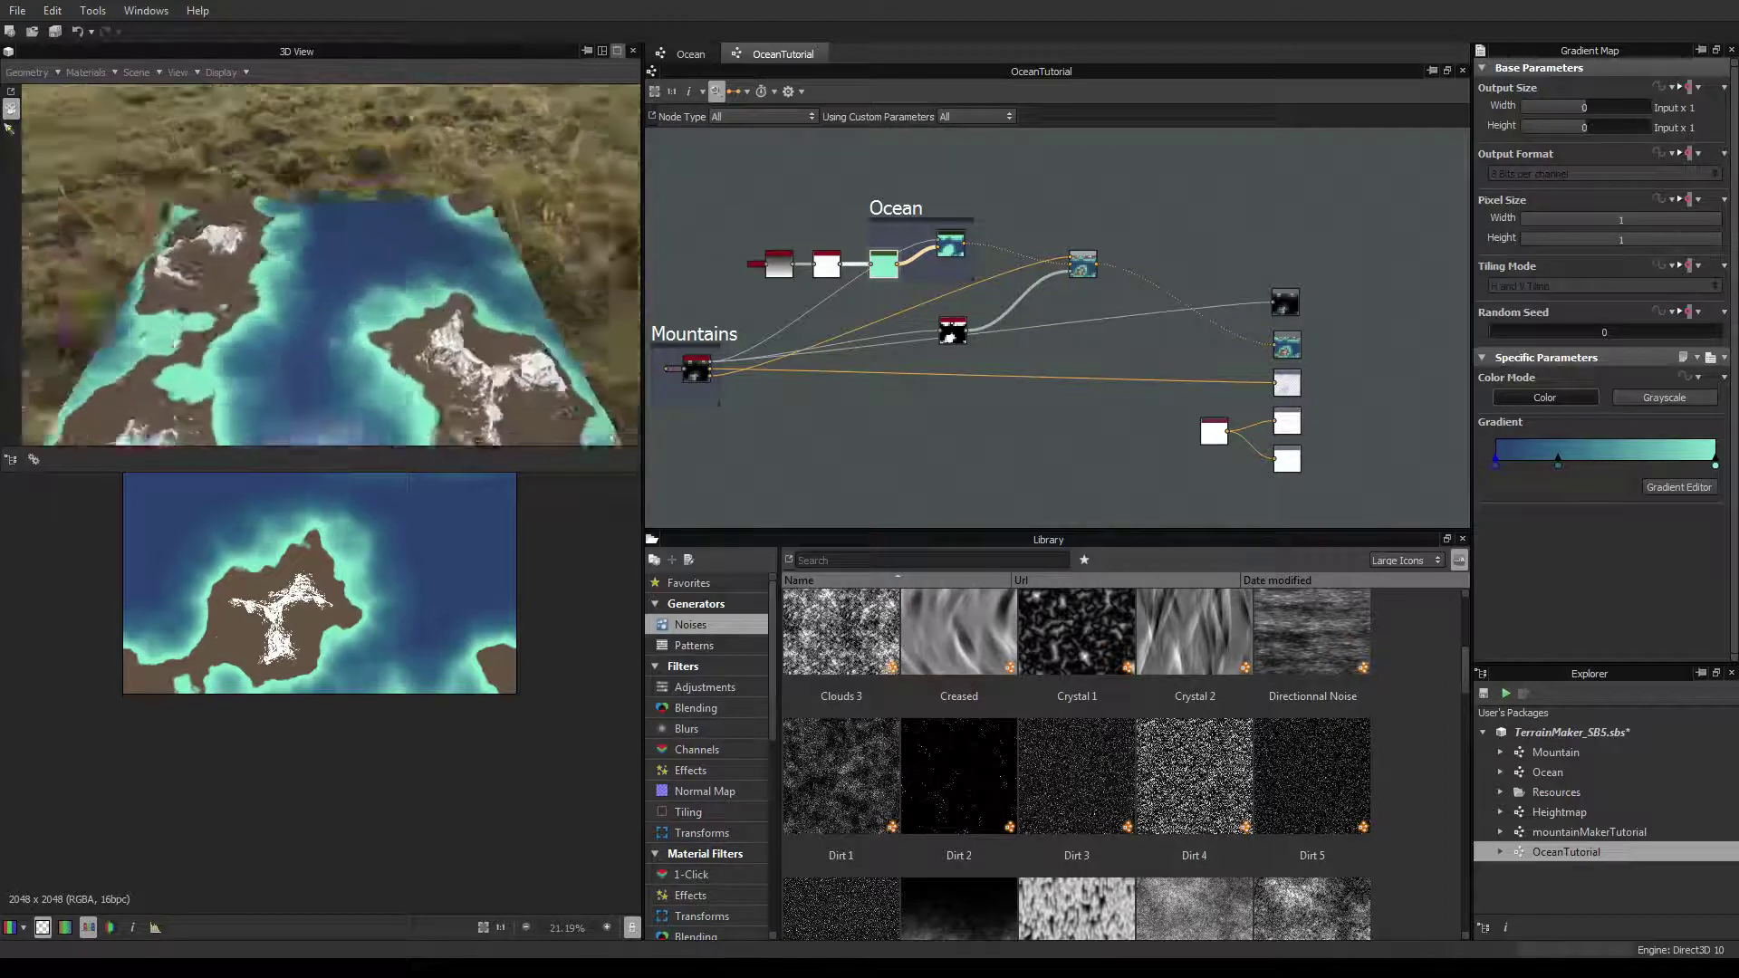
Preview the OceanTutorial graph's input parameters and try Water Level at 0.1, finishing with it set to 0.28
{"action": "left_click_drag", "start_coordinate": [175, 343], "coordinate": [383, 319]}
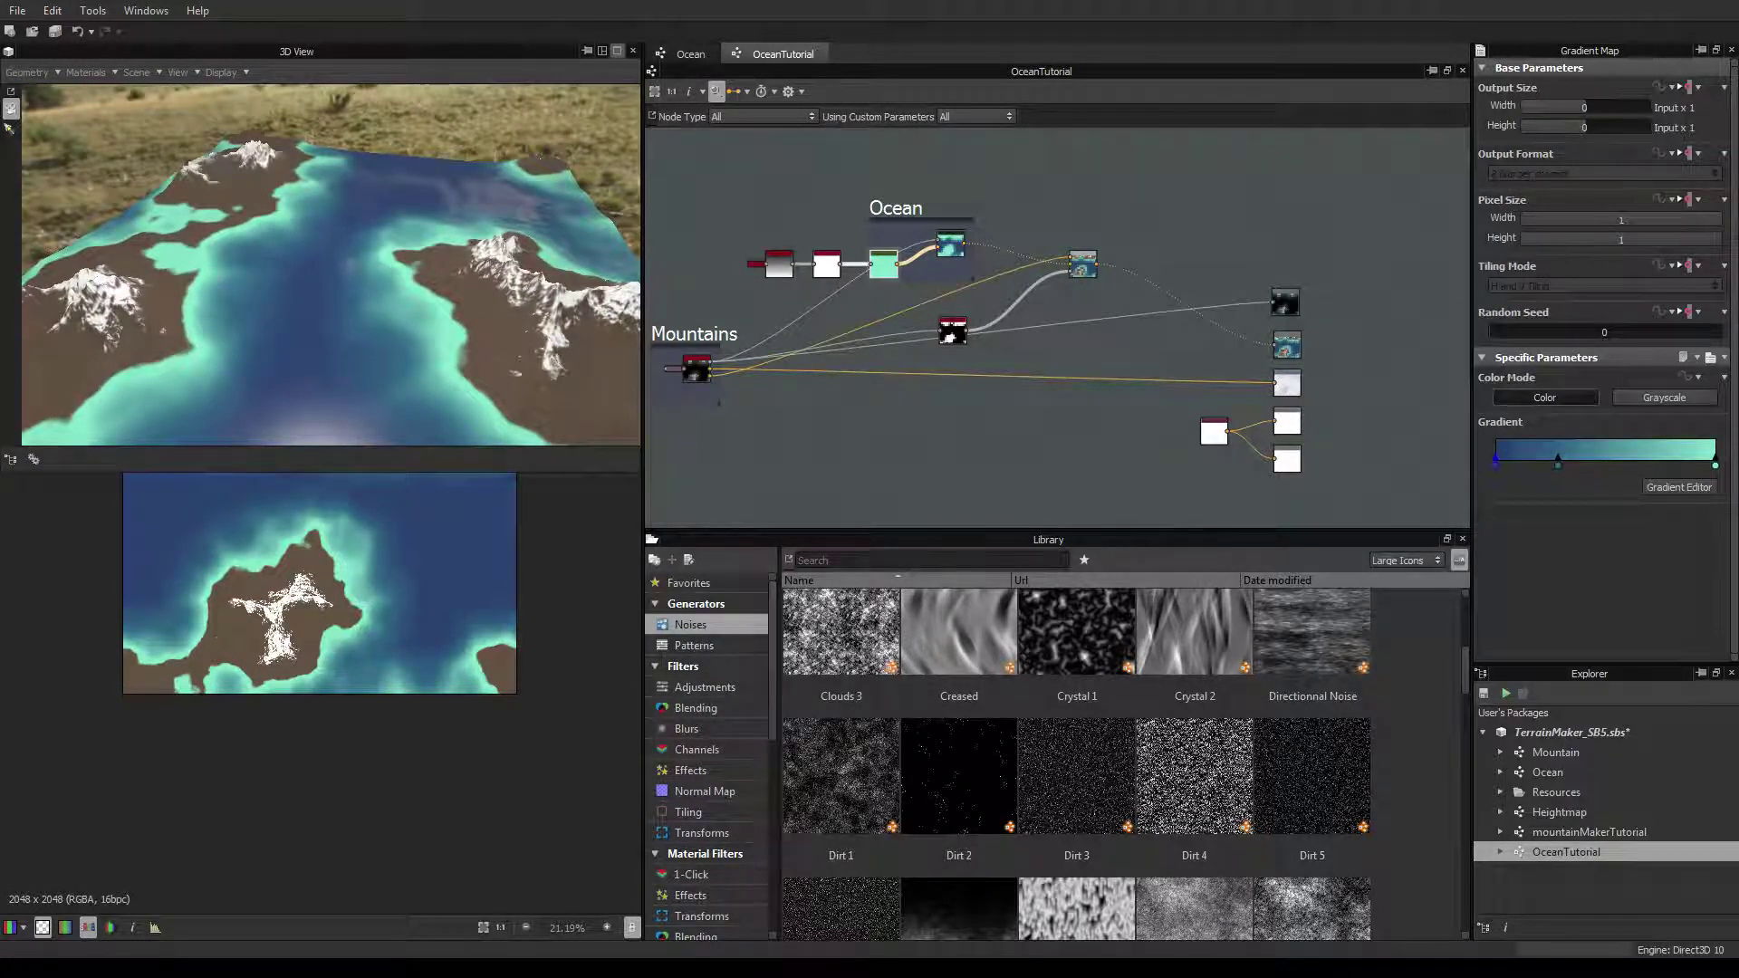
{"action": "left_click", "coordinate": [617, 51]}
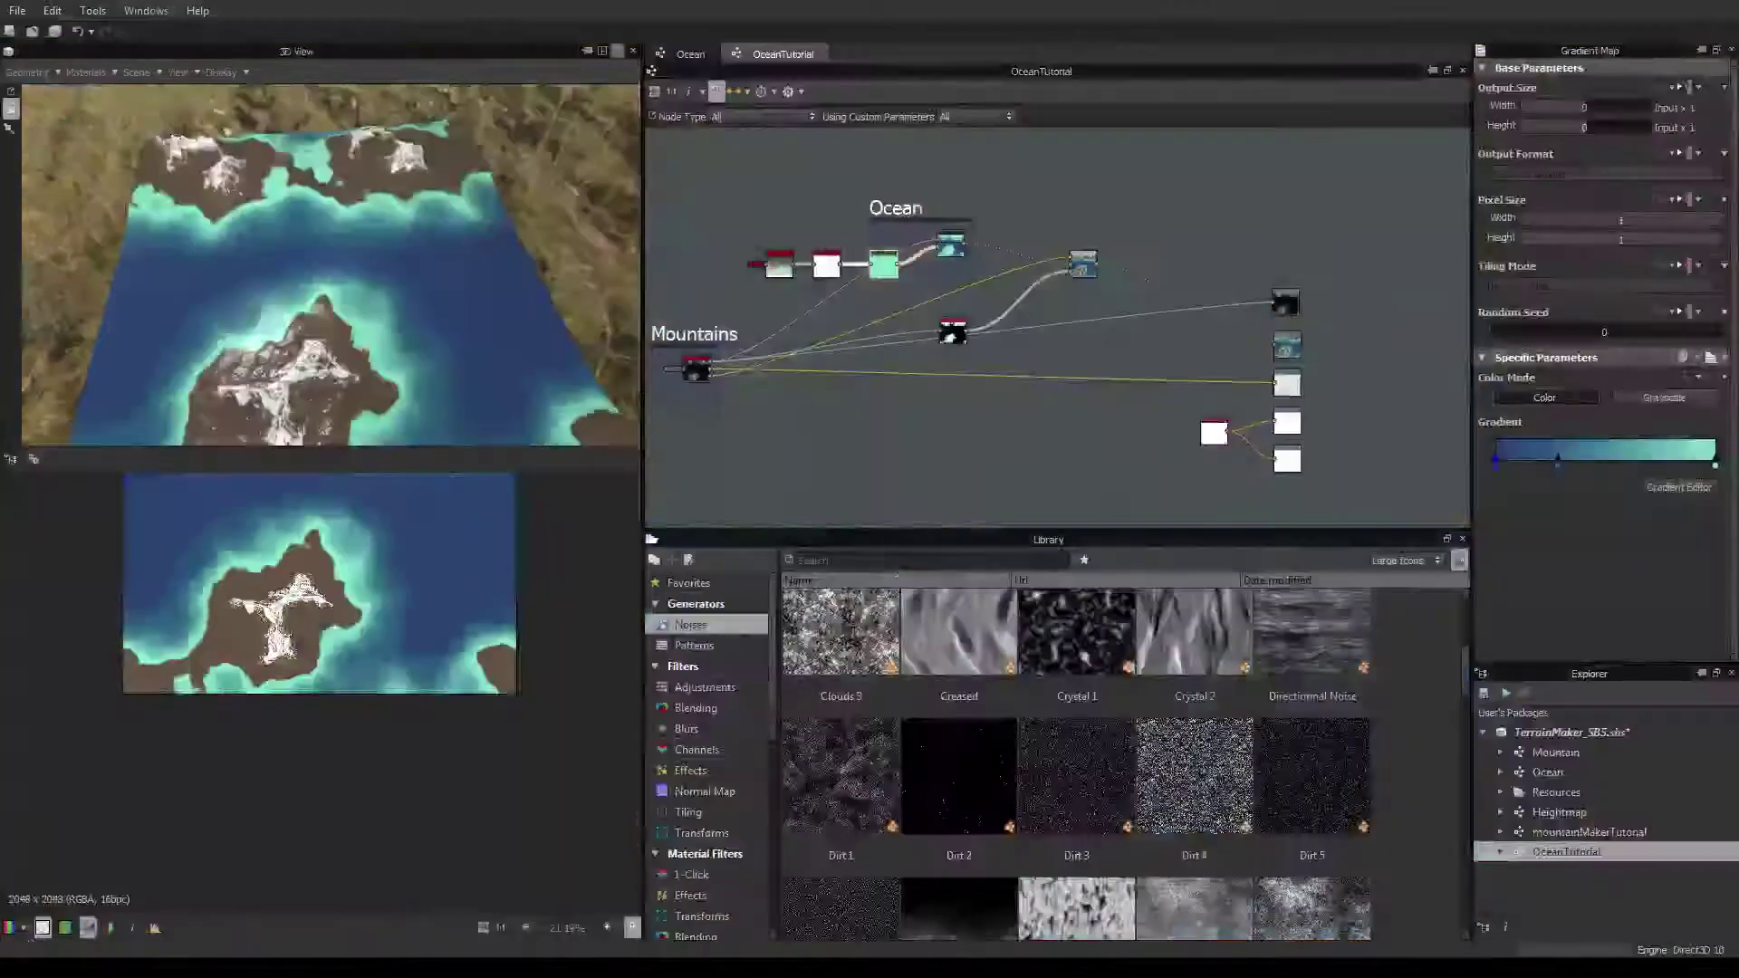
{"action": "left_click", "coordinate": [1401, 349]}
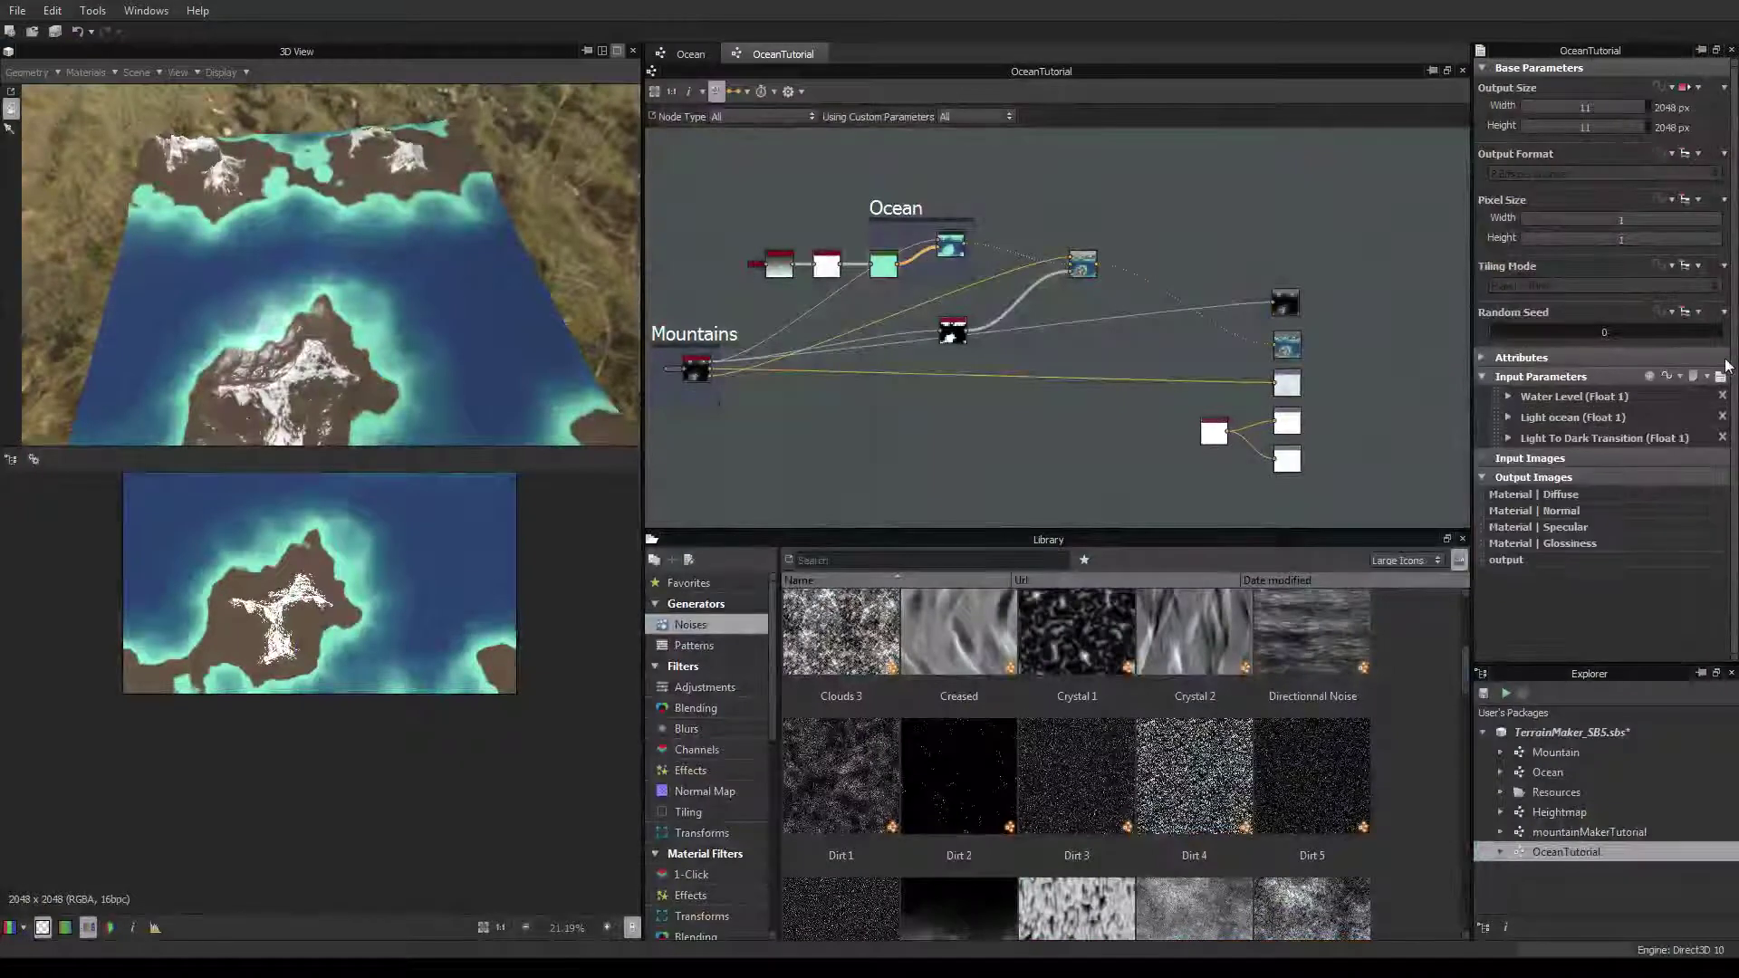
{"action": "left_click", "coordinate": [1719, 377]}
{"action": "mouse_move", "coordinate": [1546, 415]}
{"action": "left_mouse_down"}
{"action": "mouse_move", "coordinate": [1574, 412]}
{"action": "mouse_move", "coordinate": [1504, 400]}
{"action": "mouse_move", "coordinate": [1527, 401]}
{"action": "left_mouse_up"}
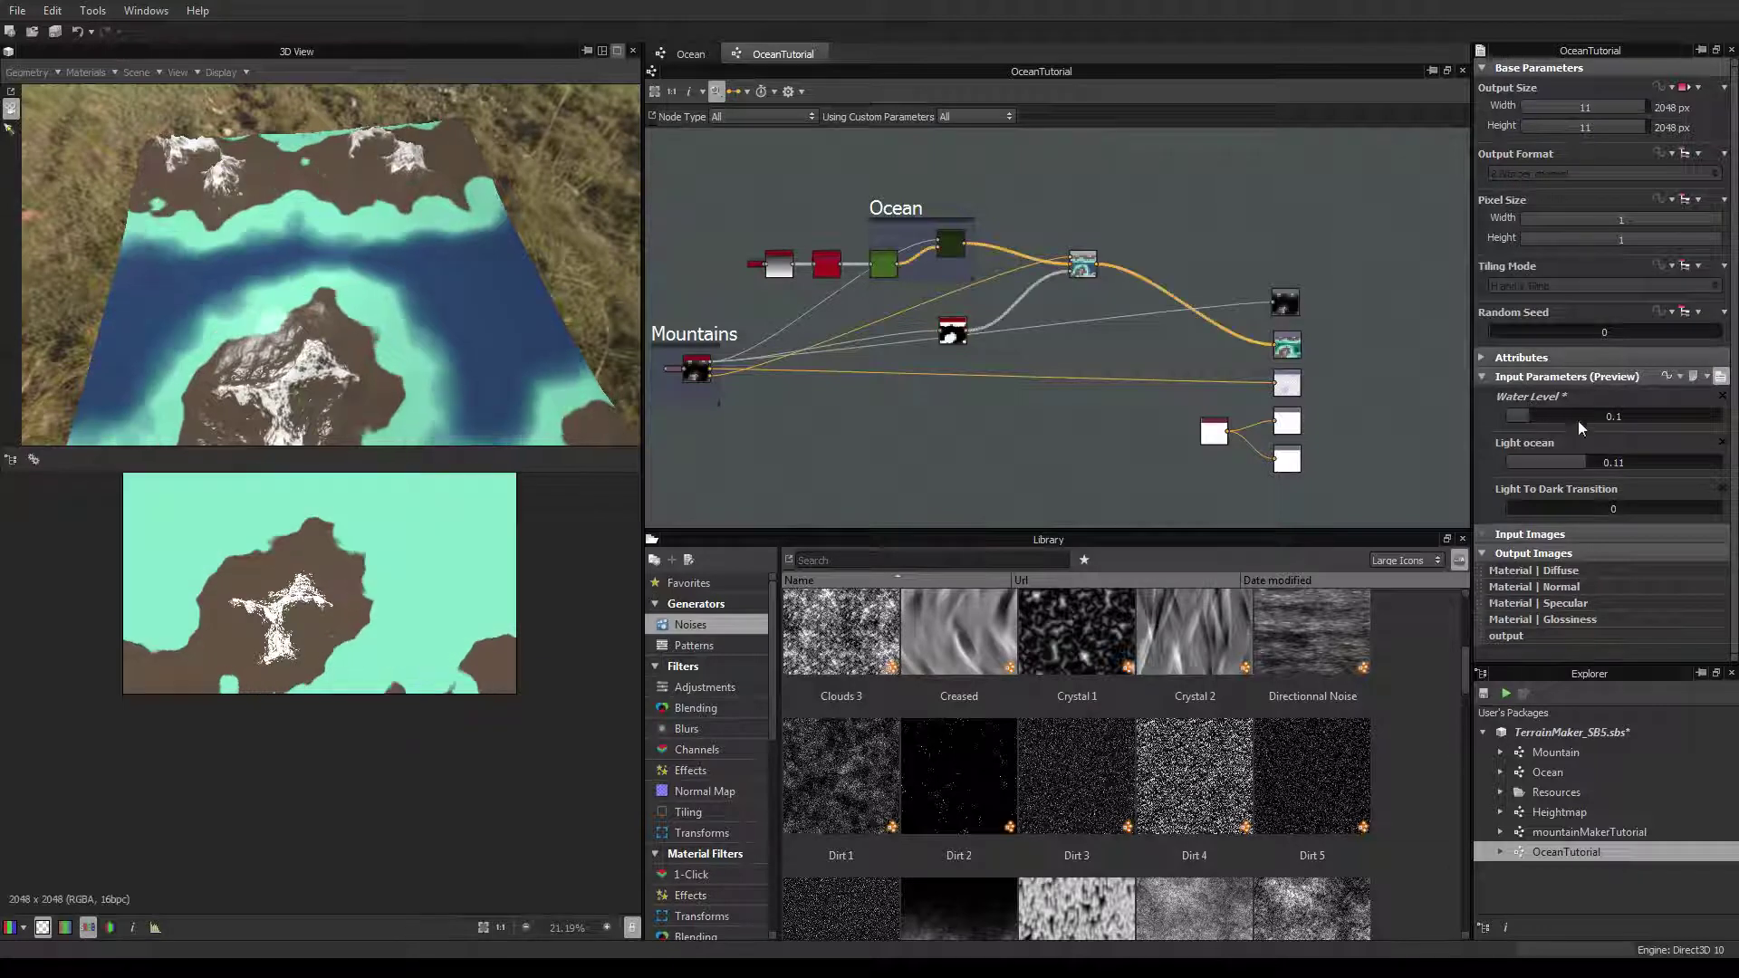
{"action": "left_click_drag", "start_coordinate": [1579, 458], "coordinate": [1567, 415]}
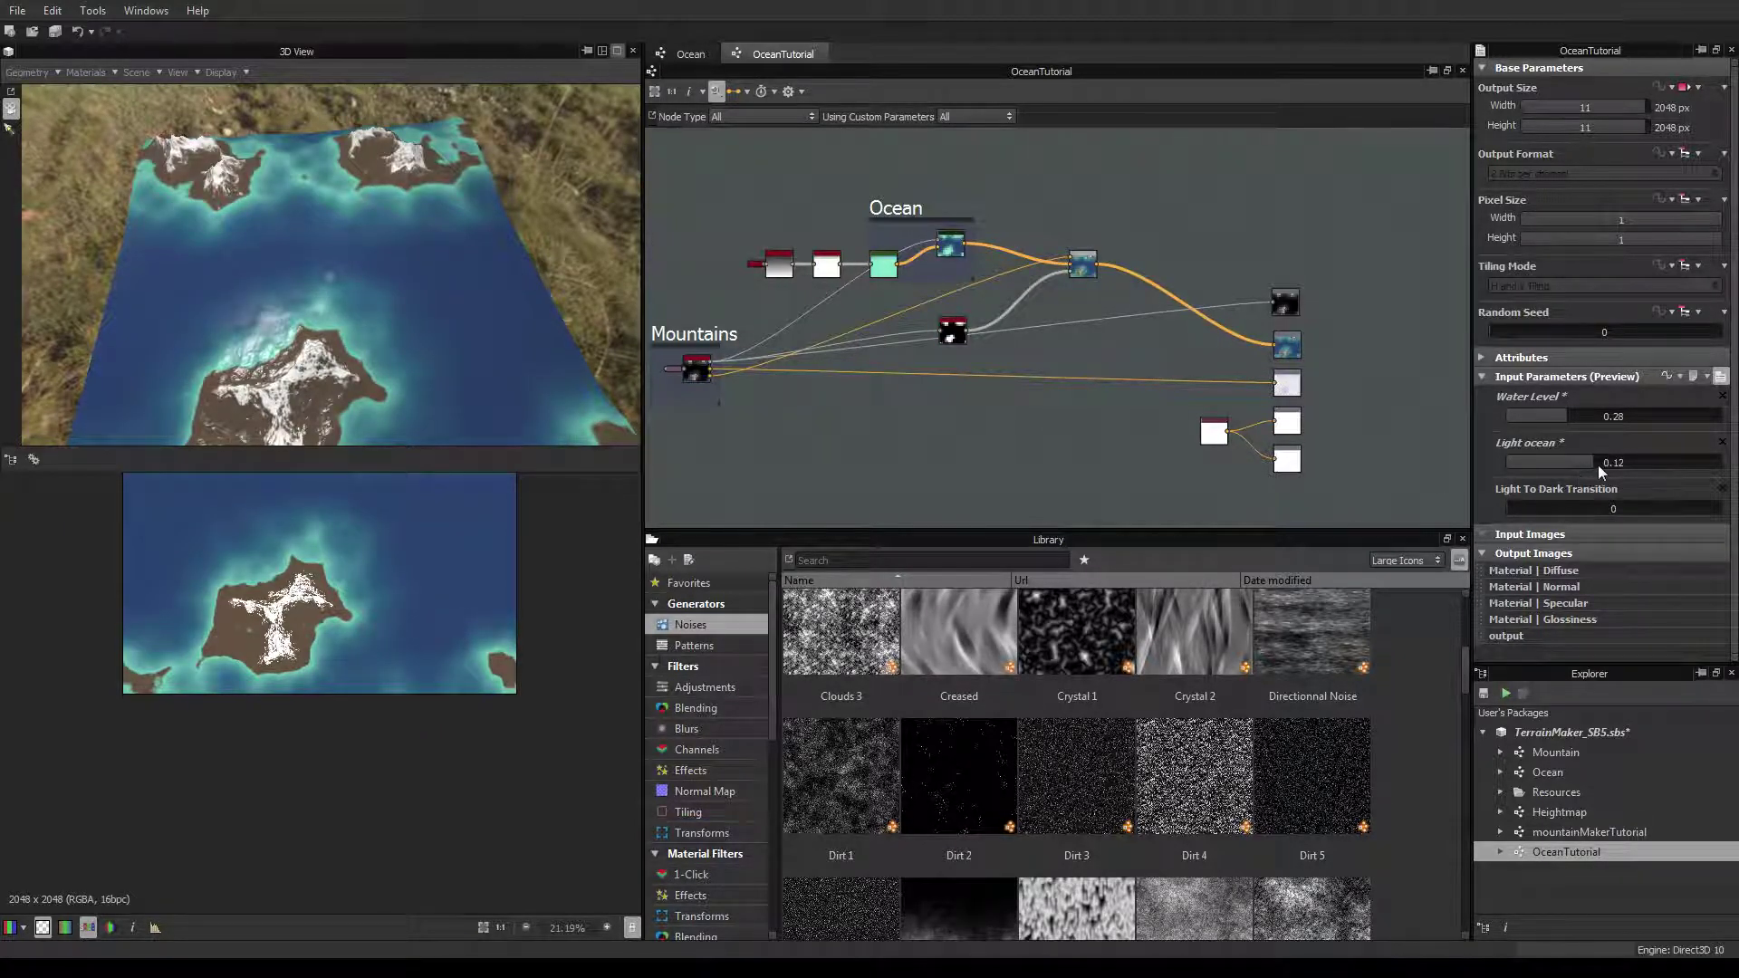
Raise Light ocean in the previewed input parameters to 0.14 and on to 0.16 while checking the shallow water
{"action": "mouse_move", "coordinate": [1590, 464]}
{"action": "left_mouse_down"}
{"action": "mouse_move", "coordinate": [1663, 464]}
{"action": "mouse_move", "coordinate": [1604, 464]}
{"action": "left_mouse_up"}
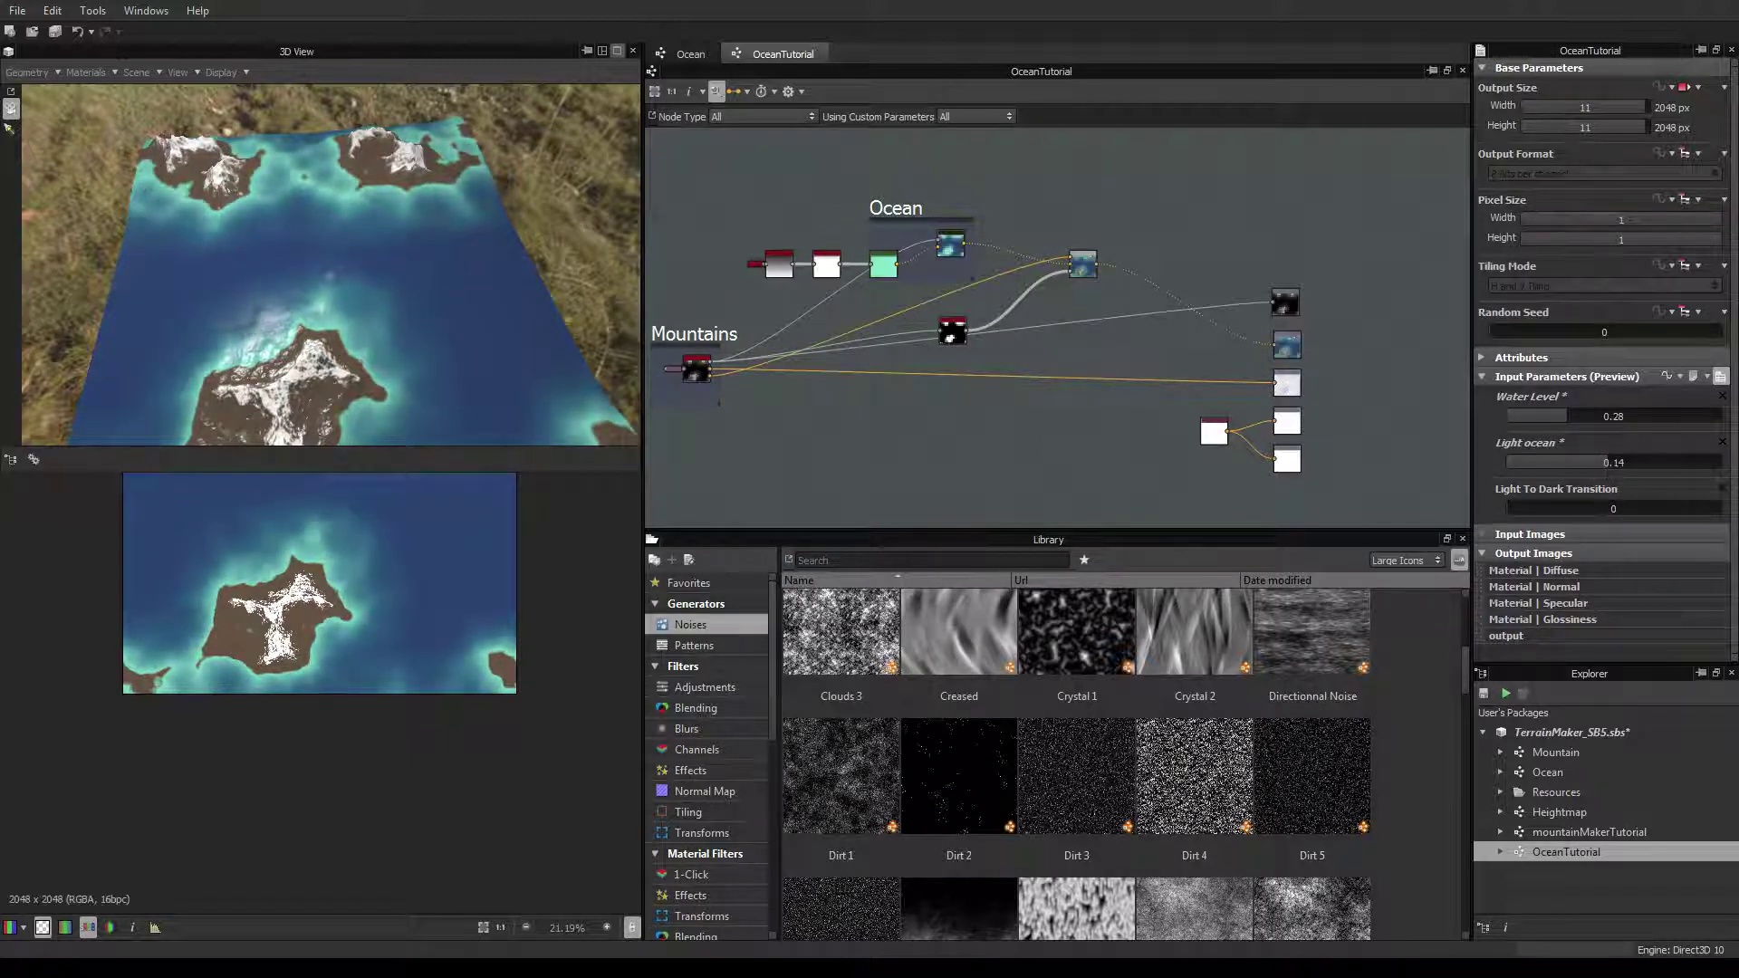
{"action": "left_click_drag", "start_coordinate": [299, 227], "coordinate": [399, 317]}
{"action": "scroll", "coordinate": [330, 265], "scroll_direction": "up", "scroll_amount": 5}
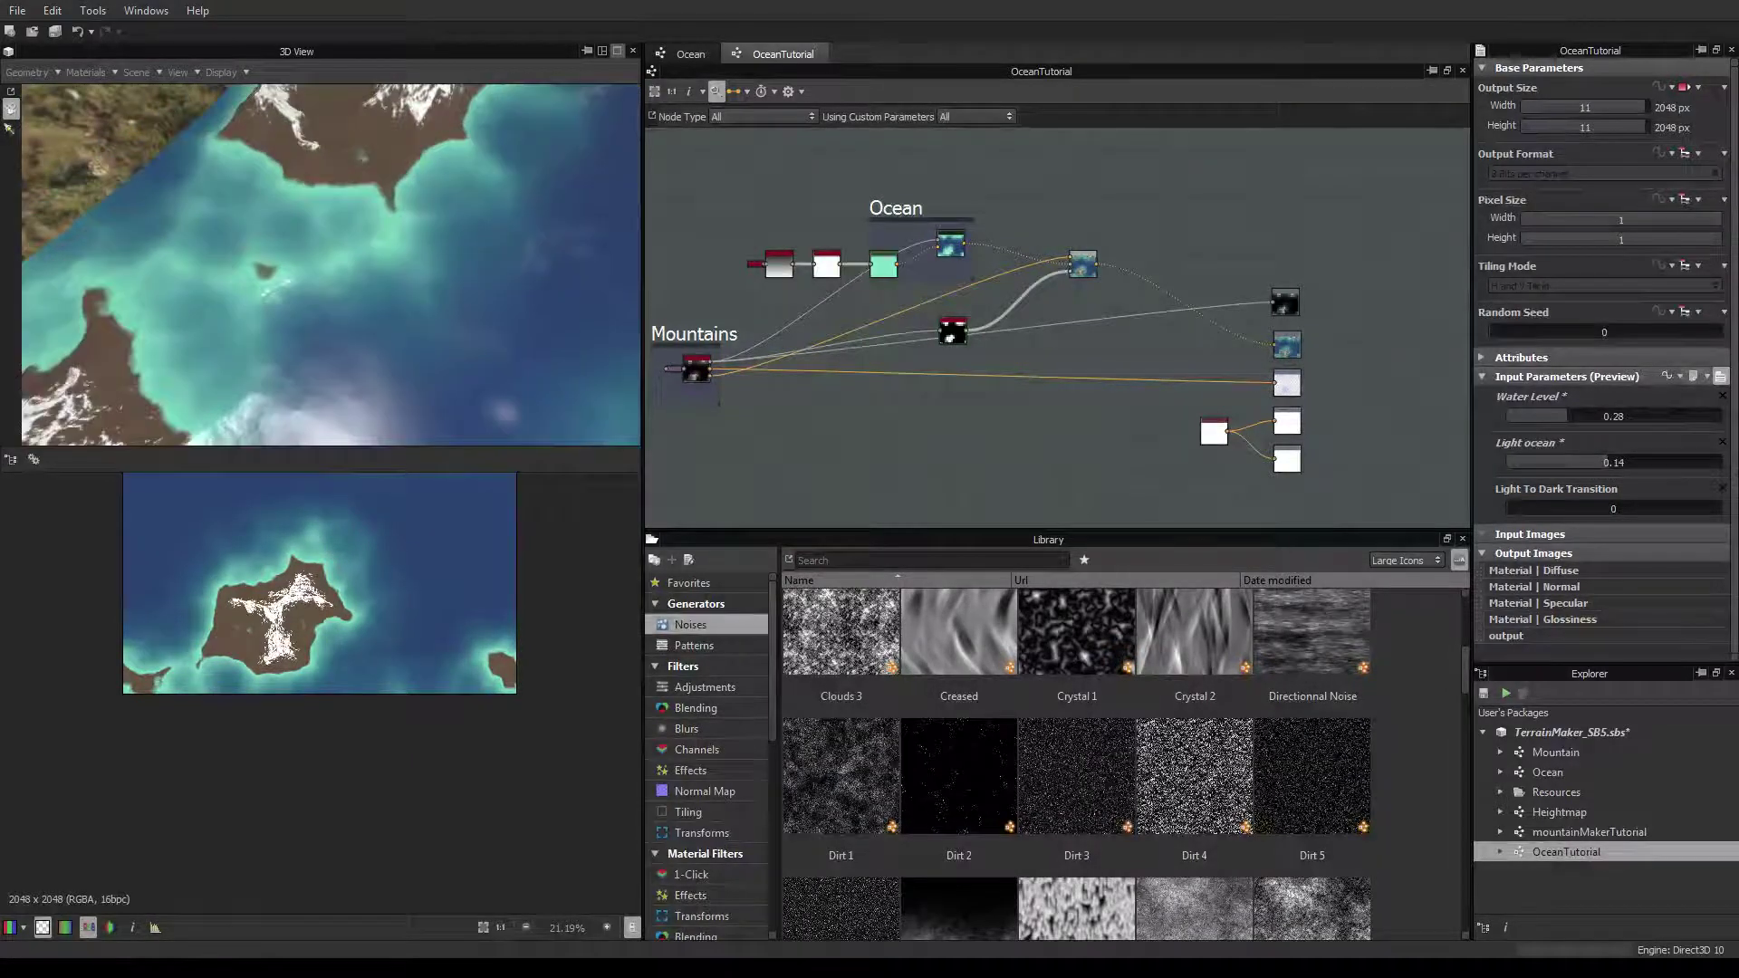
{"action": "left_click_drag", "start_coordinate": [1611, 464], "coordinate": [1621, 460]}
Try Light To Dark Transition at its maximum of 1, followed by 0.22 and 0.11
{"action": "left_click_drag", "start_coordinate": [1518, 508], "coordinate": [1723, 507]}
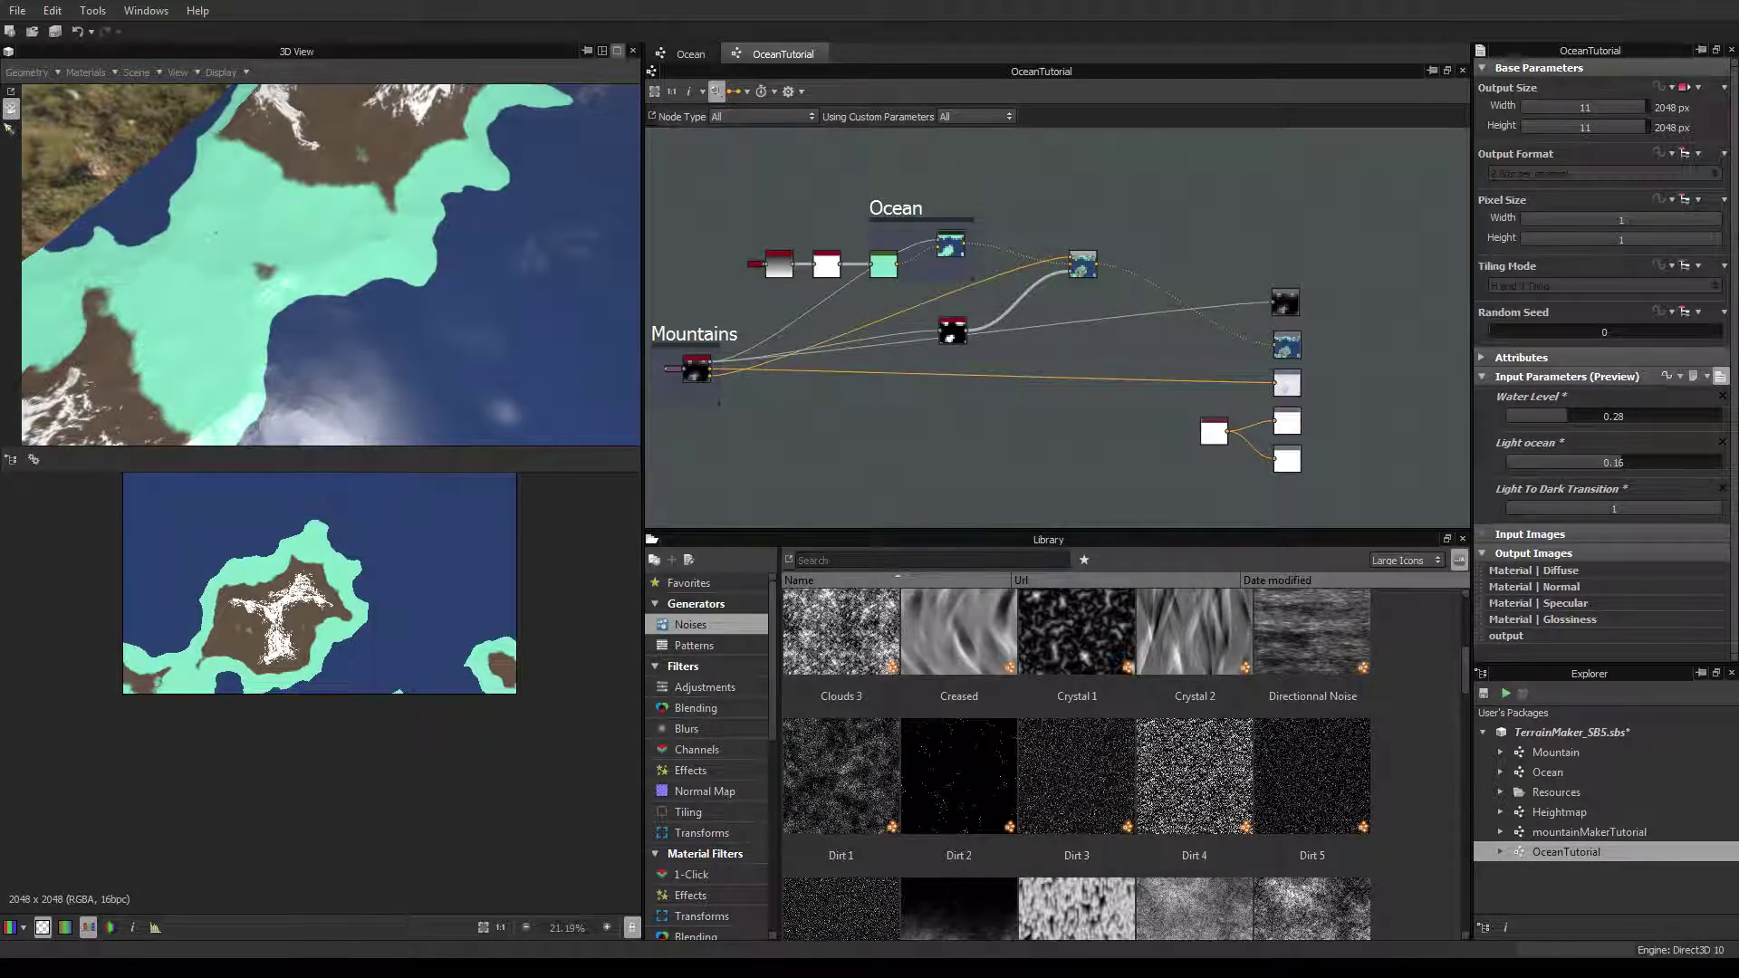
{"action": "left_click_drag", "start_coordinate": [1725, 513], "coordinate": [1554, 507]}
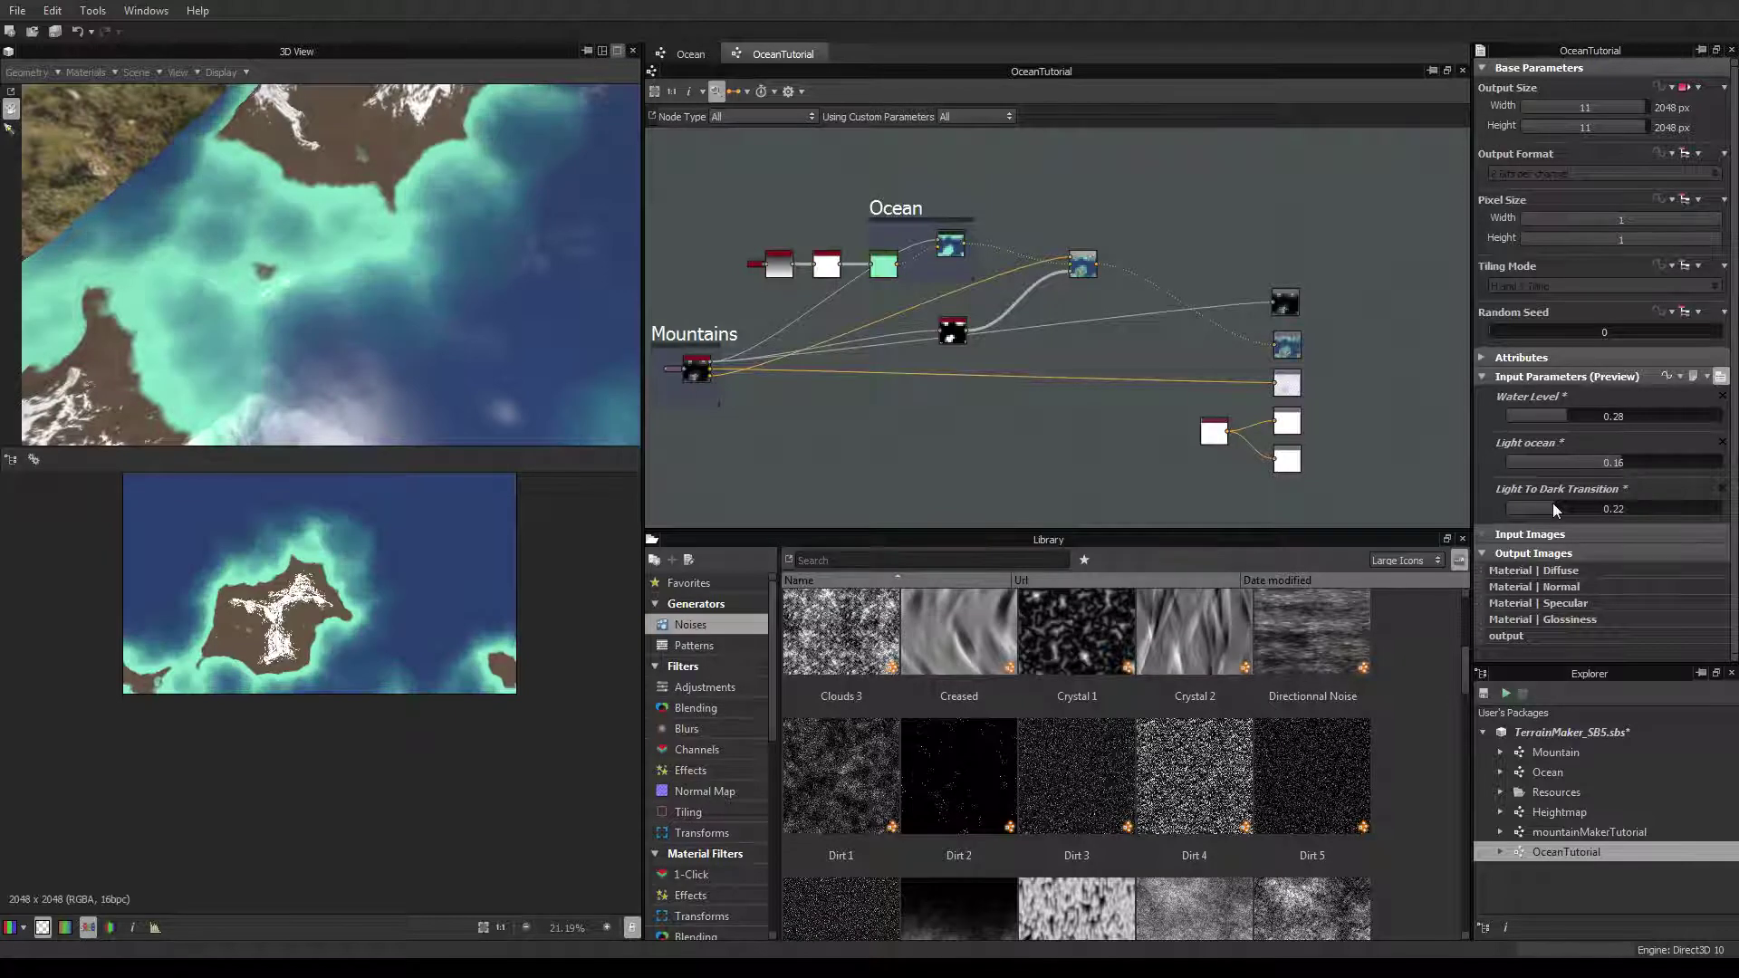
{"action": "left_click_drag", "start_coordinate": [1552, 505], "coordinate": [1530, 505]}
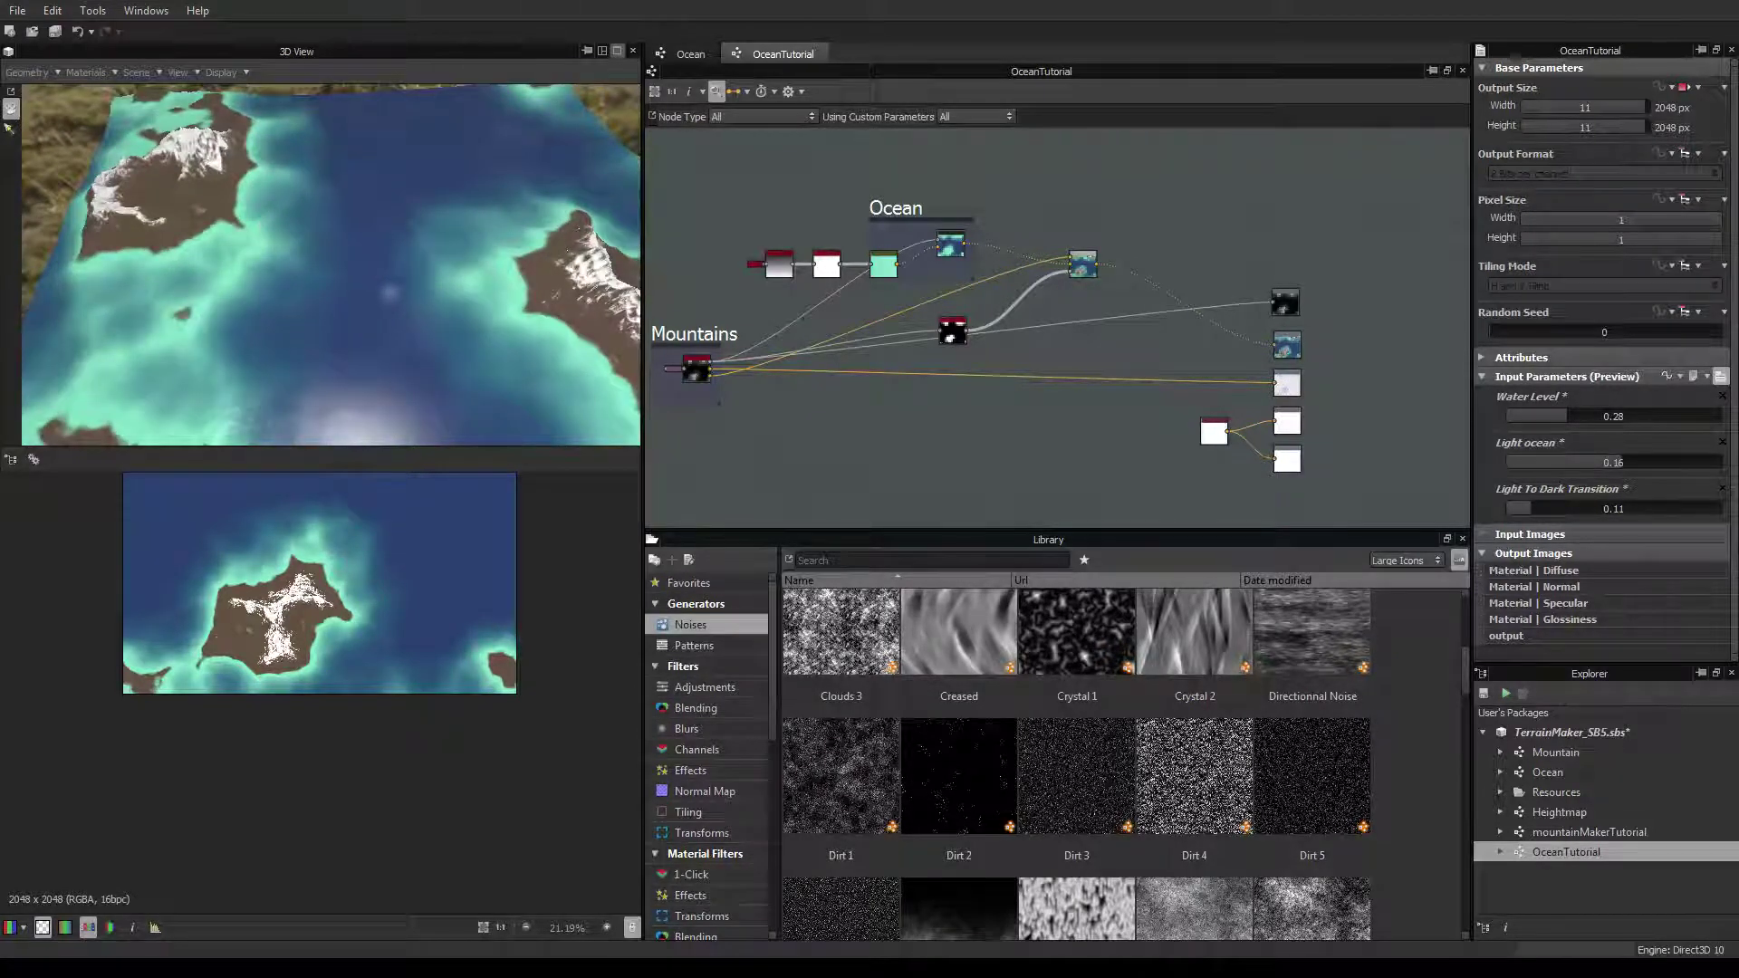
Set Light To Dark Transition to 0.23 and Light ocean to 0.12, testing Light ocean at 0.3 on the way
{"action": "left_click_drag", "start_coordinate": [1586, 509], "coordinate": [1485, 464]}
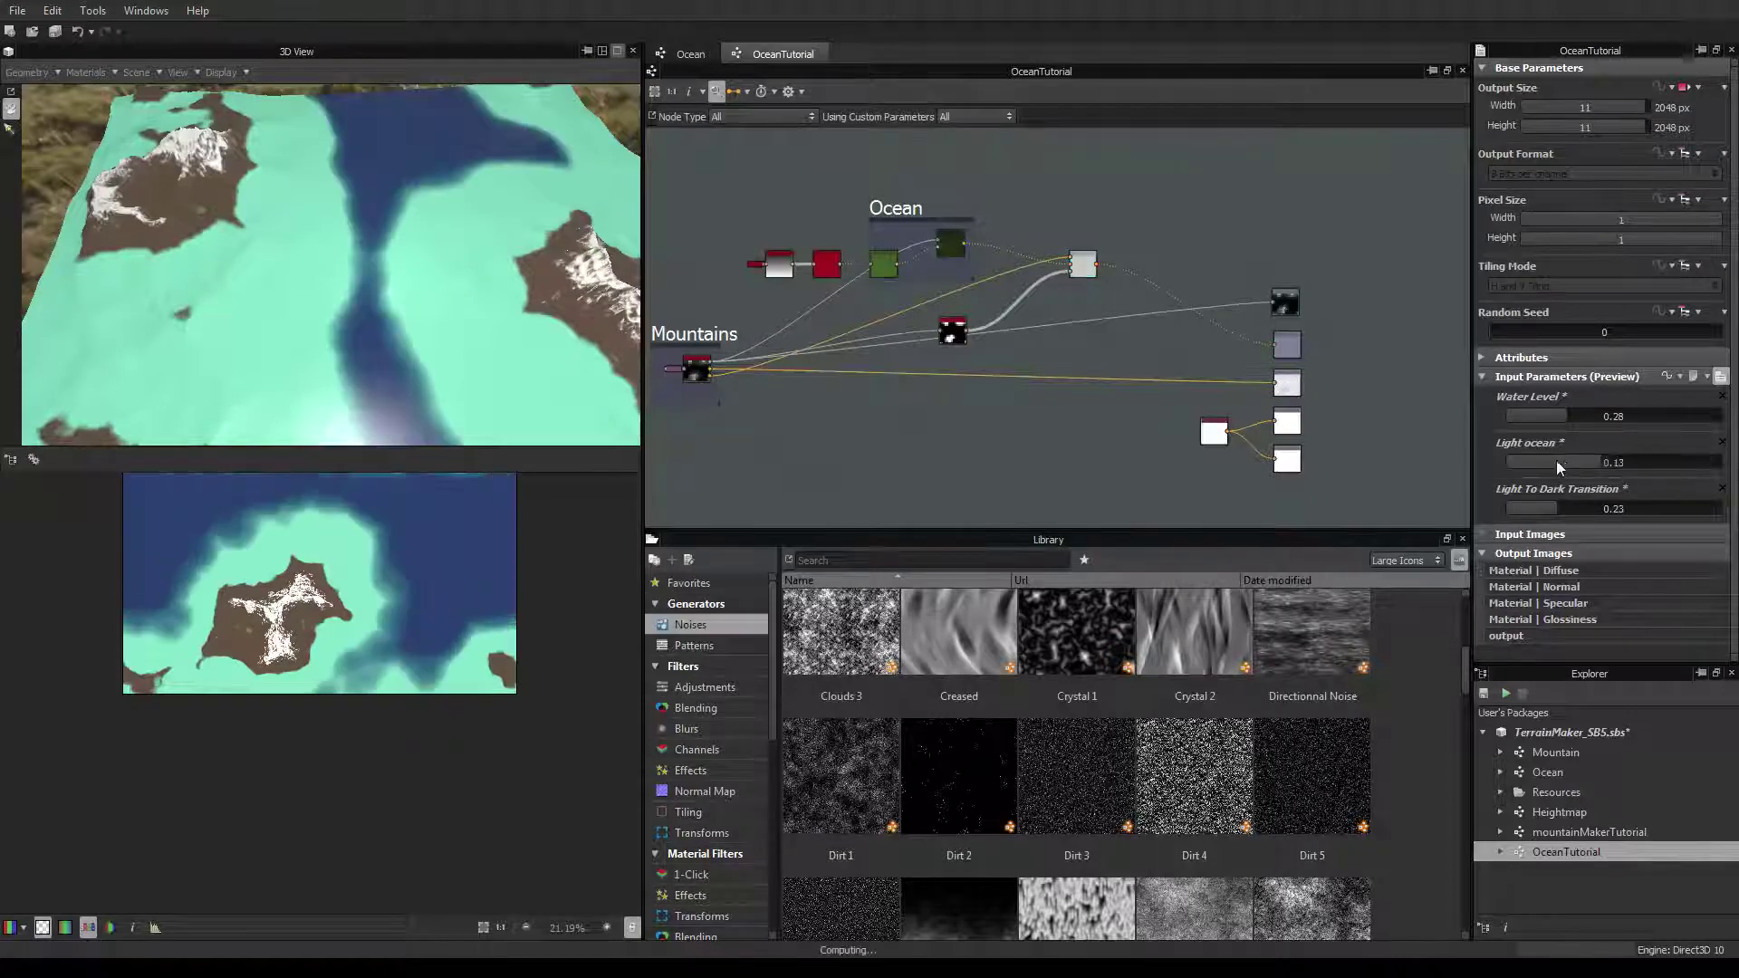
{"action": "left_click", "coordinate": [1570, 462]}
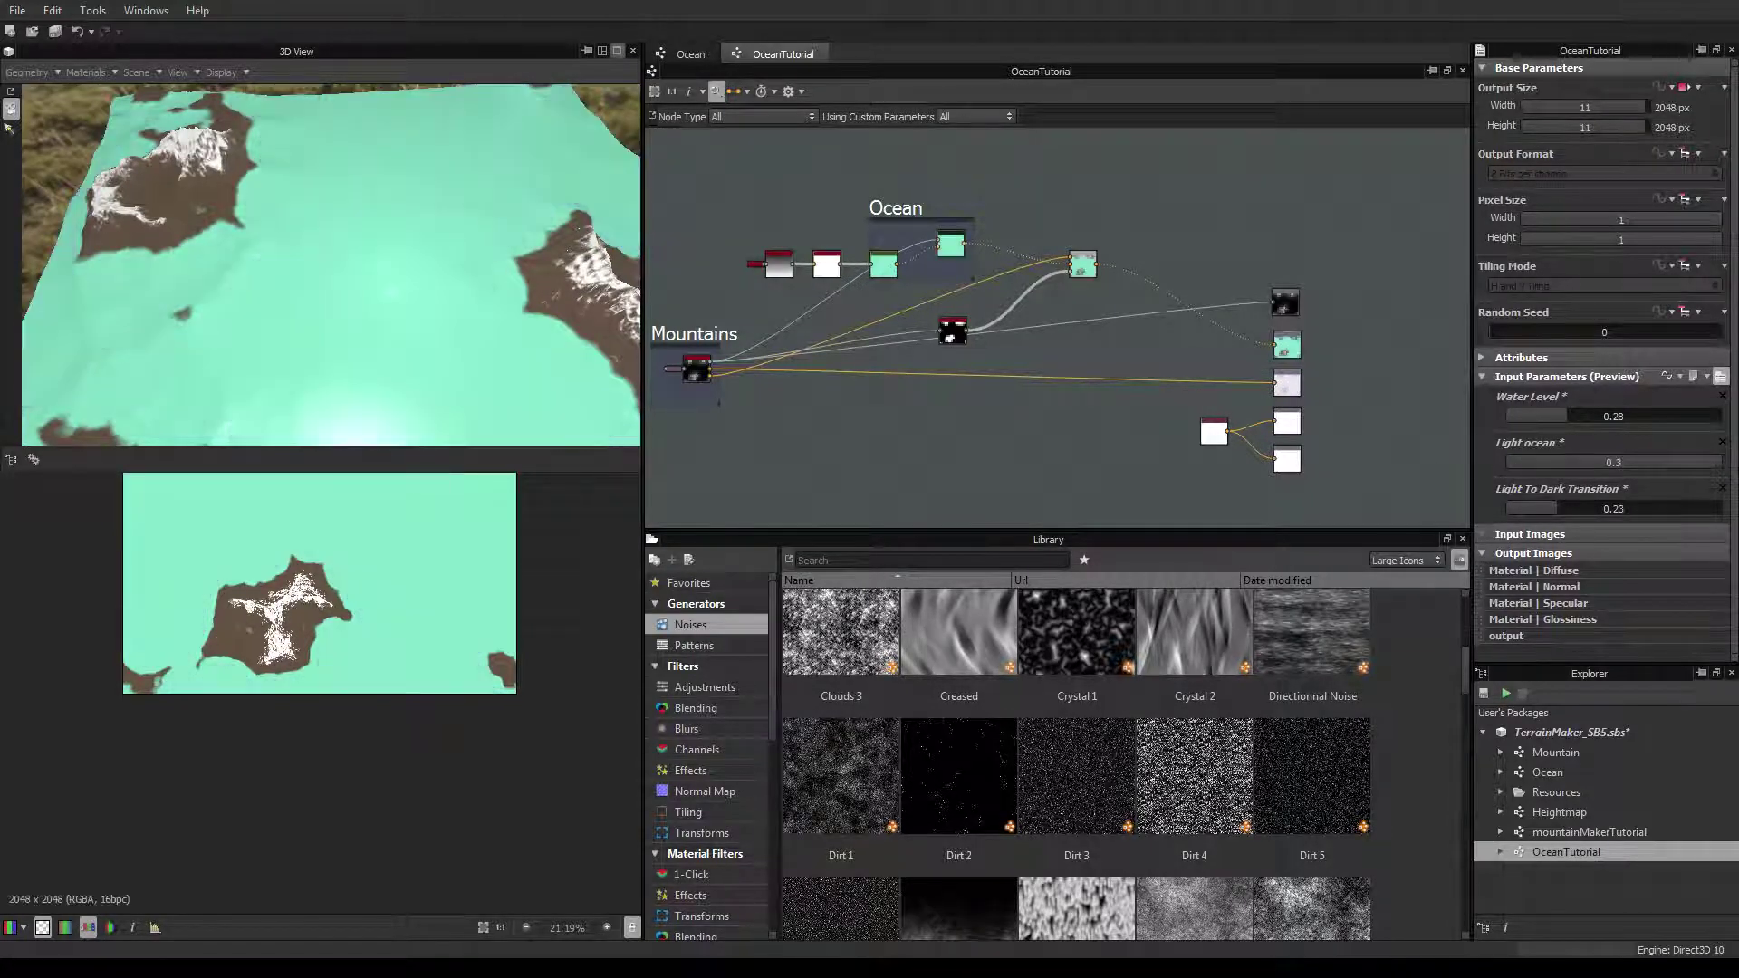
{"action": "left_click", "coordinate": [1532, 462]}
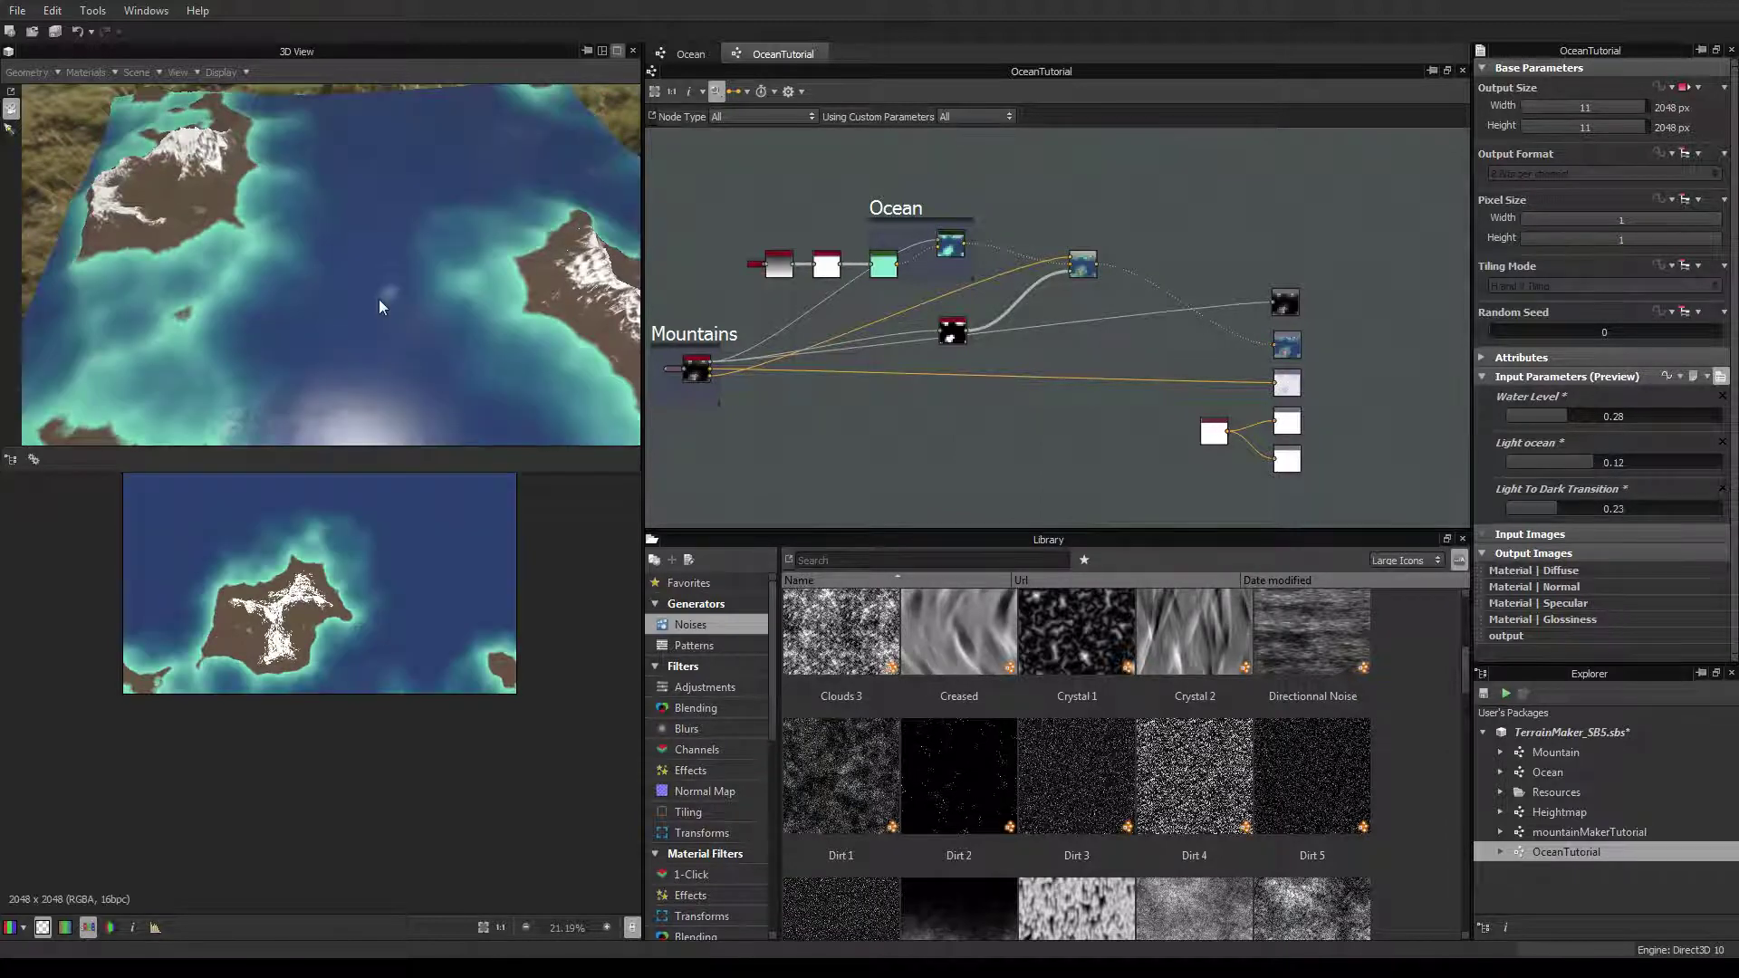
Examine the islands, coastlines and the shallow-to-deep water transition on the 3D terrain from several angles and distances
{"action": "scroll", "coordinate": [379, 299], "scroll_direction": "up", "scroll_amount": 5}
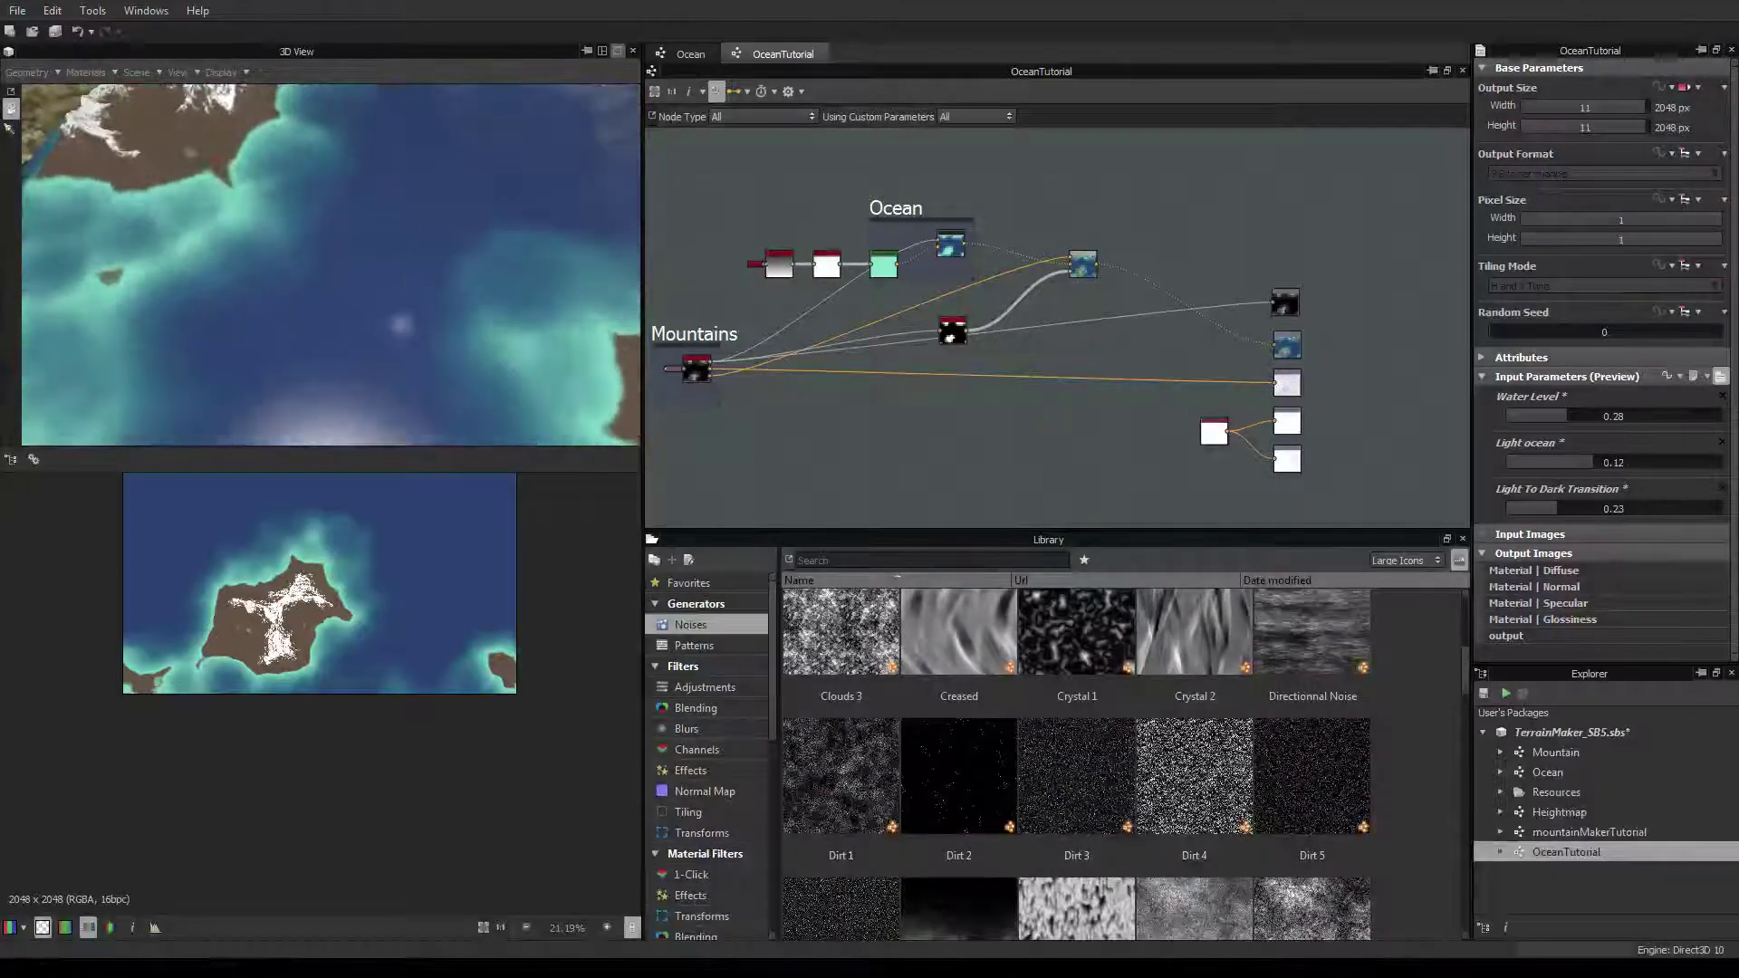
{"action": "left_click_drag", "start_coordinate": [326, 271], "coordinate": [339, 318]}
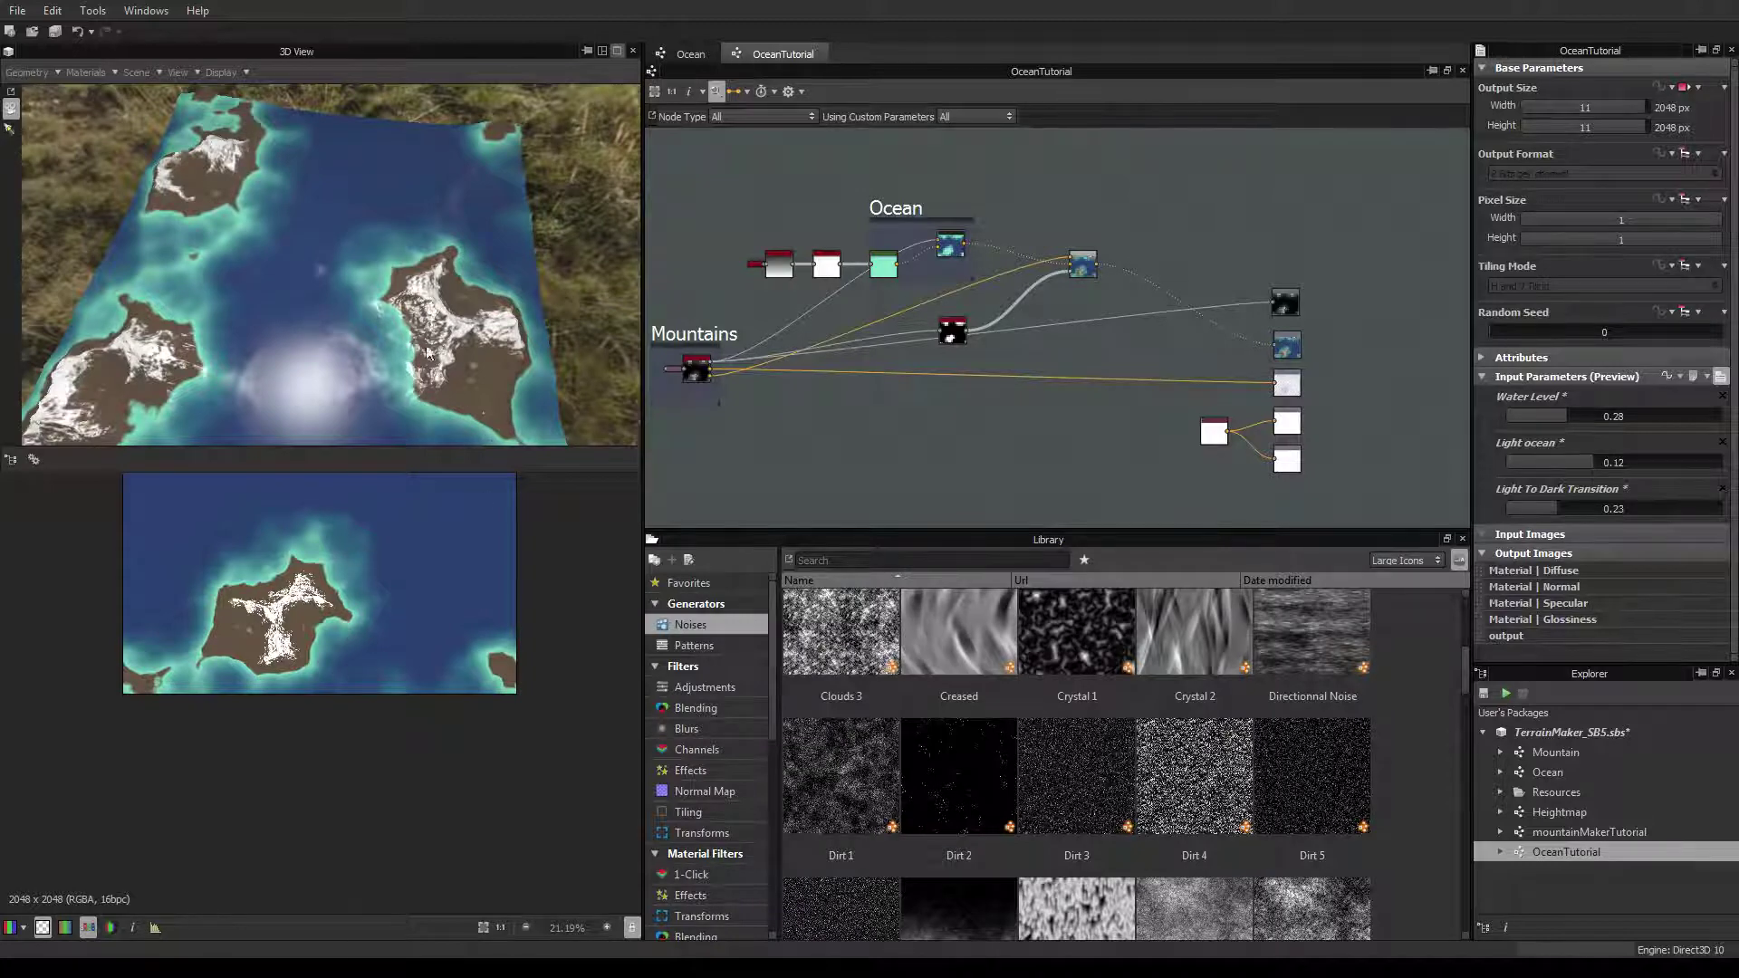
{"action": "left_click_drag", "start_coordinate": [428, 353], "coordinate": [317, 308]}
{"action": "scroll", "coordinate": [348, 312], "scroll_direction": "up", "scroll_amount": 4}
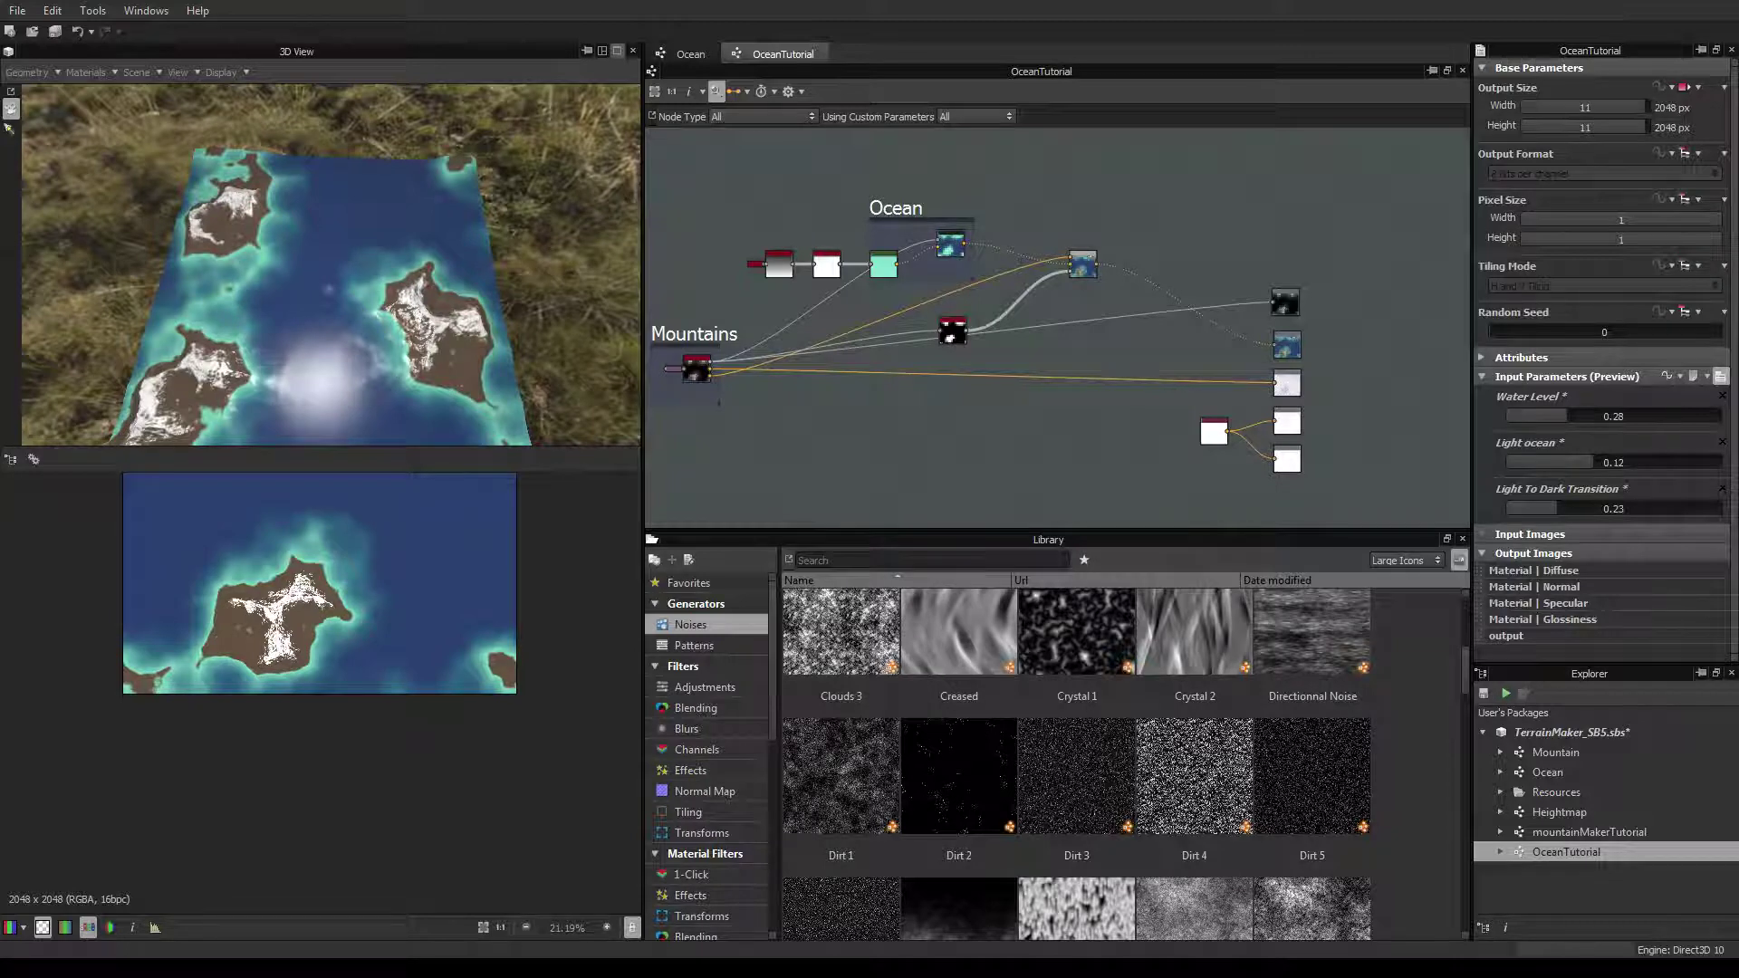
{"action": "scroll", "coordinate": [331, 272], "scroll_direction": "down", "scroll_amount": 2}
{"action": "scroll", "coordinate": [330, 272], "scroll_direction": "up", "scroll_amount": 4}
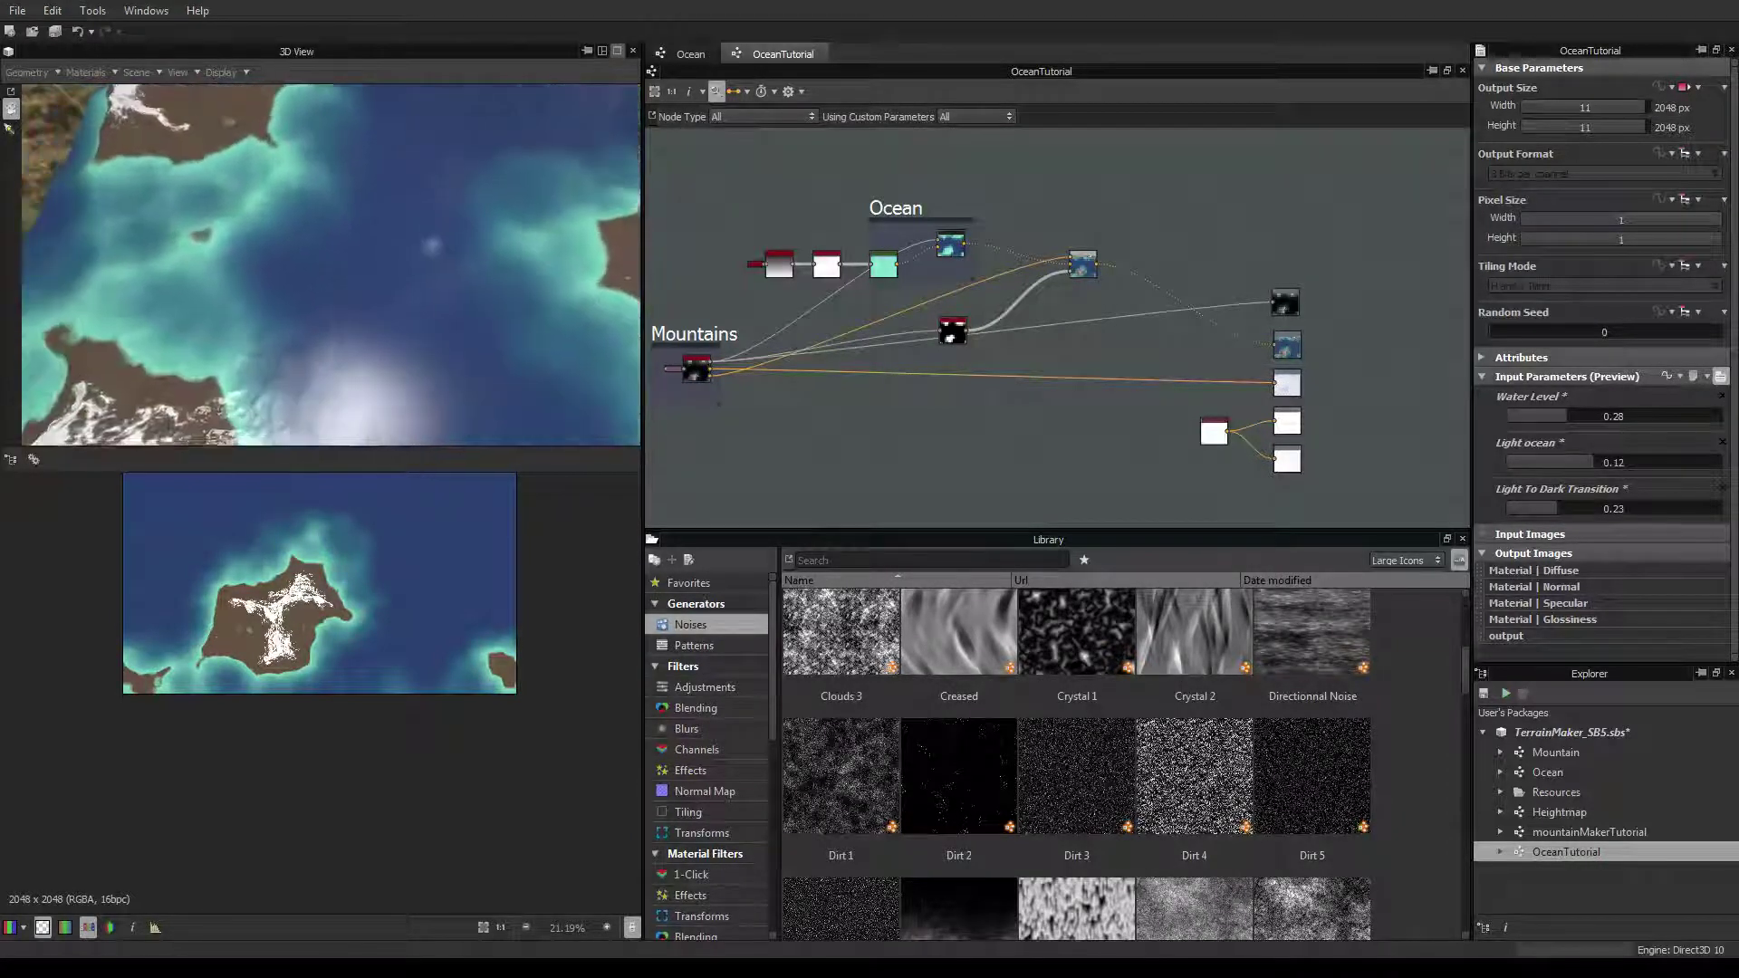
{"action": "left_click_drag", "start_coordinate": [330, 271], "coordinate": [421, 227]}
{"action": "middle_click_drag", "start_coordinate": [308, 249], "coordinate": [330, 126]}
{"action": "scroll", "coordinate": [330, 263], "scroll_direction": "down", "scroll_amount": 3}
{"action": "left_click_drag", "start_coordinate": [331, 262], "coordinate": [285, 206]}
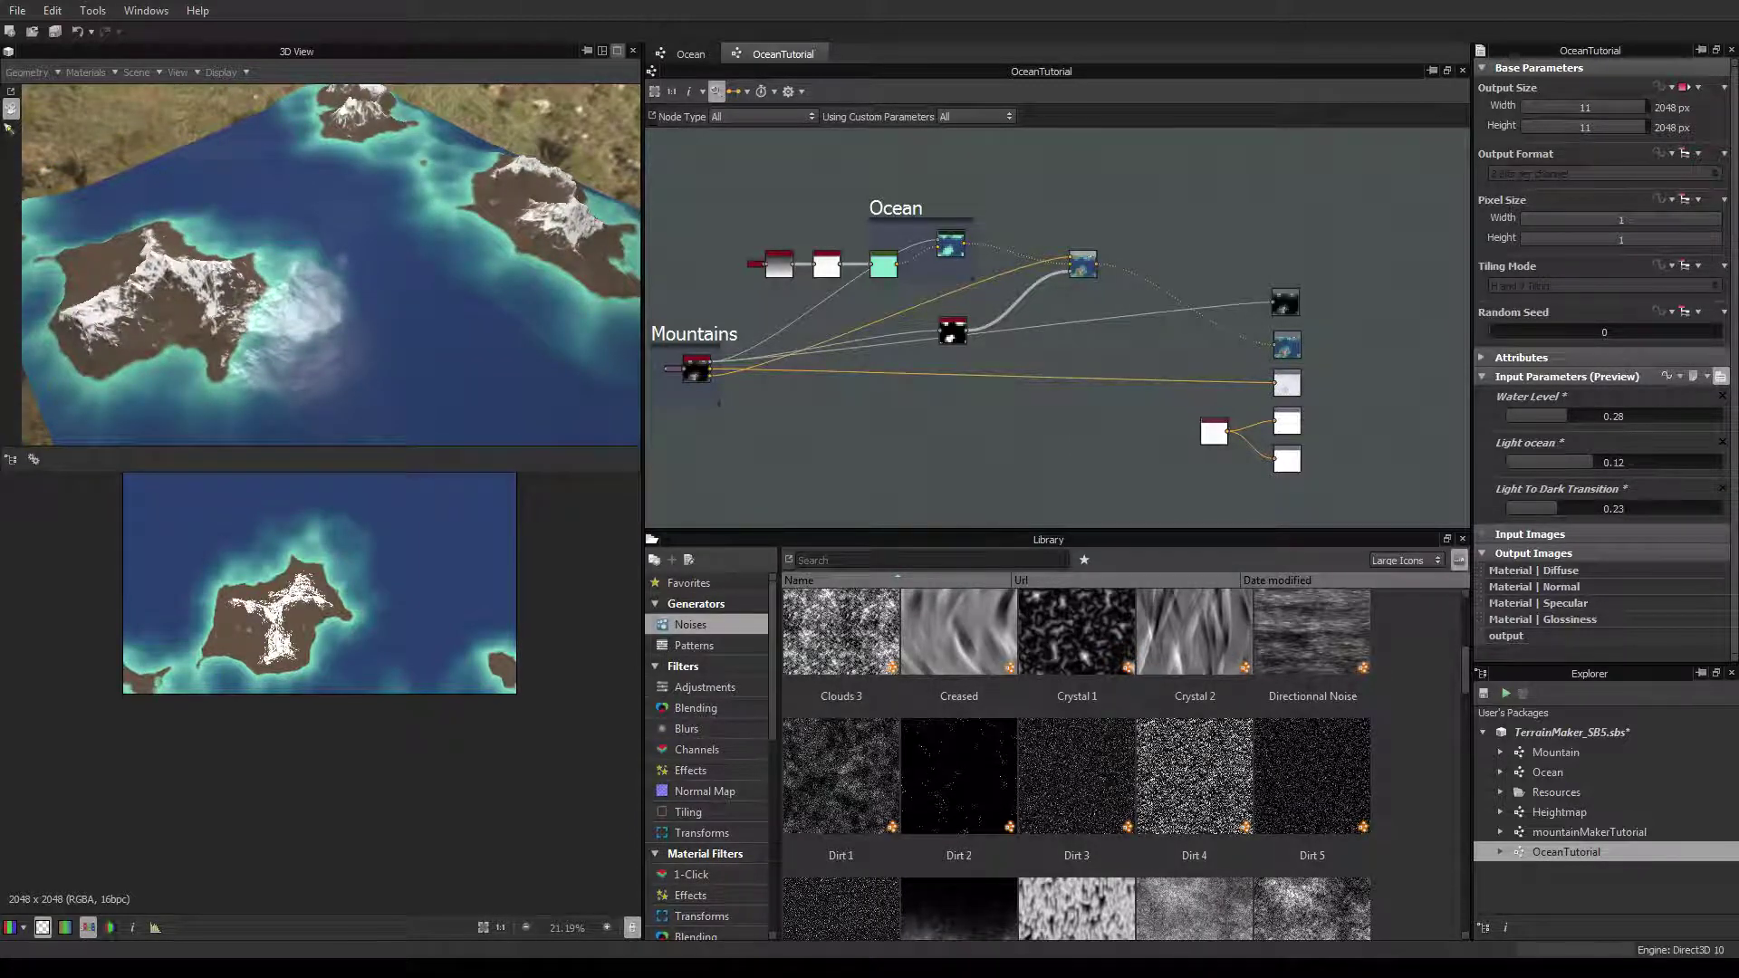
{"action": "left_click_drag", "start_coordinate": [236, 271], "coordinate": [306, 210]}
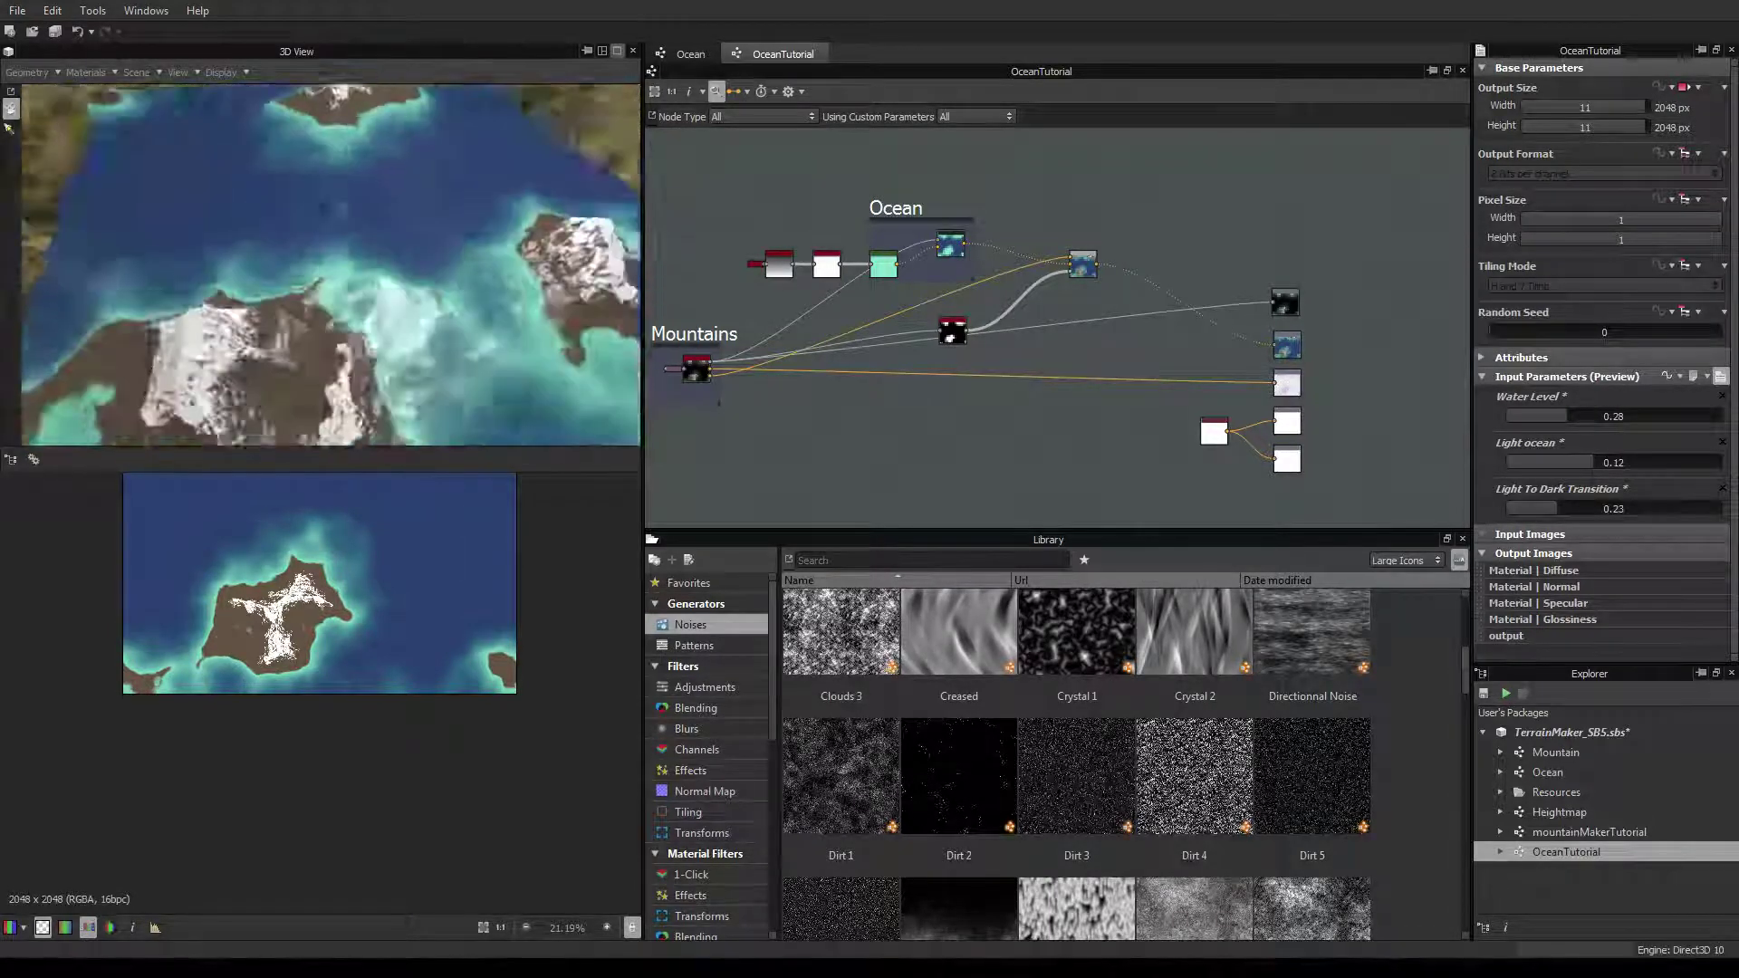
Examine the mountainMakerTutorial instance in the Mountains frame, its SVG input and its Height, Normal and BaseColor output connections
{"action": "middle_click_drag", "start_coordinate": [885, 428], "coordinate": [873, 372]}
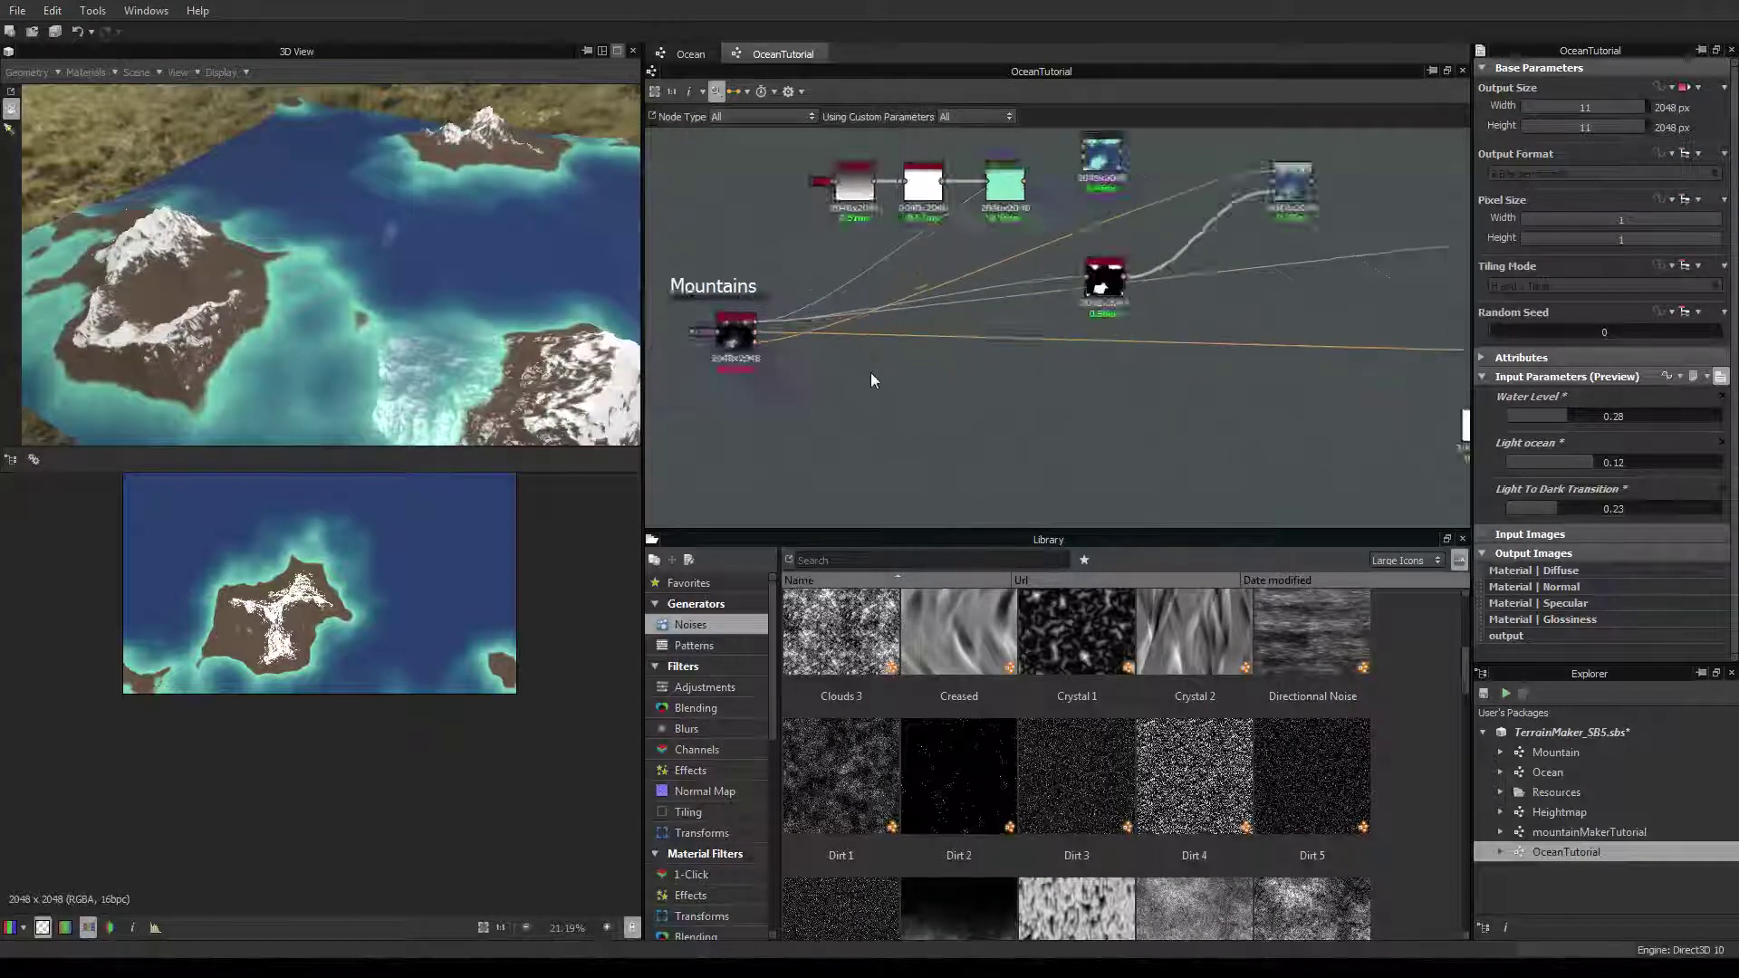
{"action": "scroll", "coordinate": [1098, 349], "scroll_direction": "up", "scroll_amount": 3}
{"action": "scroll", "coordinate": [807, 333], "scroll_direction": "down", "scroll_amount": 3}
{"action": "scroll", "coordinate": [924, 365], "scroll_direction": "up", "scroll_amount": 3}
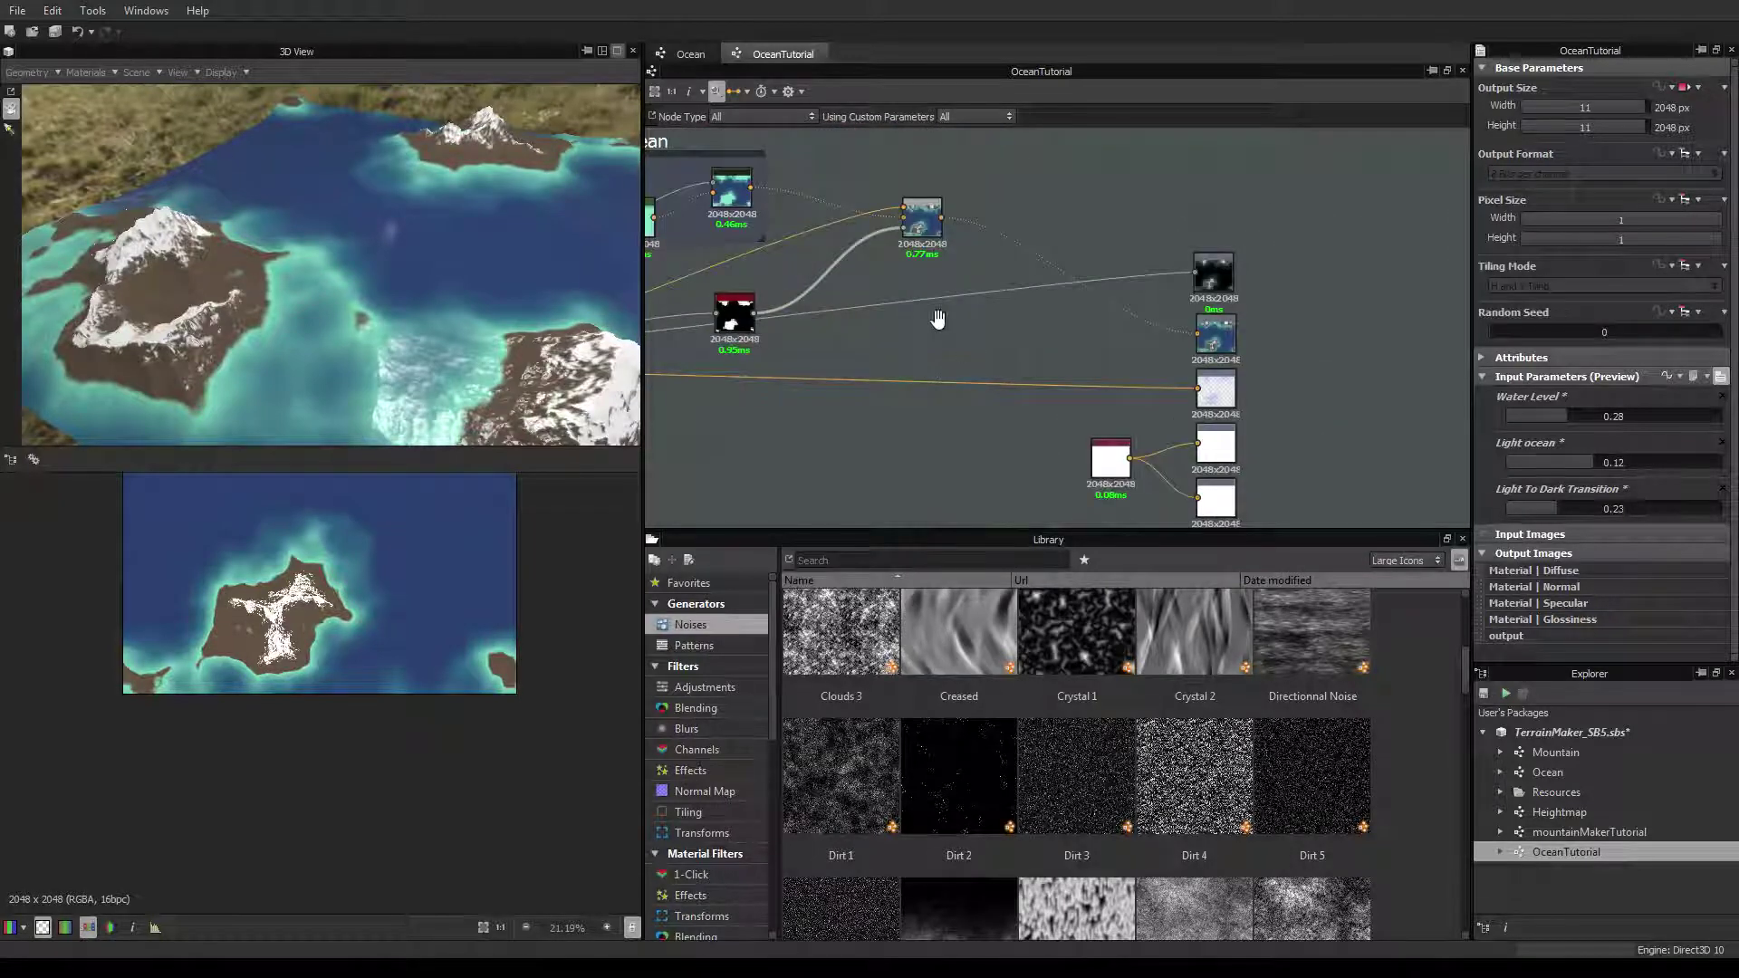
{"action": "middle_click_drag", "start_coordinate": [936, 322], "coordinate": [1162, 337]}
{"action": "scroll", "coordinate": [1158, 339], "scroll_direction": "down", "scroll_amount": 2}
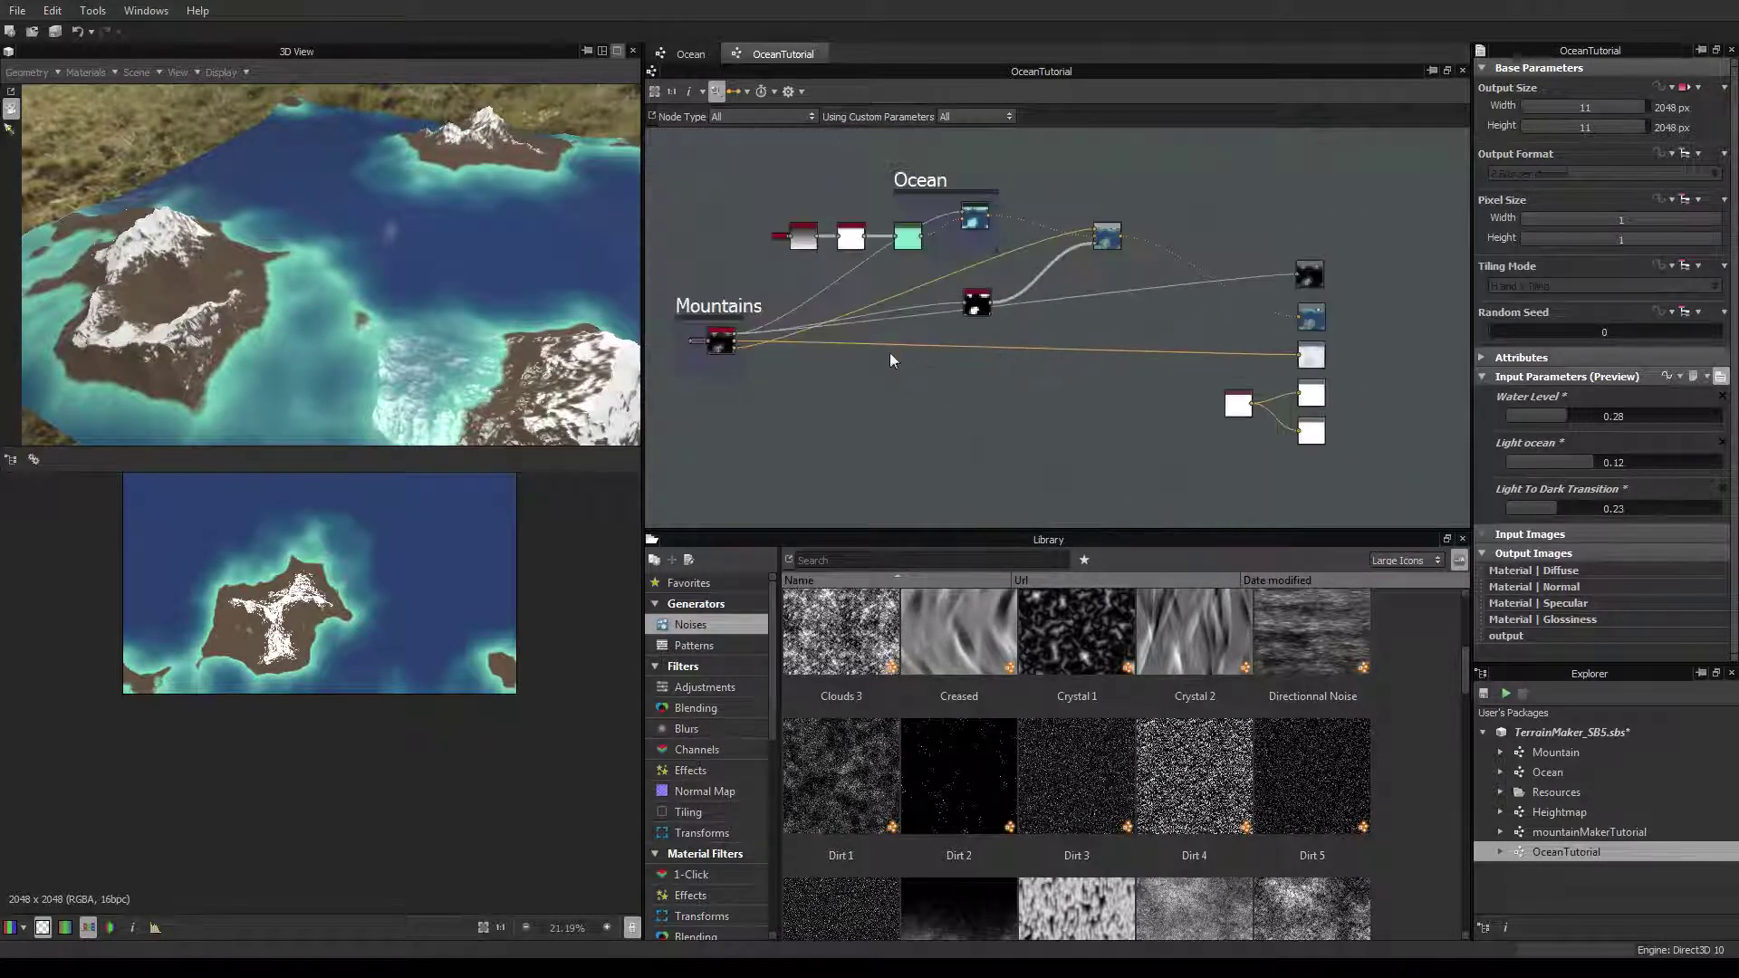
{"action": "middle_click_drag", "start_coordinate": [889, 353], "coordinate": [982, 352]}
{"action": "left_click", "coordinate": [812, 338]}
{"action": "scroll", "coordinate": [833, 338], "scroll_direction": "up", "scroll_amount": 6}
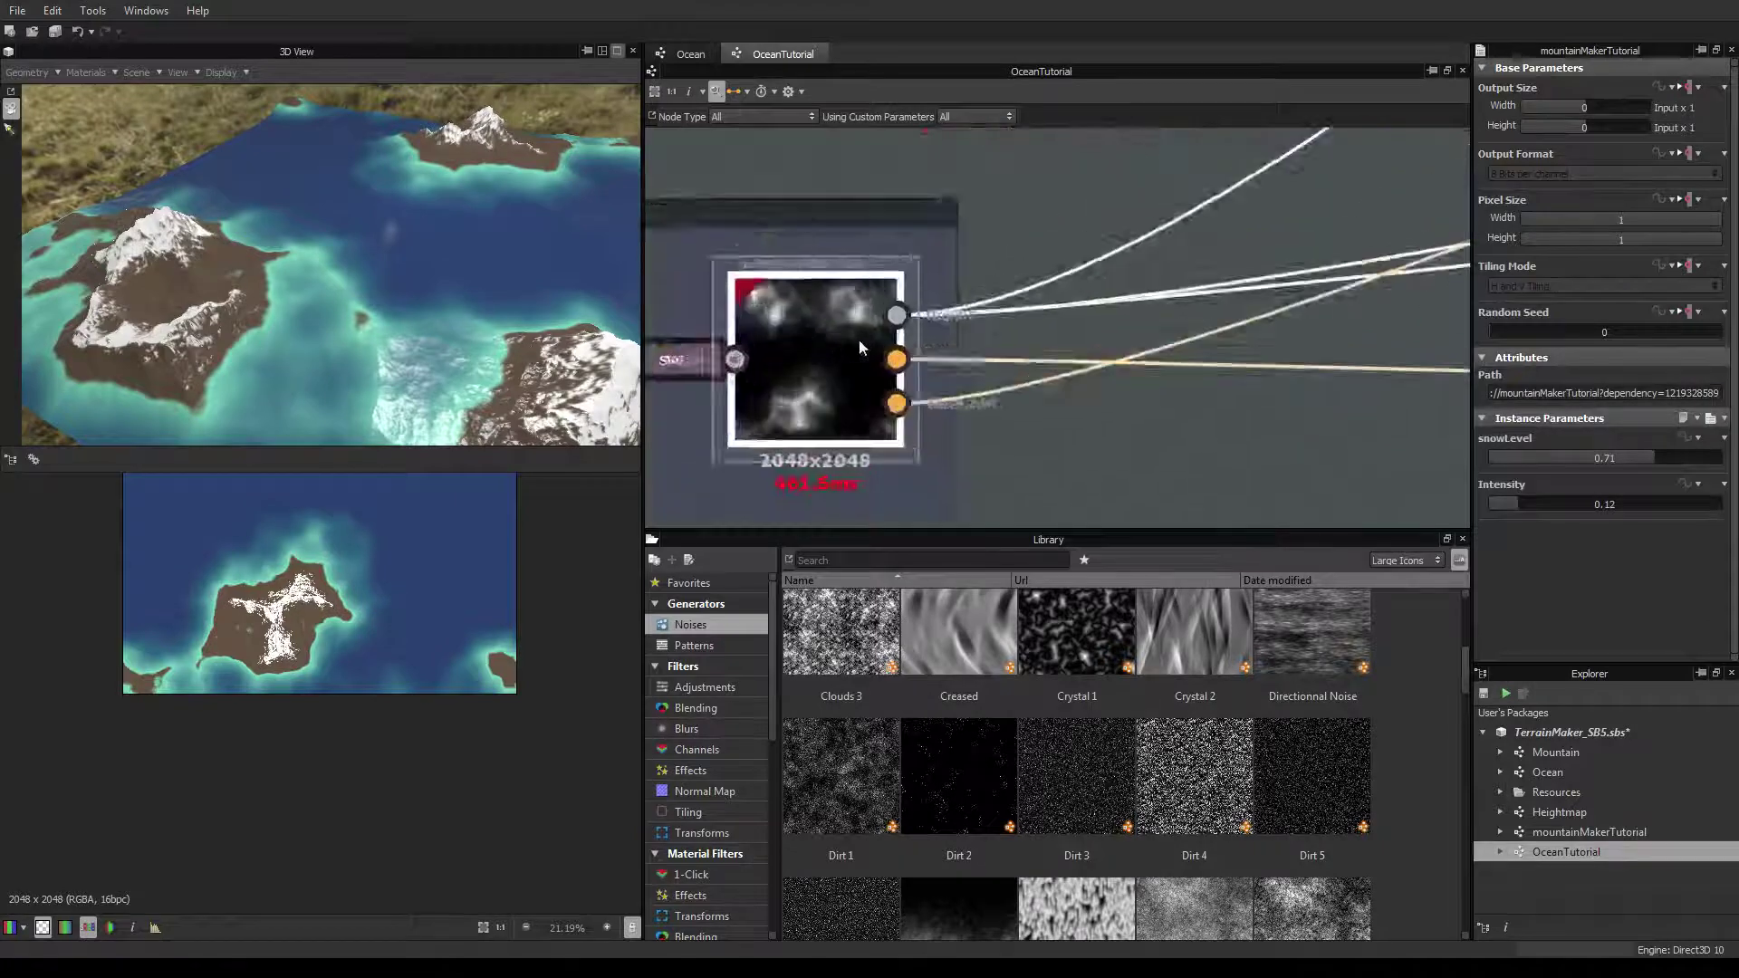
{"action": "scroll", "coordinate": [937, 374], "scroll_direction": "down", "scroll_amount": 4}
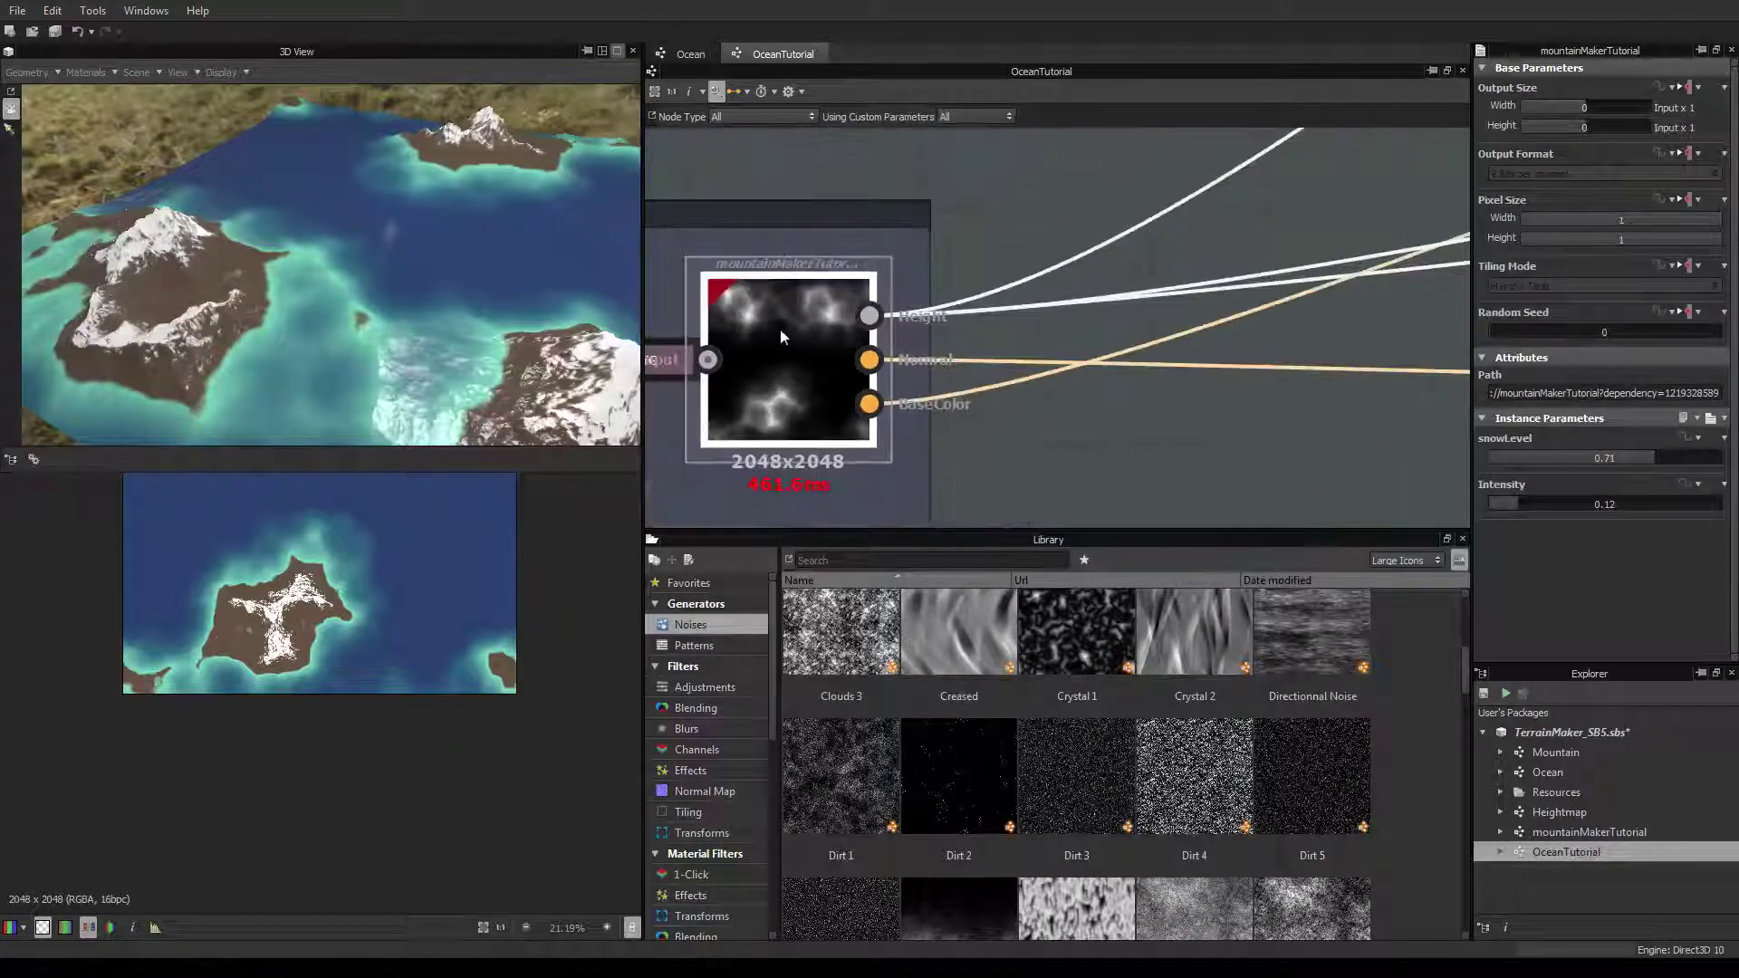
{"action": "middle_click_drag", "start_coordinate": [803, 321], "coordinate": [883, 320]}
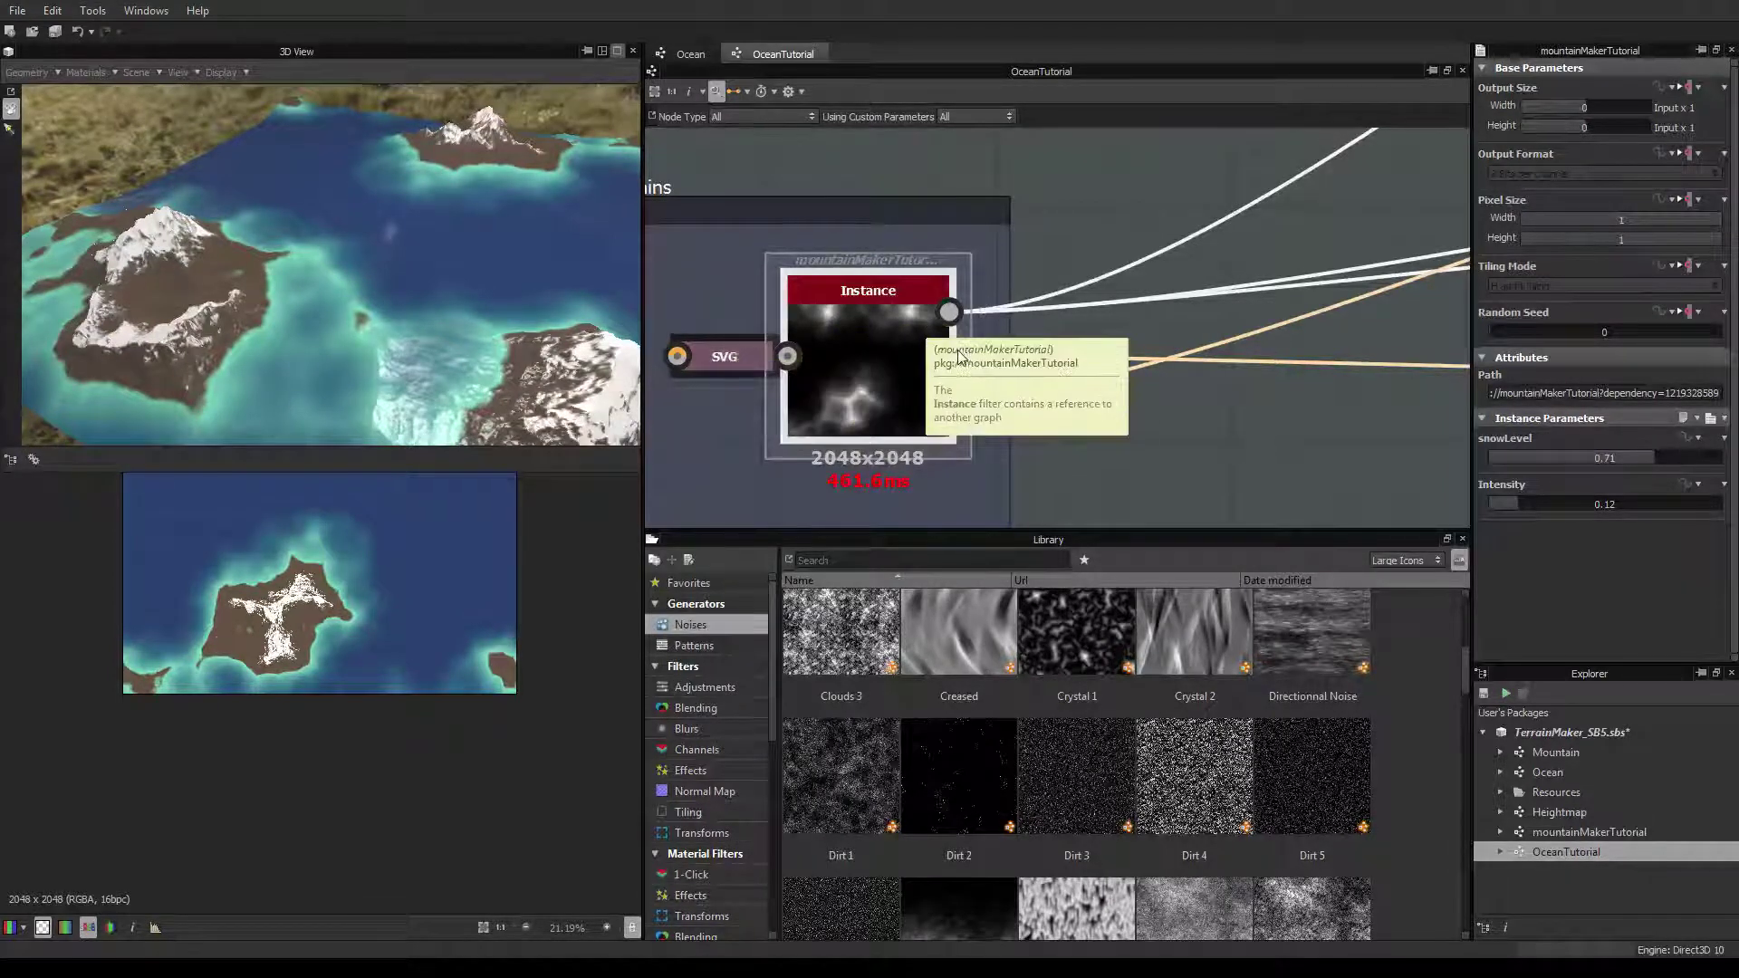
{"action": "middle_click_drag", "start_coordinate": [1231, 409], "coordinate": [797, 367]}
{"action": "scroll", "coordinate": [695, 365], "scroll_direction": "down", "scroll_amount": 2}
{"action": "left_click_drag", "start_coordinate": [231, 318], "coordinate": [274, 349]}
{"action": "middle_click_drag", "start_coordinate": [864, 394], "coordinate": [1109, 394]}
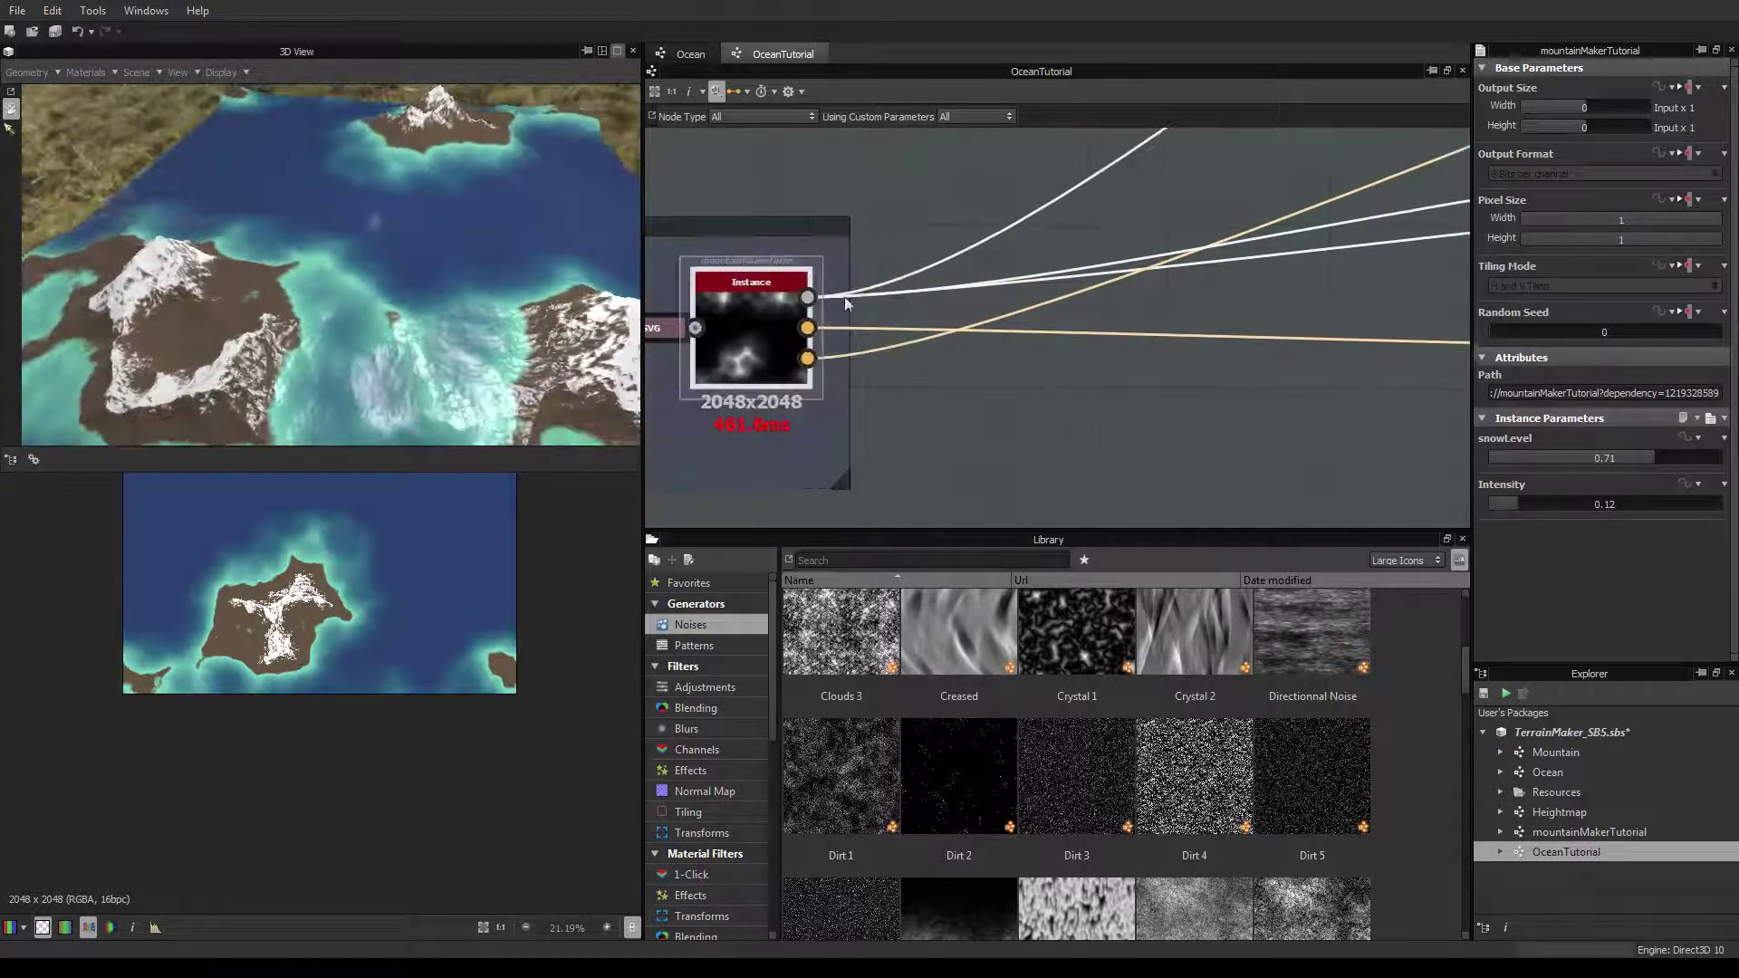
{"action": "scroll", "coordinate": [853, 346], "scroll_direction": "down", "scroll_amount": 3}
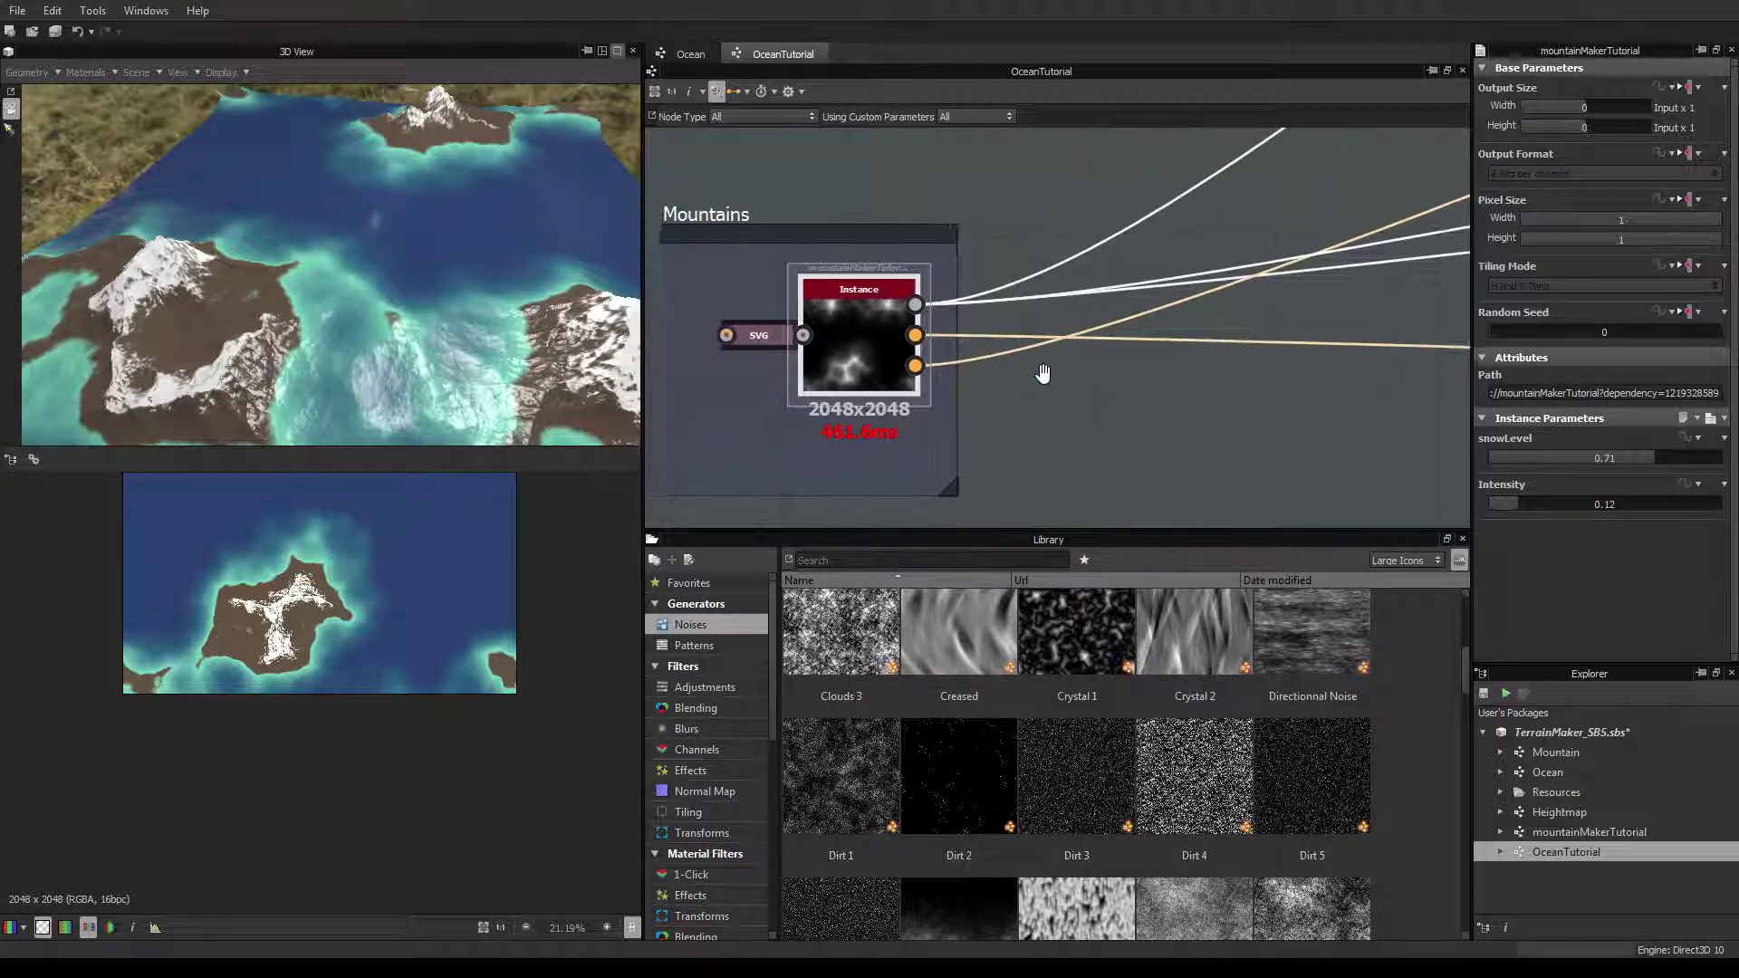
{"action": "middle_click_drag", "start_coordinate": [1189, 415], "coordinate": [1030, 378]}
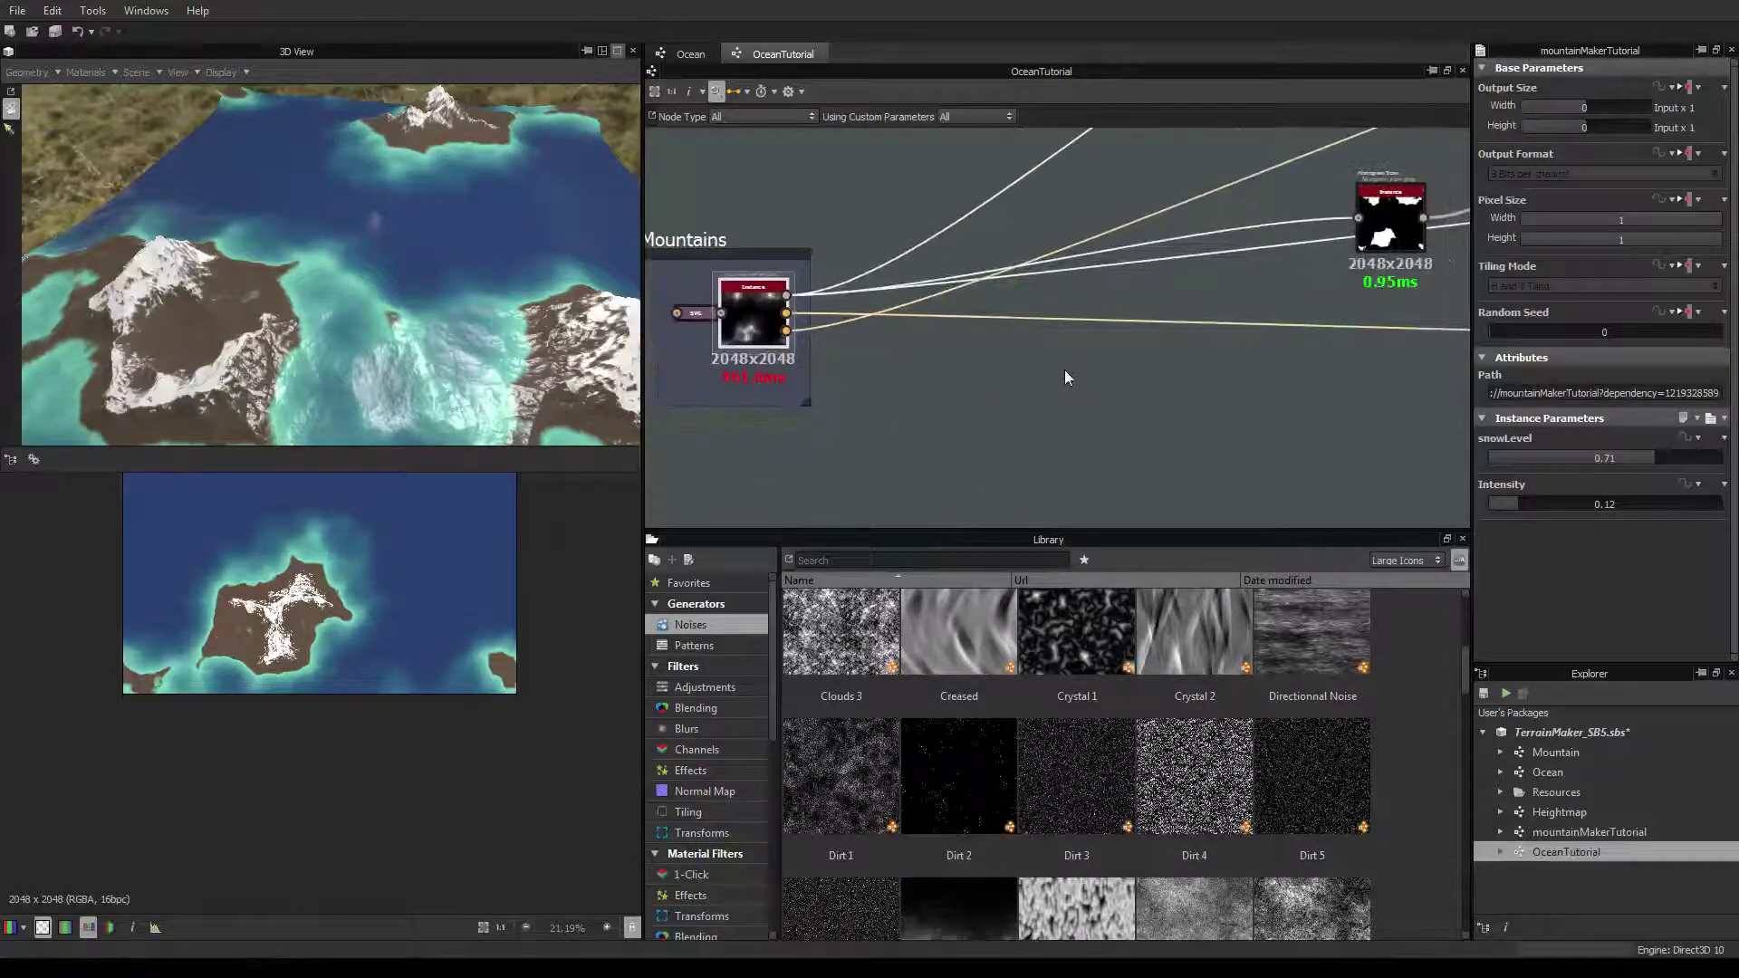
Move the Histogram Scan node down below the Mountains connections and show its parameters
{"action": "middle_click_drag", "start_coordinate": [680, 278], "coordinate": [1166, 344]}
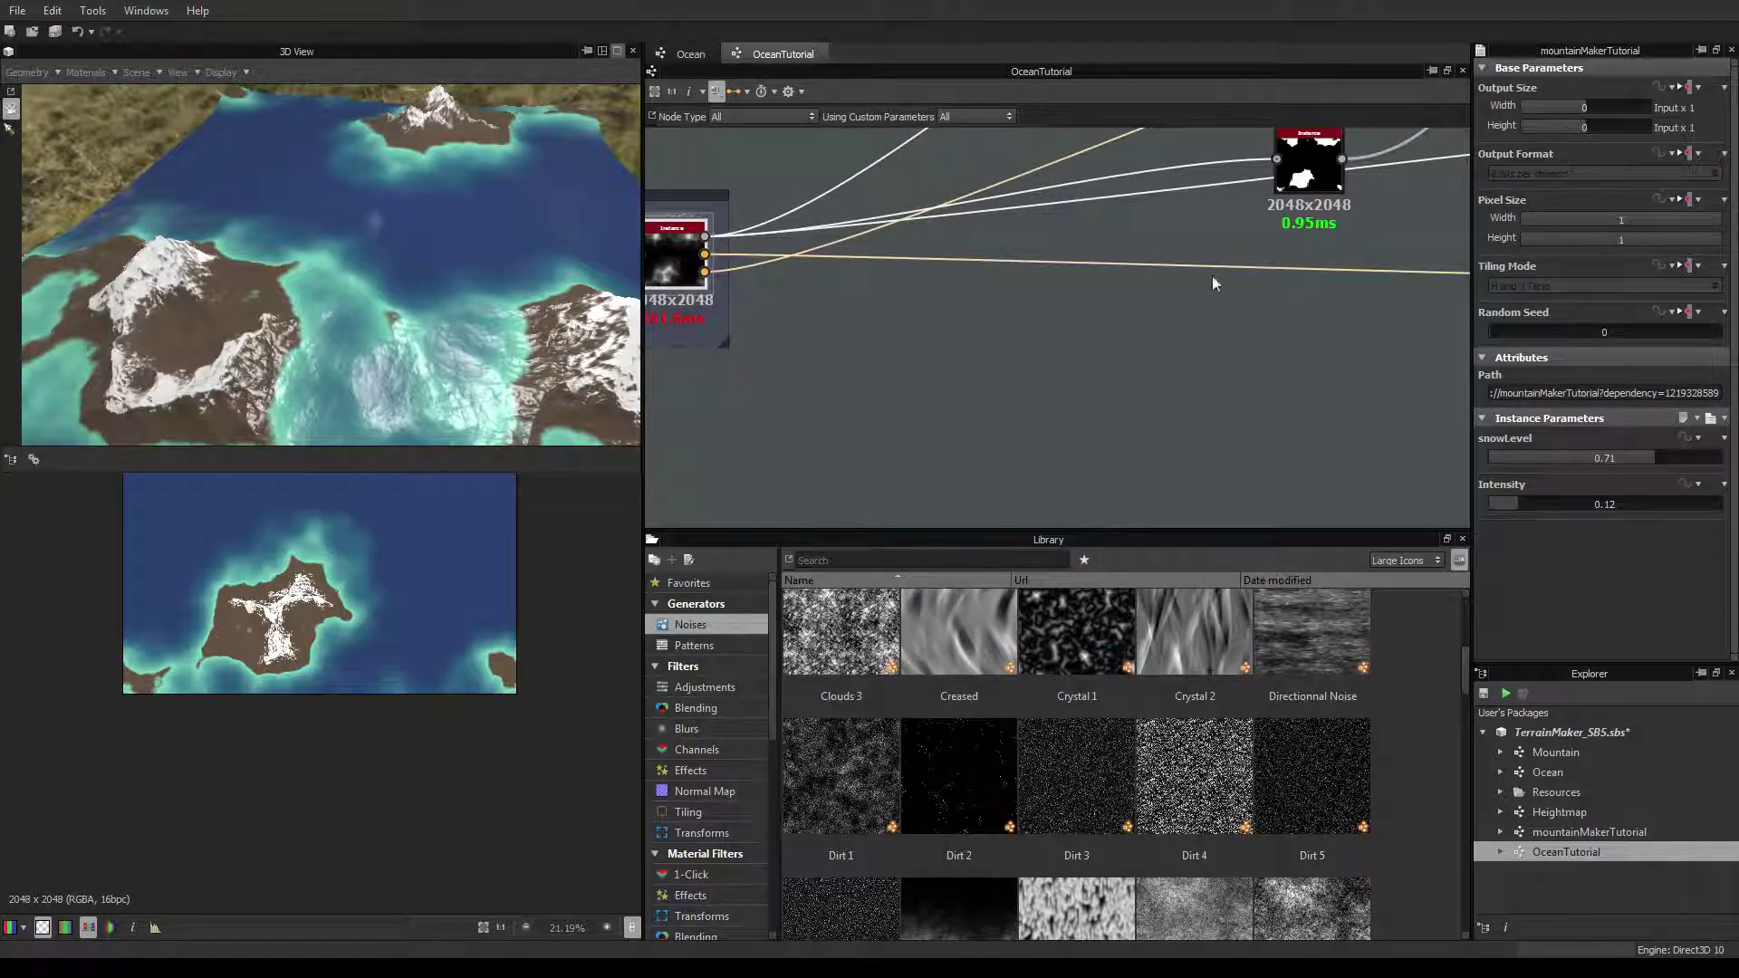
{"action": "left_click_drag", "start_coordinate": [1305, 174], "coordinate": [1181, 326]}
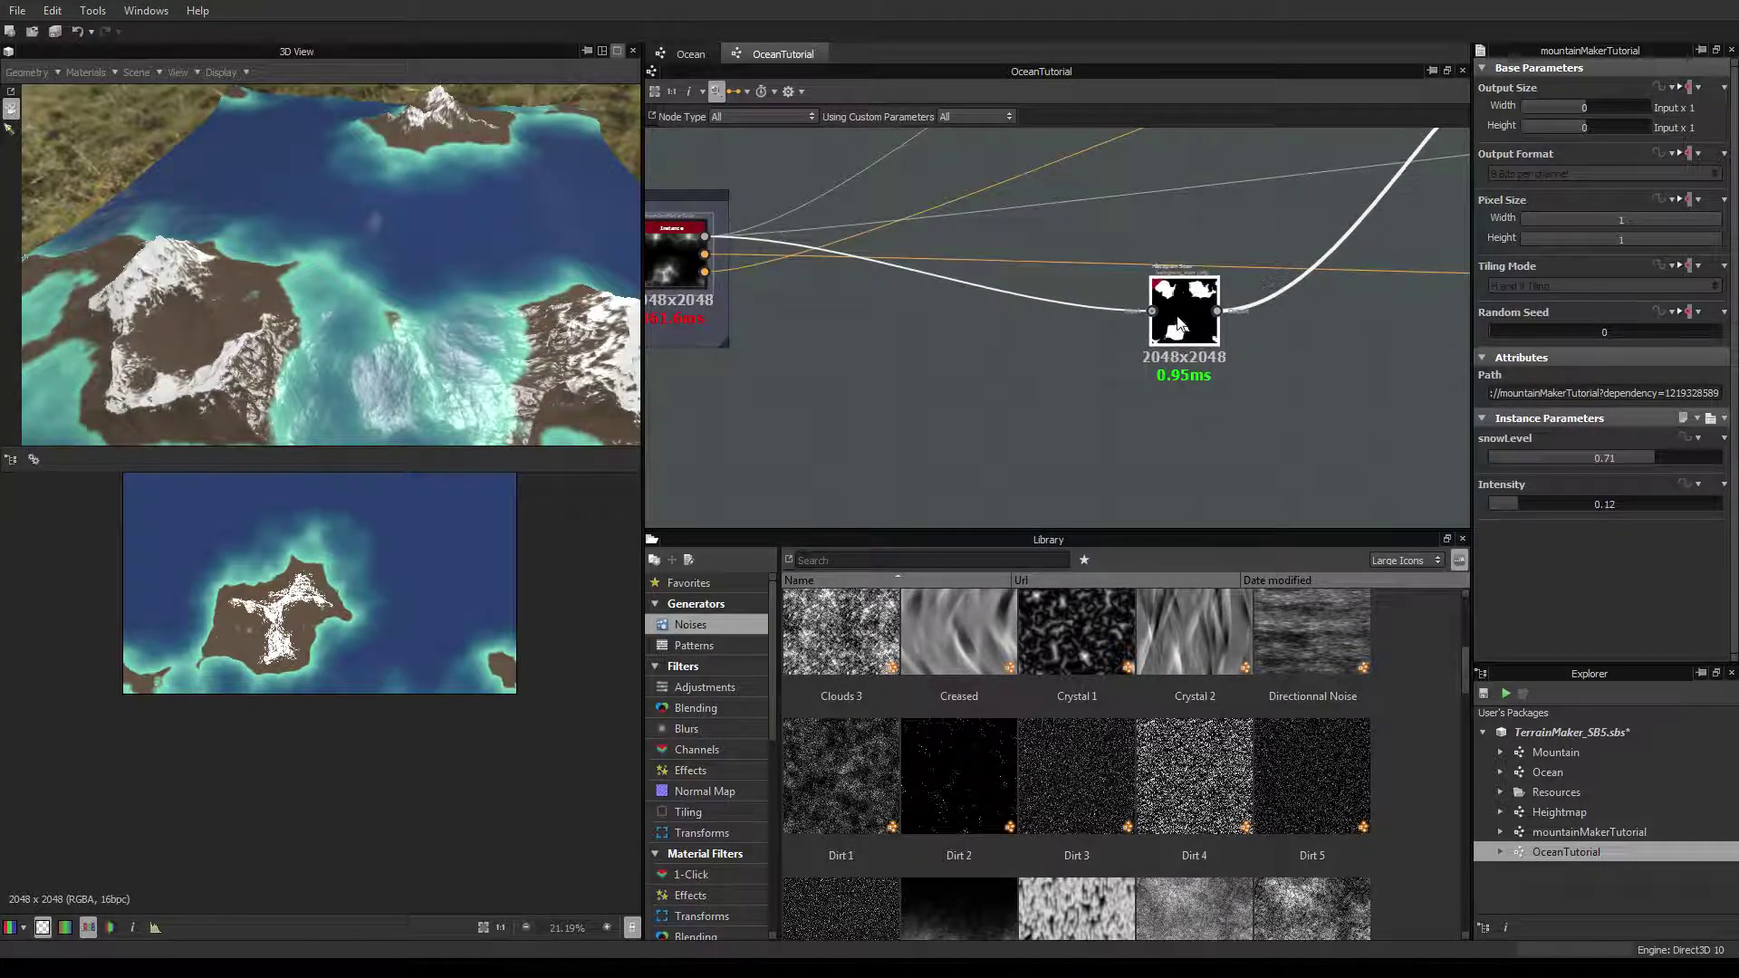
{"action": "scroll", "coordinate": [1178, 324], "scroll_direction": "up", "scroll_amount": 3}
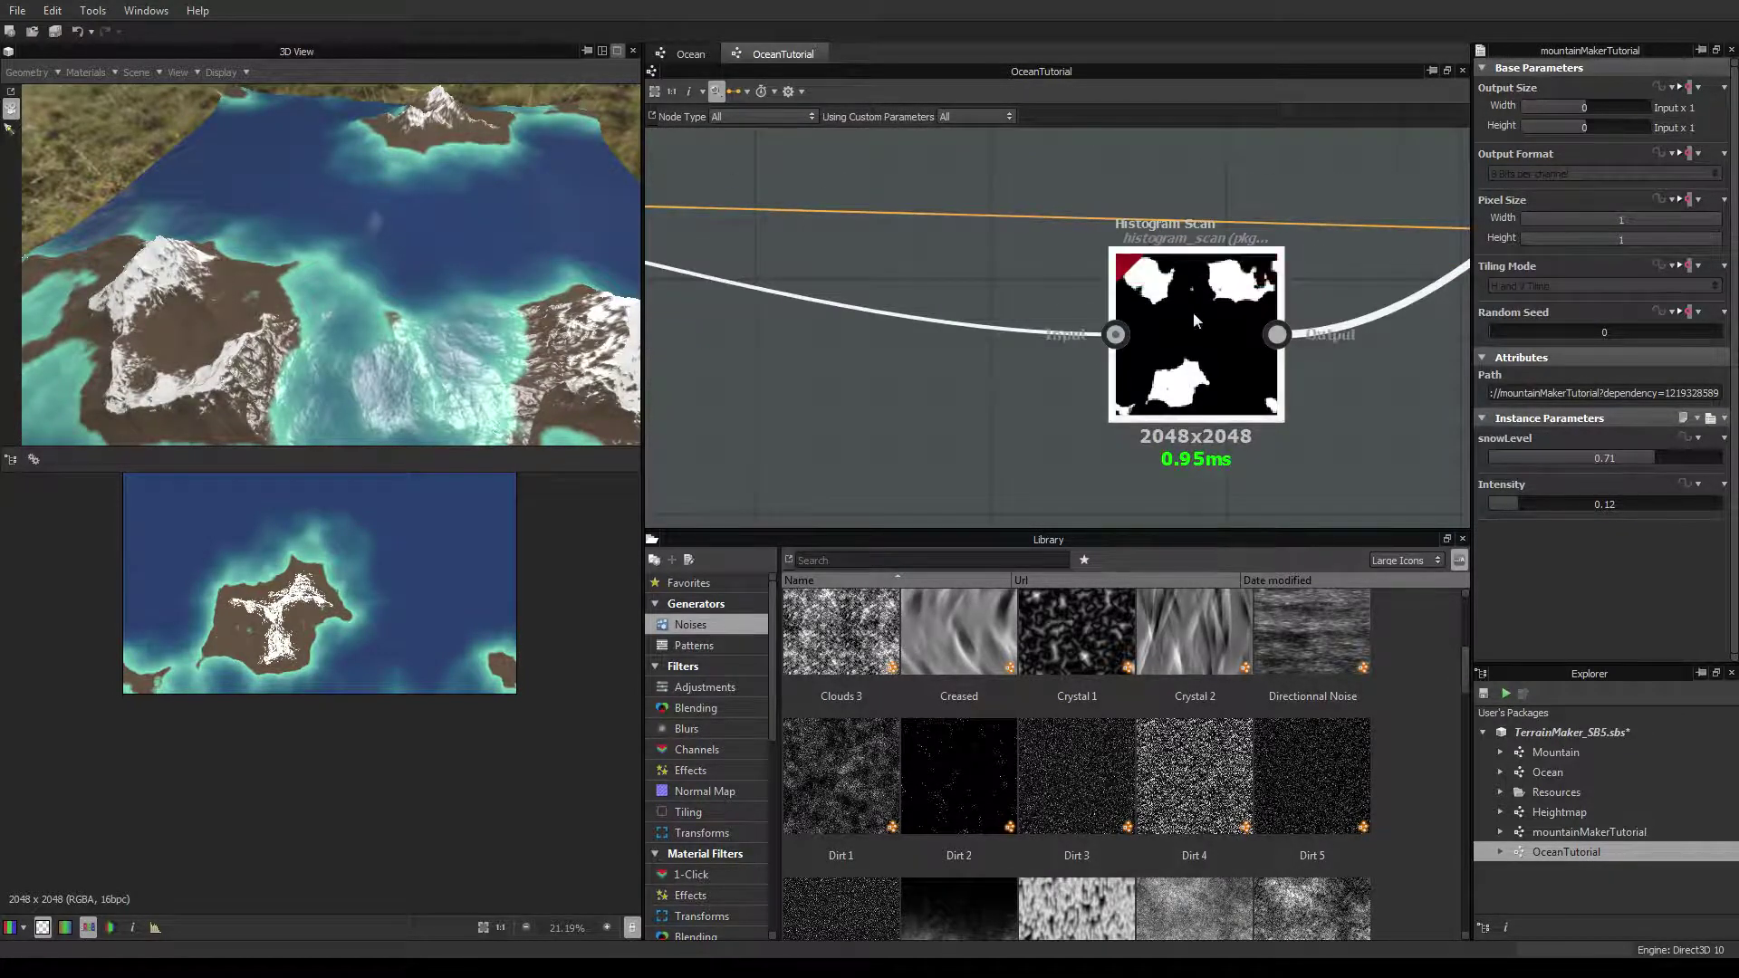
{"action": "left_click", "coordinate": [1193, 313]}
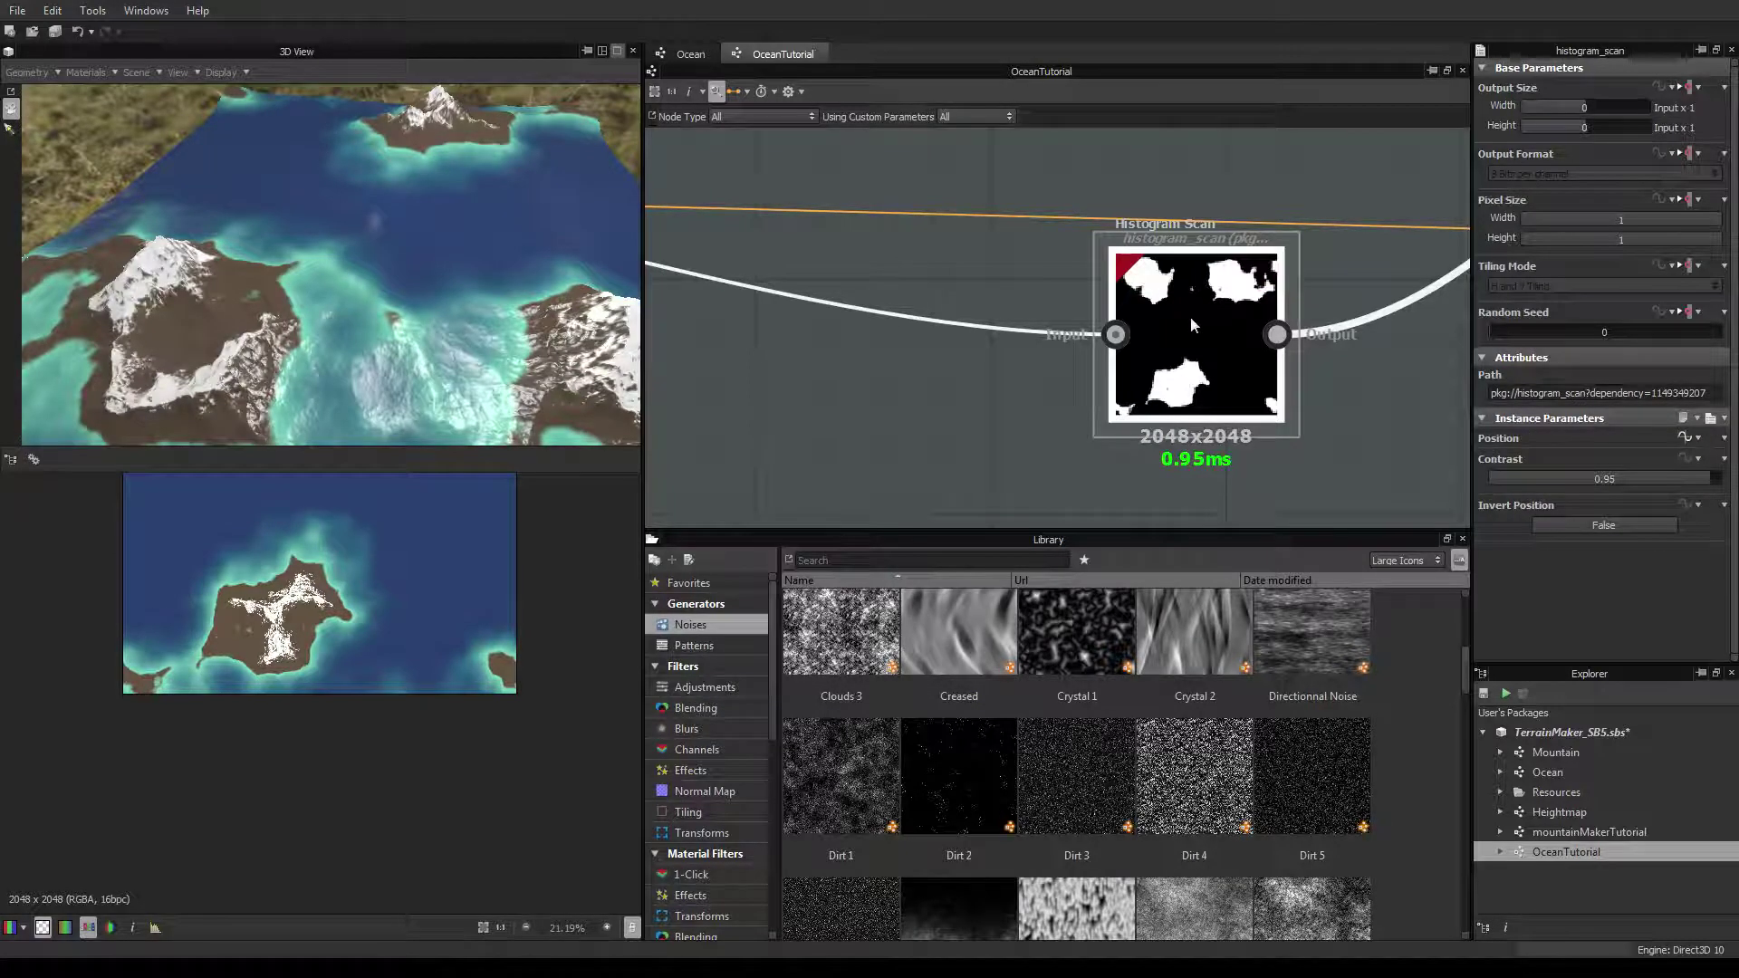
Add a Blend node above the Histogram Scan node and connect the Histogram Scan output to its opacity input
{"action": "scroll", "coordinate": [1178, 333], "scroll_direction": "down", "scroll_amount": 1}
{"action": "scroll", "coordinate": [1160, 362], "scroll_direction": "down", "scroll_amount": 1}
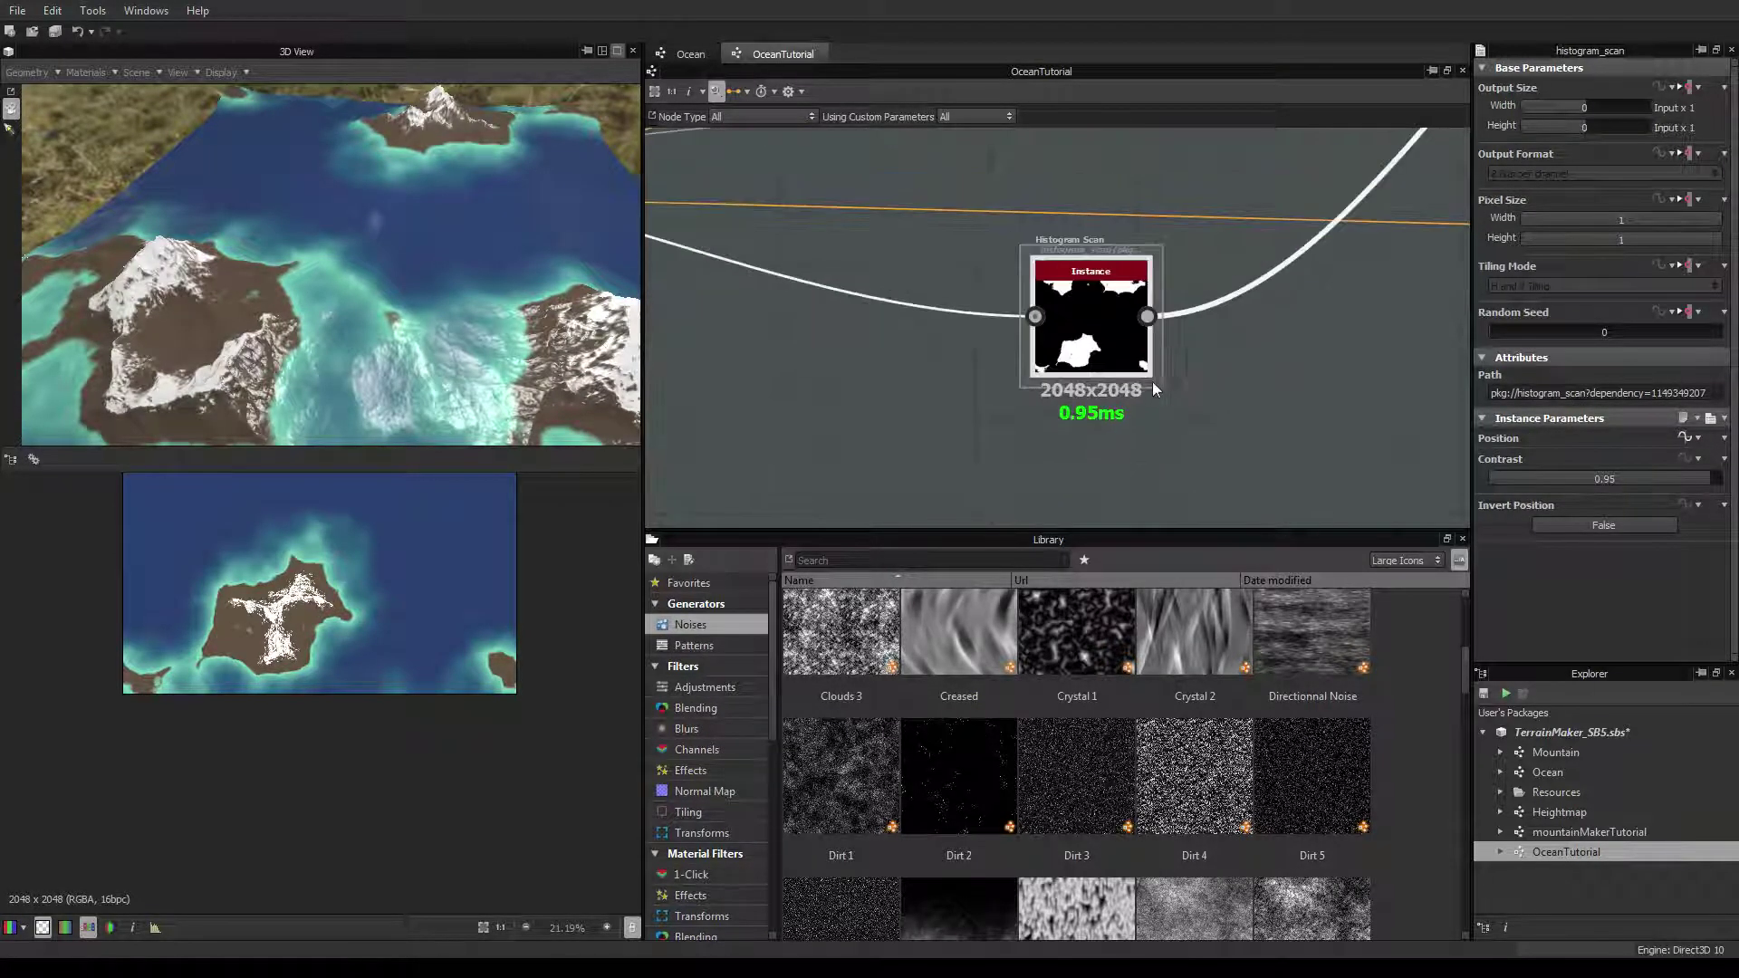
{"action": "scroll", "coordinate": [1152, 382], "scroll_direction": "down", "scroll_amount": 2}
{"action": "middle_click_drag", "start_coordinate": [1099, 277], "coordinate": [981, 326]}
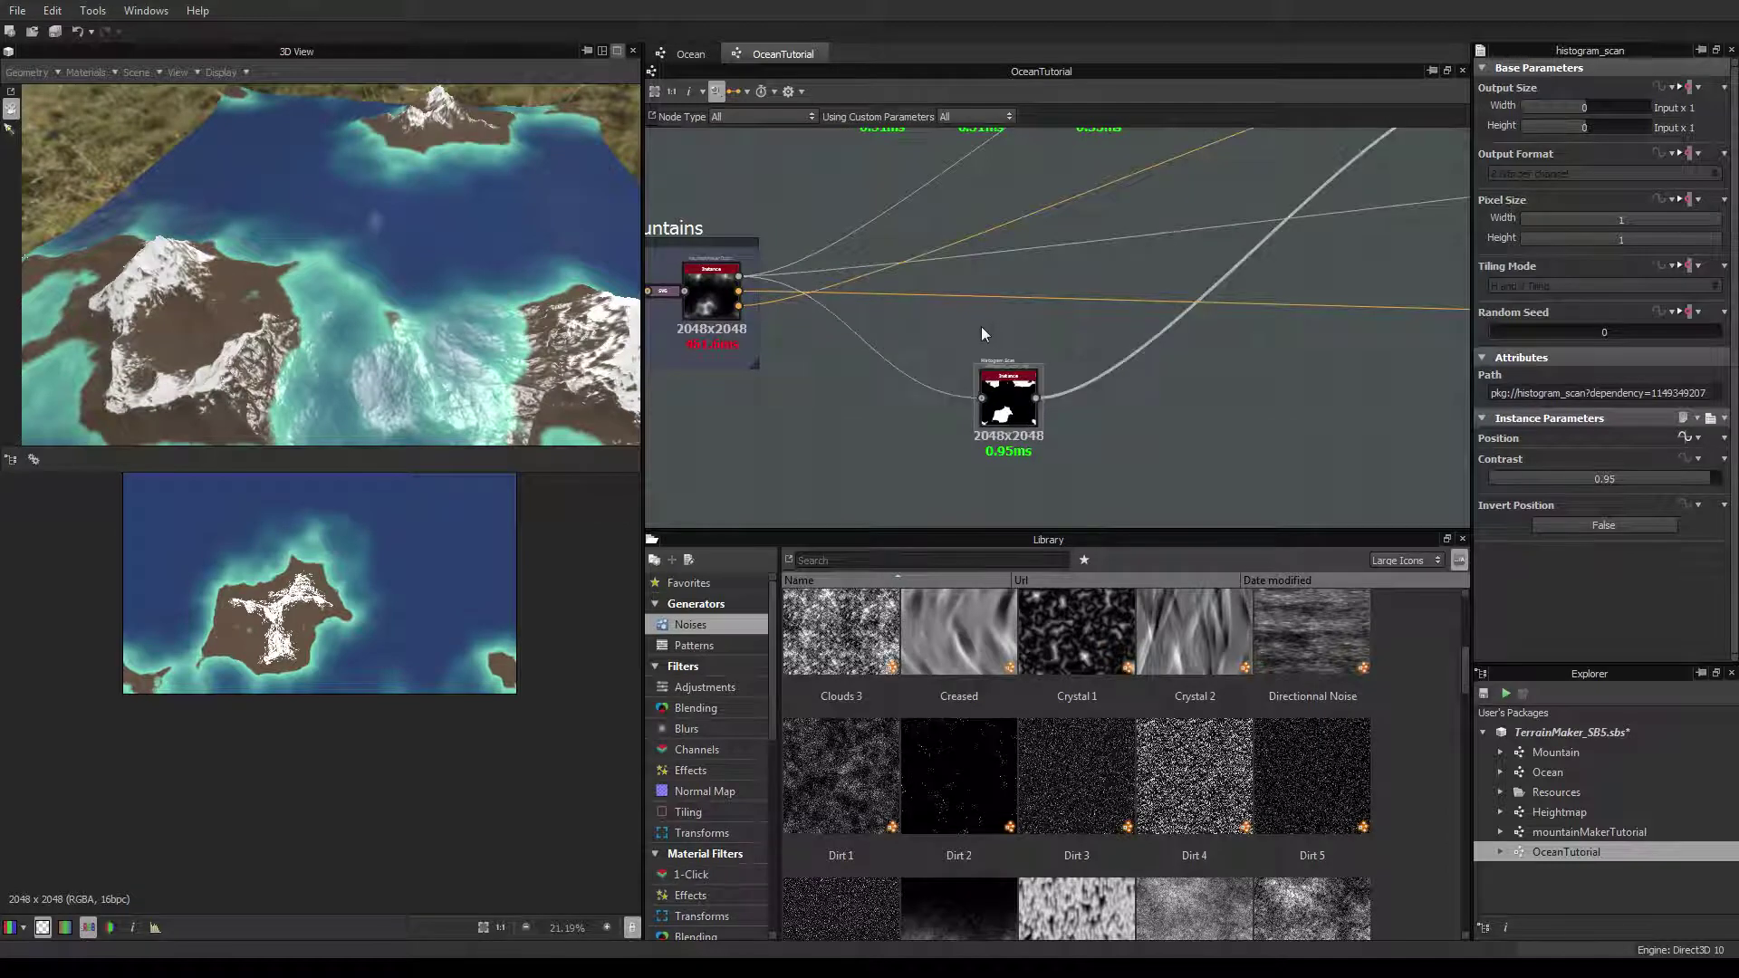
{"action": "right_click", "coordinate": [982, 329]}
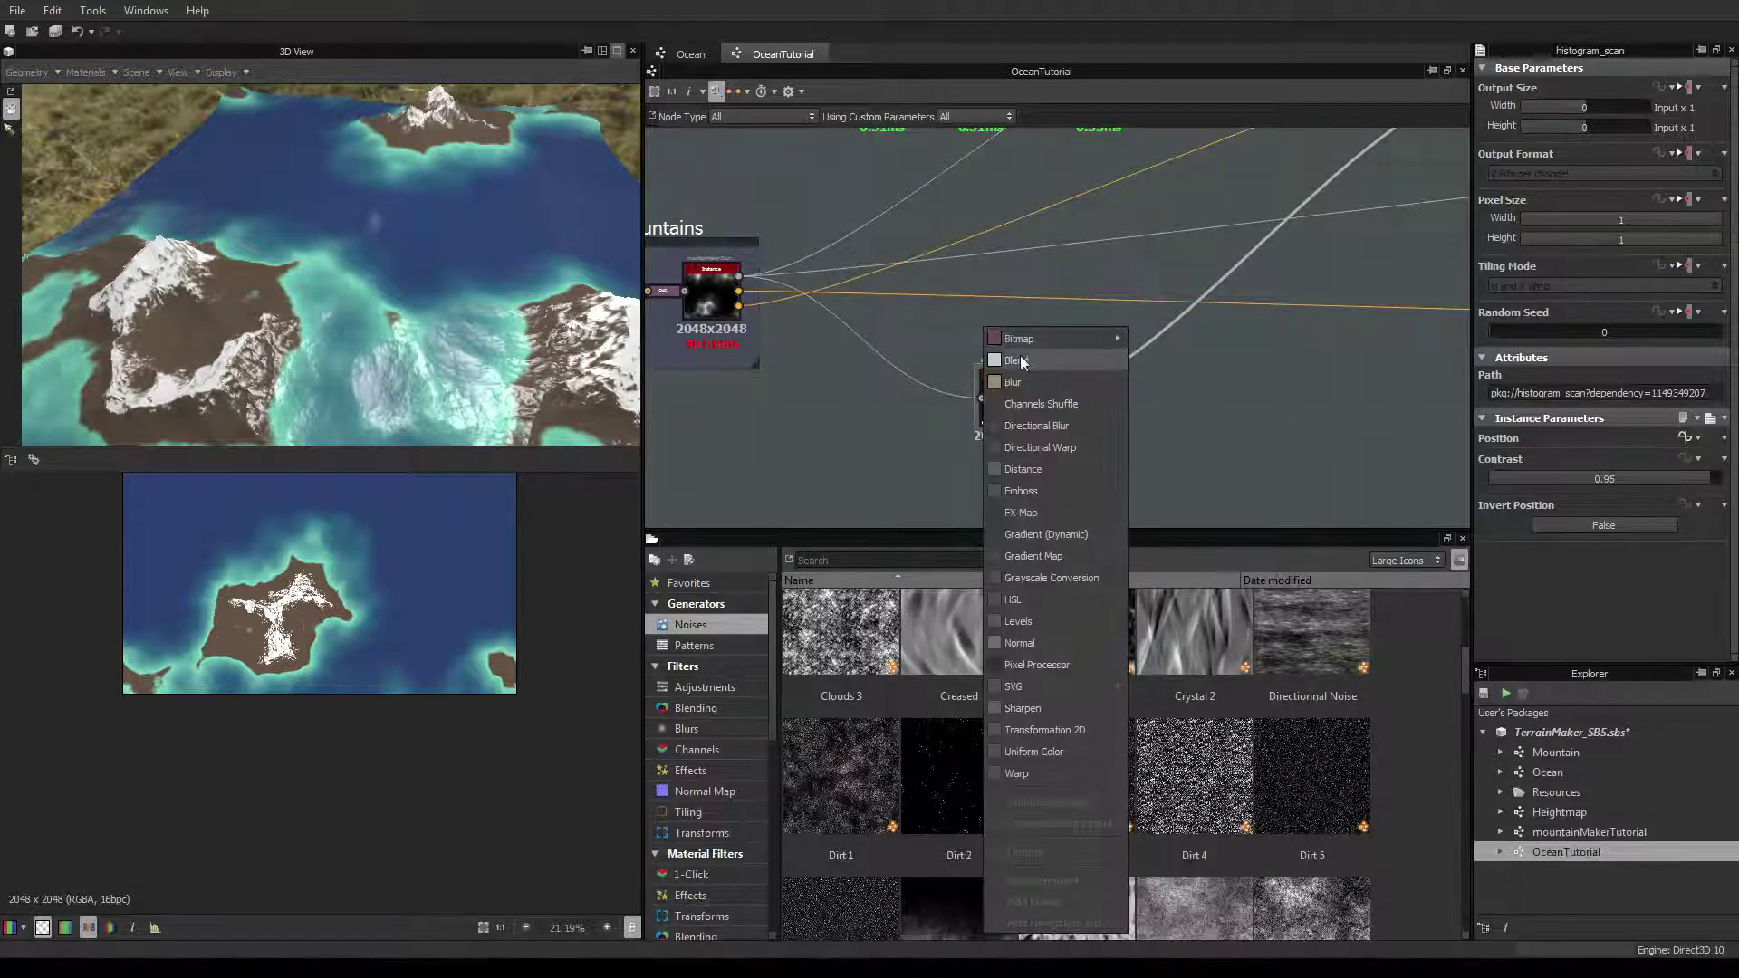
{"action": "left_click", "coordinate": [1018, 357]}
{"action": "left_click_drag", "start_coordinate": [1008, 351], "coordinate": [1083, 325]}
{"action": "left_click_drag", "start_coordinate": [1027, 395], "coordinate": [1019, 405]}
{"action": "scroll", "coordinate": [1016, 398], "scroll_direction": "up", "scroll_amount": 2}
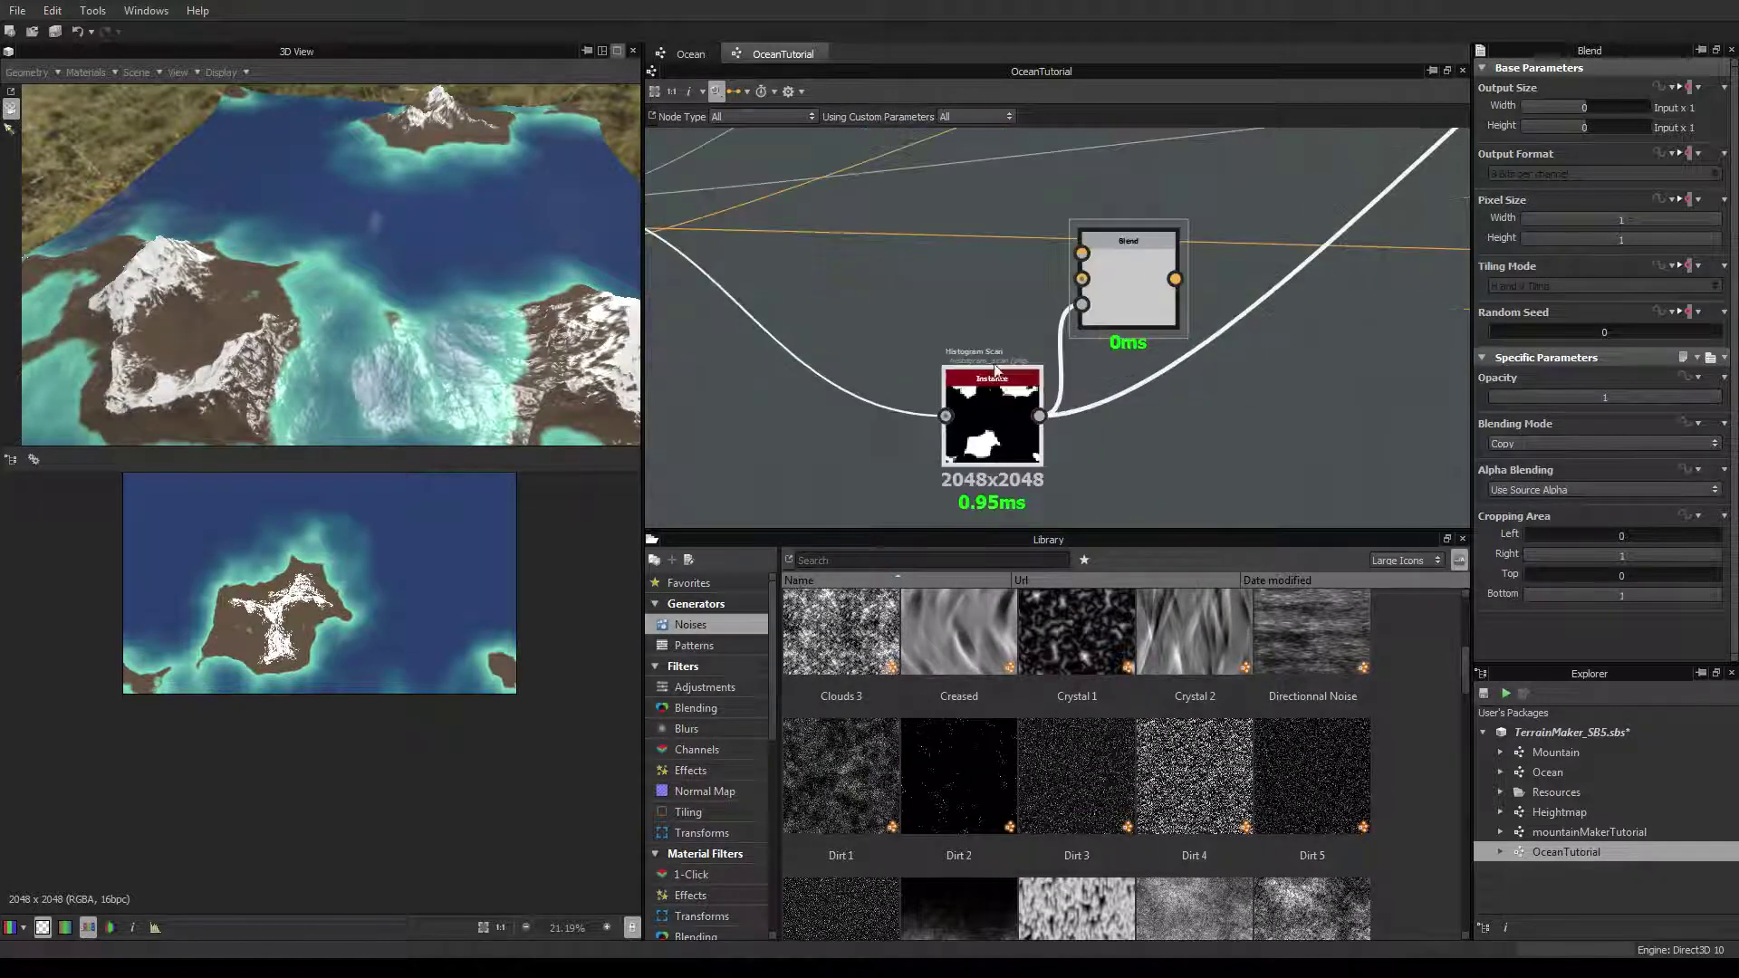
Connect the mountain instance's Height output to the Blend node's foreground input and preview the Blend in the 2D view
{"action": "scroll", "coordinate": [931, 318], "scroll_direction": "down", "scroll_amount": 2}
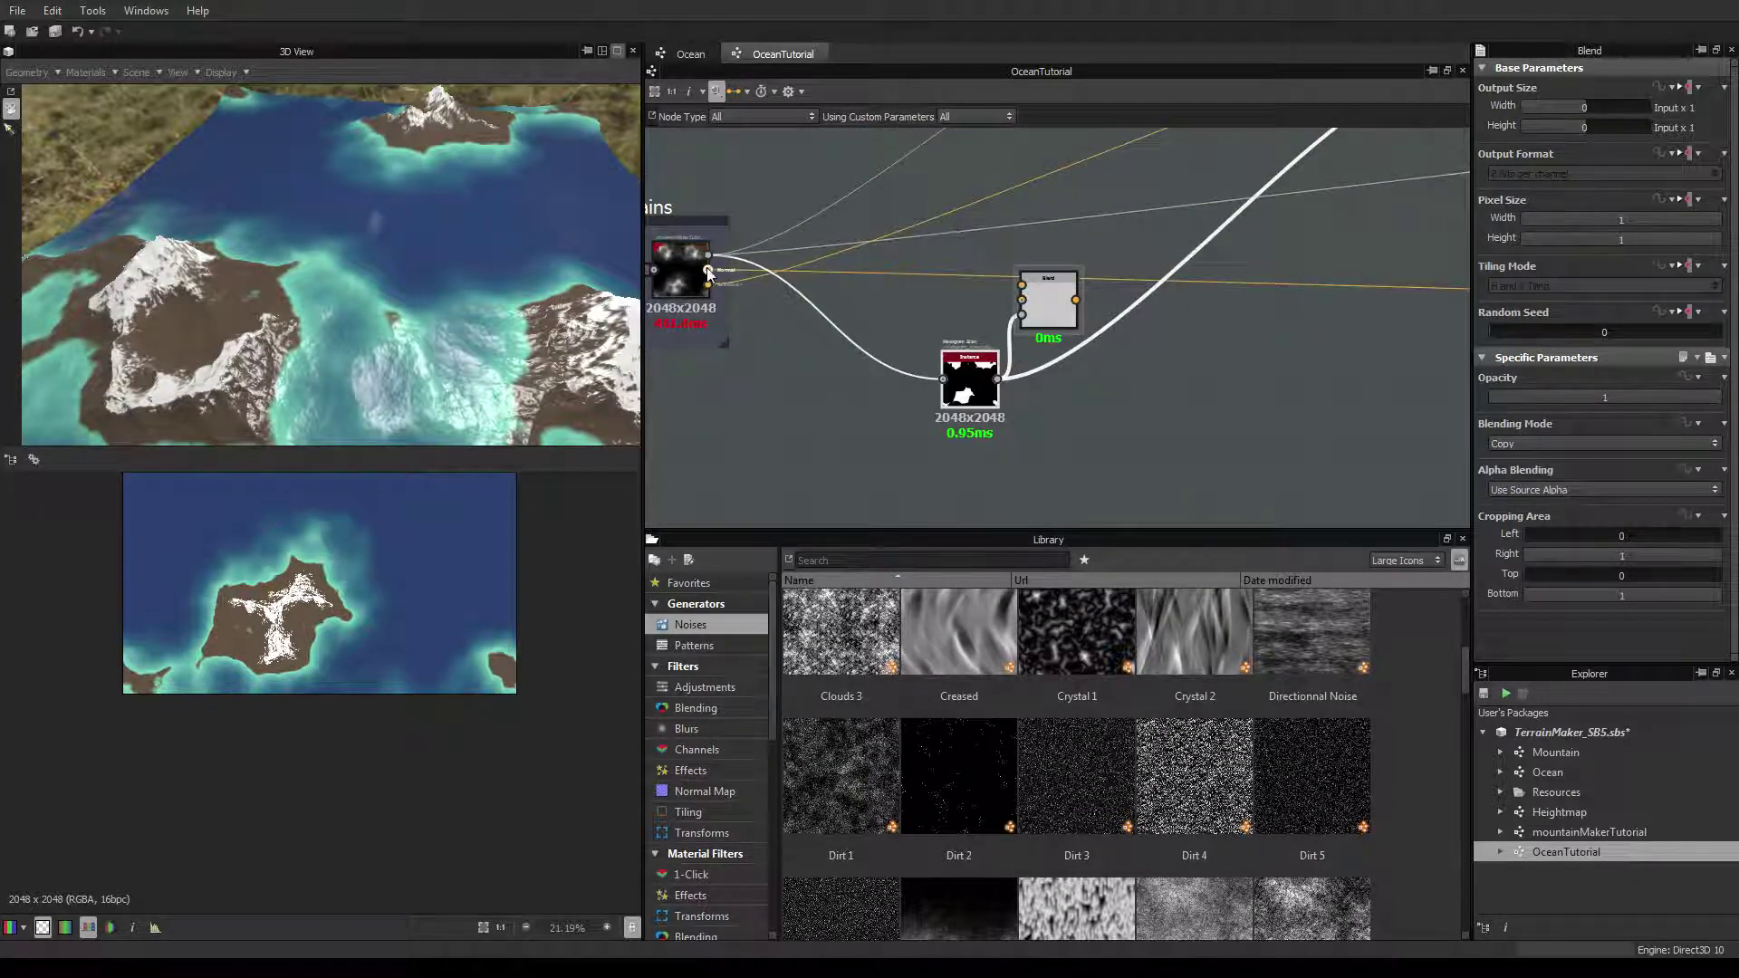
{"action": "scroll", "coordinate": [1046, 417], "scroll_direction": "up", "scroll_amount": 3}
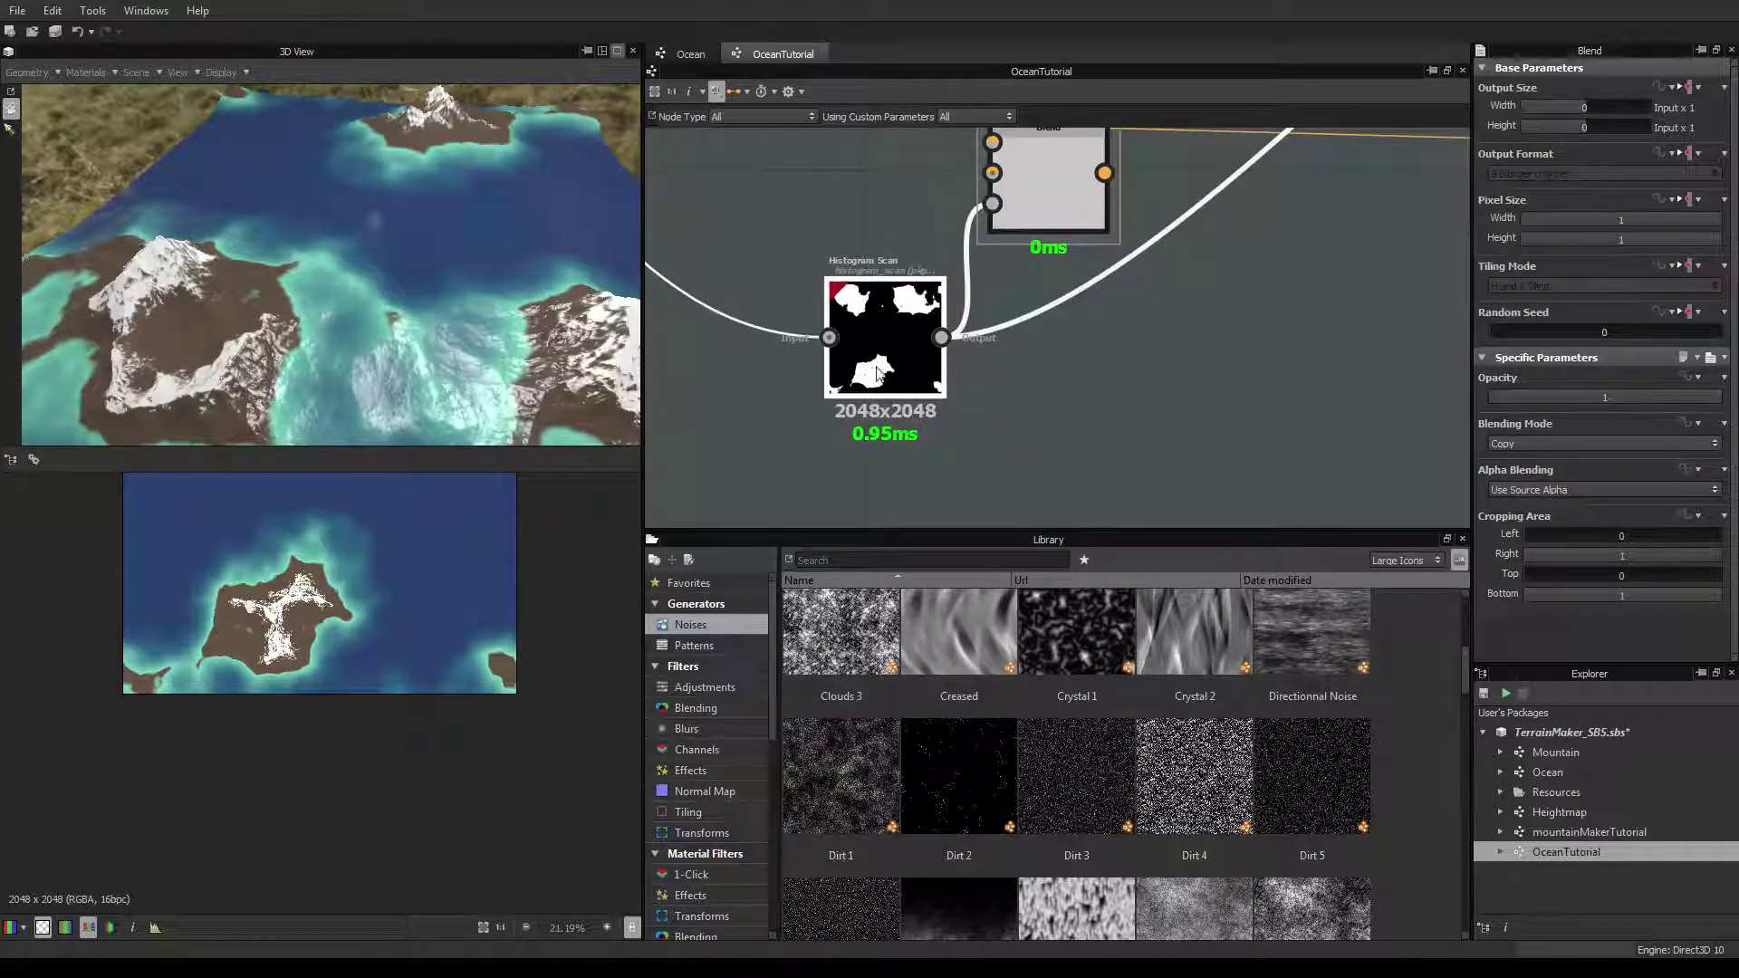
{"action": "scroll", "coordinate": [866, 351], "scroll_direction": "down", "scroll_amount": 3}
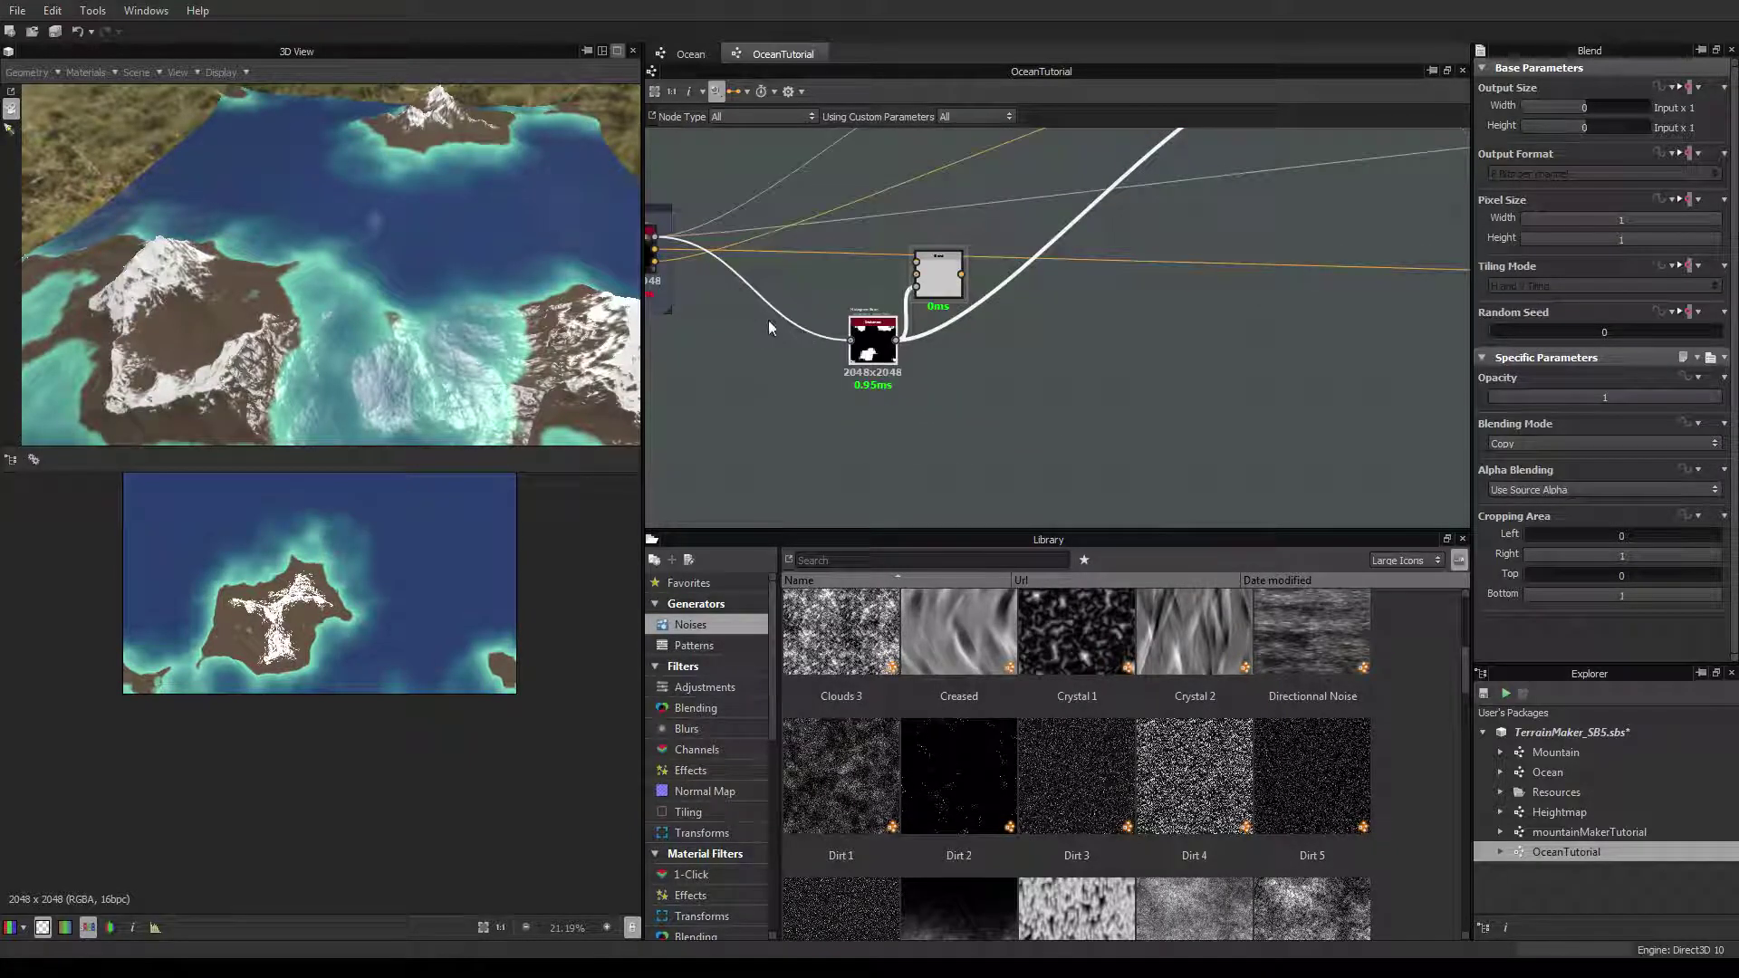
{"action": "left_click", "coordinate": [660, 241]}
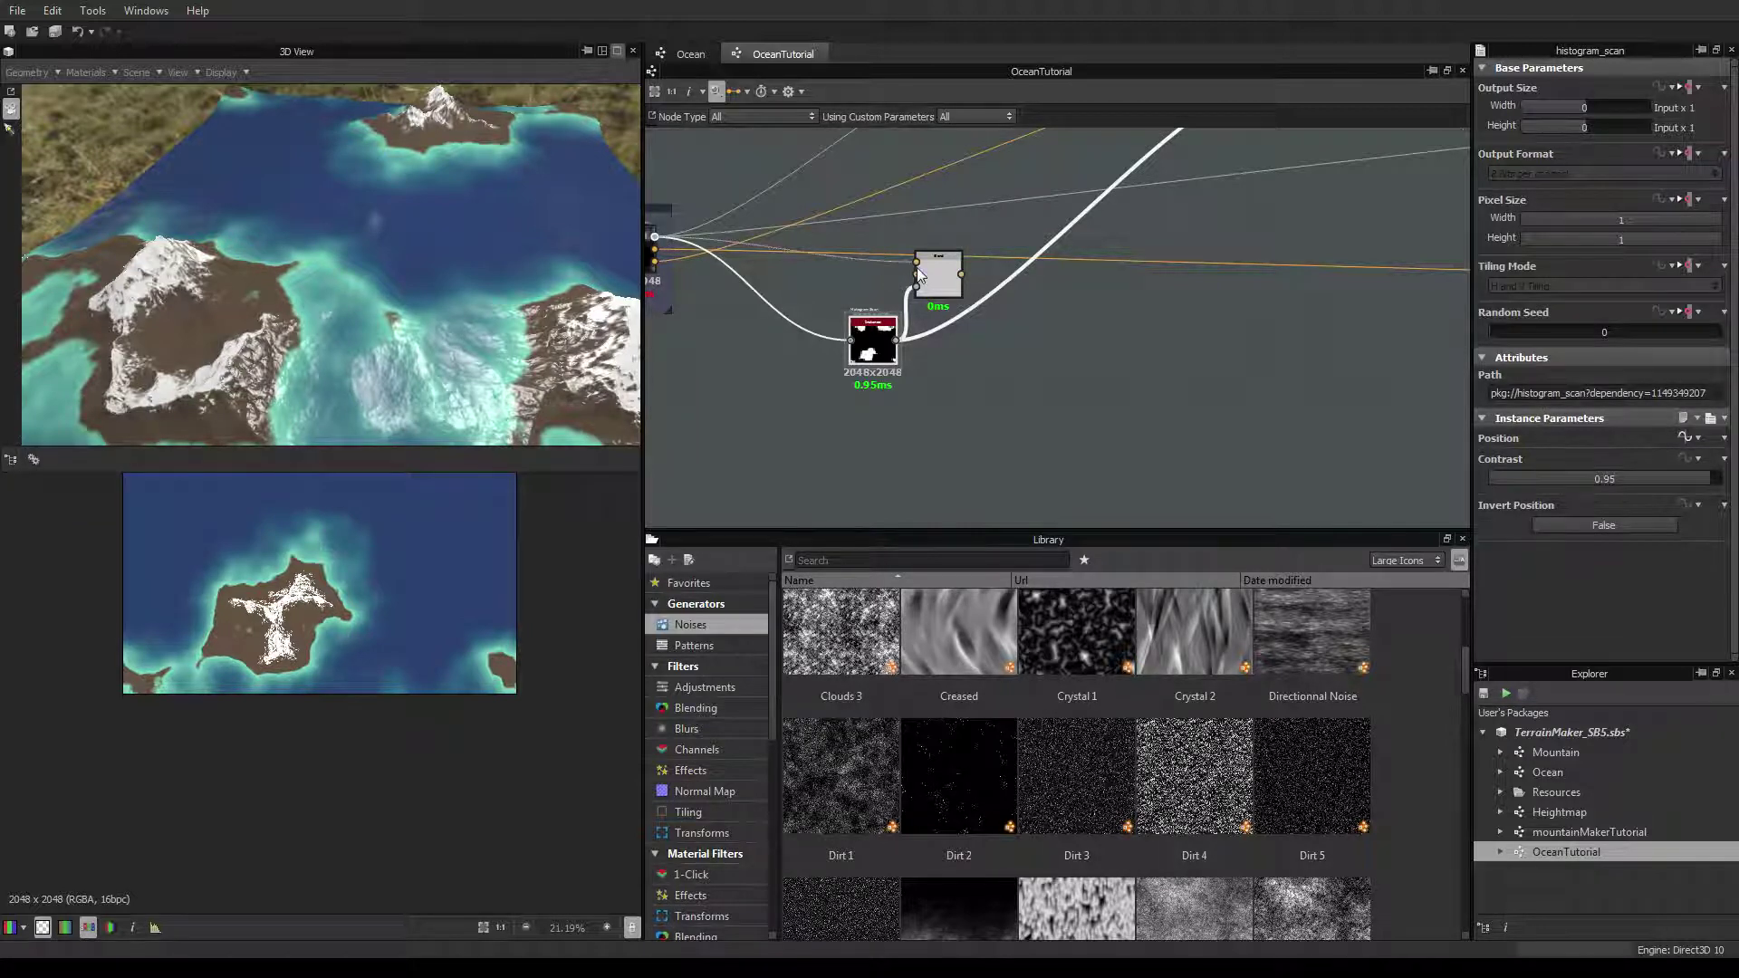
{"action": "middle_click_drag", "start_coordinate": [975, 309], "coordinate": [1057, 335]}
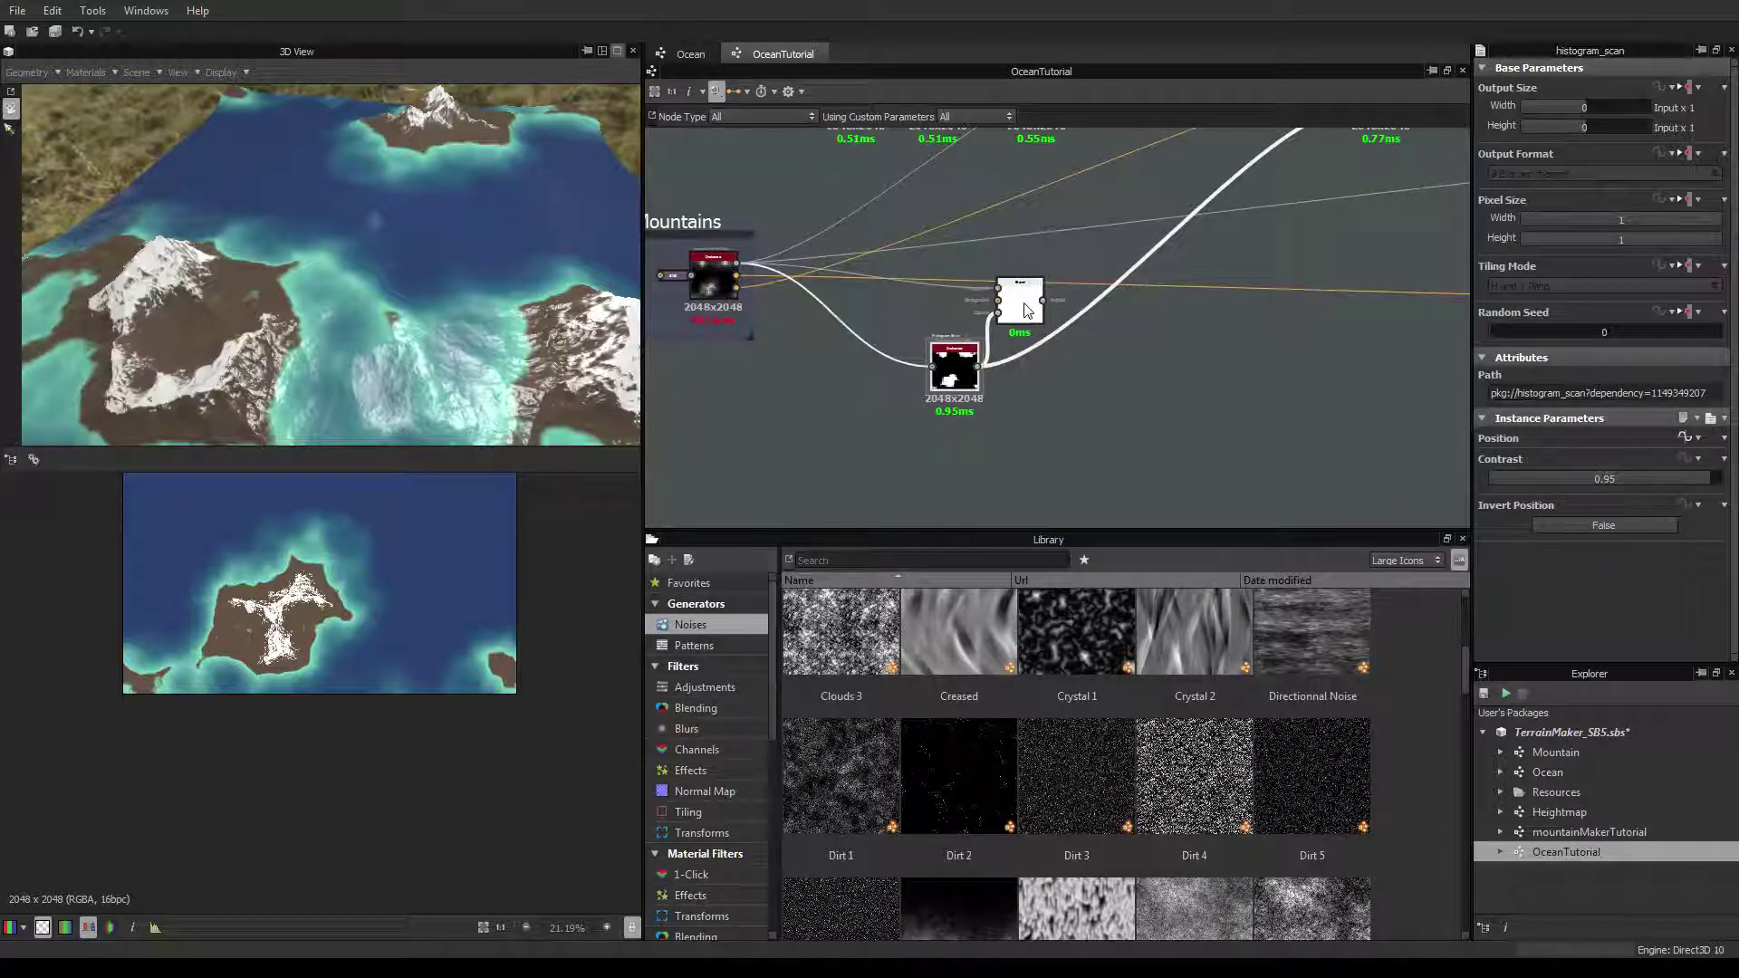
{"action": "left_click_drag", "start_coordinate": [984, 292], "coordinate": [997, 290]}
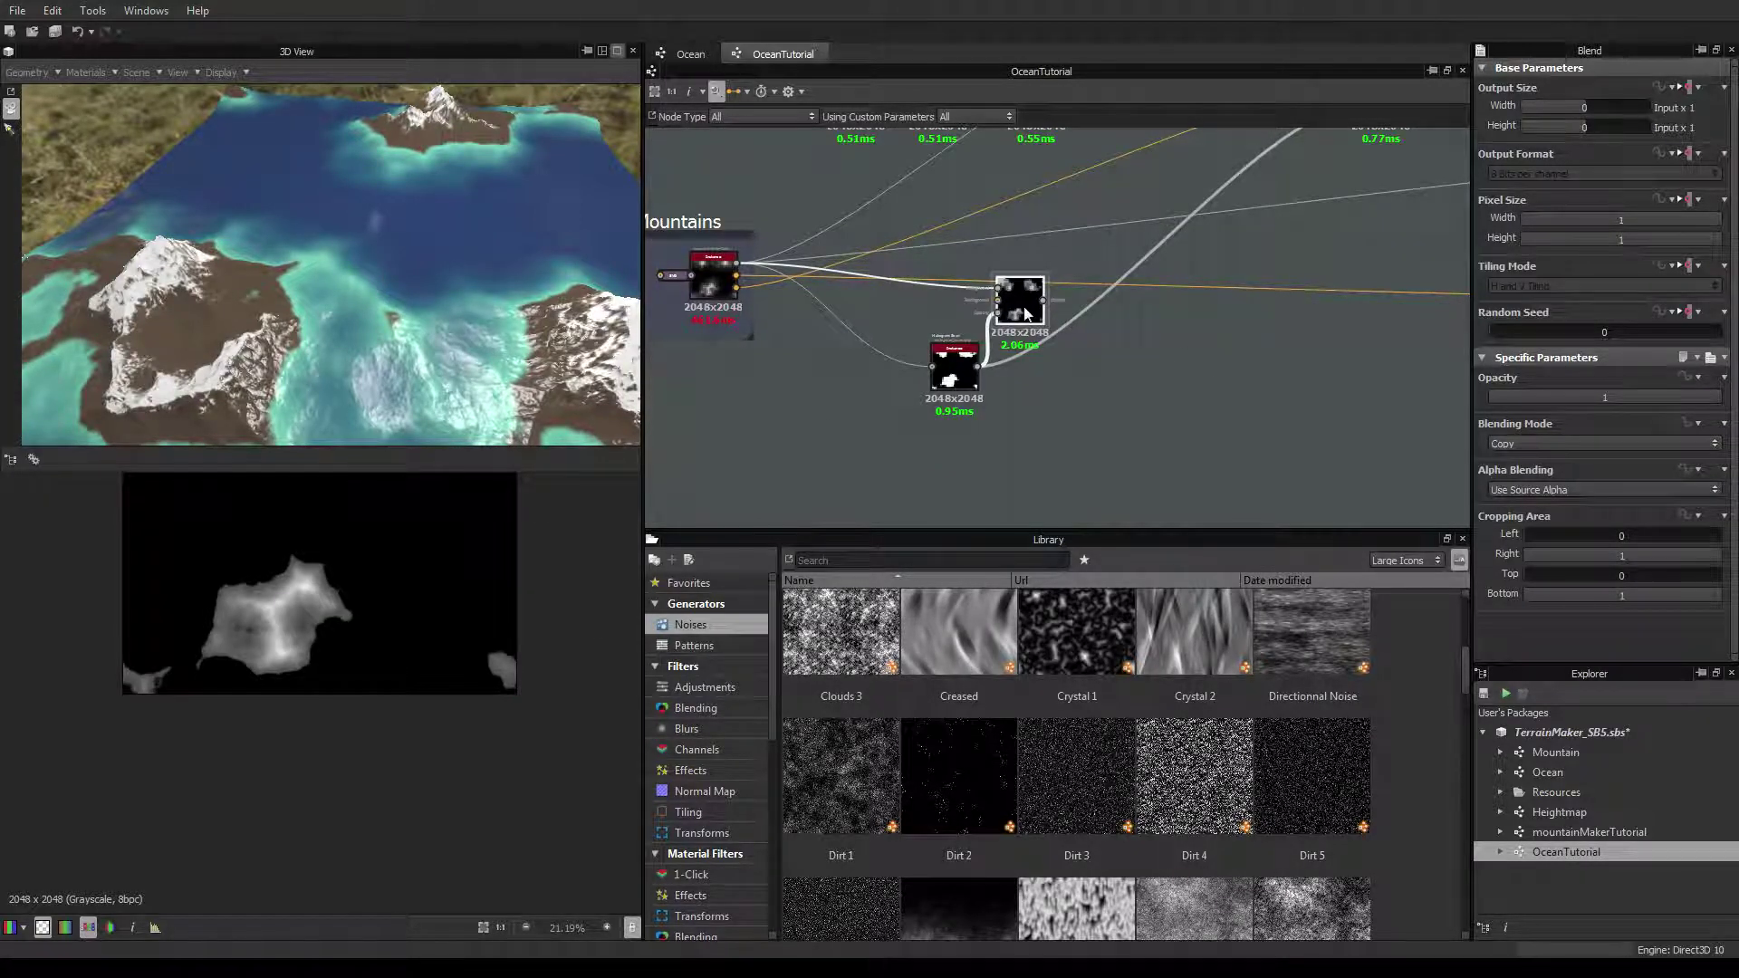
{"action": "mouse_move", "coordinate": [1027, 314]}
{"action": "left_mouse_down"}
{"action": "mouse_move", "coordinate": [932, 325]}
{"action": "mouse_move", "coordinate": [1026, 310]}
{"action": "left_mouse_up"}
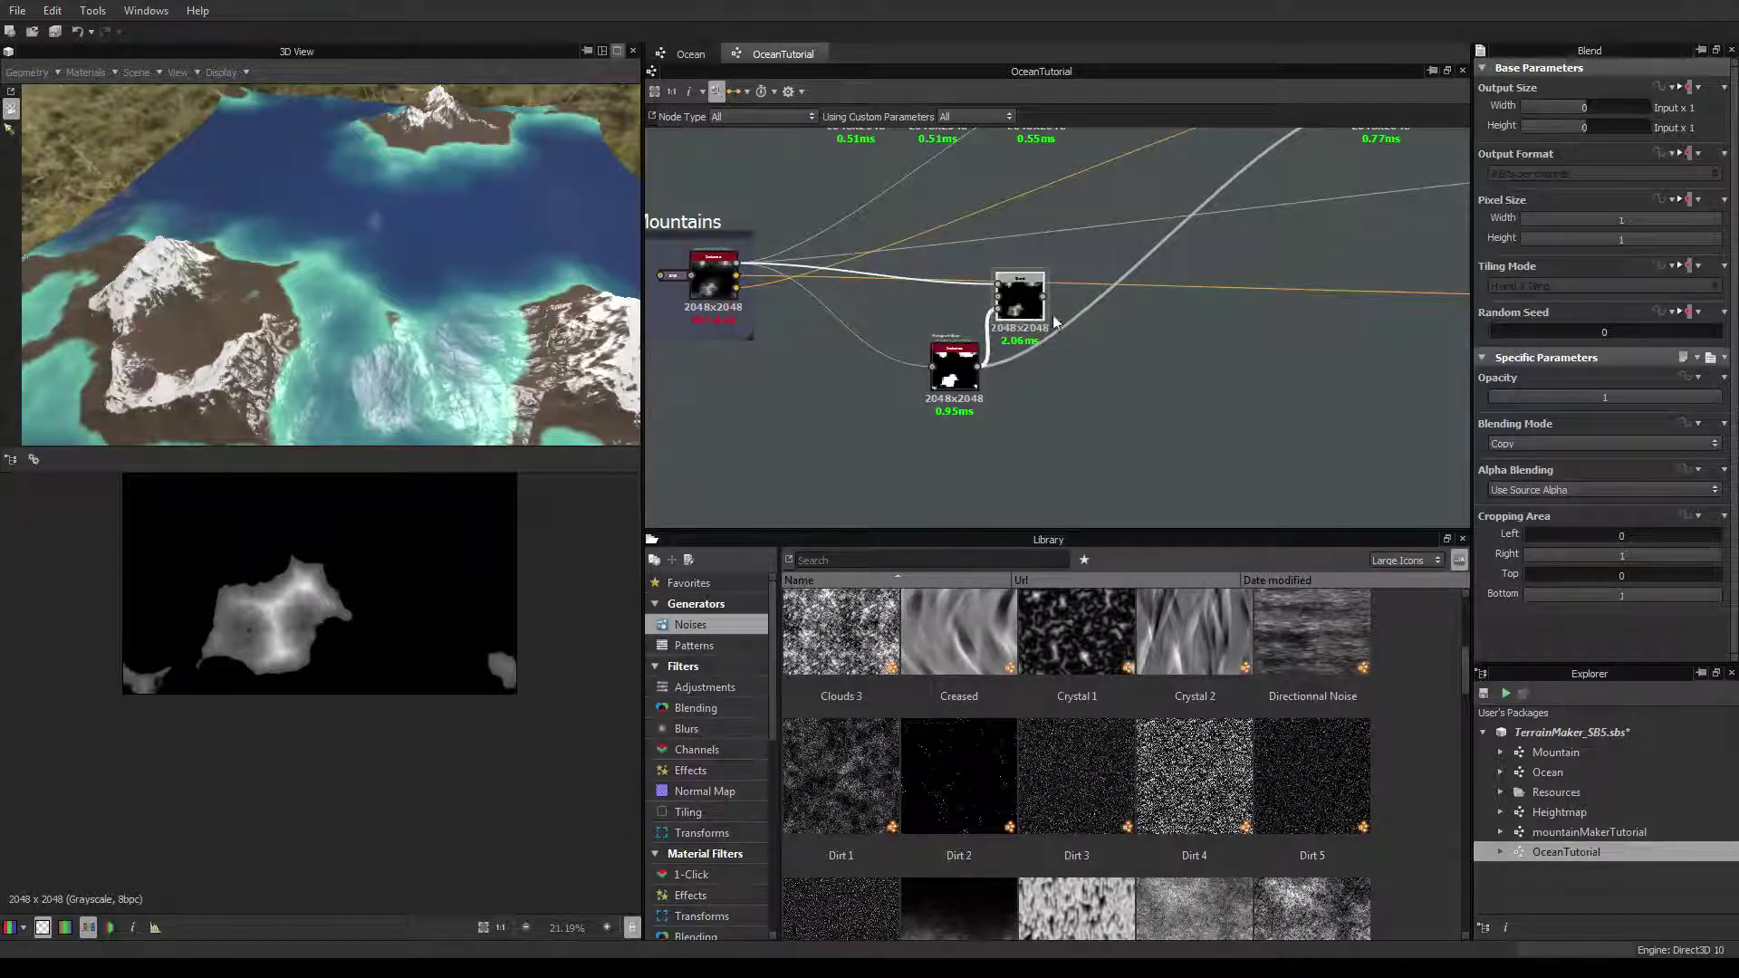
Add a Normal node fed by the Blend and connect it to the graph's Normal output node
{"action": "right_click", "coordinate": [1199, 455]}
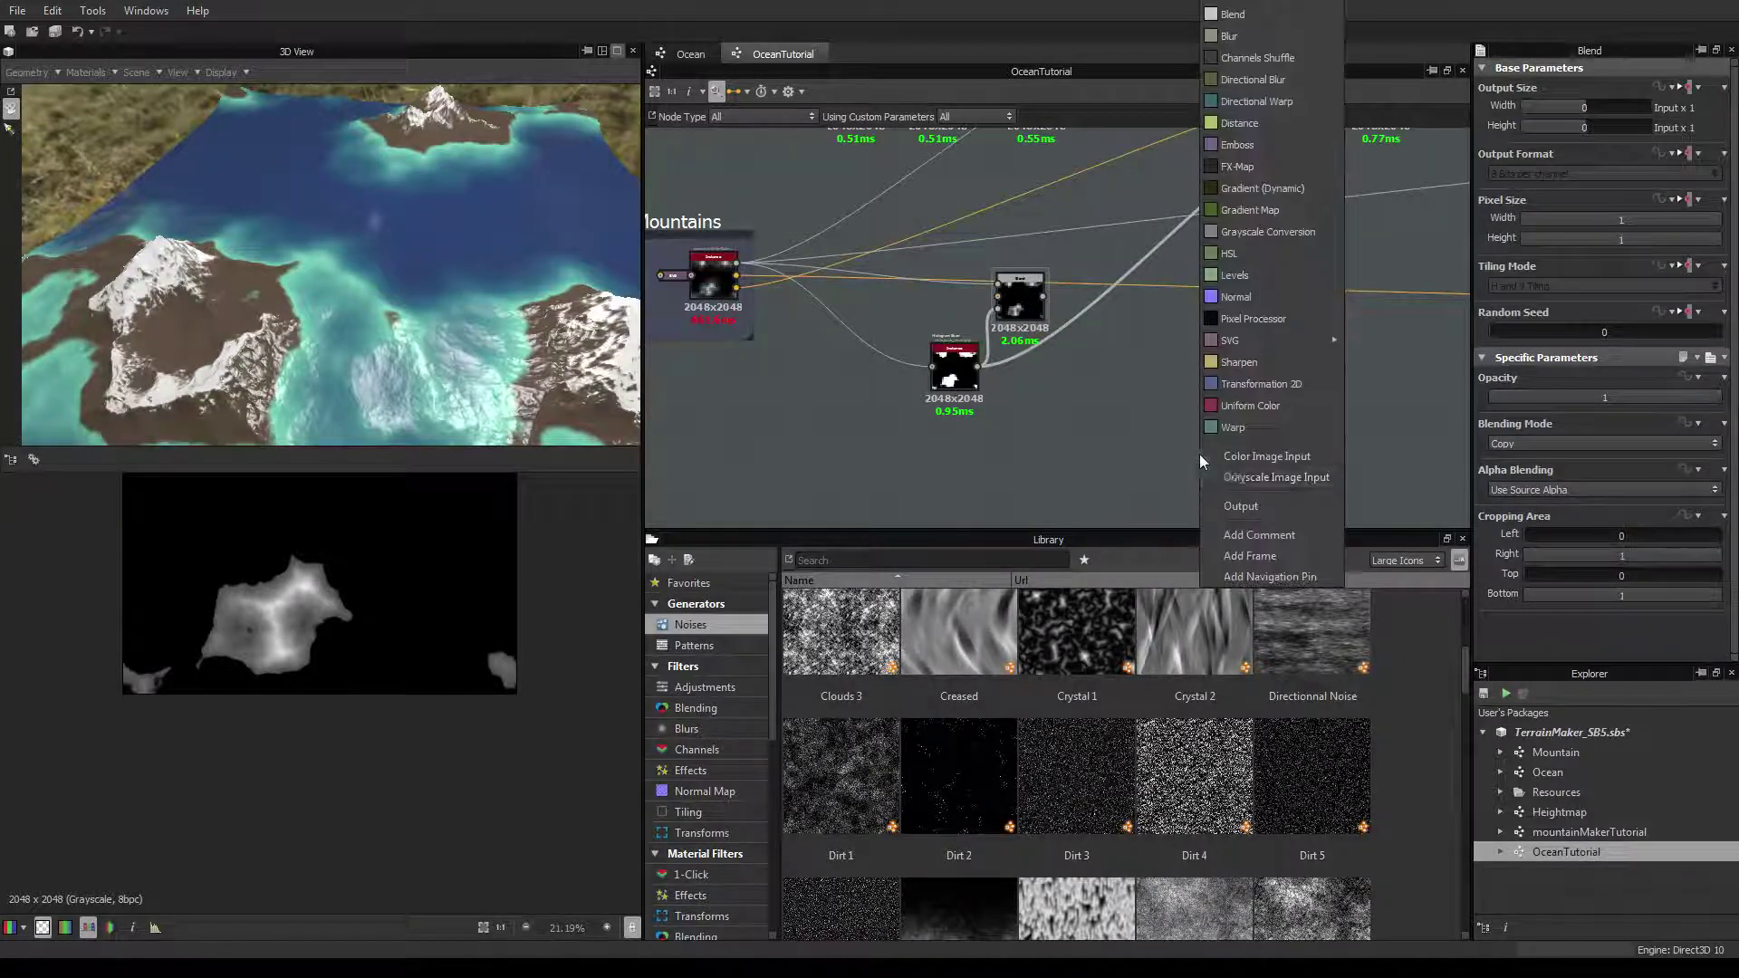
{"action": "left_click", "coordinate": [1233, 297]}
{"action": "left_click_drag", "start_coordinate": [1165, 433], "coordinate": [1176, 454]}
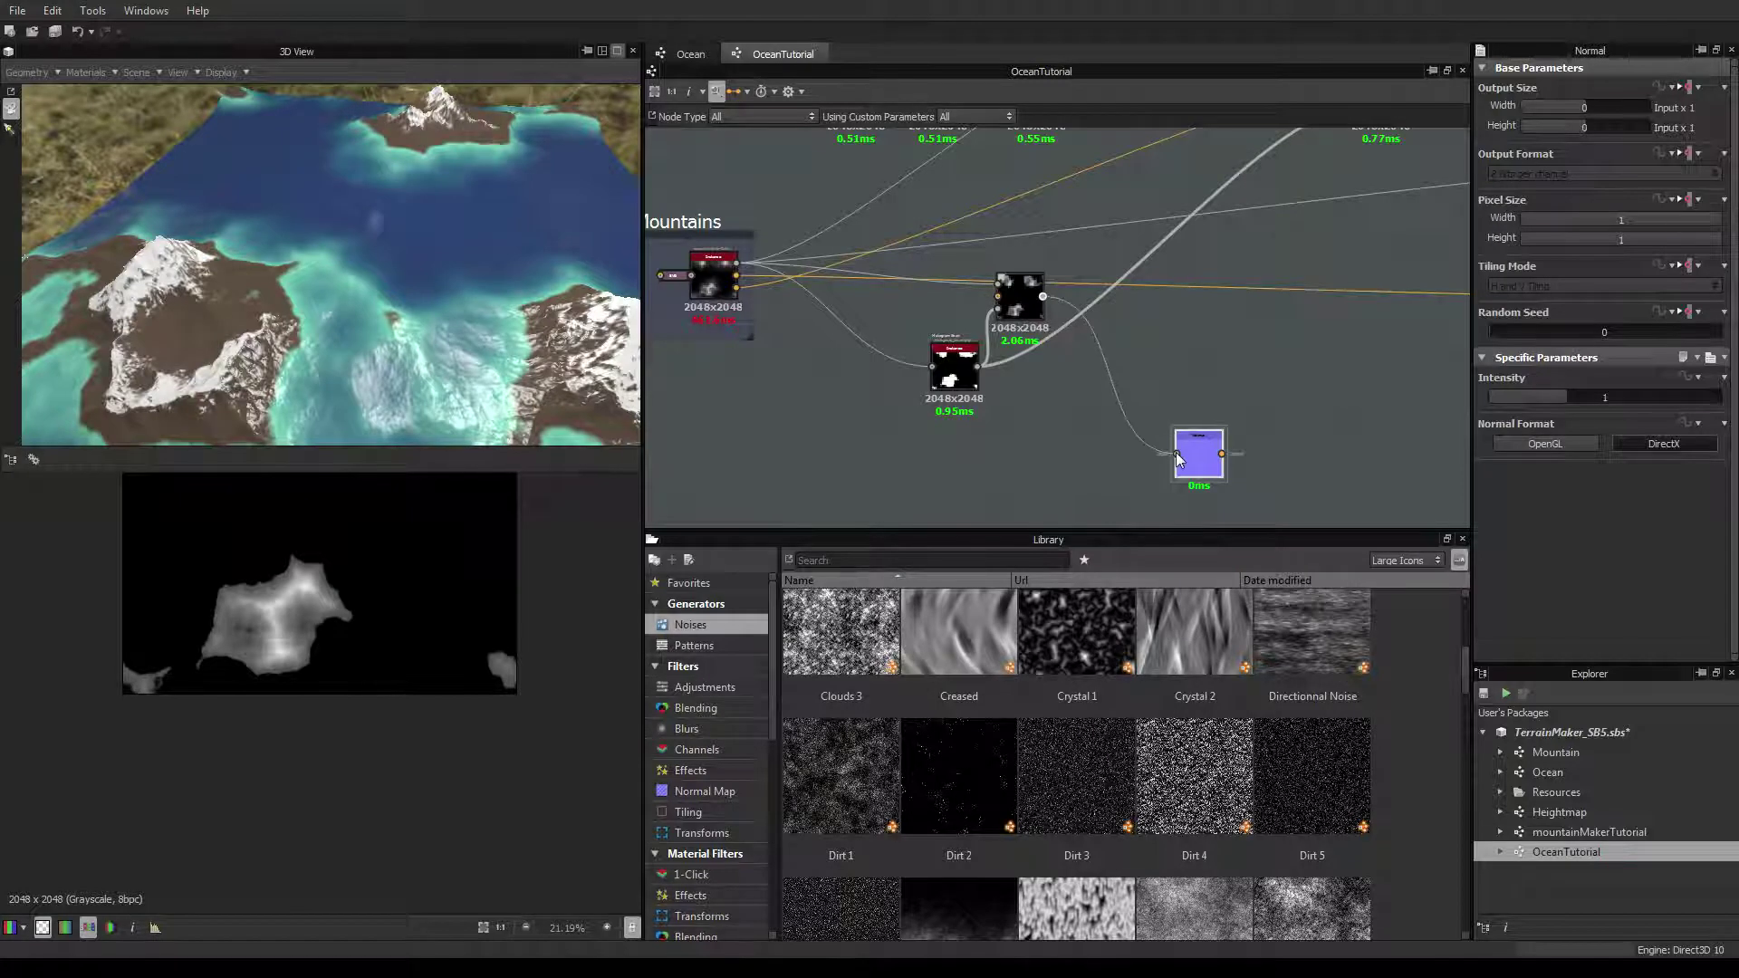
{"action": "middle_click_drag", "start_coordinate": [1354, 427], "coordinate": [1125, 347]}
{"action": "scroll", "coordinate": [1111, 348], "scroll_direction": "down", "scroll_amount": 3}
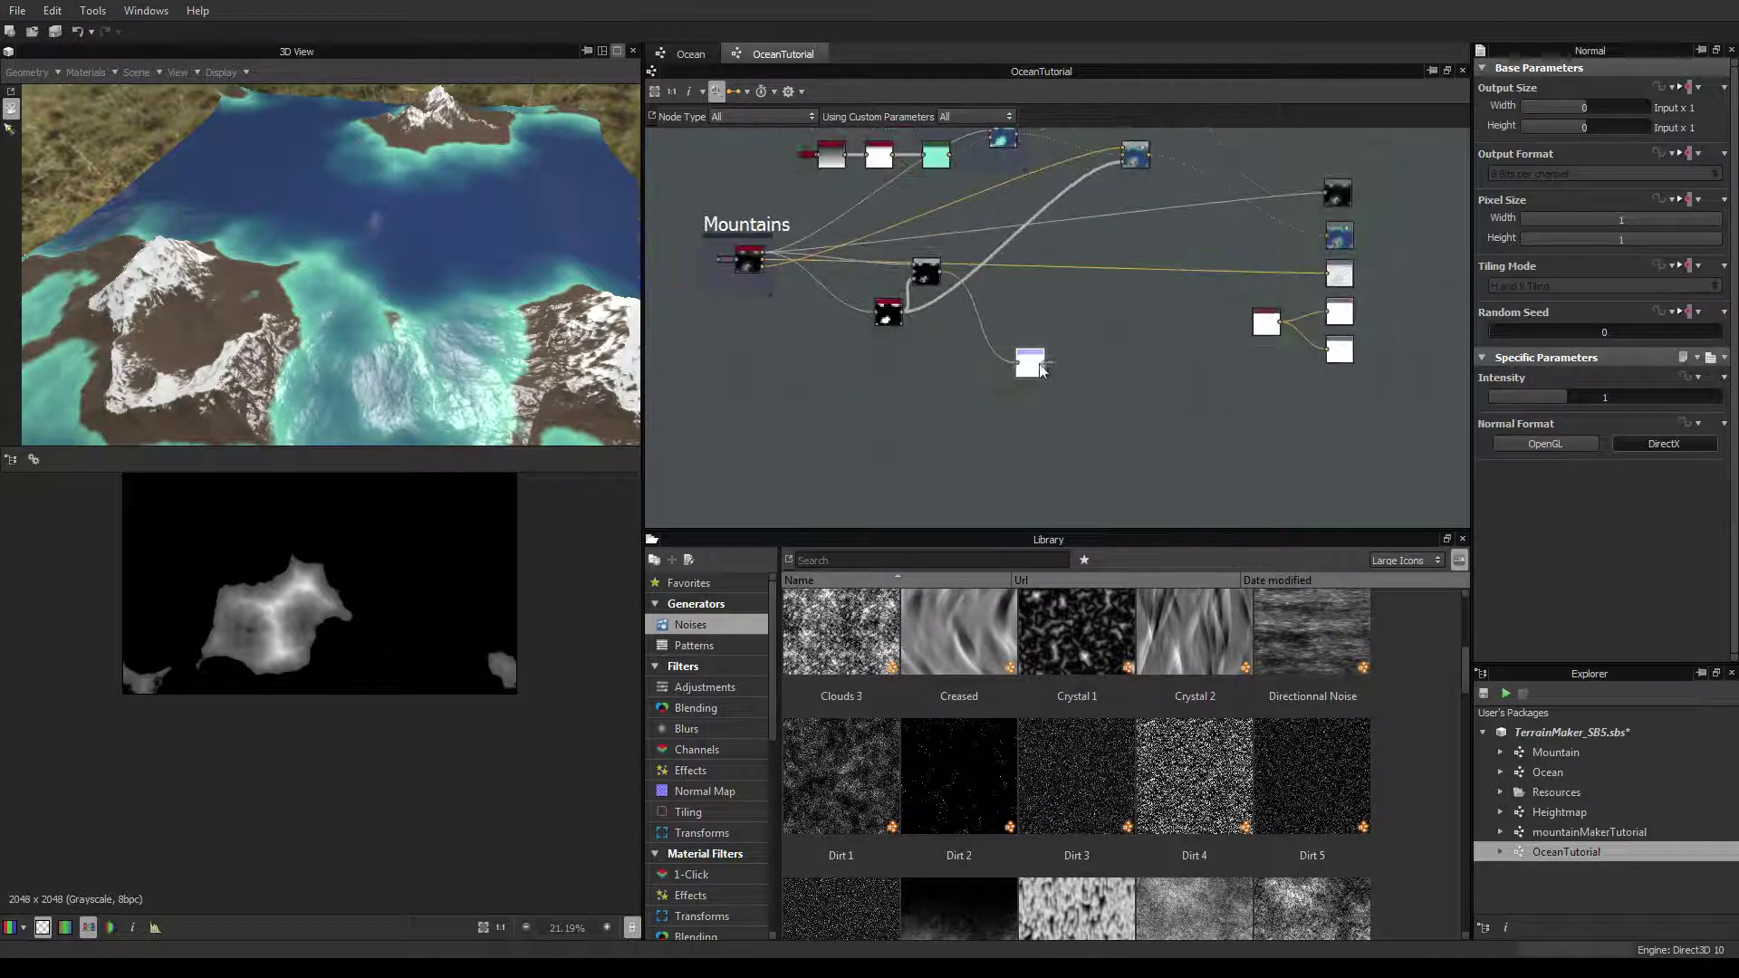
{"action": "left_click_drag", "start_coordinate": [1040, 367], "coordinate": [1079, 333]}
{"action": "left_click_drag", "start_coordinate": [1304, 272], "coordinate": [1327, 273]}
Inspect the ocean surface and islands on the 3D terrain, and line up the Normal node between the Blend and the Normal output
{"action": "left_click_drag", "start_coordinate": [409, 290], "coordinate": [494, 362]}
{"action": "left_click_drag", "start_coordinate": [346, 299], "coordinate": [366, 142]}
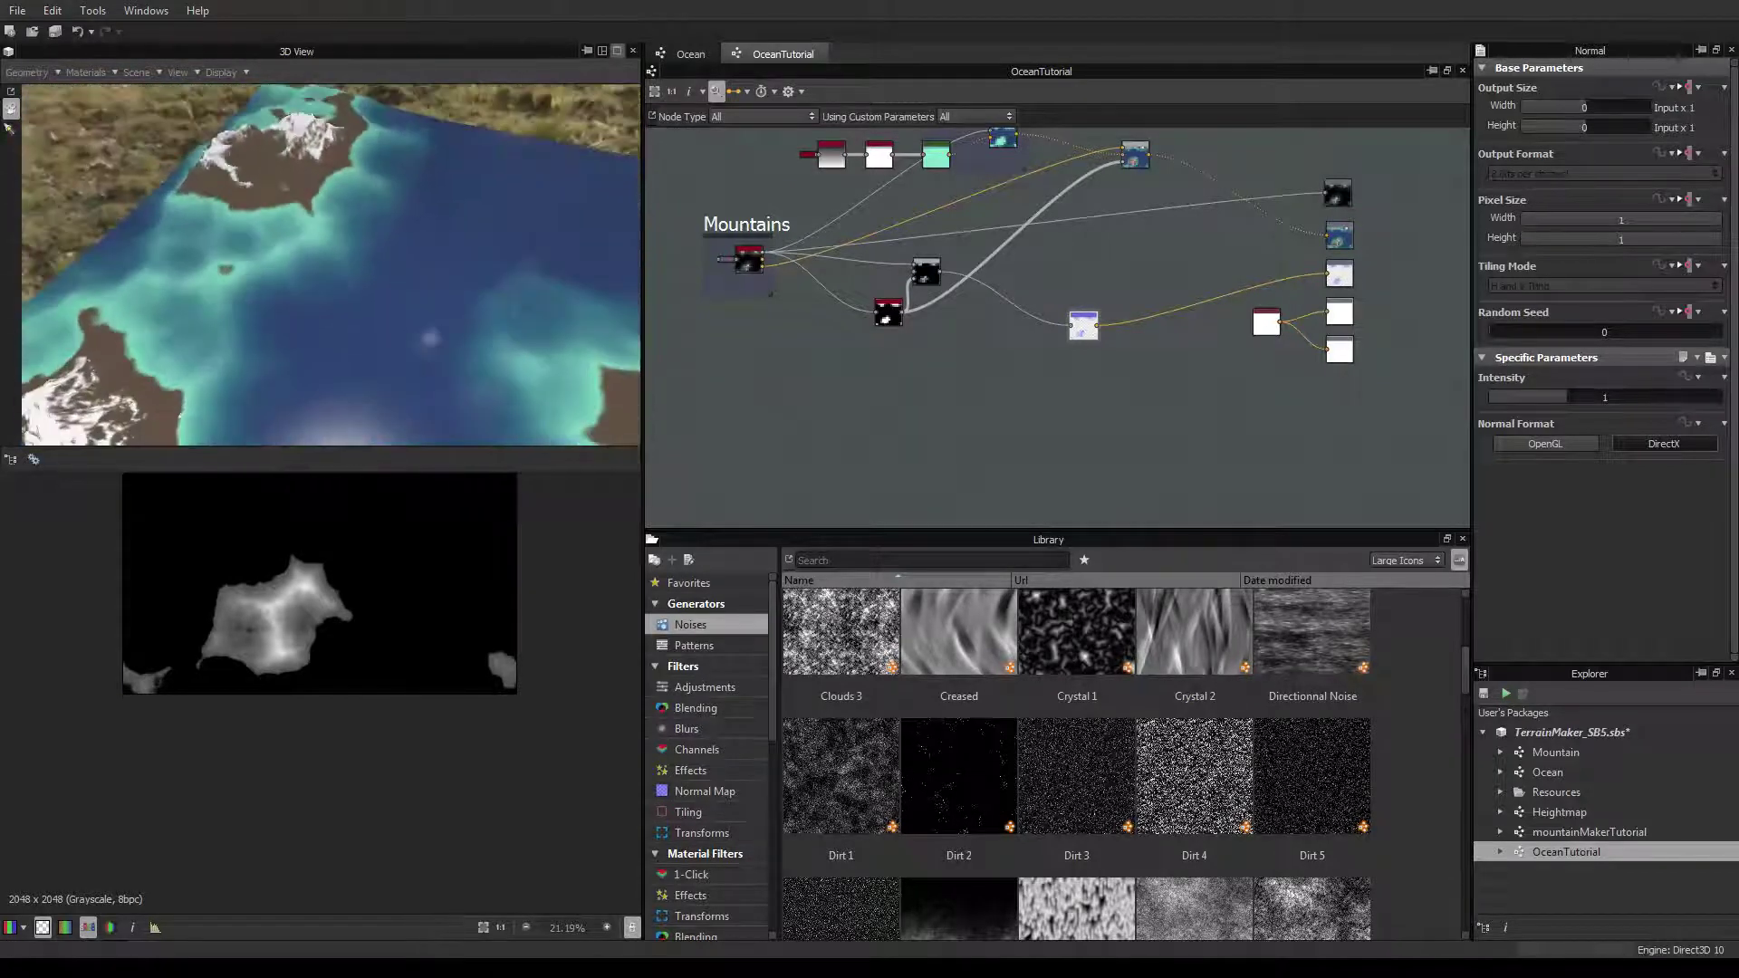
{"action": "left_click_drag", "start_coordinate": [473, 208], "coordinate": [339, 281]}
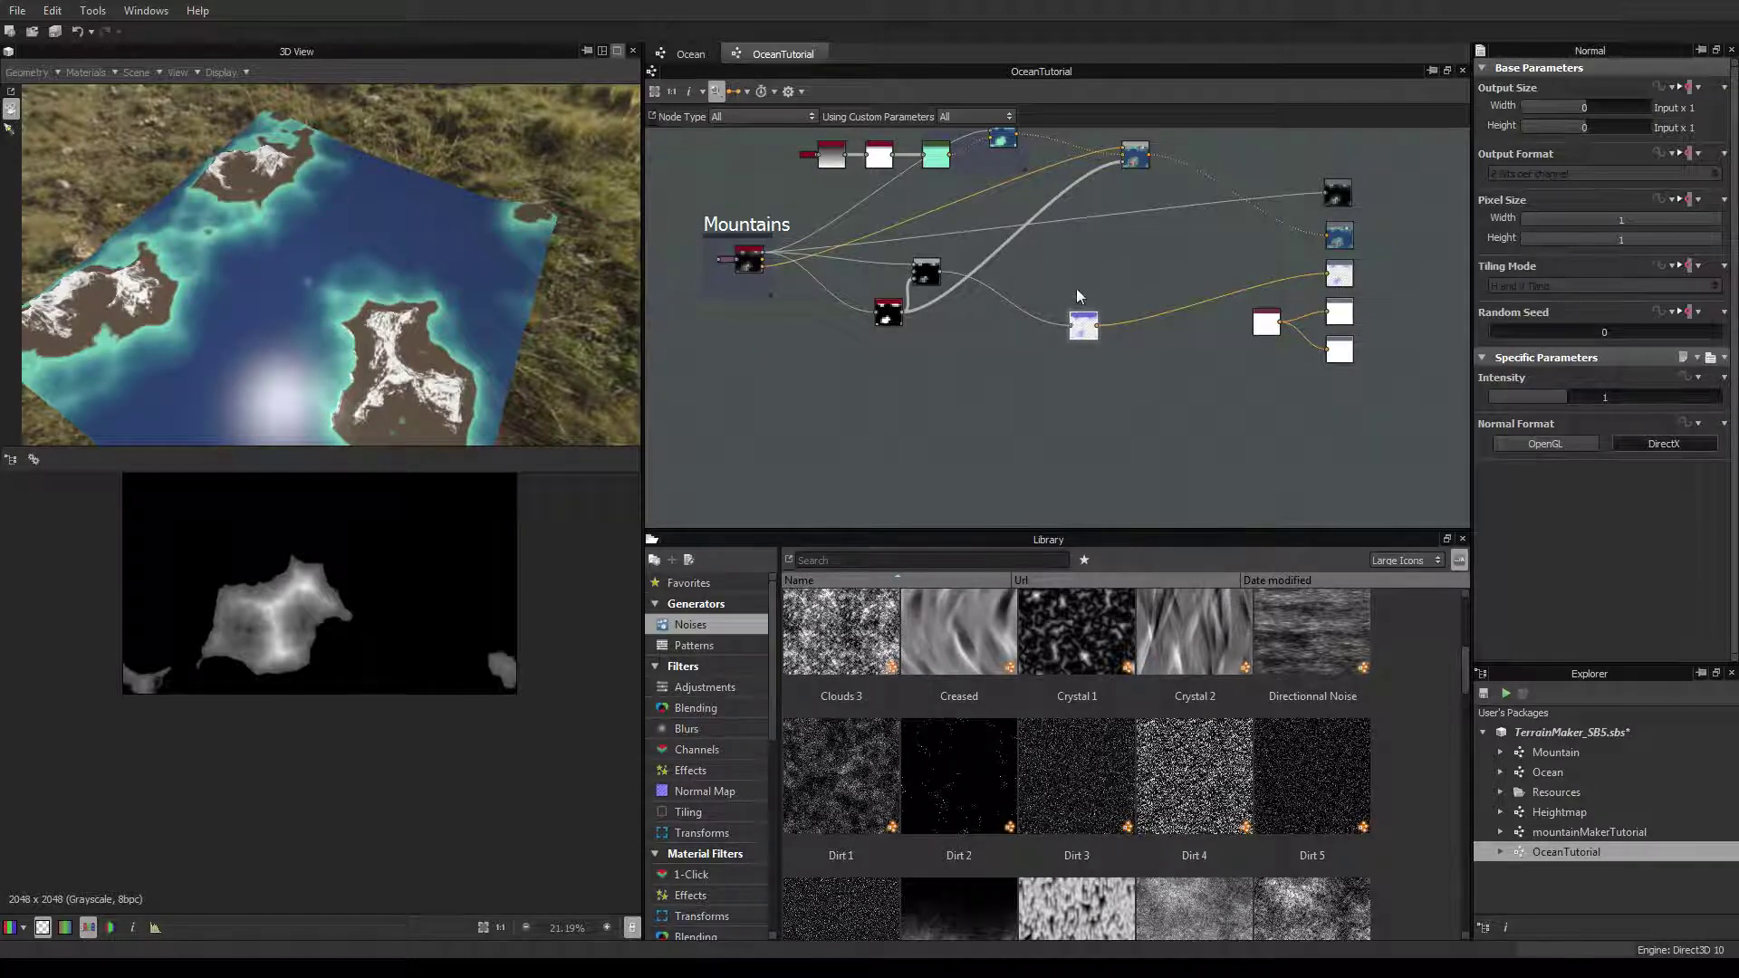
{"action": "left_click_drag", "start_coordinate": [1088, 345], "coordinate": [1095, 359]}
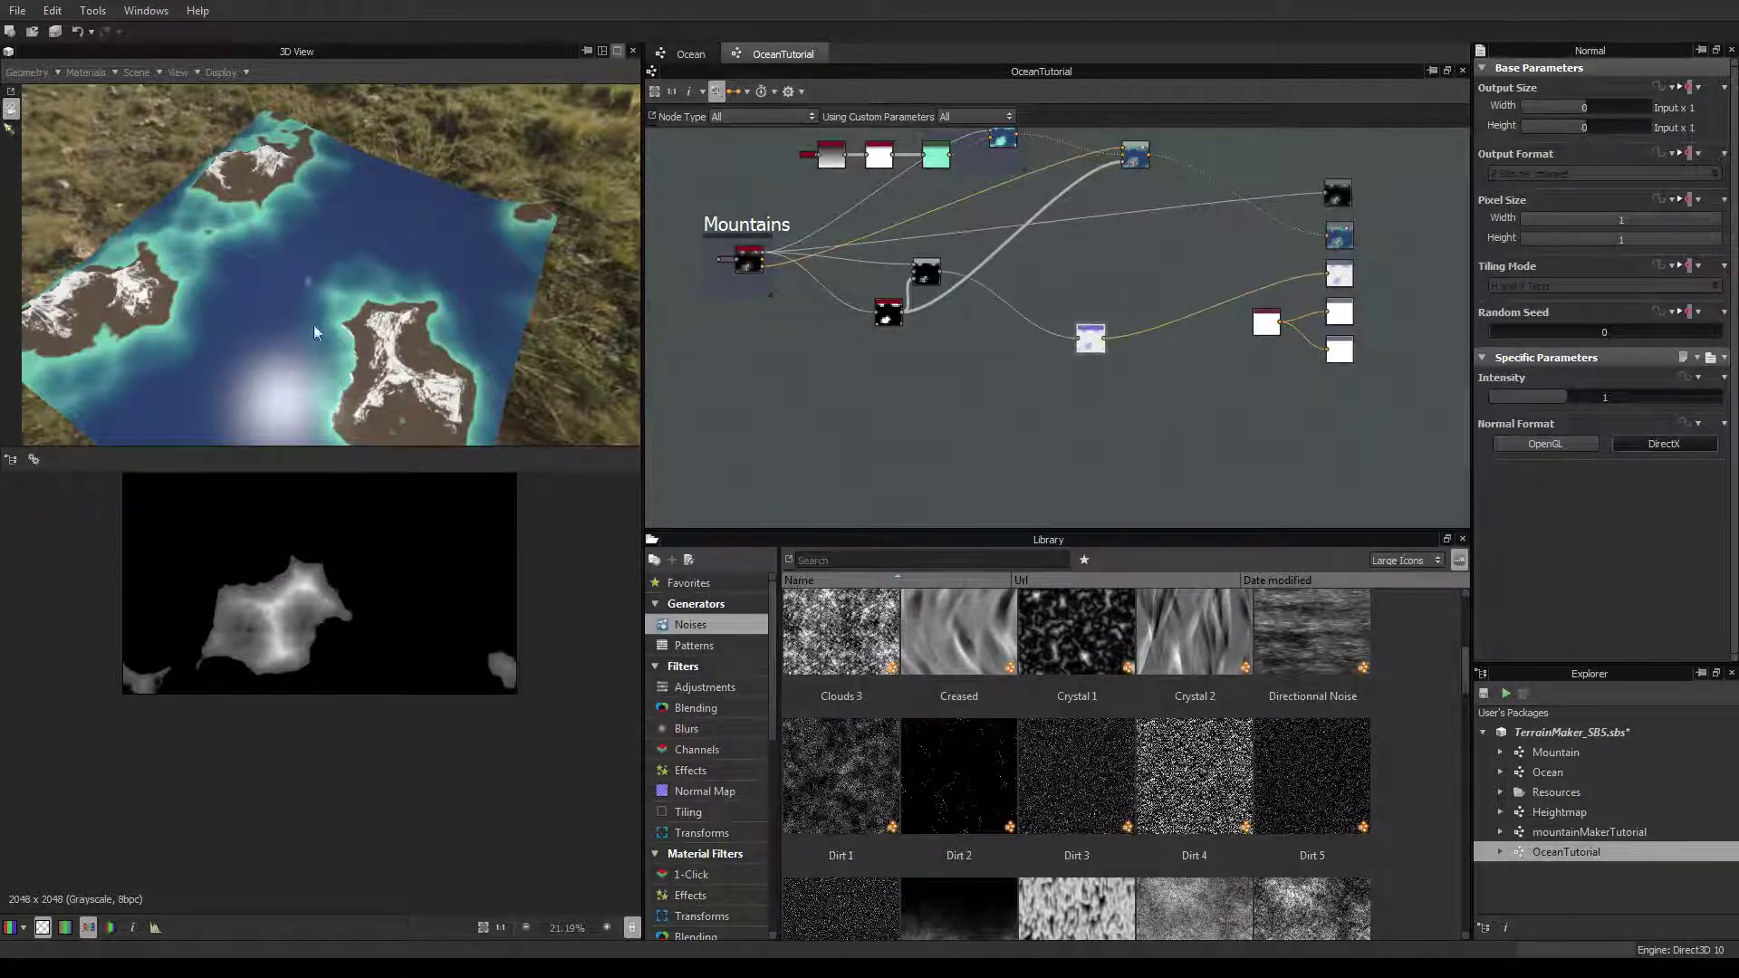
{"action": "mouse_move", "coordinate": [342, 290]}
{"action": "left_mouse_down"}
{"action": "mouse_move", "coordinate": [303, 254]}
{"action": "mouse_move", "coordinate": [372, 226]}
{"action": "mouse_move", "coordinate": [340, 212]}
{"action": "mouse_move", "coordinate": [289, 272]}
{"action": "mouse_move", "coordinate": [313, 258]}
{"action": "mouse_move", "coordinate": [344, 281]}
{"action": "mouse_move", "coordinate": [425, 285]}
{"action": "mouse_move", "coordinate": [349, 259]}
{"action": "mouse_move", "coordinate": [335, 285]}
{"action": "mouse_move", "coordinate": [385, 281]}
{"action": "mouse_move", "coordinate": [344, 331]}
{"action": "mouse_move", "coordinate": [339, 249]}
{"action": "mouse_move", "coordinate": [339, 294]}
{"action": "left_mouse_up"}
{"action": "scroll", "coordinate": [331, 271], "scroll_direction": "up", "scroll_amount": 5}
{"action": "scroll", "coordinate": [330, 271], "scroll_direction": "down", "scroll_amount": 3}
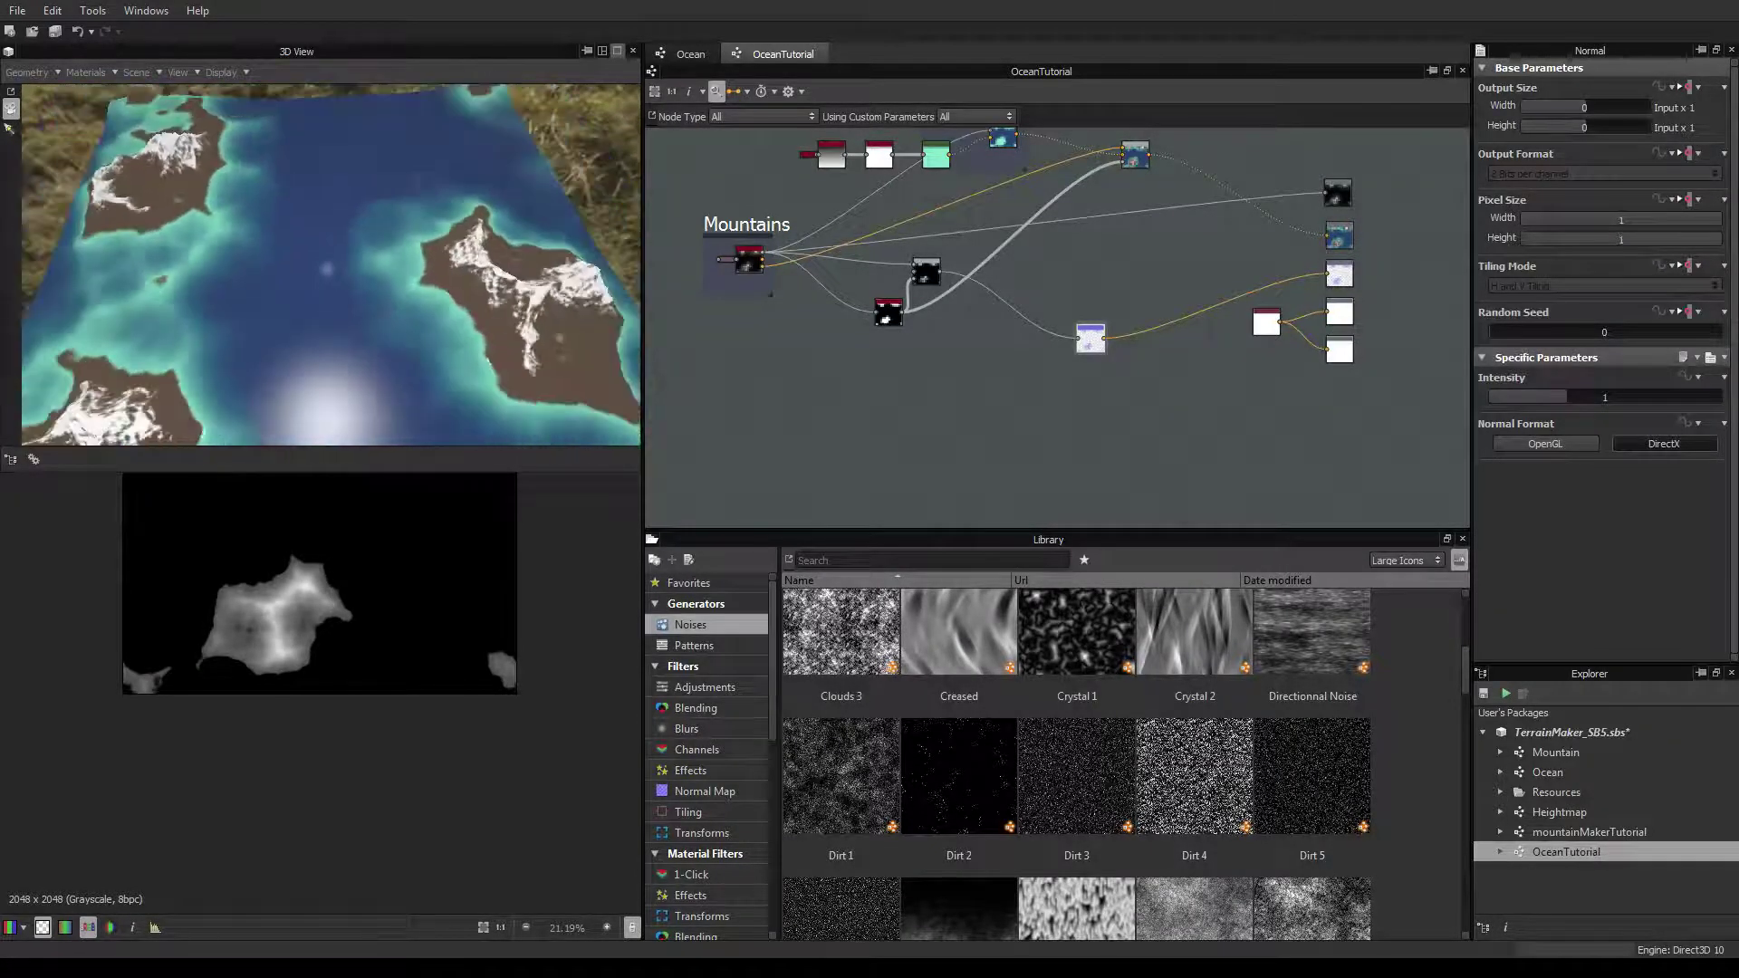
{"action": "left_click_drag", "start_coordinate": [1090, 338], "coordinate": [1091, 281]}
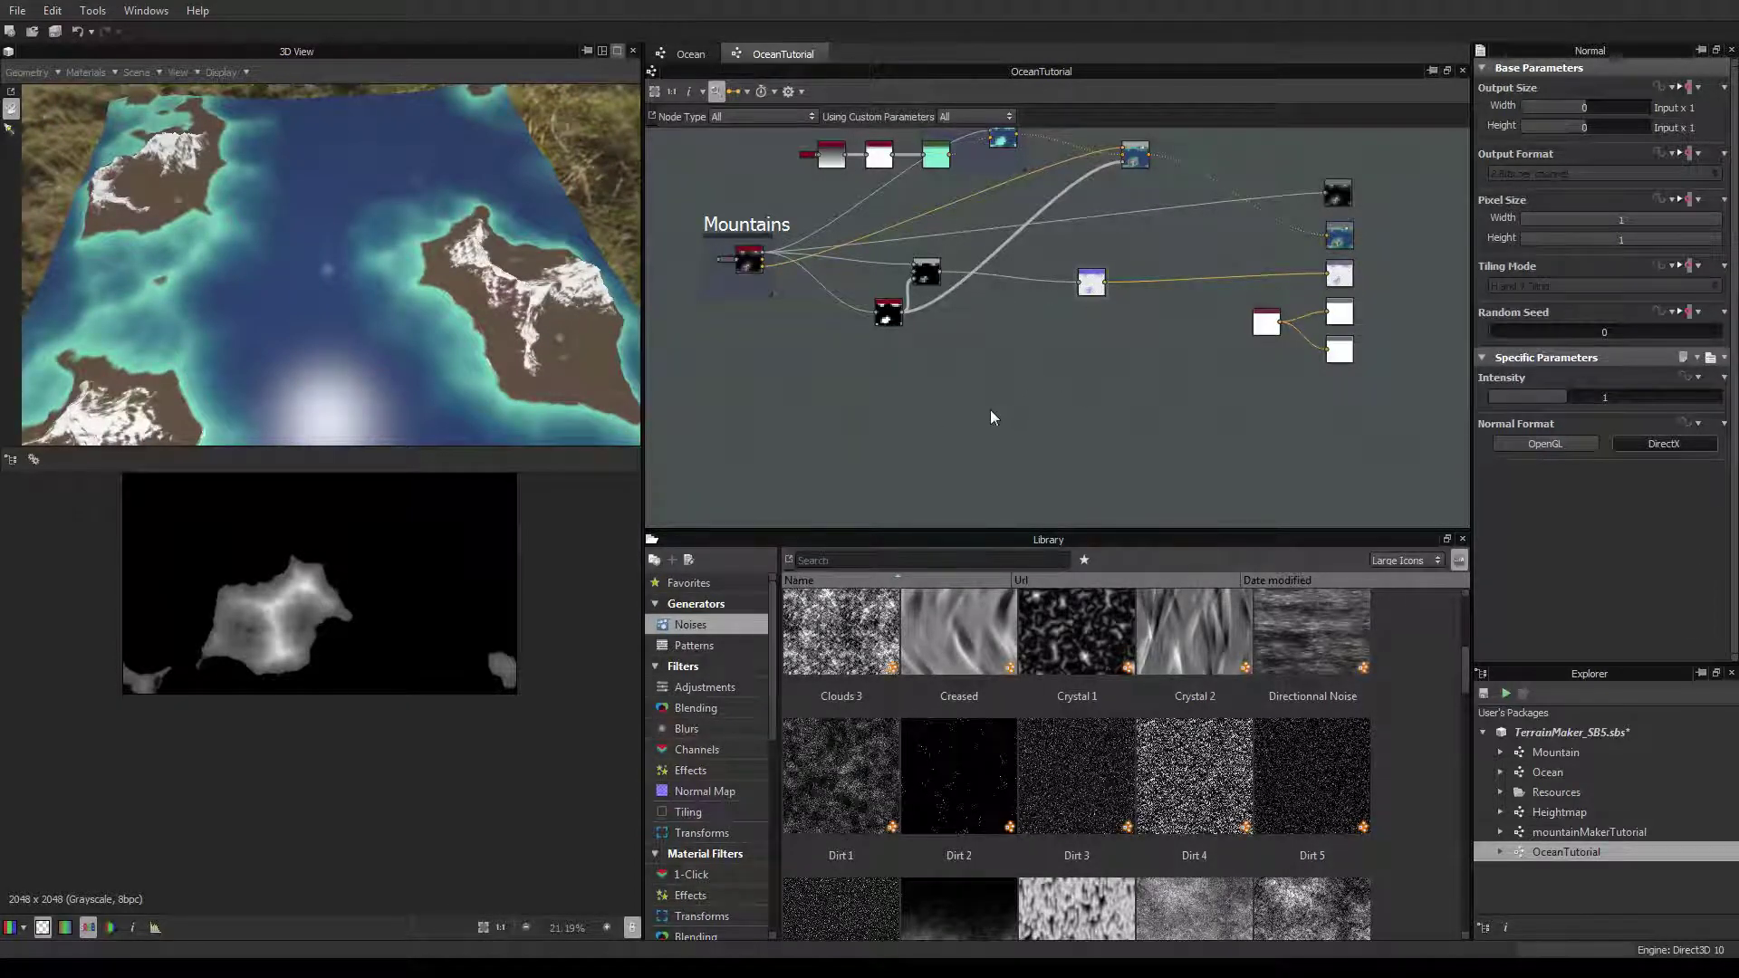
{"action": "middle_click_drag", "start_coordinate": [1029, 384], "coordinate": [996, 370]}
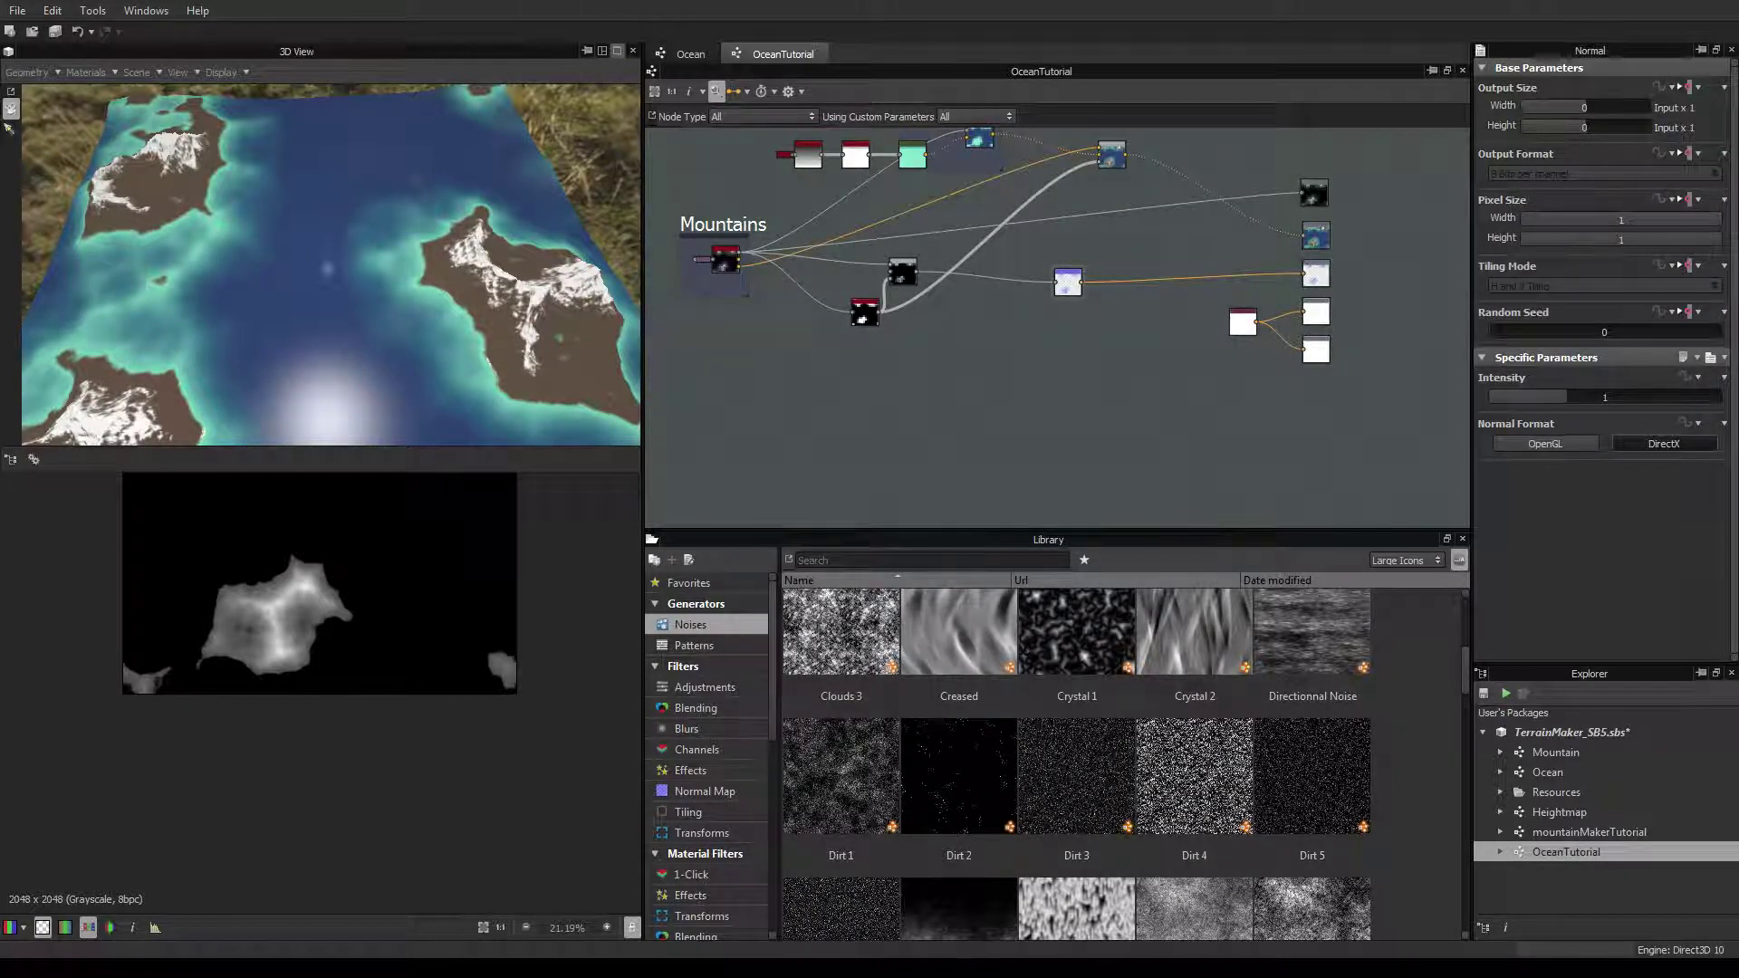
Search the library for "creas" and place the Creased noise in empty graph space below the Blend and Normal nodes
{"action": "left_click", "coordinate": [971, 630]}
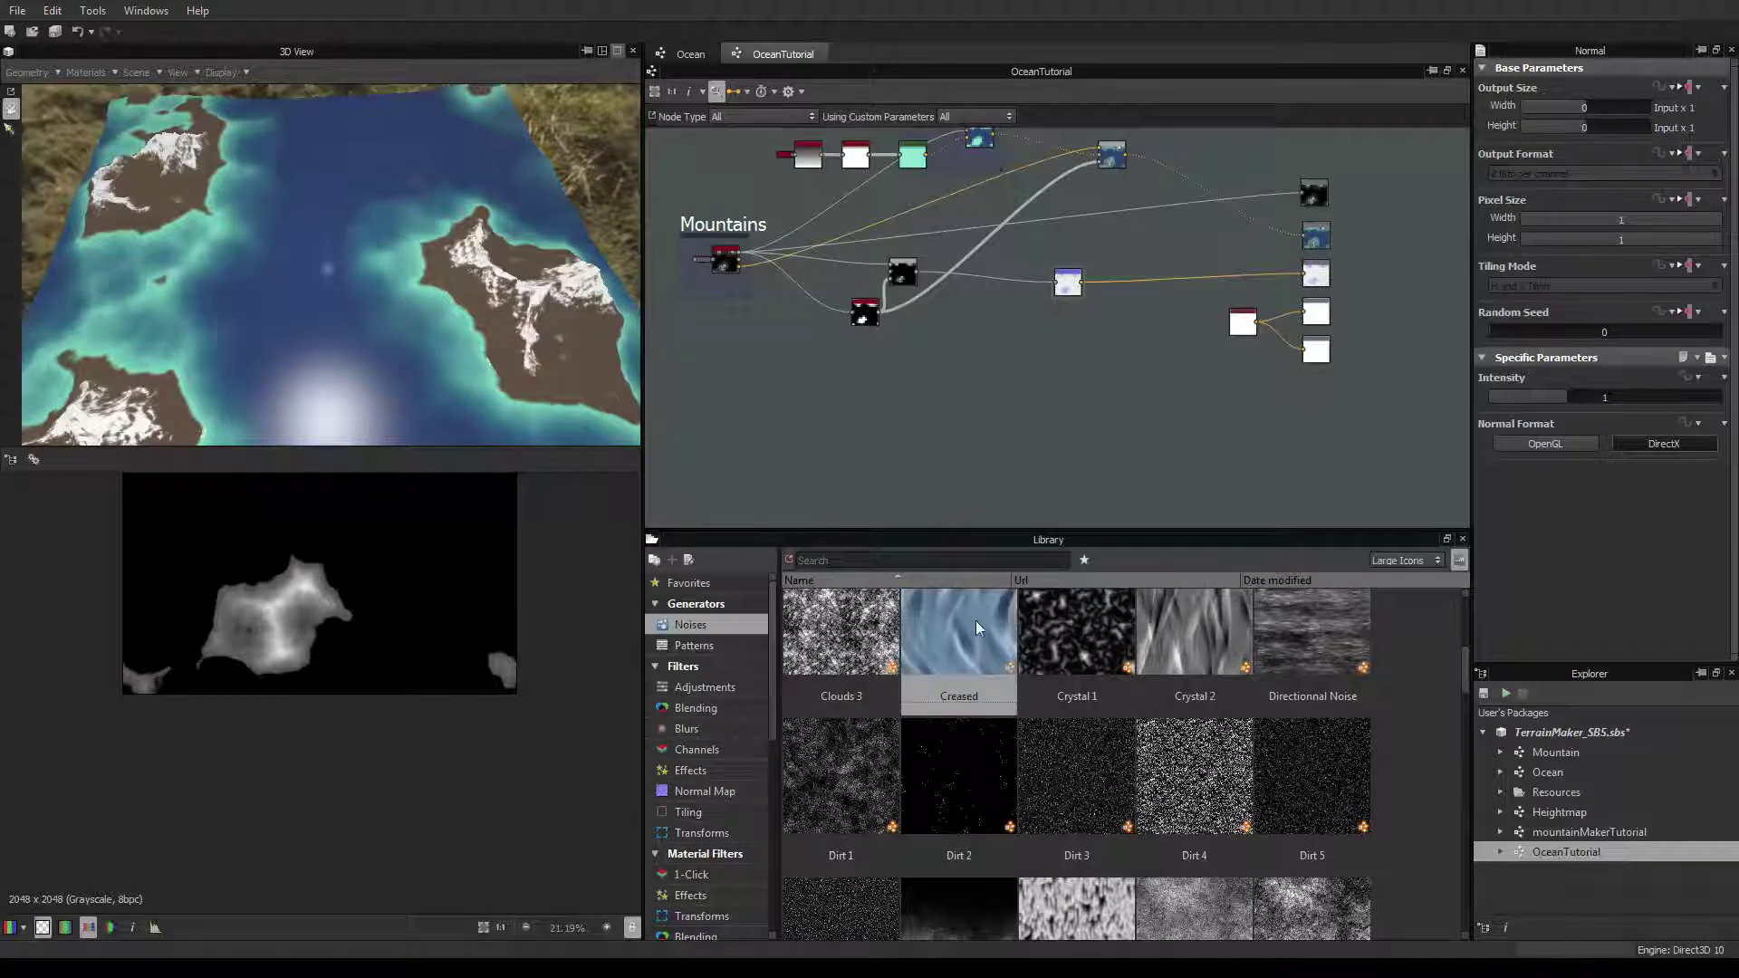
{"action": "scroll", "coordinate": [953, 630], "scroll_direction": "down", "scroll_amount": 10}
{"action": "scroll", "coordinate": [952, 631], "scroll_direction": "up", "scroll_amount": 6}
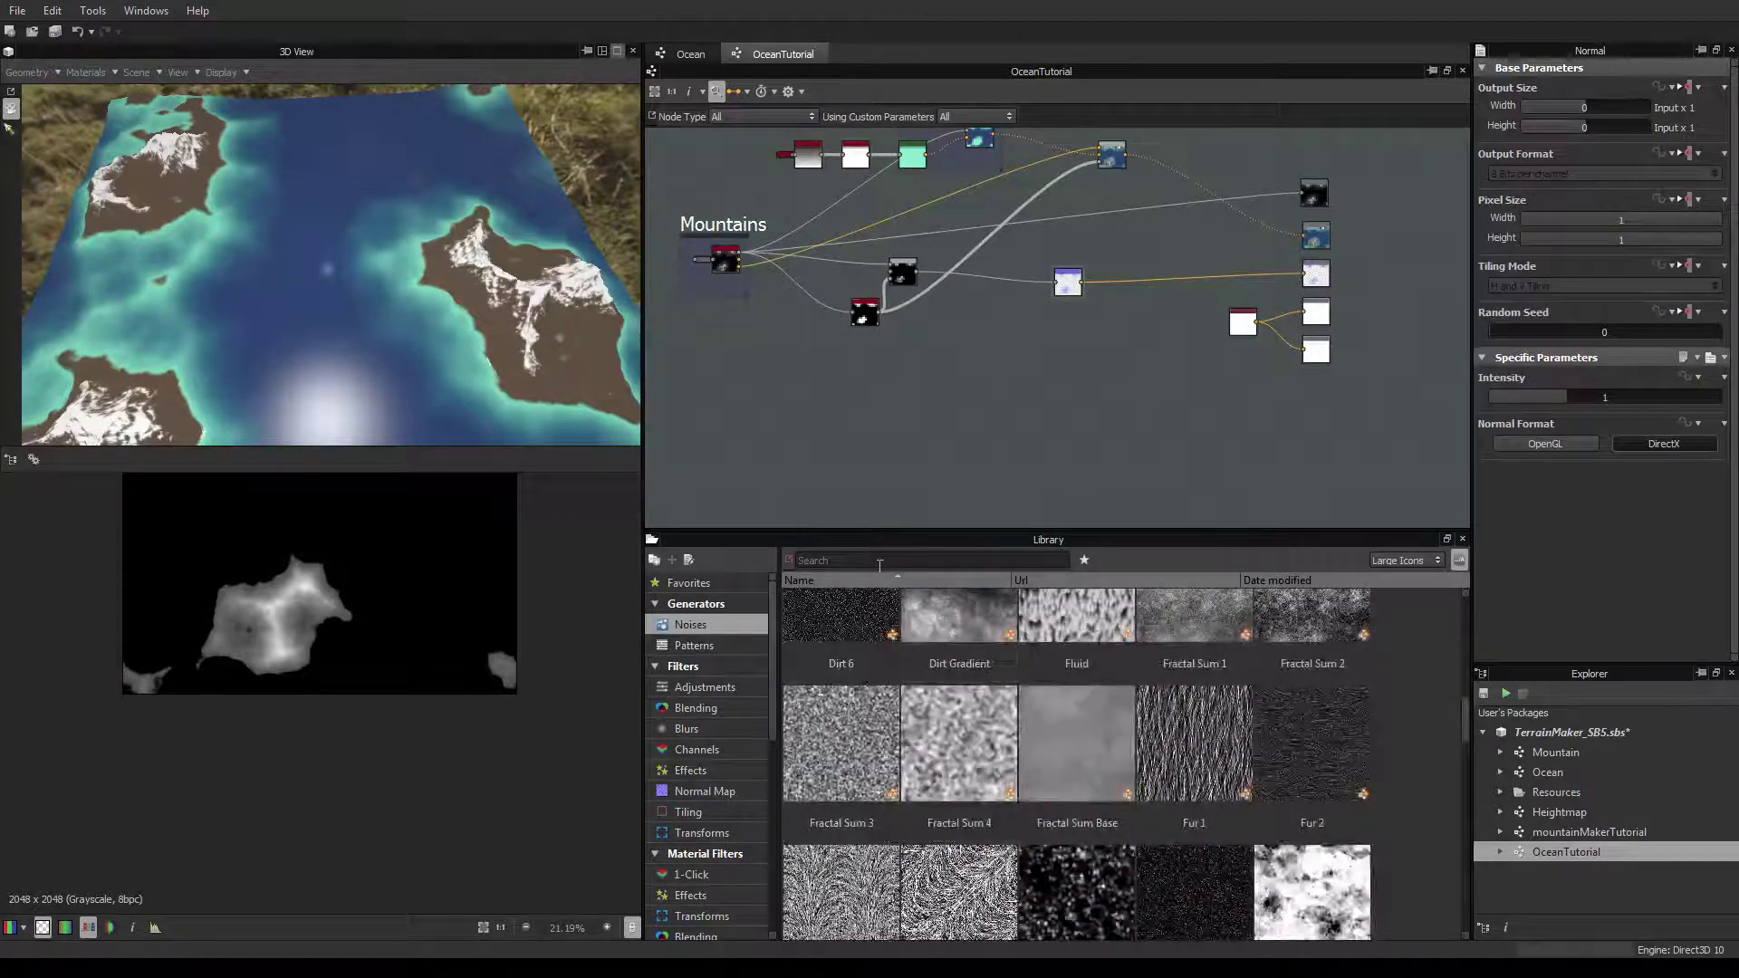
{"action": "scroll", "coordinate": [879, 566], "scroll_direction": "up", "scroll_amount": 4}
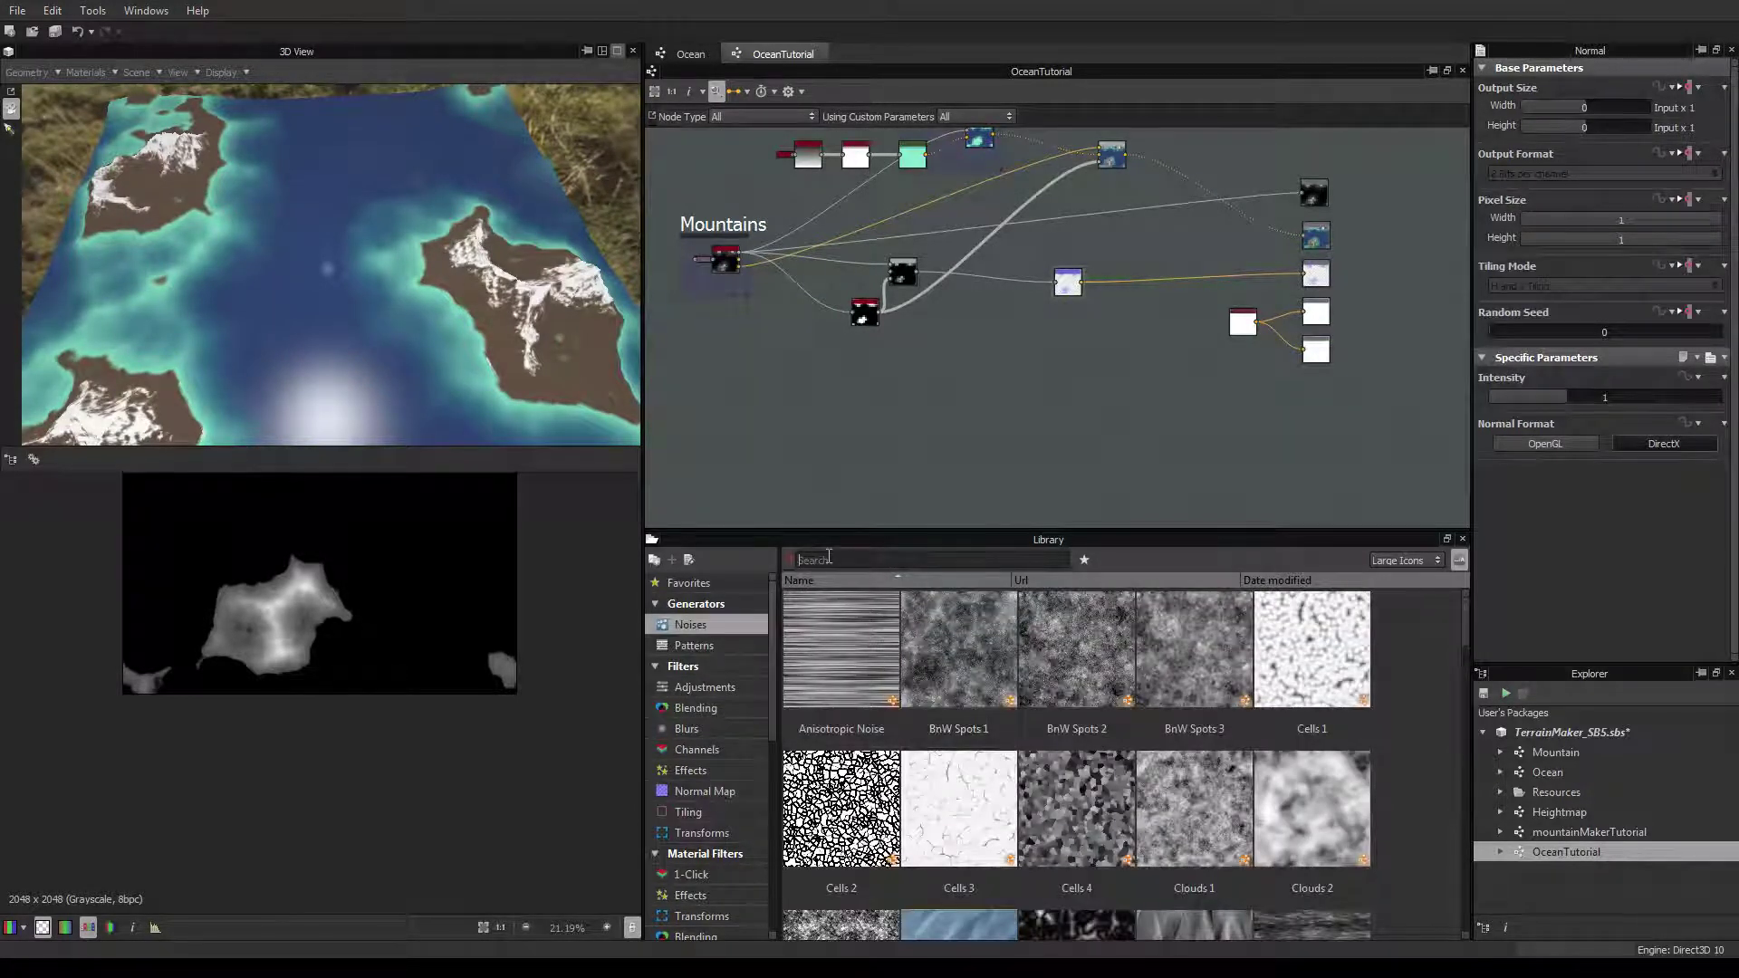
{"action": "type", "text": "crea"}
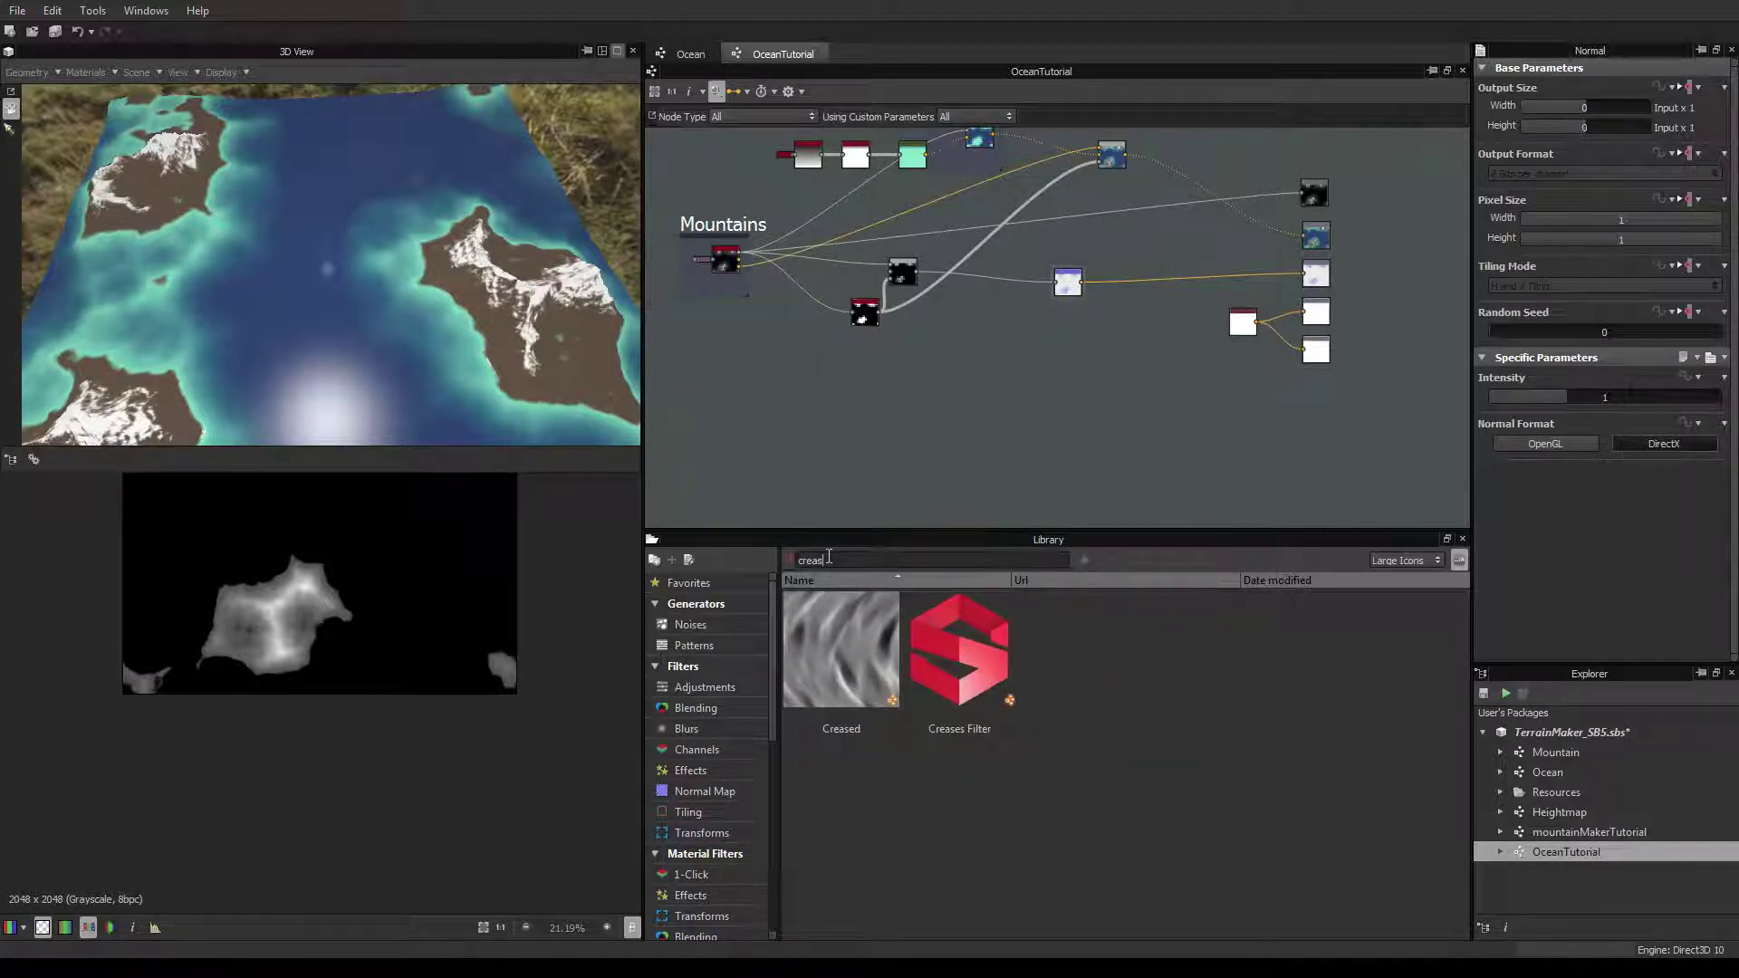
{"action": "type", "text": "s"}
{"action": "left_click_drag", "start_coordinate": [840, 649], "coordinate": [954, 373]}
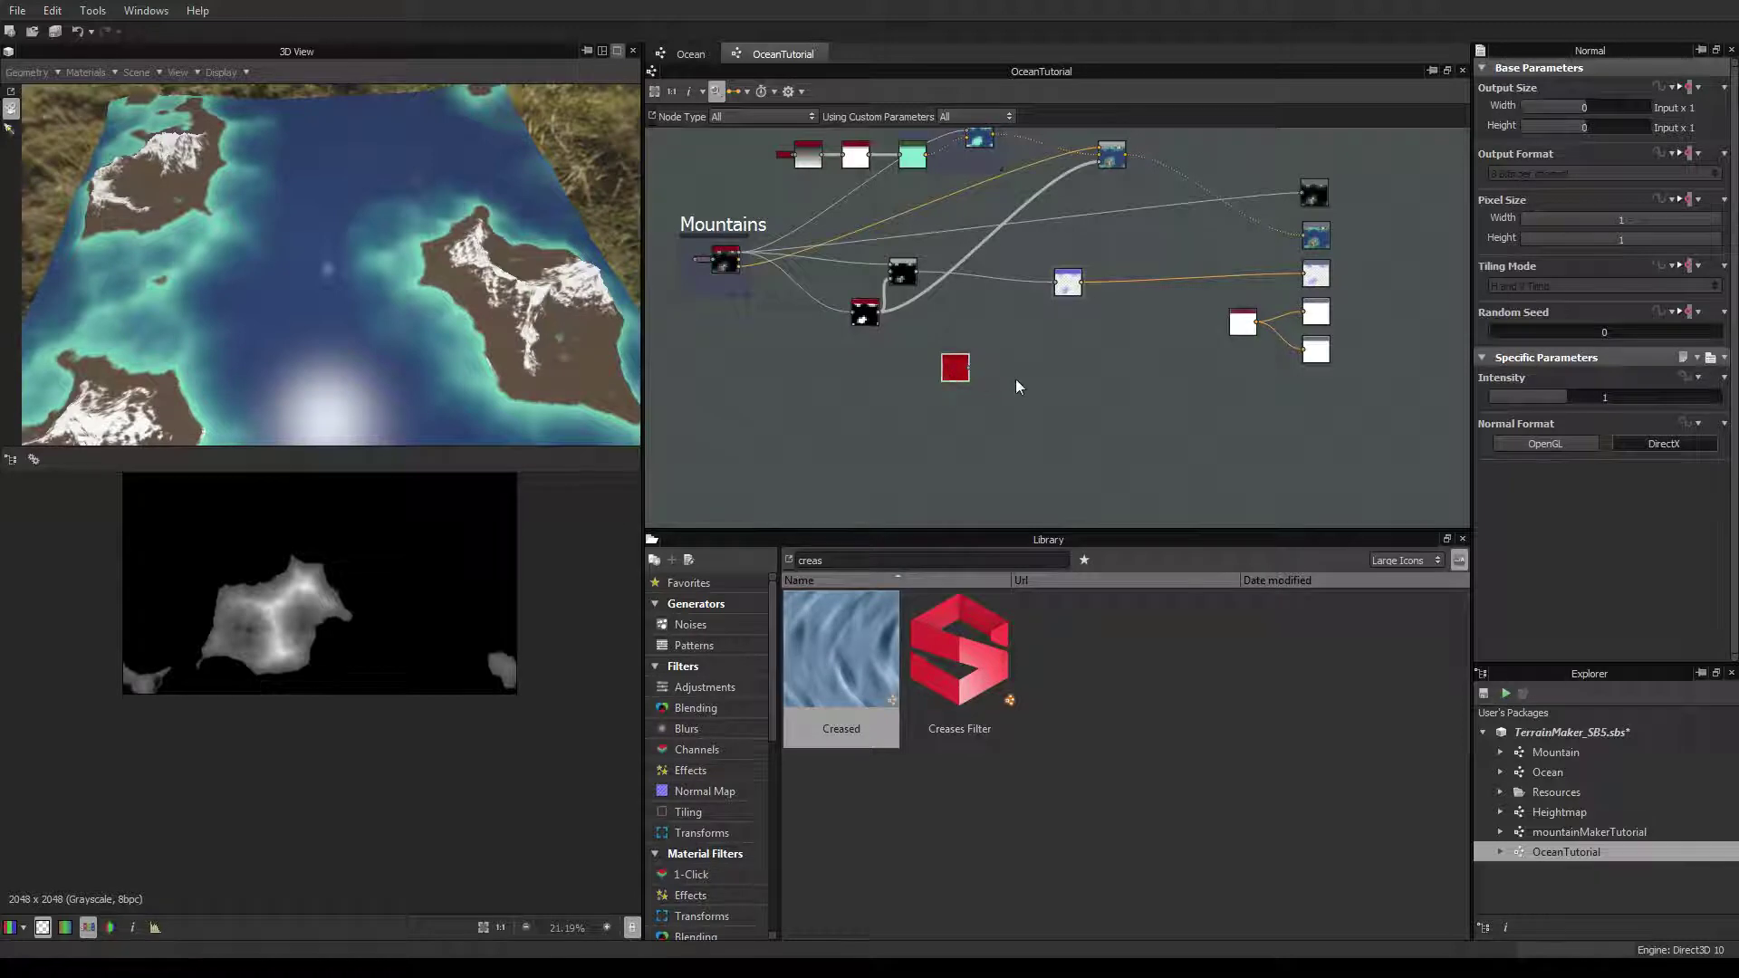
Add a Transformation 2D node fed by the Creased noise
{"action": "scroll", "coordinate": [971, 367], "scroll_direction": "up", "scroll_amount": 1}
{"action": "right_click", "coordinate": [953, 373]}
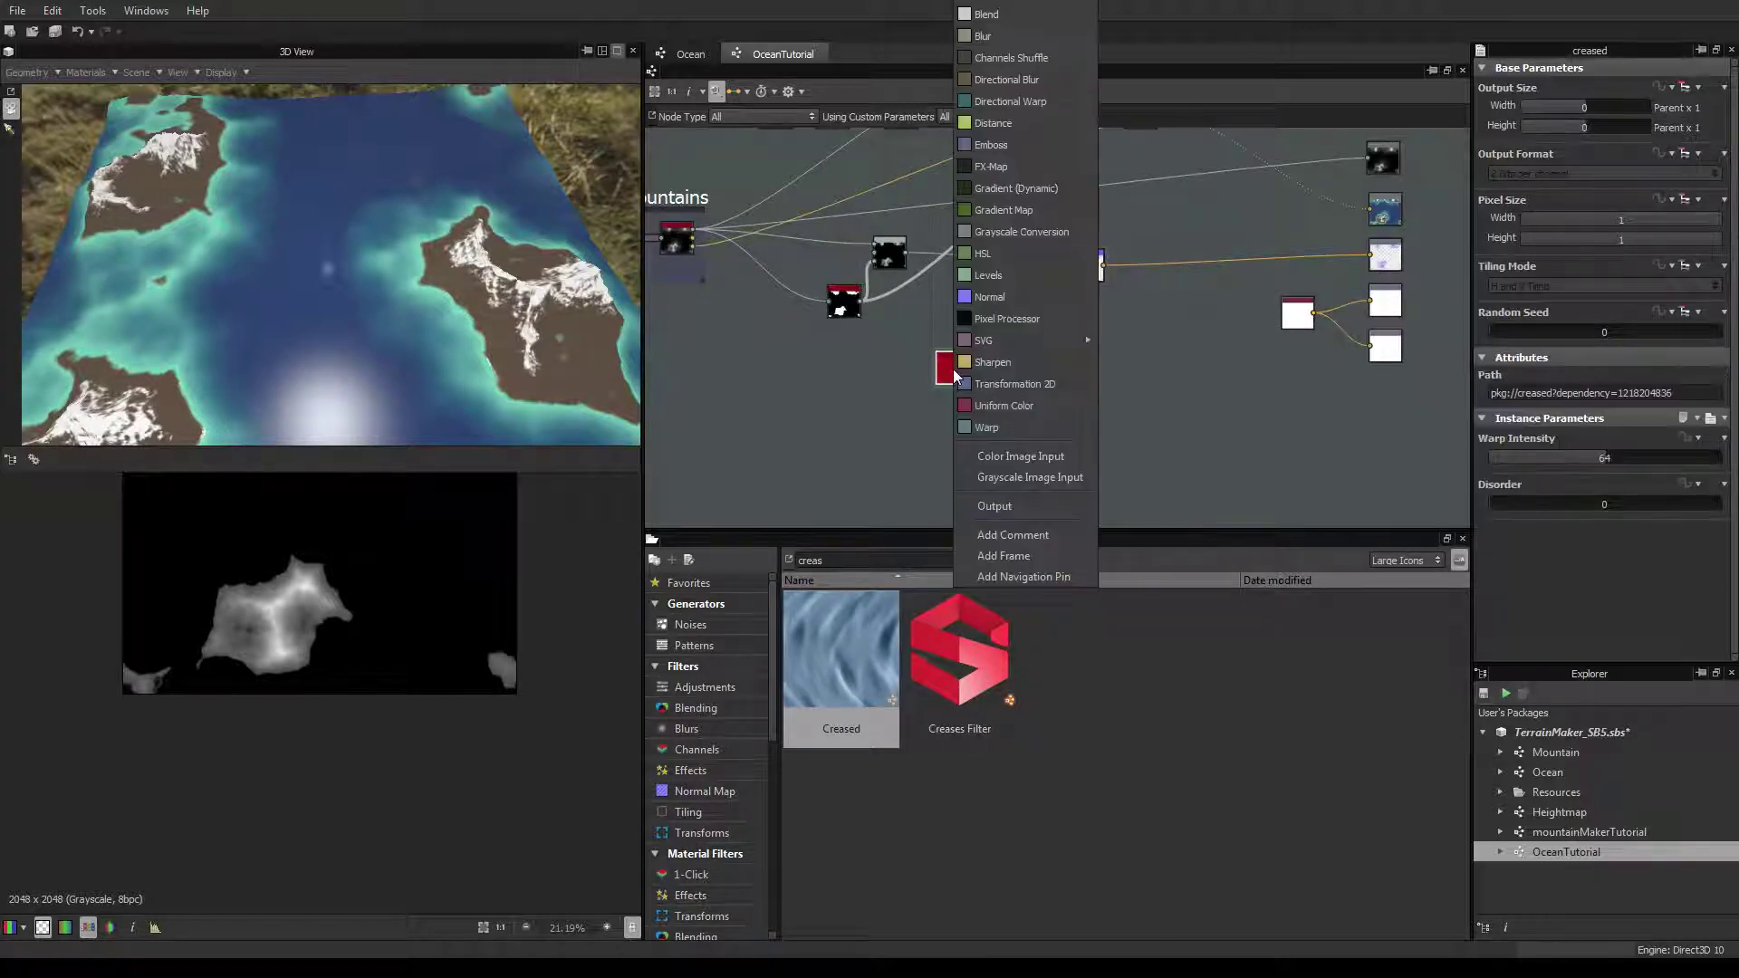
{"action": "left_click", "coordinate": [967, 384]}
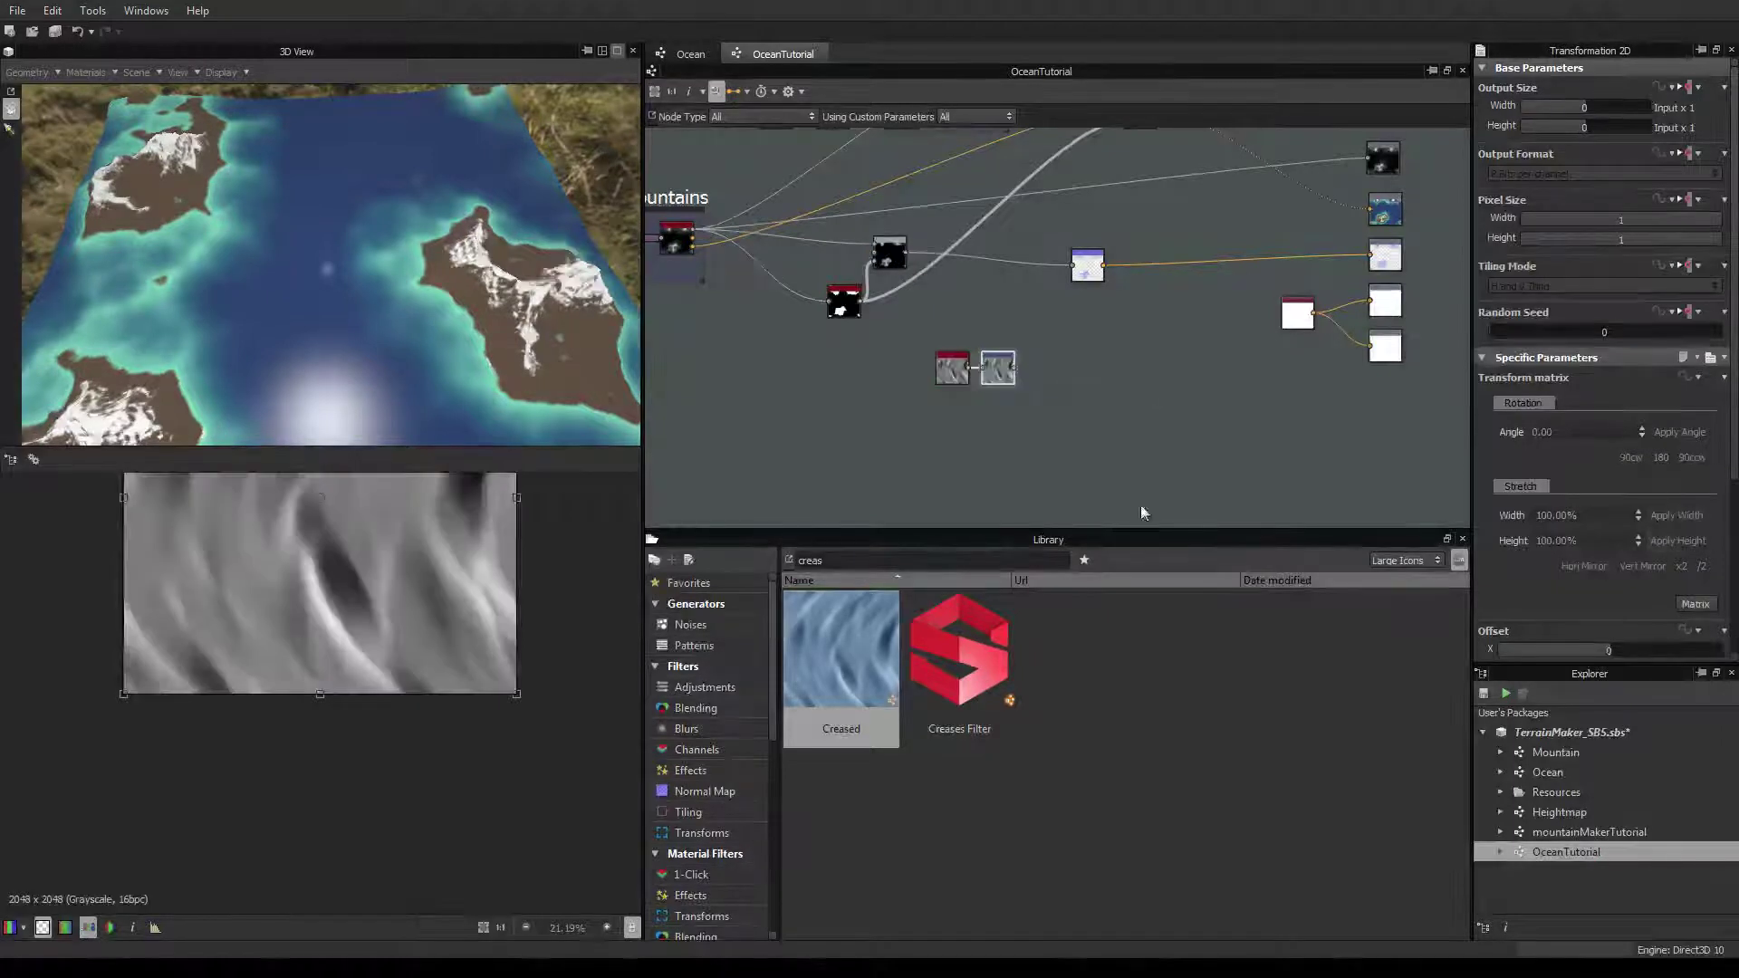
Scale the Creased pattern down strongly with the Transformation 2D frame in the 2D view so that it tiles densely
{"action": "scroll", "coordinate": [455, 644], "scroll_direction": "down", "scroll_amount": 2}
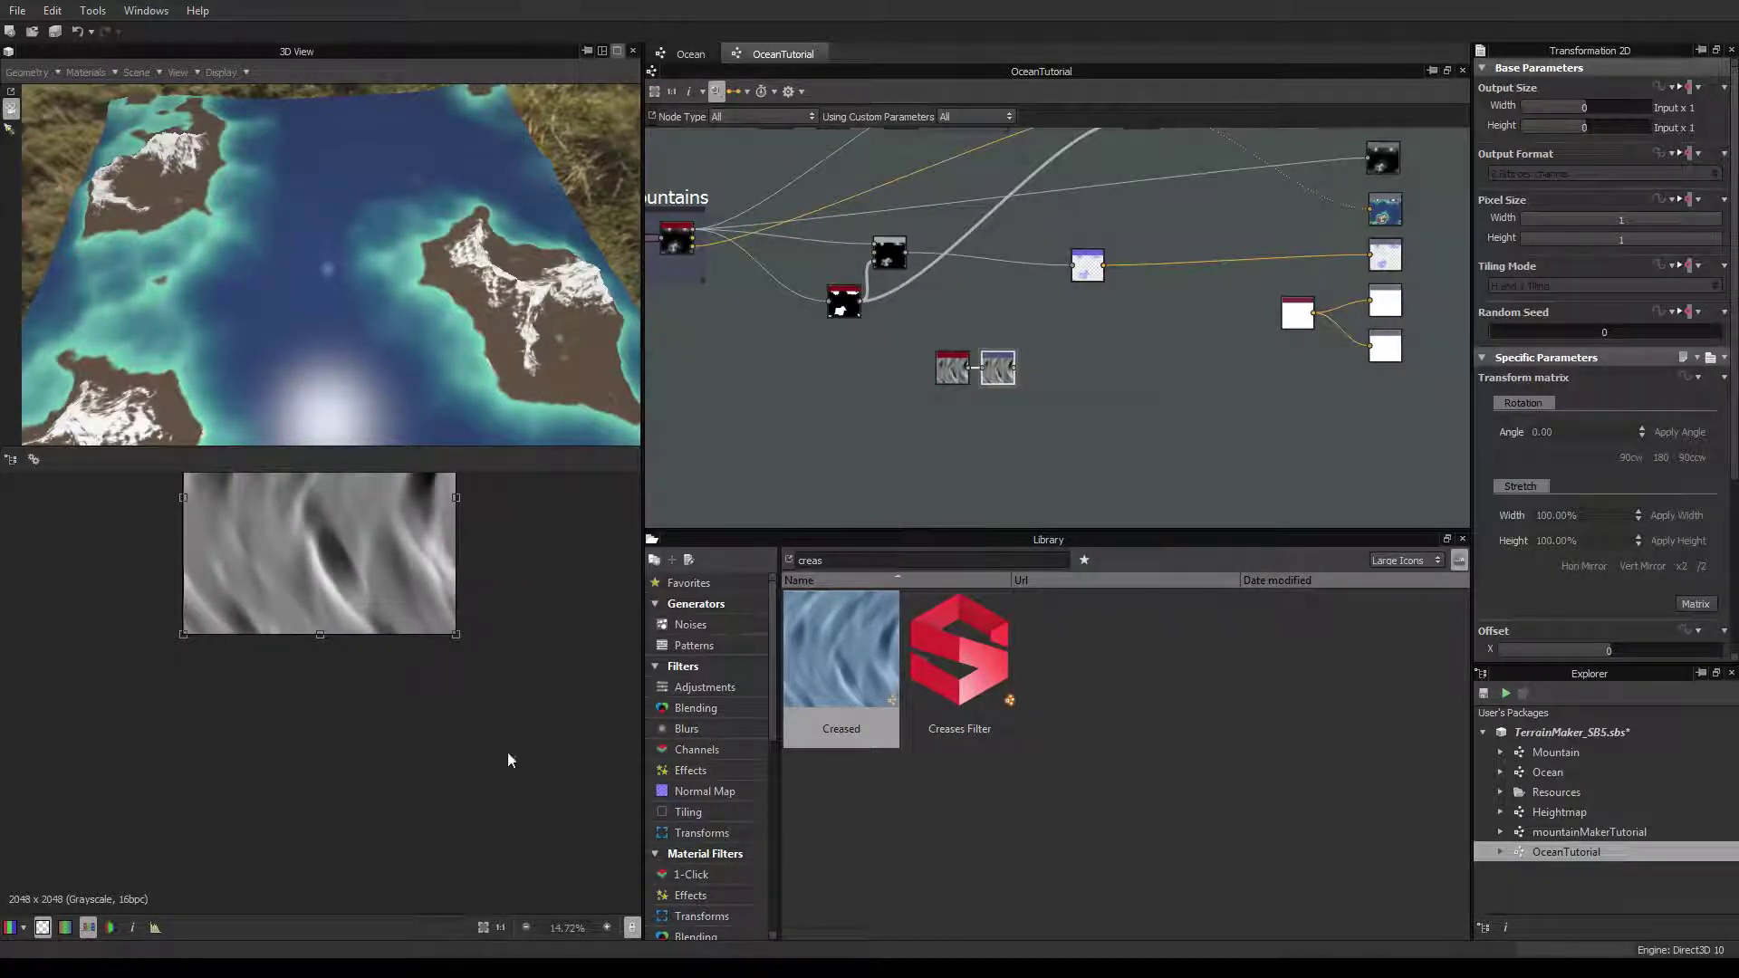
{"action": "left_click_drag", "start_coordinate": [507, 759], "coordinate": [573, 646]}
{"action": "key", "text": "ctrl+z"}
{"action": "left_click", "coordinate": [502, 925]}
{"action": "left_click", "coordinate": [481, 926]}
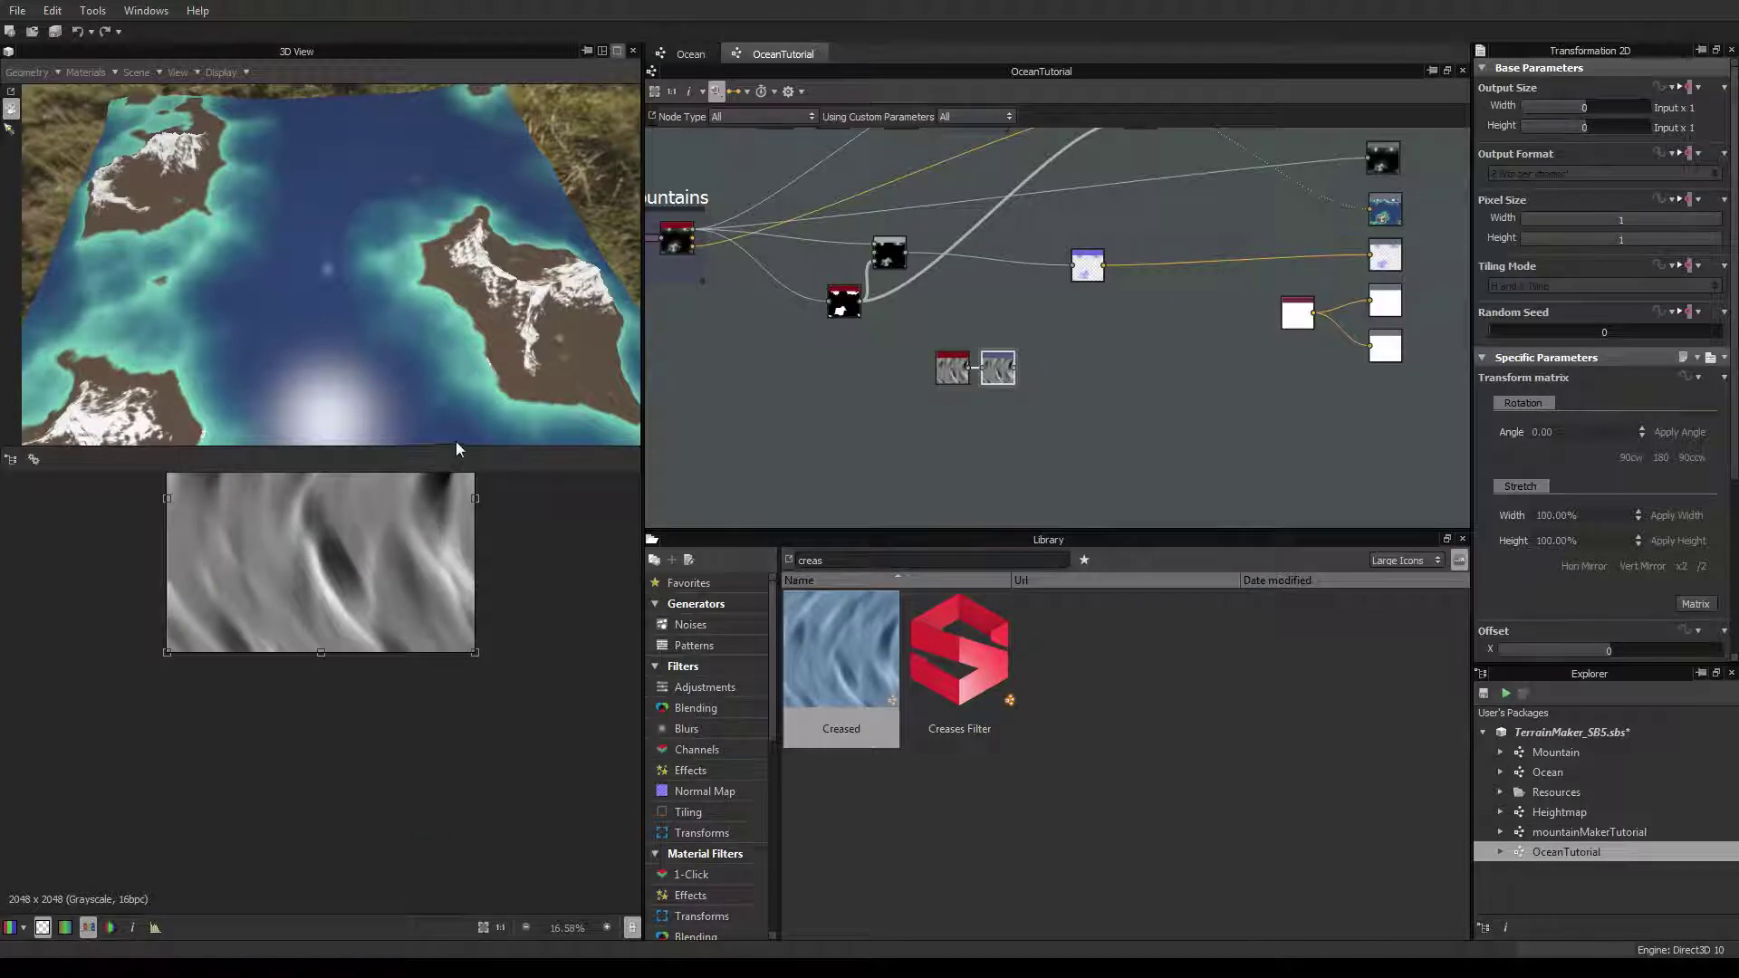
{"action": "left_click_drag", "start_coordinate": [451, 466], "coordinate": [451, 314]}
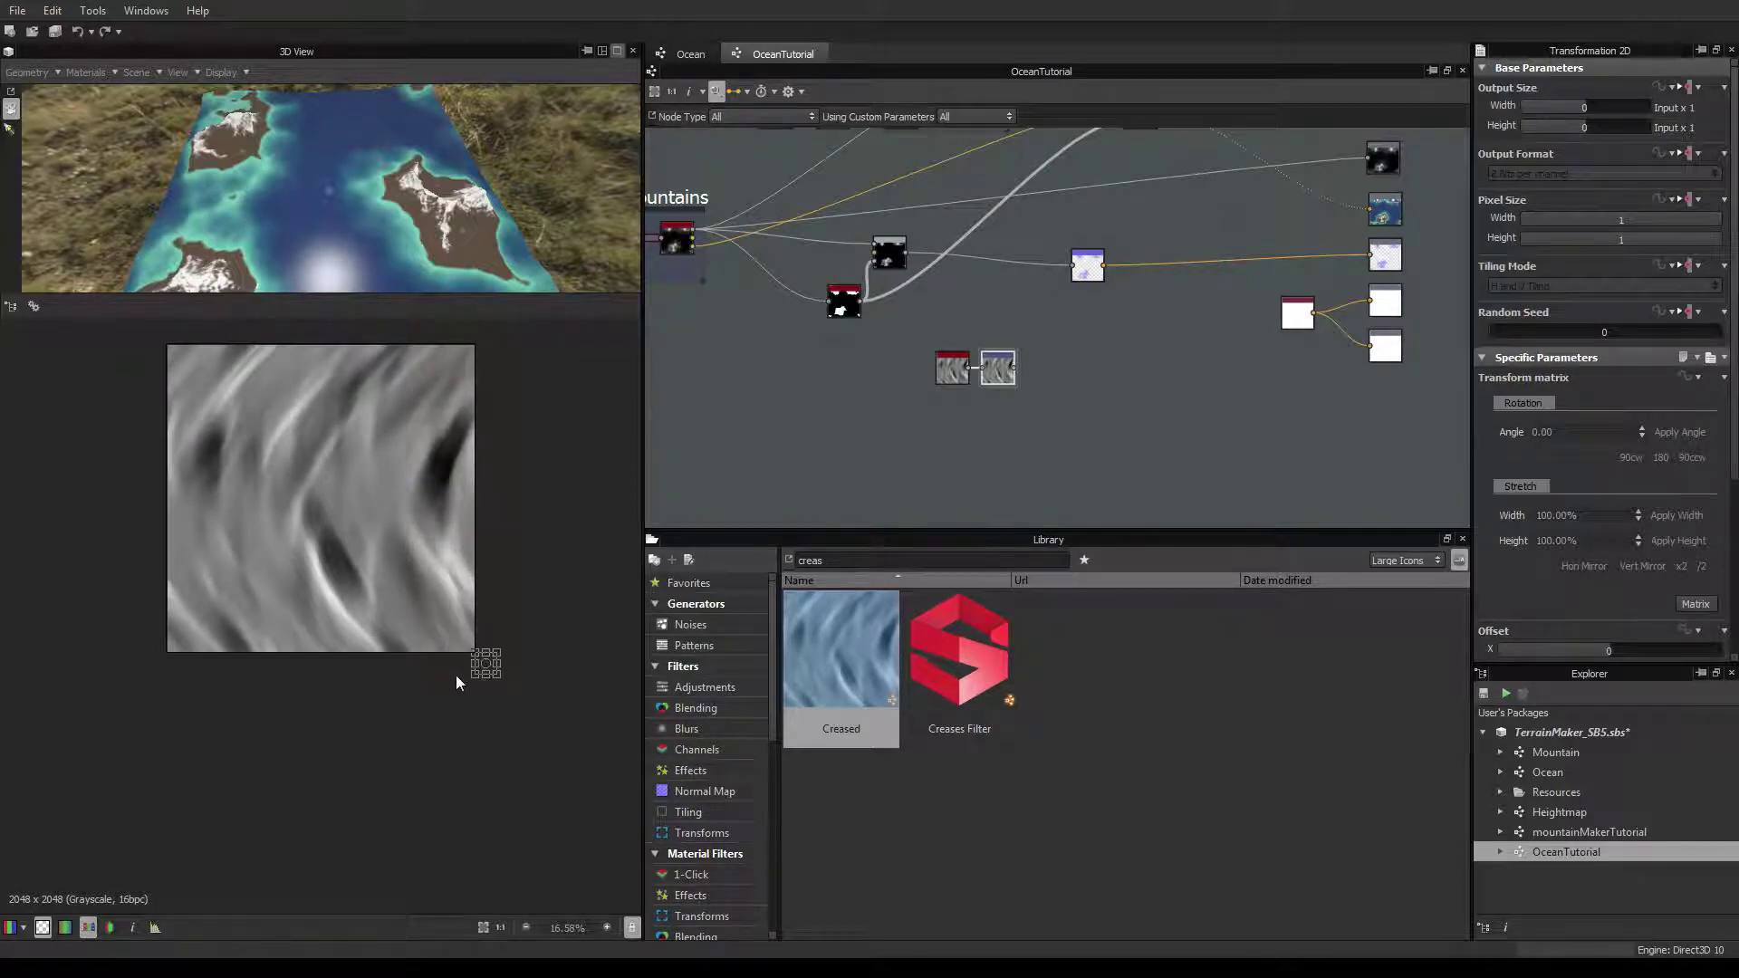
{"action": "left_click_drag", "start_coordinate": [448, 661], "coordinate": [335, 478]}
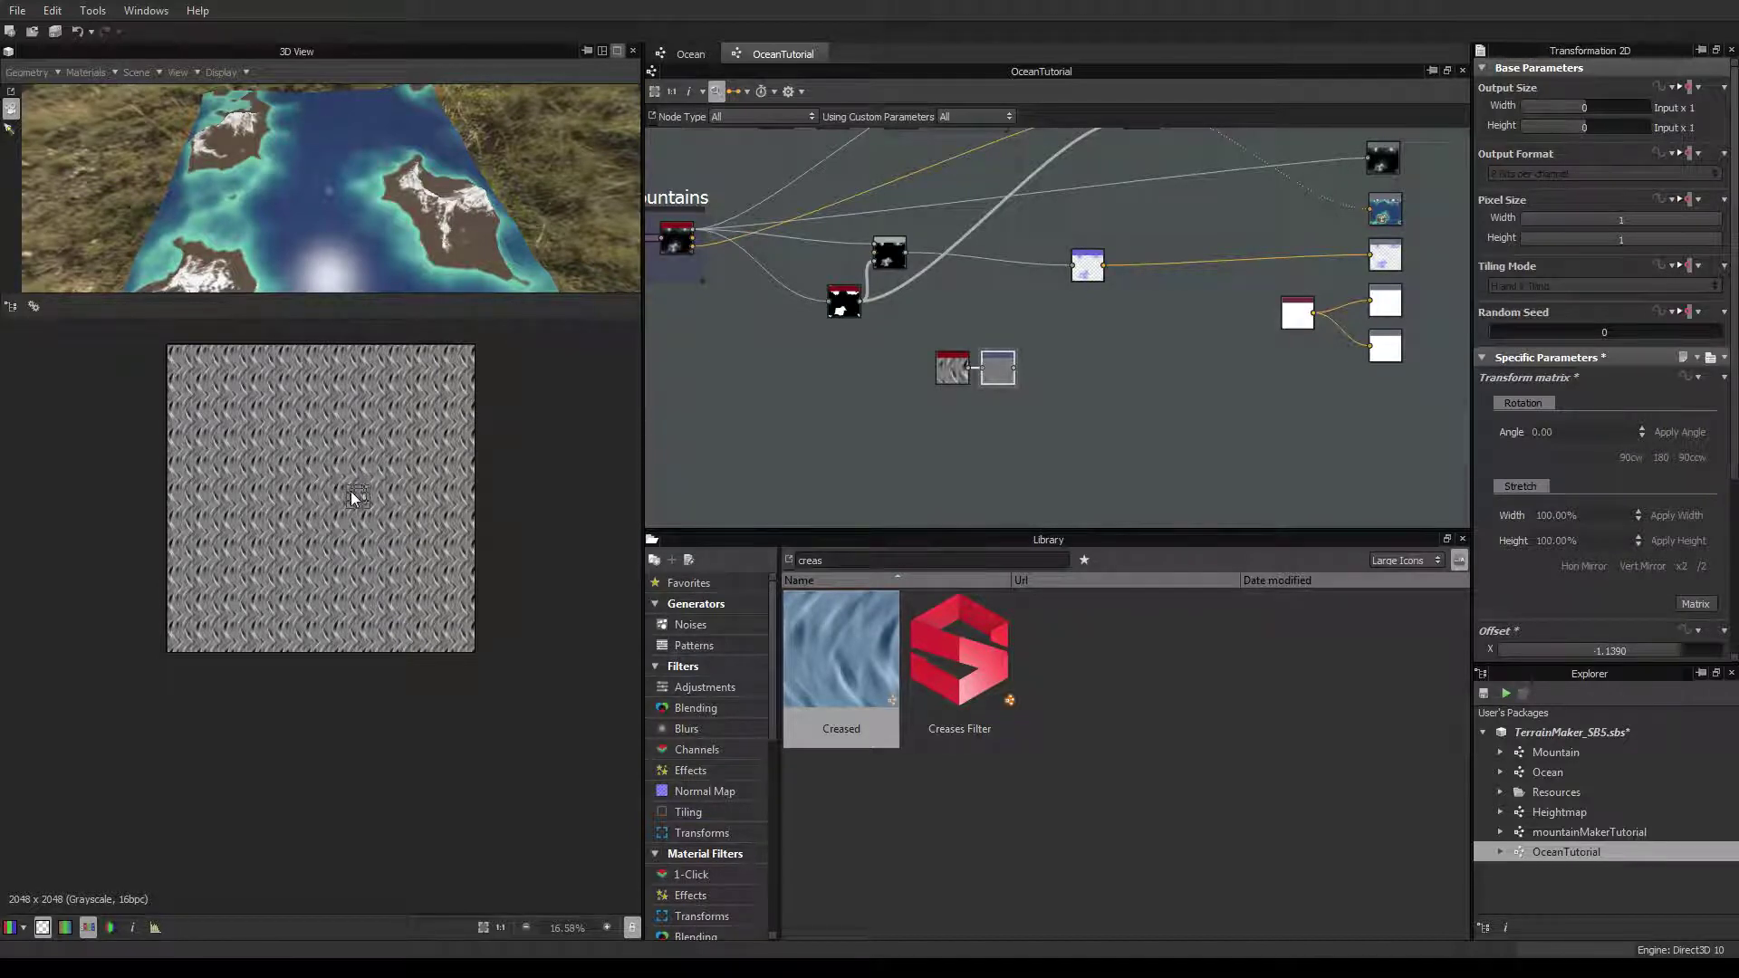
{"action": "left_click_drag", "start_coordinate": [351, 490], "coordinate": [388, 504]}
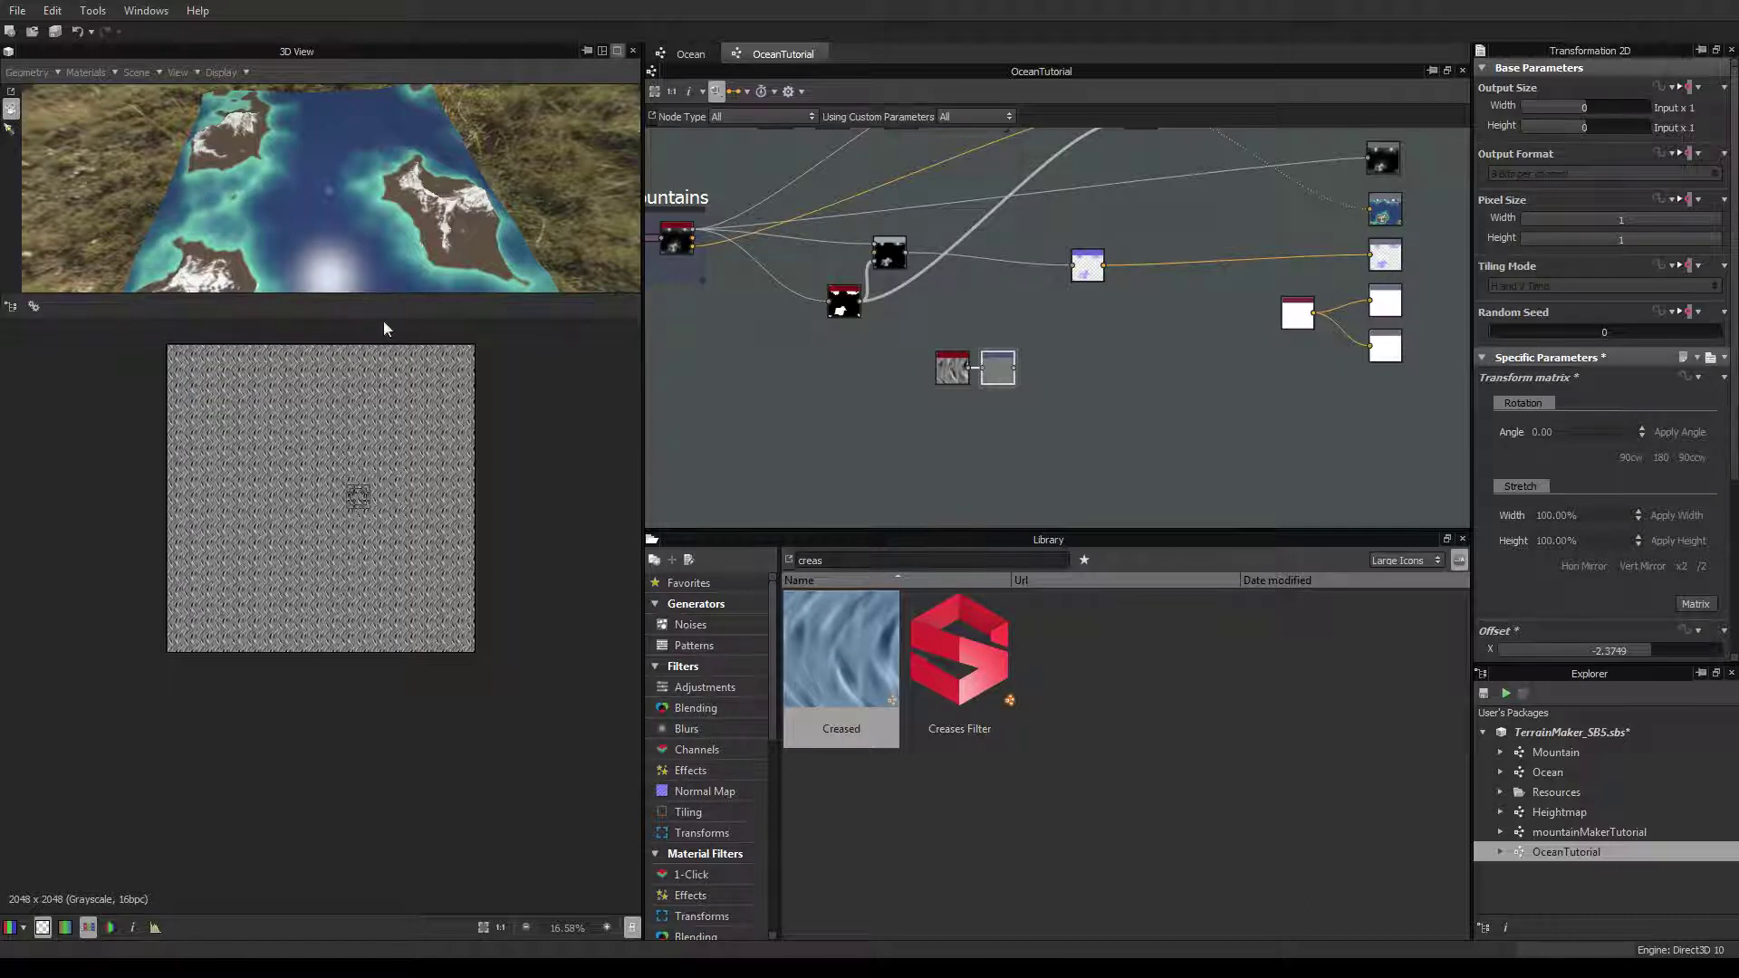
Restore the default window layout
{"action": "left_click_drag", "start_coordinate": [383, 318], "coordinate": [505, 453]}
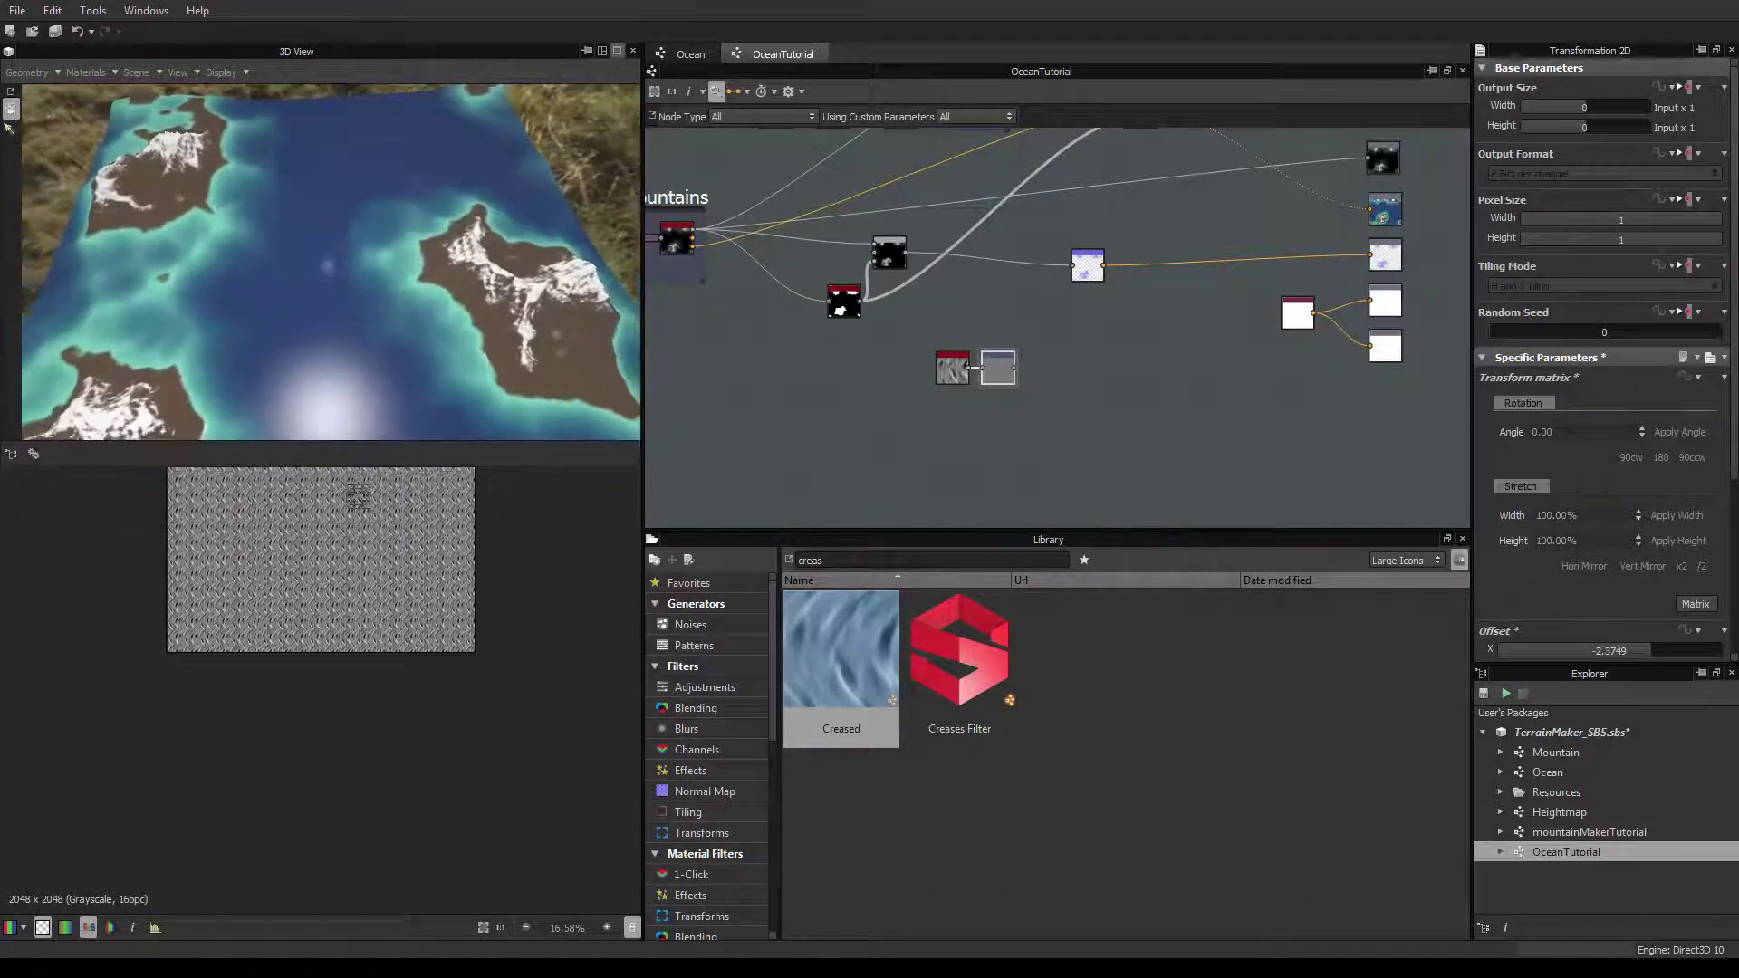
{"action": "left_click", "coordinate": [195, 11]}
{"action": "mouse_move", "coordinate": [144, 10]}
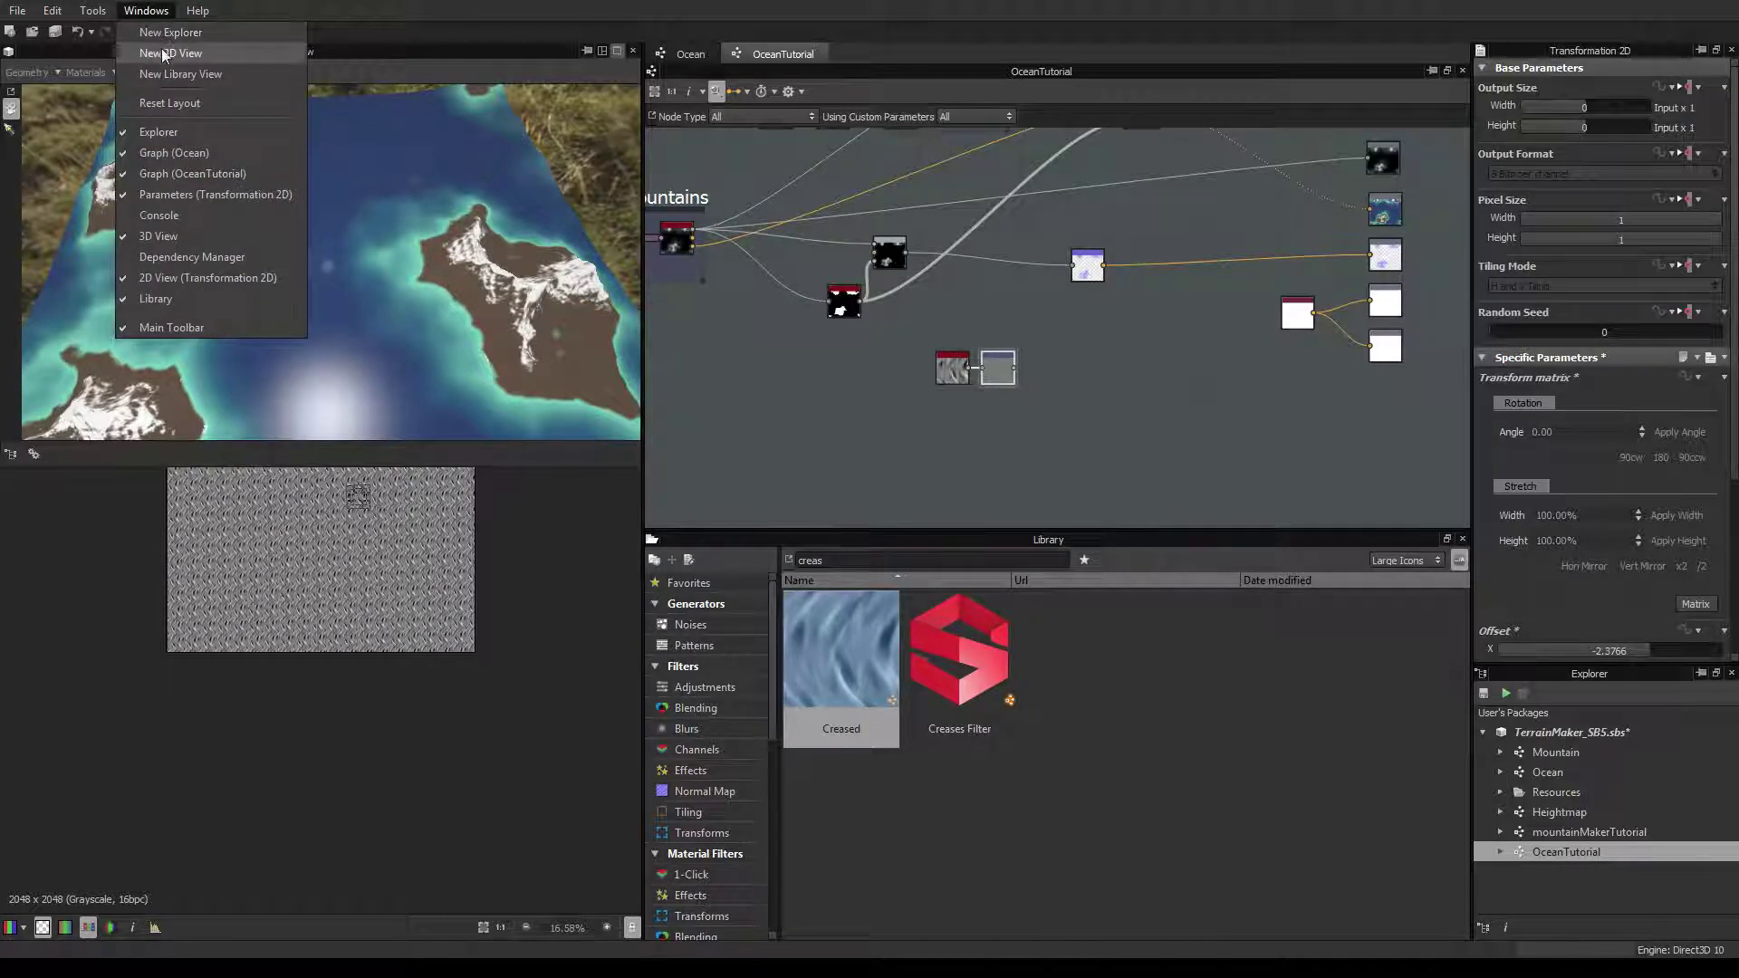
{"action": "left_click", "coordinate": [170, 103]}
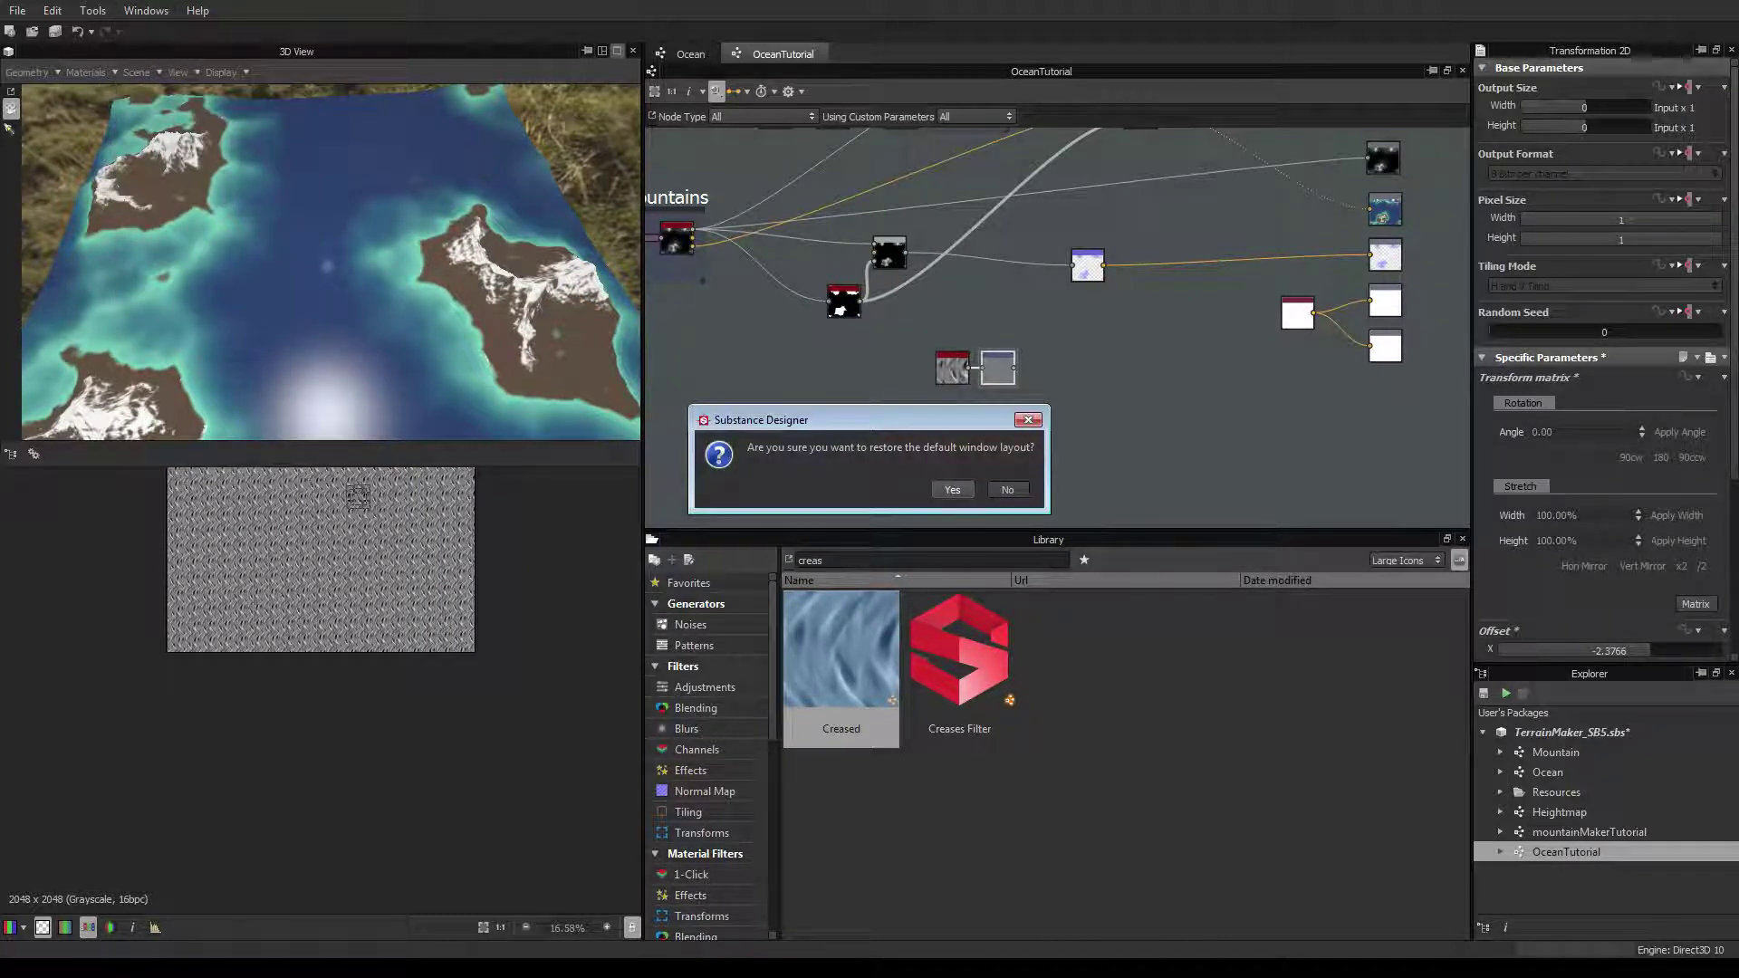
{"action": "left_click", "coordinate": [952, 489]}
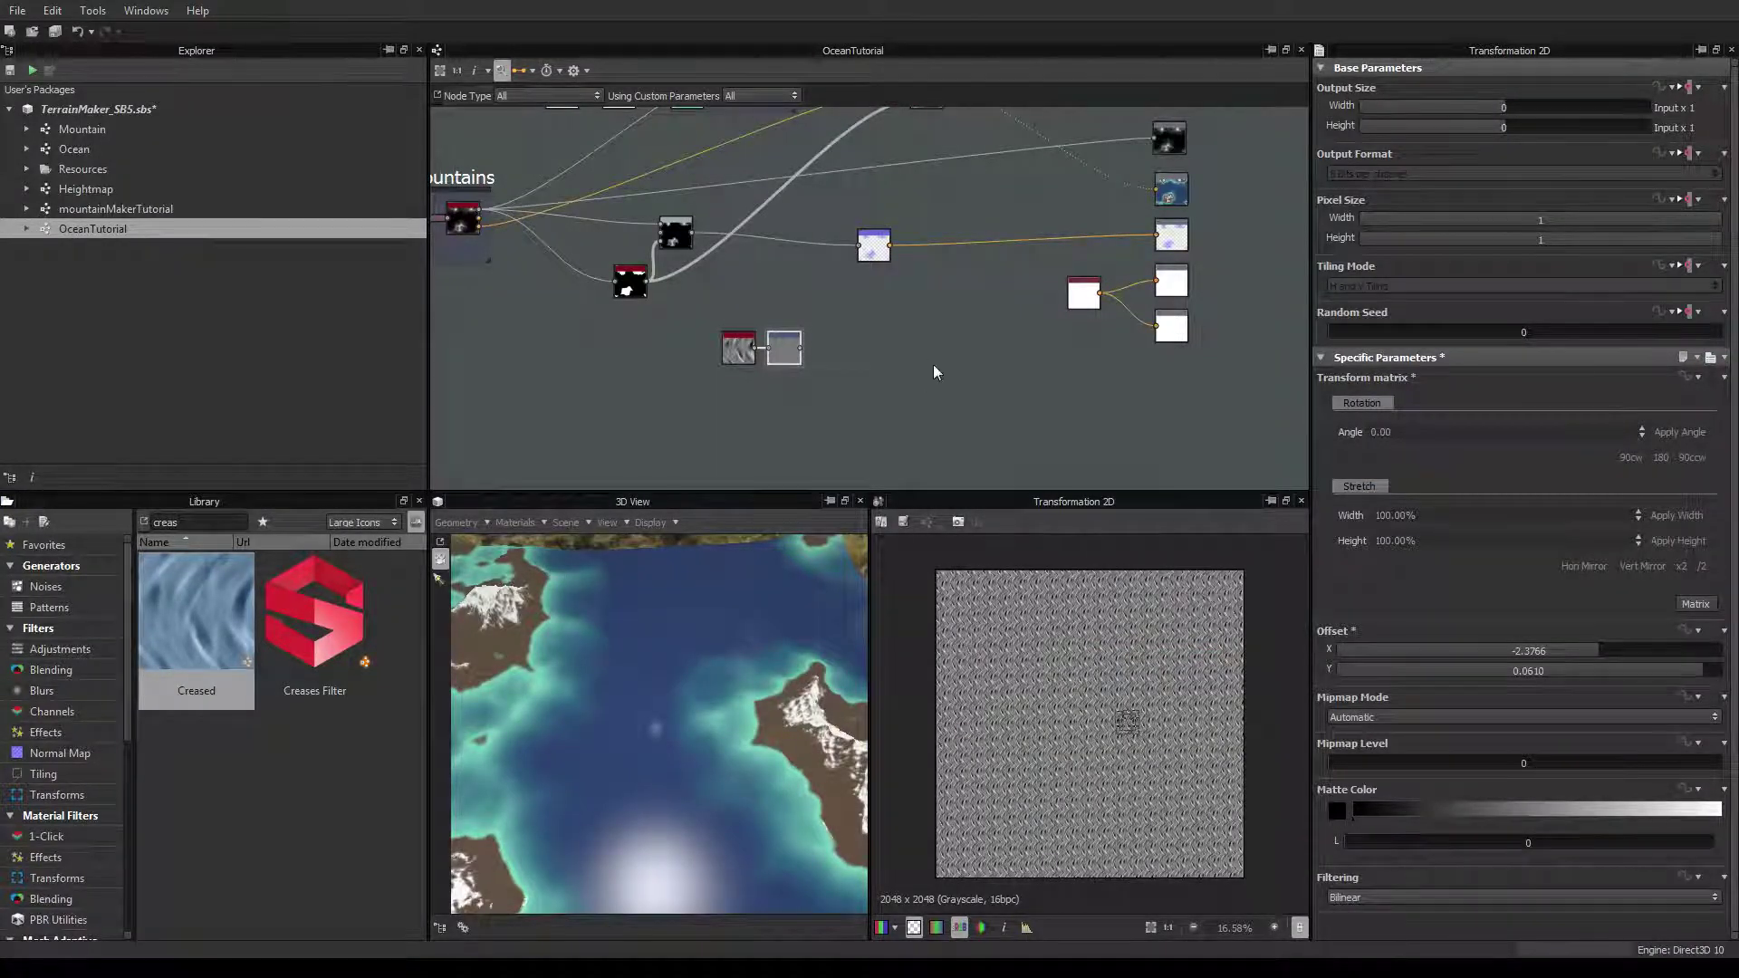
Add a Warp node beside the Transformation 2D node and feed its main input from the Transformation 2D output
{"action": "middle_click_drag", "start_coordinate": [932, 373], "coordinate": [962, 375]}
{"action": "right_click", "coordinate": [888, 356]}
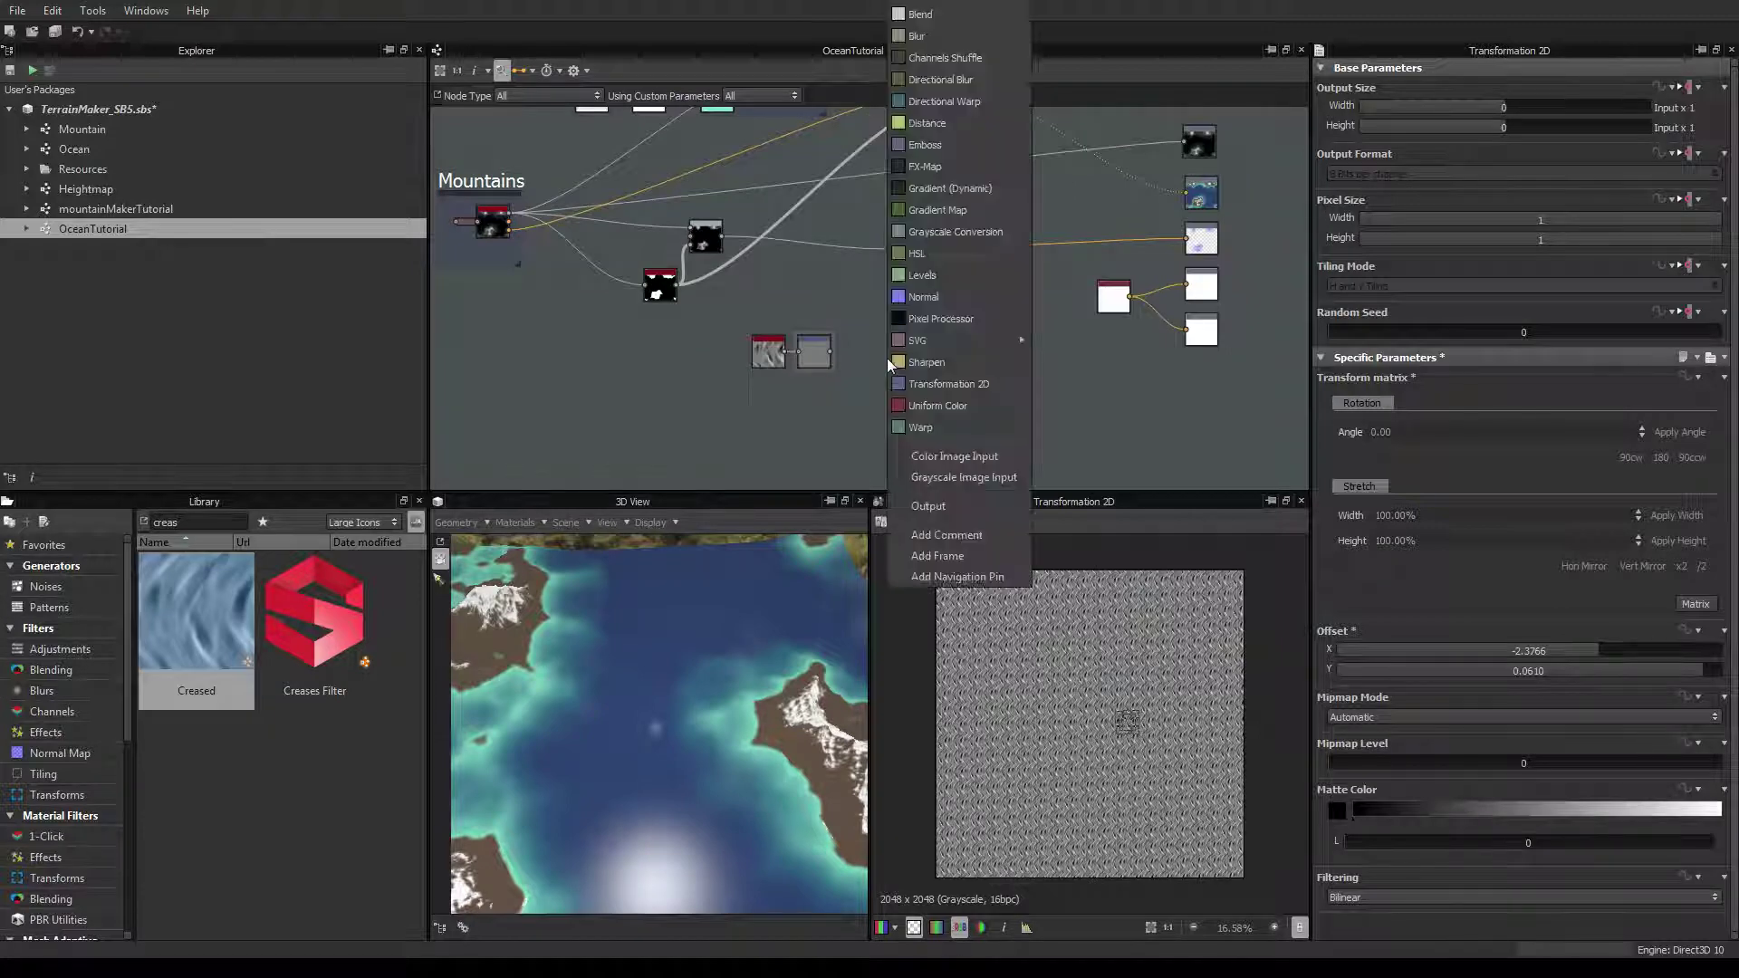
{"action": "left_click", "coordinate": [890, 364]}
{"action": "scroll", "coordinate": [887, 370], "scroll_direction": "up", "scroll_amount": 5}
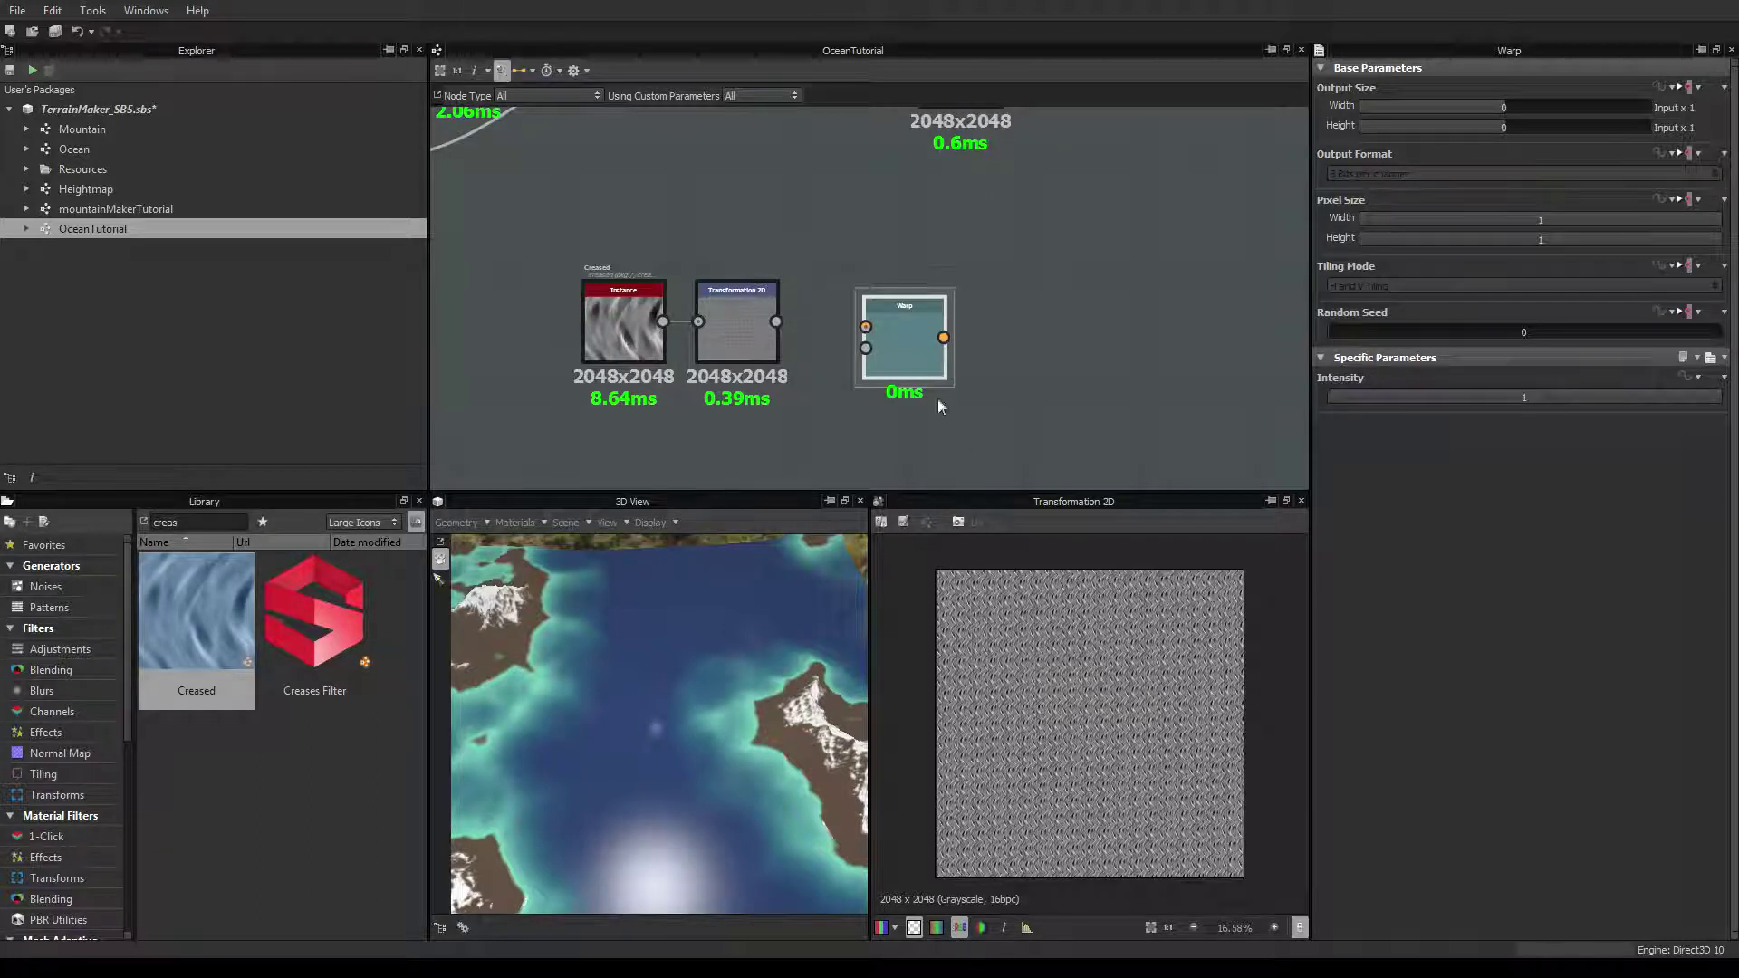
{"action": "left_click_drag", "start_coordinate": [778, 322], "coordinate": [925, 365]}
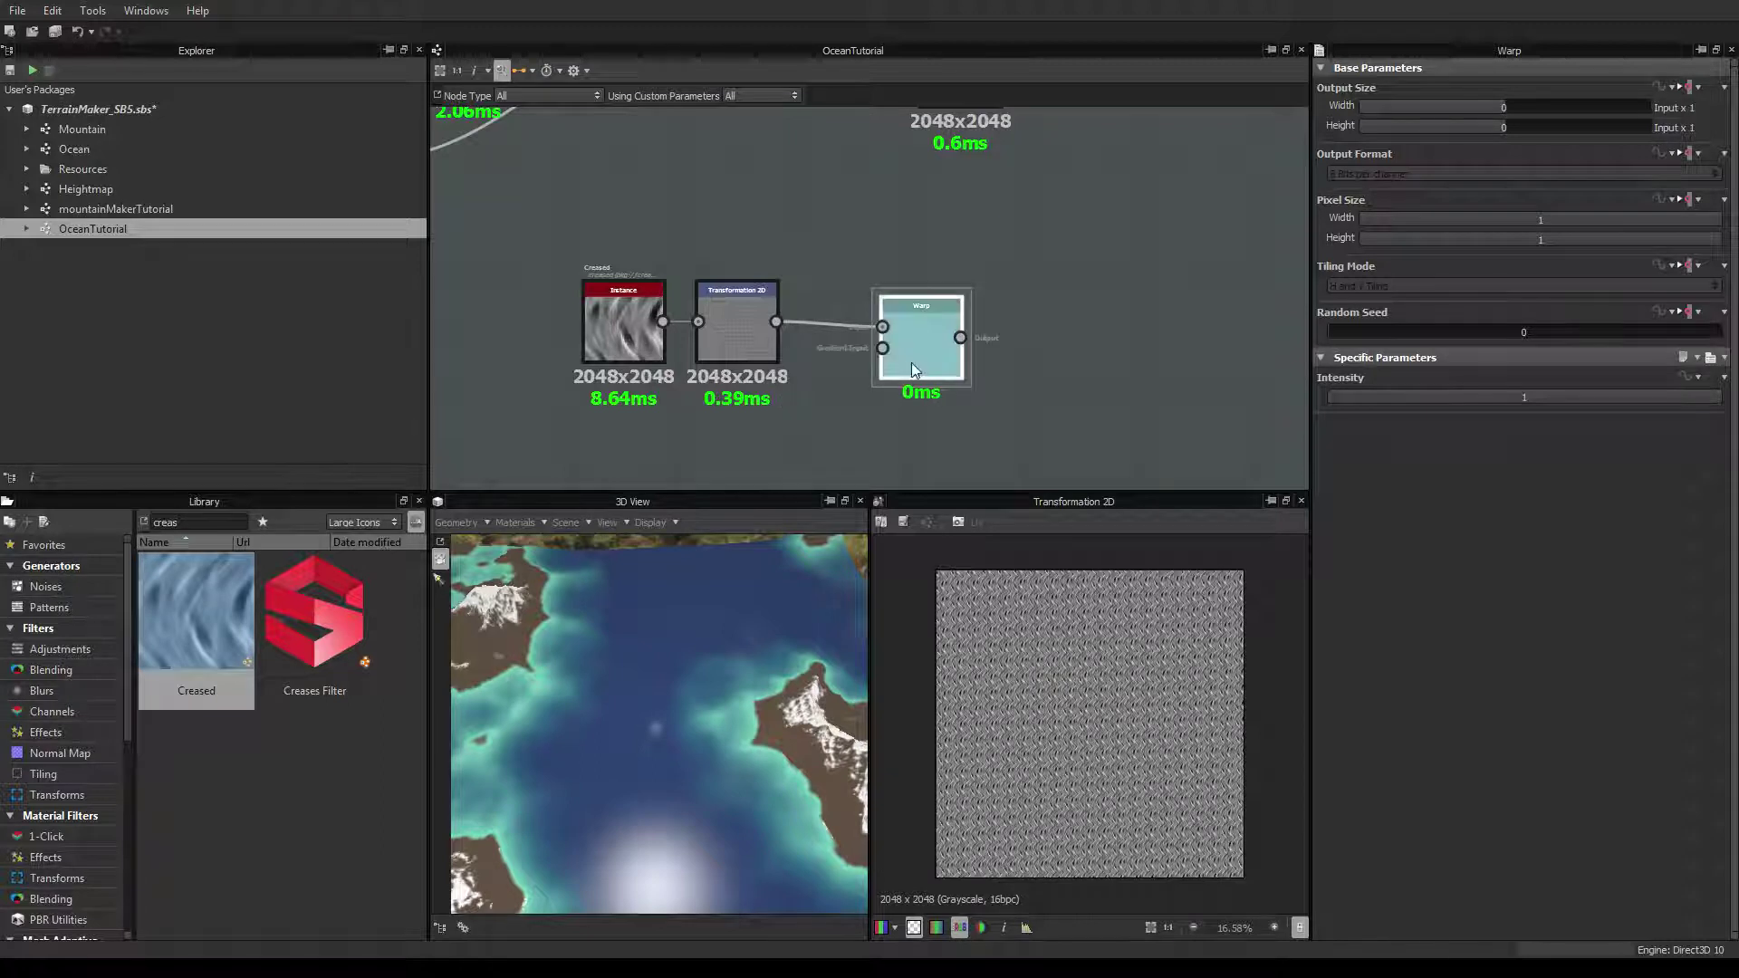
{"action": "scroll", "coordinate": [939, 411], "scroll_direction": "up", "scroll_amount": 2}
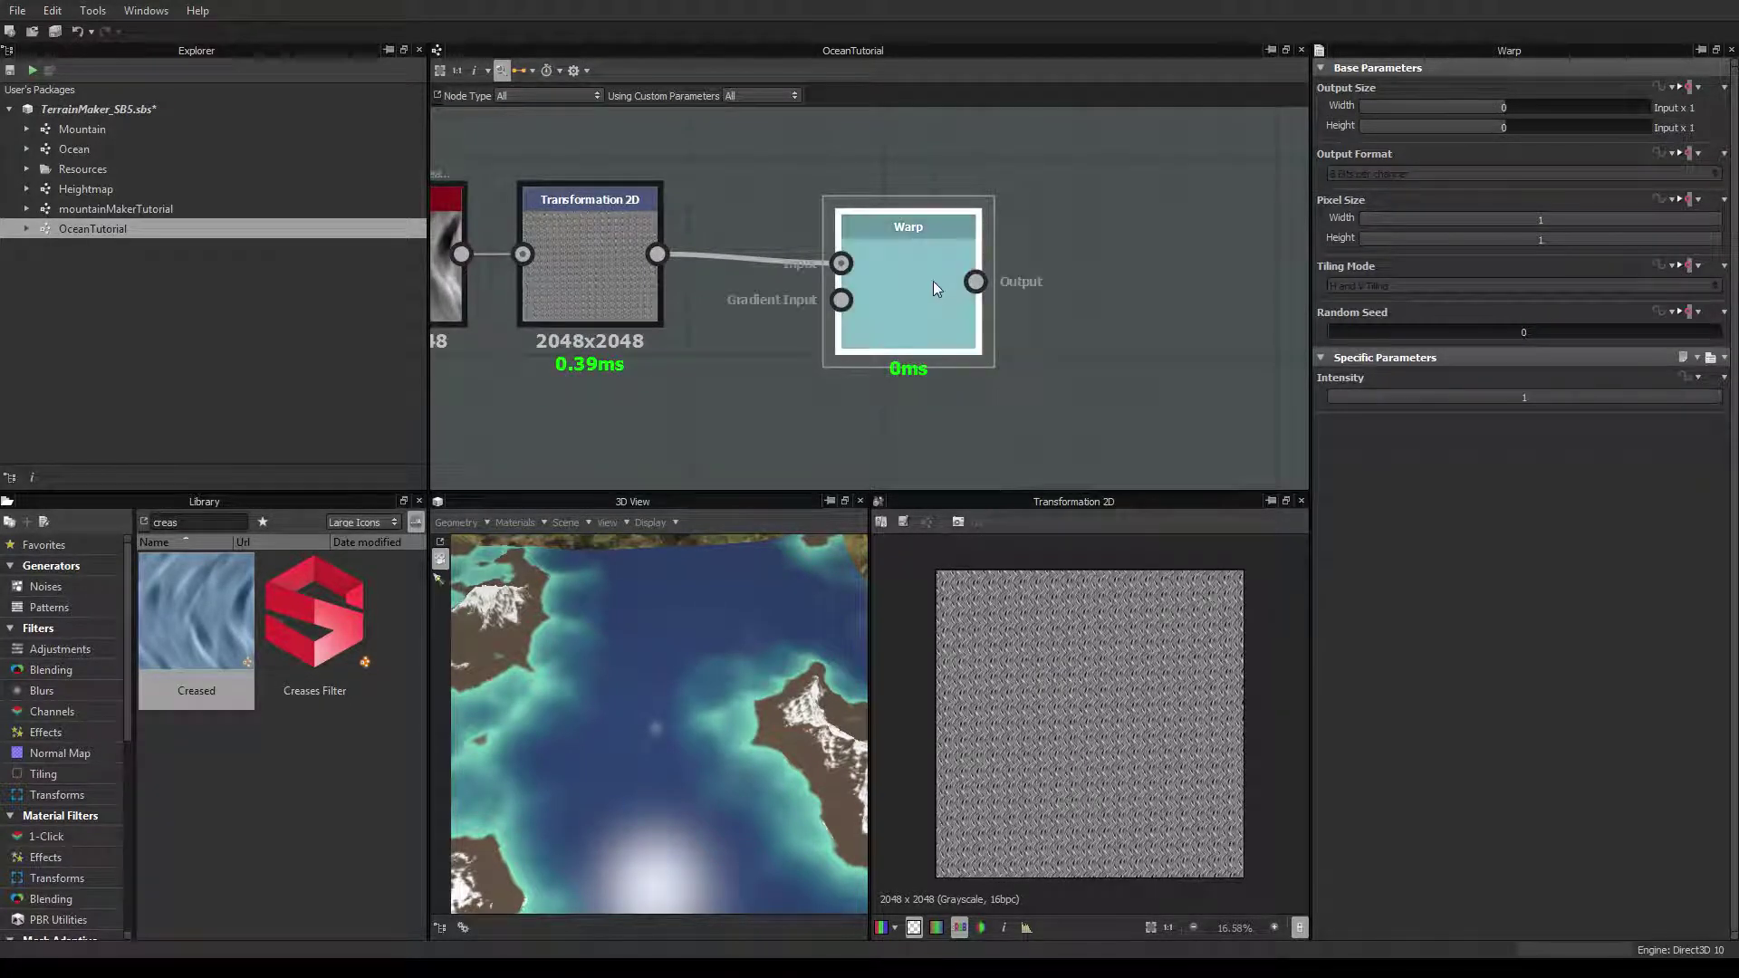
Search the library for "perlin n", connect Perlin Noise Zoom to the Warp's gradient input, and preview the Warp result in the 2D view
{"action": "scroll", "coordinate": [933, 280], "scroll_direction": "down", "scroll_amount": 3}
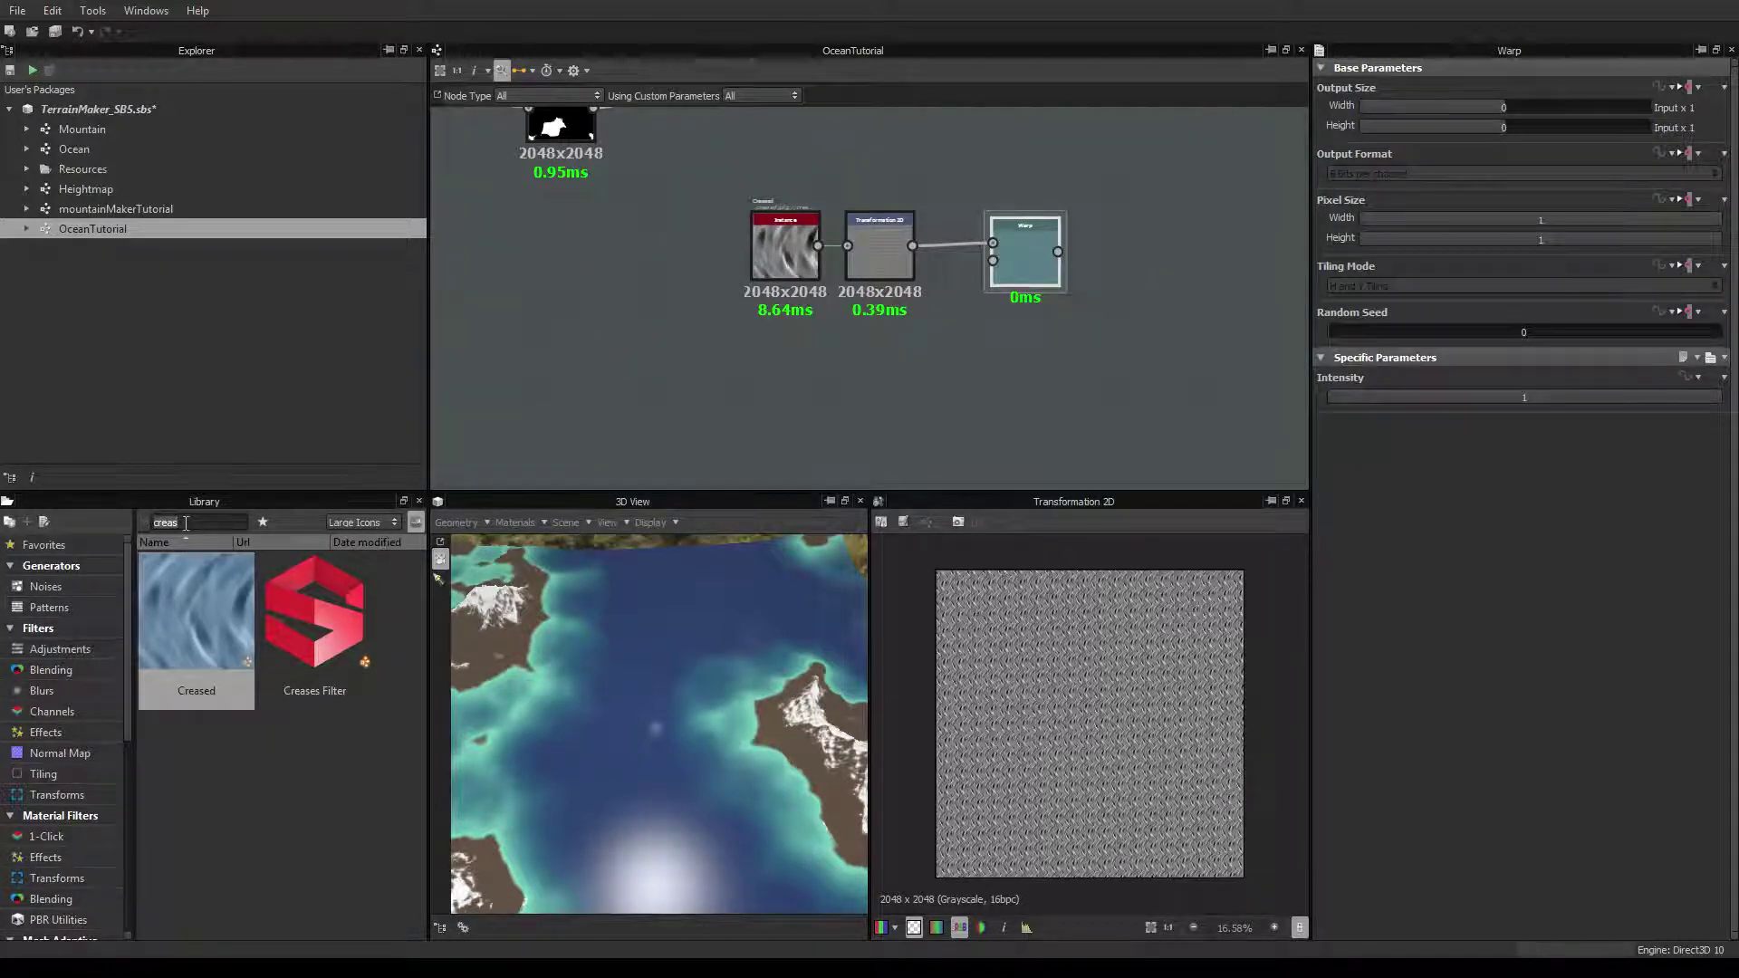
{"action": "type", "text": "perlin n"}
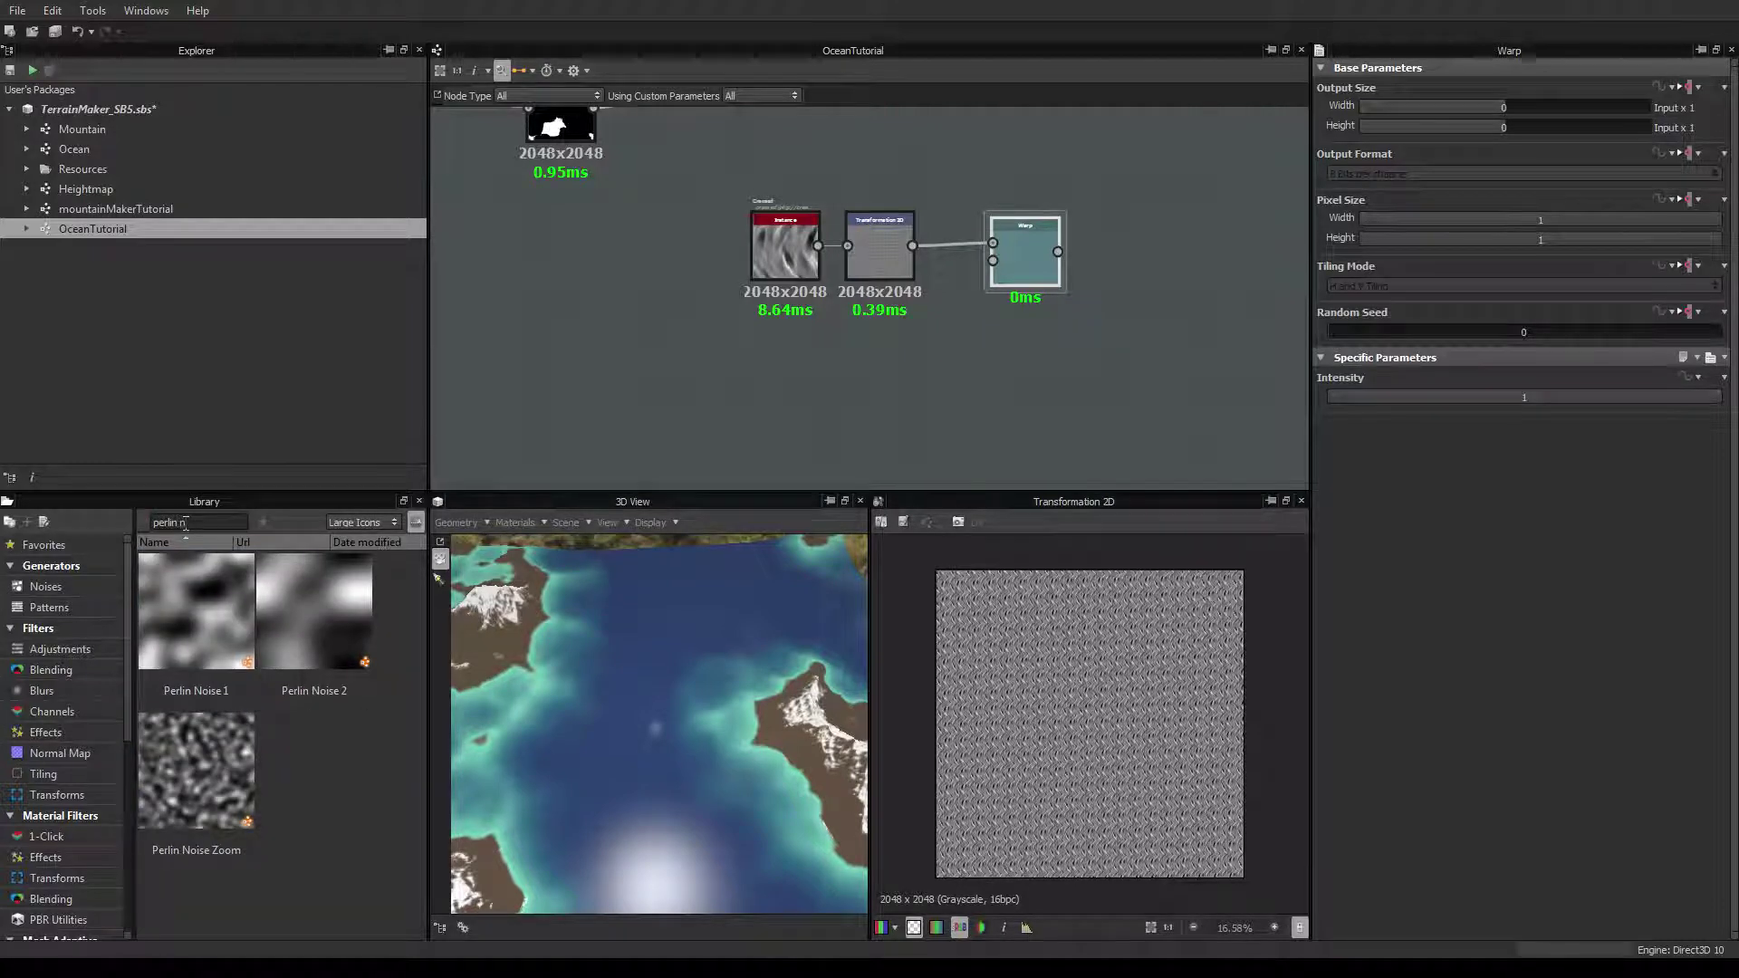
{"action": "left_click_drag", "start_coordinate": [196, 770], "coordinate": [993, 260]}
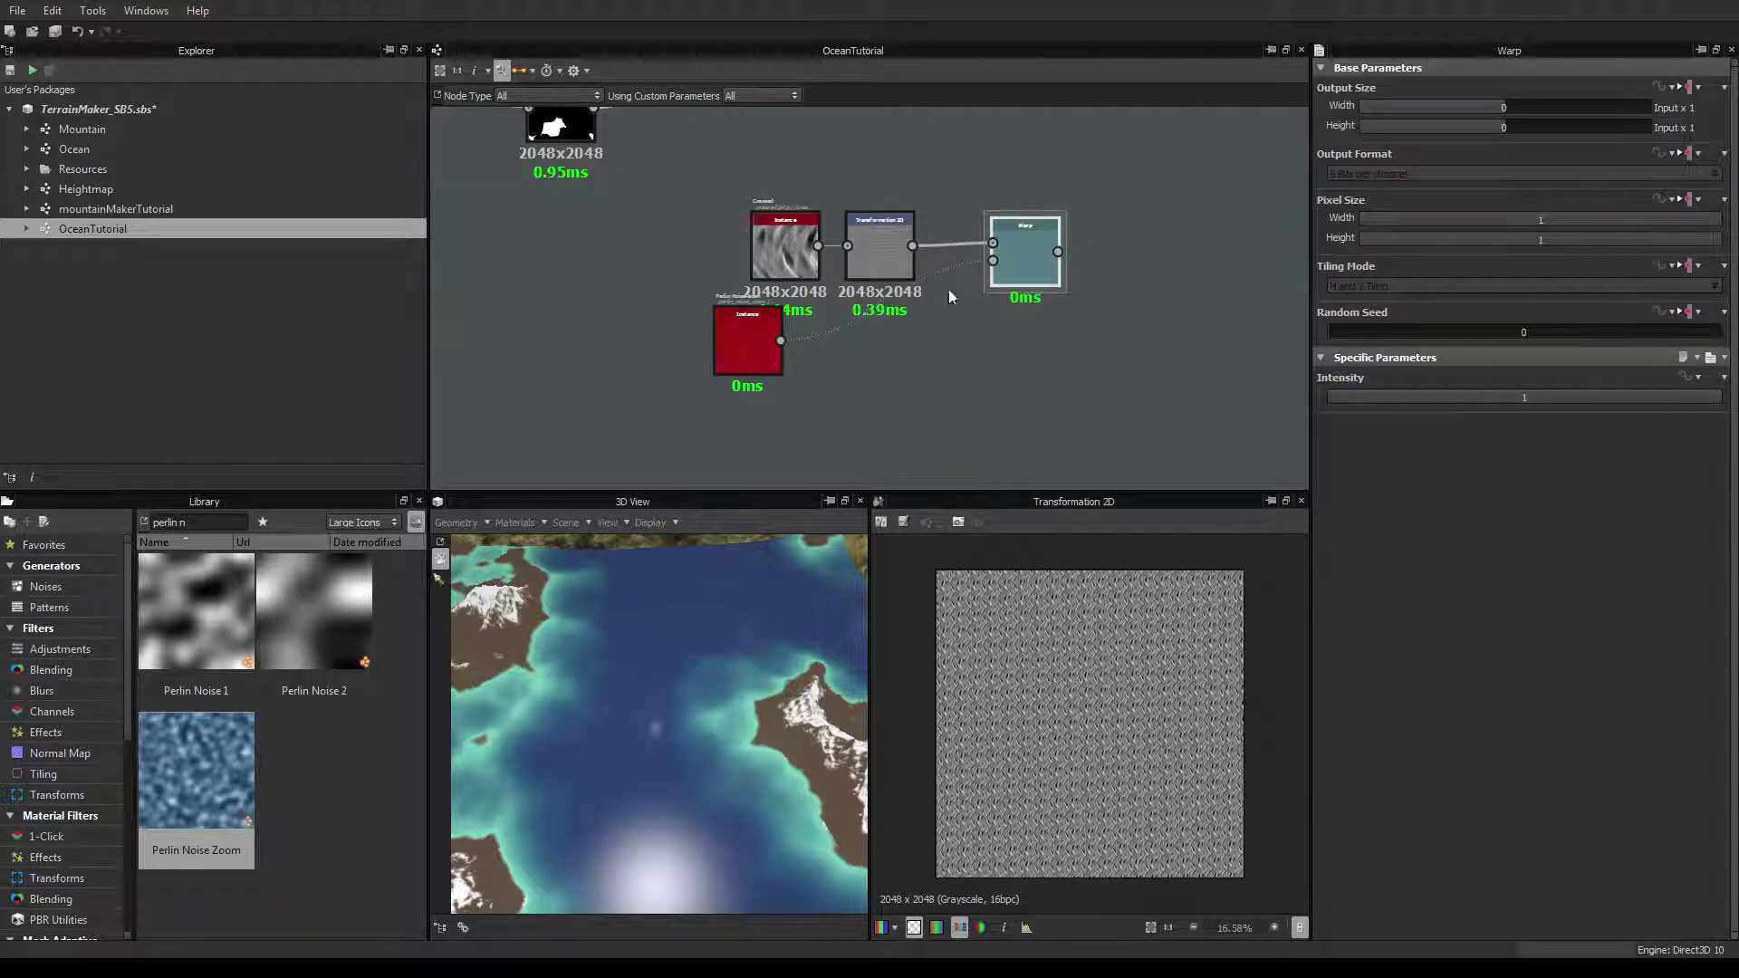
{"action": "left_click_drag", "start_coordinate": [732, 353], "coordinate": [800, 357]}
{"action": "left_click", "coordinate": [1019, 274]}
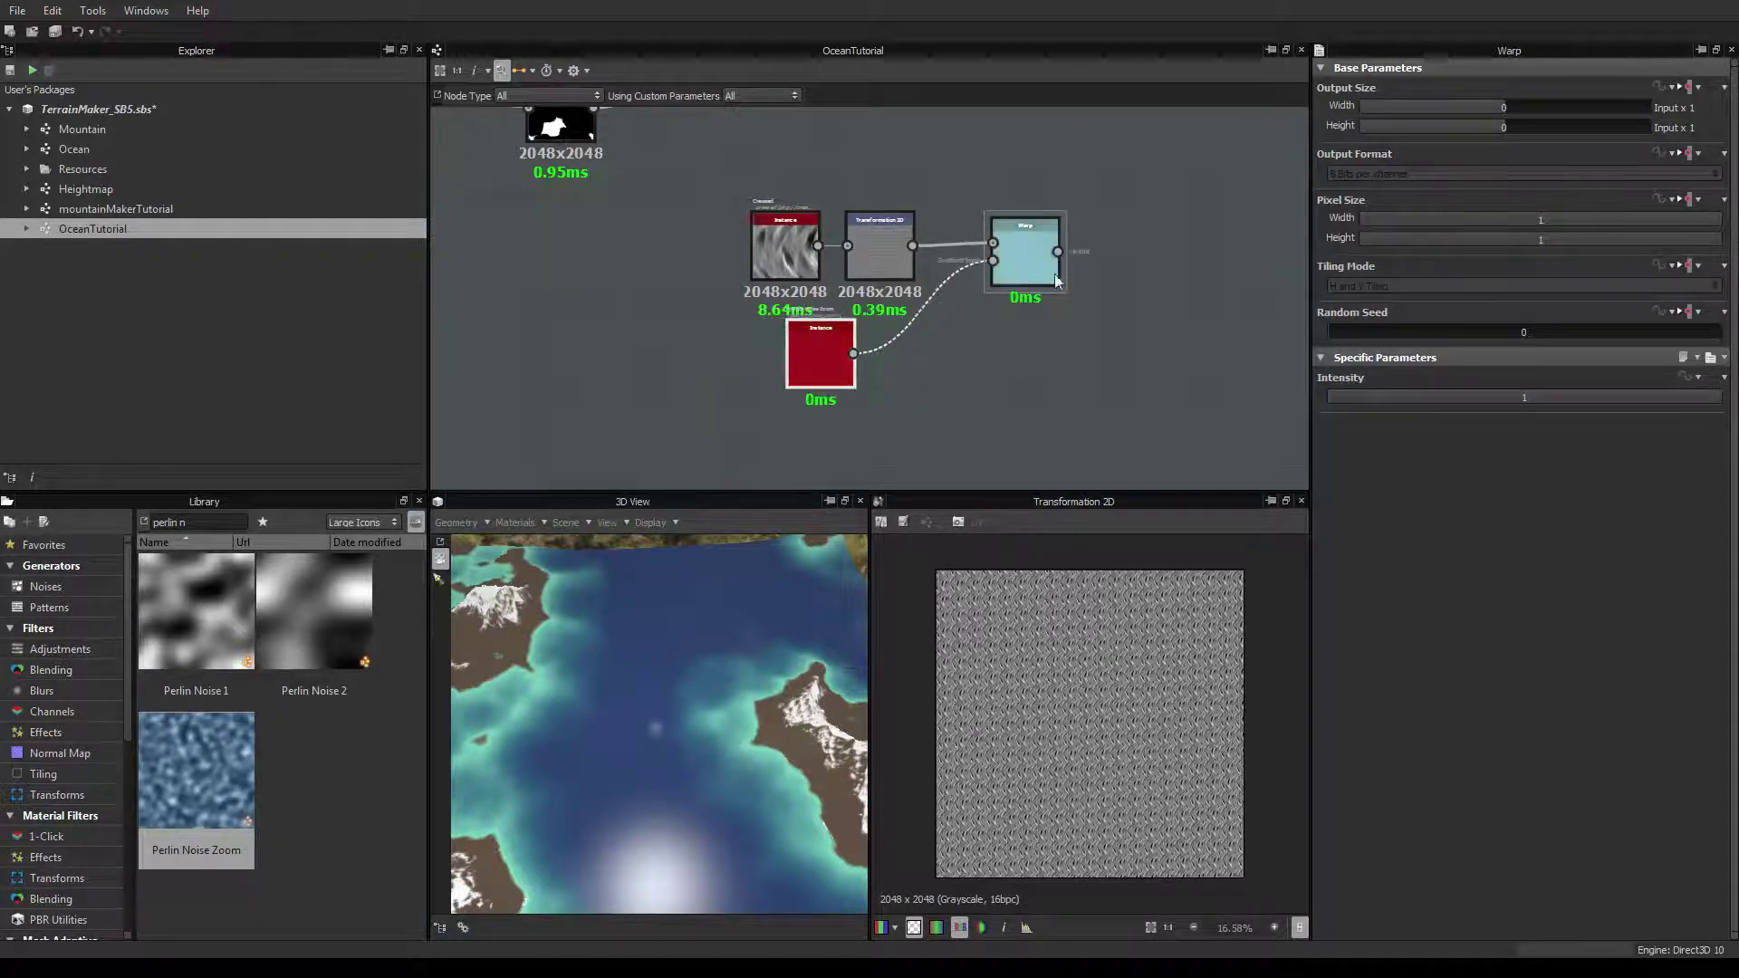
{"action": "scroll", "coordinate": [1036, 665], "scroll_direction": "up", "scroll_amount": 5}
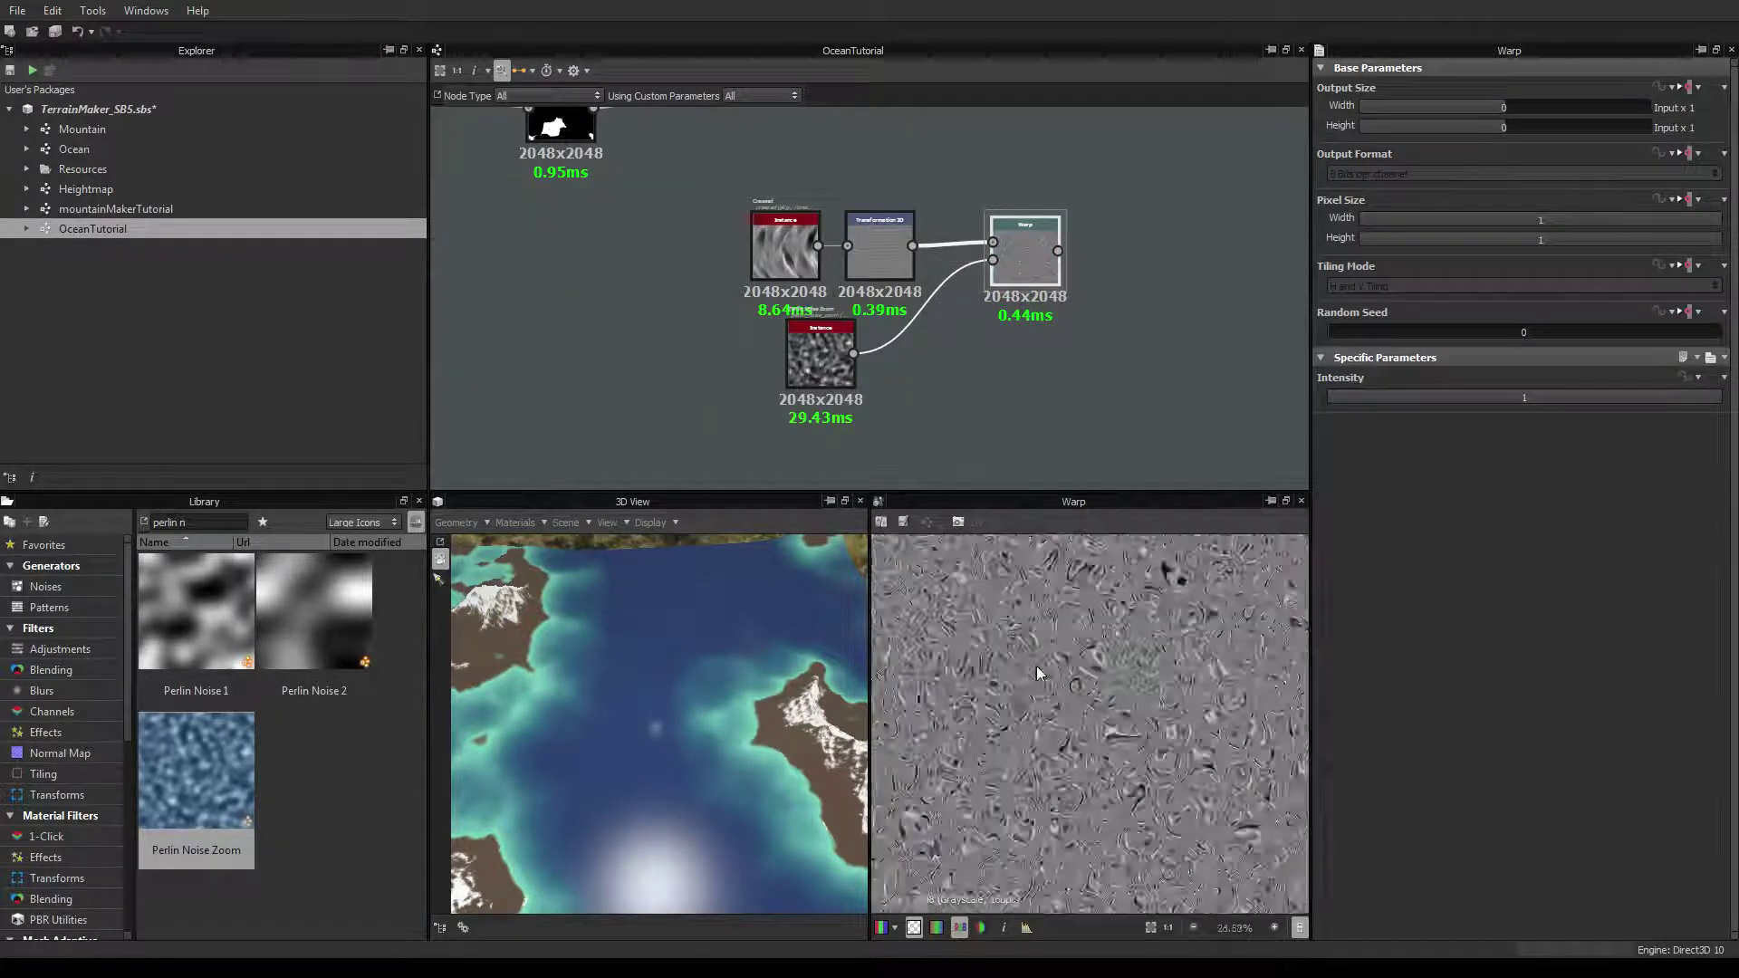
Set the Distance of the Perlin Noise Zoom node to 23
{"action": "left_click", "coordinate": [831, 369]}
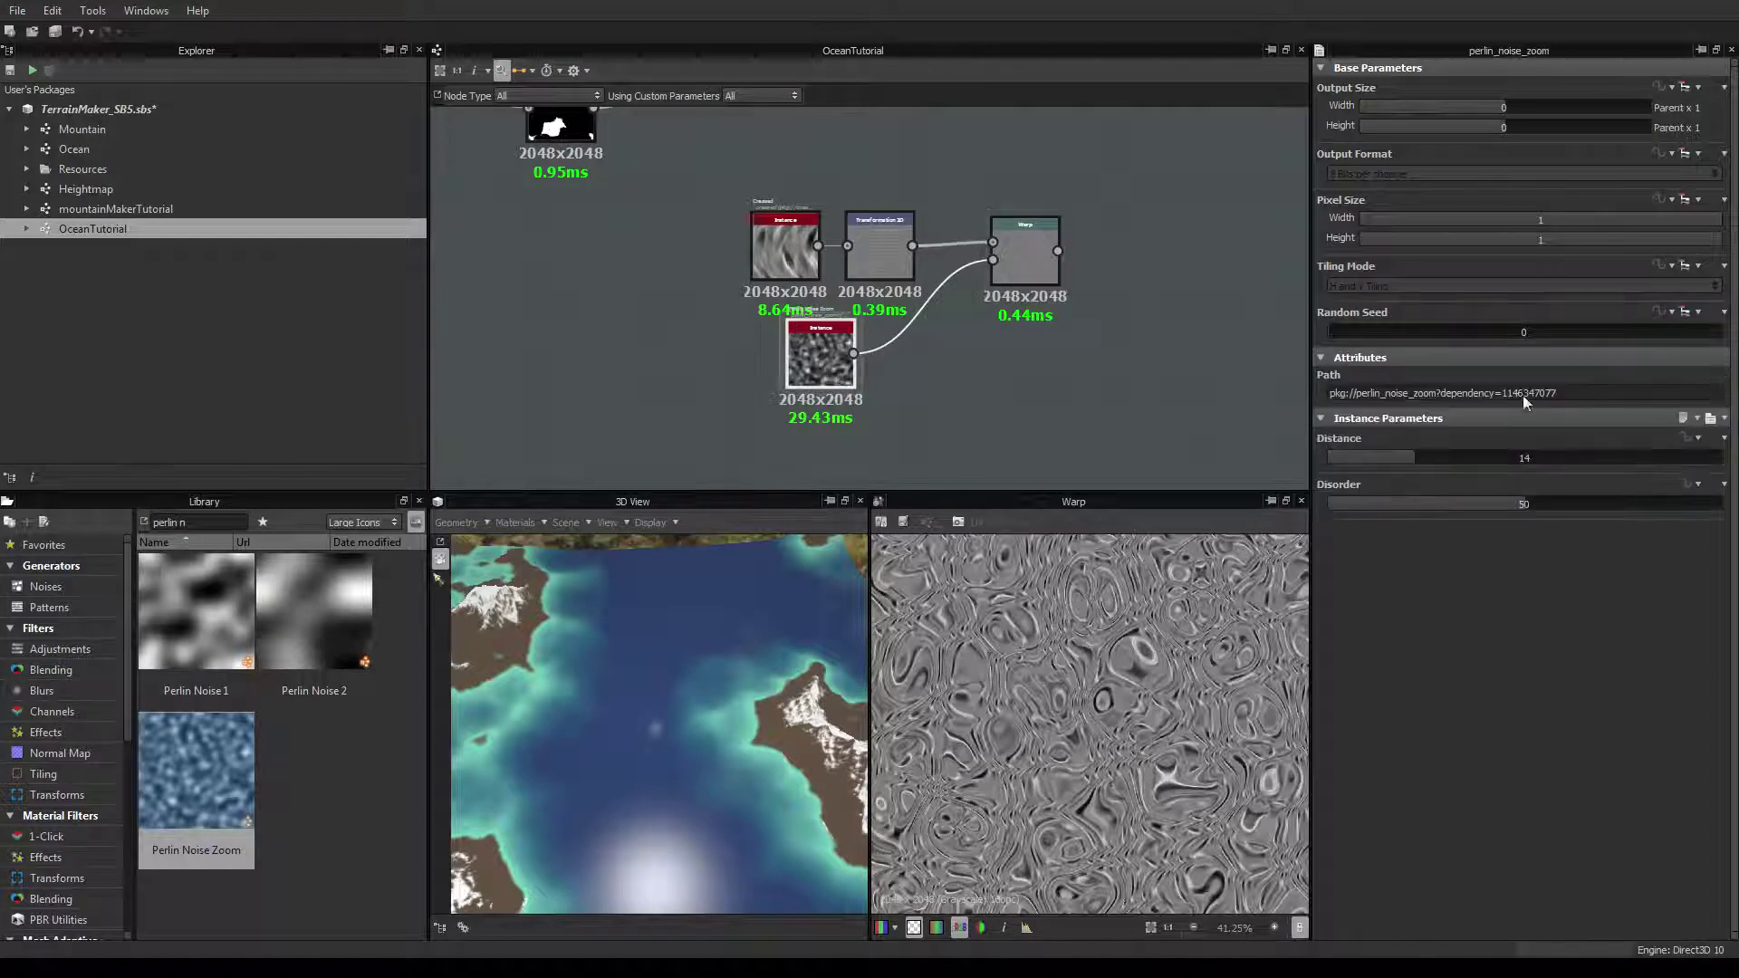
{"action": "scroll", "coordinate": [1087, 317], "scroll_direction": "down", "scroll_amount": 4}
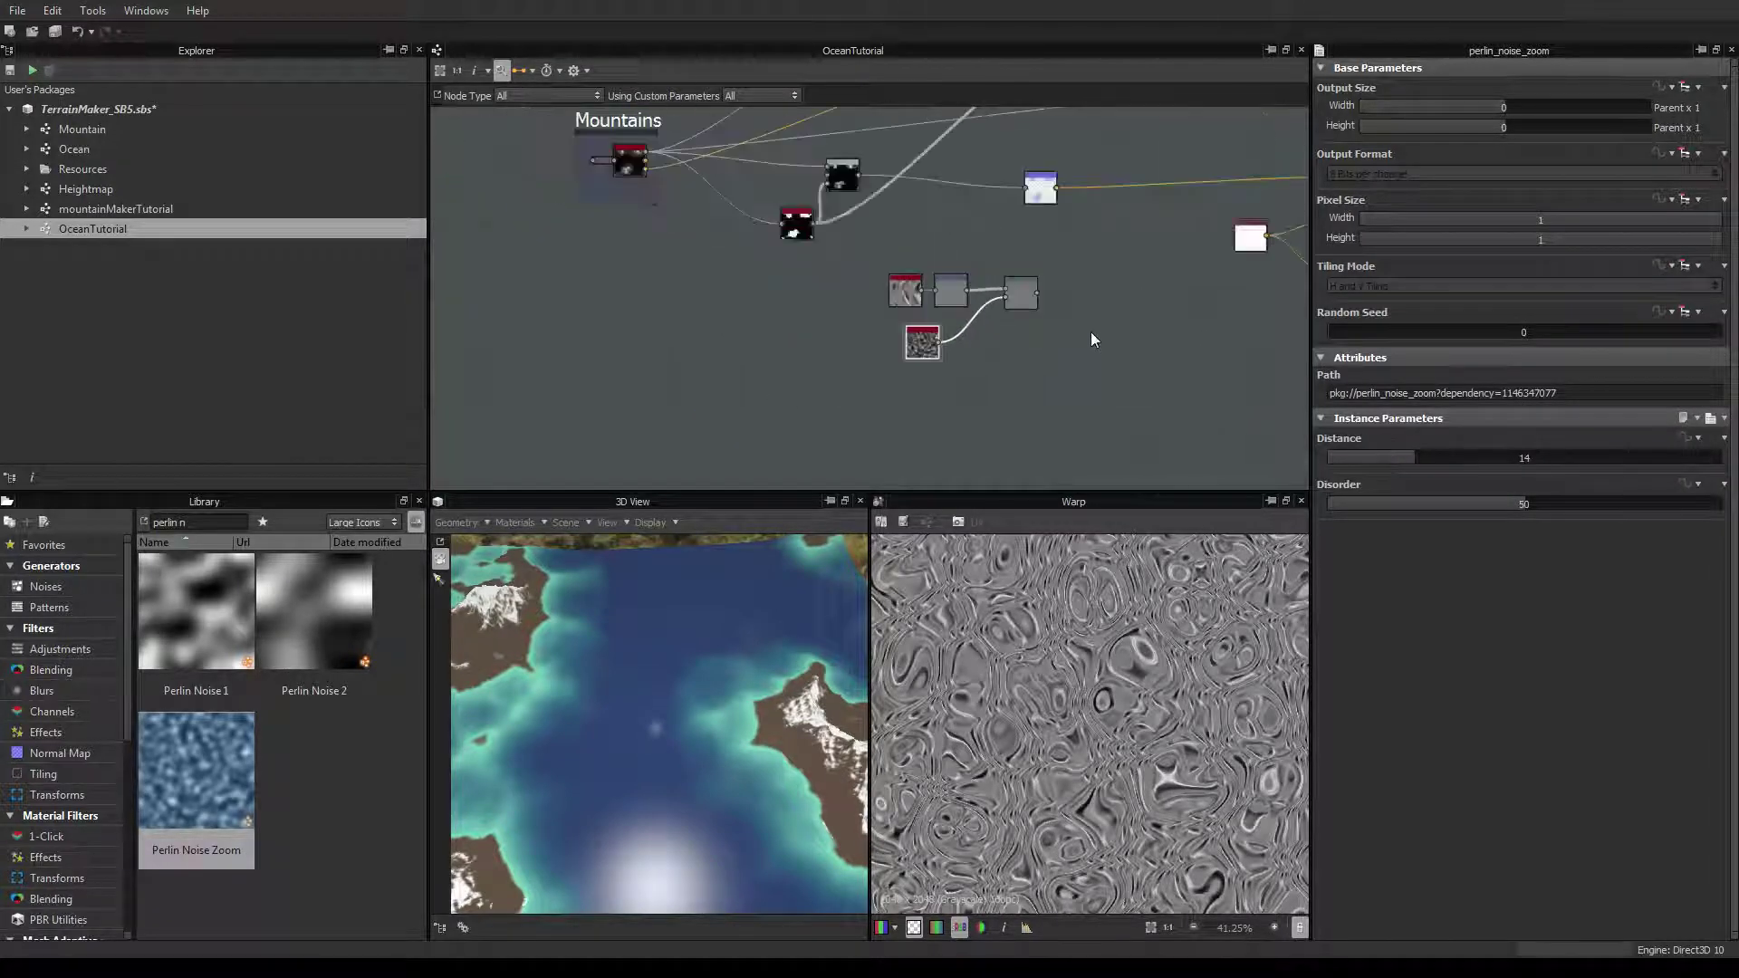
{"action": "scroll", "coordinate": [1090, 332], "scroll_direction": "up", "scroll_amount": 3}
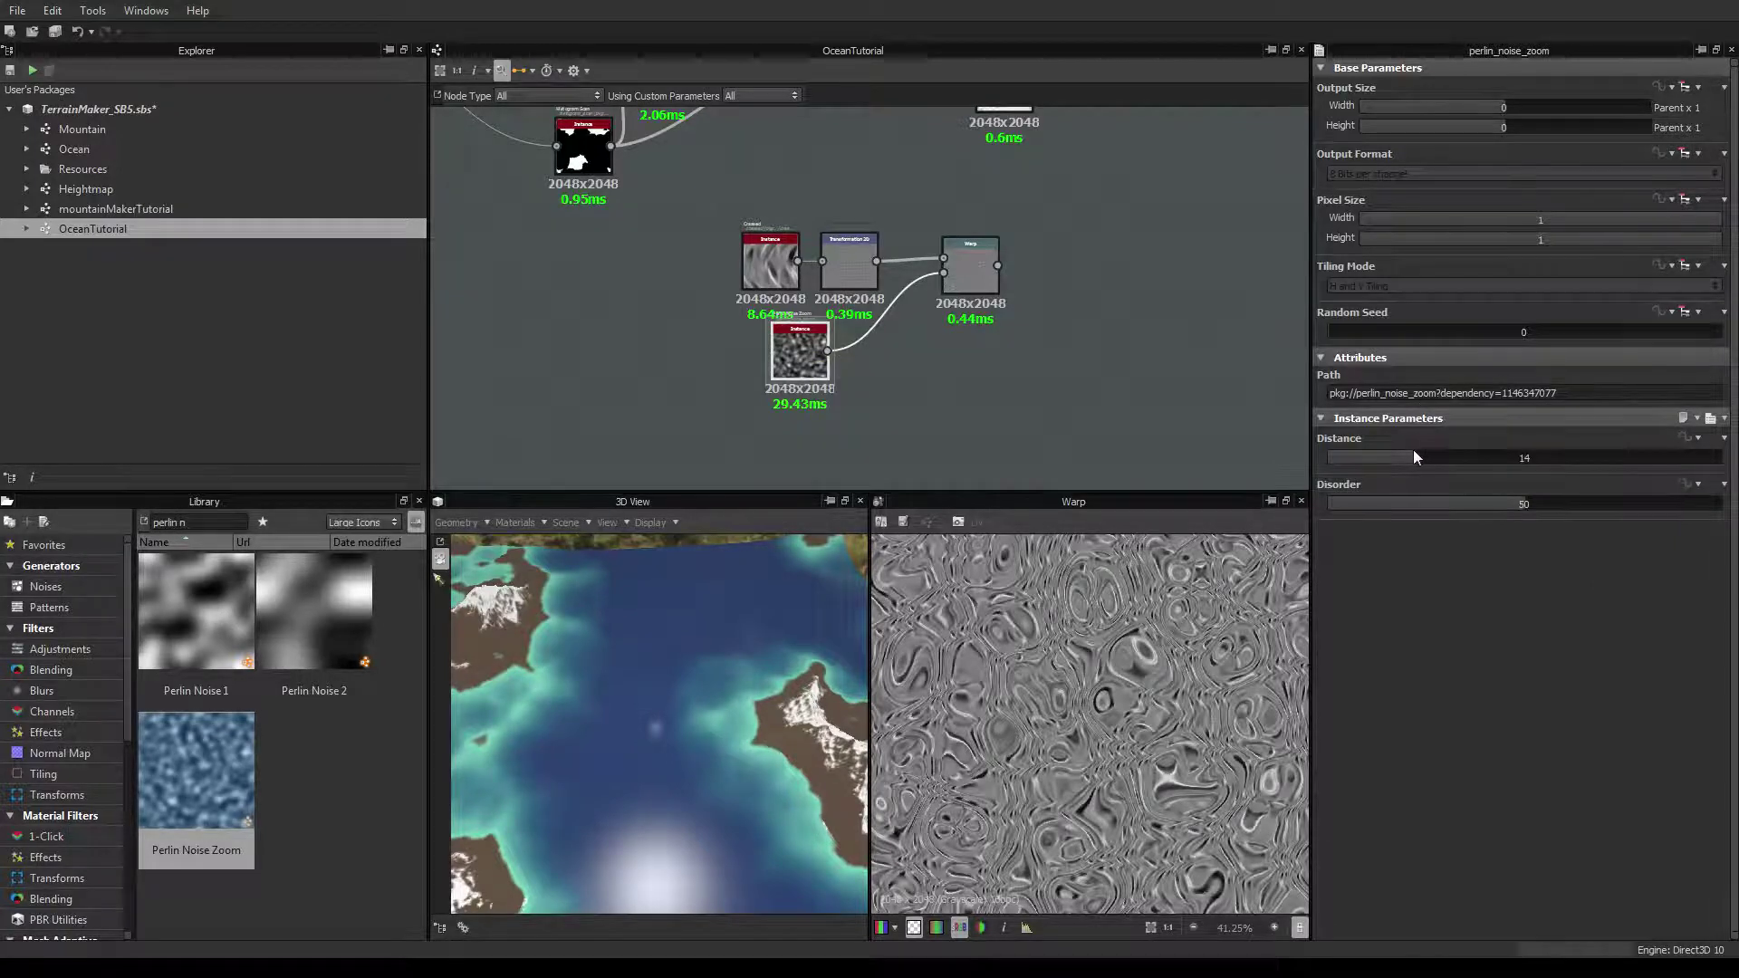
{"action": "left_click_drag", "start_coordinate": [1415, 457], "coordinate": [1465, 452]}
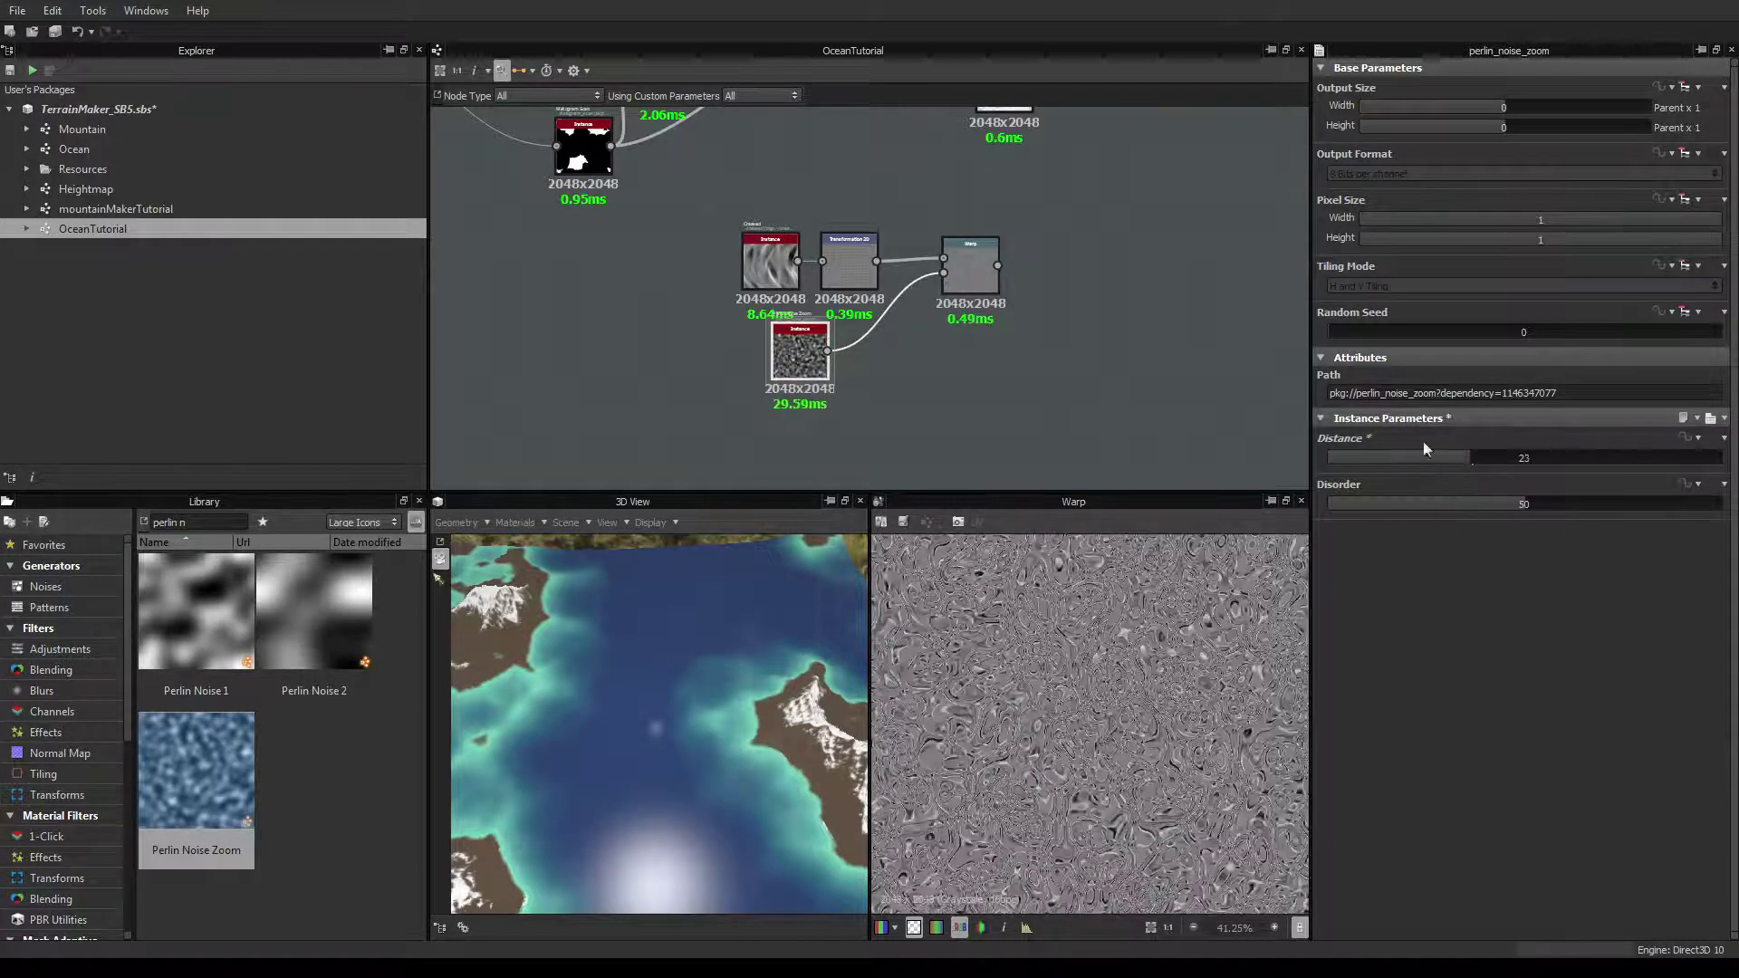
Preview the Normal node's map in the 2D view with the transparency display turned off, keeping the node in line with the Blend
{"action": "scroll", "coordinate": [999, 394], "scroll_direction": "down", "scroll_amount": 3}
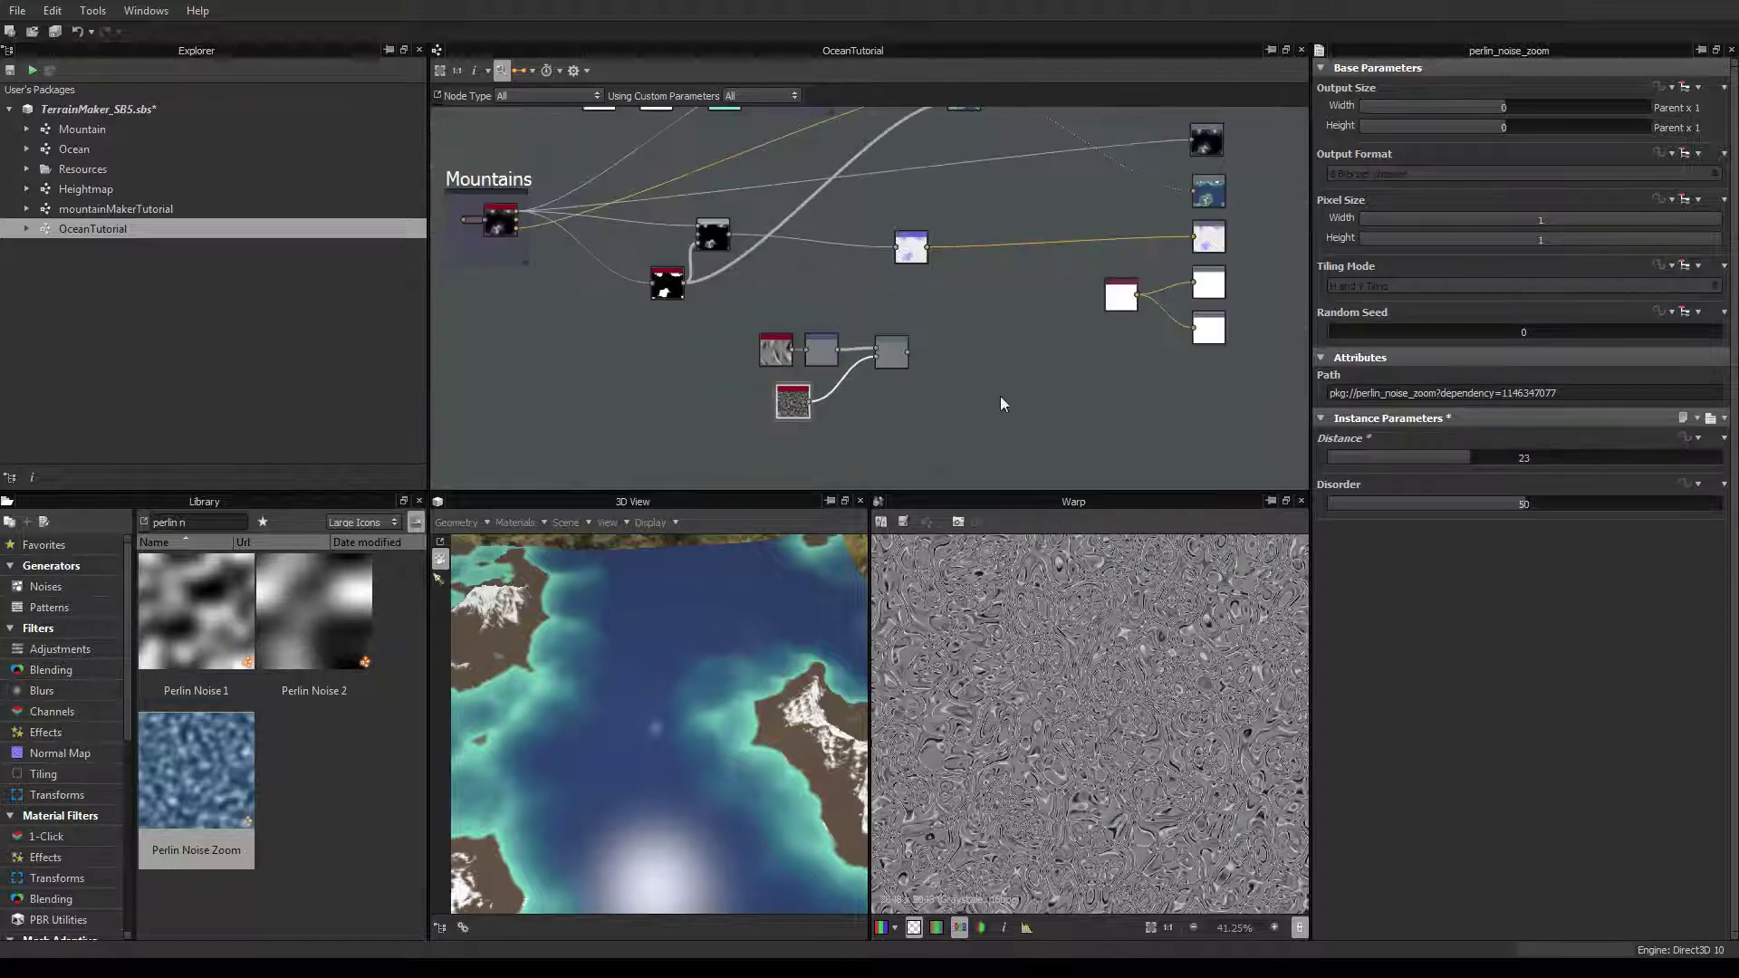
{"action": "scroll", "coordinate": [1000, 394], "scroll_direction": "up", "scroll_amount": 2}
{"action": "middle_click_drag", "start_coordinate": [1000, 394], "coordinate": [955, 353]}
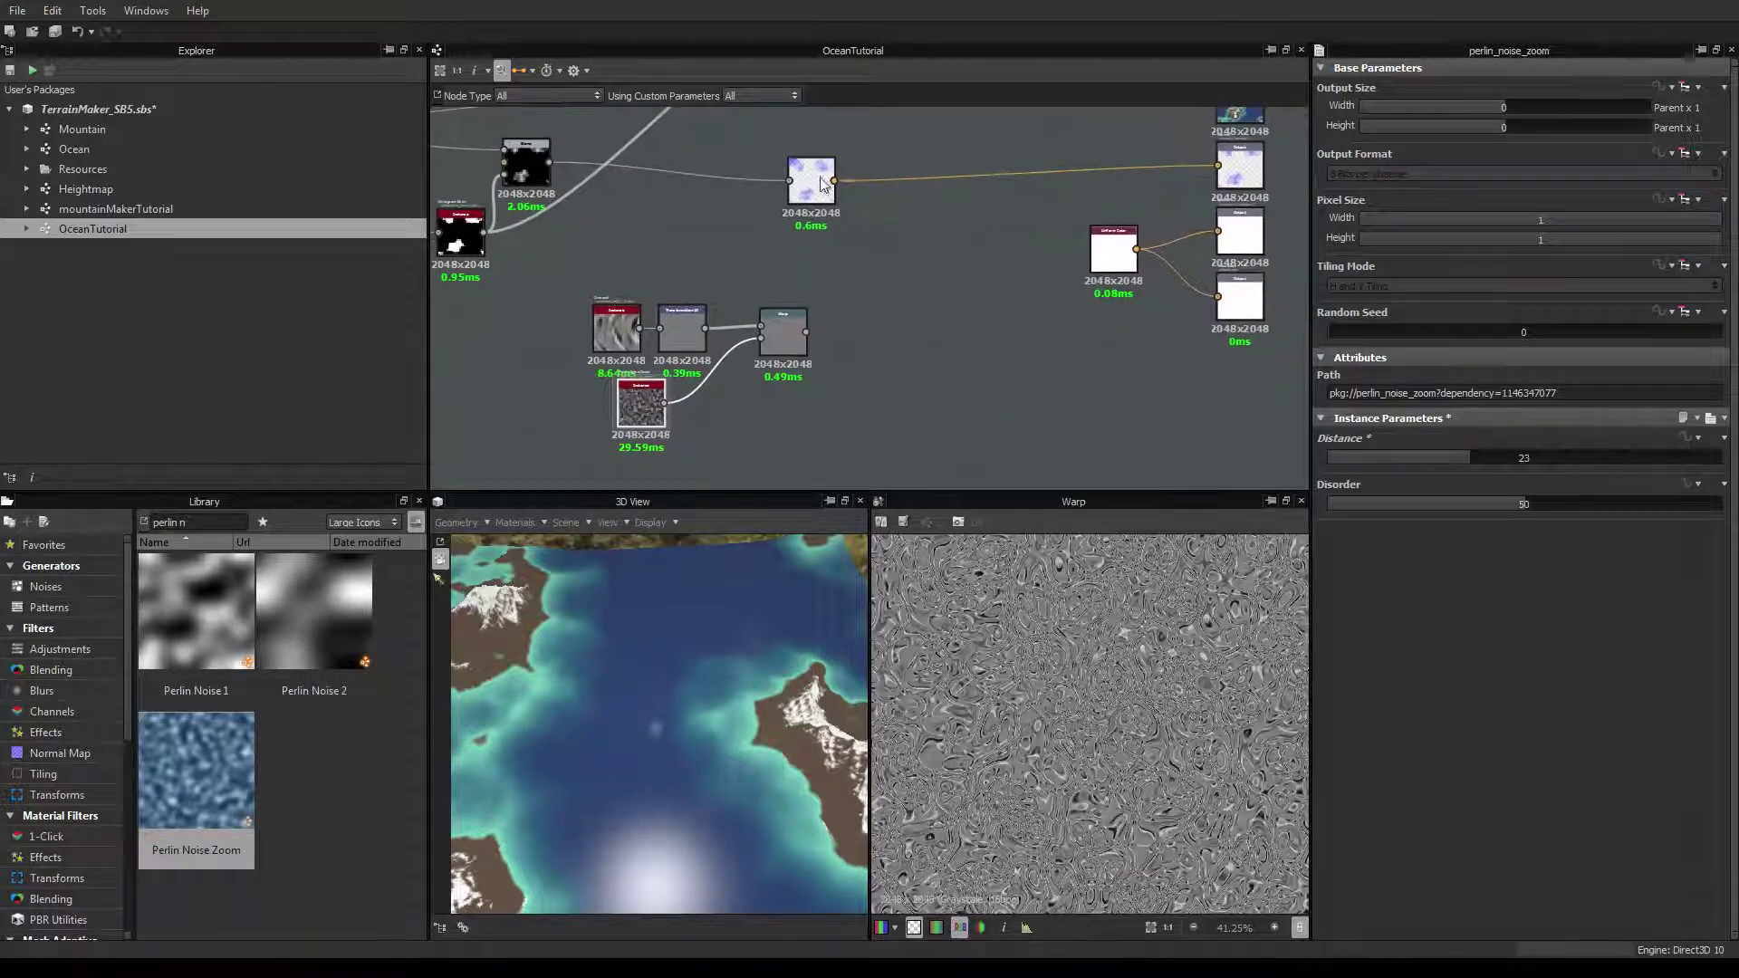
{"action": "left_click_drag", "start_coordinate": [821, 184], "coordinate": [881, 280]}
{"action": "double_click", "coordinate": [881, 276]}
{"action": "scroll", "coordinate": [1068, 621], "scroll_direction": "down", "scroll_amount": 3}
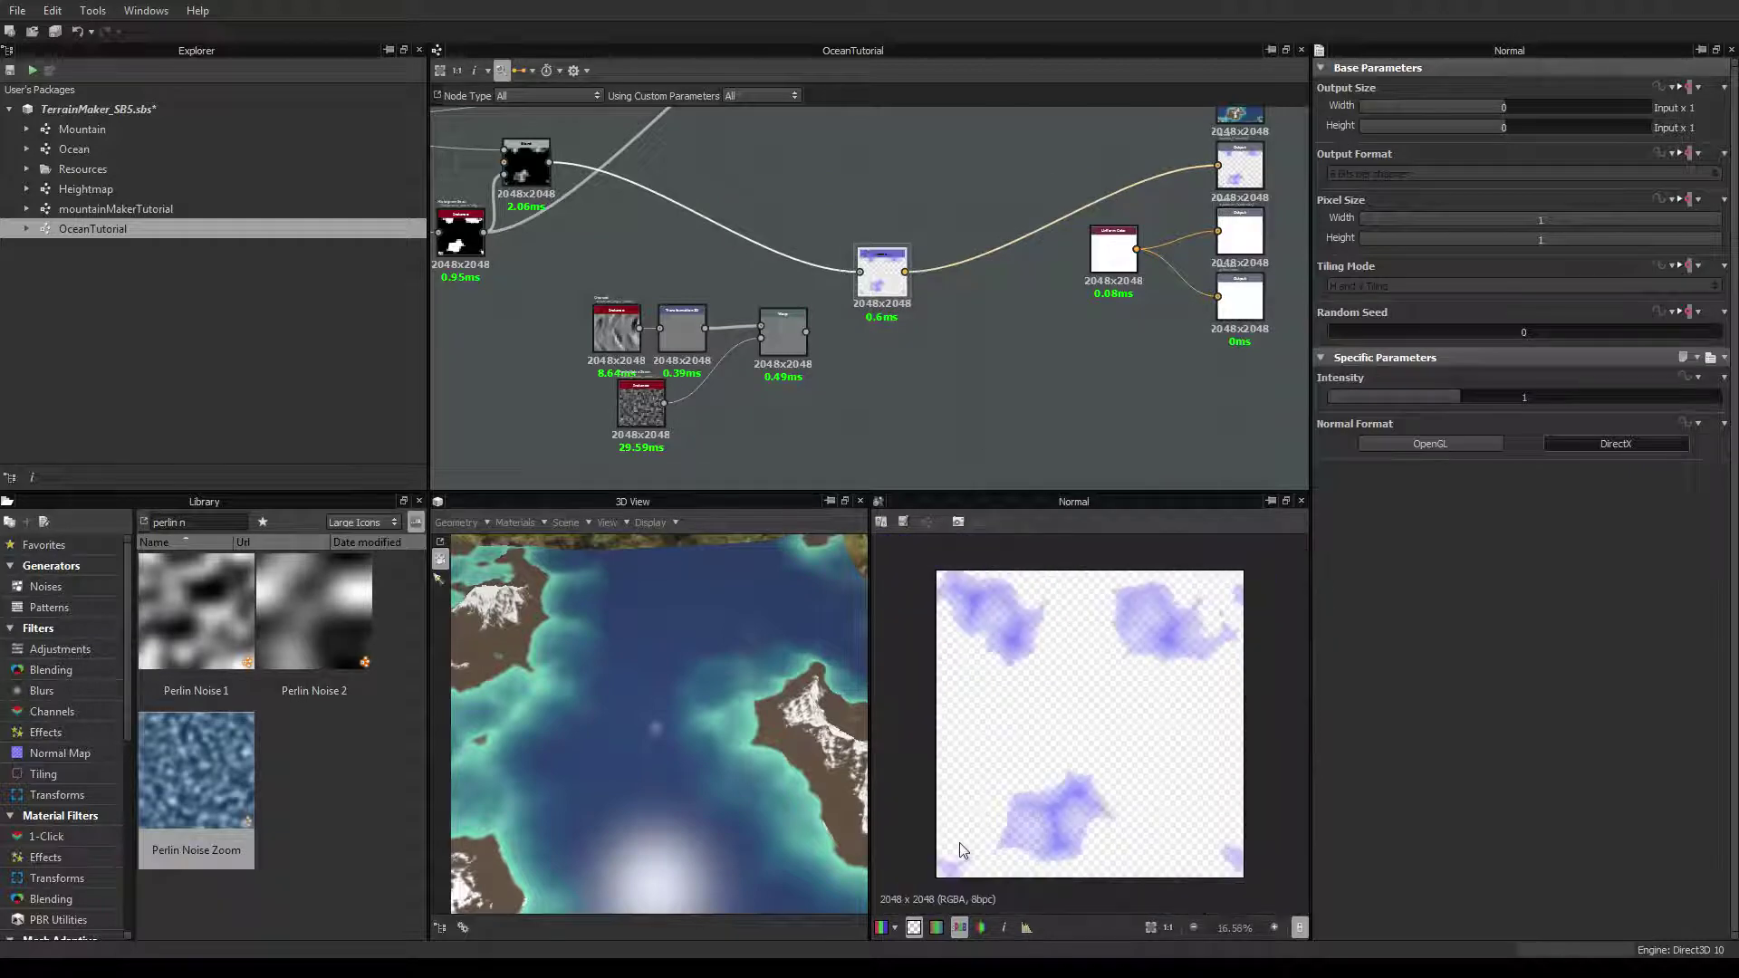
{"action": "left_click", "coordinate": [914, 927]}
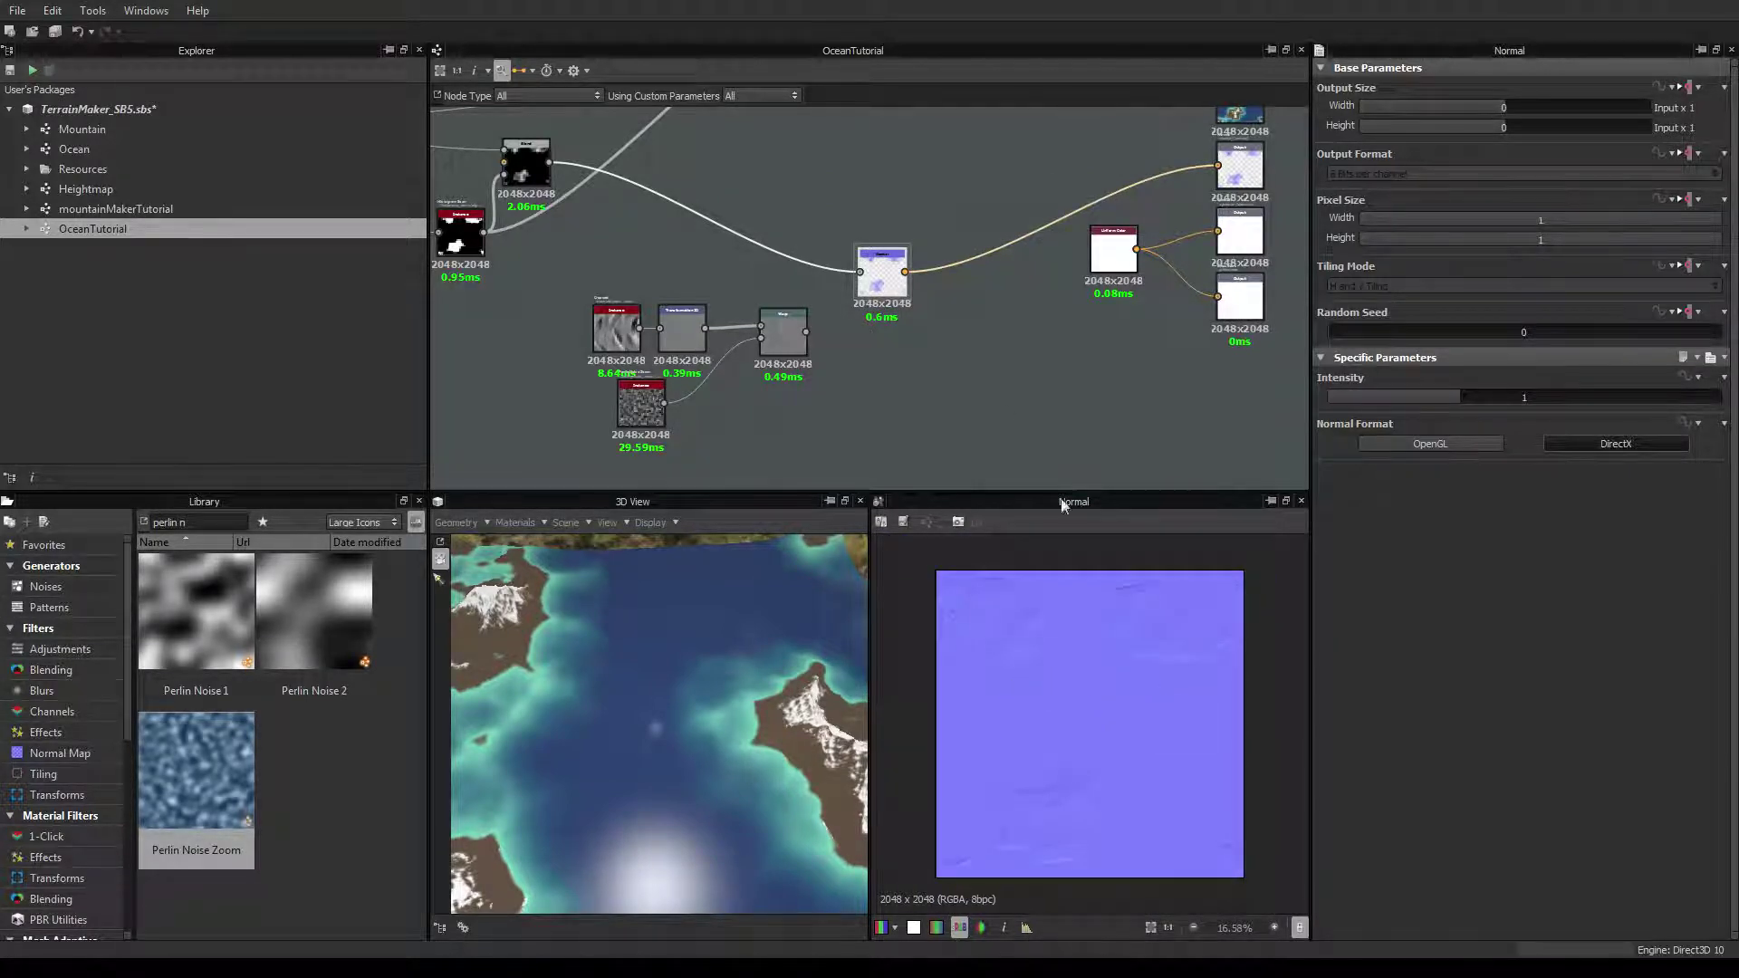
{"action": "left_click_drag", "start_coordinate": [881, 270], "coordinate": [812, 184]}
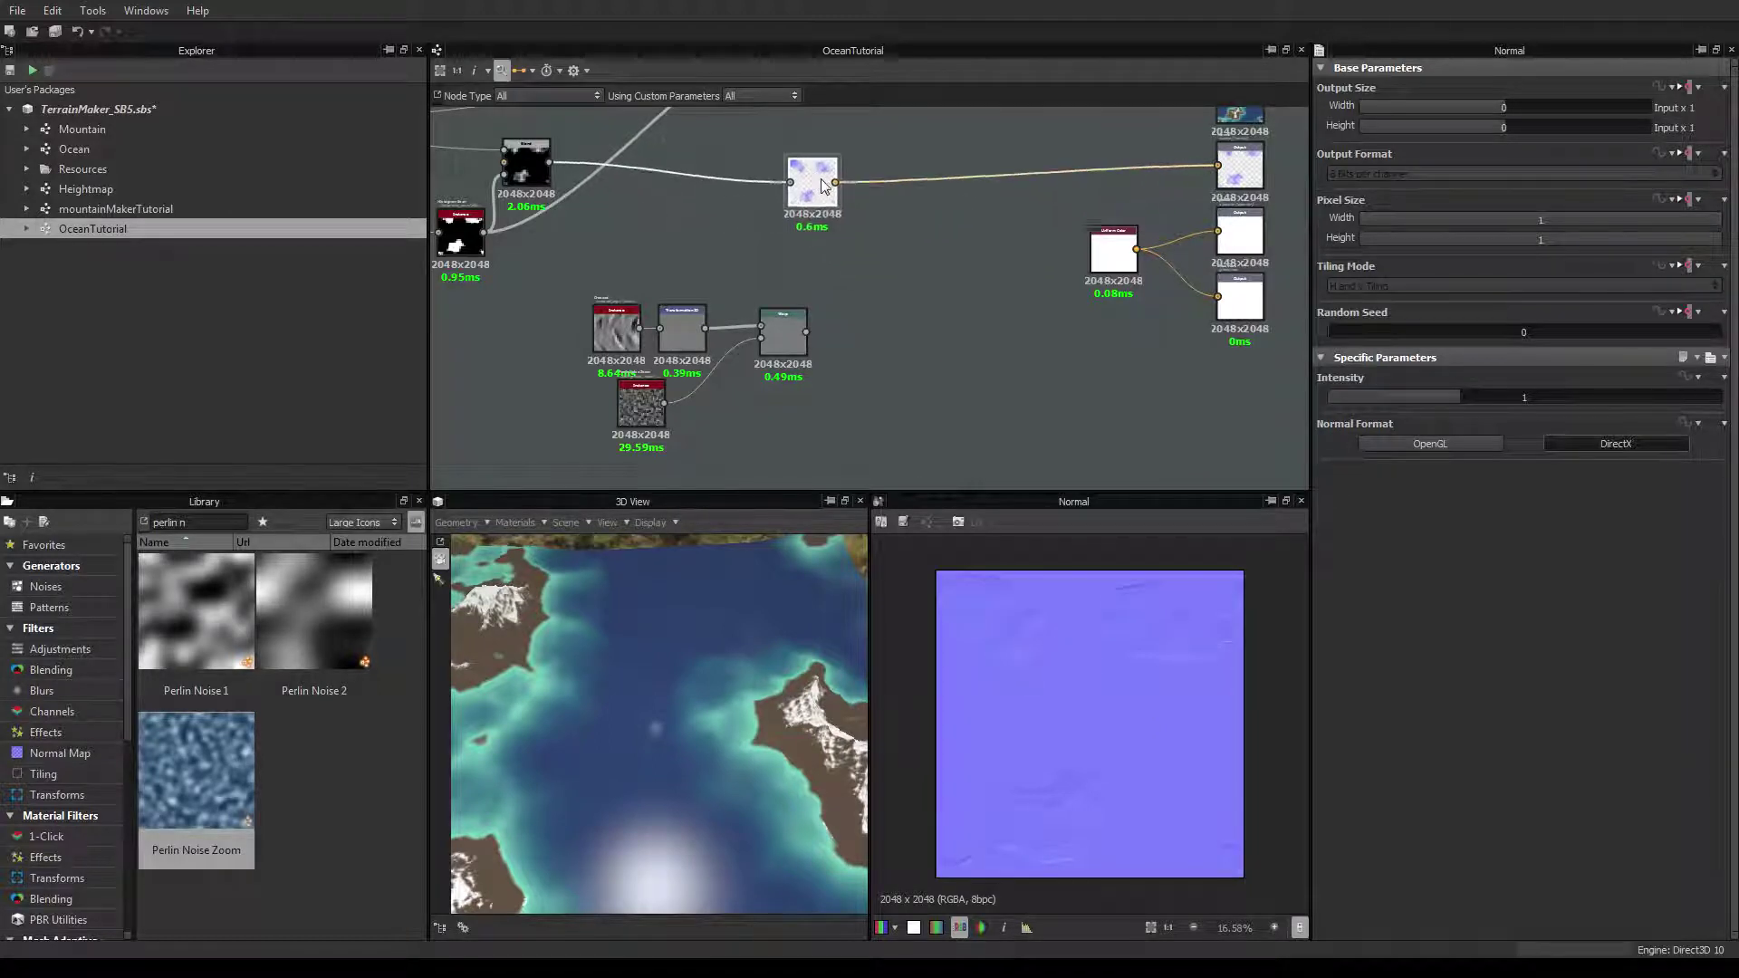
Shift the wave nodes down and to the left, and place the Normal node beside the Warp
{"action": "left_click_drag", "start_coordinate": [570, 277], "coordinate": [924, 475]}
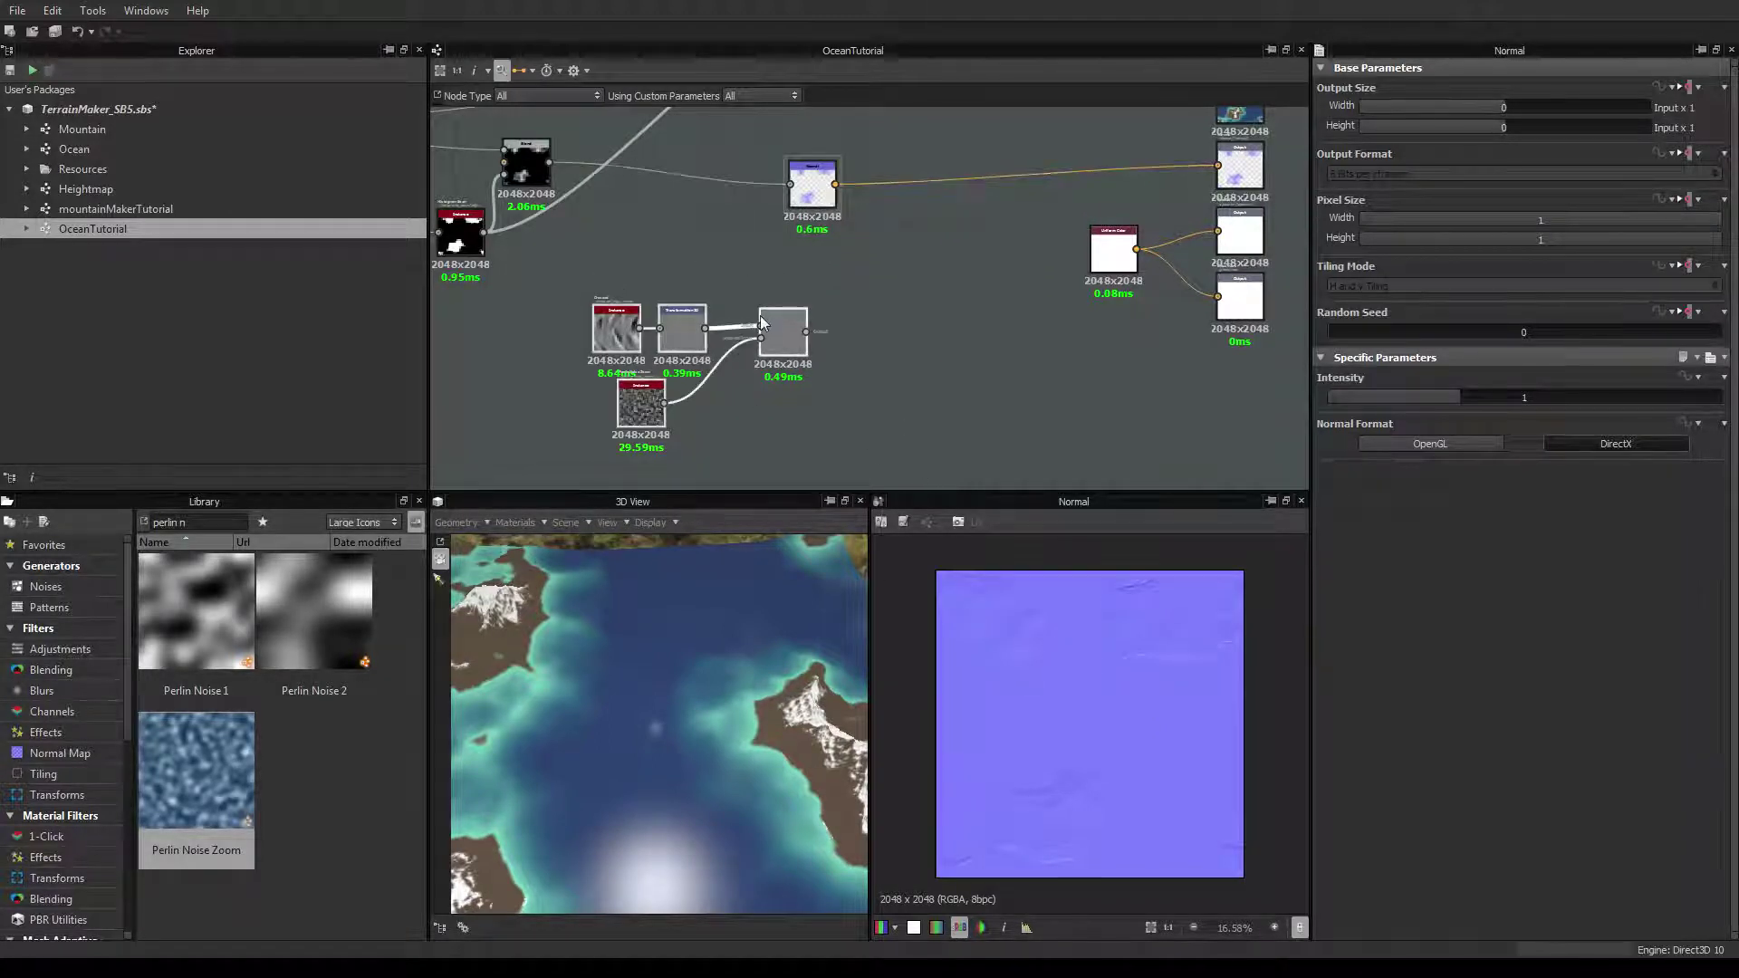
{"action": "left_click_drag", "start_coordinate": [777, 333], "coordinate": [718, 359]}
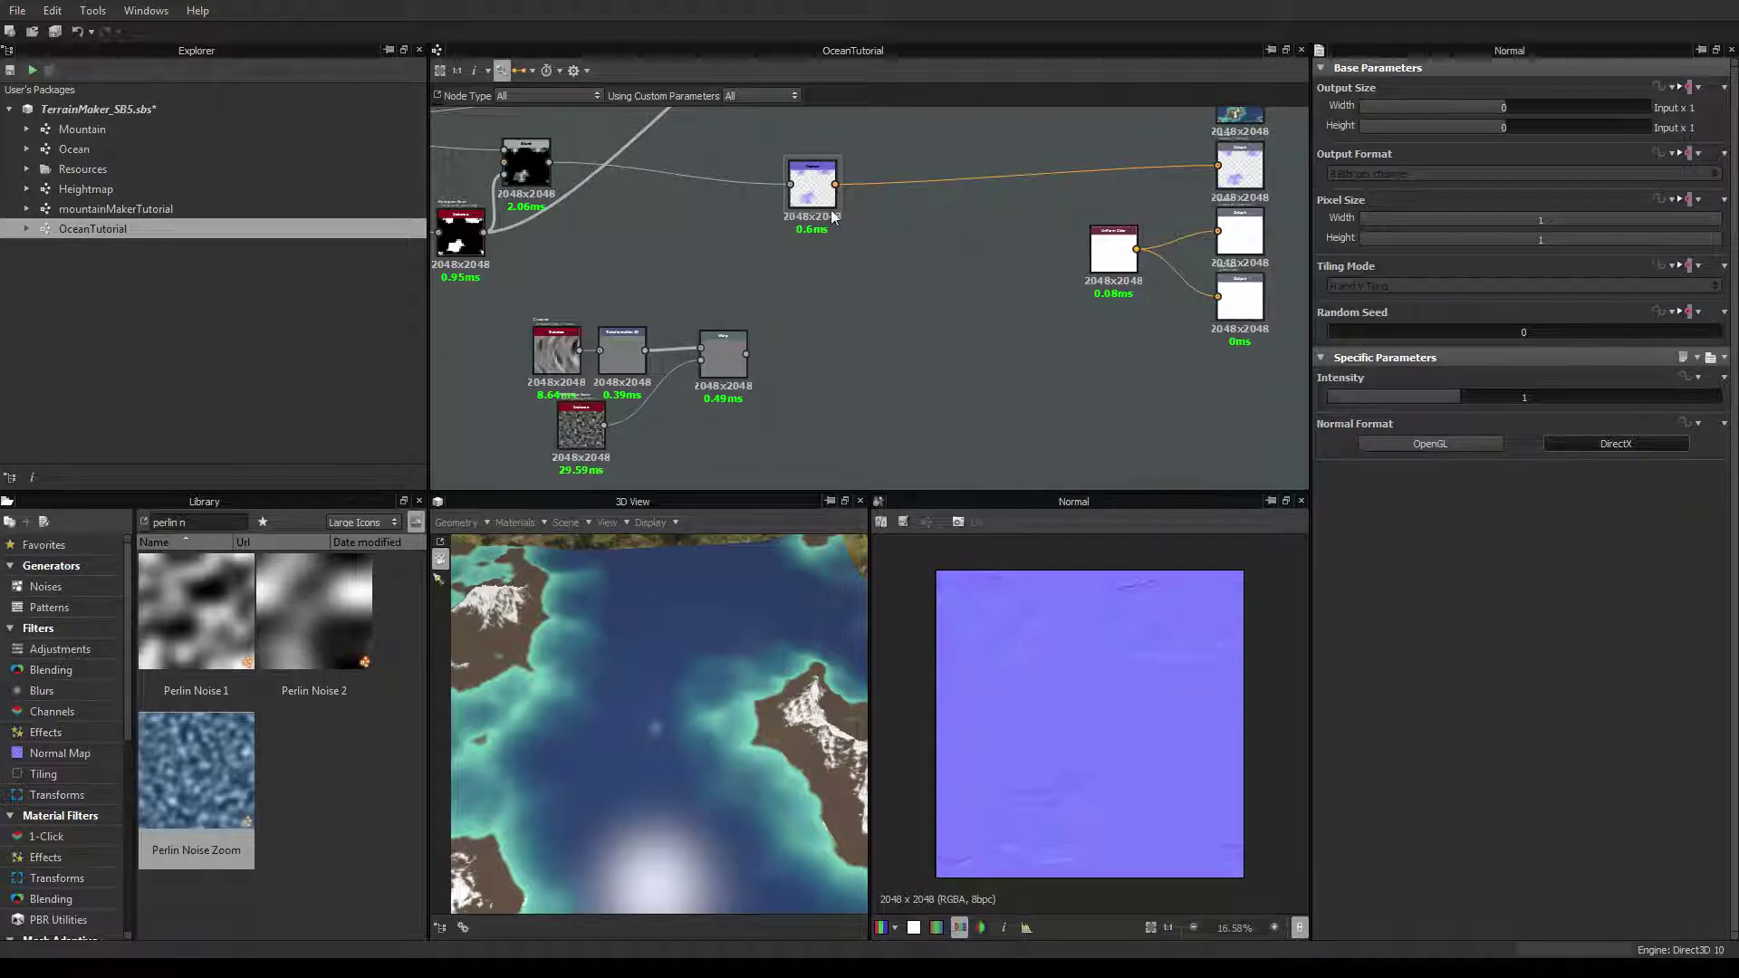
{"action": "left_click_drag", "start_coordinate": [818, 206], "coordinate": [854, 390]}
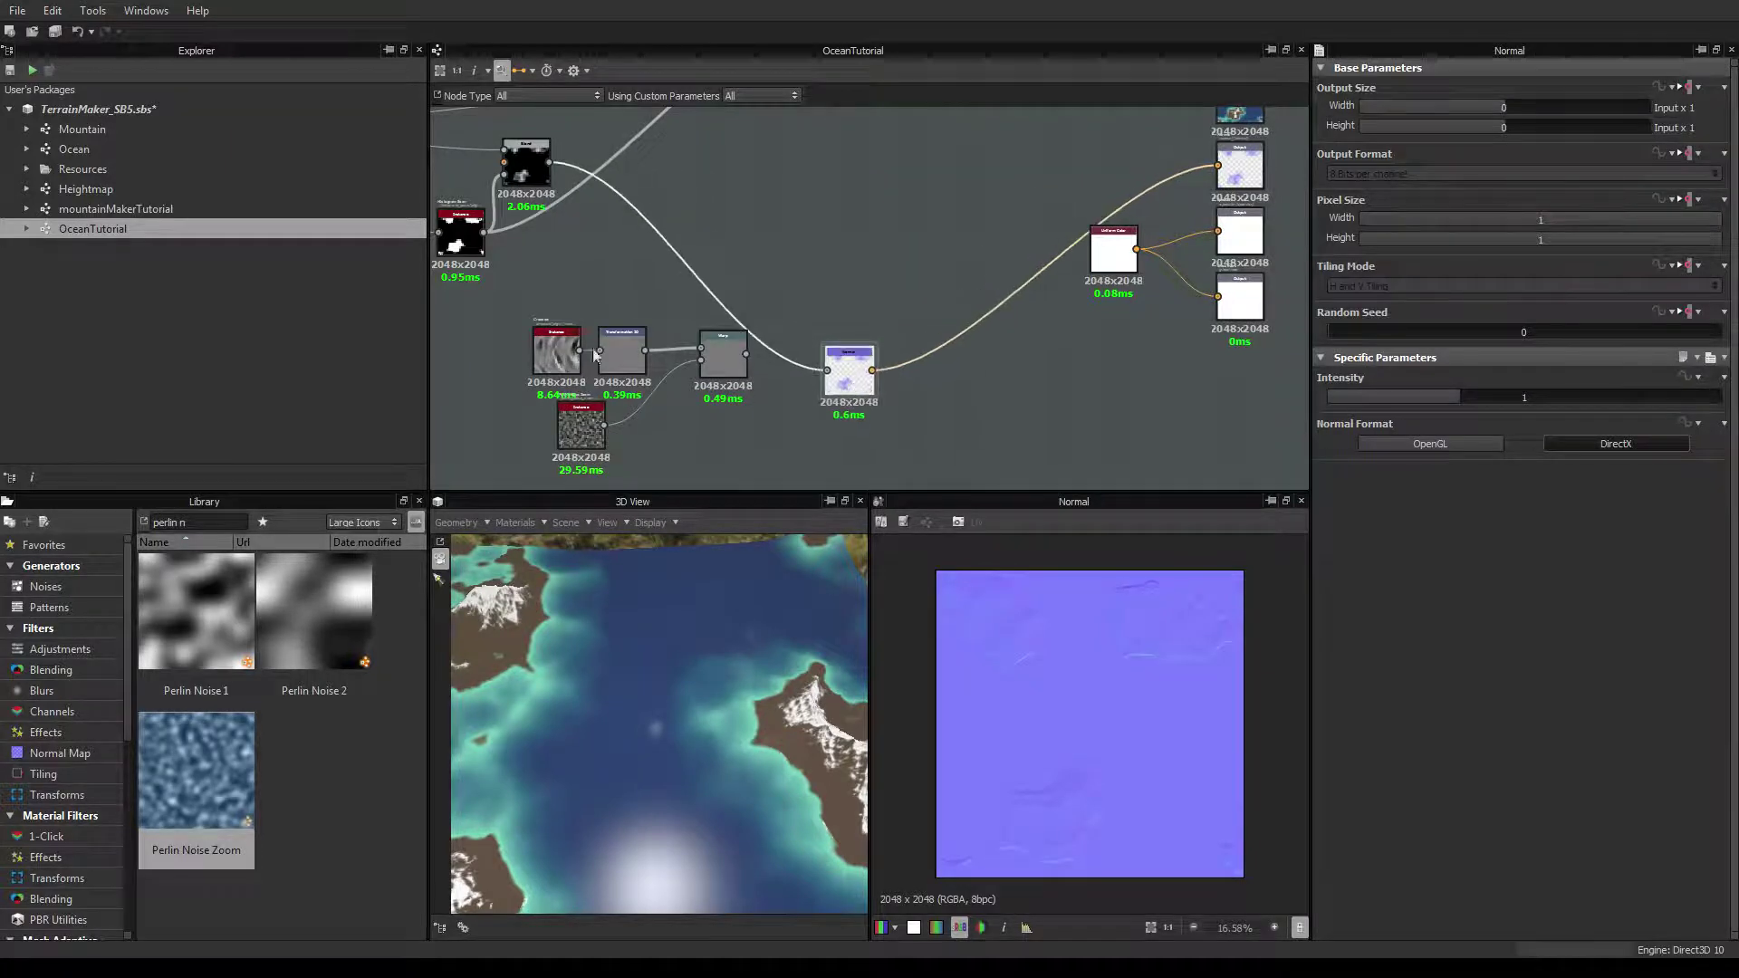
Try a Height Normal Blender from the Normal Map filters above the Normal node, and delete it from the graph
{"action": "left_click", "coordinate": [887, 260]}
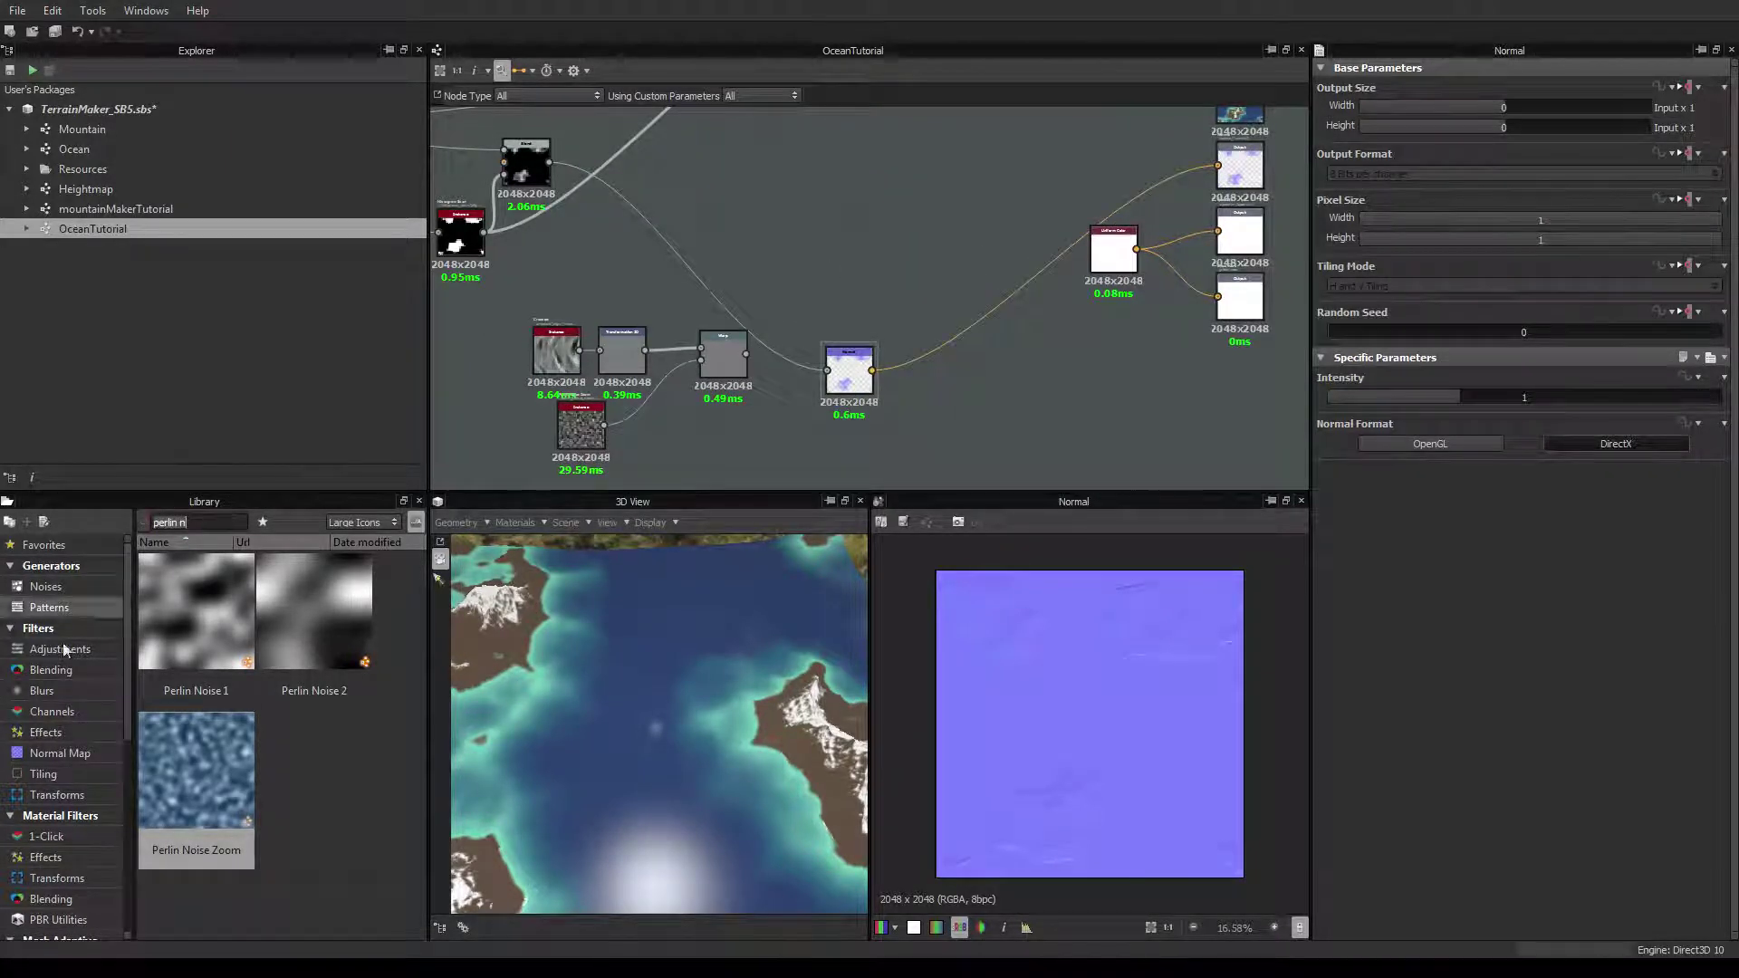
{"action": "left_click", "coordinate": [39, 756]}
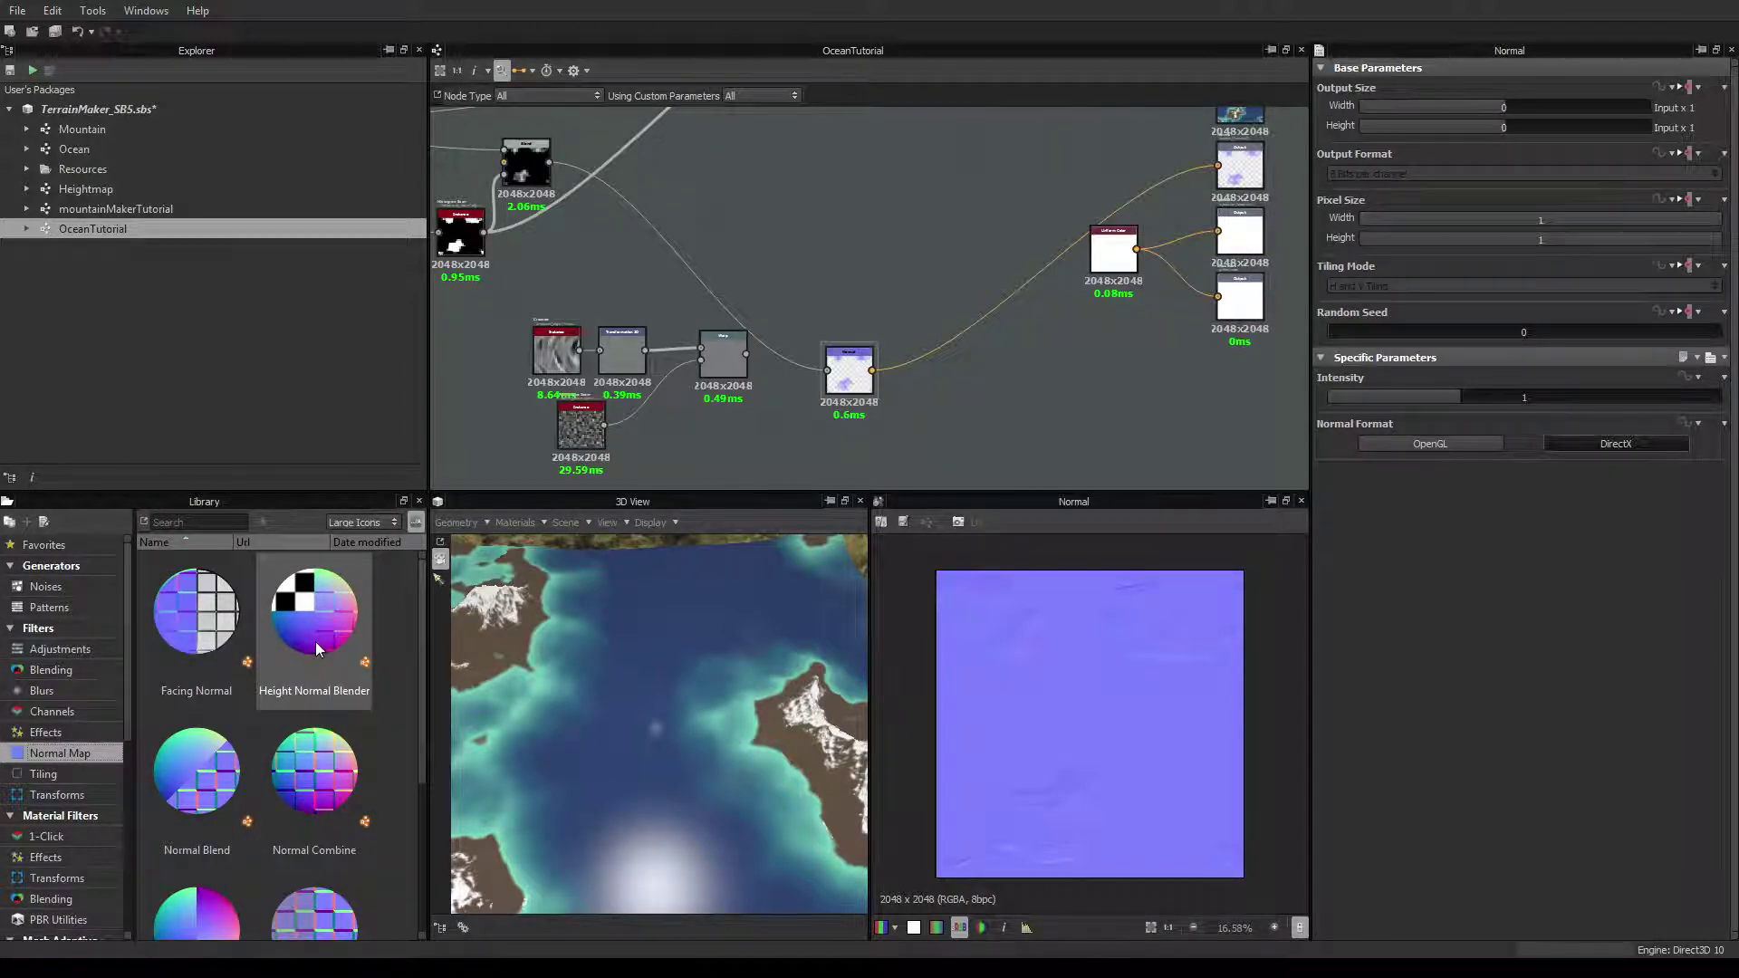
{"action": "left_click_drag", "start_coordinate": [318, 612], "coordinate": [884, 237]}
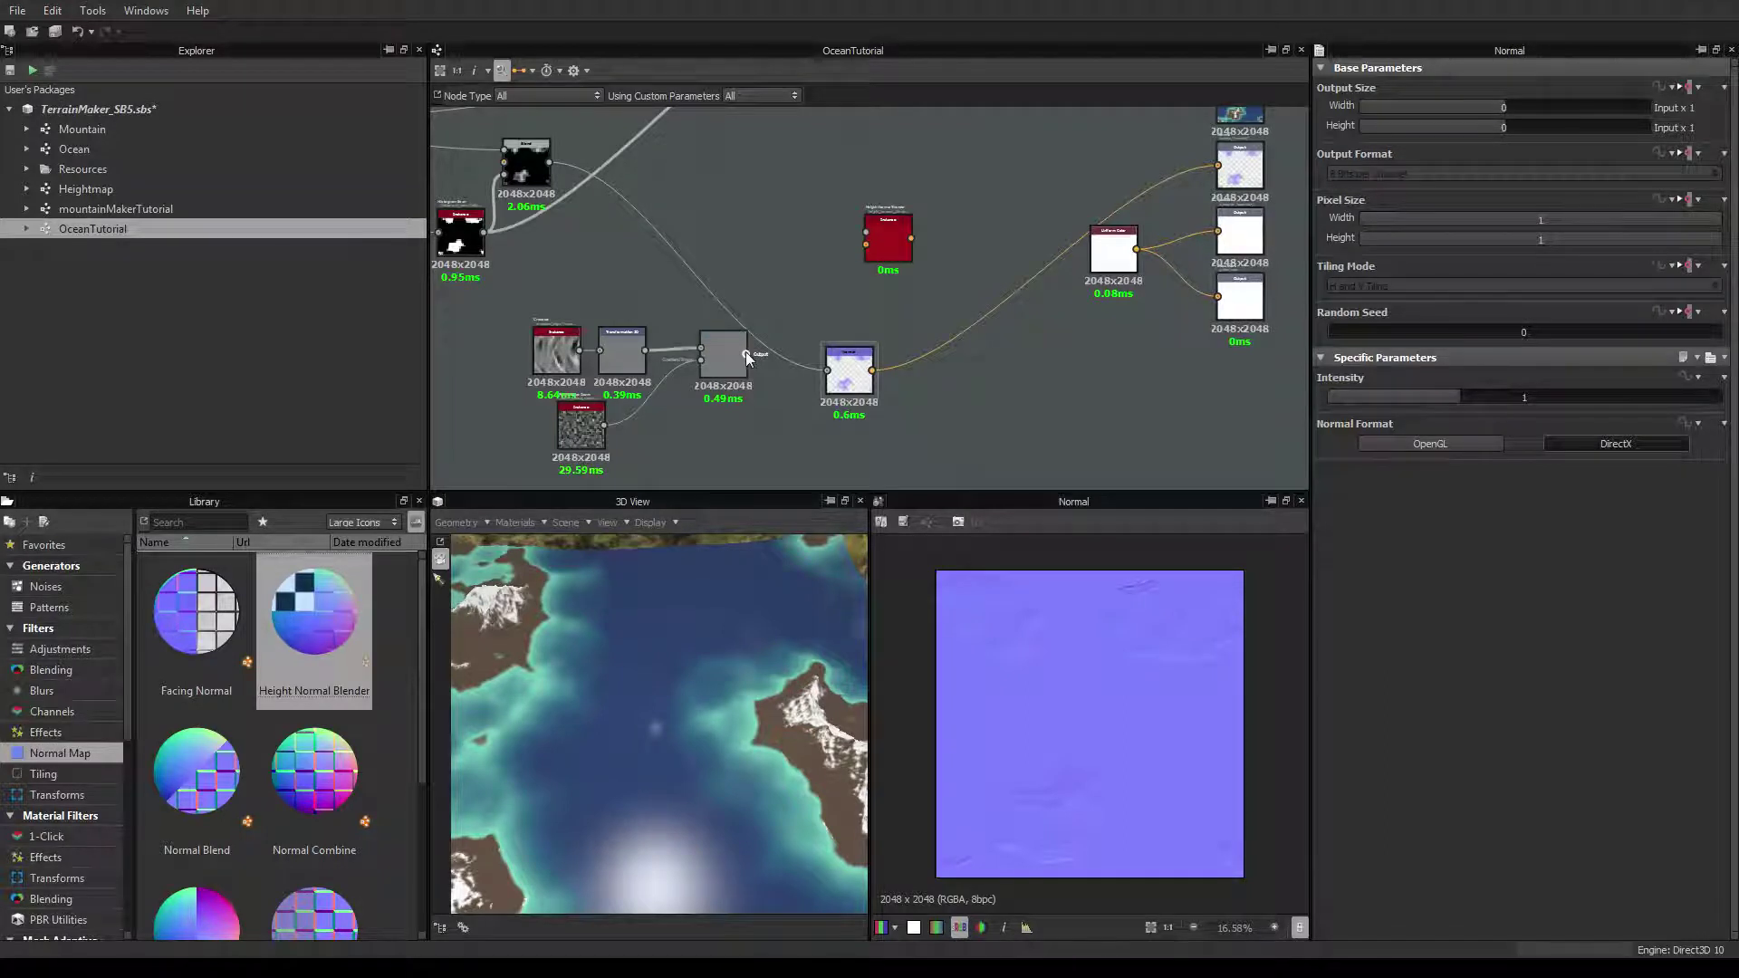
{"action": "left_click_drag", "start_coordinate": [880, 239], "coordinate": [858, 297]}
{"action": "scroll", "coordinate": [838, 301], "scroll_direction": "up", "scroll_amount": 2}
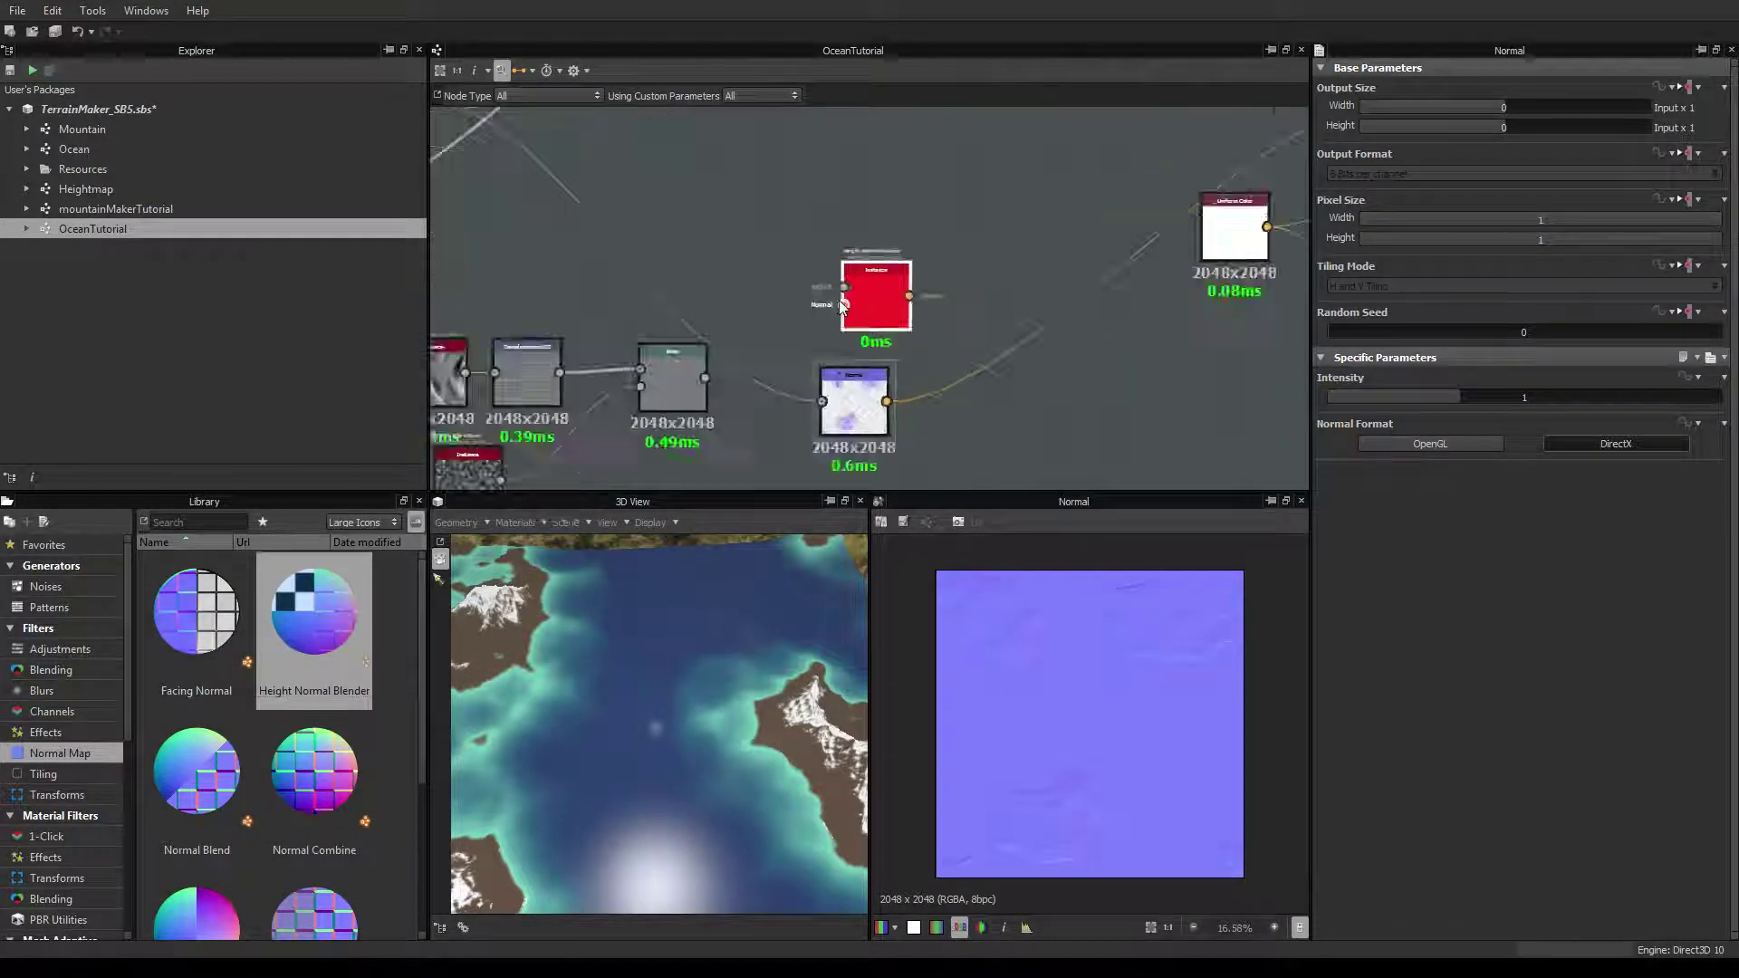
{"action": "left_click", "coordinate": [887, 288]}
{"action": "key", "text": "Delete"}
{"action": "scroll", "coordinate": [924, 246], "scroll_direction": "down", "scroll_amount": 2}
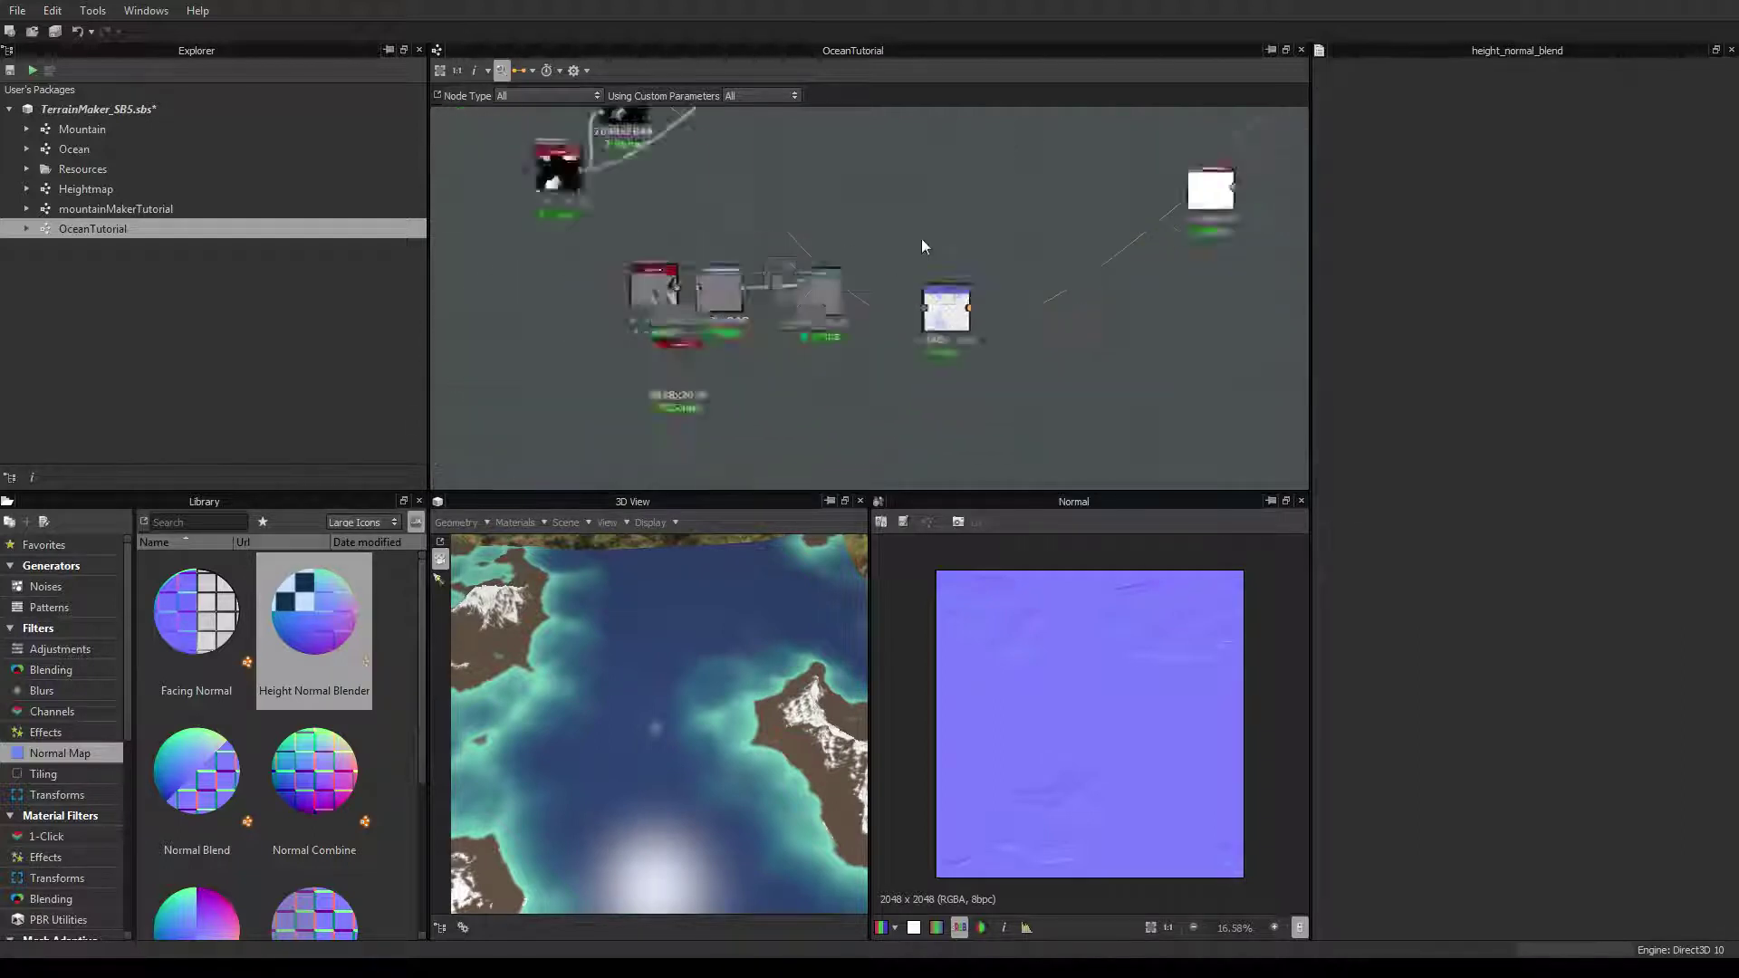
Move the Normal node back in line between the Blend and the Normal output, and preview the Blend in the 2D view
{"action": "left_click_drag", "start_coordinate": [936, 284], "coordinate": [906, 162]}
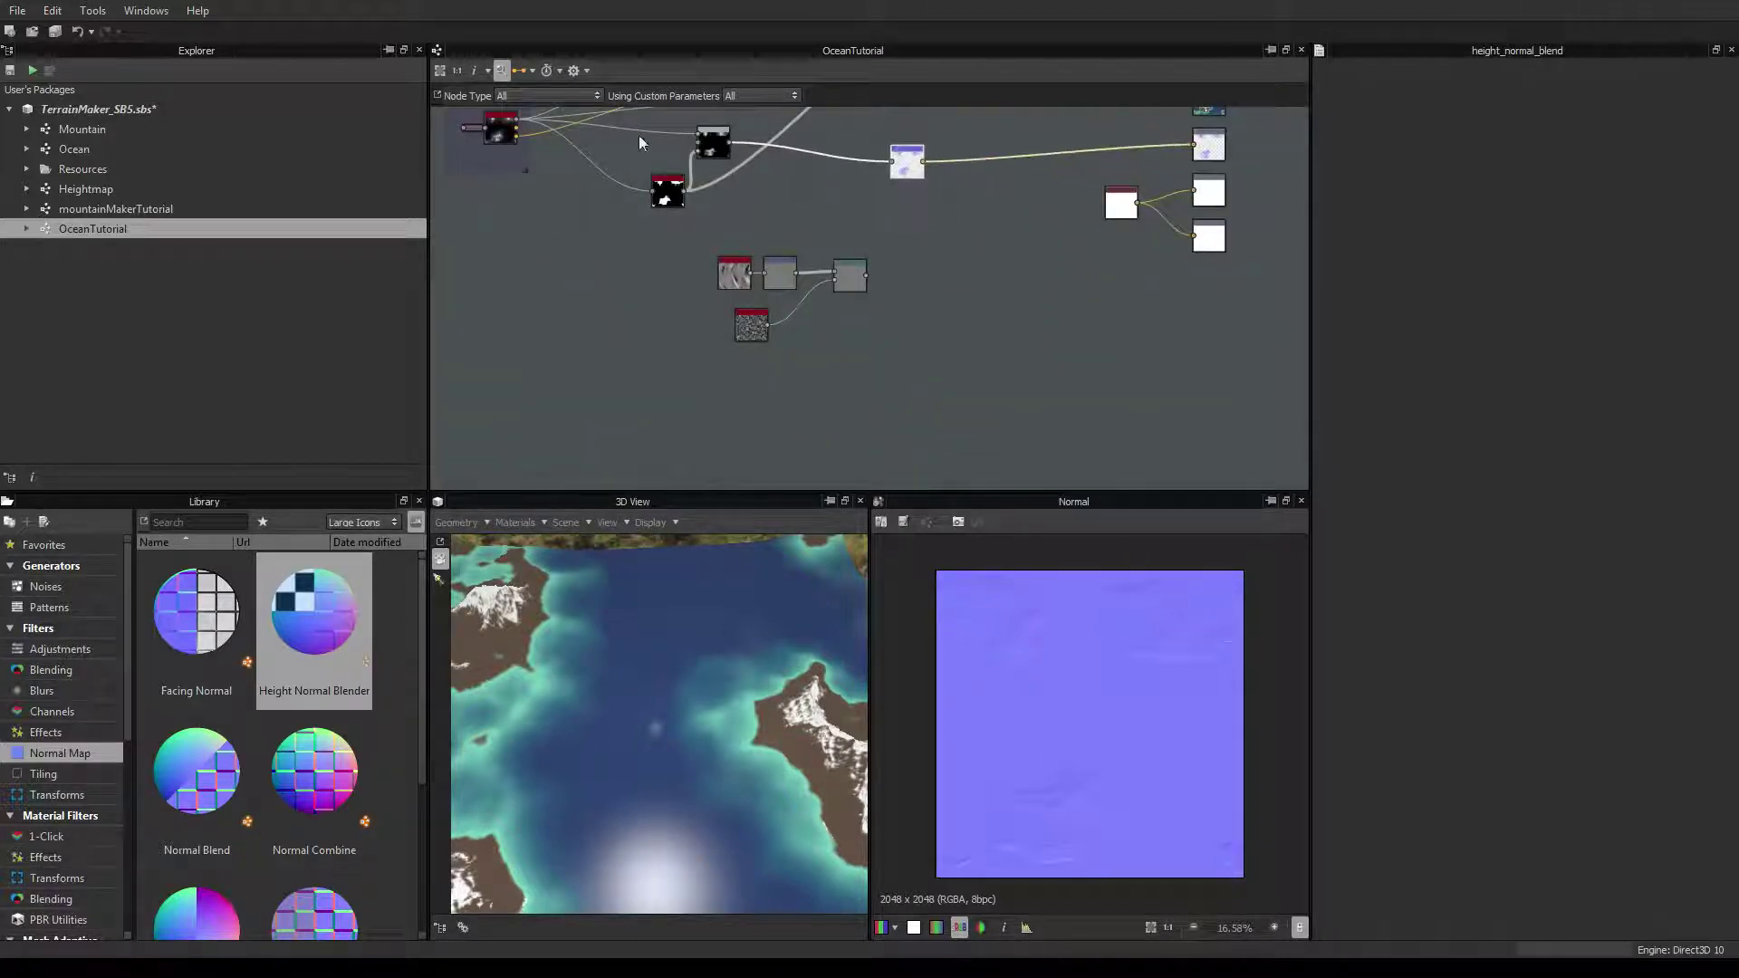
{"action": "double_click", "coordinate": [714, 142]}
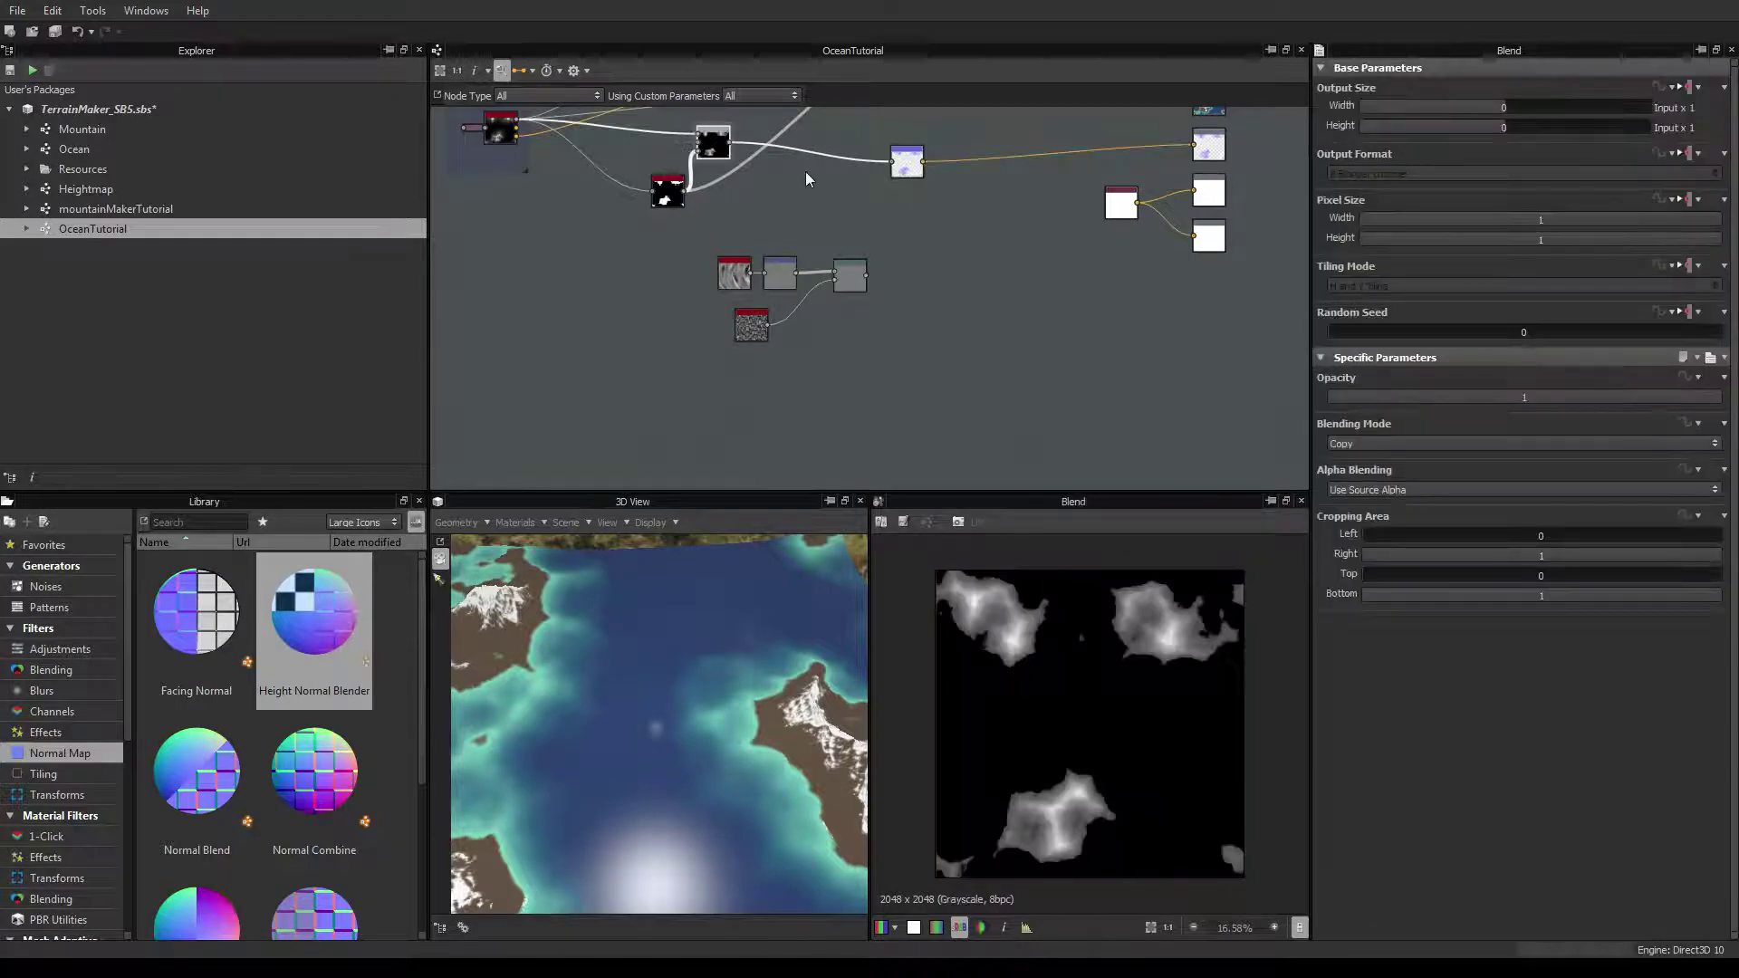
{"action": "scroll", "coordinate": [812, 172], "scroll_direction": "up", "scroll_amount": 2}
{"action": "scroll", "coordinate": [812, 171], "scroll_direction": "down", "scroll_amount": 2}
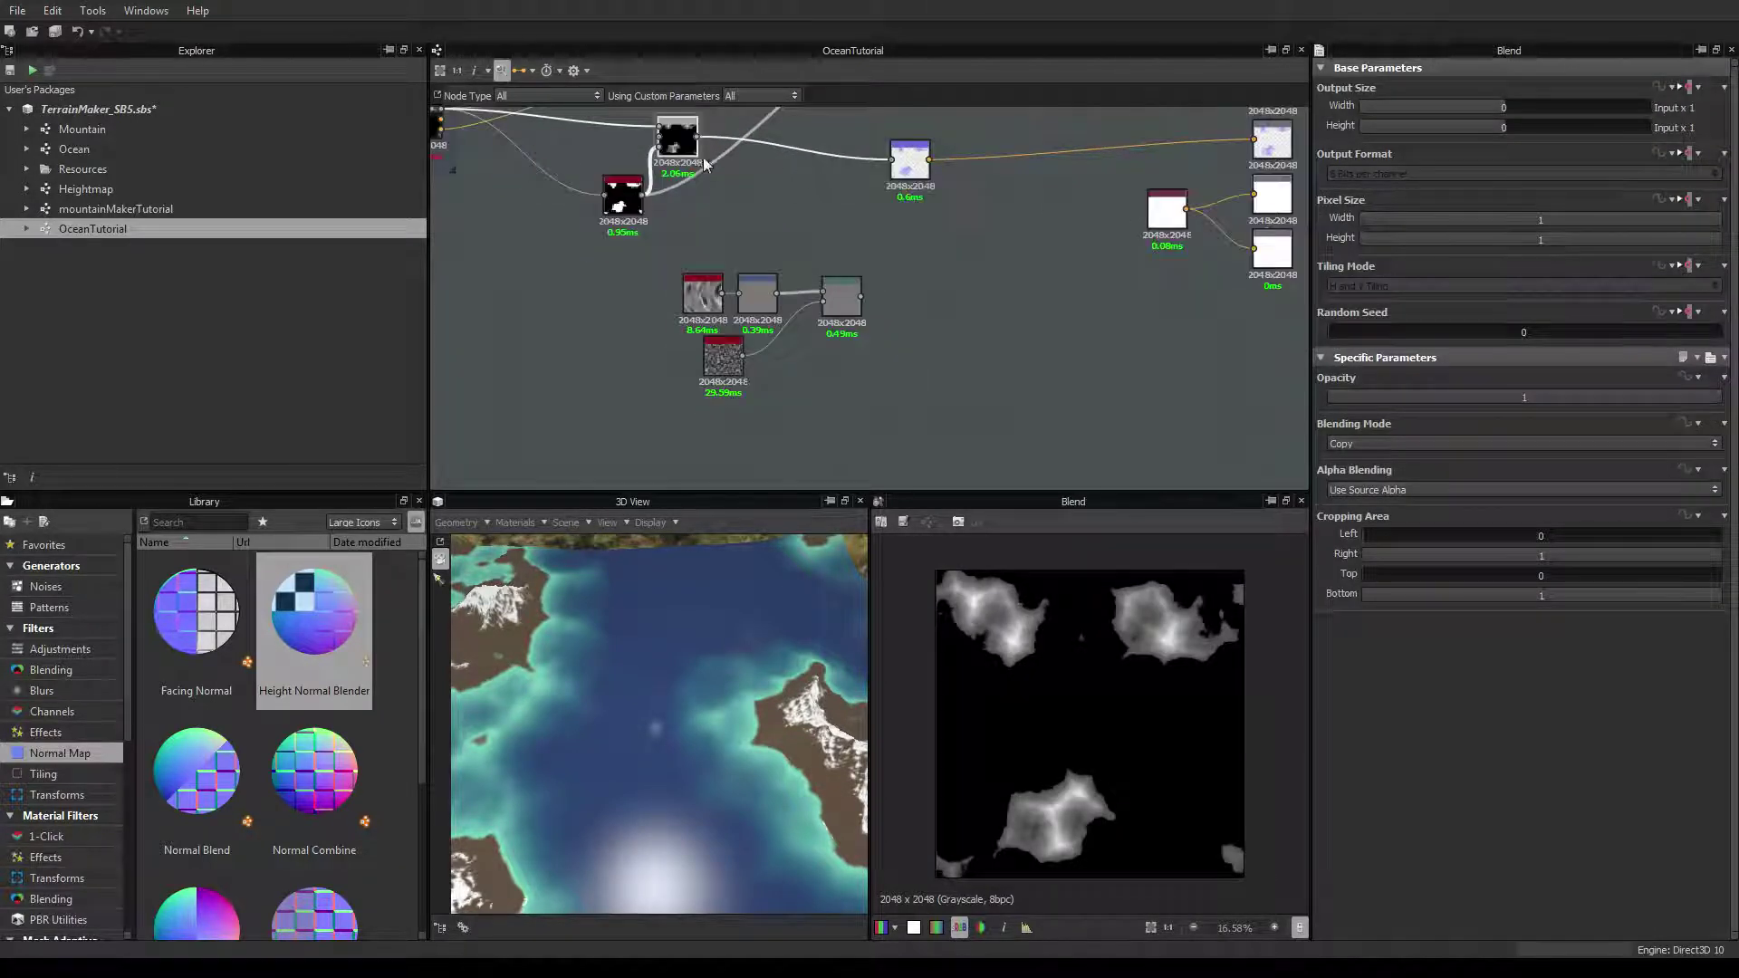
Move the four wave nodes as a group and the mask node feeding the Blend further left in the graph
{"action": "left_click_drag", "start_coordinate": [664, 255], "coordinate": [861, 395]}
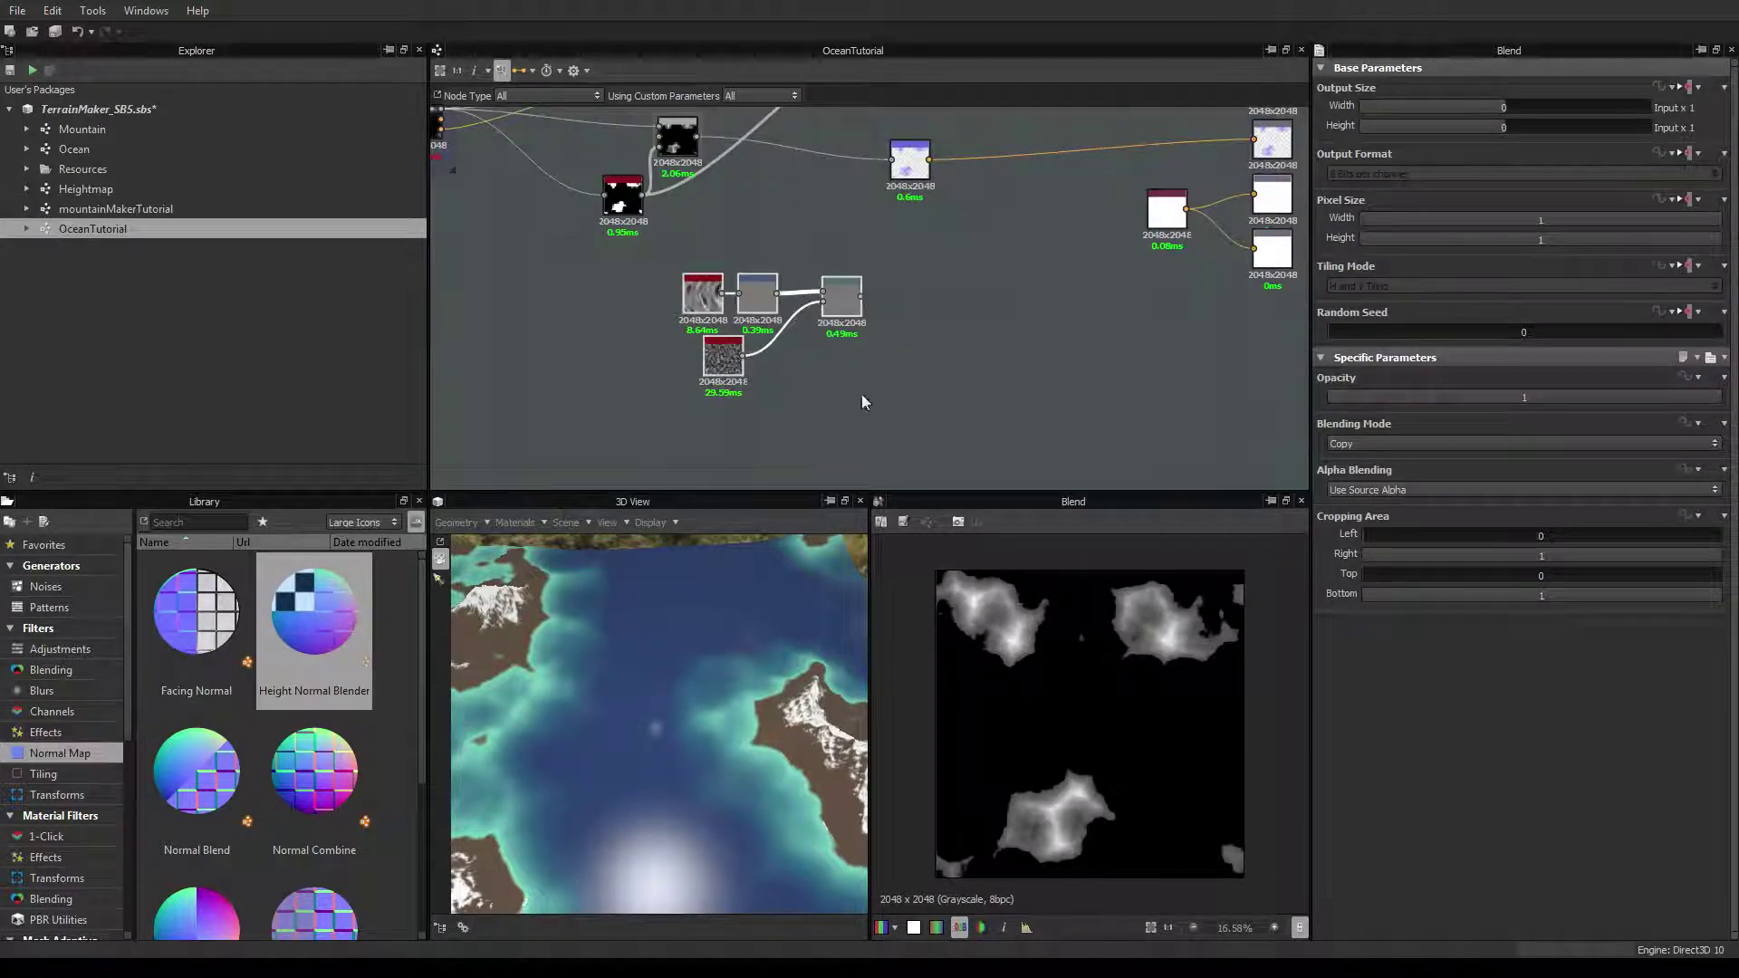
{"action": "left_click_drag", "start_coordinate": [838, 313], "coordinate": [660, 318]}
{"action": "left_click", "coordinate": [625, 193]}
{"action": "scroll", "coordinate": [631, 194], "scroll_direction": "down", "scroll_amount": 2}
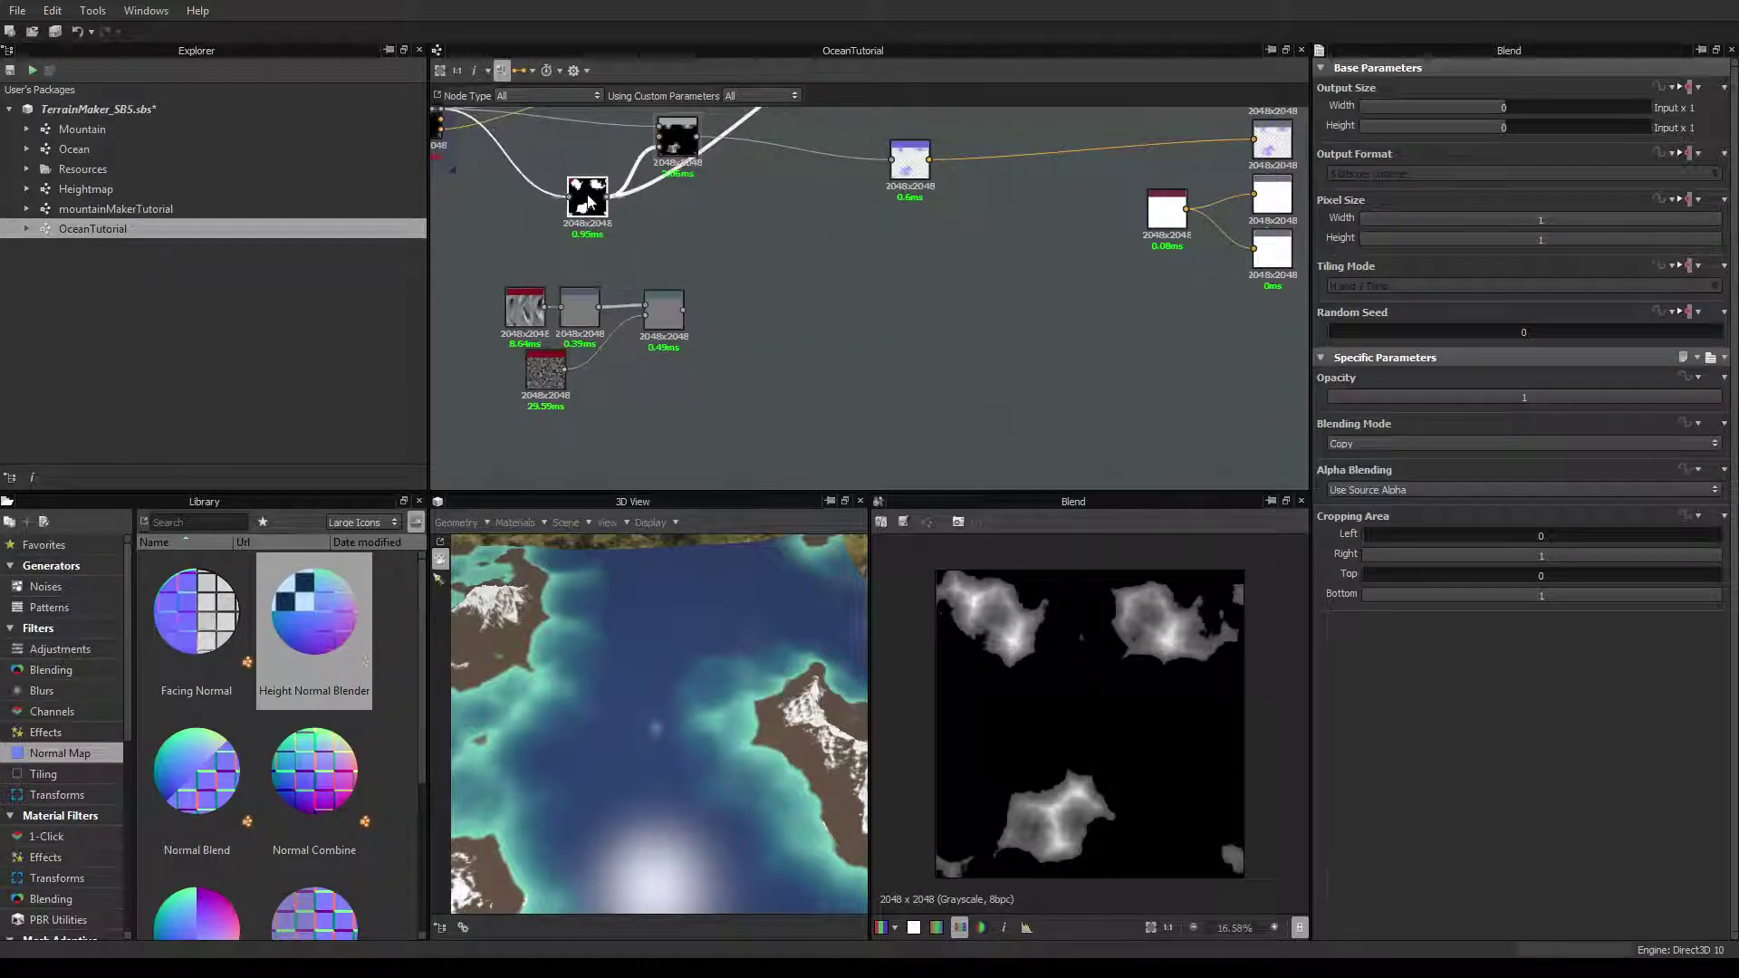
Move the Histogram Scan mask slightly up and the Blend it feeds slightly right
{"action": "scroll", "coordinate": [673, 298], "scroll_direction": "up", "scroll_amount": 2}
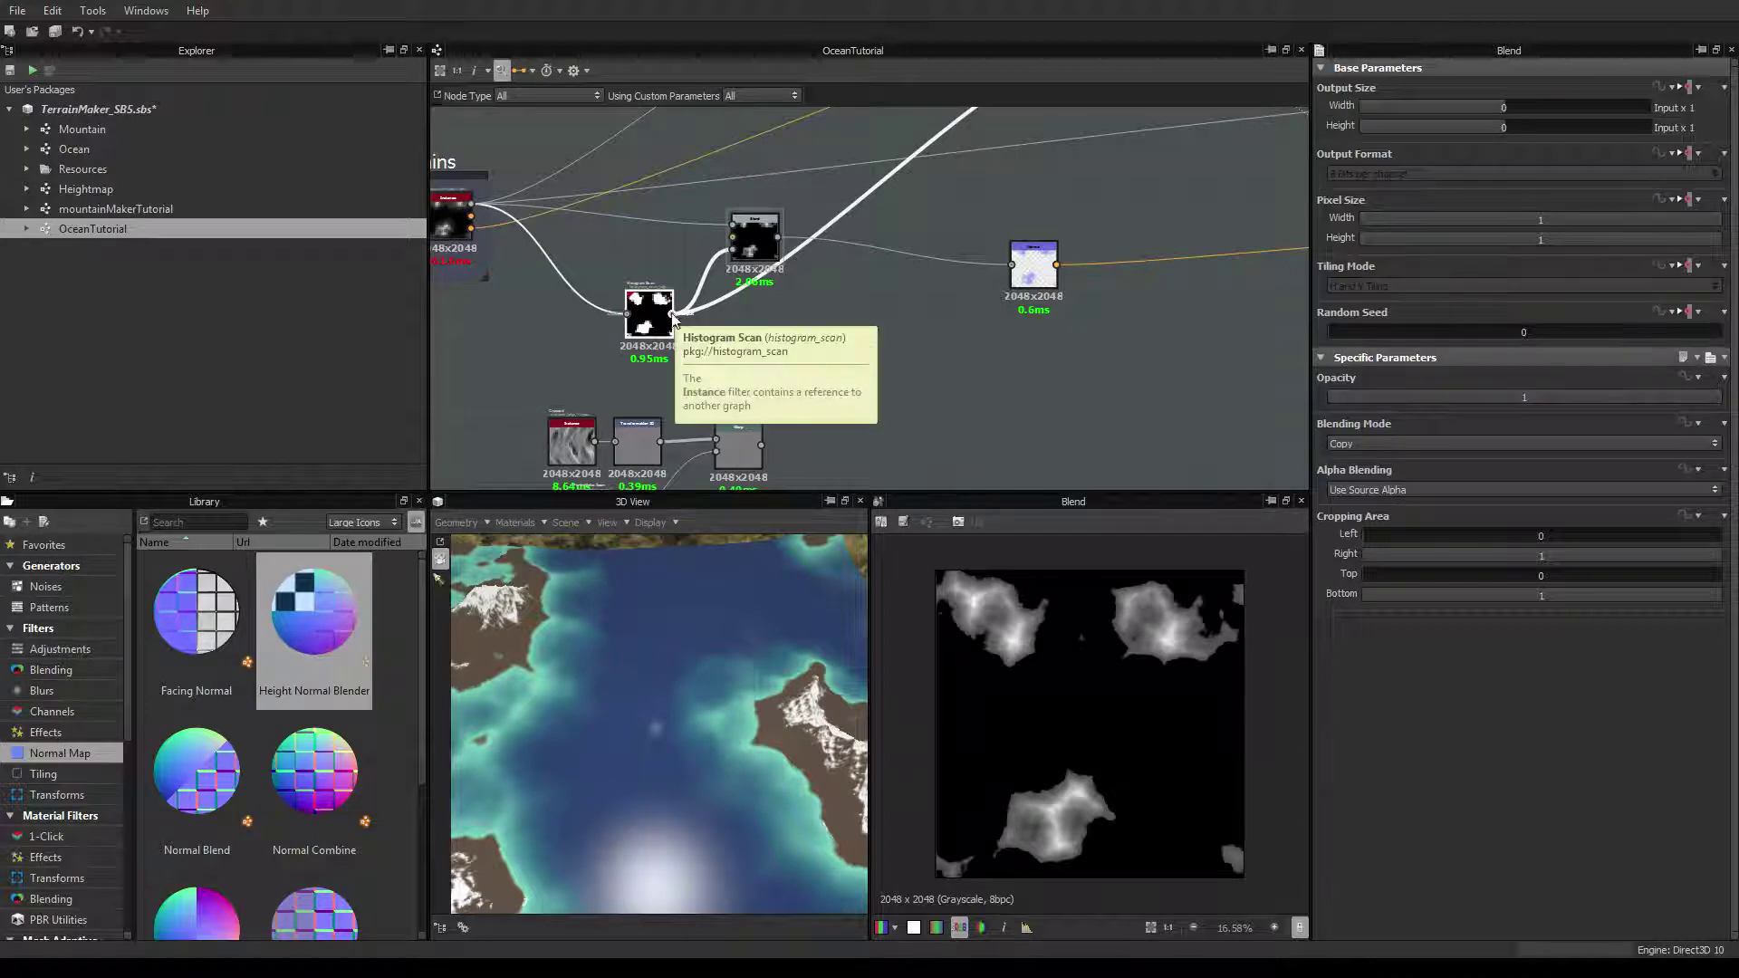
{"action": "left_click_drag", "start_coordinate": [657, 315], "coordinate": [659, 299]}
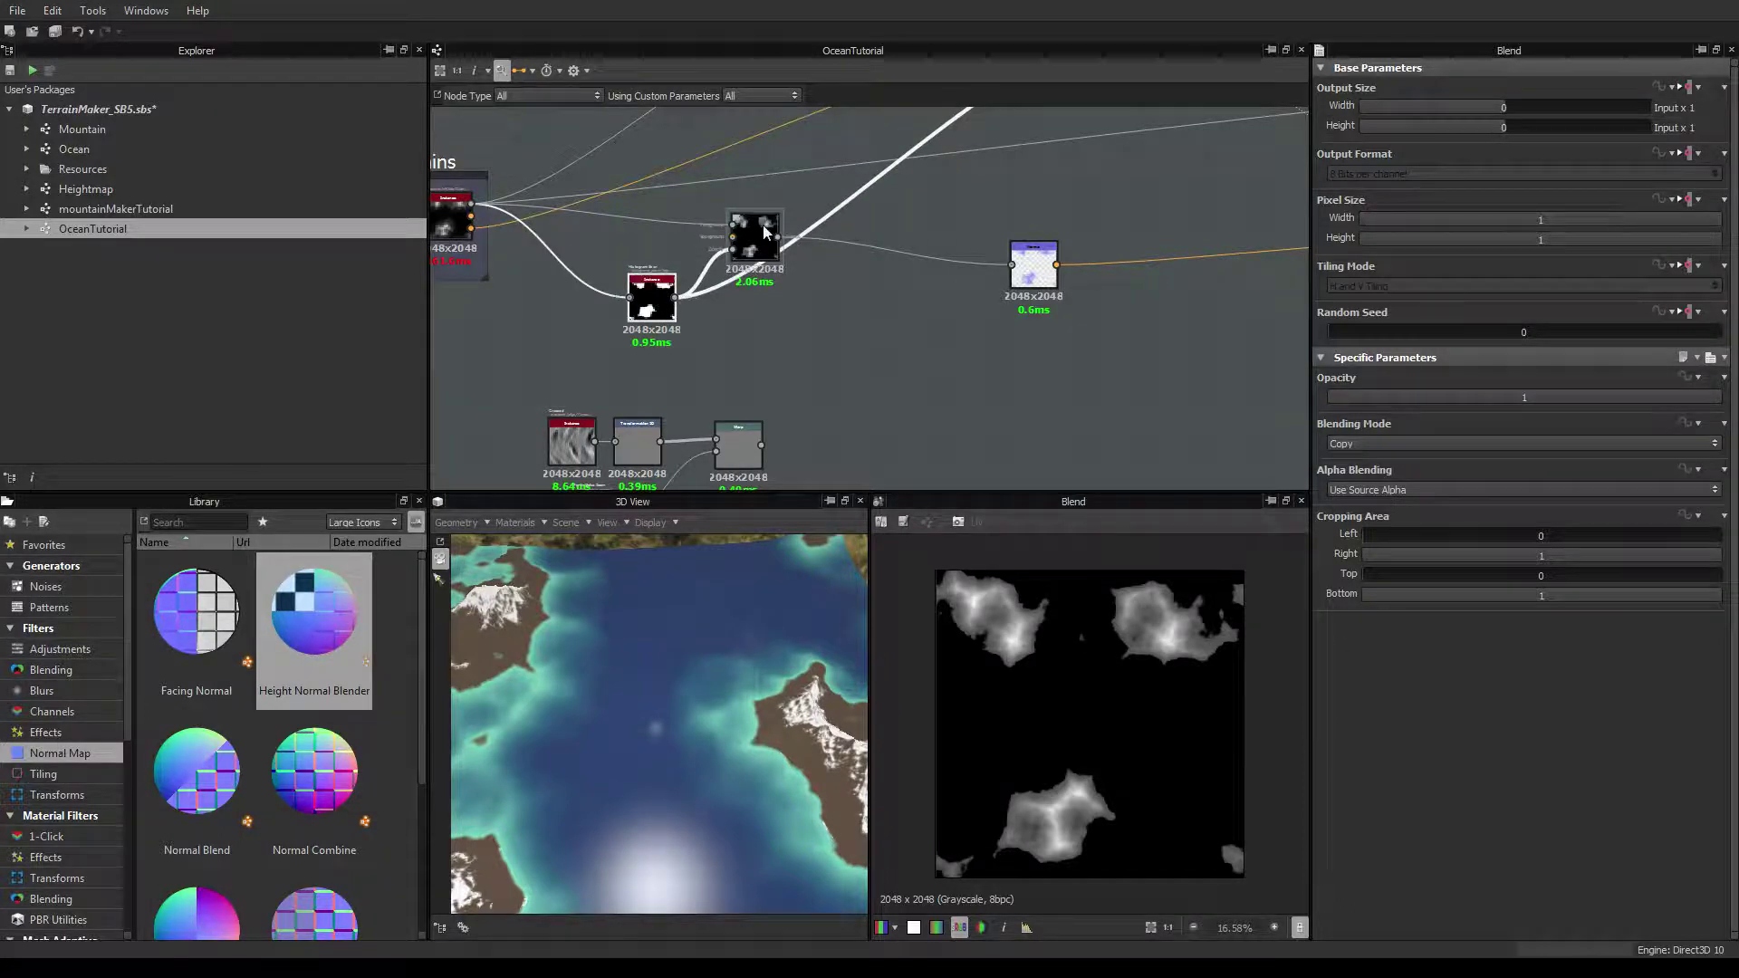
{"action": "left_click_drag", "start_coordinate": [755, 241], "coordinate": [774, 235]}
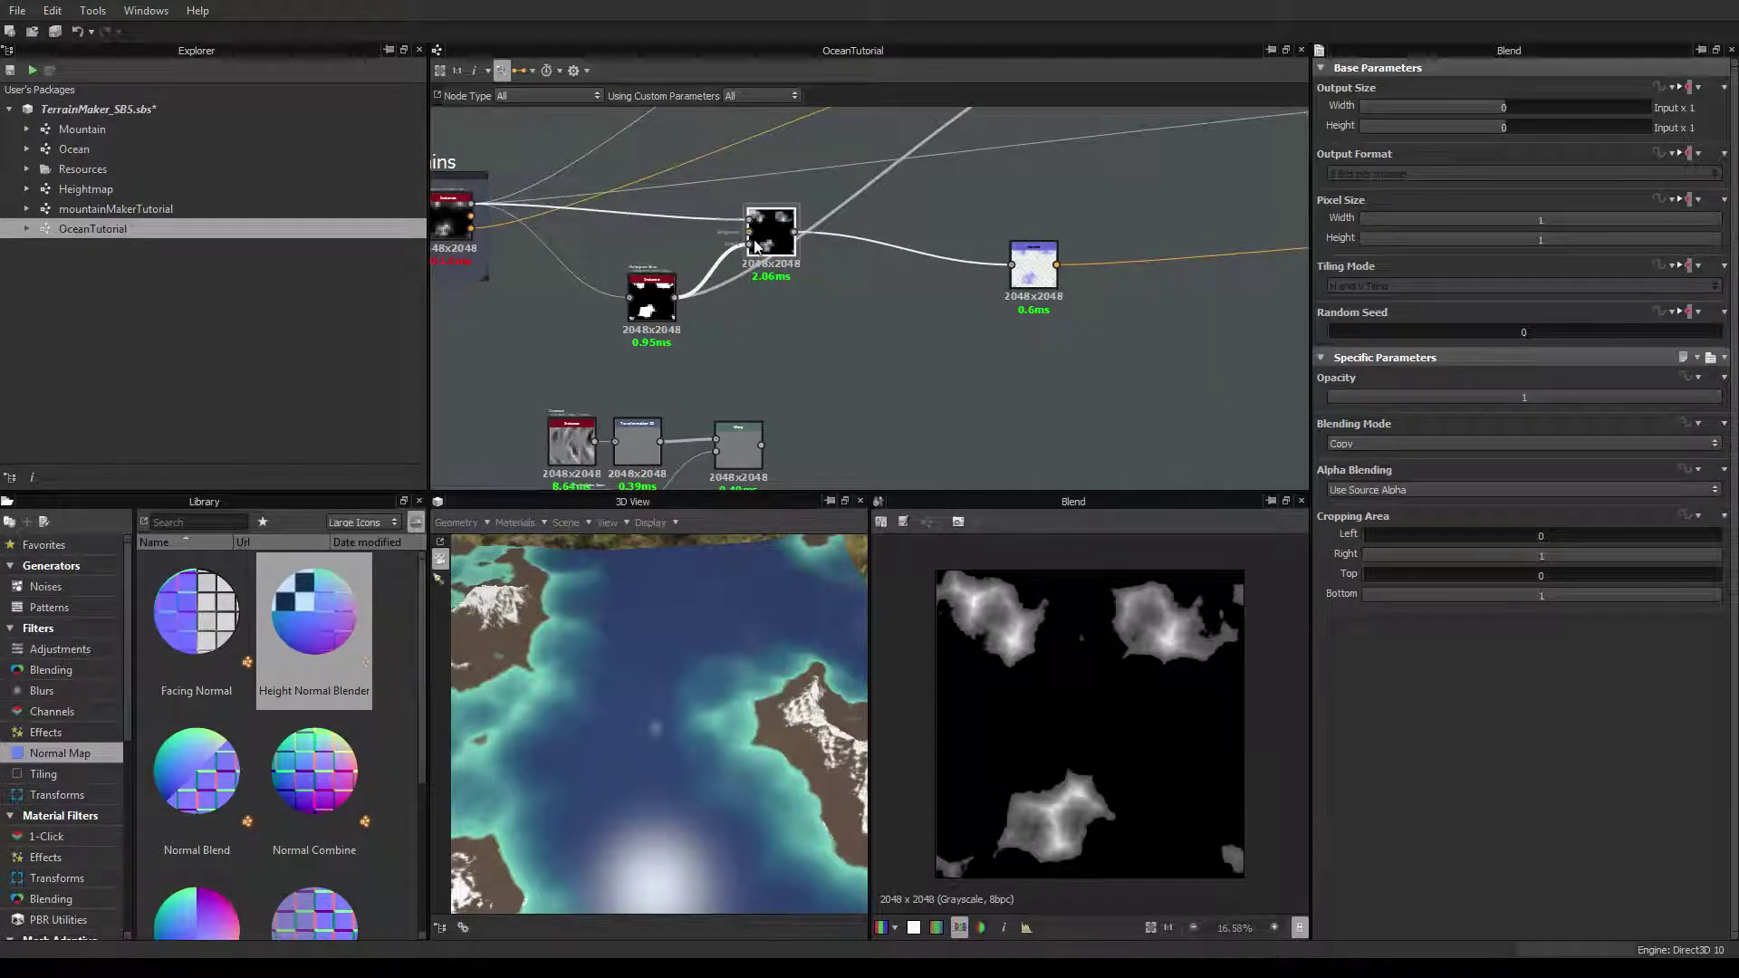
Try deleting the Histogram Scan and Blend and feeding the Mountains normal output into the repositioned Normal node, previewing it in the 2D view
{"action": "left_click", "coordinate": [665, 290]}
{"action": "key", "text": "Delete"}
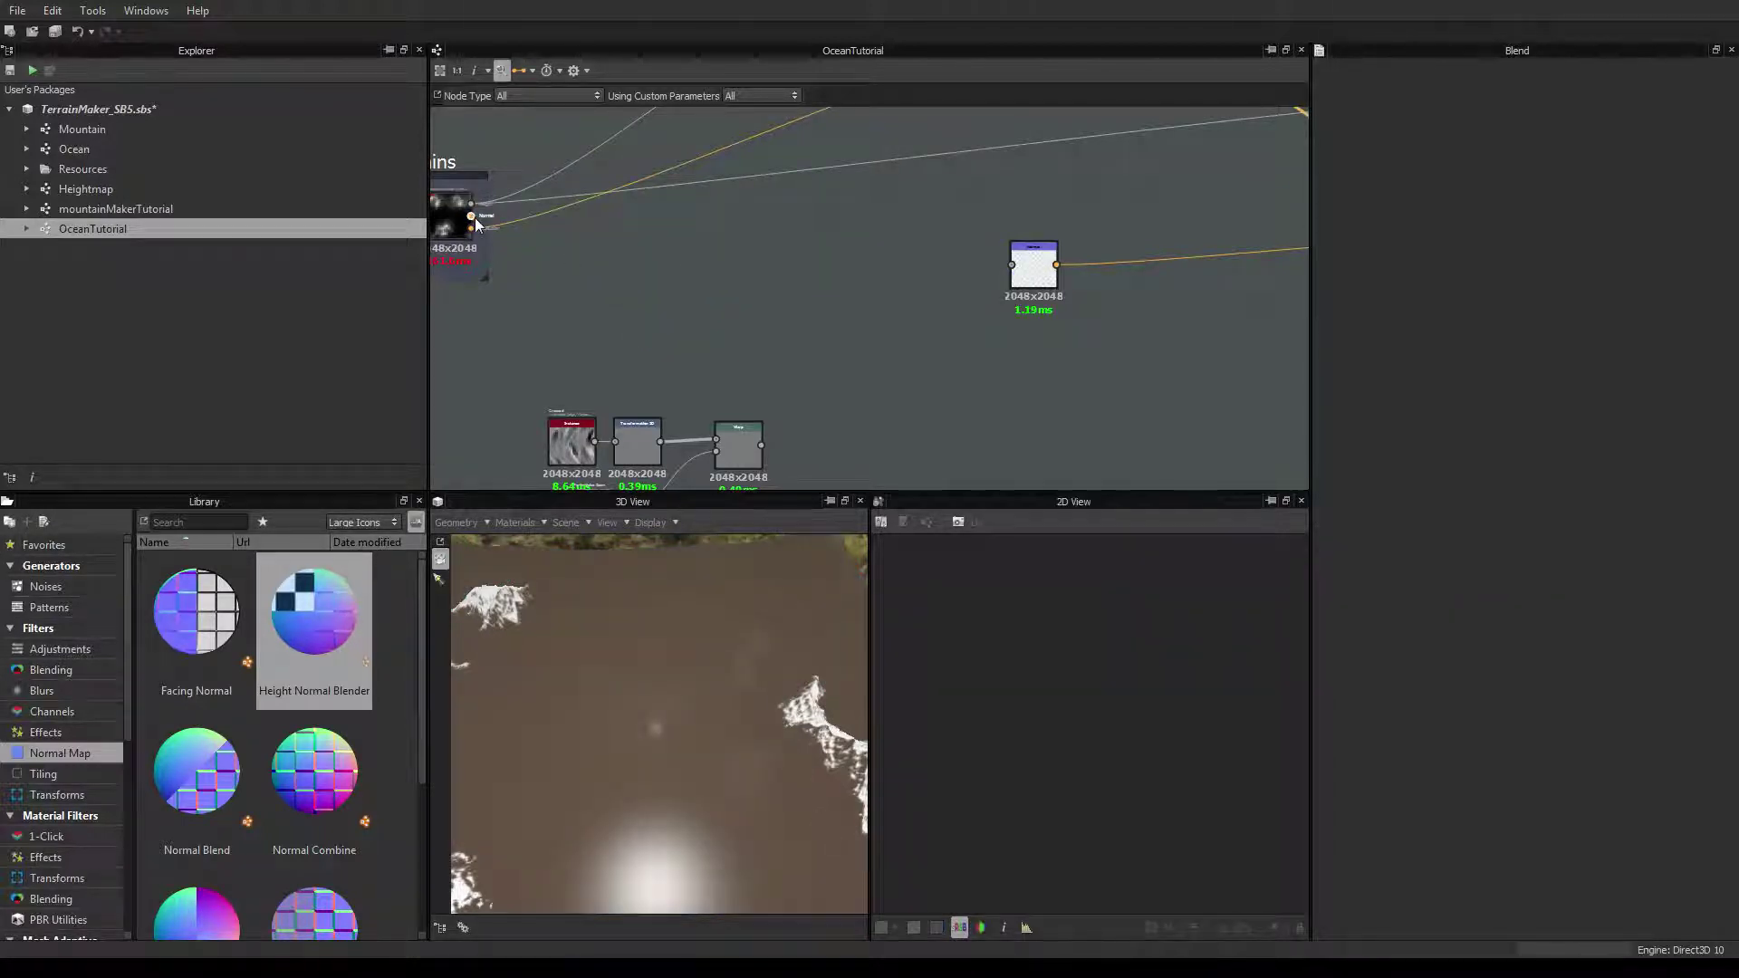
{"action": "left_click_drag", "start_coordinate": [473, 214], "coordinate": [862, 284]}
{"action": "double_click", "coordinate": [862, 284]}
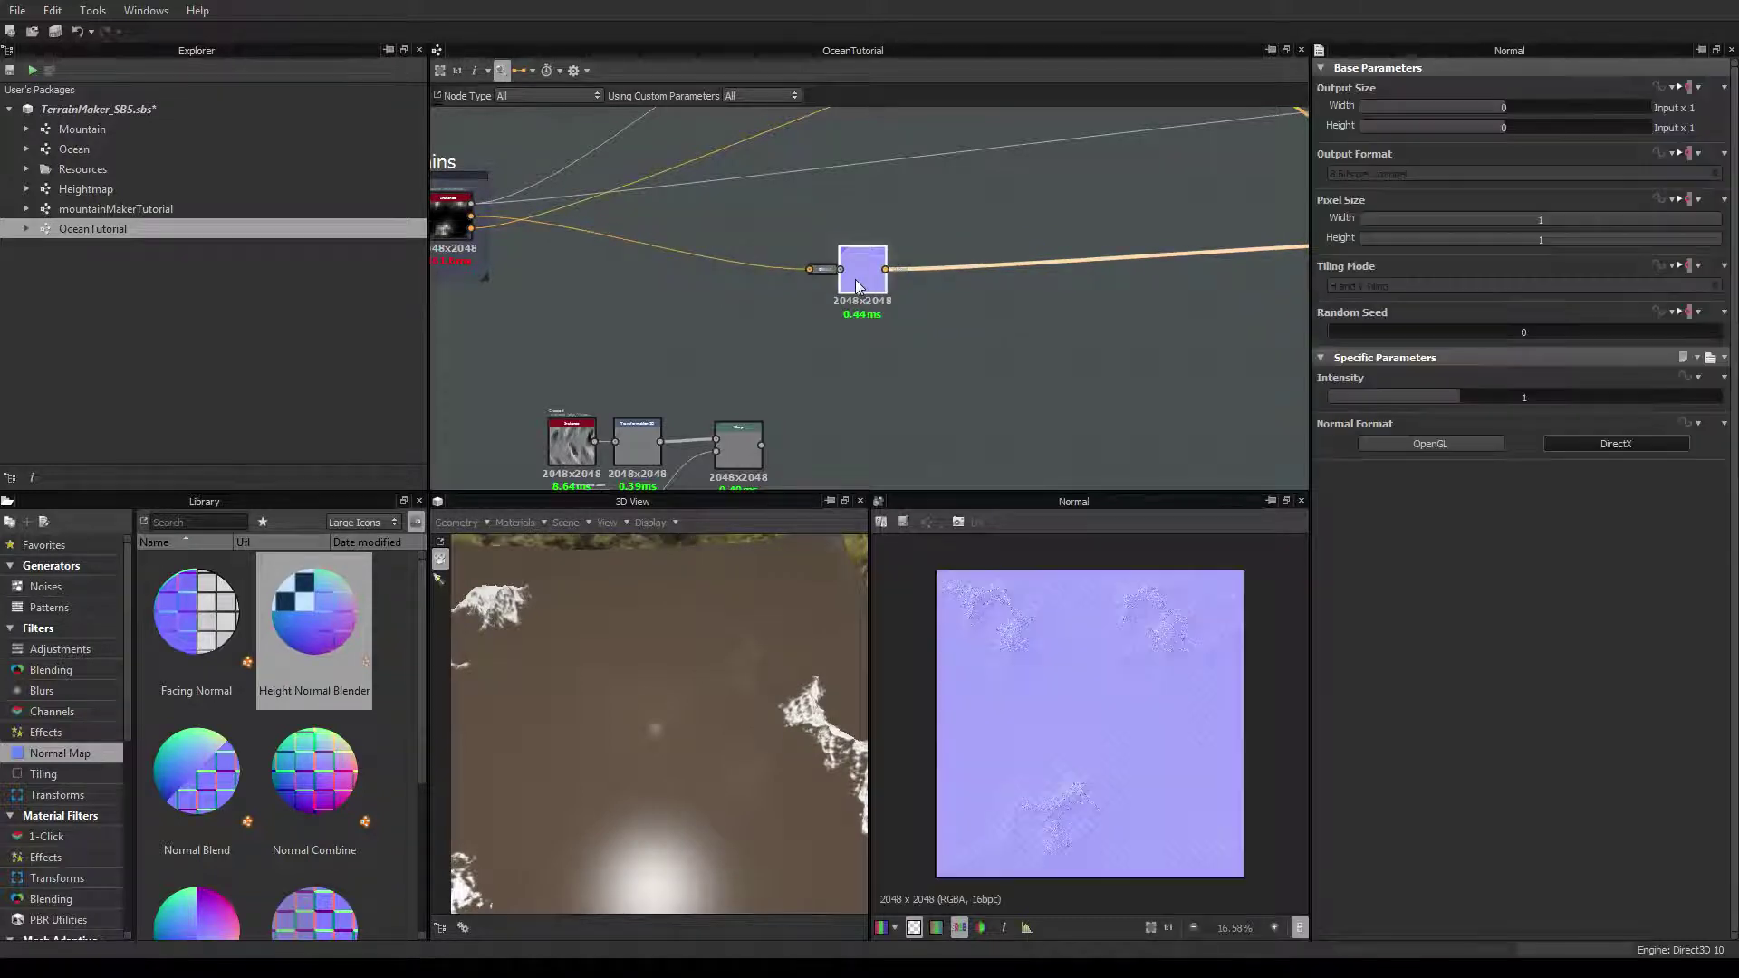
Delete the Normal node between the Mountains node and the Normal output
{"action": "scroll", "coordinate": [862, 284], "scroll_direction": "down", "scroll_amount": 3}
{"action": "middle_click_drag", "start_coordinate": [976, 335], "coordinate": [917, 362]}
{"action": "scroll", "coordinate": [750, 297], "scroll_direction": "up", "scroll_amount": 5}
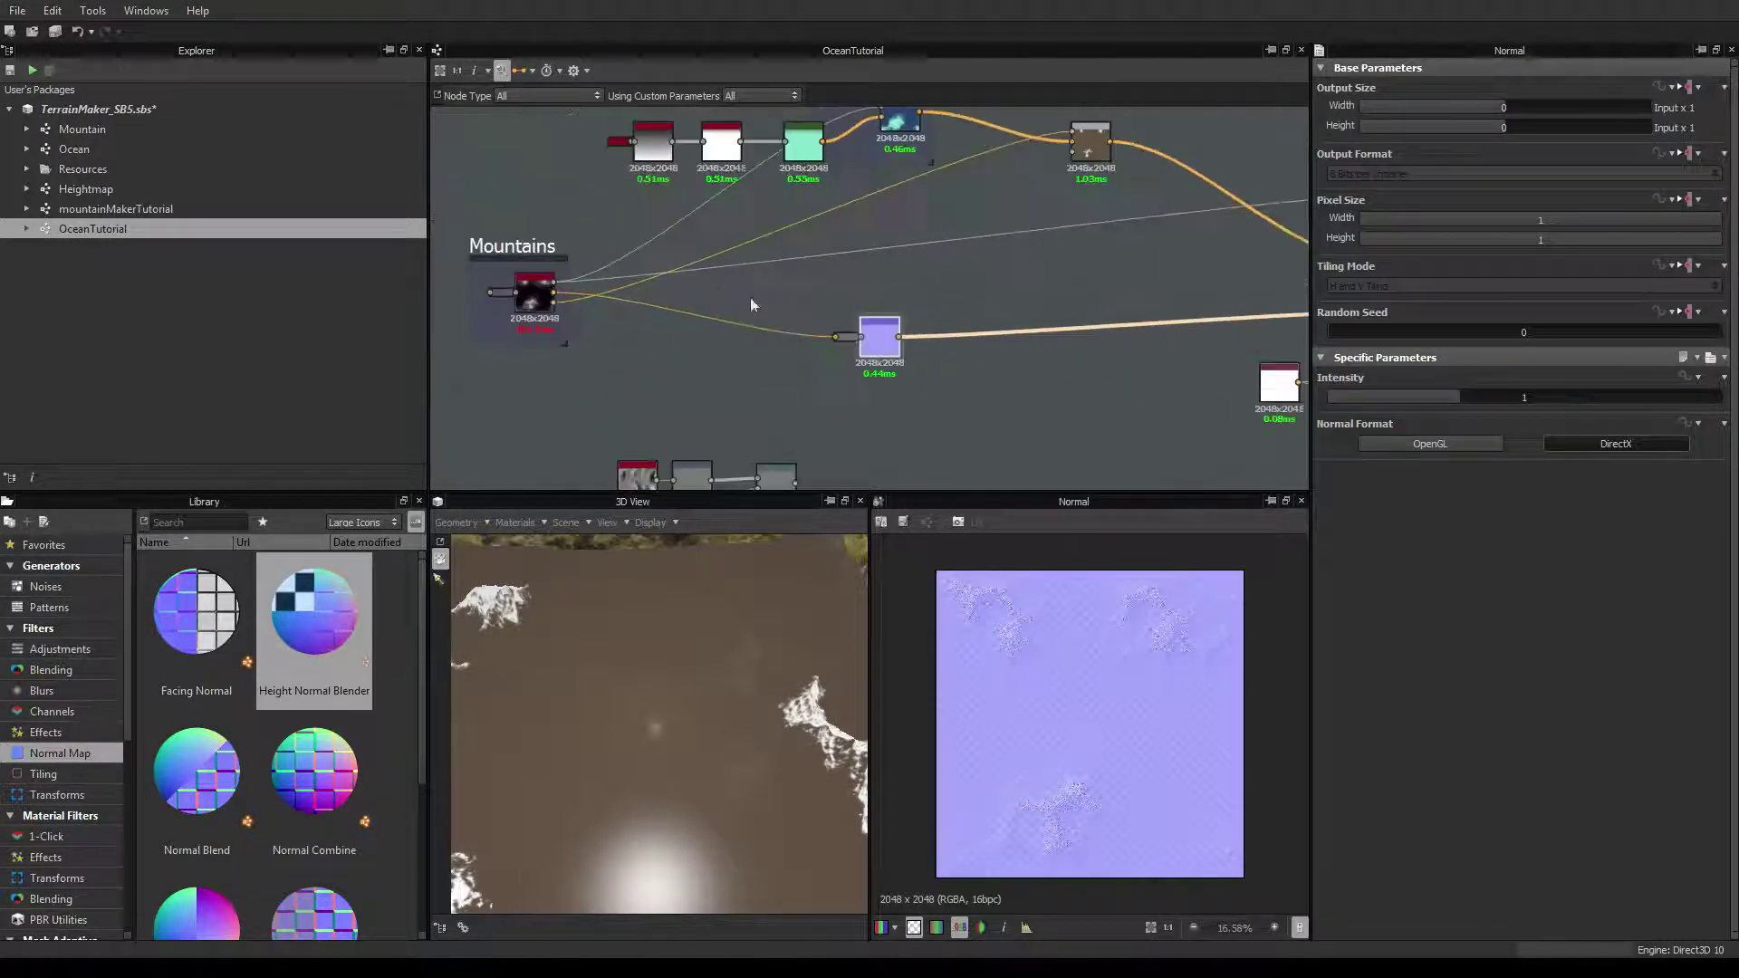
{"action": "scroll", "coordinate": [743, 329], "scroll_direction": "down", "scroll_amount": 4}
{"action": "scroll", "coordinate": [742, 329], "scroll_direction": "up", "scroll_amount": 4}
{"action": "scroll", "coordinate": [783, 345], "scroll_direction": "down", "scroll_amount": 3}
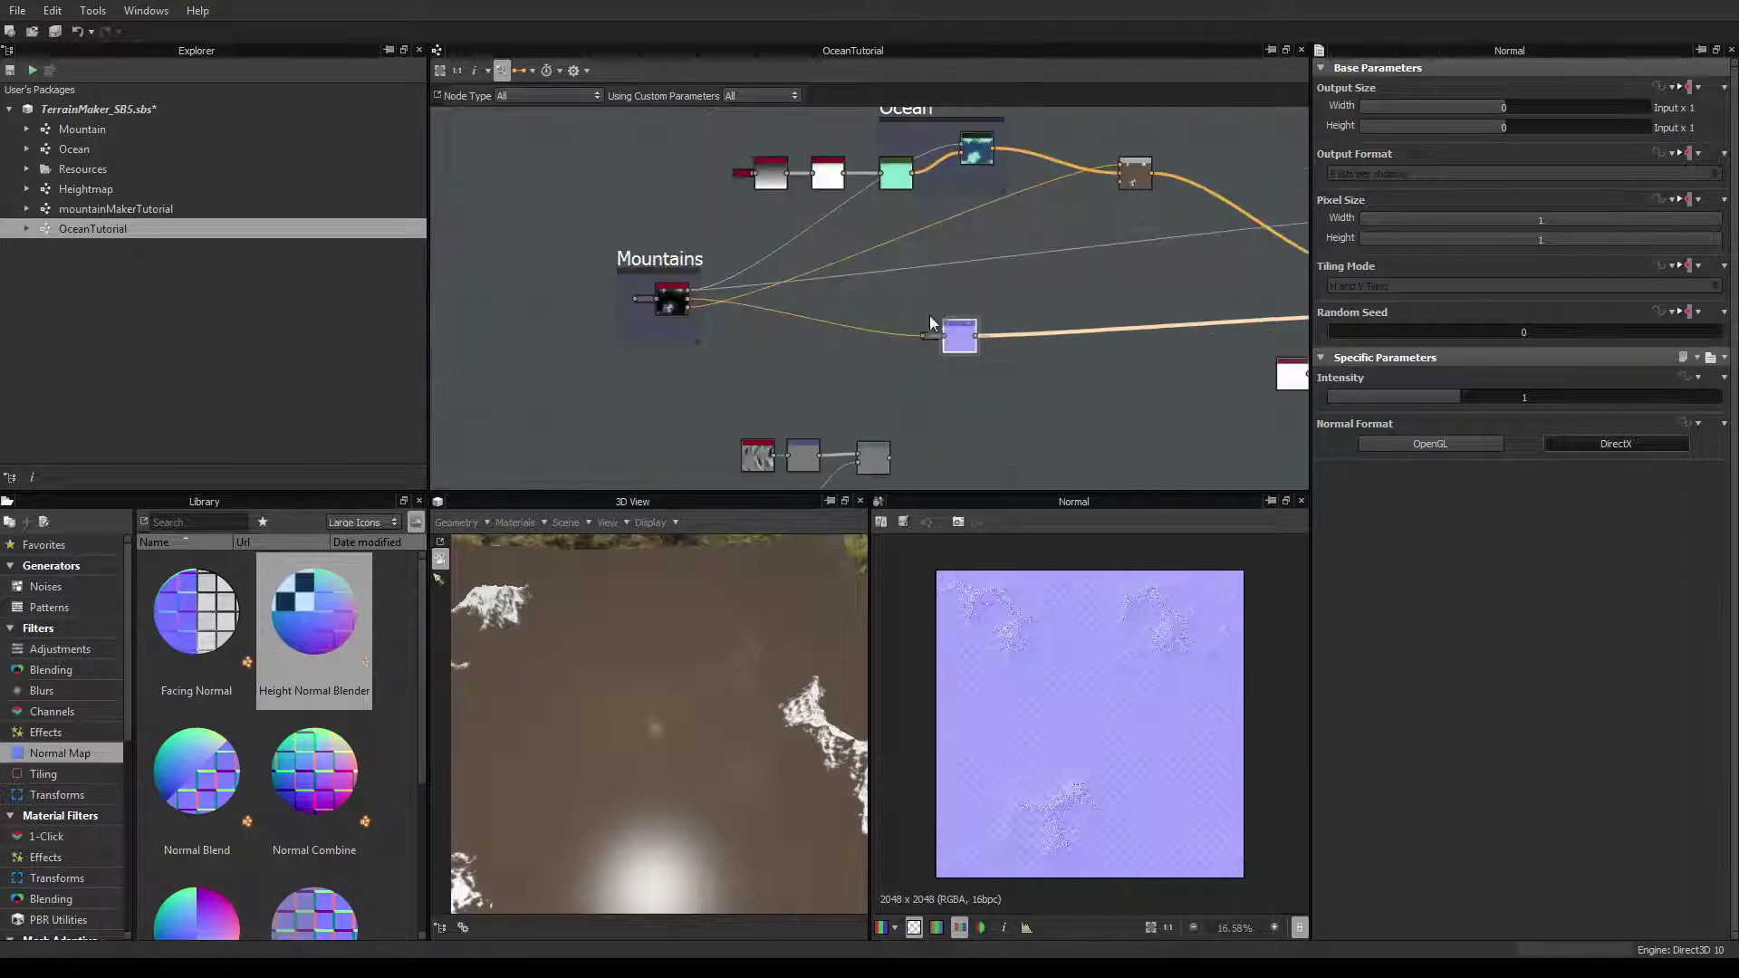
{"action": "key", "text": "Delete"}
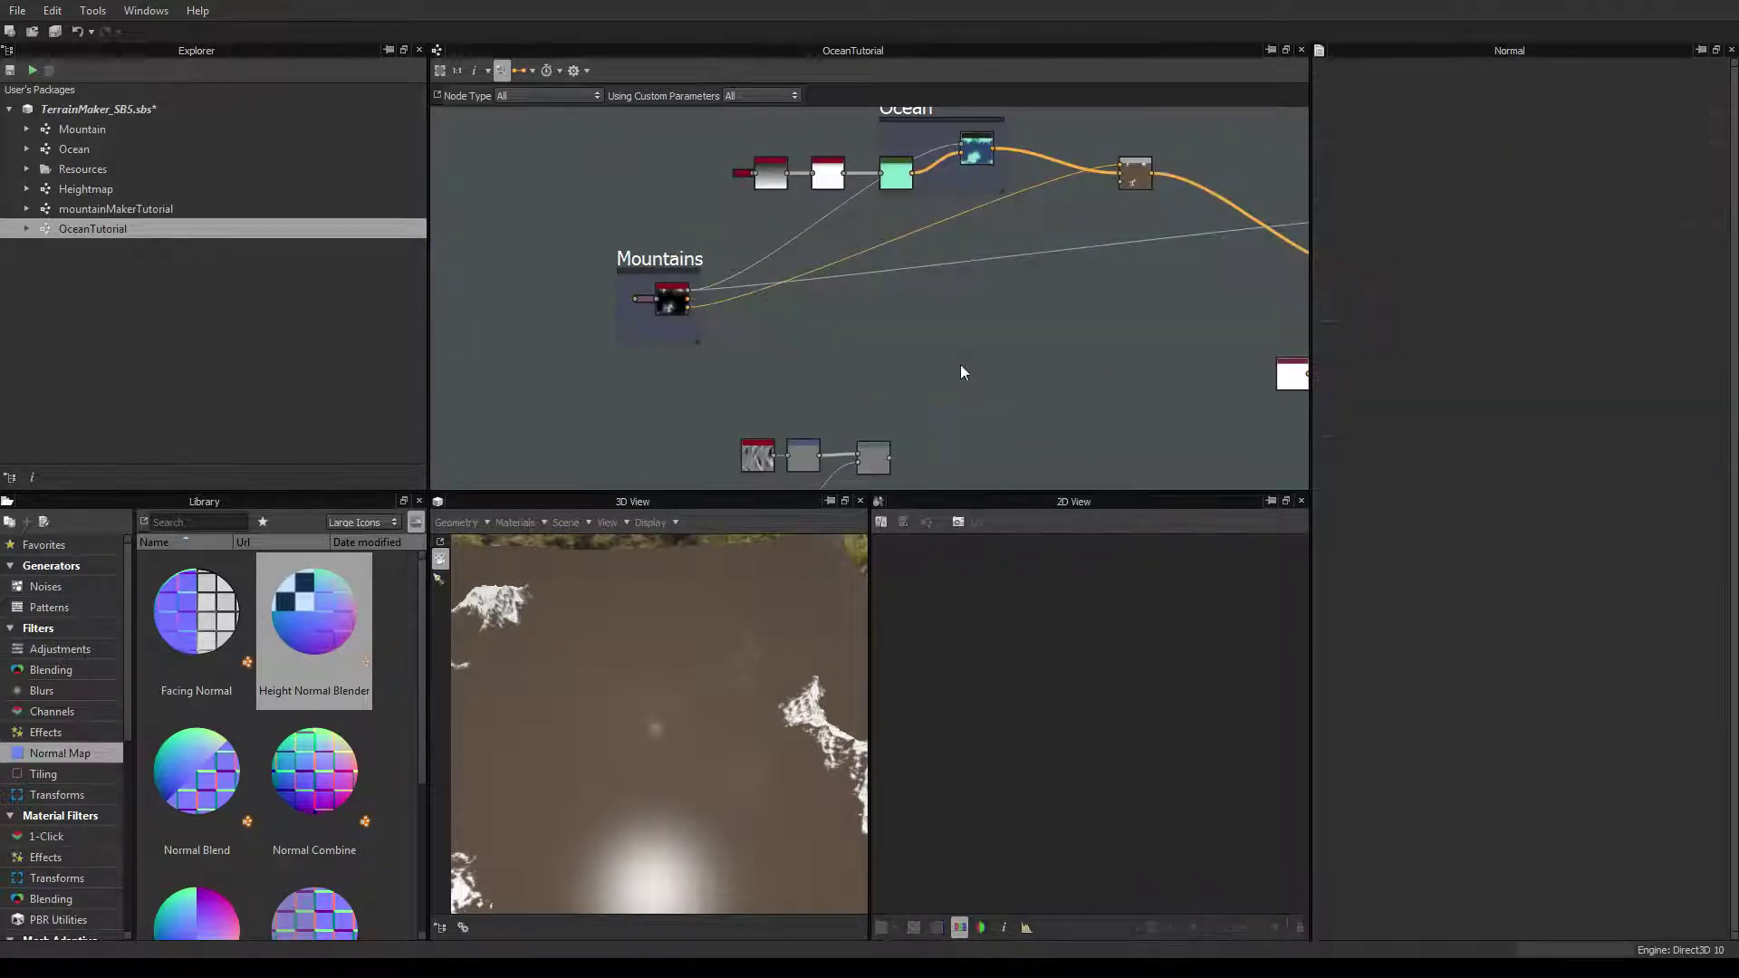
Try placing a Normal Blend from the Normal Map filters in the empty area above the wave nodes
{"action": "middle_click_drag", "start_coordinate": [960, 364], "coordinate": [883, 311]}
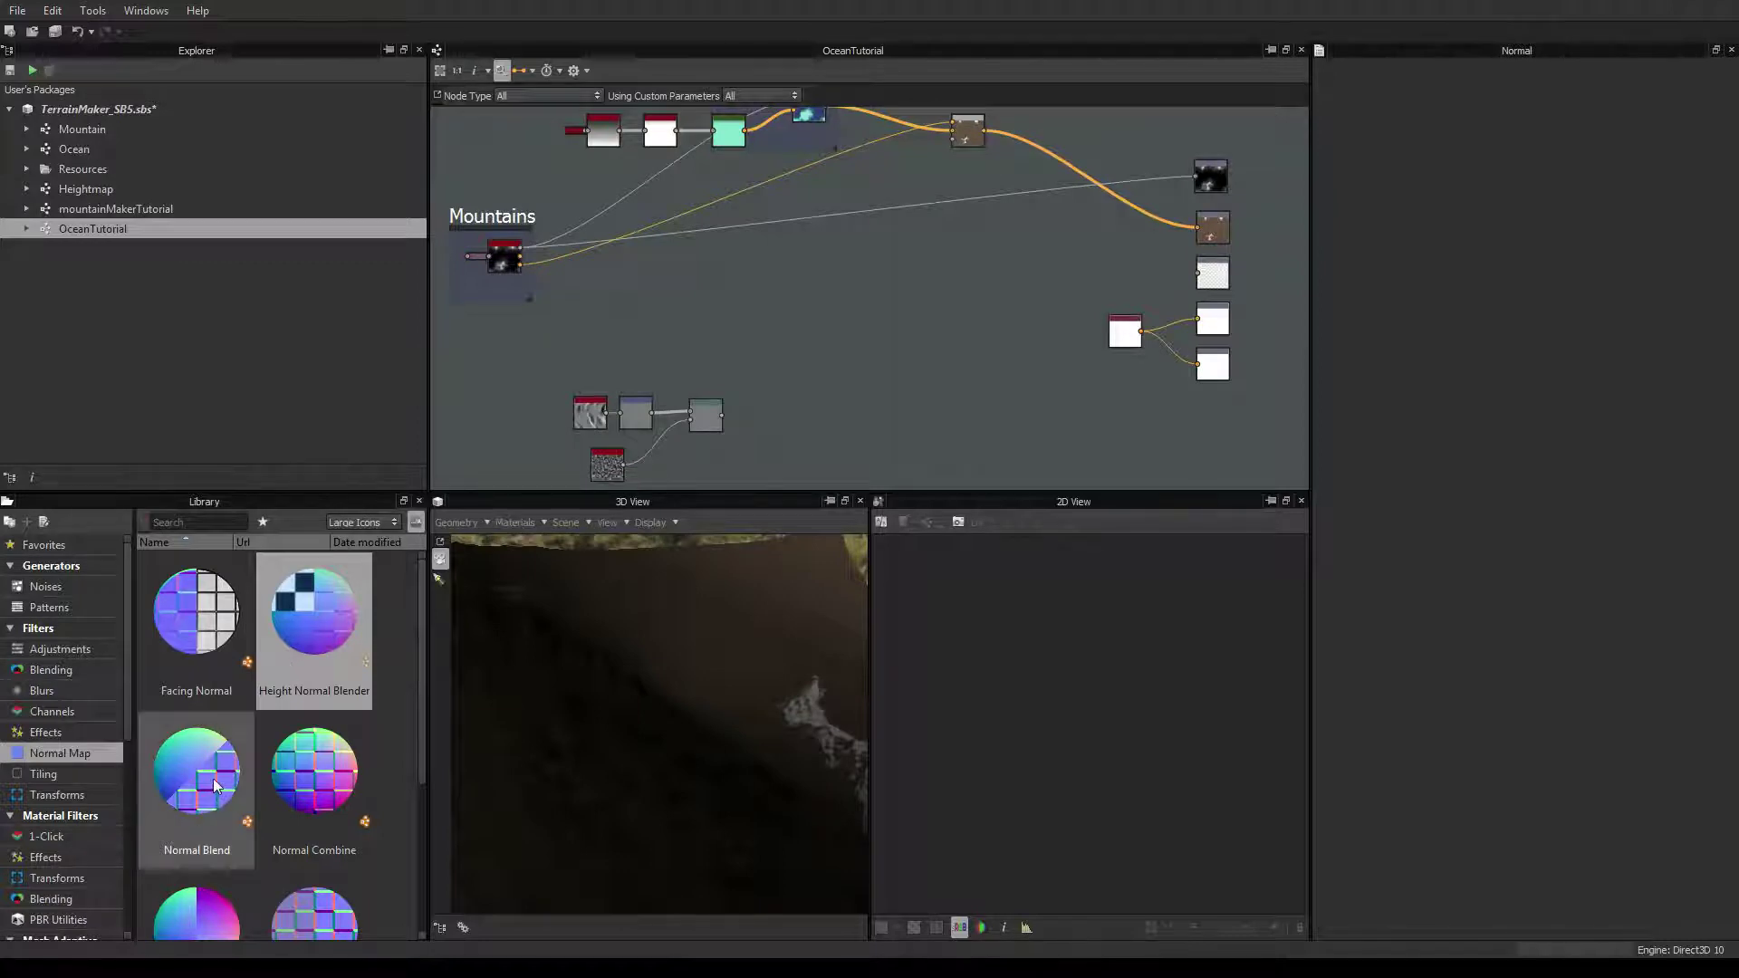
{"action": "left_click_drag", "start_coordinate": [197, 769], "coordinate": [787, 284]}
{"action": "scroll", "coordinate": [813, 342], "scroll_direction": "up", "scroll_amount": 5}
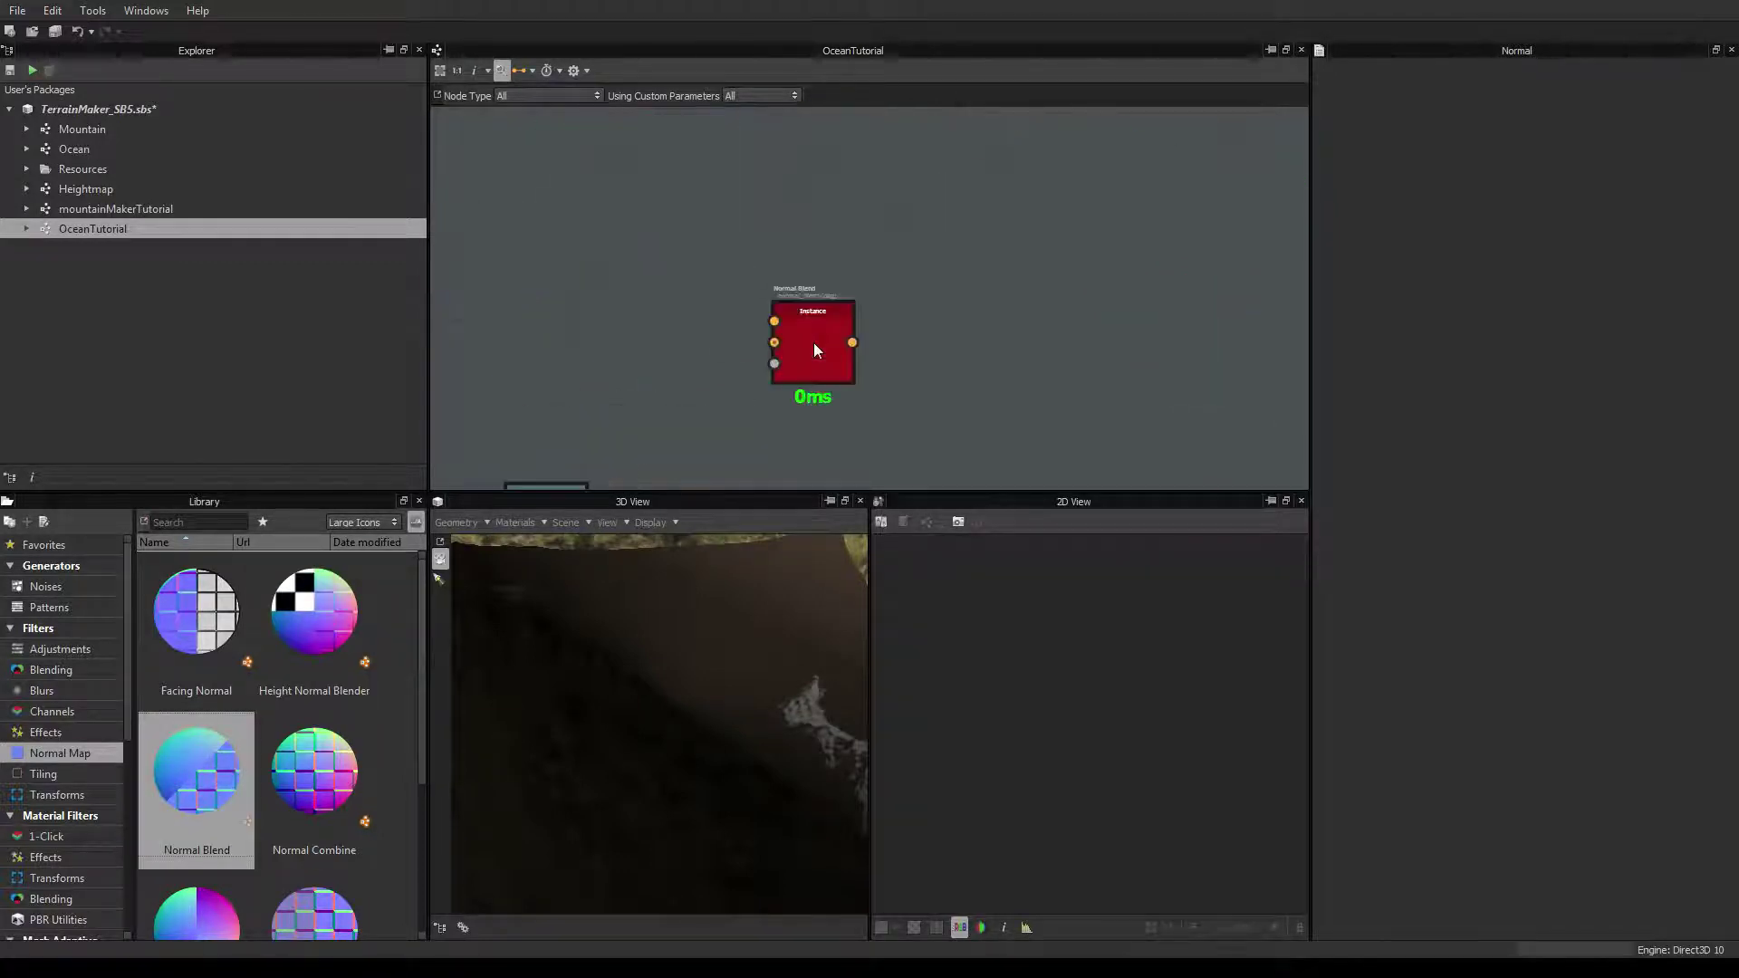
{"action": "scroll", "coordinate": [801, 311], "scroll_direction": "down", "scroll_amount": 5}
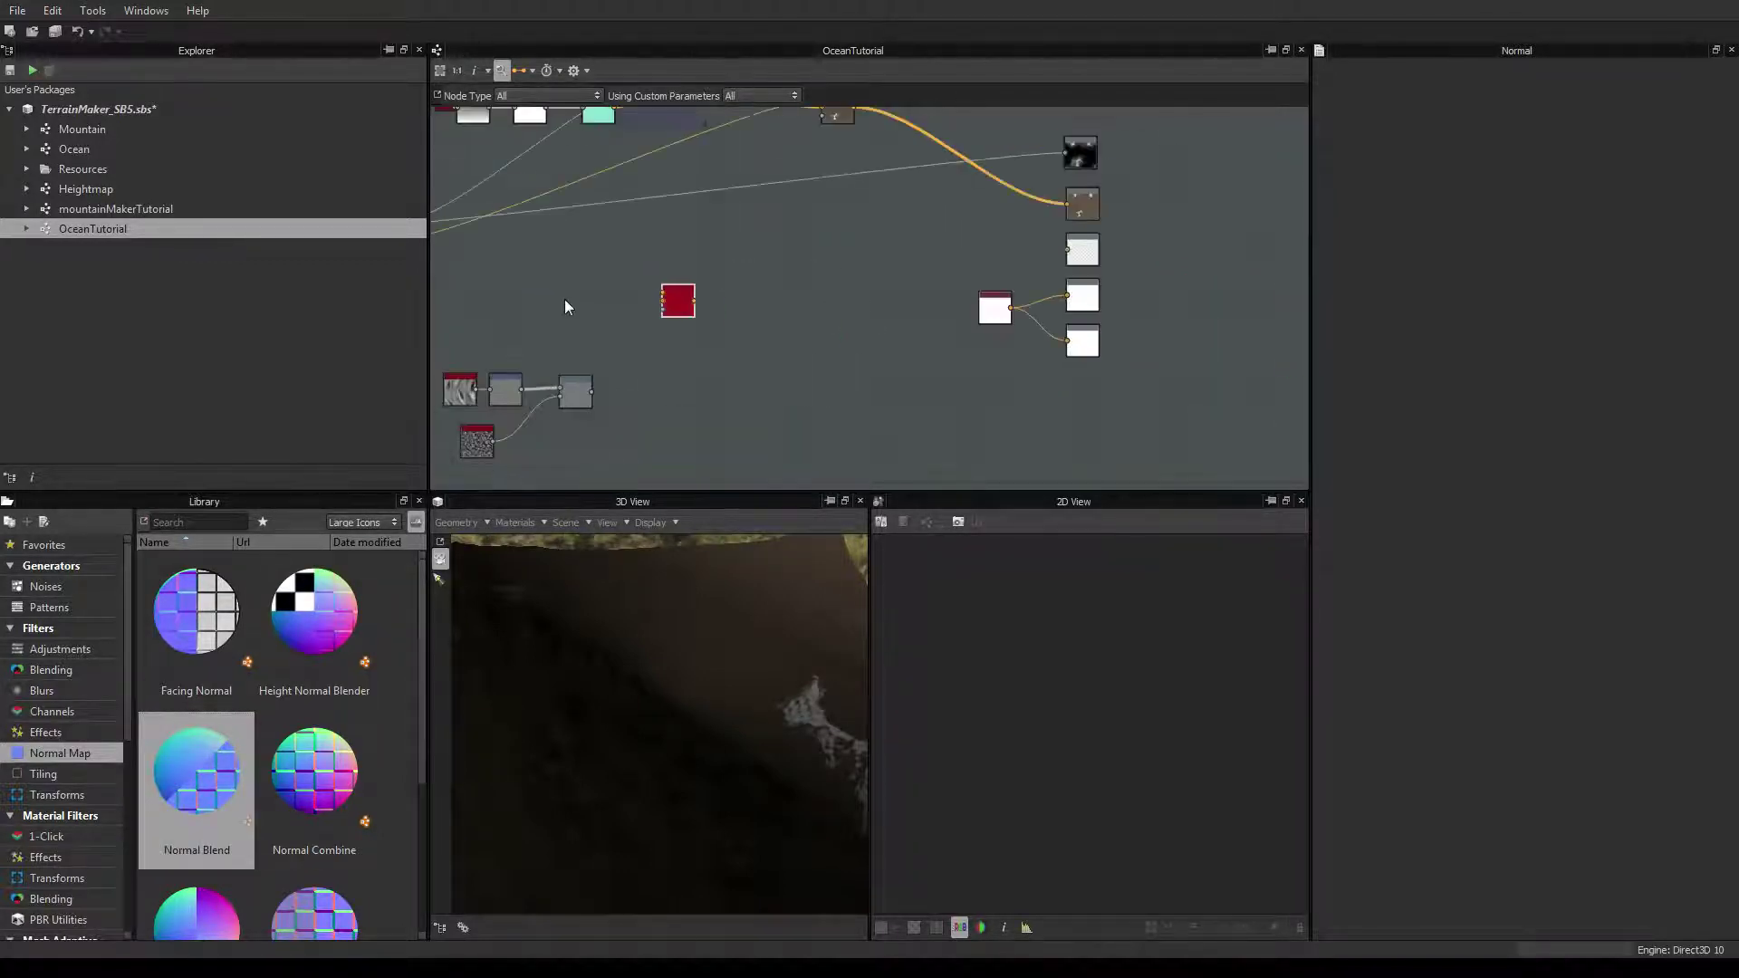
{"action": "middle_click_drag", "start_coordinate": [567, 303], "coordinate": [833, 347]}
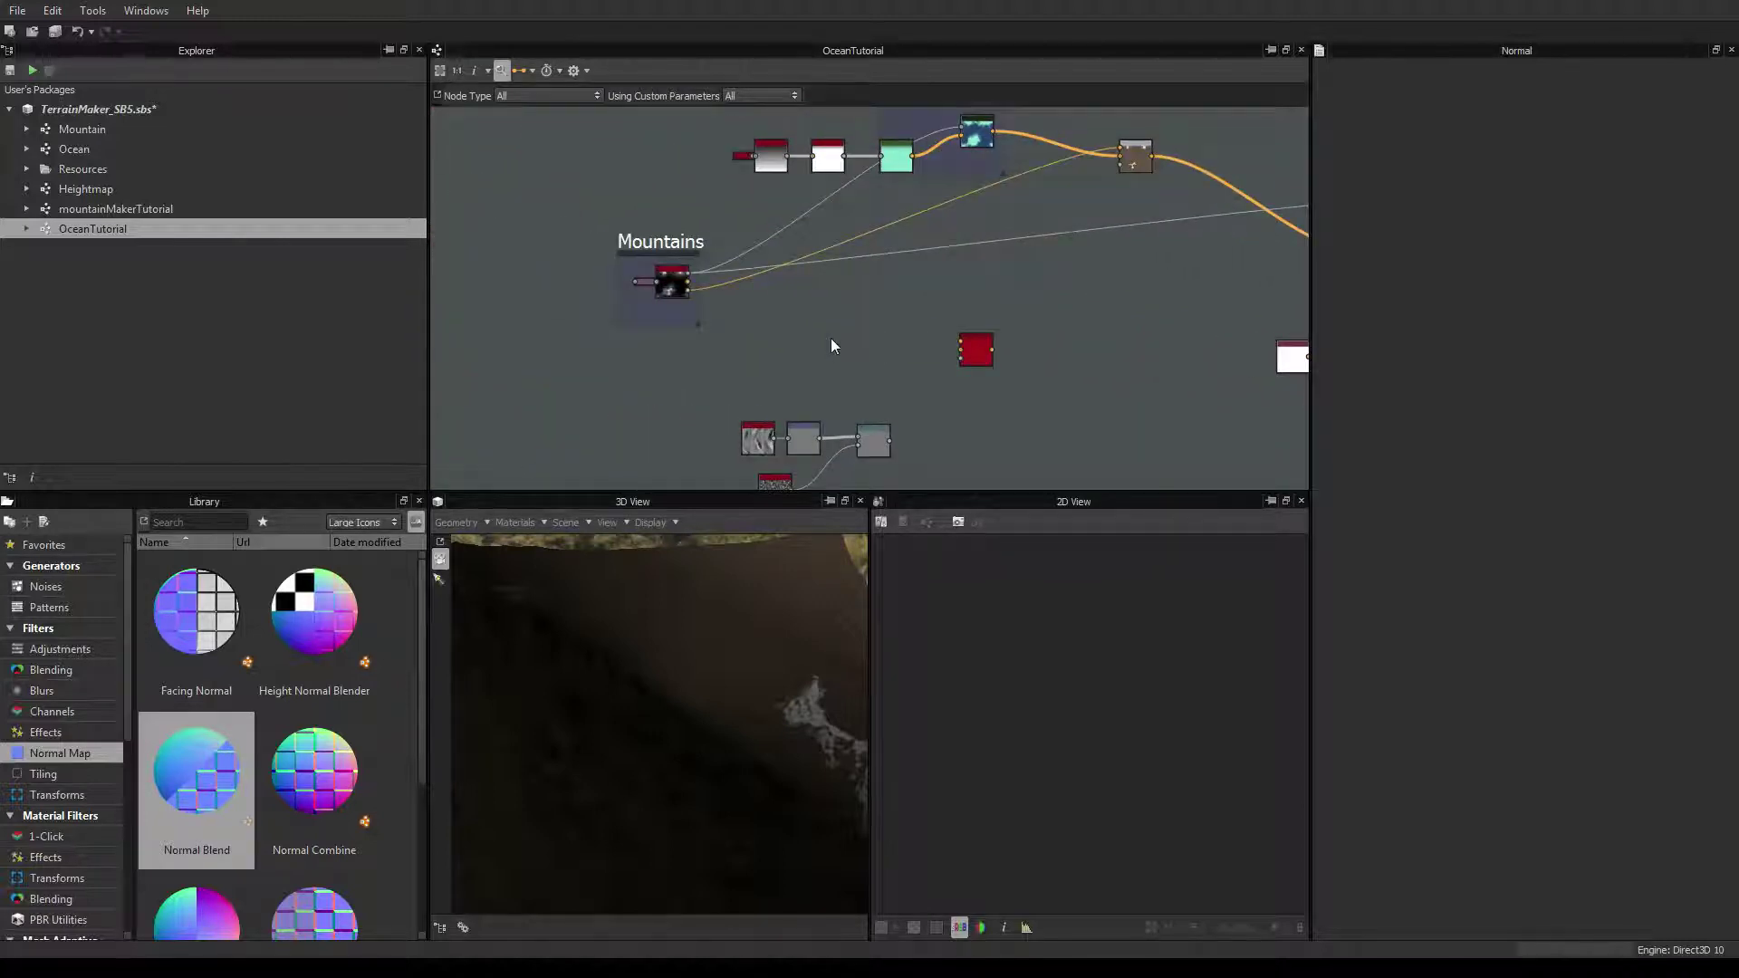
Undo the Normal Blend placement and the deletion of the Histogram Scan, Blend and Normal nodes
{"action": "key", "text": "ctrl+z"}
{"action": "key", "text": "ctrl+z"}
{"action": "key", "text": "ctrl+z"}
{"action": "key", "text": "ctrl+z"}
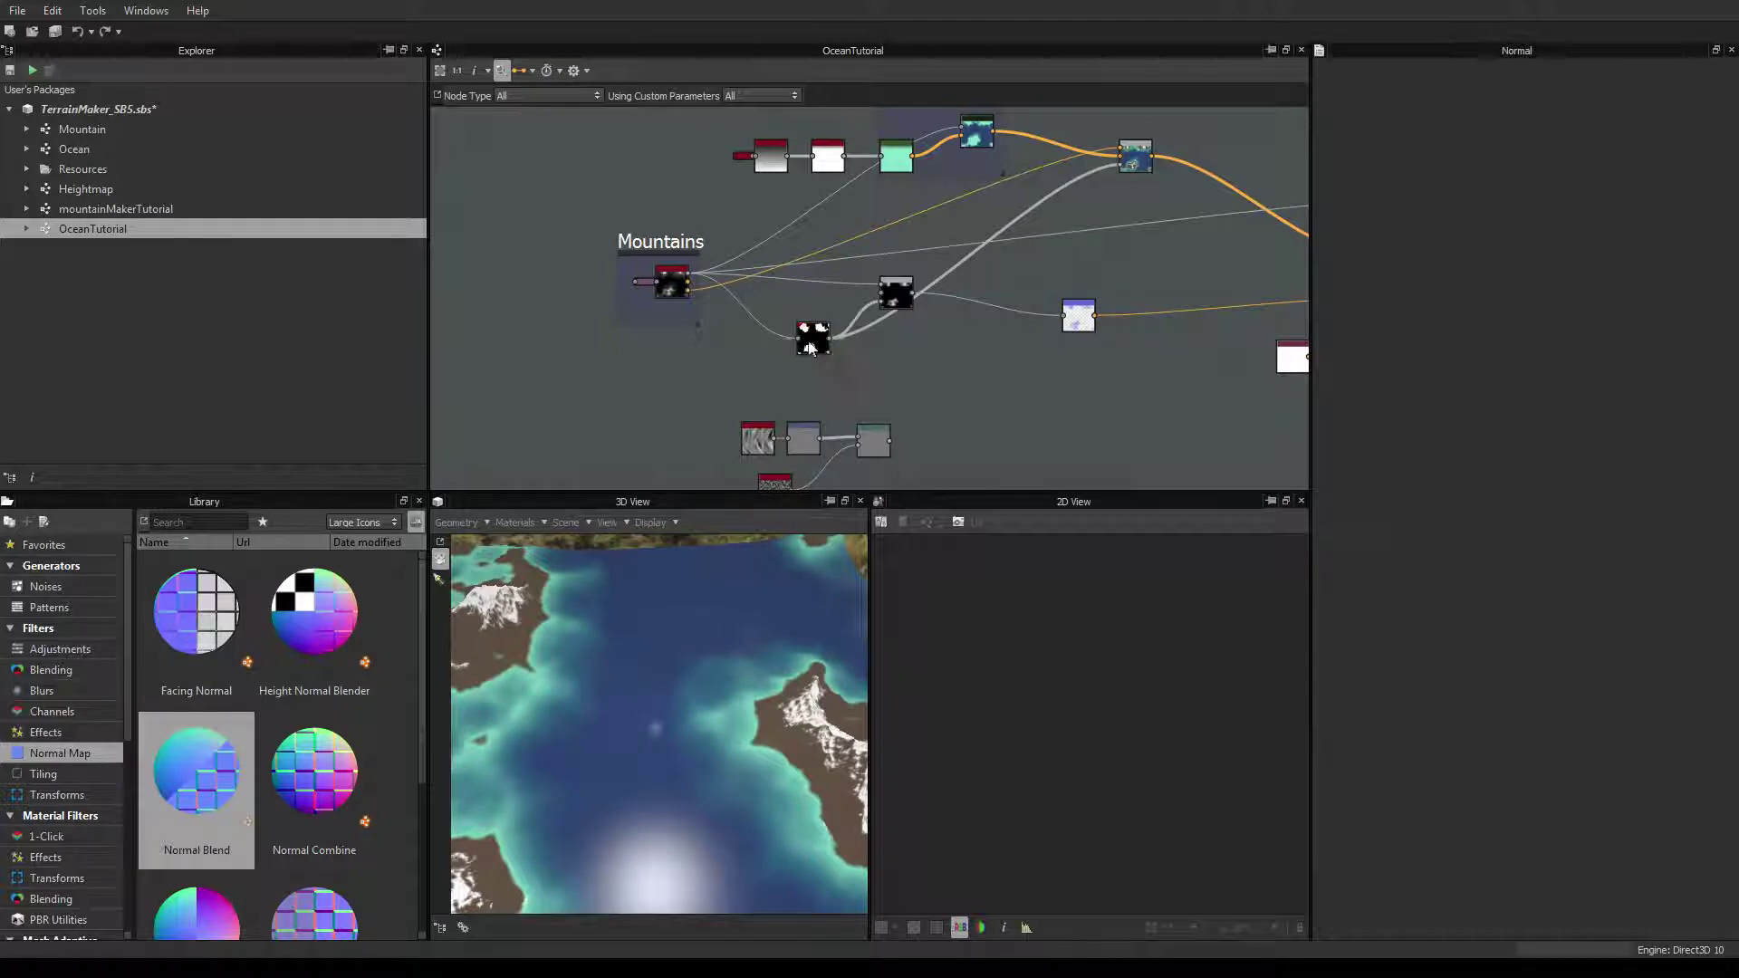
Preview the Histogram Scan mask in the 2D view
{"action": "left_click", "coordinate": [828, 341]}
{"action": "middle_click_drag", "start_coordinate": [1008, 366], "coordinate": [968, 367]}
{"action": "scroll", "coordinate": [942, 372], "scroll_direction": "up", "scroll_amount": 3}
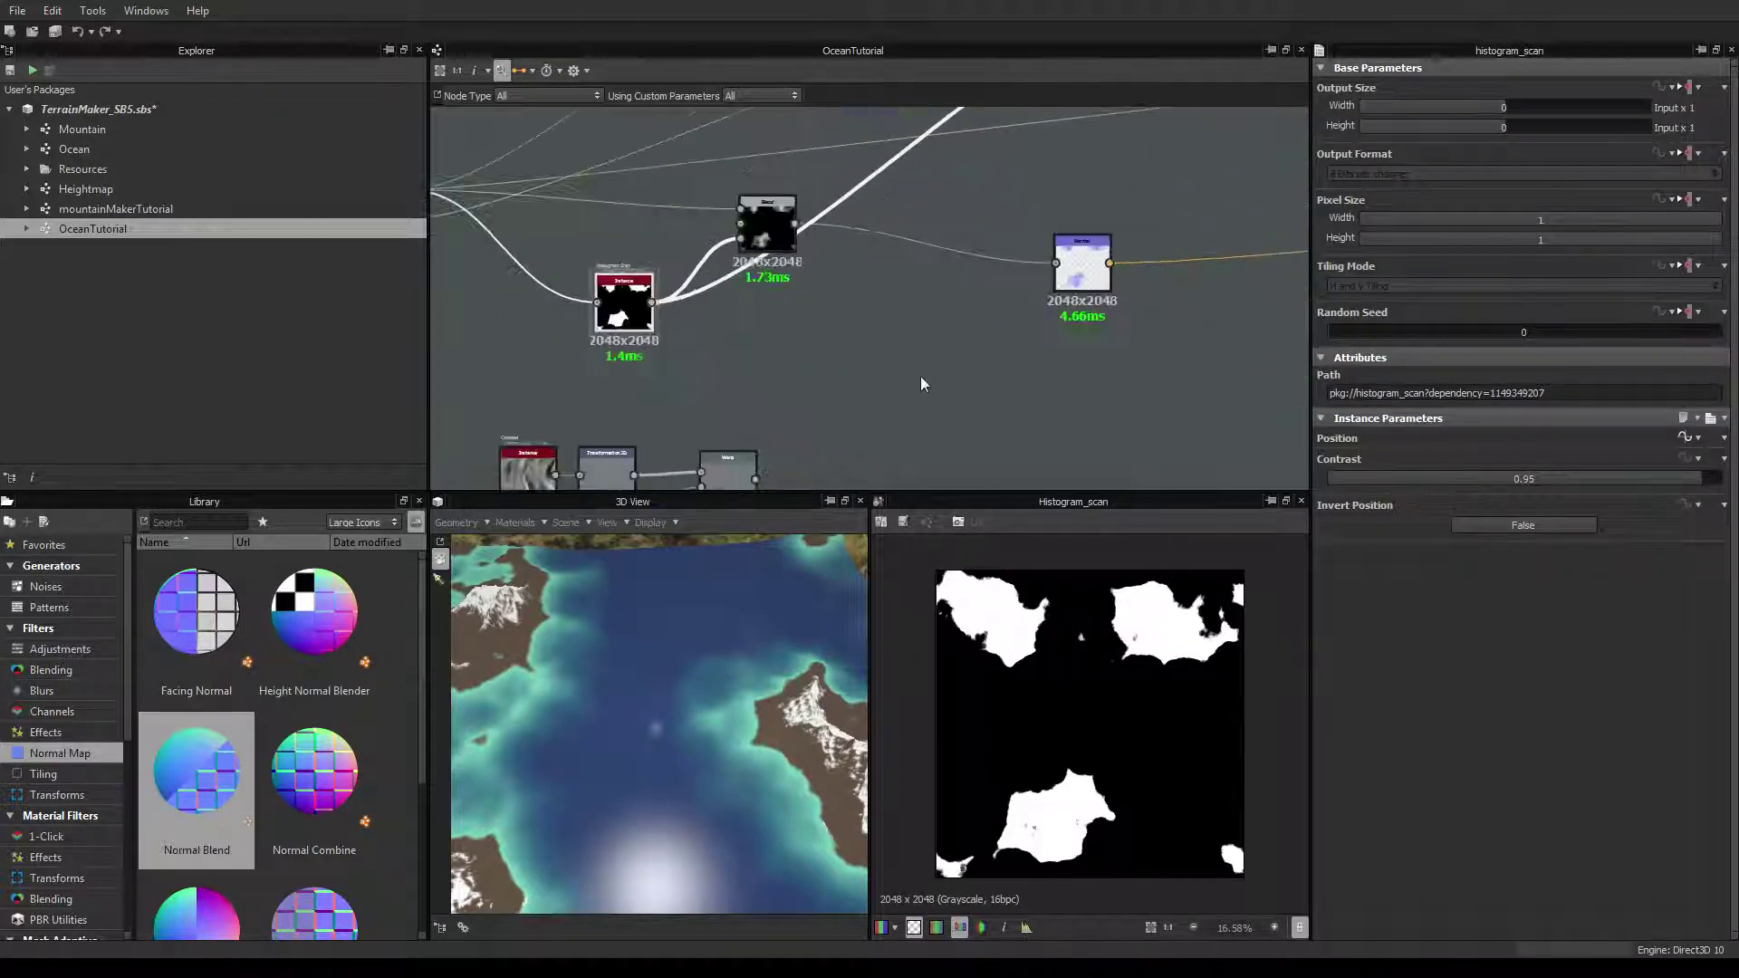
{"action": "scroll", "coordinate": [920, 377], "scroll_direction": "down", "scroll_amount": 3}
Add a Normal Blend node below the Blend, with the Histogram Scan feeding its mask input
{"action": "left_click", "coordinate": [823, 286]}
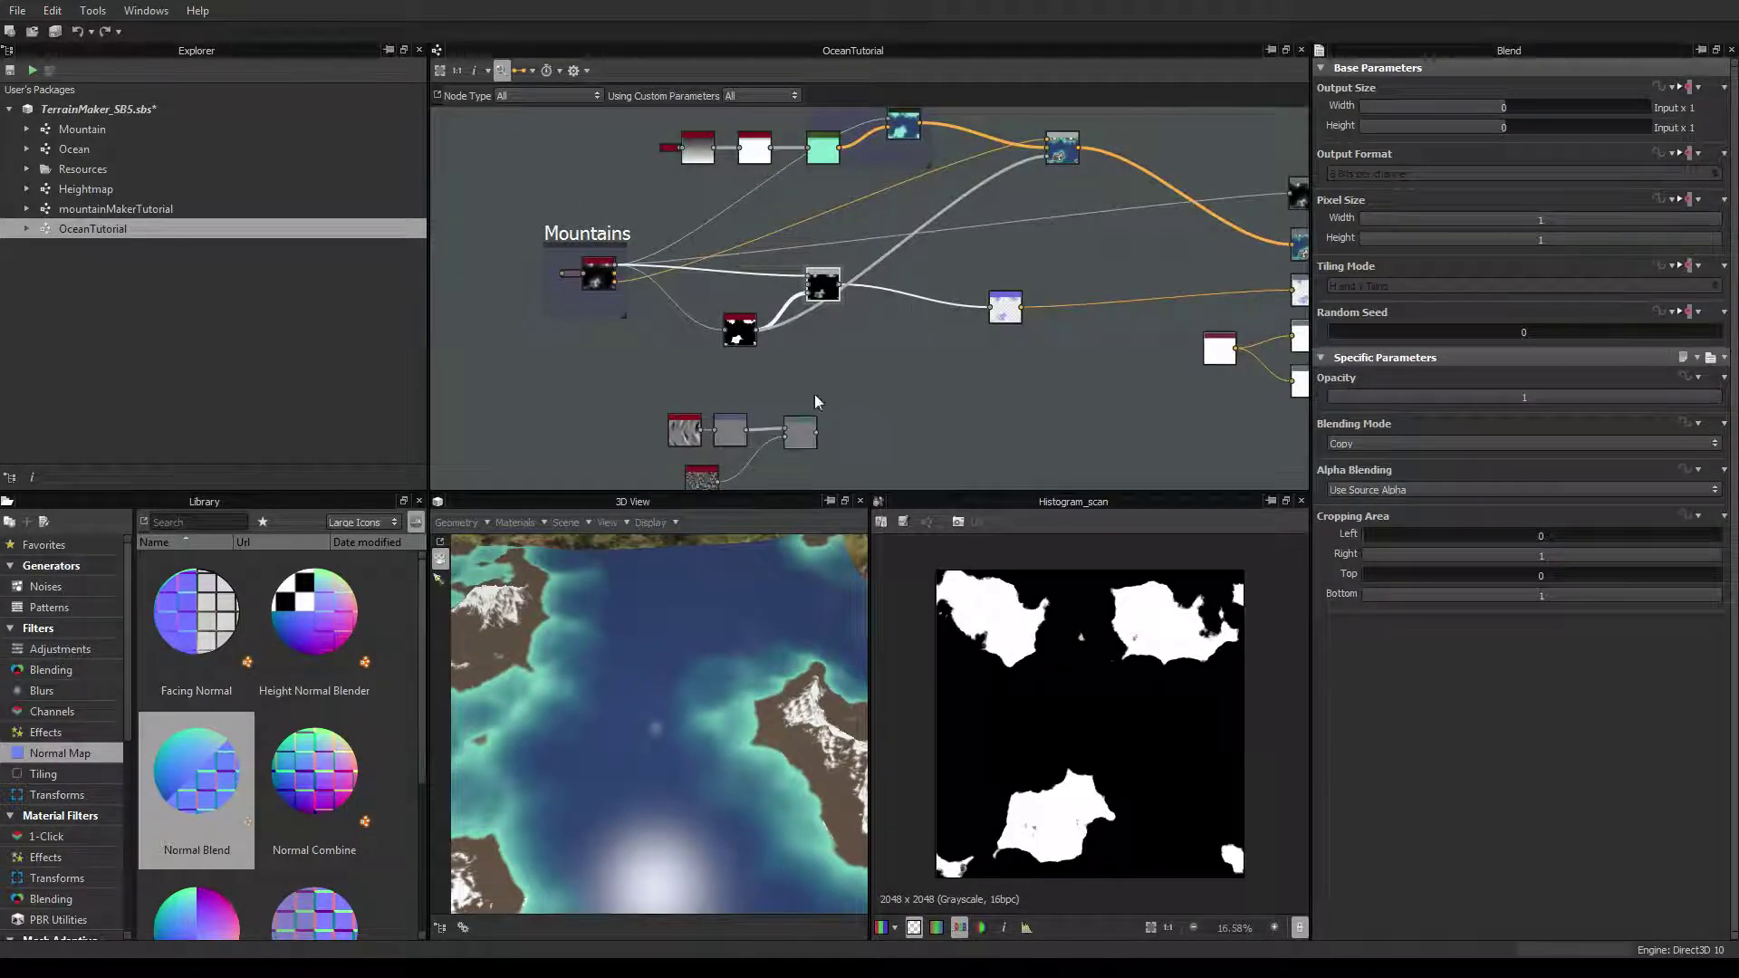
{"action": "left_click_drag", "start_coordinate": [207, 780], "coordinate": [887, 355]}
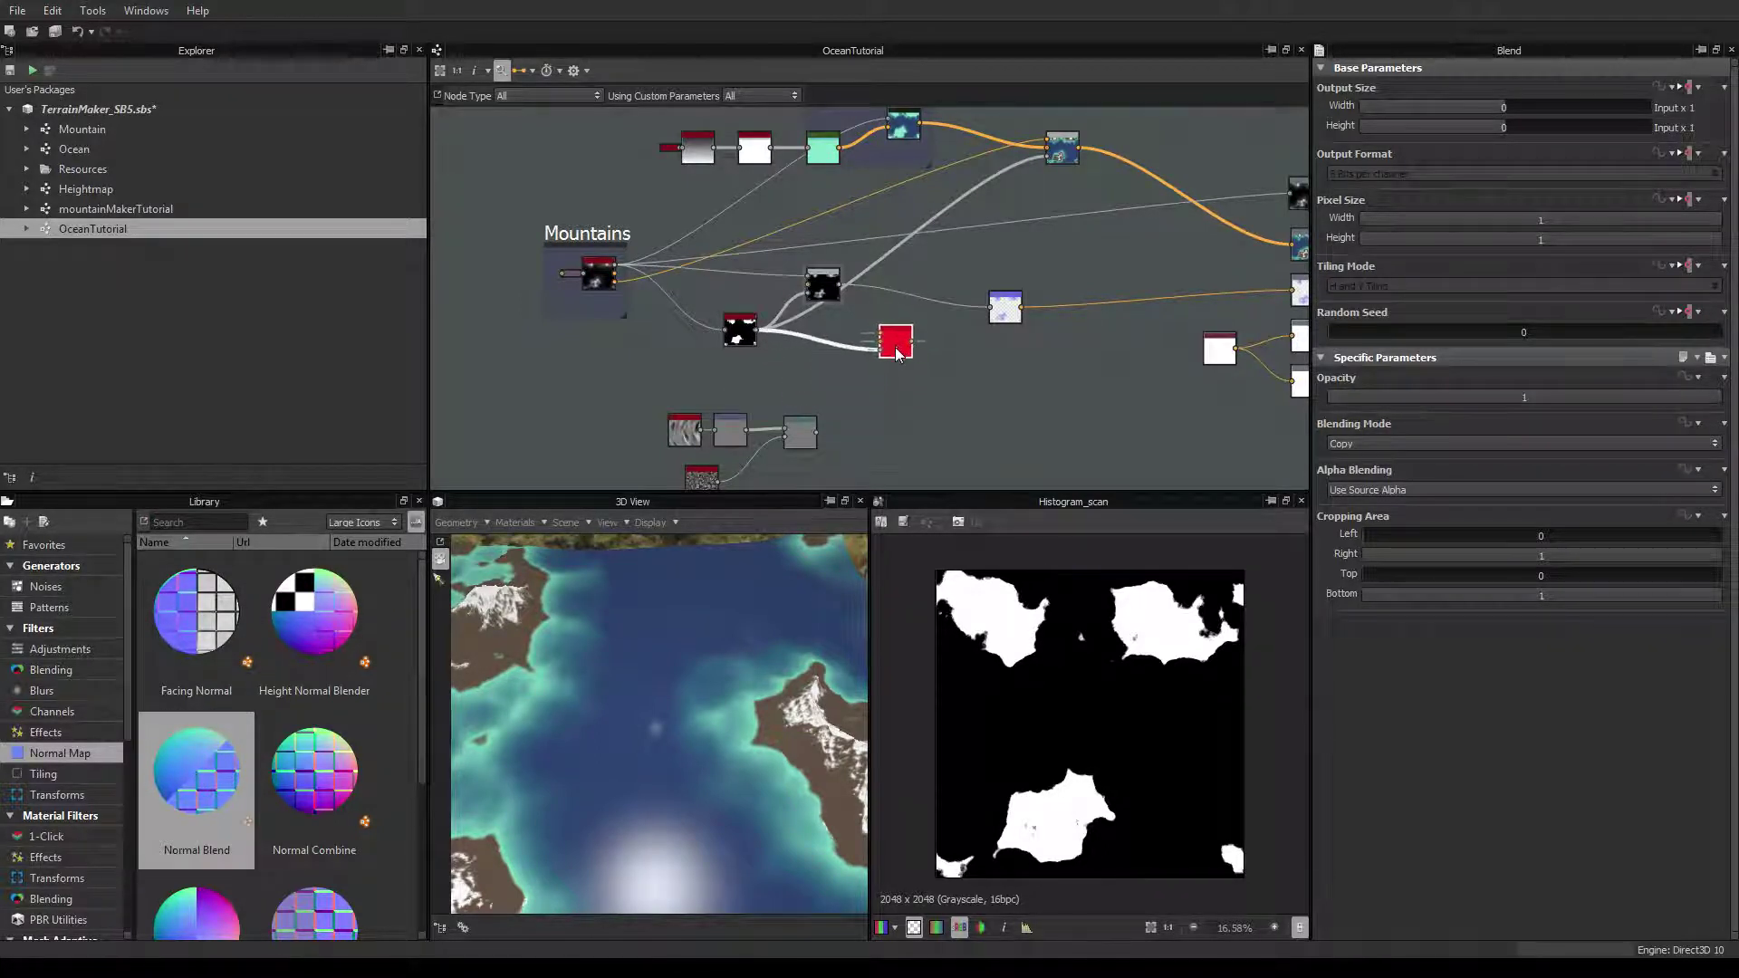
{"action": "scroll", "coordinate": [754, 301], "scroll_direction": "up", "scroll_amount": 2}
{"action": "scroll", "coordinate": [567, 225], "scroll_direction": "down", "scroll_amount": 1}
Route the Mountains normal through the Normal Blend's first input to the Normal output, and delete the old Normal node
{"action": "middle_click_drag", "start_coordinate": [474, 221], "coordinate": [516, 249]}
{"action": "left_click", "coordinate": [446, 233]}
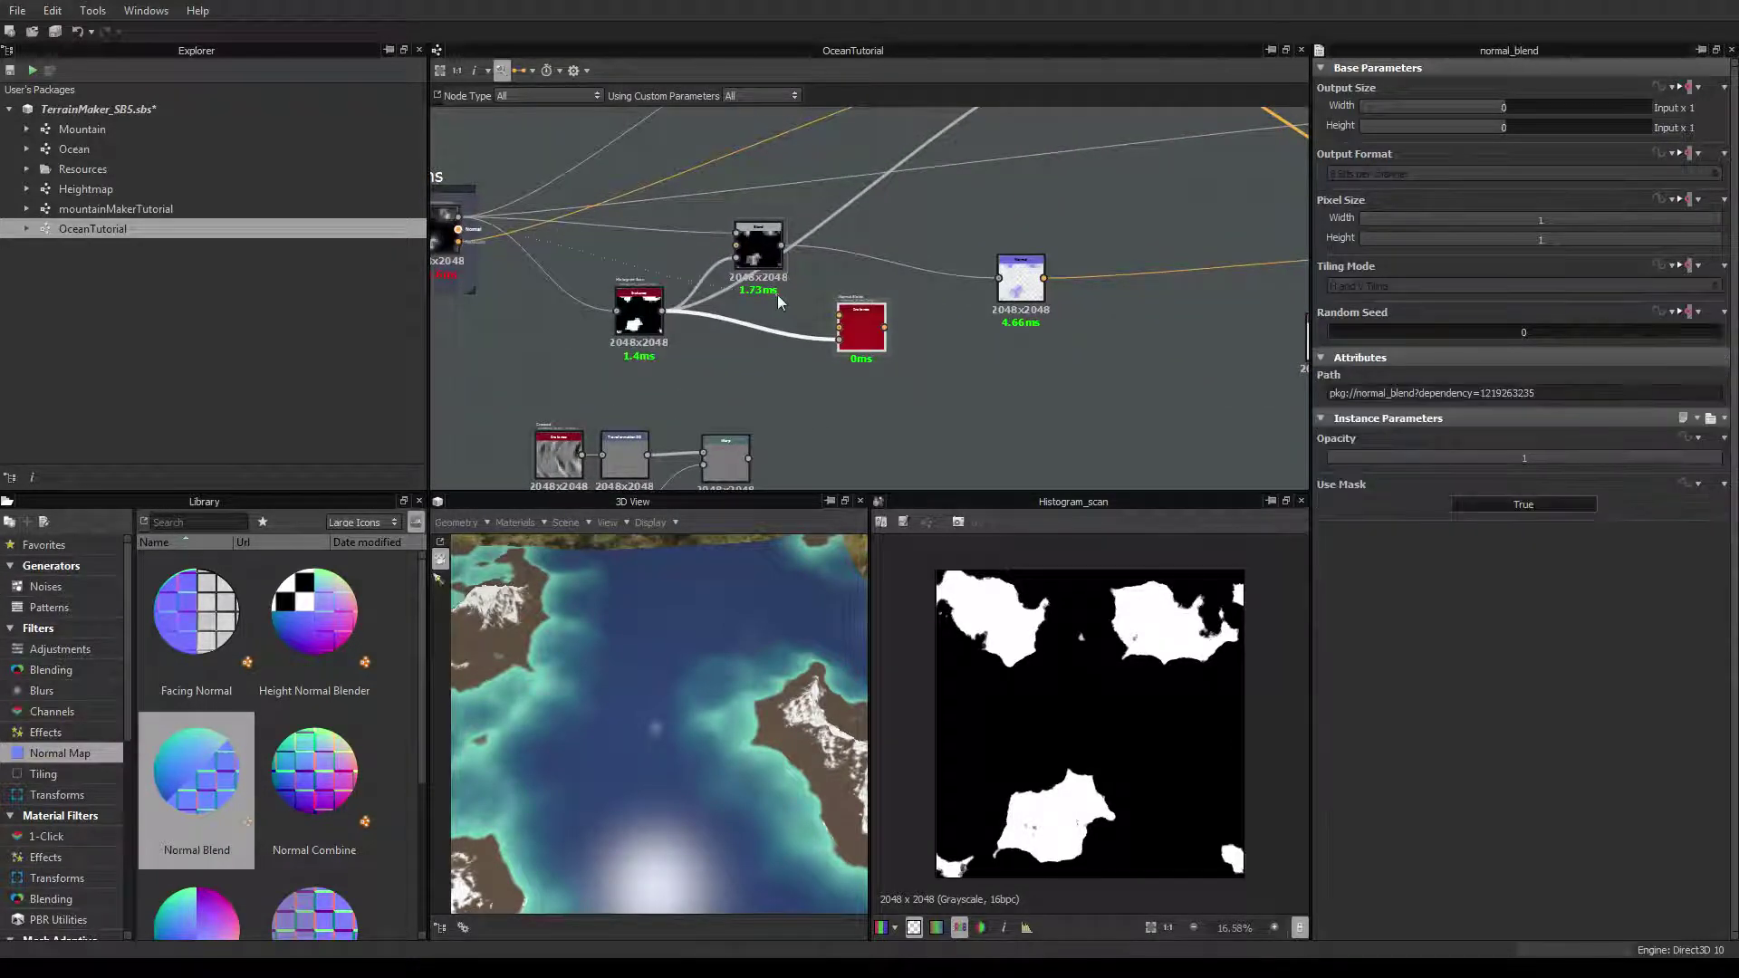
{"action": "left_click_drag", "start_coordinate": [817, 314], "coordinate": [1255, 296]}
{"action": "scroll", "coordinate": [988, 349], "scroll_direction": "down", "scroll_amount": 2}
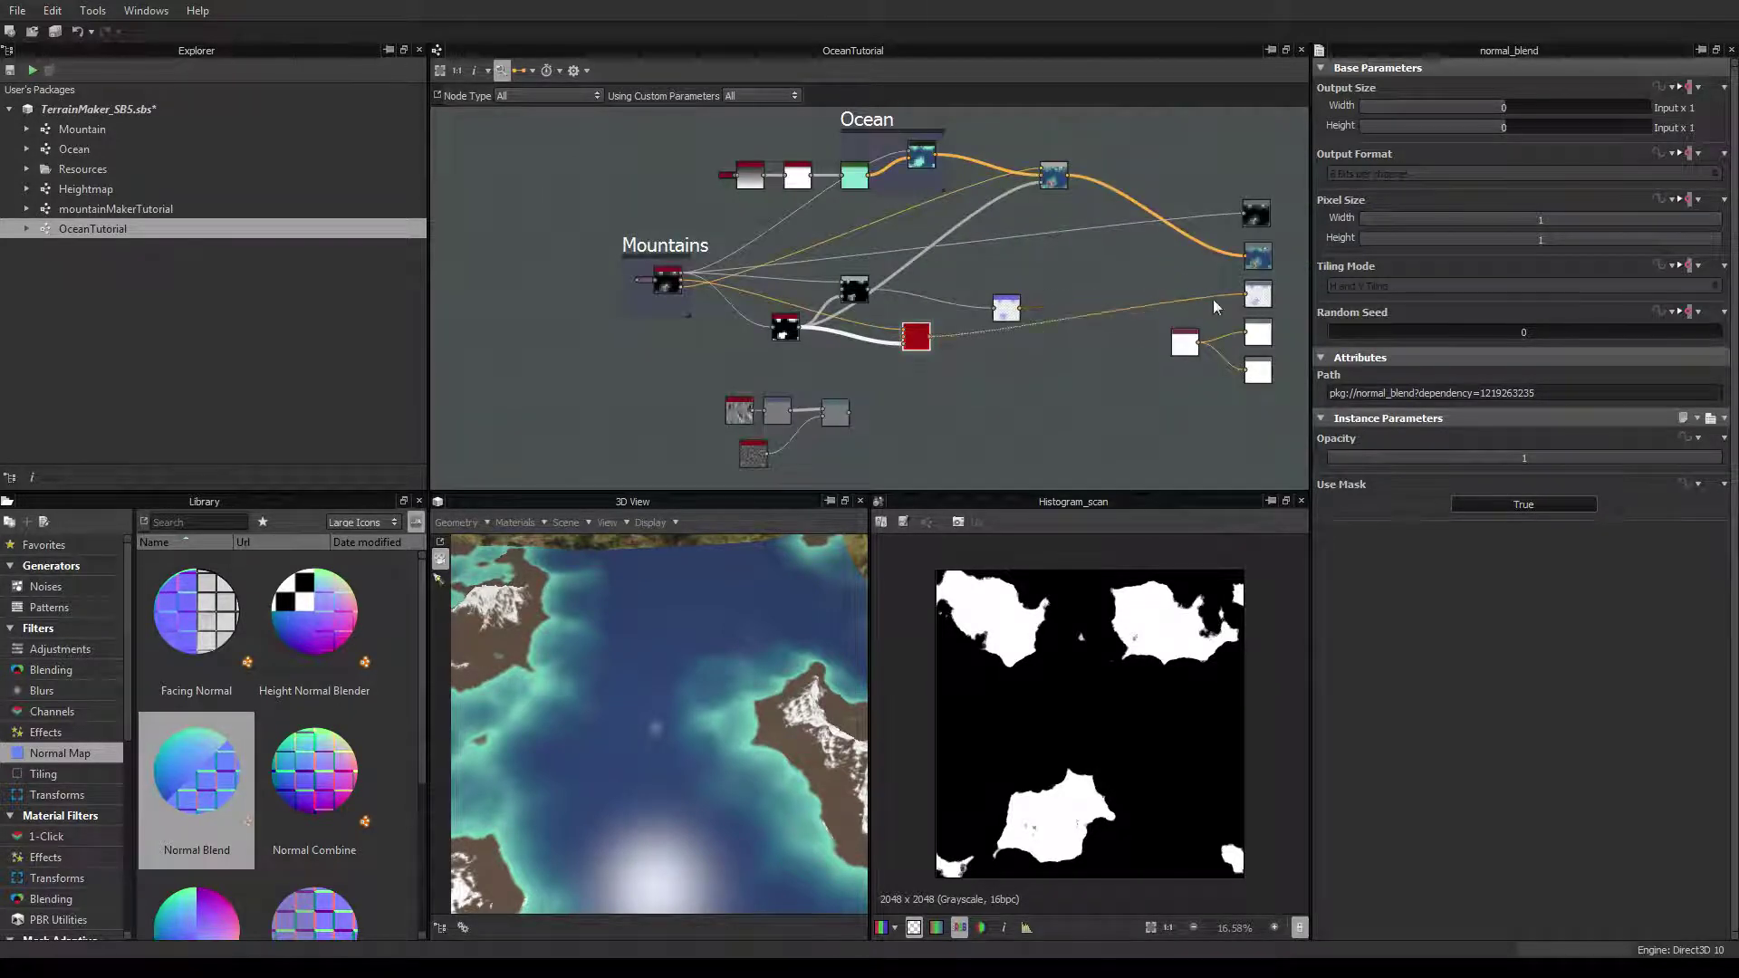
{"action": "left_click", "coordinate": [1006, 308]}
{"action": "key", "text": "Delete"}
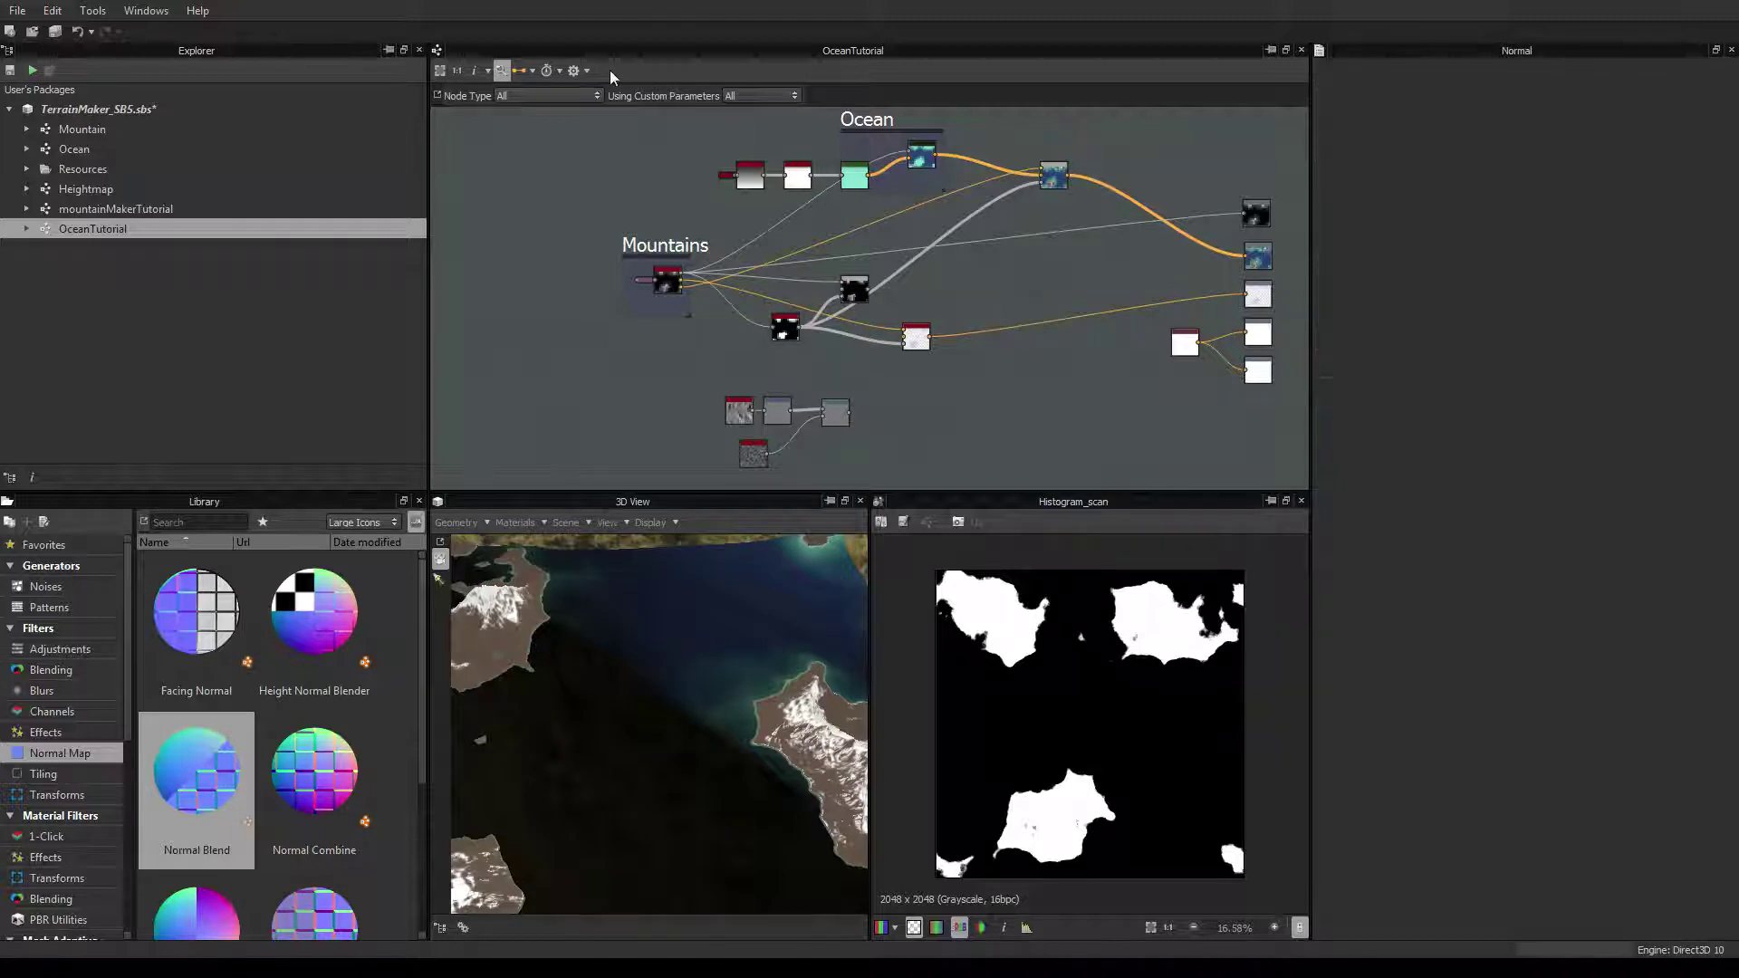
Add a Normal node after the Warp, connect it to the Normal Blend's second input, and inspect the water in 3D
{"action": "scroll", "coordinate": [885, 396], "scroll_direction": "up", "scroll_amount": 2}
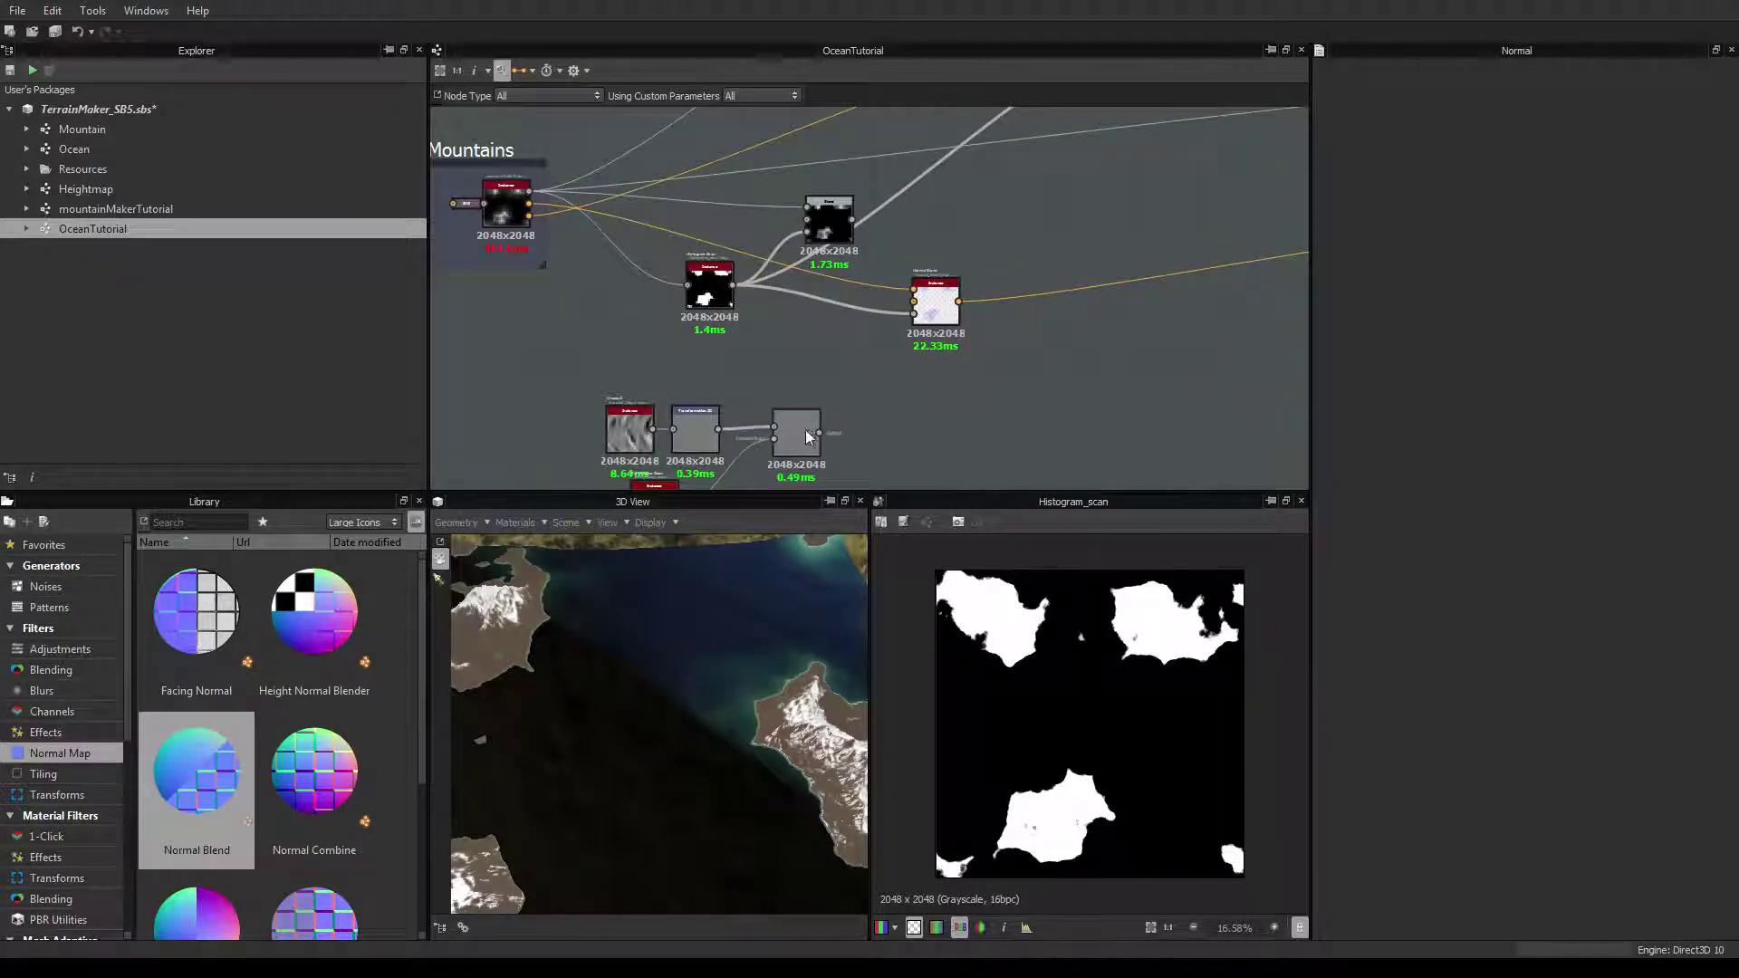
{"action": "left_click_drag", "start_coordinate": [819, 433], "coordinate": [841, 432]}
{"action": "left_click", "coordinate": [861, 310]}
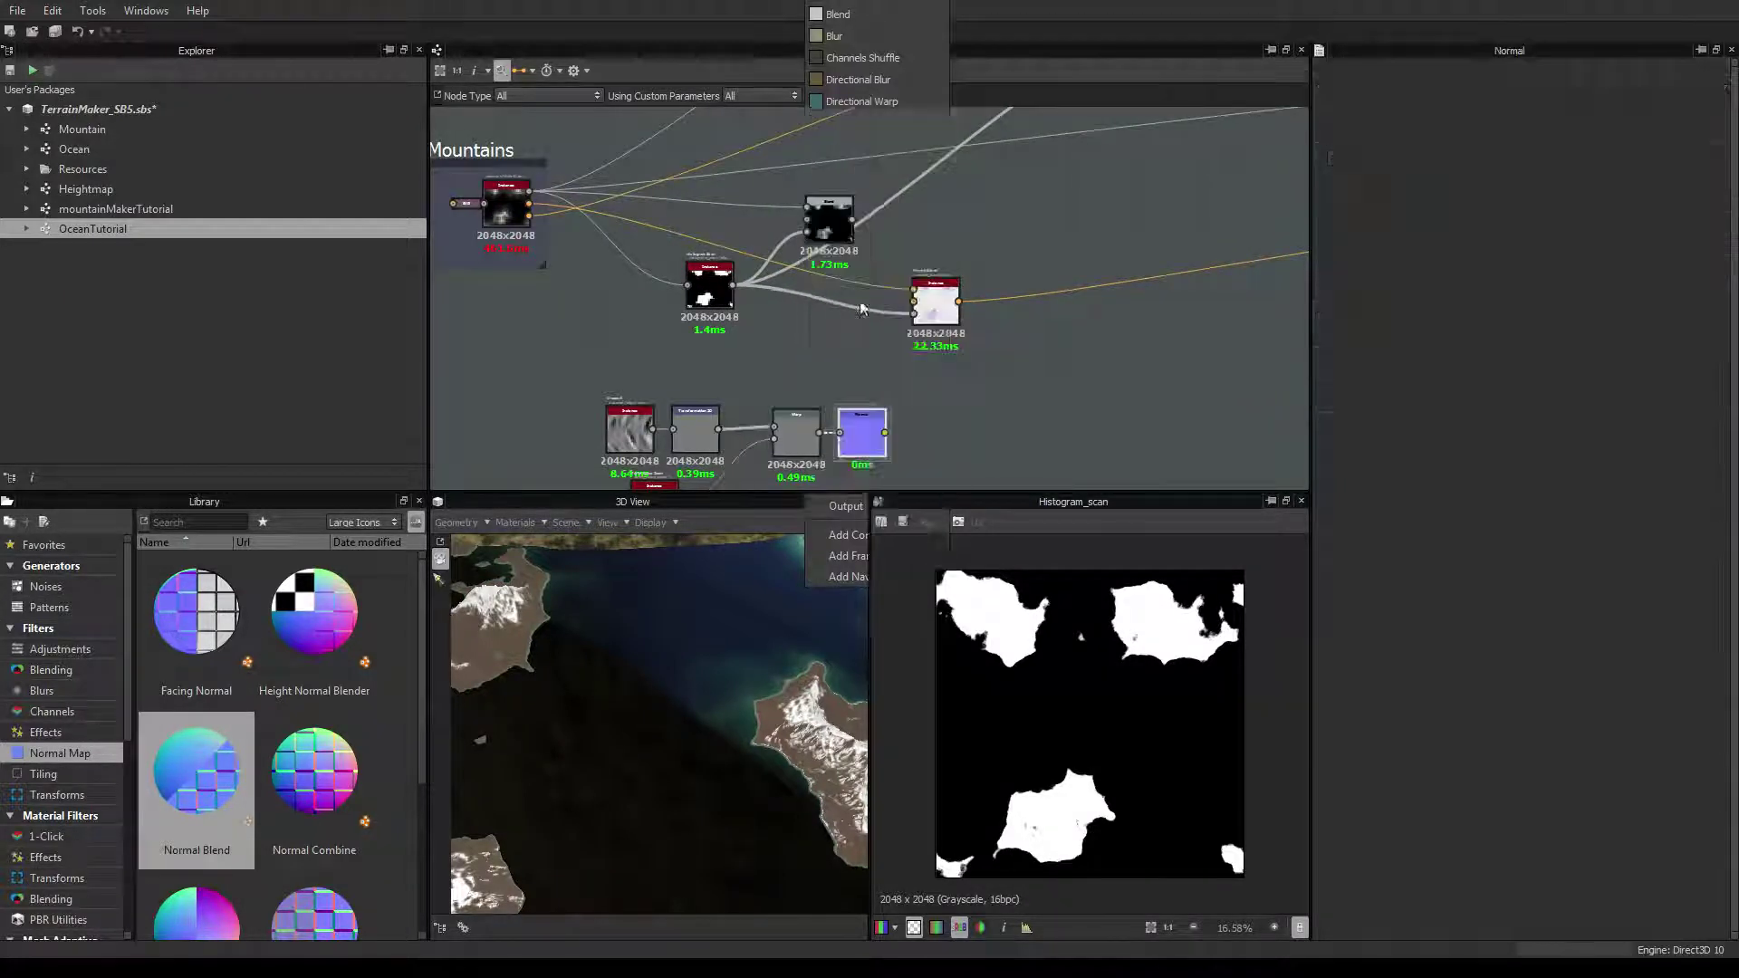
{"action": "left_click_drag", "start_coordinate": [885, 432], "coordinate": [914, 302]}
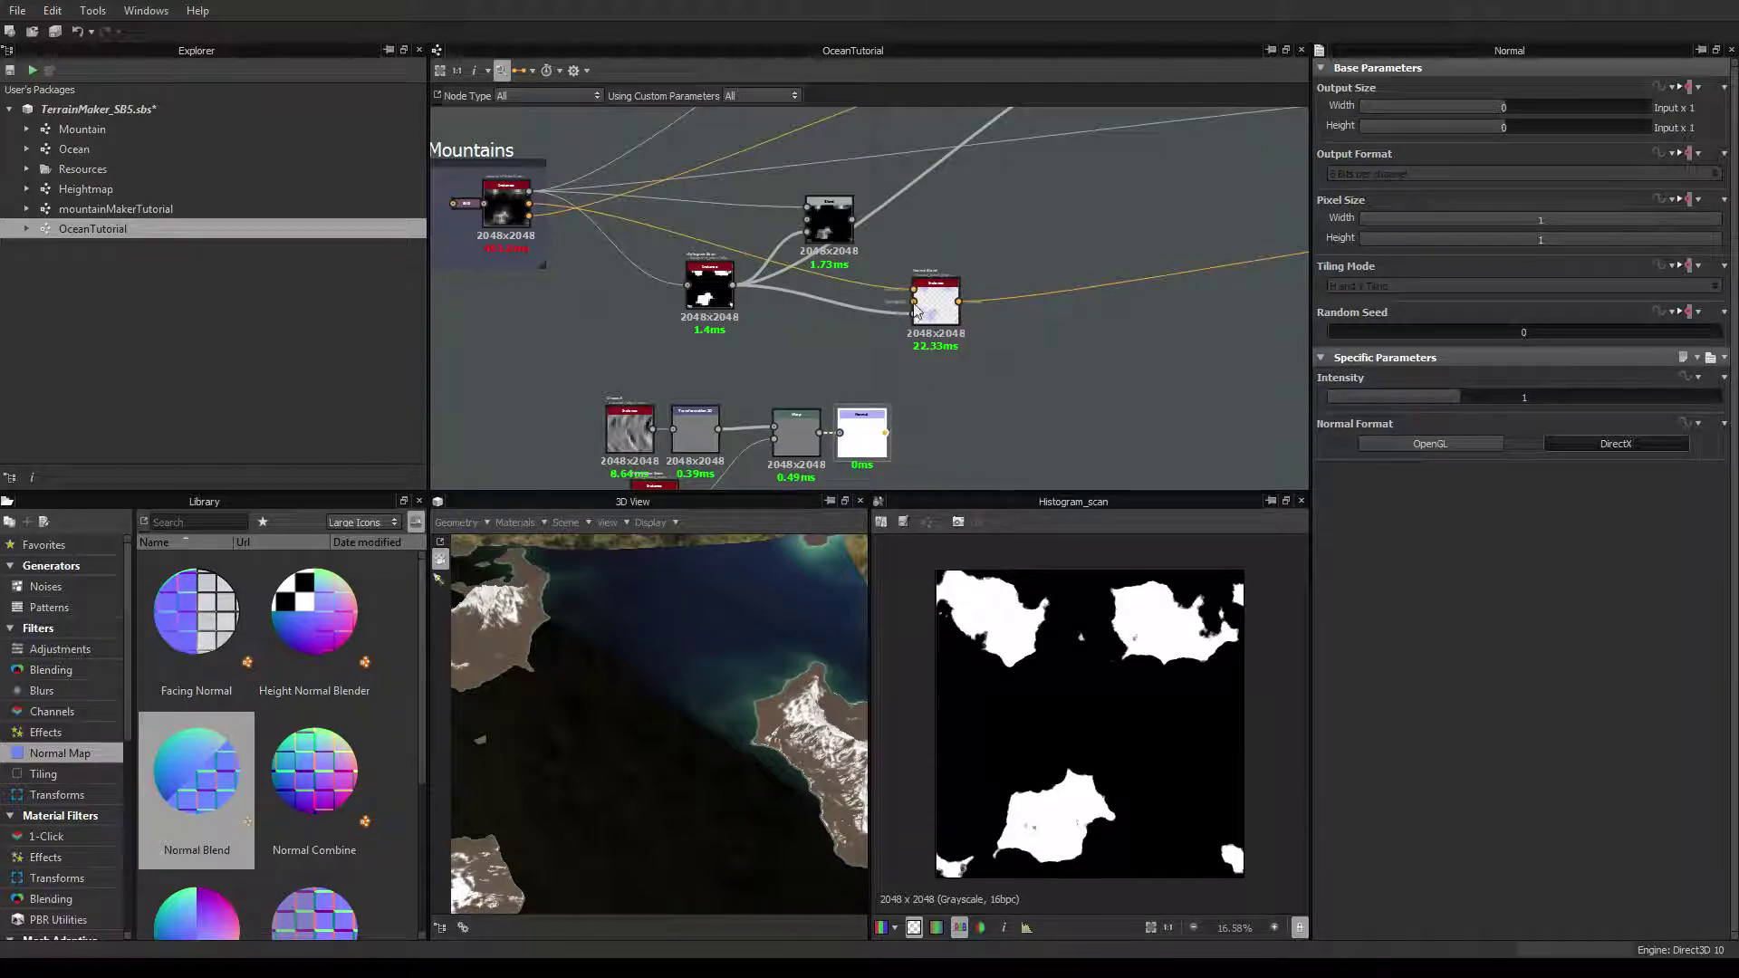
{"action": "left_click_drag", "start_coordinate": [588, 688], "coordinate": [661, 842]}
{"action": "left_click_drag", "start_coordinate": [744, 764], "coordinate": [697, 751]}
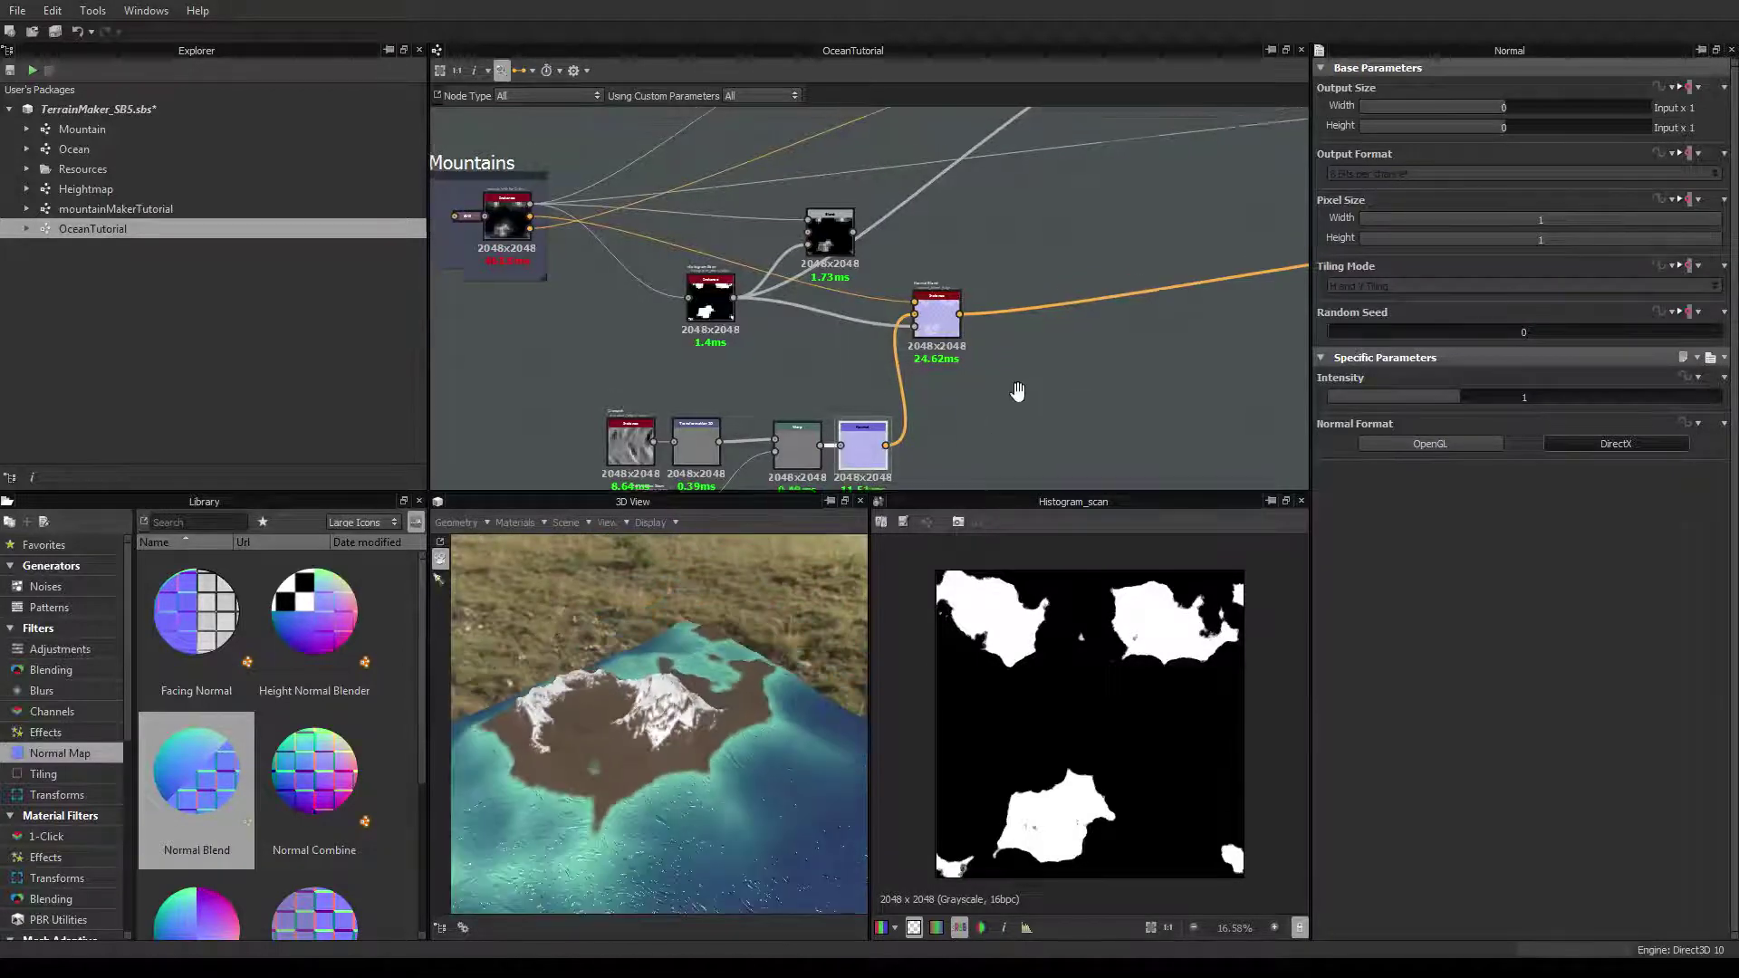
Move the Normal Blend to the right and the unused Blend to the left to separate them in the graph
{"action": "scroll", "coordinate": [877, 376], "scroll_direction": "down", "scroll_amount": 3}
{"action": "scroll", "coordinate": [880, 374], "scroll_direction": "up", "scroll_amount": 3}
{"action": "scroll", "coordinate": [809, 395], "scroll_direction": "down", "scroll_amount": 3}
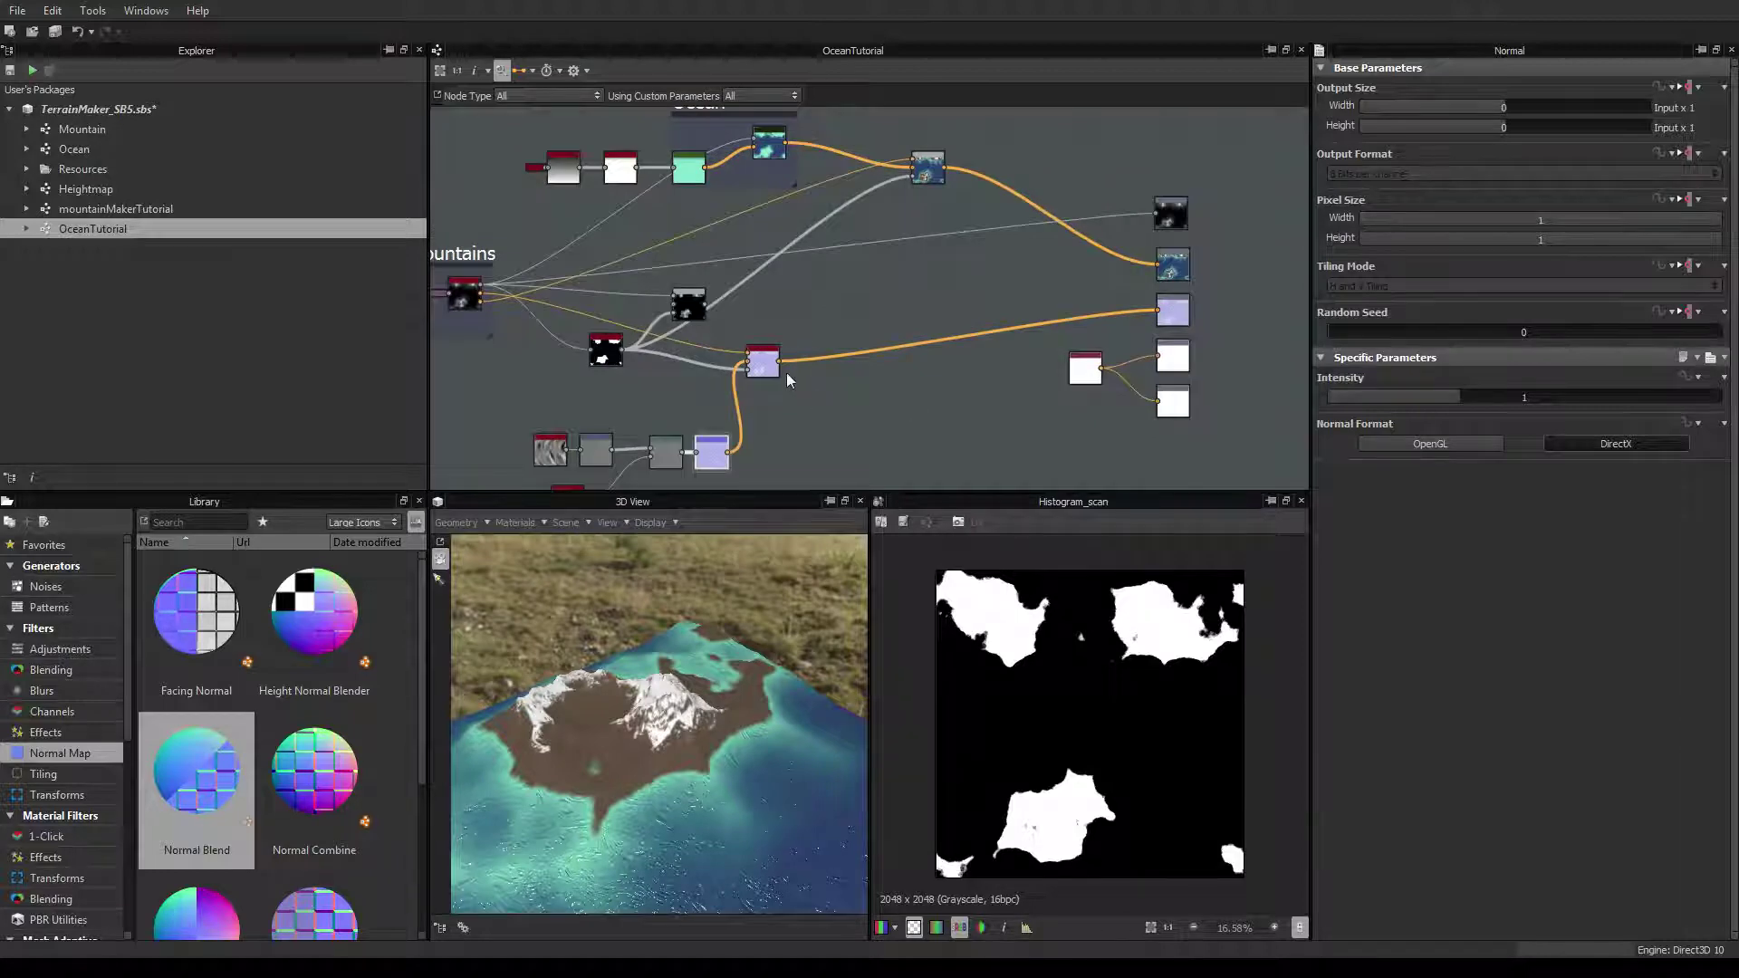
{"action": "left_click_drag", "start_coordinate": [761, 370], "coordinate": [803, 364]}
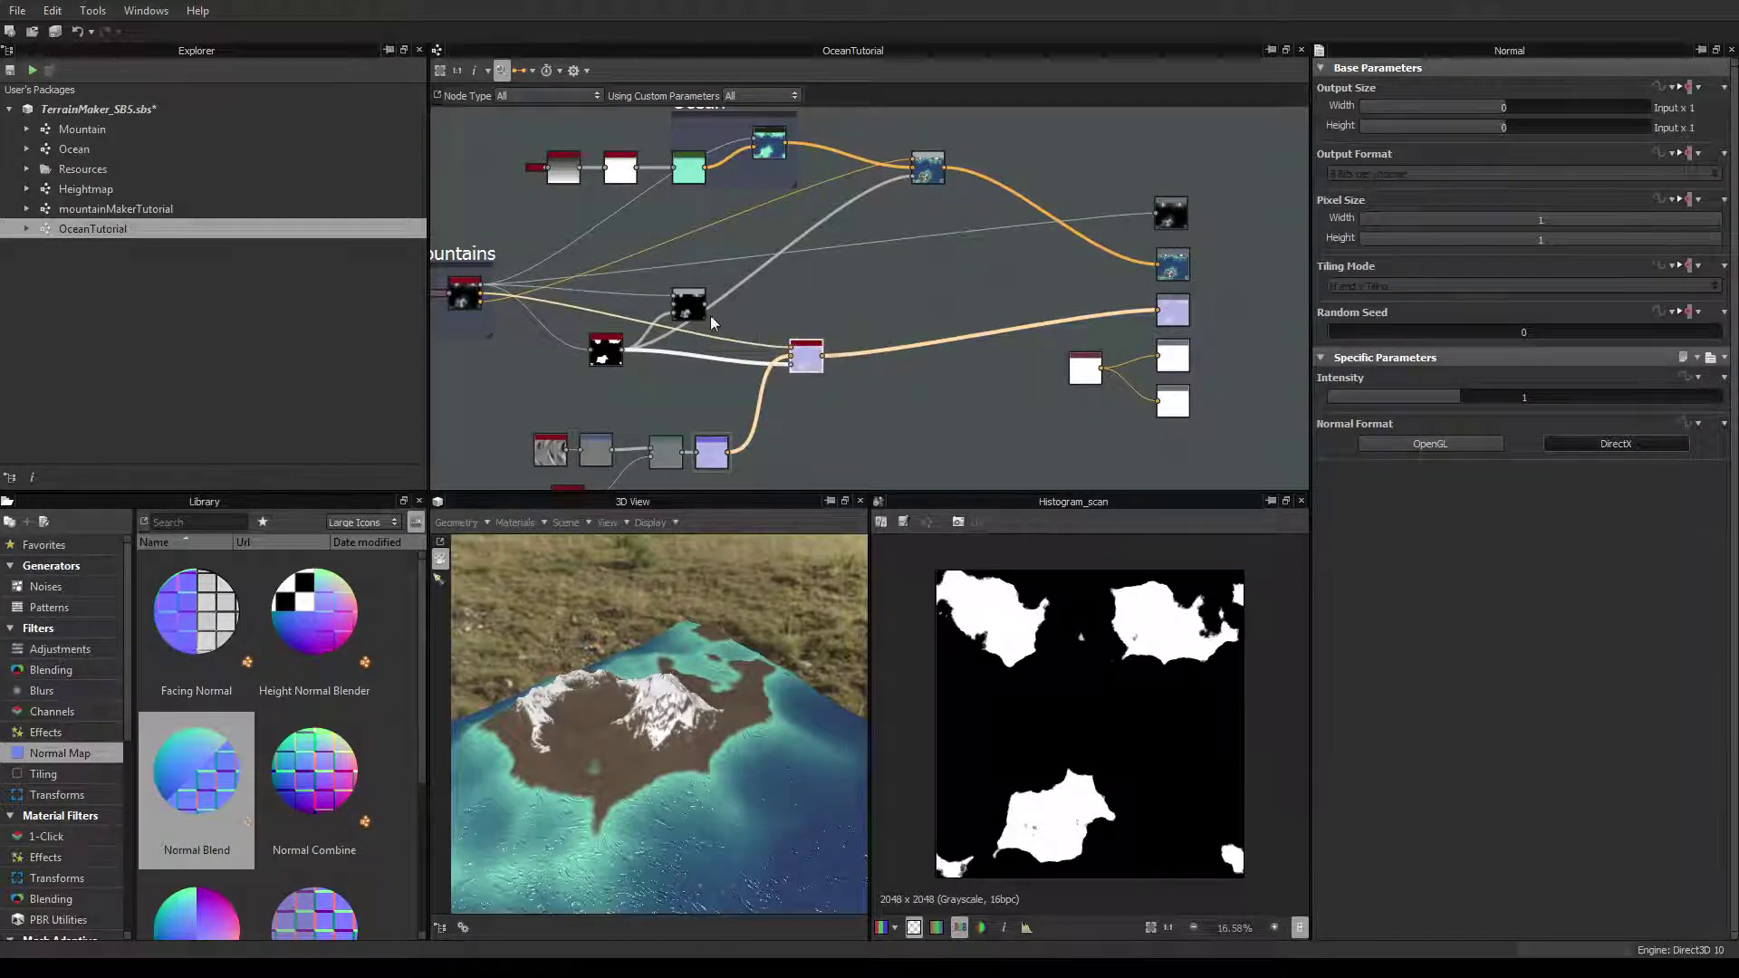
{"action": "left_click_drag", "start_coordinate": [692, 306], "coordinate": [669, 309]}
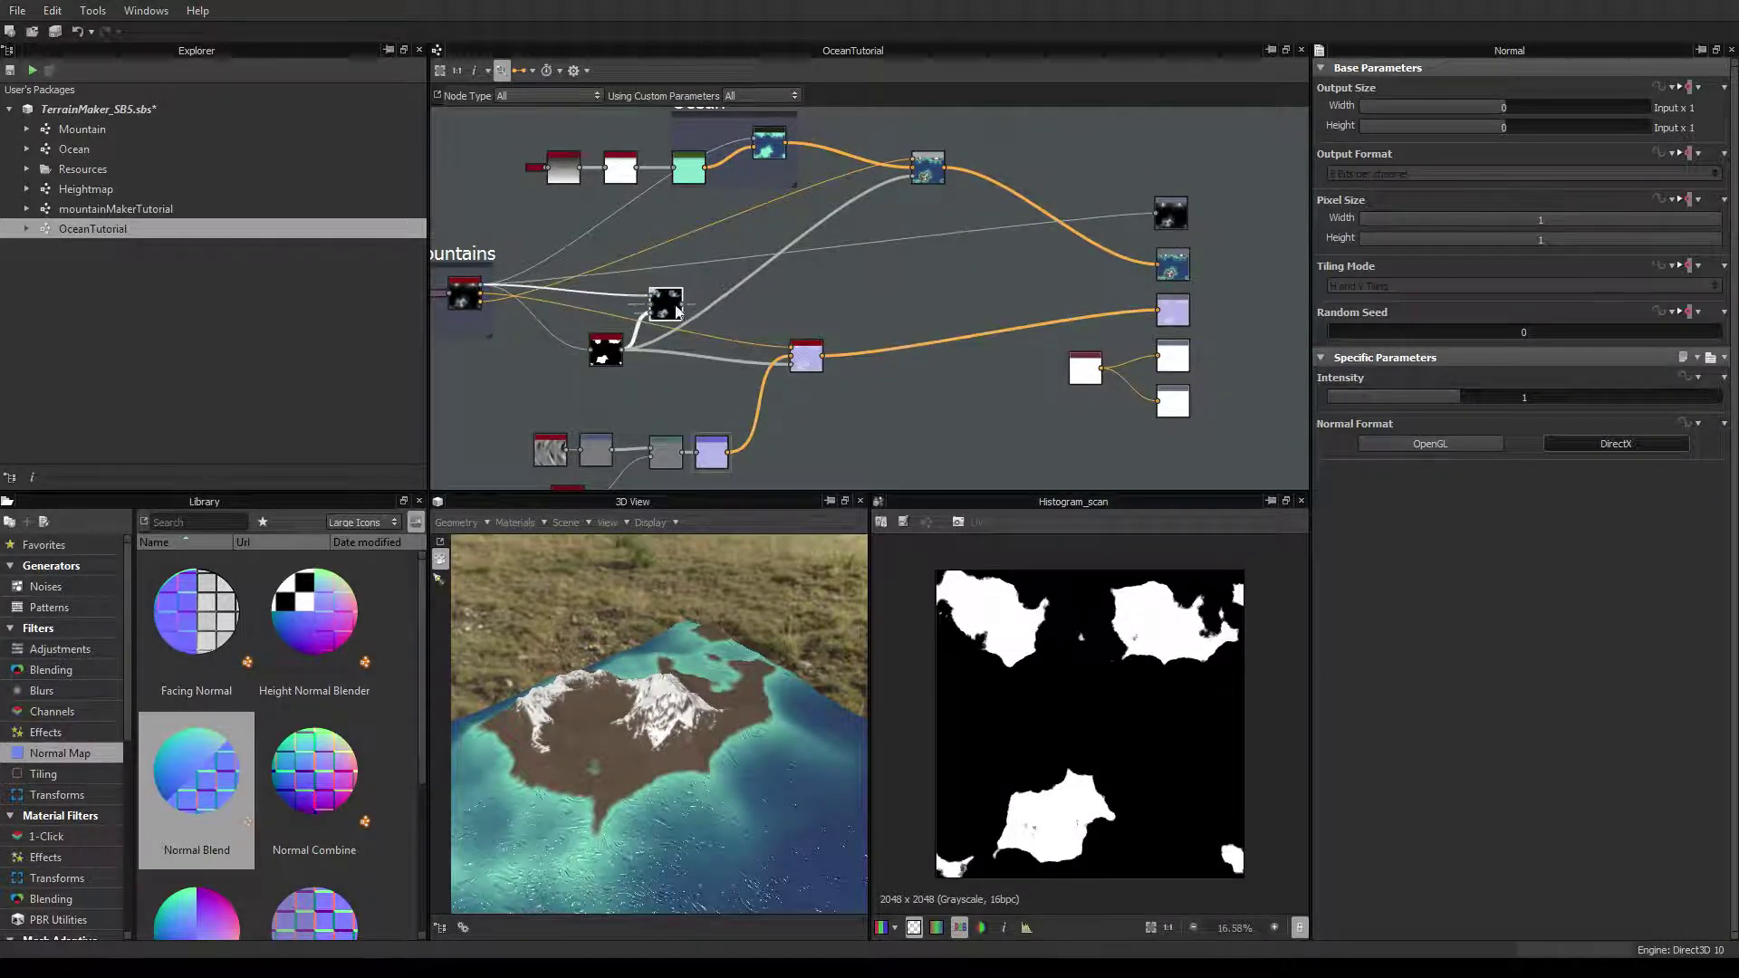
Clear the unused Blend node from the graph and move the Histogram Scan mask up into its place
{"action": "right_click", "coordinate": [801, 319]}
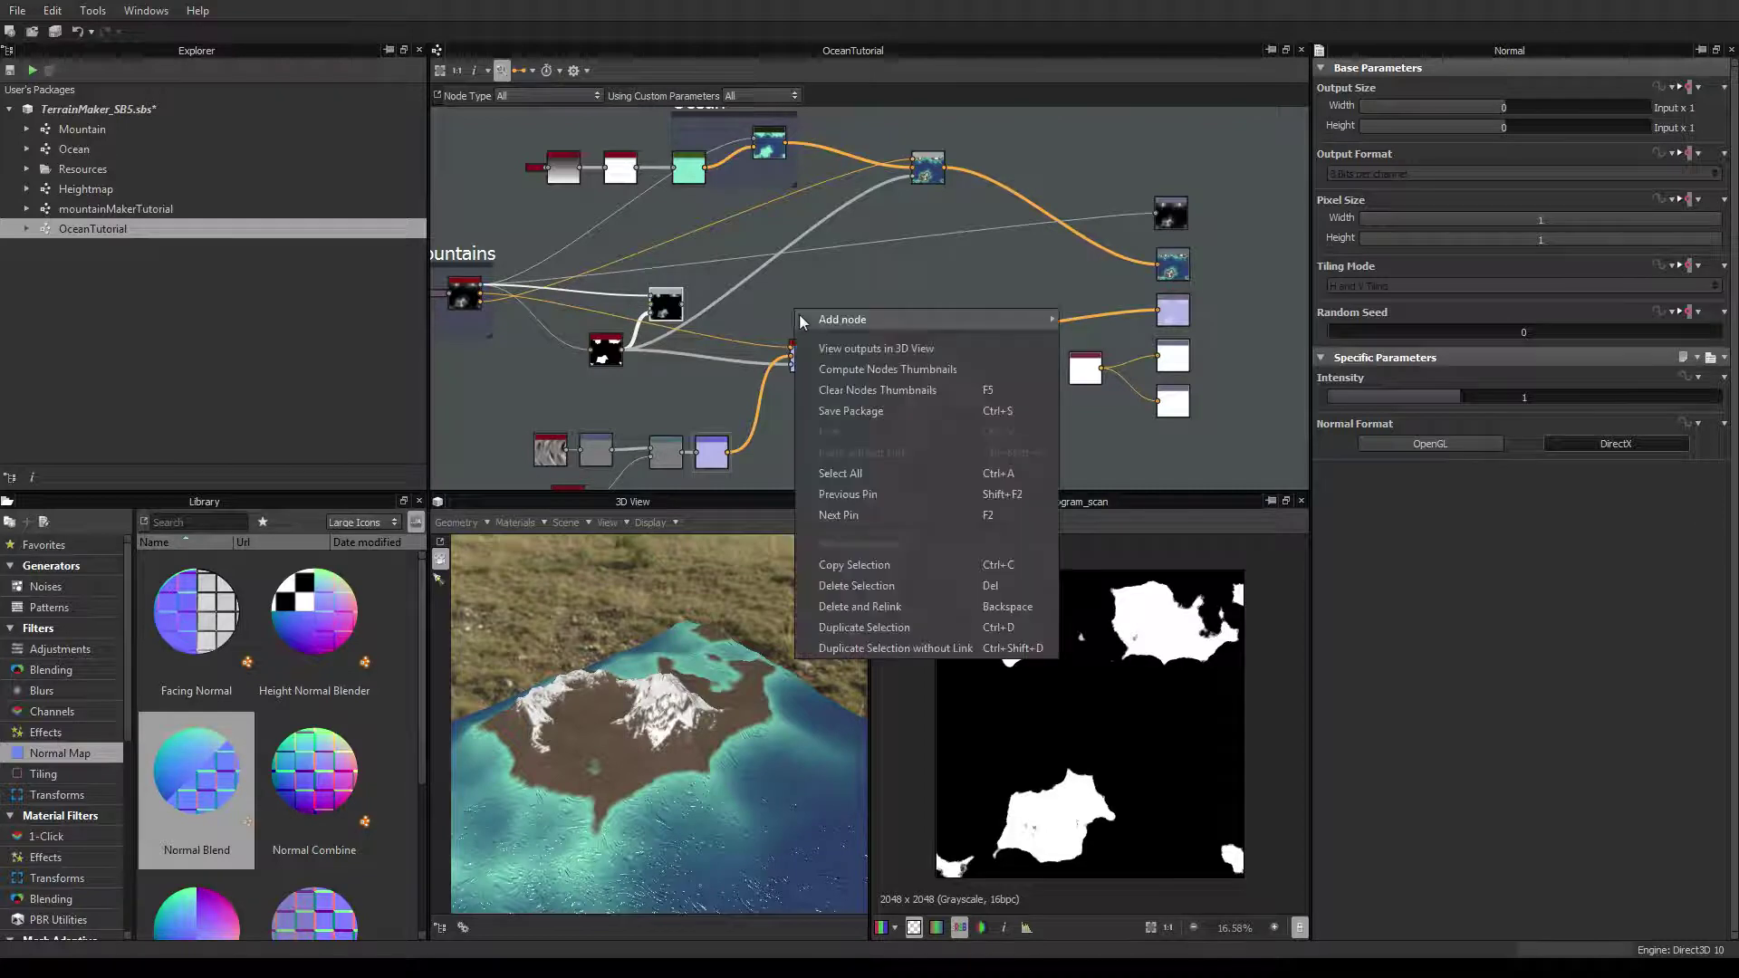
{"action": "left_click", "coordinate": [587, 71]}
{"action": "left_click", "coordinate": [587, 71]}
{"action": "left_click", "coordinate": [598, 89]}
{"action": "middle_click_drag", "start_coordinate": [634, 385], "coordinate": [711, 377]}
{"action": "left_click_drag", "start_coordinate": [685, 345], "coordinate": [689, 319]}
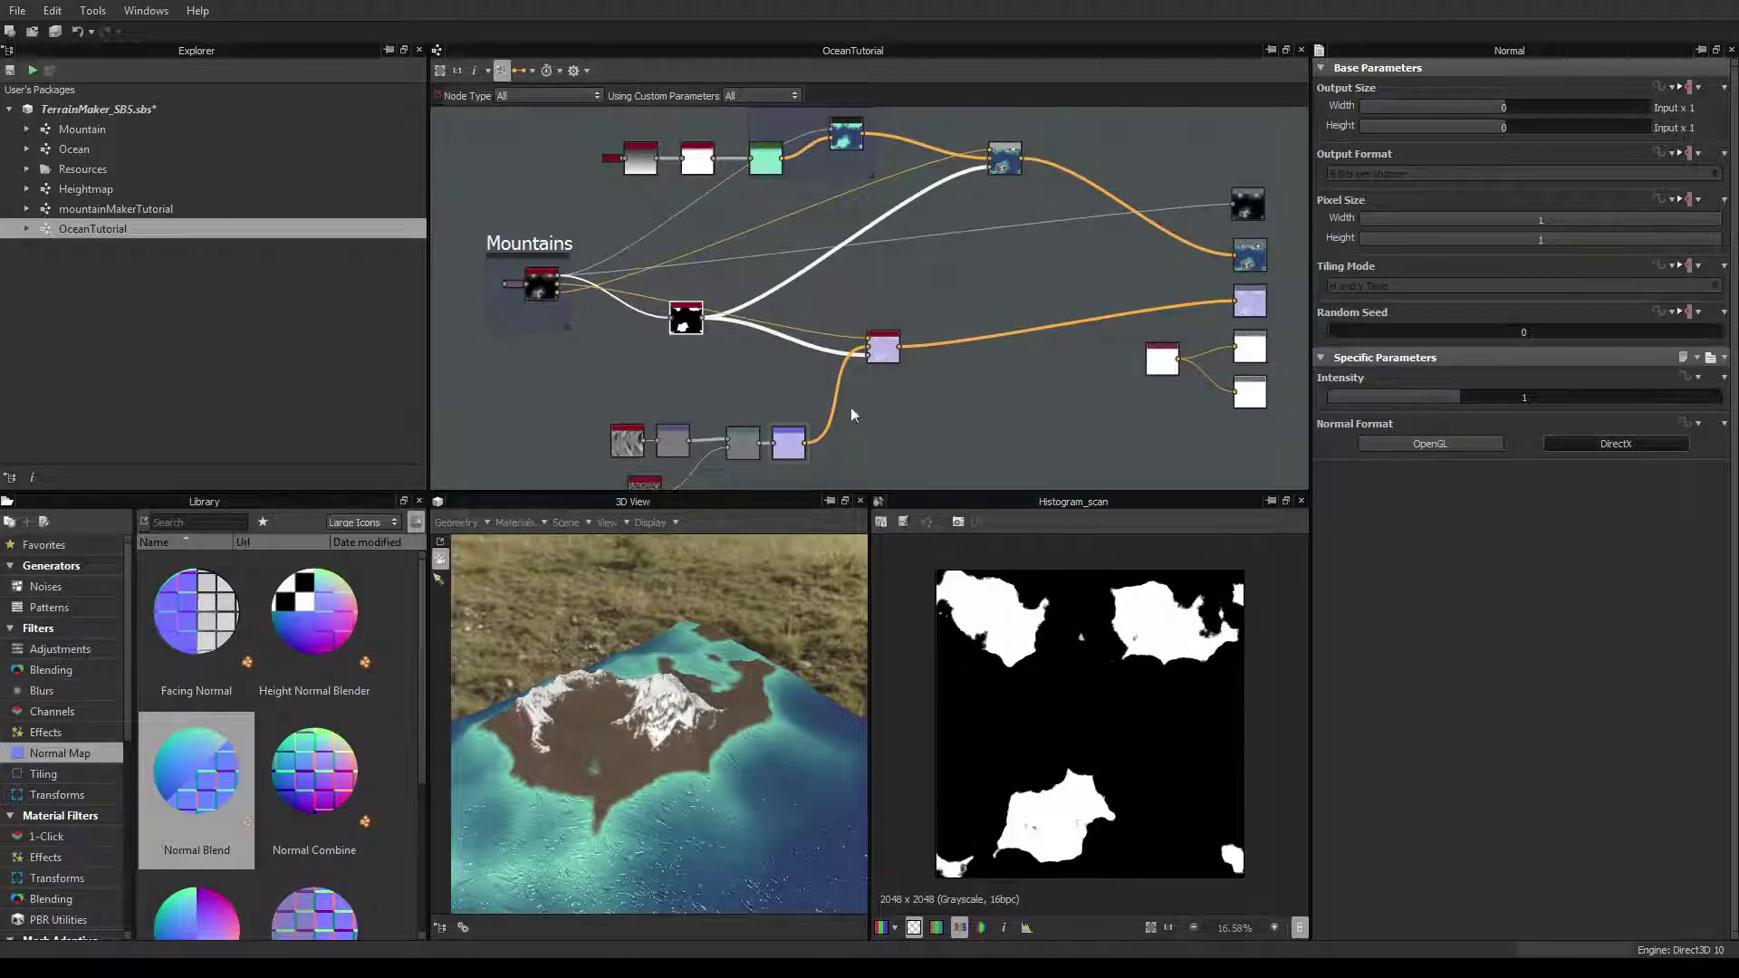
Shrink the creased waves' Transformation 2D tile for denser tiling, with its offset at X -4.6751, Y -0.2897, and check the ocean in 3D
{"action": "middle_click_drag", "start_coordinate": [851, 405], "coordinate": [815, 367]}
{"action": "scroll", "coordinate": [815, 367], "scroll_direction": "up", "scroll_amount": 1}
{"action": "middle_click_drag", "start_coordinate": [468, 397], "coordinate": [630, 366]}
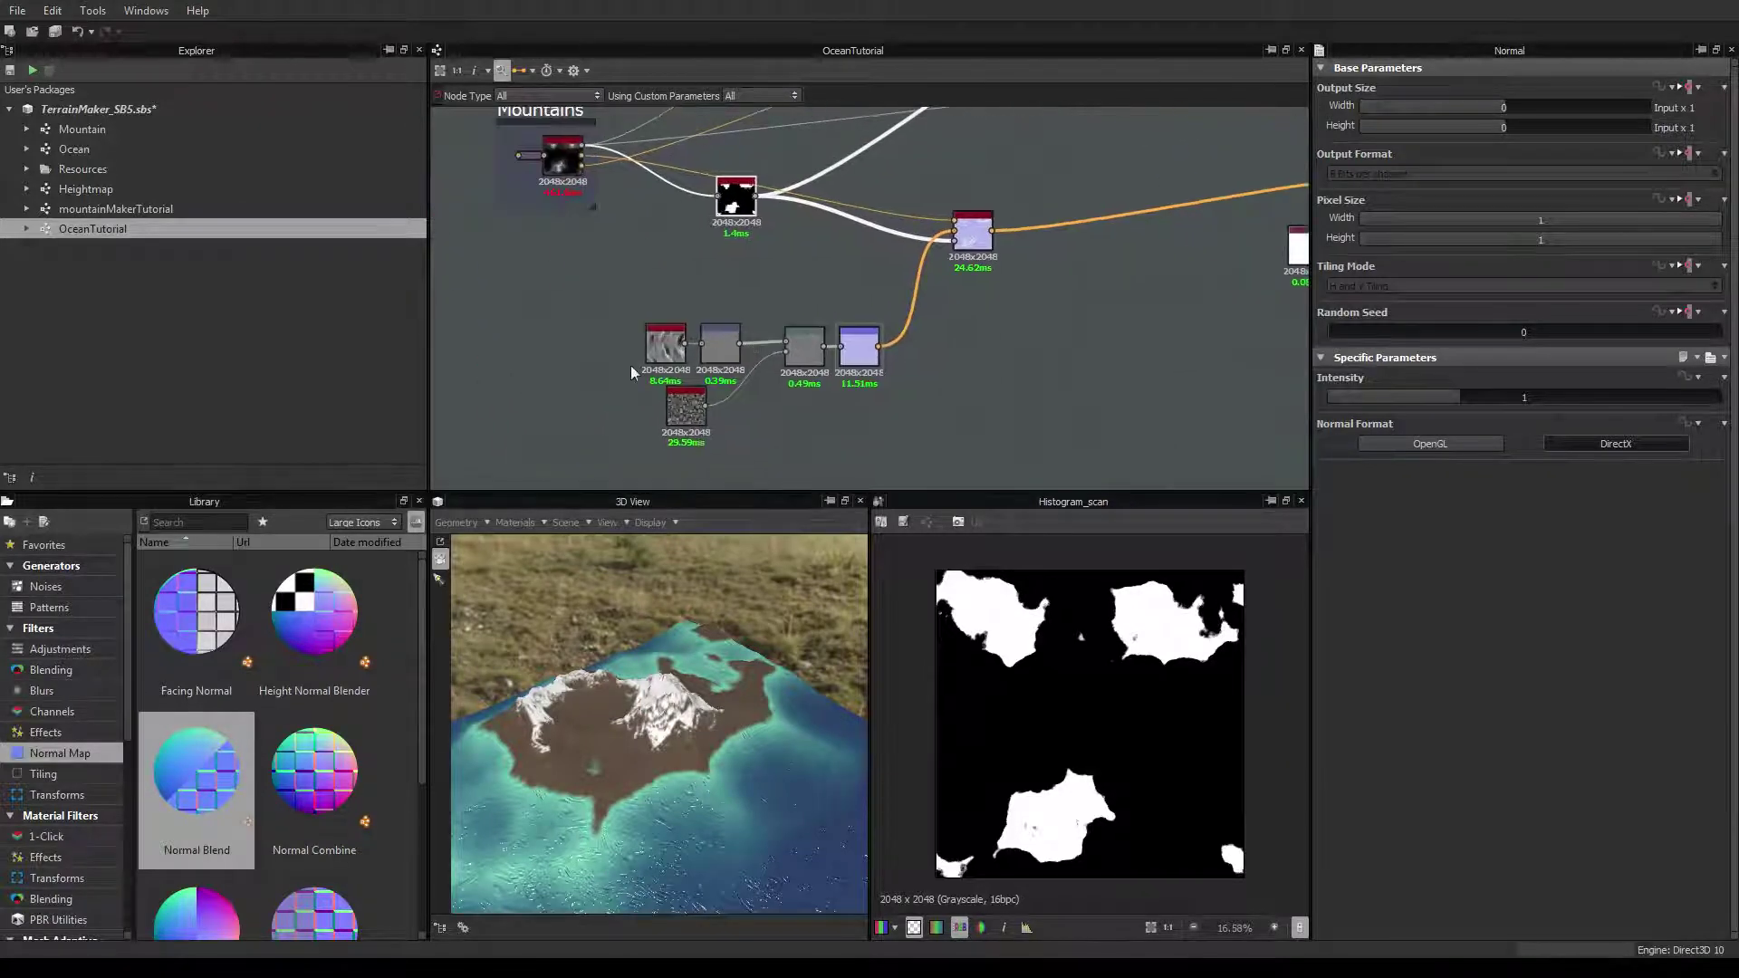
{"action": "scroll", "coordinate": [730, 352], "scroll_direction": "up", "scroll_amount": 2}
{"action": "left_click", "coordinate": [716, 331]}
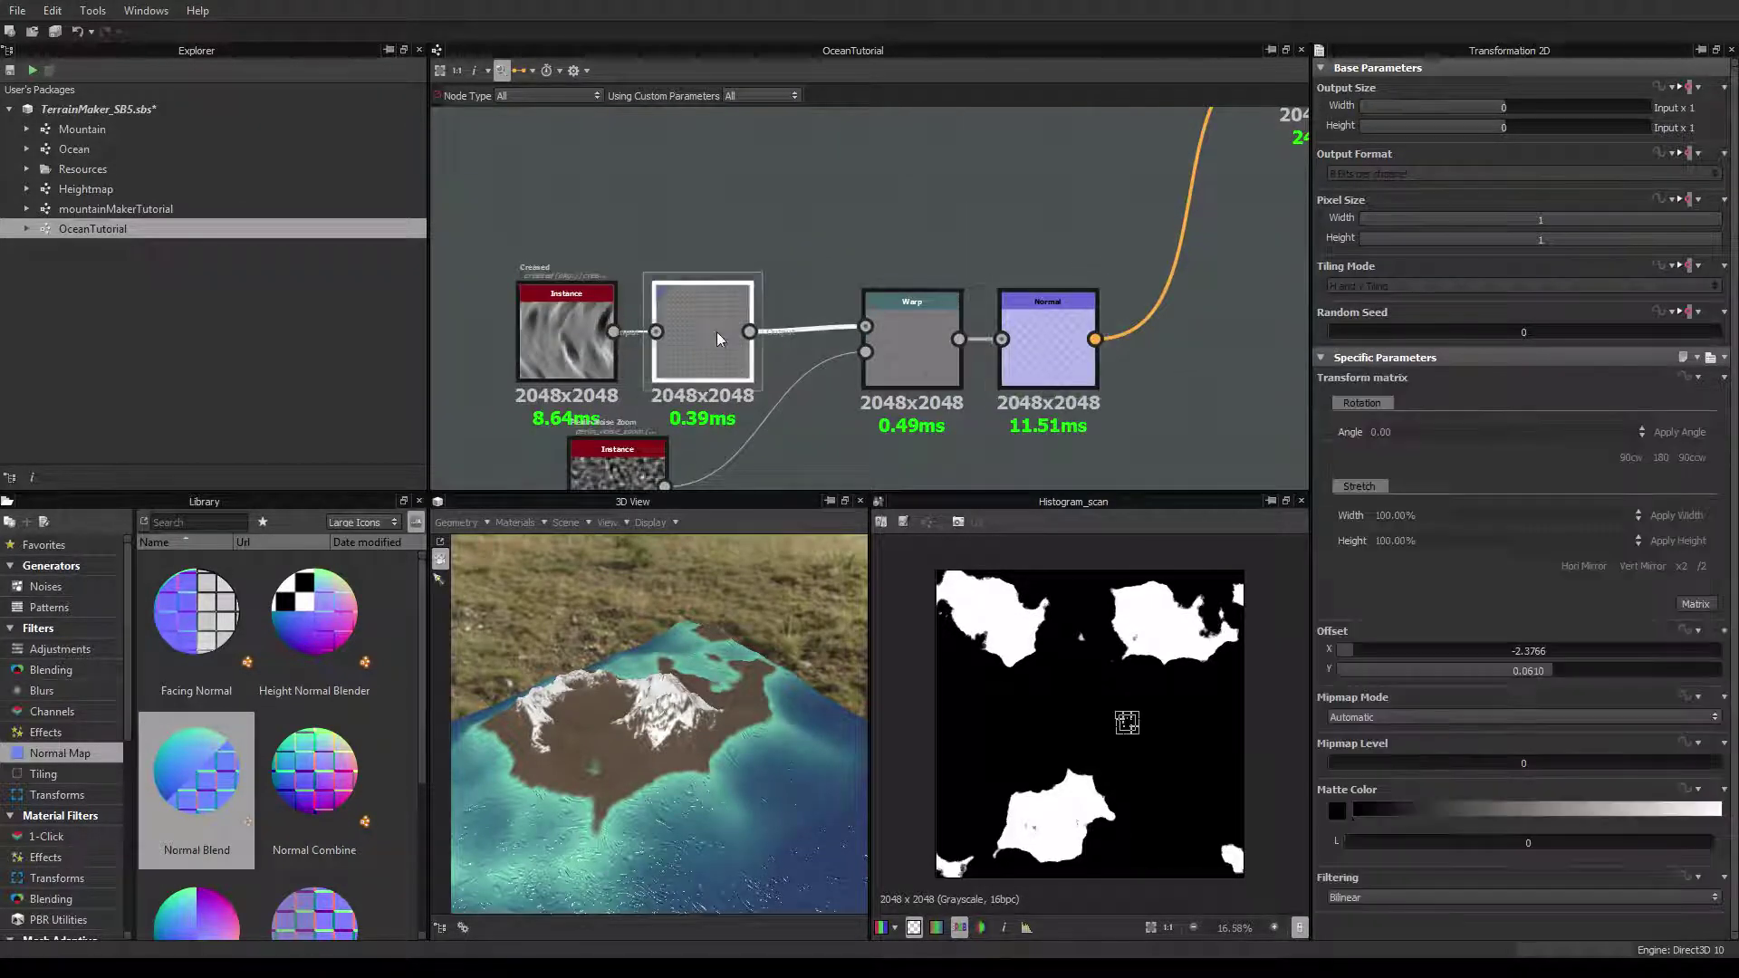
{"action": "double_click", "coordinate": [688, 331]}
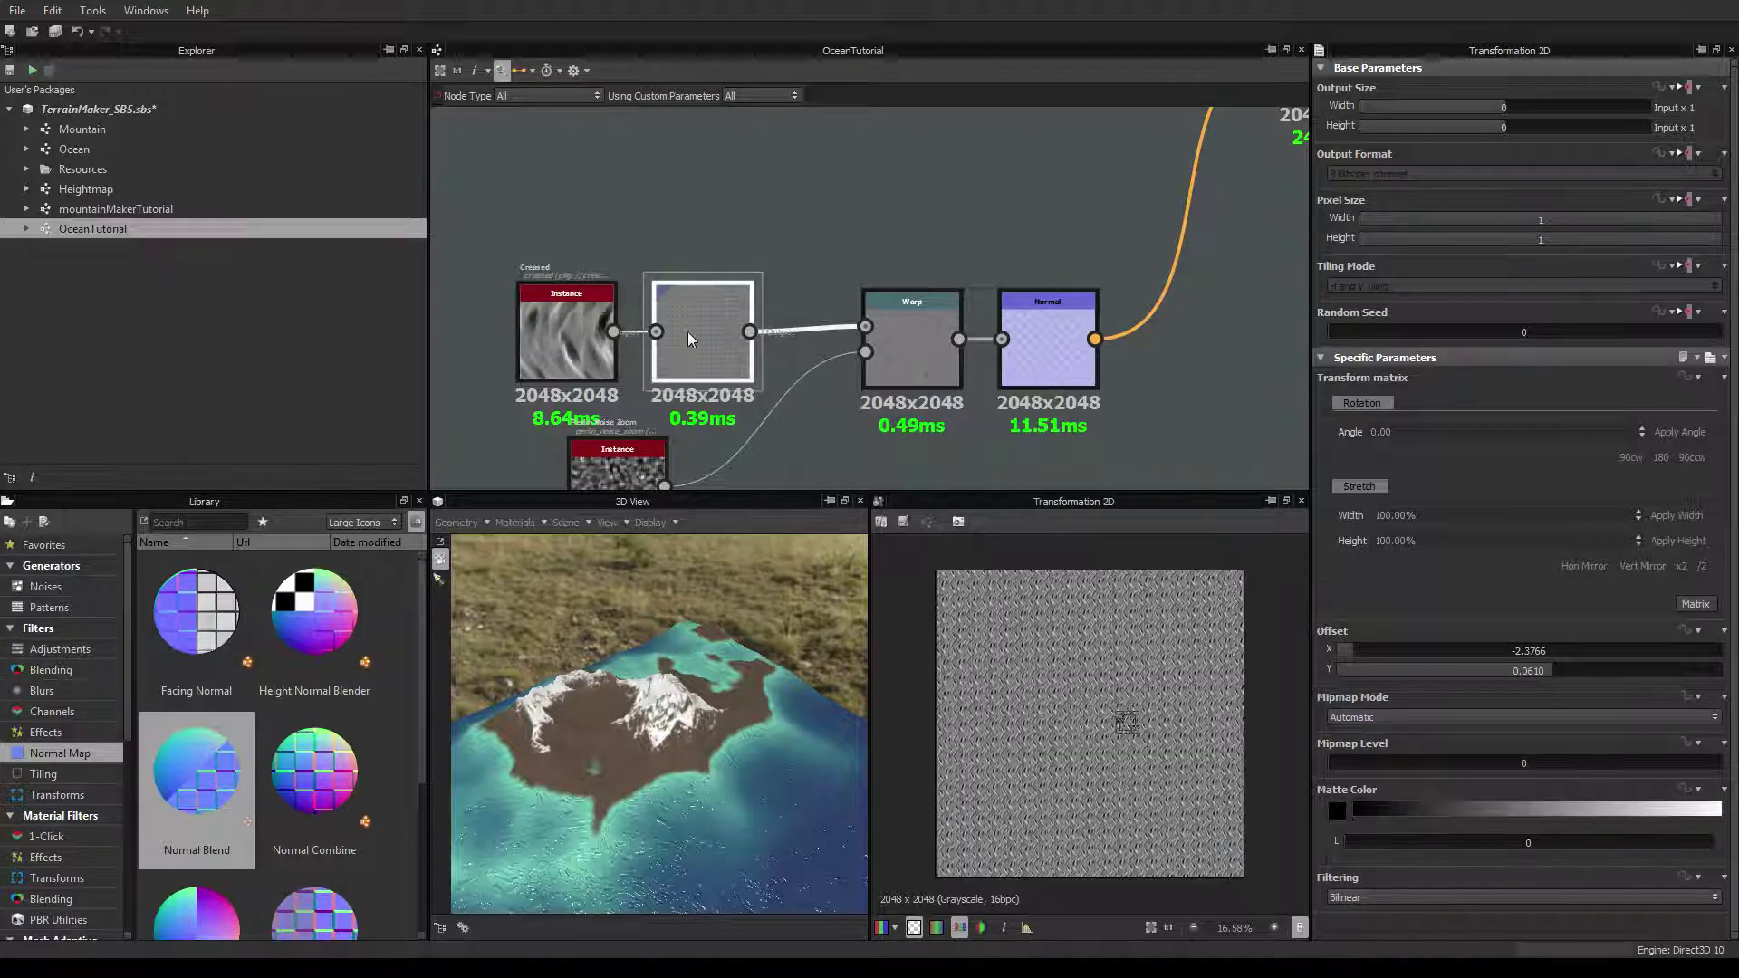
{"action": "scroll", "coordinate": [1142, 704], "scroll_direction": "up", "scroll_amount": 6}
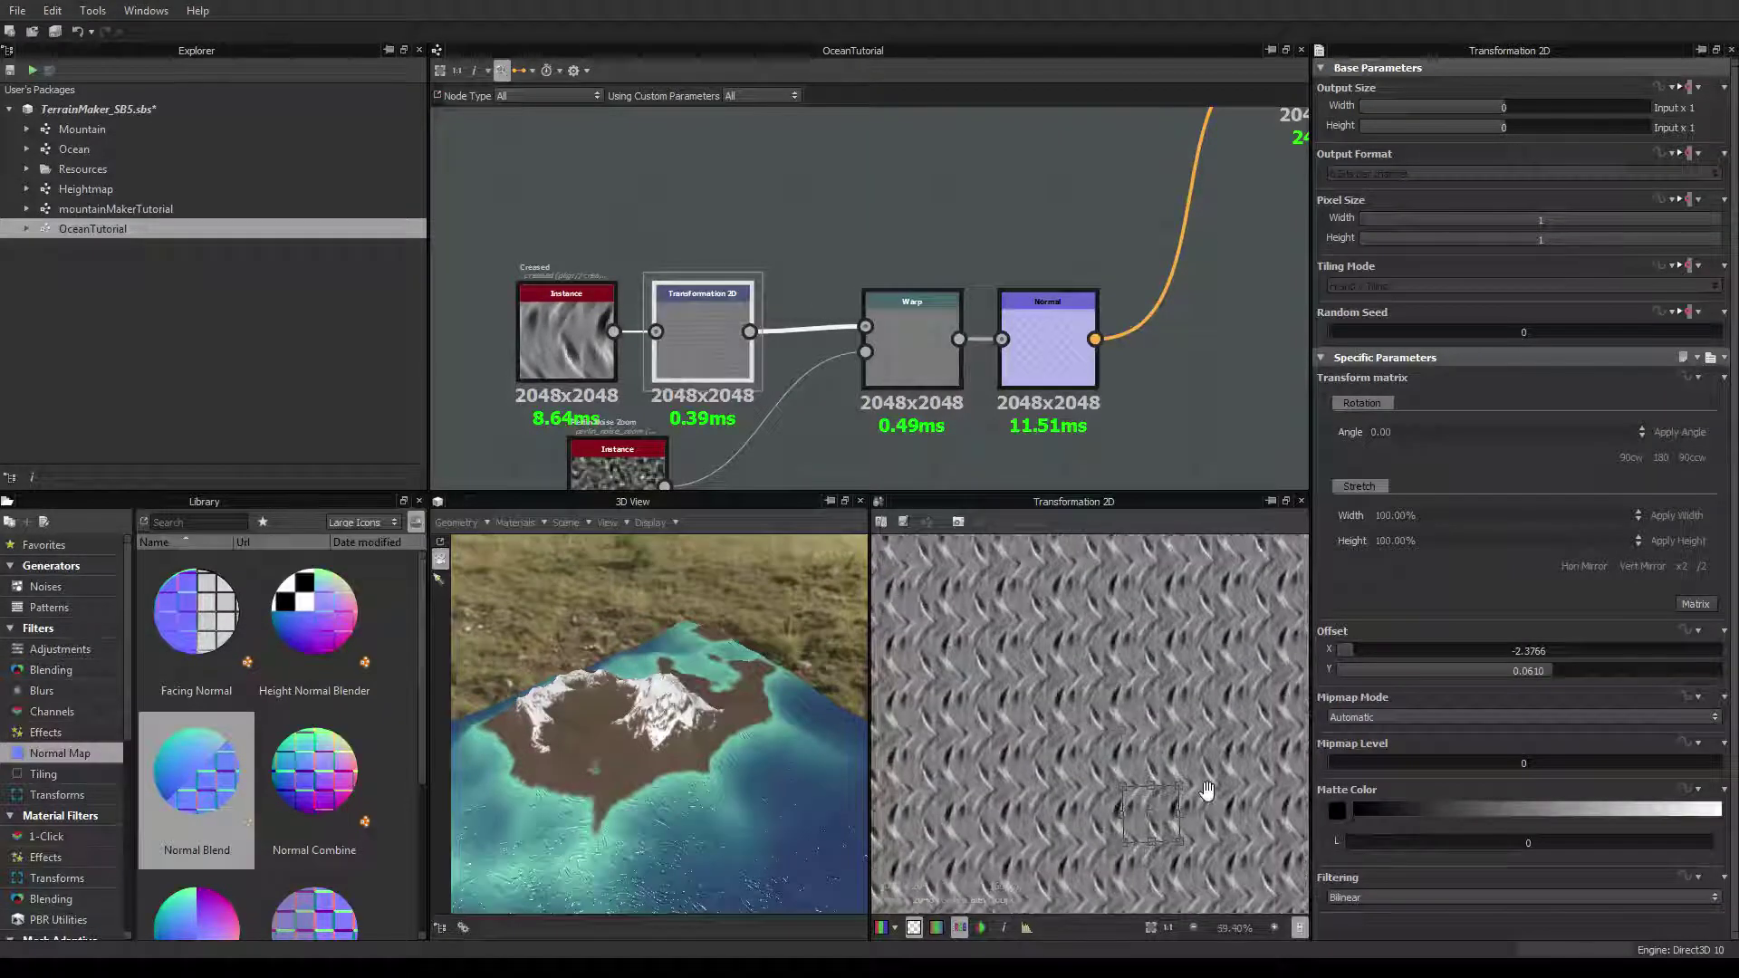
{"action": "left_click_drag", "start_coordinate": [1089, 718], "coordinate": [1085, 748]}
{"action": "left_click_drag", "start_coordinate": [683, 712], "coordinate": [681, 706]}
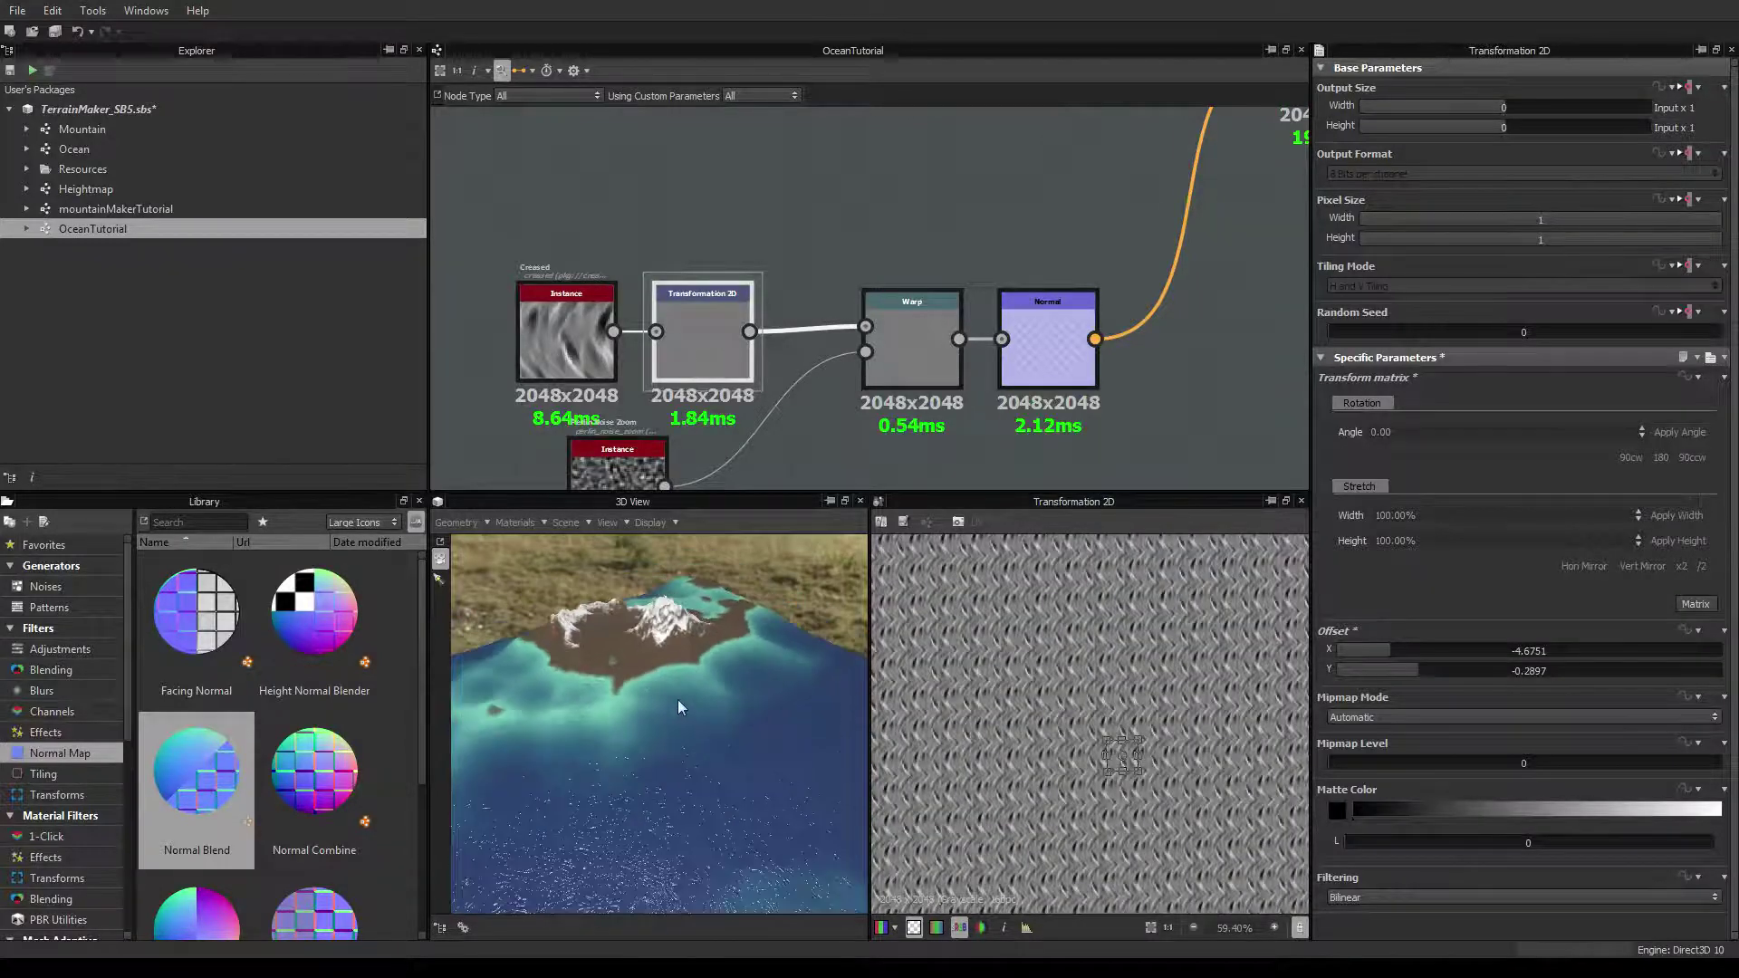
Set the Perlin Noise Zoom's Distance to 16
{"action": "left_click", "coordinate": [617, 462]}
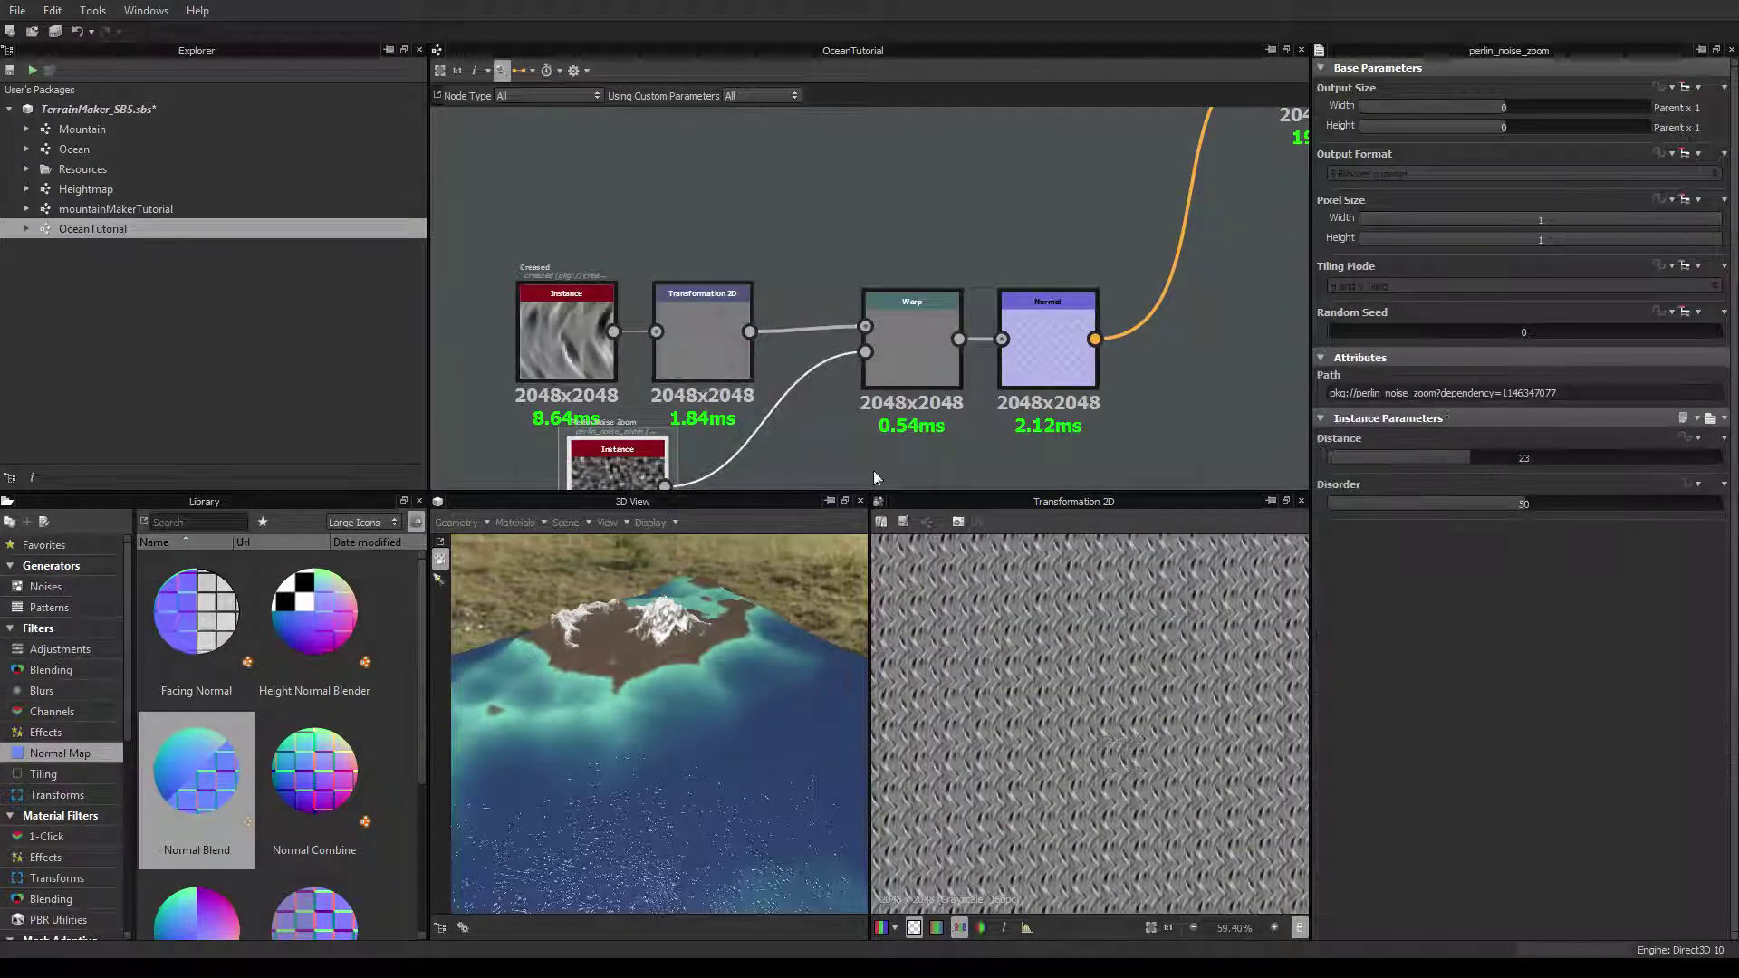
{"action": "left_click_drag", "start_coordinate": [1465, 459], "coordinate": [1408, 458]}
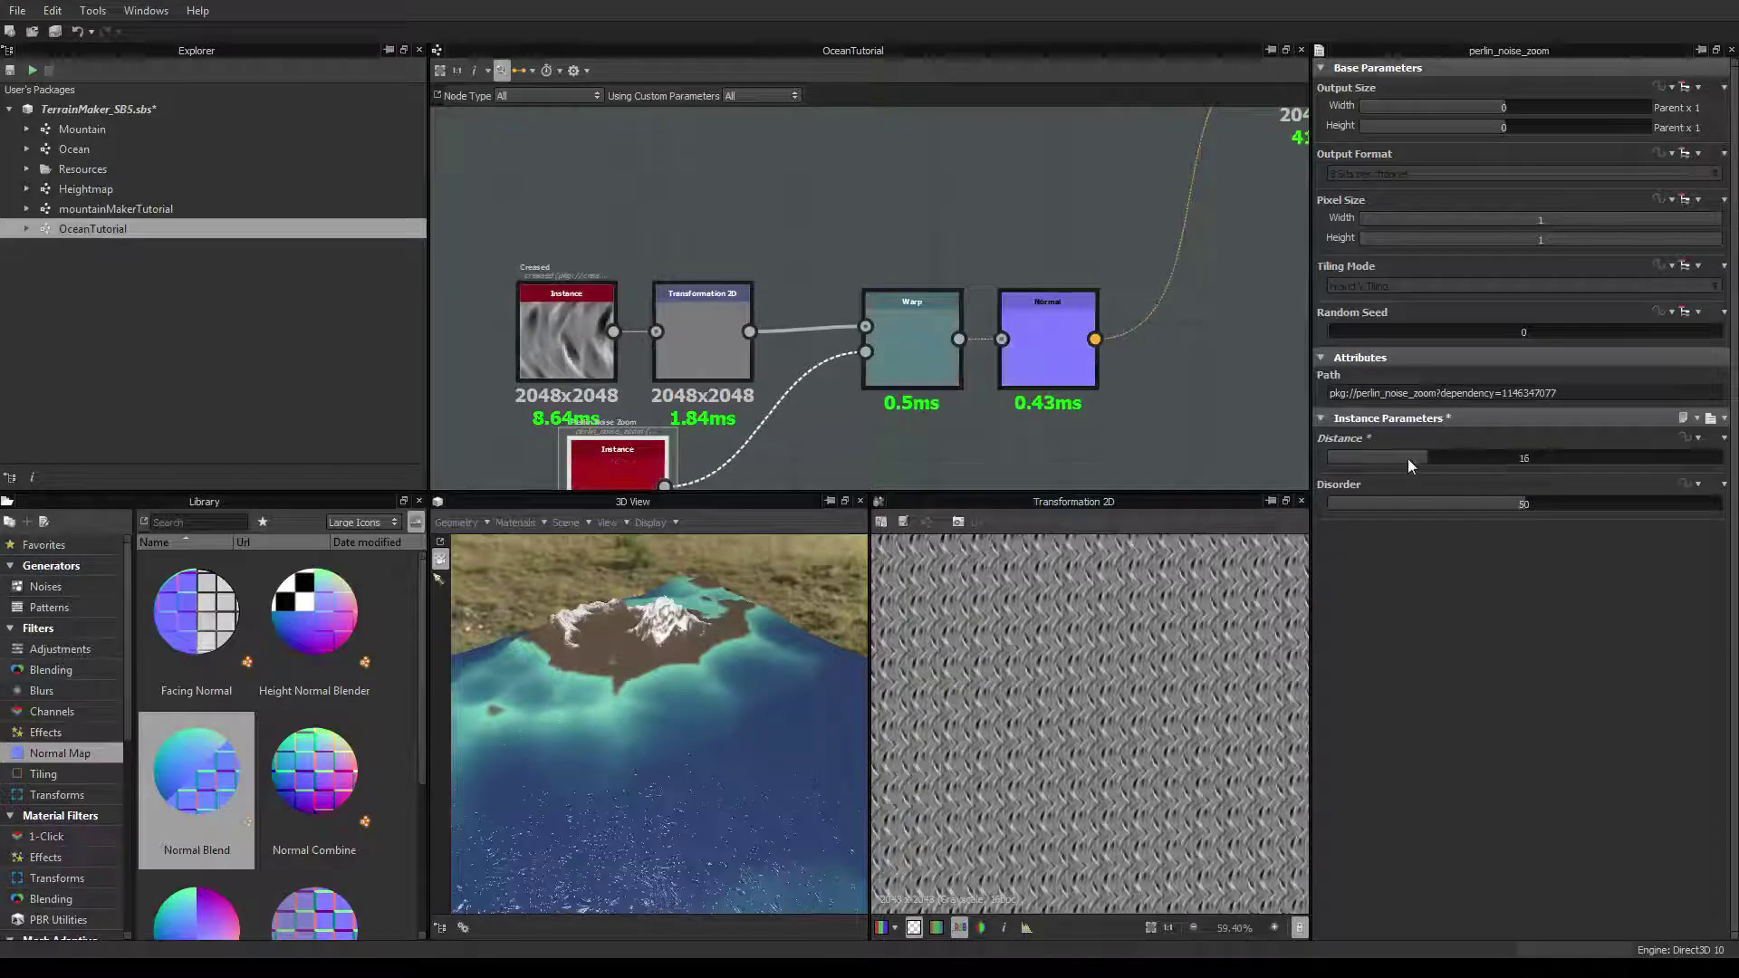
Set the Perlin Noise Zoom's Distance to 40 and check the ocean surface in 3D
{"action": "double_click", "coordinate": [1520, 459]}
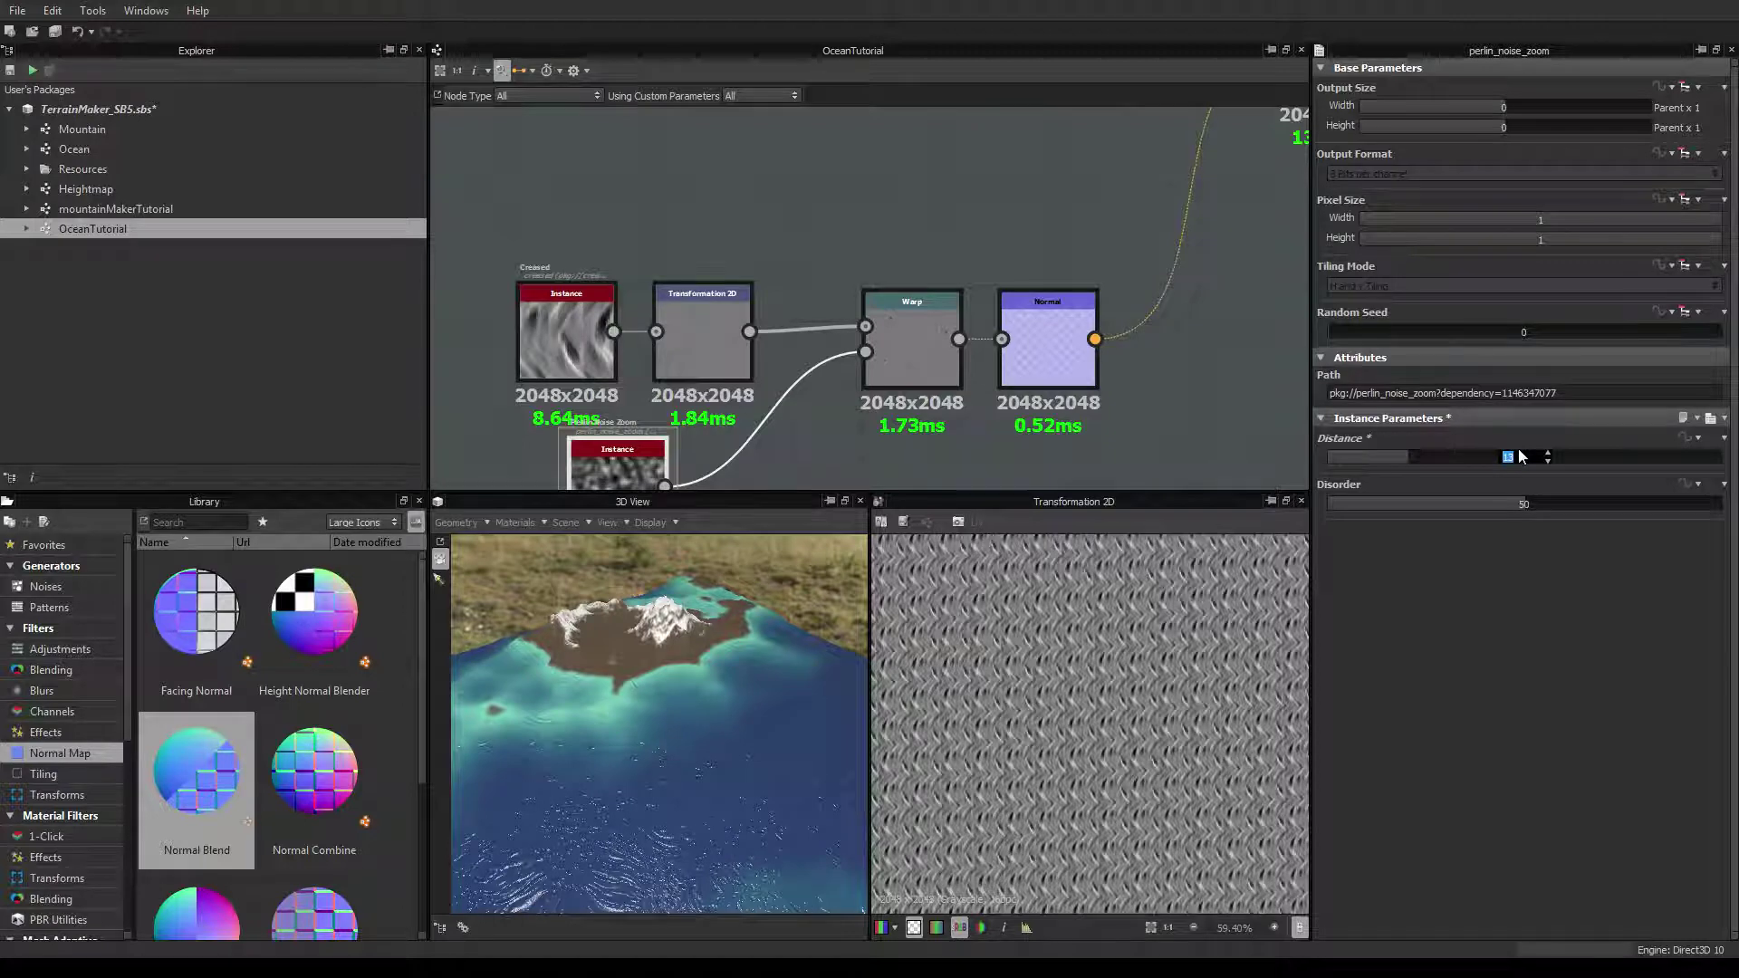
{"action": "type", "text": "40"}
{"action": "key", "text": "Return"}
{"action": "left_click_drag", "start_coordinate": [589, 802], "coordinate": [722, 862]}
{"action": "middle_click_drag", "start_coordinate": [722, 861], "coordinate": [668, 748]}
{"action": "scroll", "coordinate": [667, 747], "scroll_direction": "up", "scroll_amount": 5}
{"action": "scroll", "coordinate": [667, 717], "scroll_direction": "down", "scroll_amount": 5}
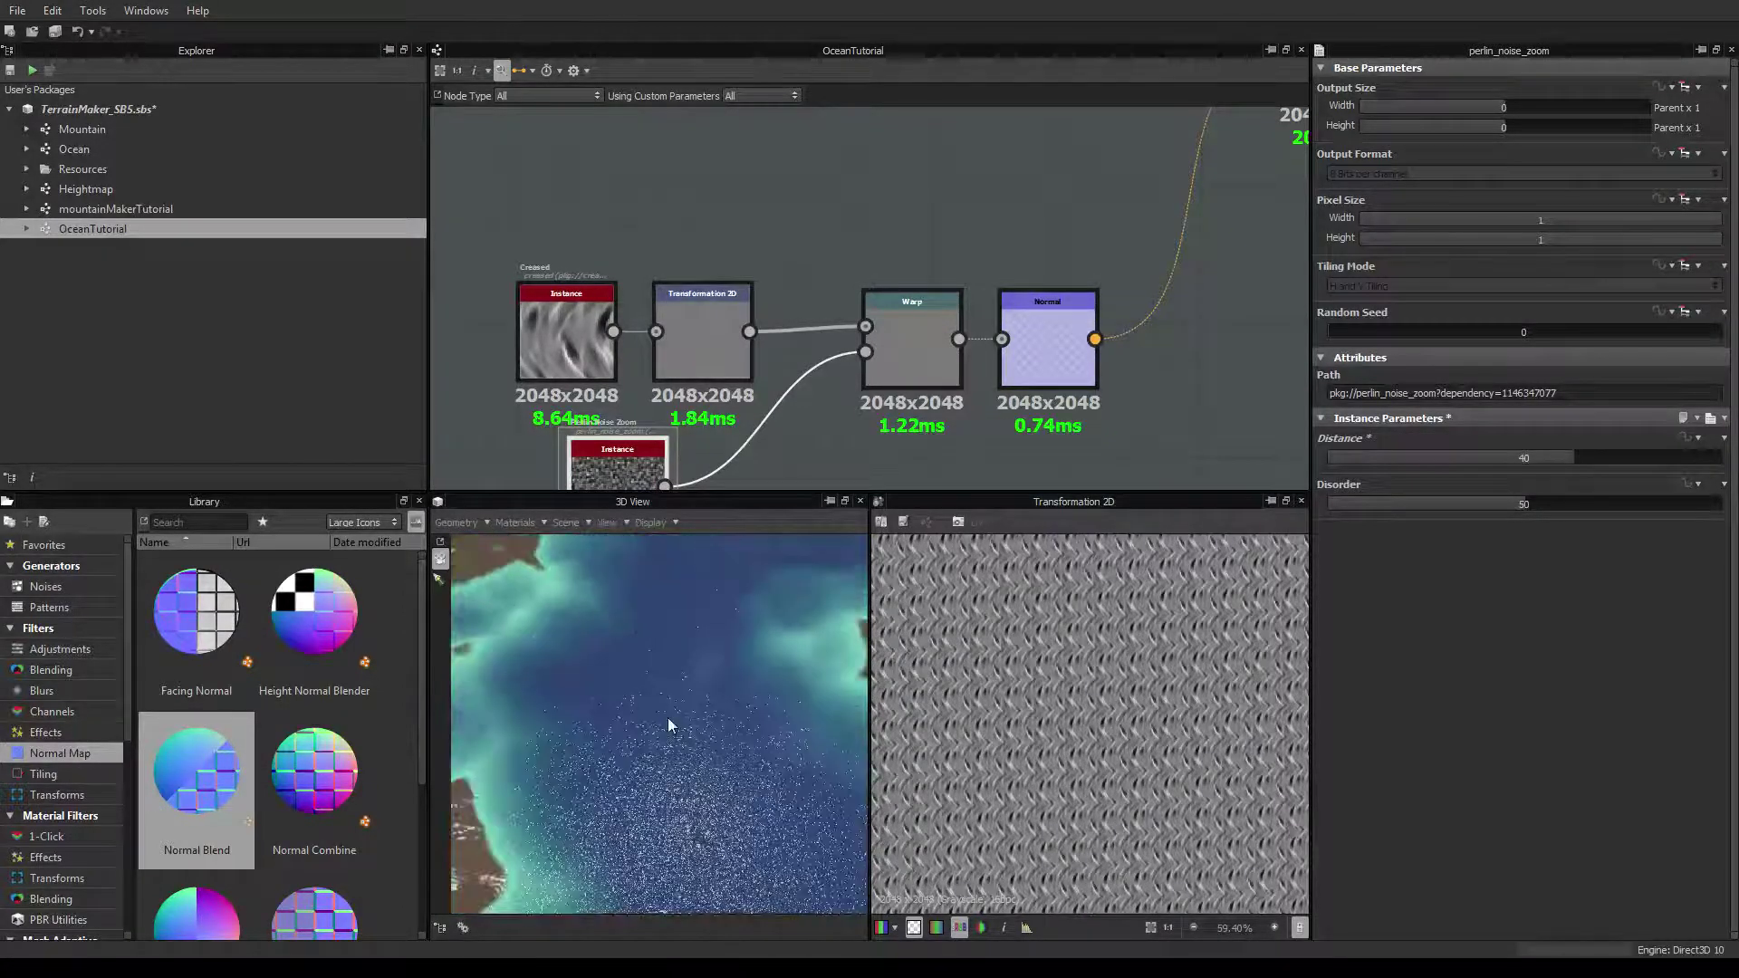
{"action": "left_click_drag", "start_coordinate": [667, 717], "coordinate": [715, 625]}
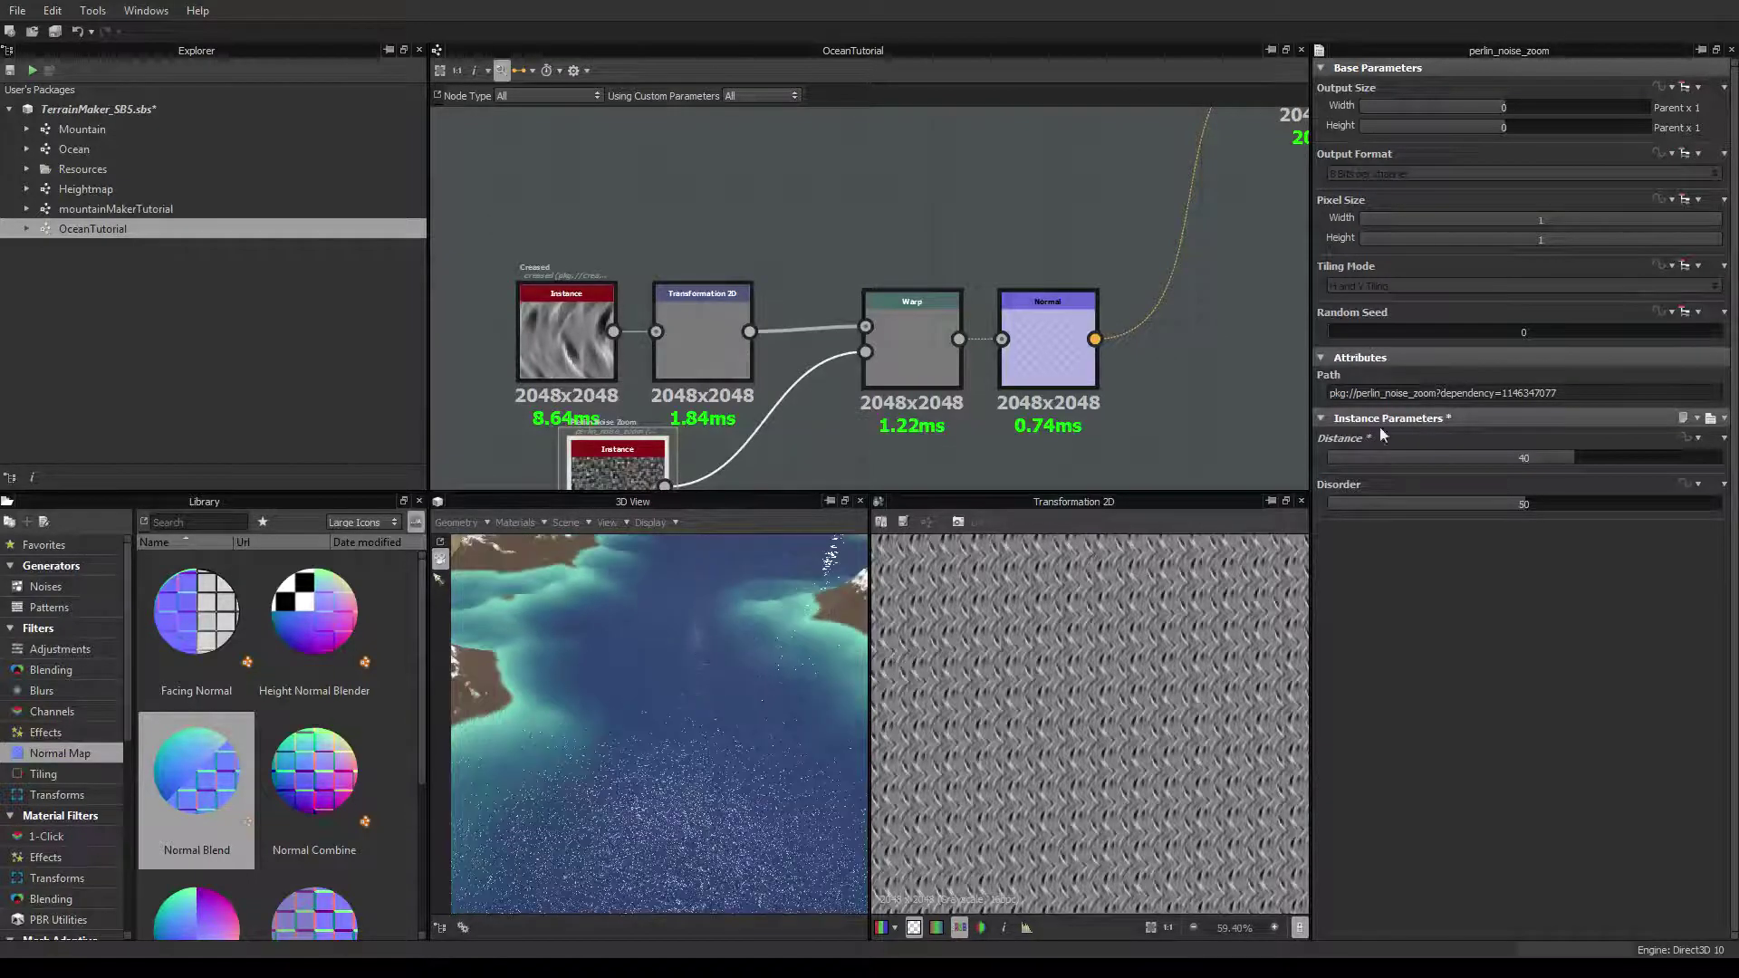
Set the Perlin Noise Zoom's Distance to 30 and check the waves in 3D
{"action": "left_click", "coordinate": [1527, 456]}
{"action": "type", "text": "30"}
{"action": "key", "text": "Return"}
{"action": "left_click_drag", "start_coordinate": [803, 806], "coordinate": [670, 698]}
Set the Warp node's Intensity to 2 and check the waves in 3D
{"action": "left_click", "coordinate": [926, 331]}
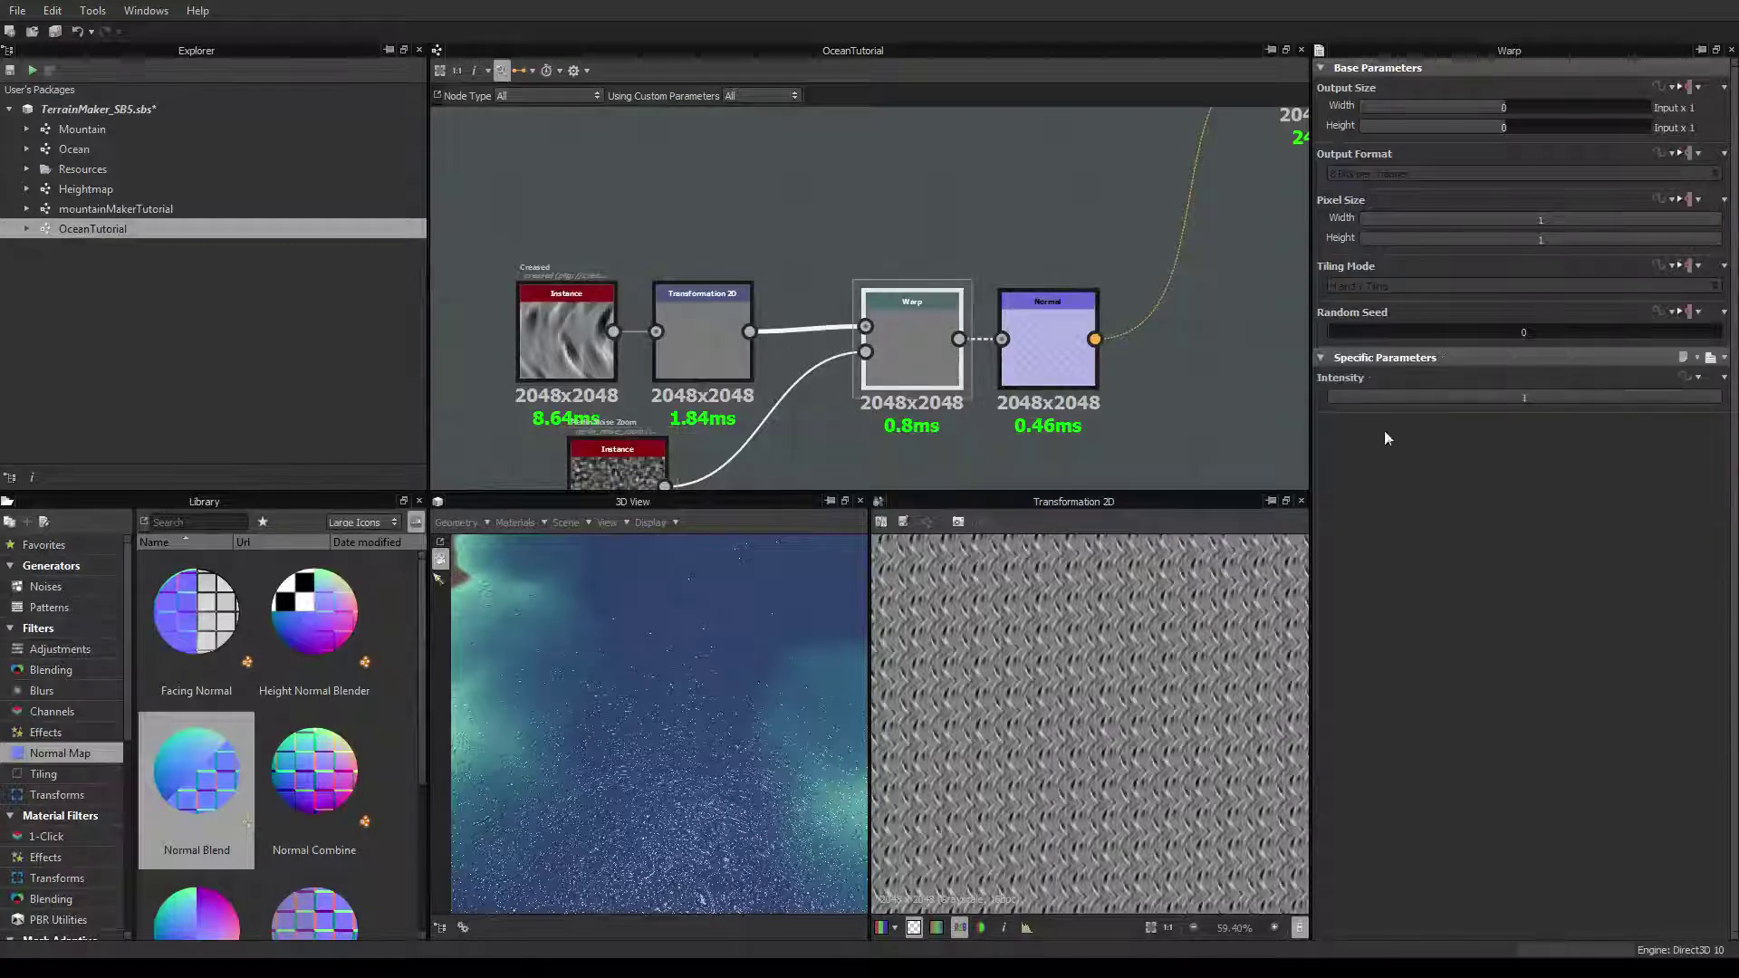
{"action": "double_click", "coordinate": [1528, 394]}
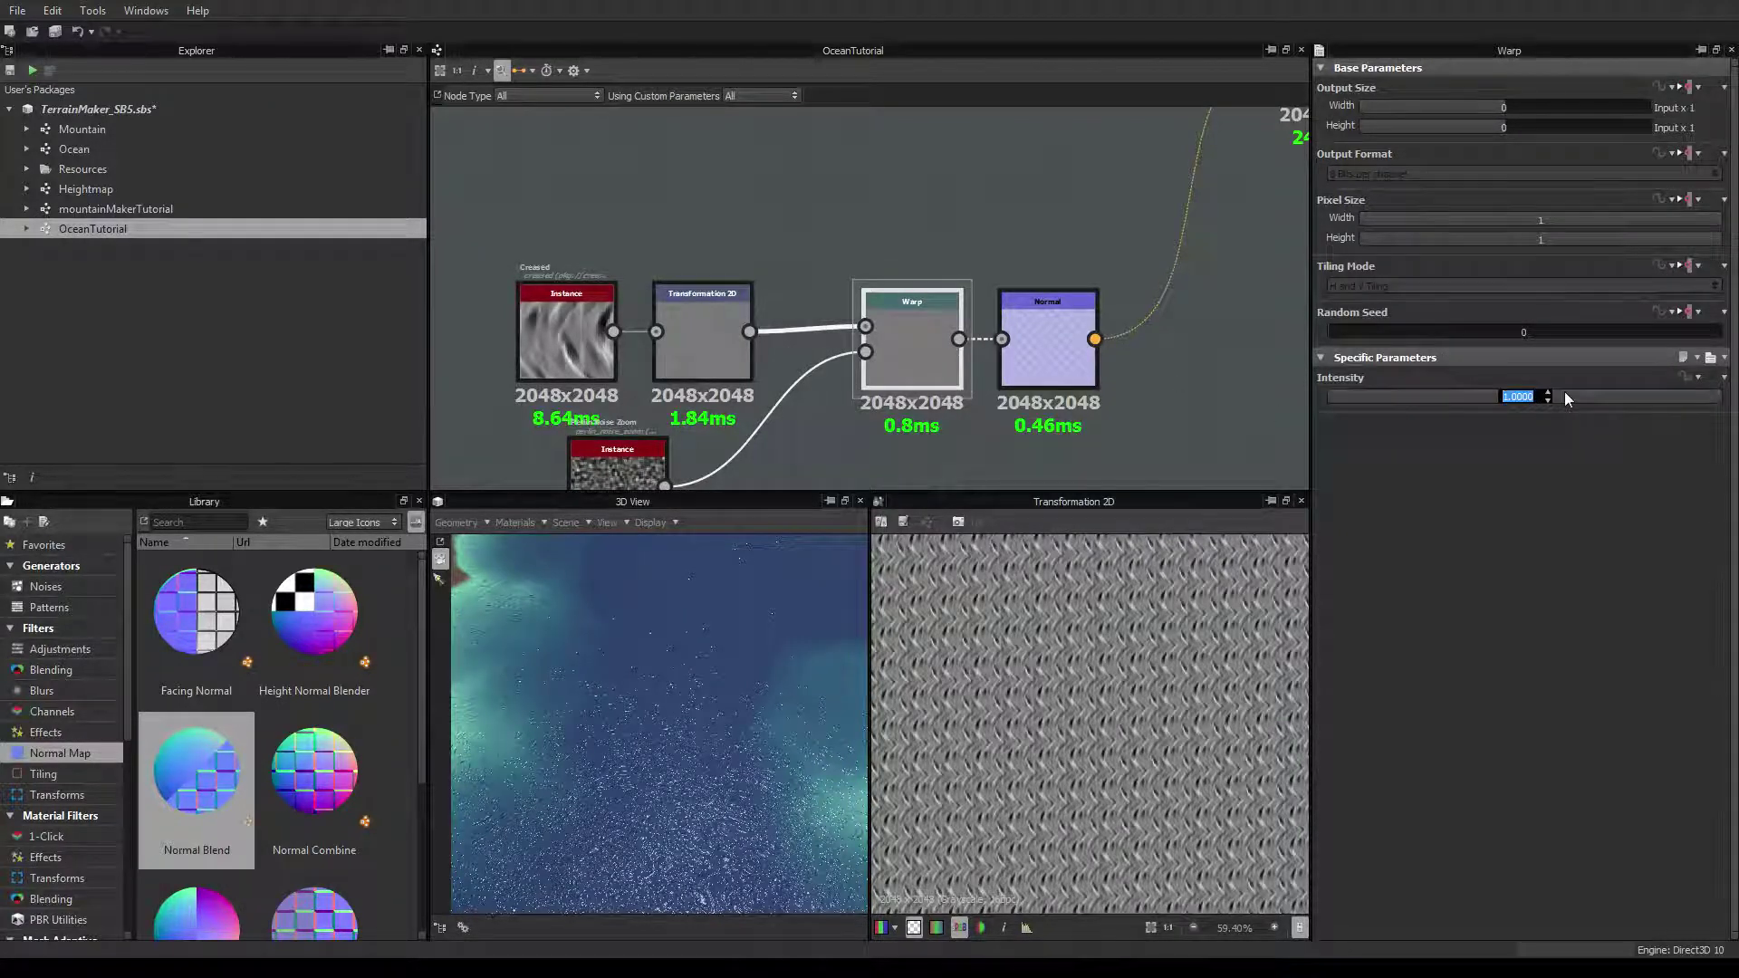
{"action": "type", "text": "2"}
{"action": "key", "text": "Return"}
{"action": "left_click_drag", "start_coordinate": [807, 778], "coordinate": [658, 716]}
Open the Default material's settings and try adjusting its specular Intensity
{"action": "left_click", "coordinate": [542, 523]}
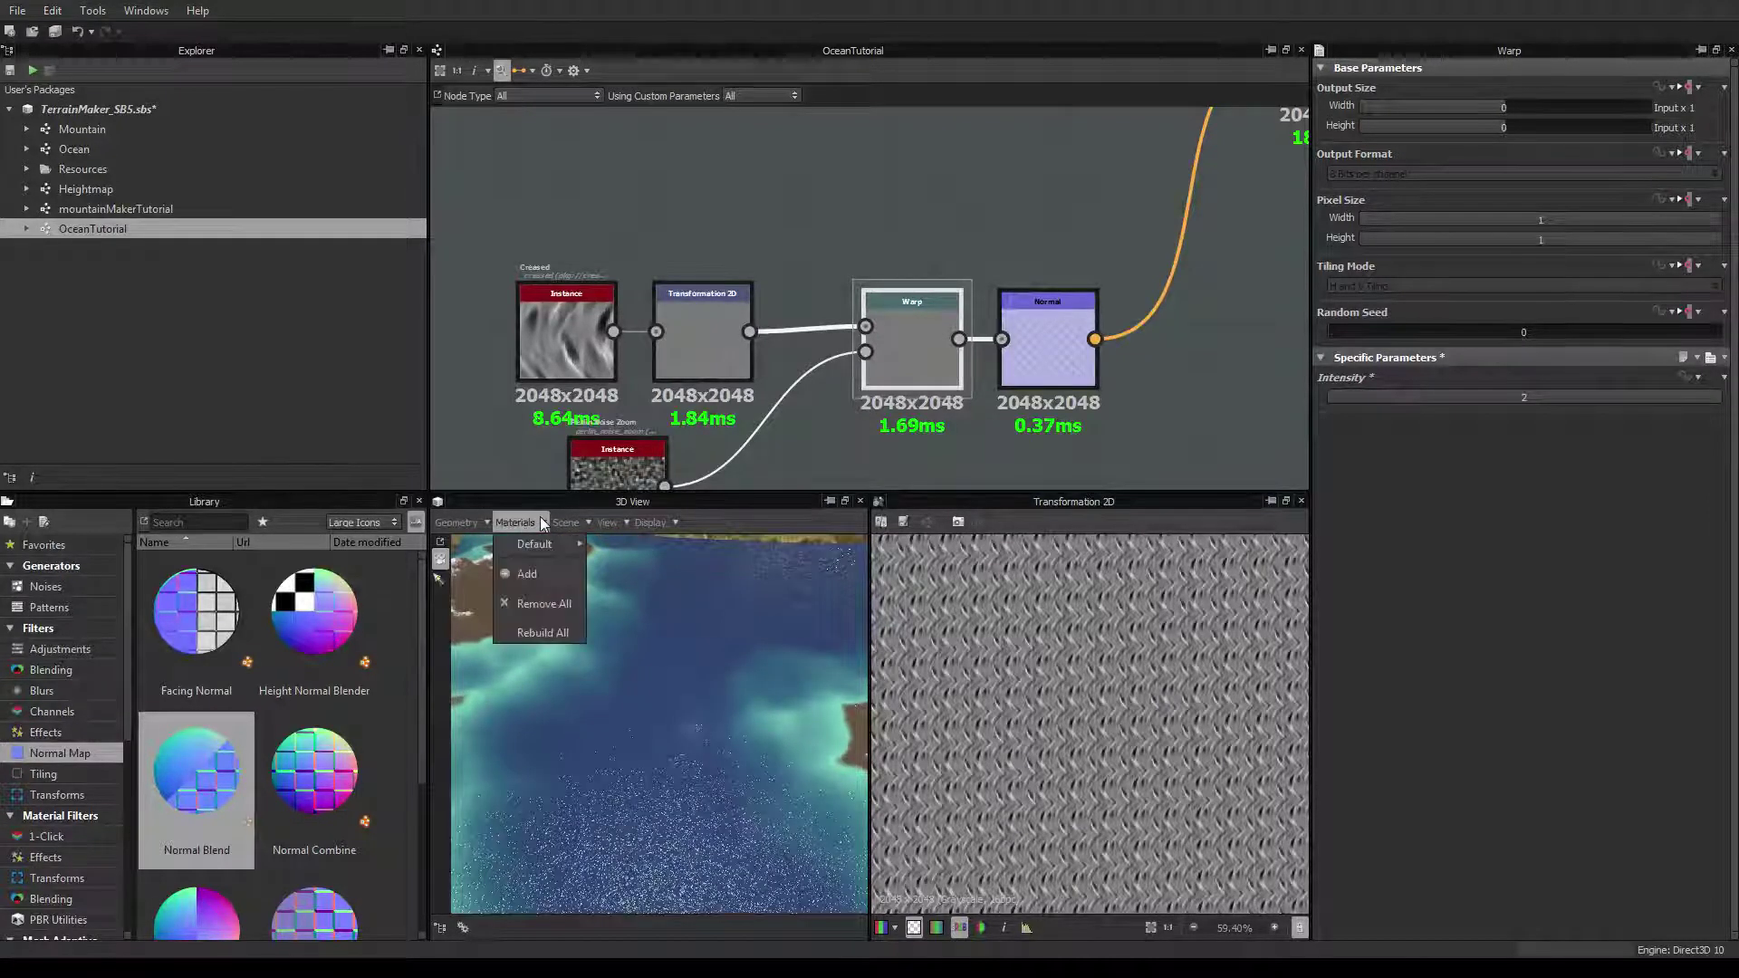
{"action": "mouse_move", "coordinate": [544, 544]}
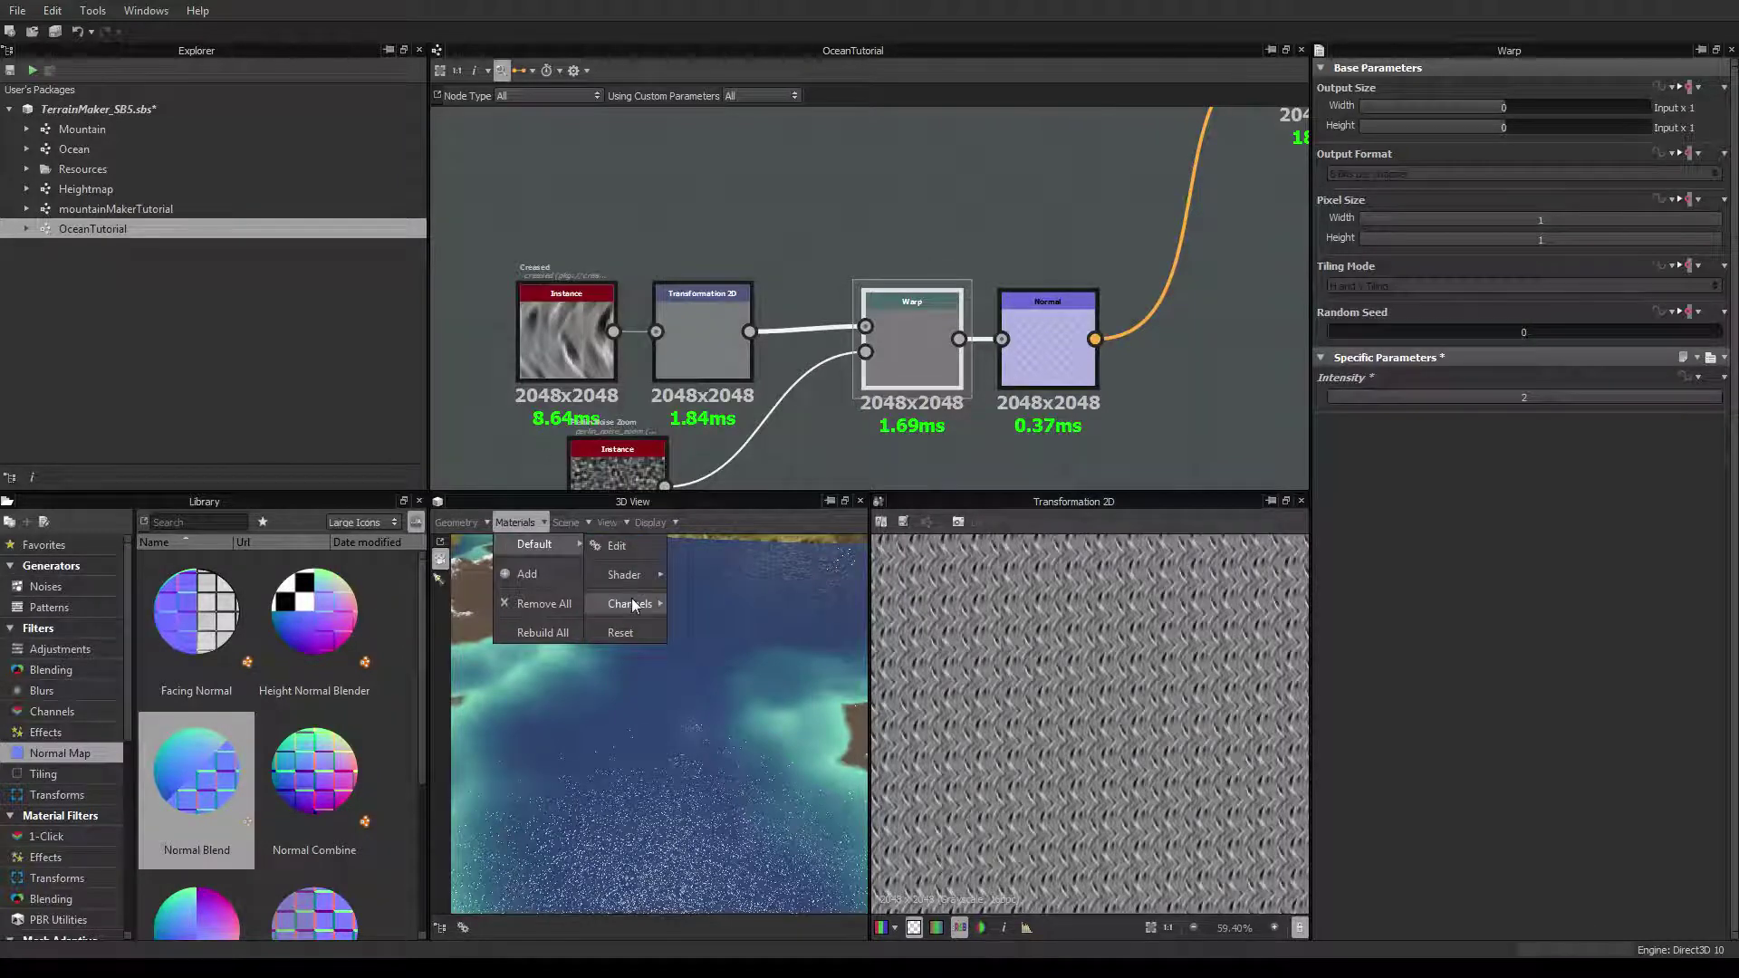
{"action": "mouse_move", "coordinate": [628, 607]}
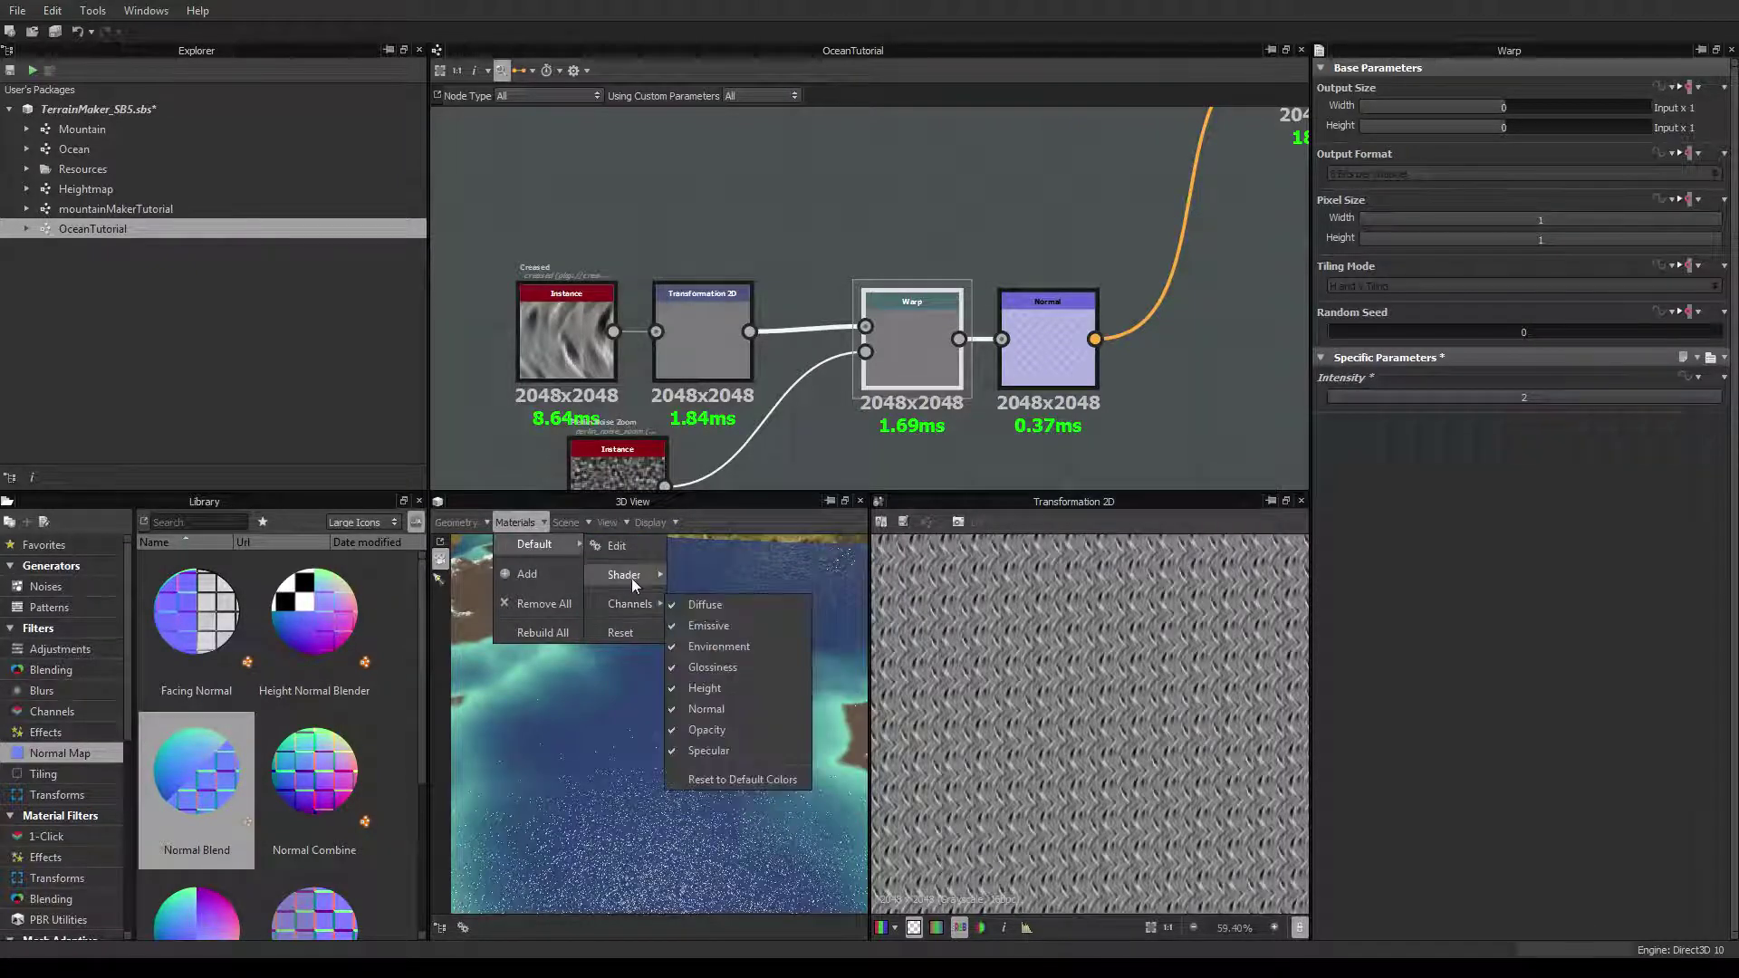
{"action": "left_click", "coordinate": [652, 543]}
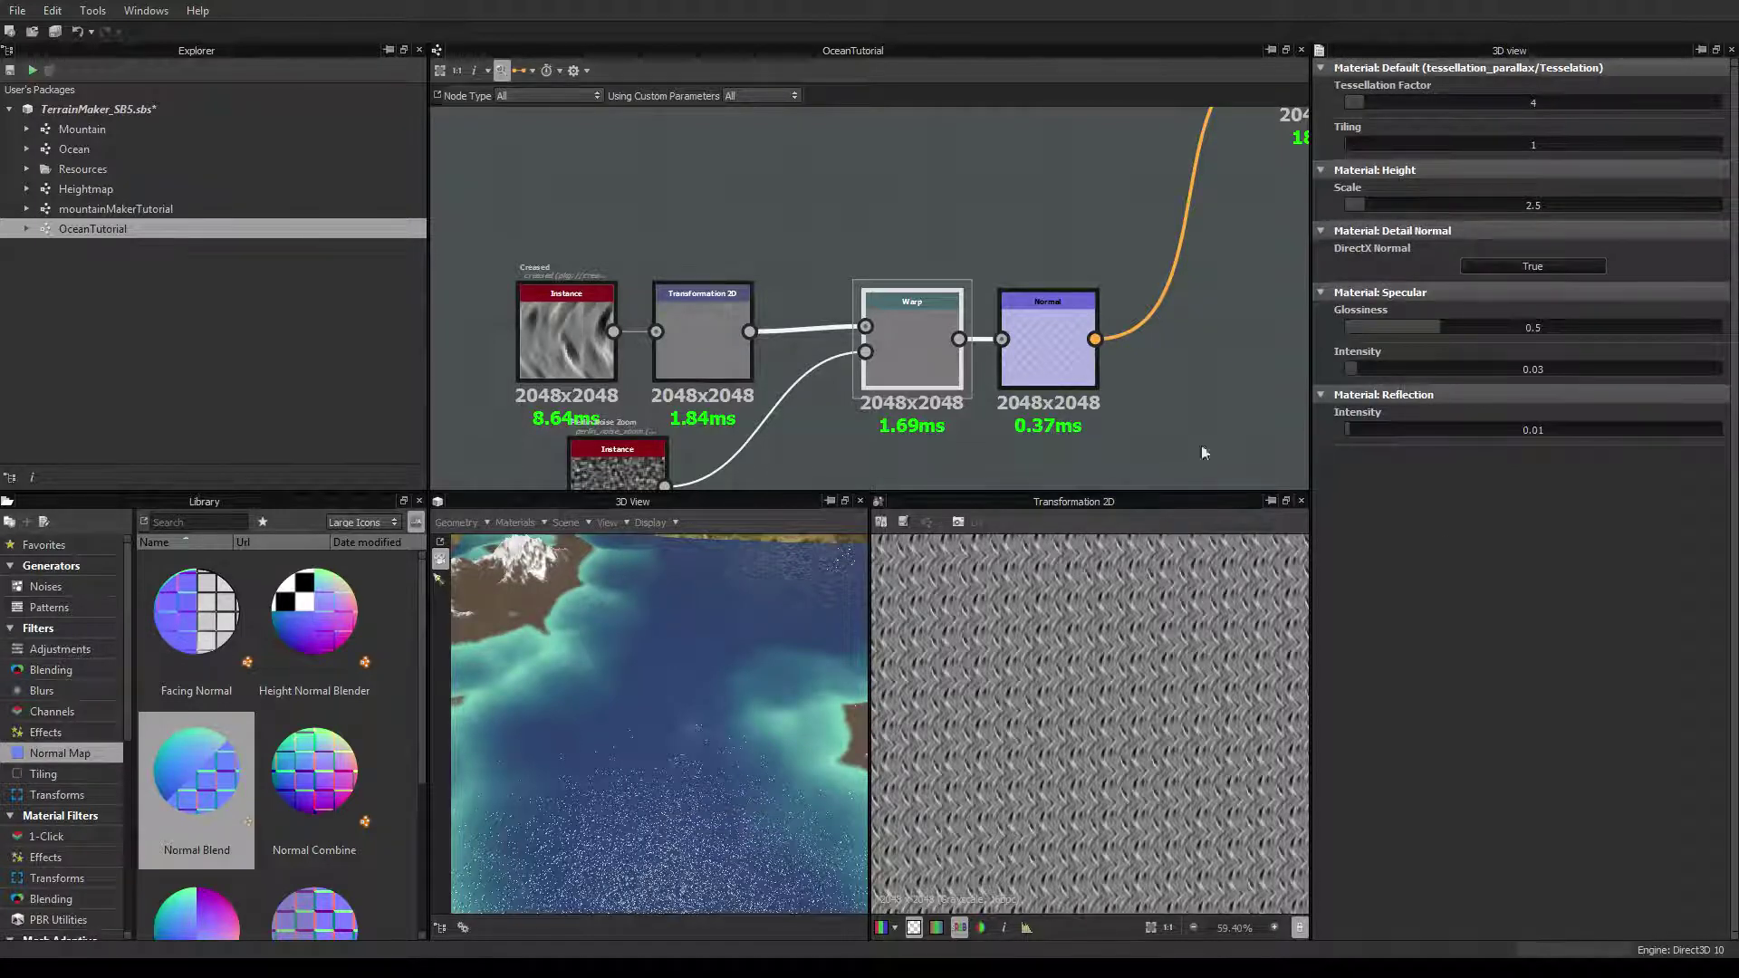
{"action": "mouse_move", "coordinate": [1358, 369]}
{"action": "left_mouse_down"}
{"action": "mouse_move", "coordinate": [1401, 327]}
{"action": "mouse_move", "coordinate": [1437, 330]}
{"action": "left_mouse_up"}
{"action": "left_click_drag", "start_coordinate": [1357, 368], "coordinate": [1357, 369]}
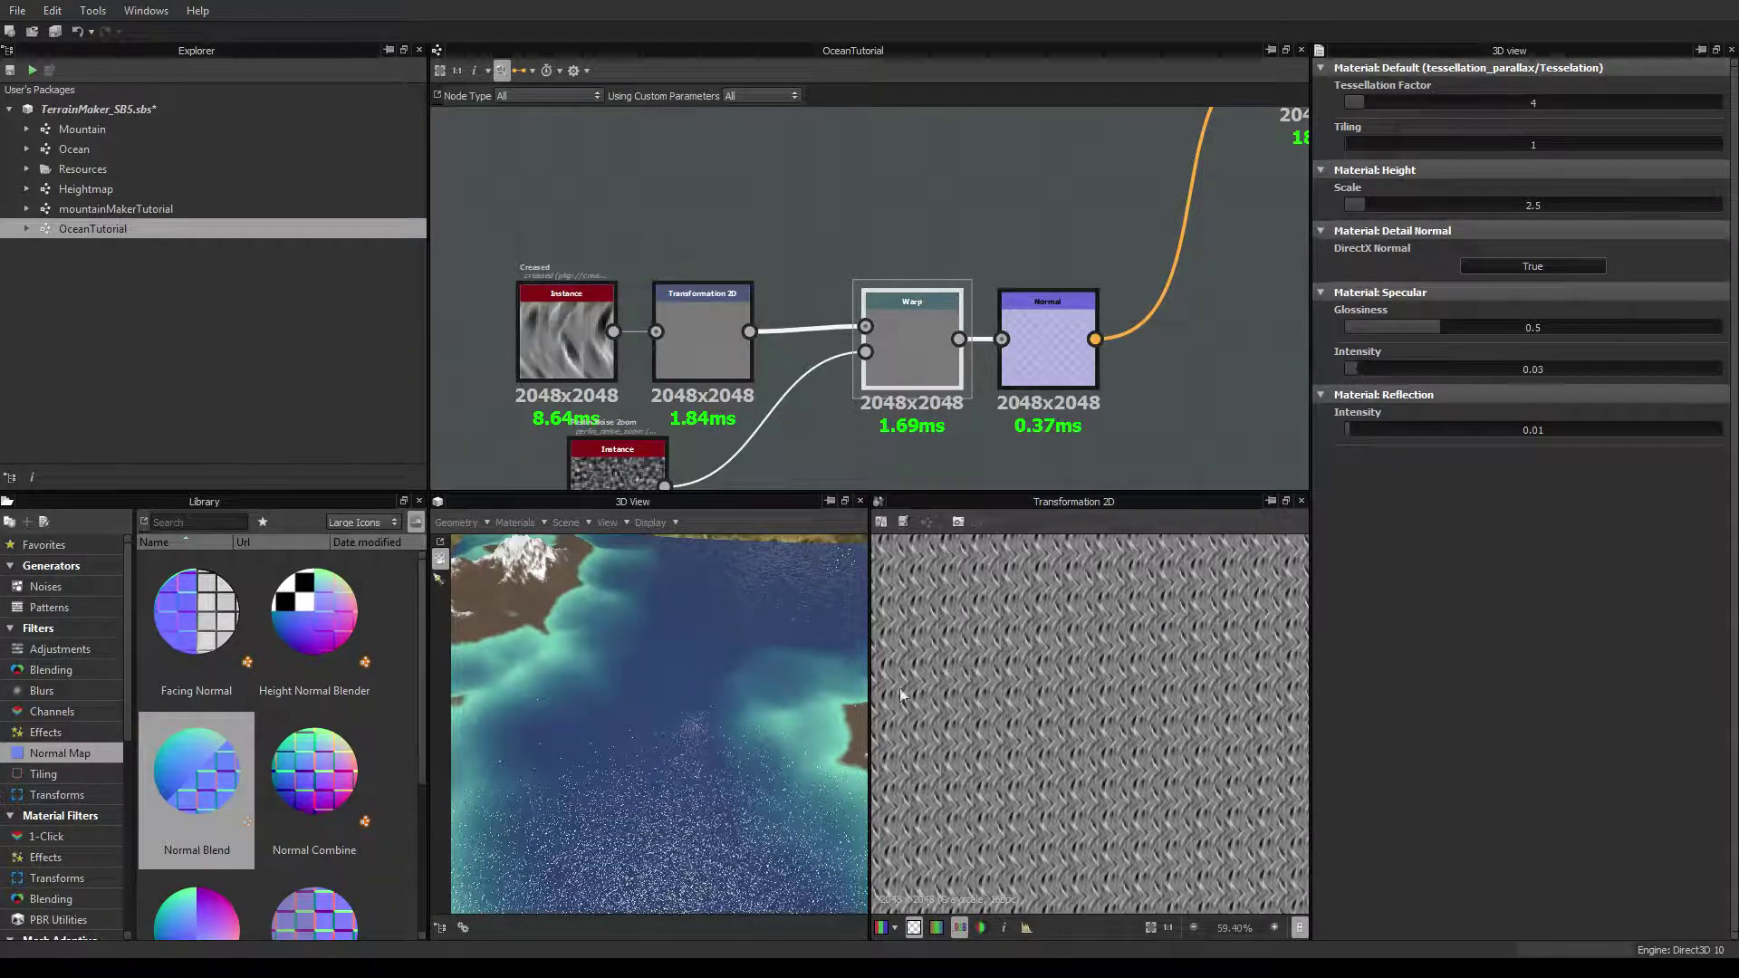
Examine the whole island map and a close-up of the mountains in 3D
{"action": "scroll", "coordinate": [656, 723], "scroll_direction": "down", "scroll_amount": 4}
{"action": "middle_click_drag", "start_coordinate": [656, 724], "coordinate": [725, 668]}
{"action": "scroll", "coordinate": [679, 674], "scroll_direction": "down", "scroll_amount": 4}
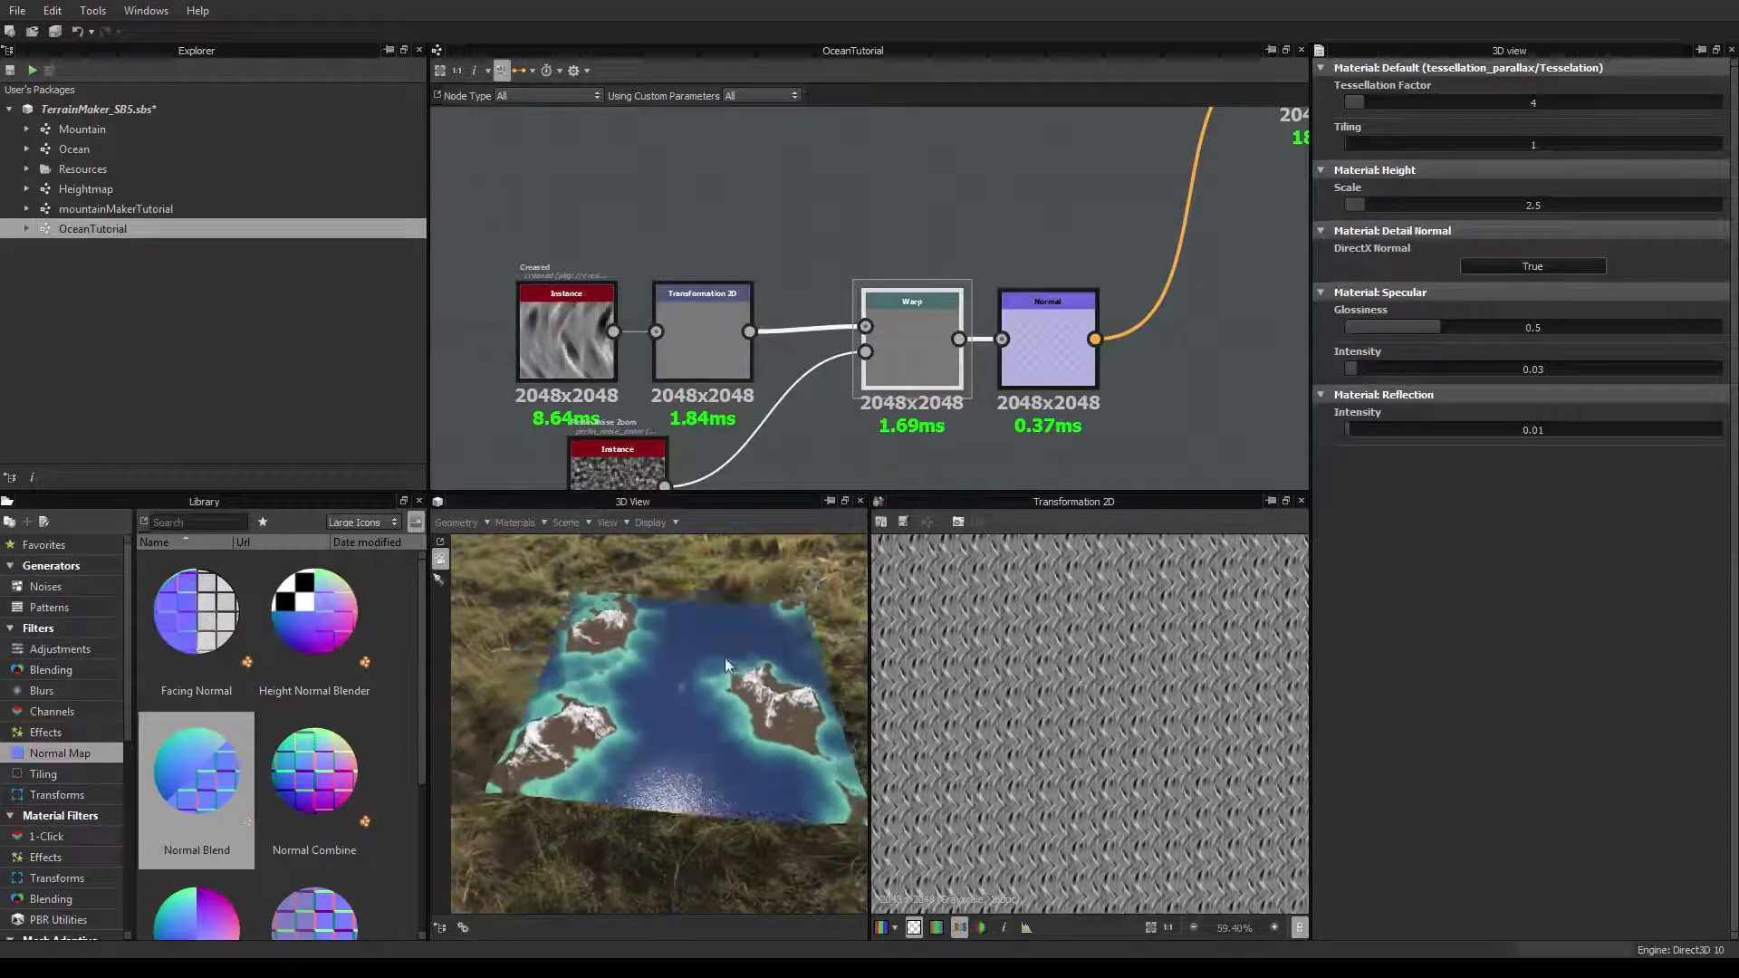
{"action": "scroll", "coordinate": [743, 693], "scroll_direction": "up", "scroll_amount": 4}
{"action": "left_click_drag", "start_coordinate": [627, 736], "coordinate": [590, 808]}
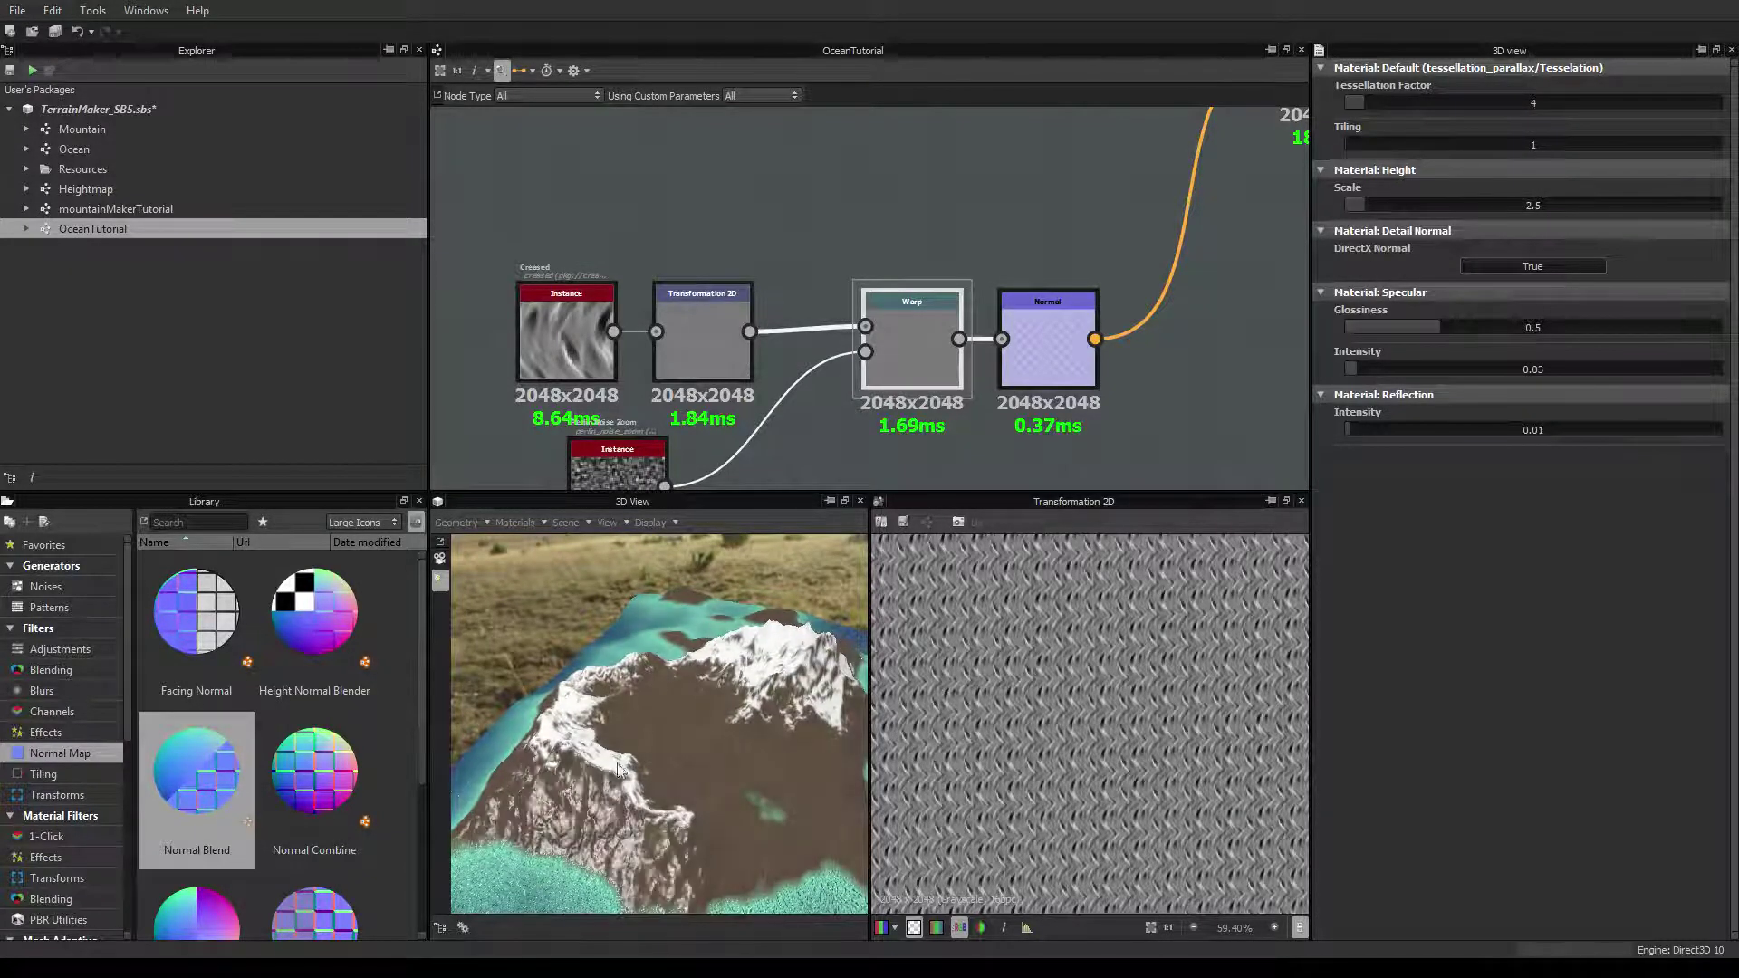
Move the Histogram Scan mask right and slightly up, closer to the Normal Blend
{"action": "scroll", "coordinate": [1073, 242], "scroll_direction": "down", "scroll_amount": 4}
{"action": "middle_click_drag", "start_coordinate": [942, 247], "coordinate": [890, 405]}
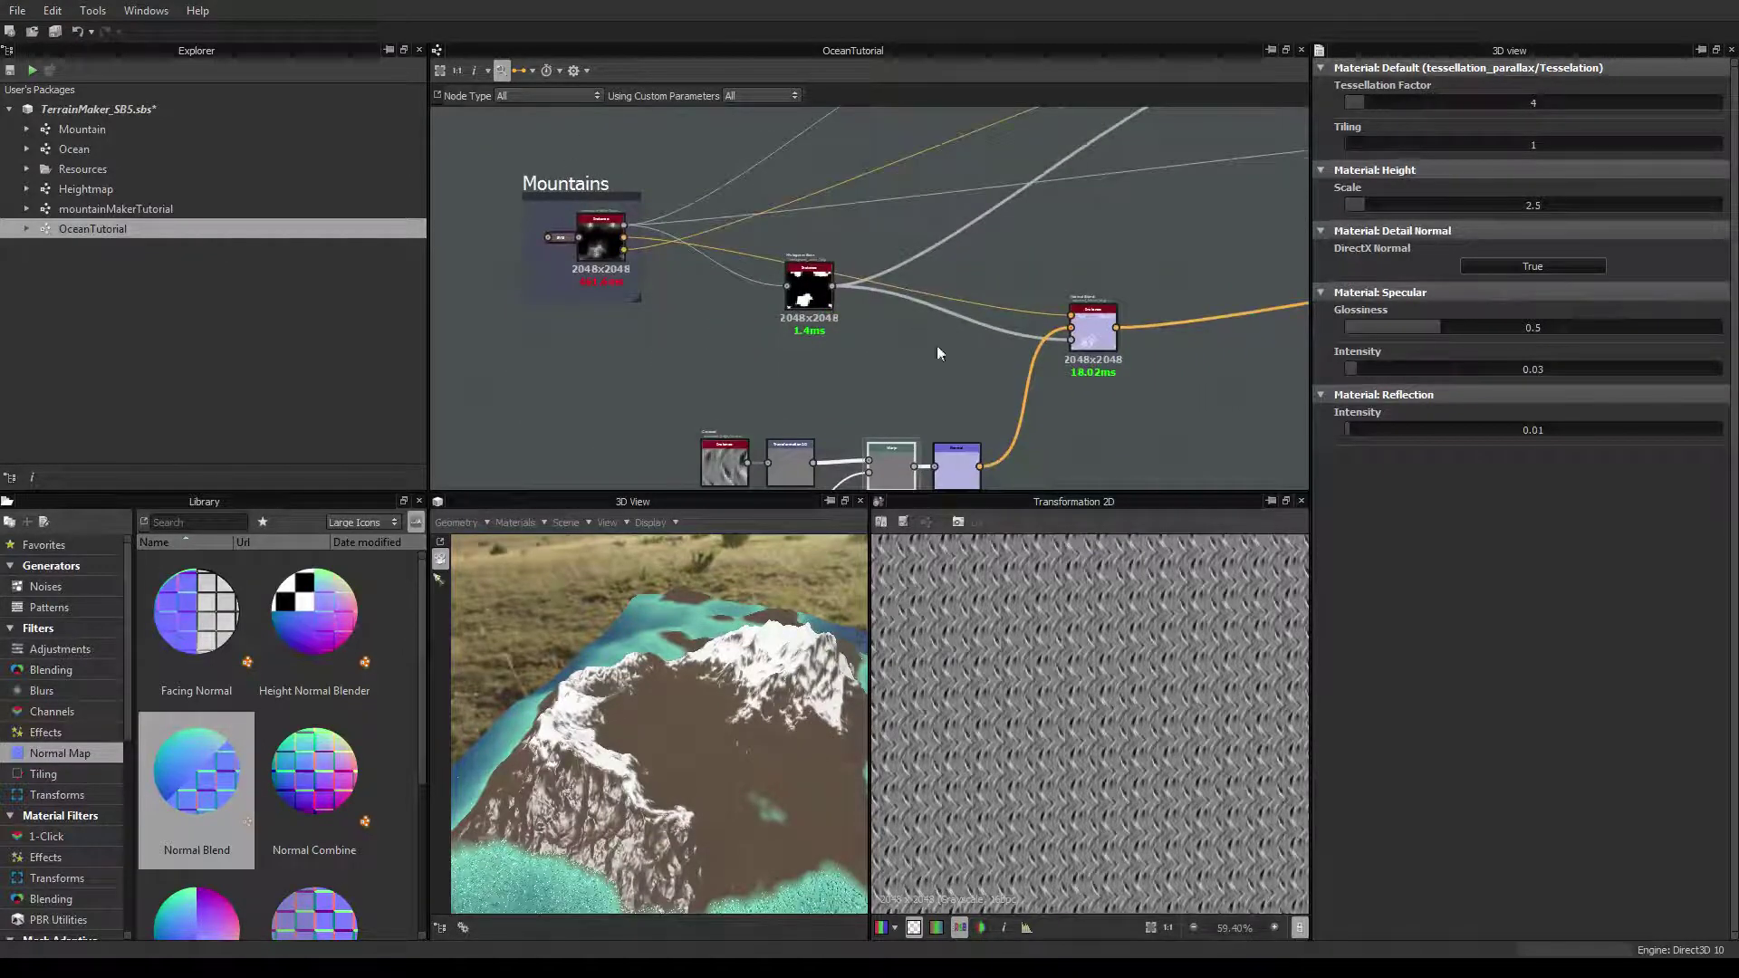
{"action": "left_click_drag", "start_coordinate": [826, 301], "coordinate": [922, 265]}
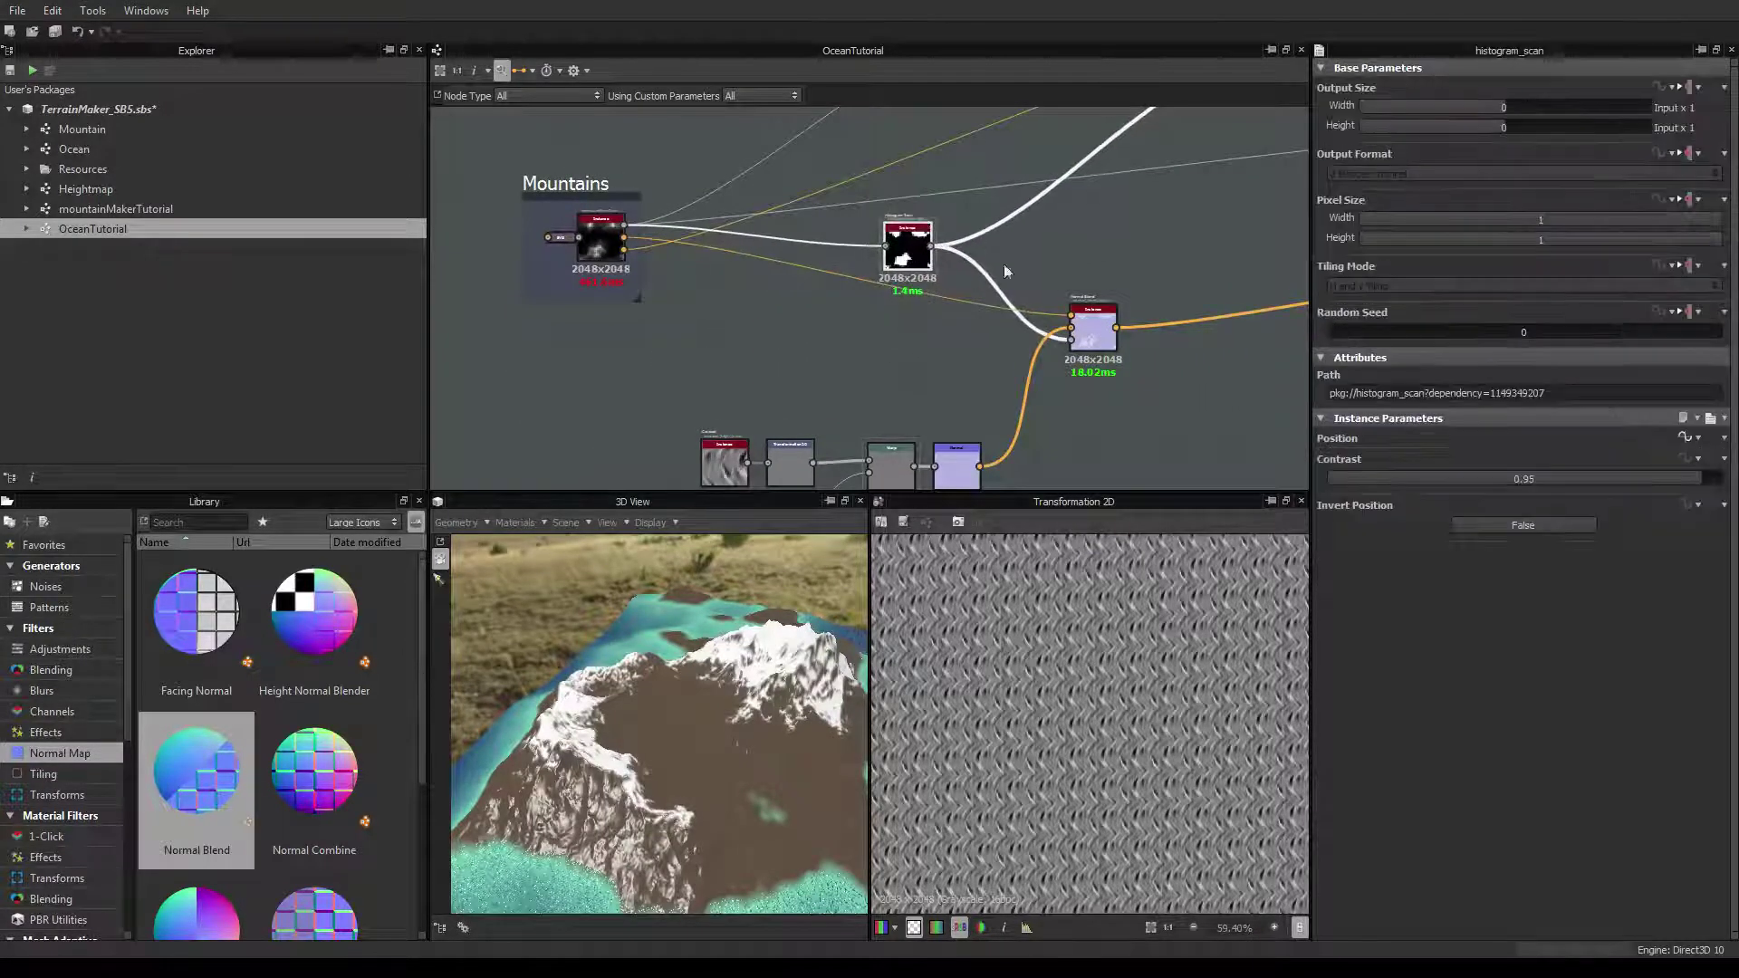
Move the white Uniform Color node left to make room before the Specular and Glossiness outputs
{"action": "middle_click_drag", "start_coordinate": [1110, 270], "coordinate": [822, 263]}
{"action": "scroll", "coordinate": [822, 264], "scroll_direction": "down", "scroll_amount": 1}
{"action": "middle_click_drag", "start_coordinate": [958, 274], "coordinate": [838, 317]}
{"action": "scroll", "coordinate": [1177, 303], "scroll_direction": "up", "scroll_amount": 5}
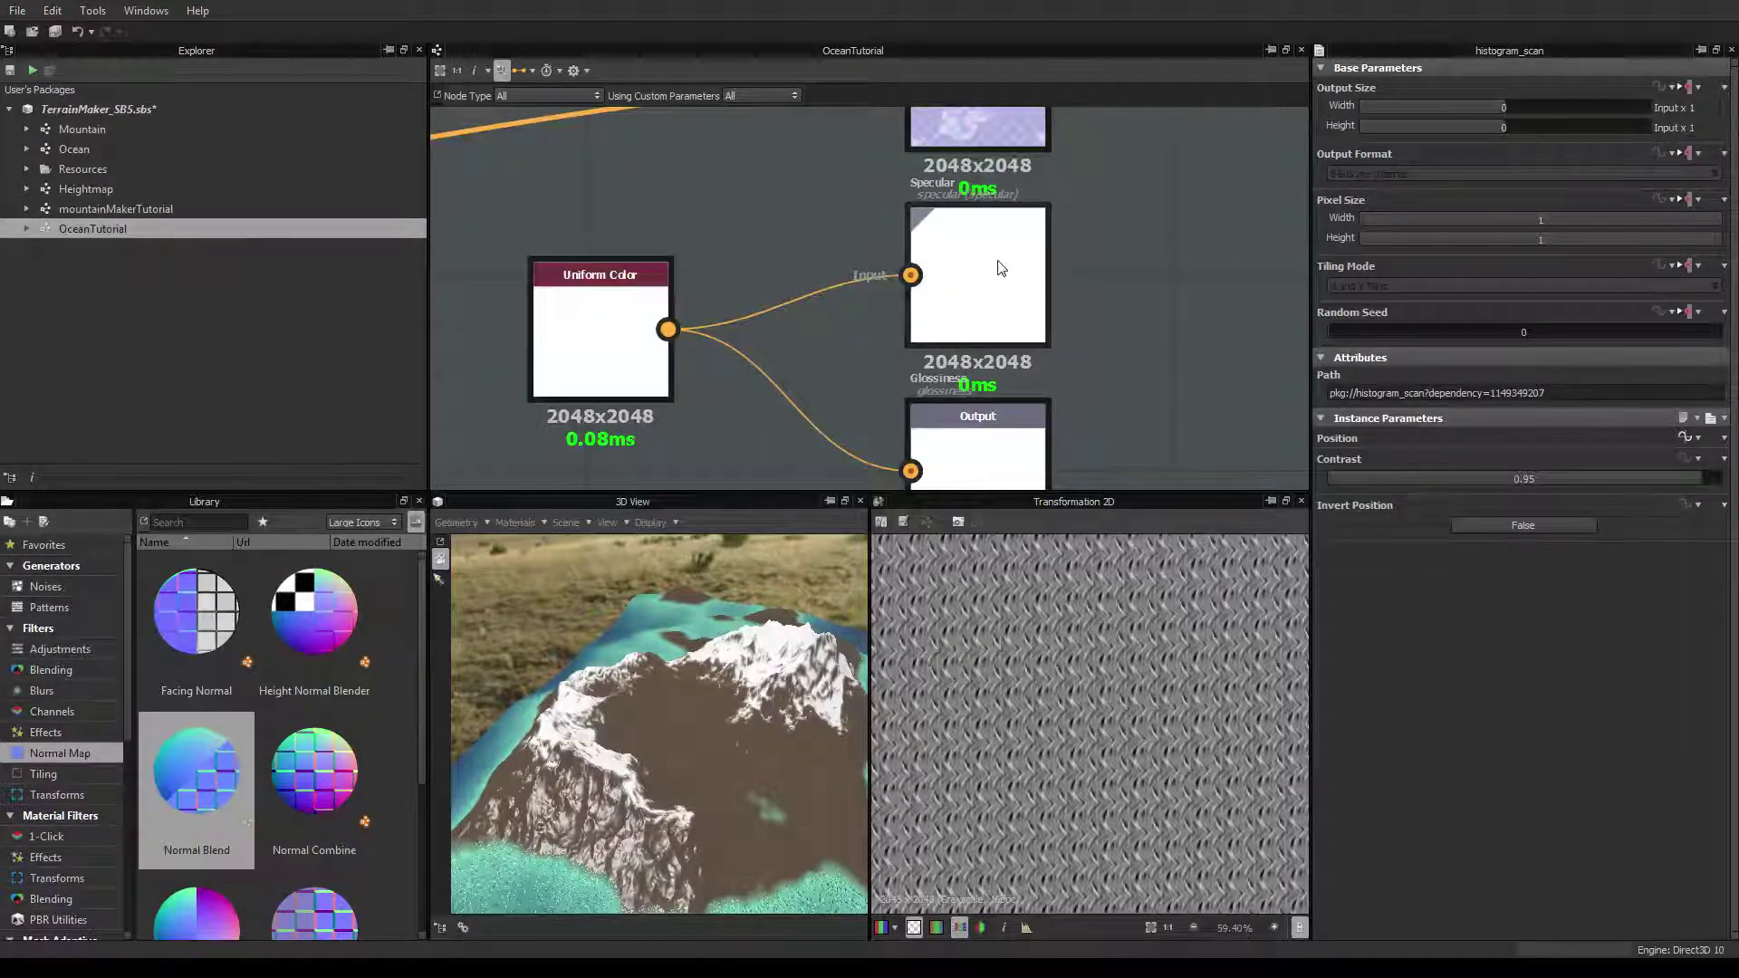
{"action": "left_click_drag", "start_coordinate": [613, 316], "coordinate": [583, 330]}
{"action": "middle_click_drag", "start_coordinate": [909, 317], "coordinate": [1056, 282]}
{"action": "scroll", "coordinate": [1055, 282], "scroll_direction": "down", "scroll_amount": 4}
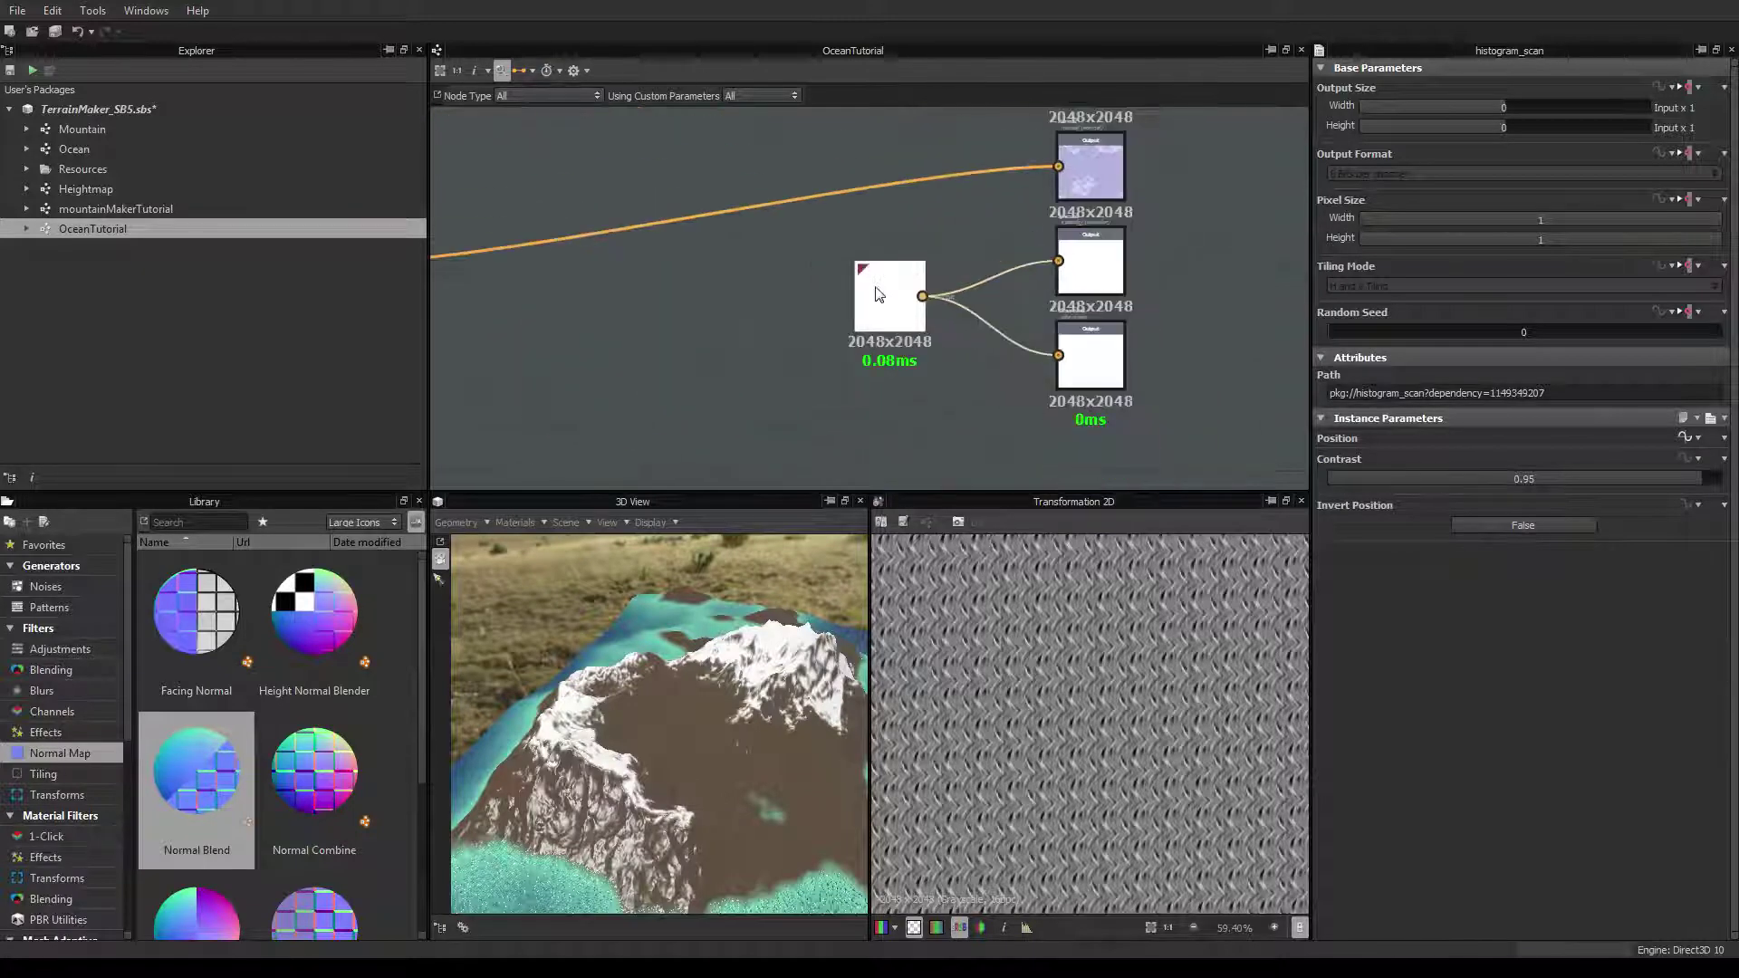
{"action": "left_click_drag", "start_coordinate": [885, 291], "coordinate": [737, 300]}
{"action": "scroll", "coordinate": [713, 291], "scroll_direction": "down", "scroll_amount": 3}
{"action": "scroll", "coordinate": [747, 297], "scroll_direction": "up", "scroll_amount": 3}
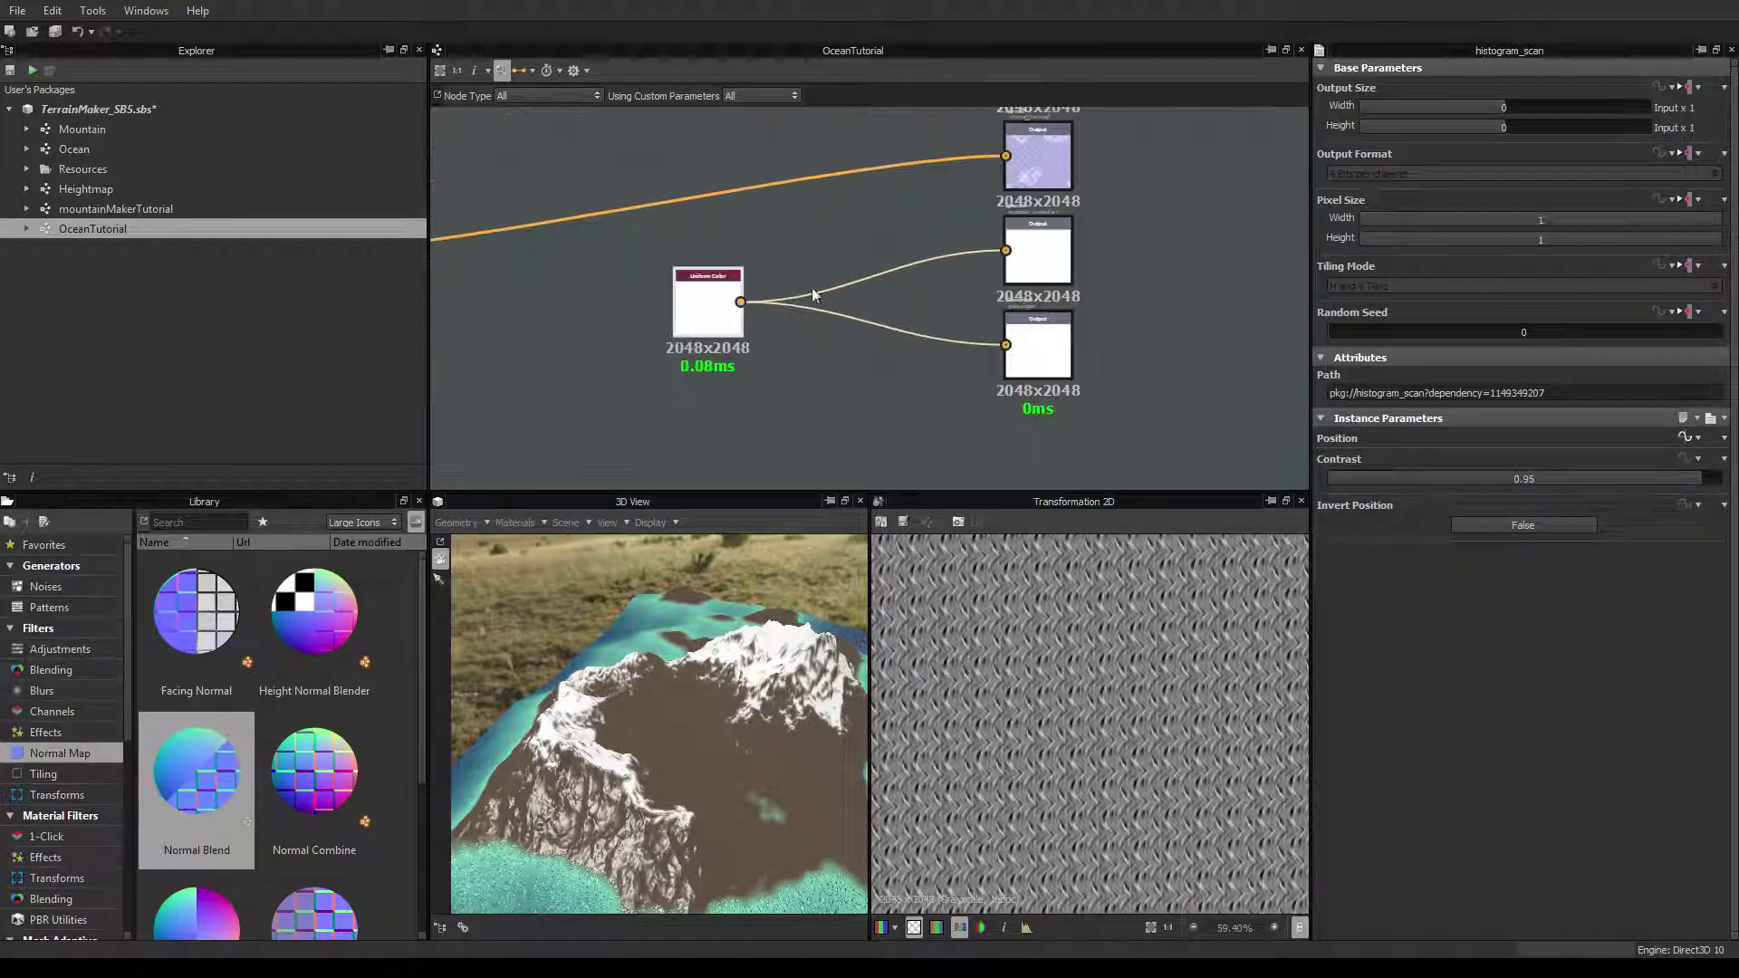
Add a Blend node just below and to the right of the white Uniform Color, ahead of the Glossiness output
{"action": "scroll", "coordinate": [911, 272], "scroll_direction": "up", "scroll_amount": 3}
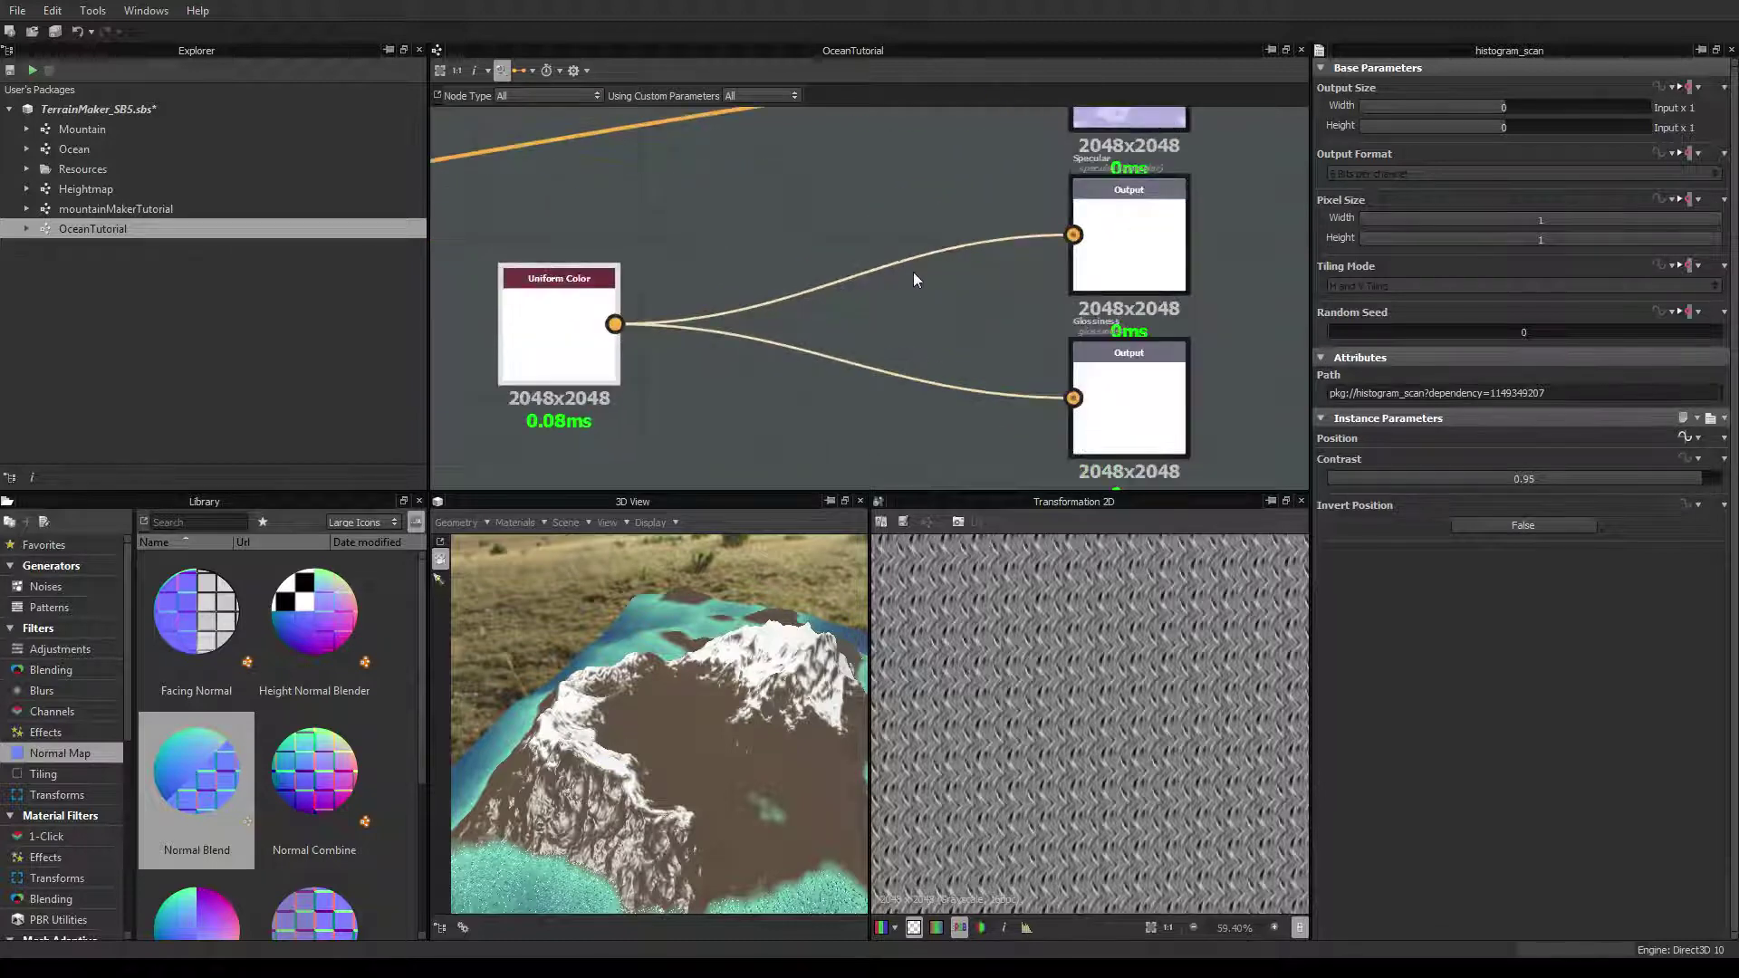
{"action": "left_click", "coordinate": [868, 371]}
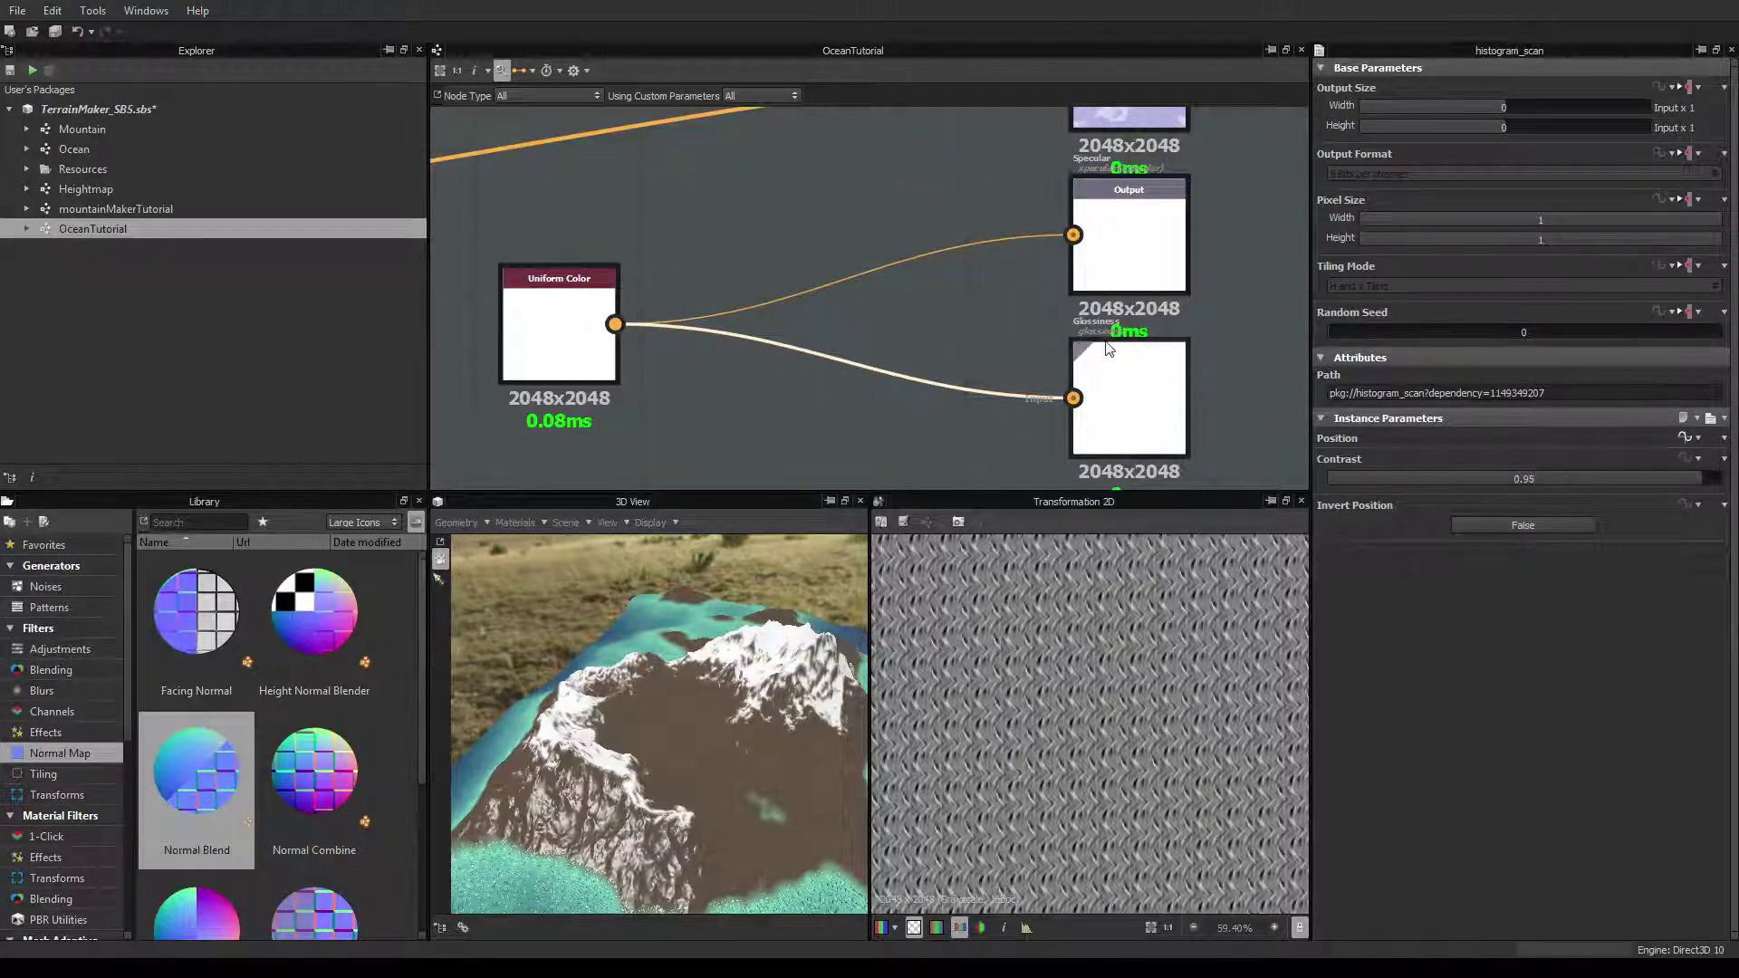
{"action": "scroll", "coordinate": [970, 373], "scroll_direction": "down", "scroll_amount": 3}
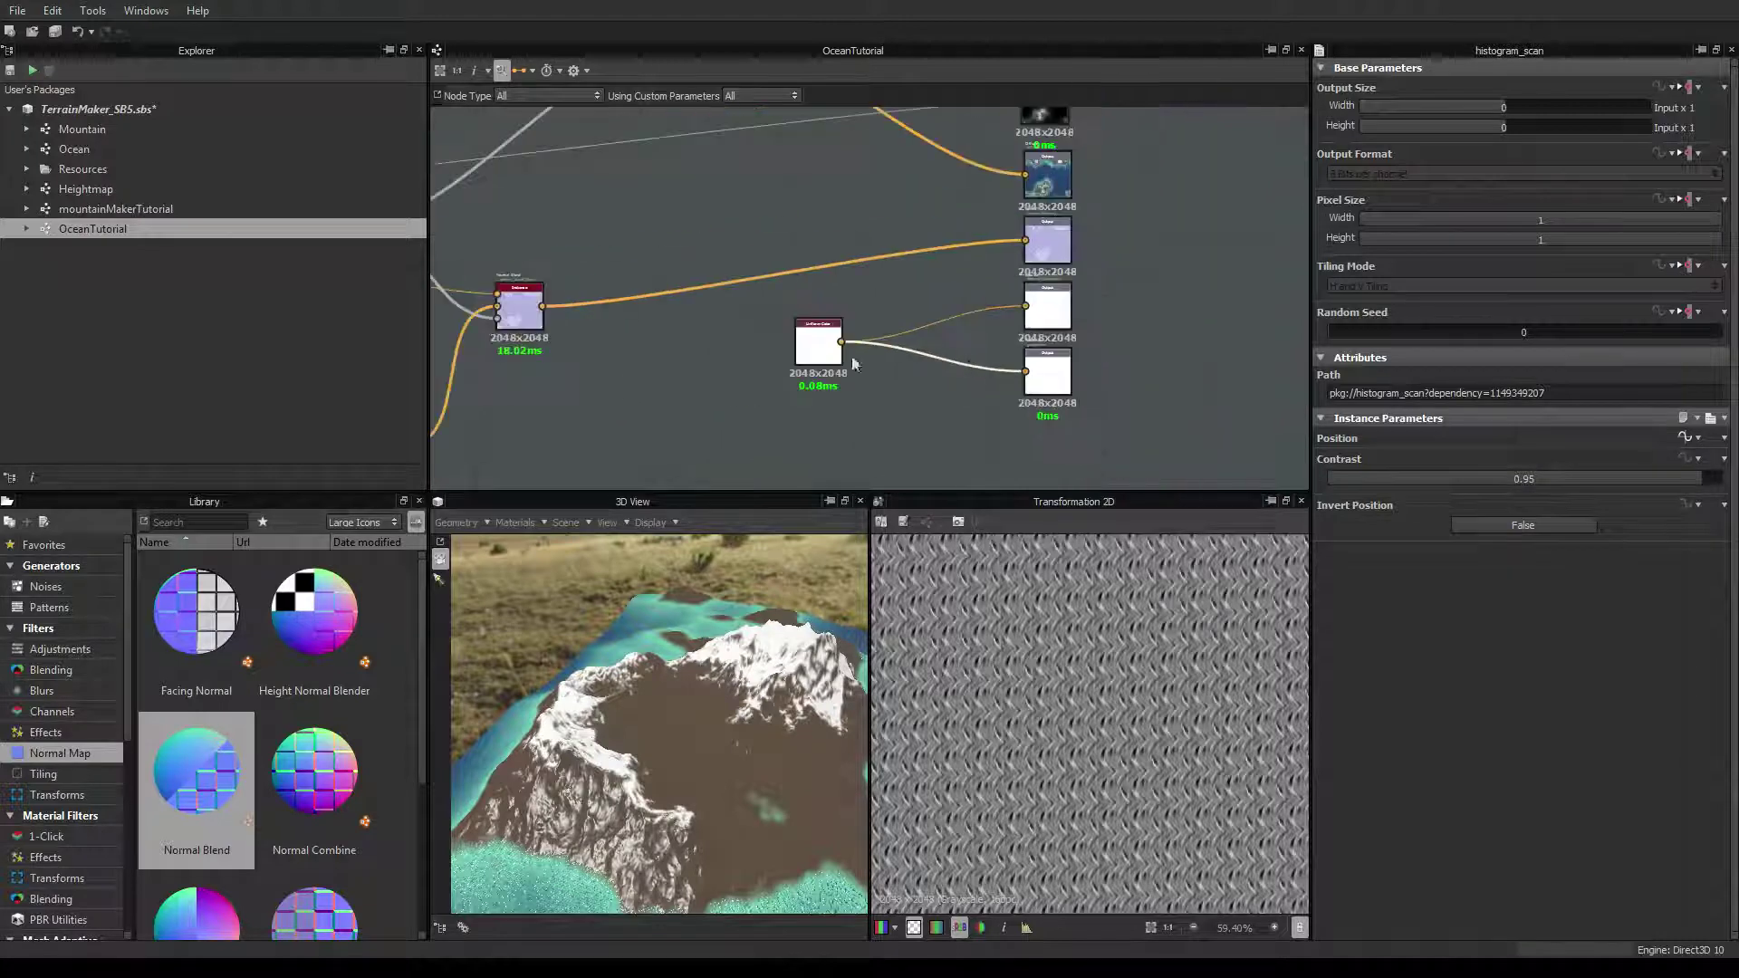
{"action": "scroll", "coordinate": [883, 339], "scroll_direction": "up", "scroll_amount": 3}
{"action": "scroll", "coordinate": [886, 343], "scroll_direction": "down", "scroll_amount": 2}
{"action": "middle_click_drag", "start_coordinate": [942, 362], "coordinate": [925, 319]}
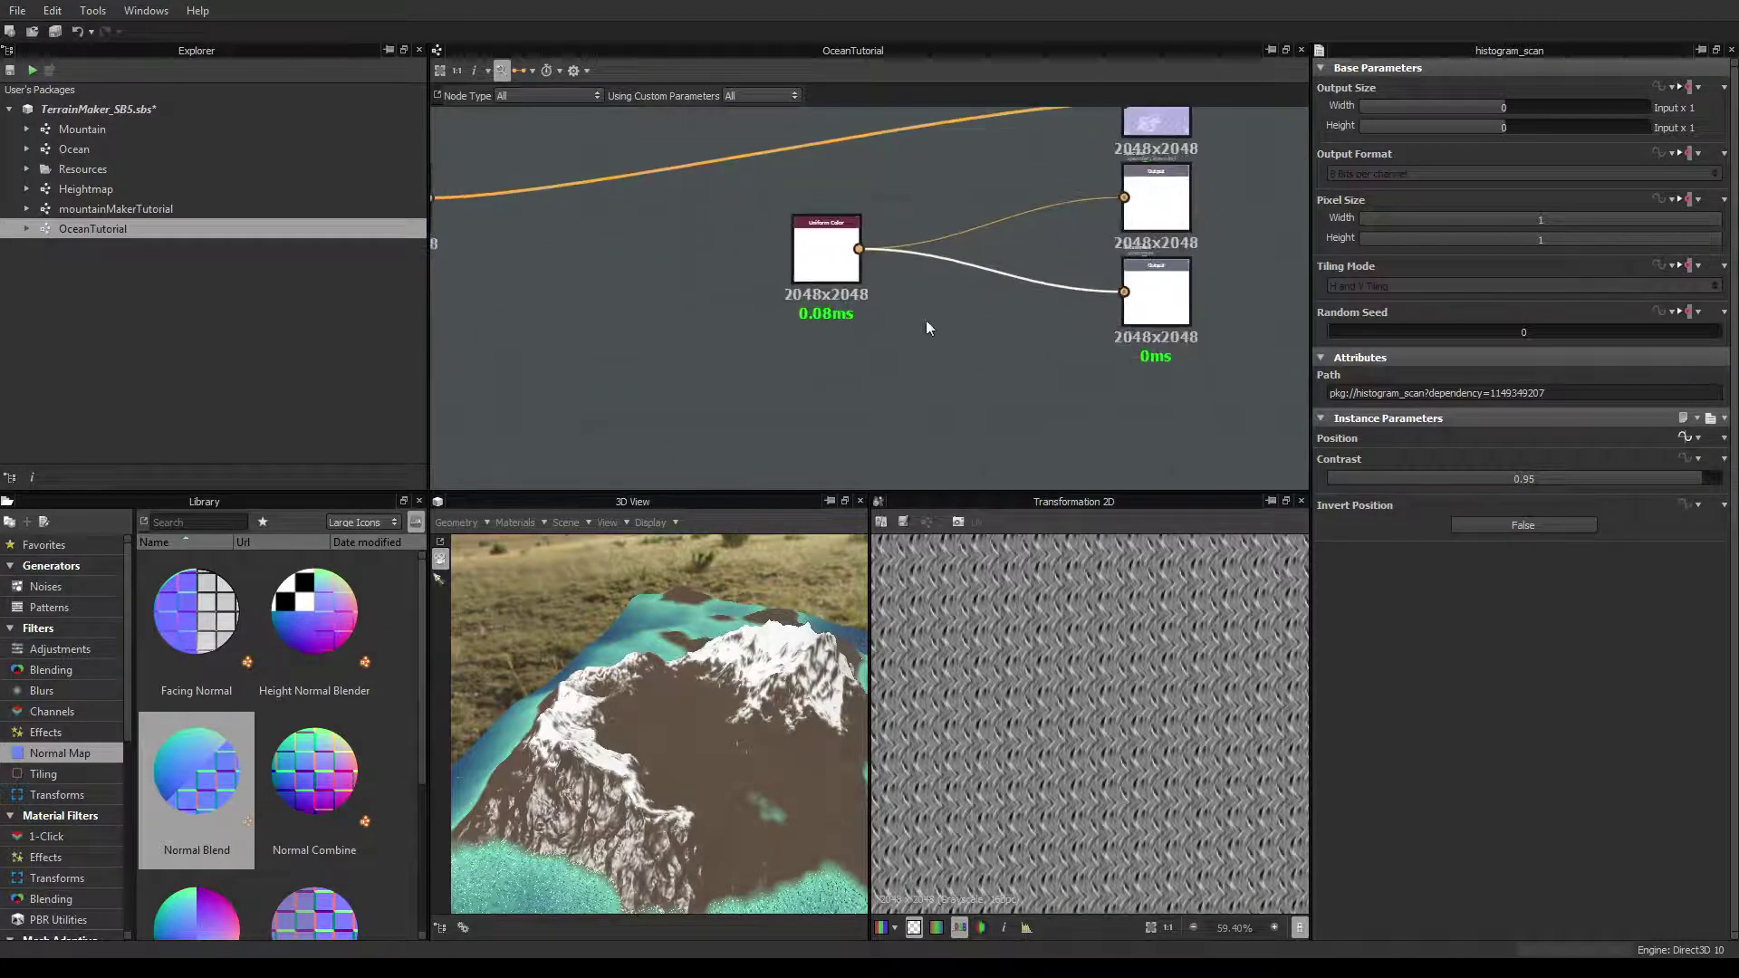
{"action": "left_click", "coordinate": [926, 319]}
{"action": "right_click", "coordinate": [835, 351]}
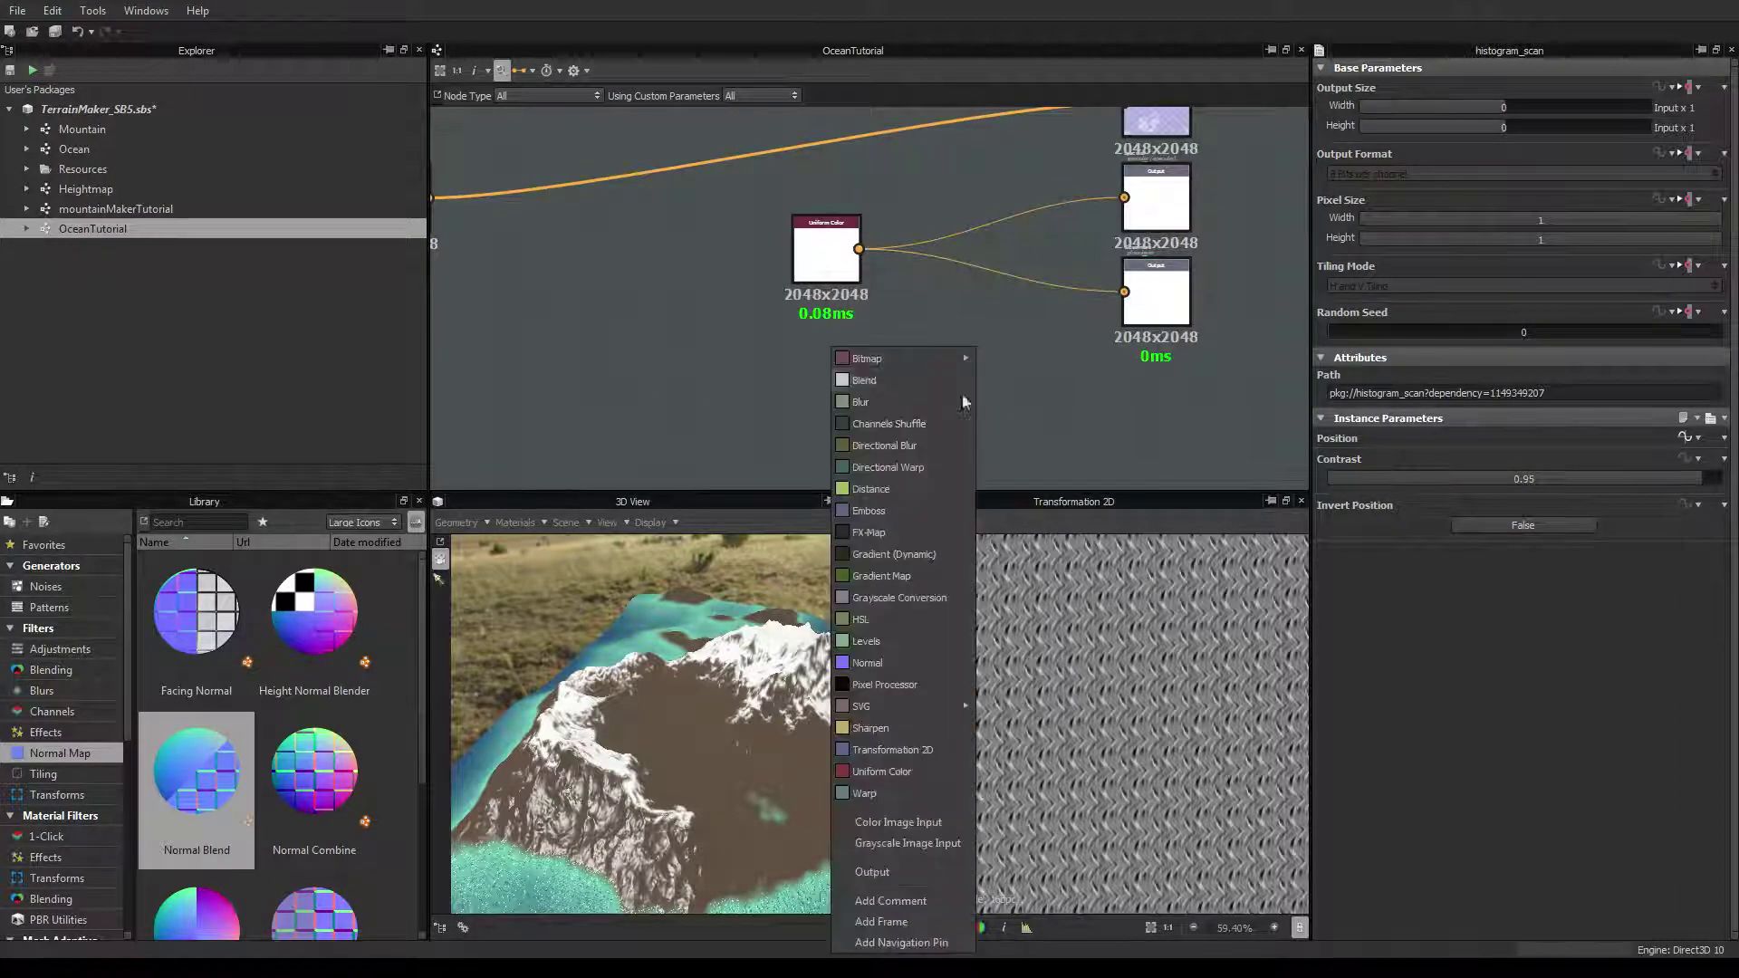
{"action": "left_click", "coordinate": [913, 378]}
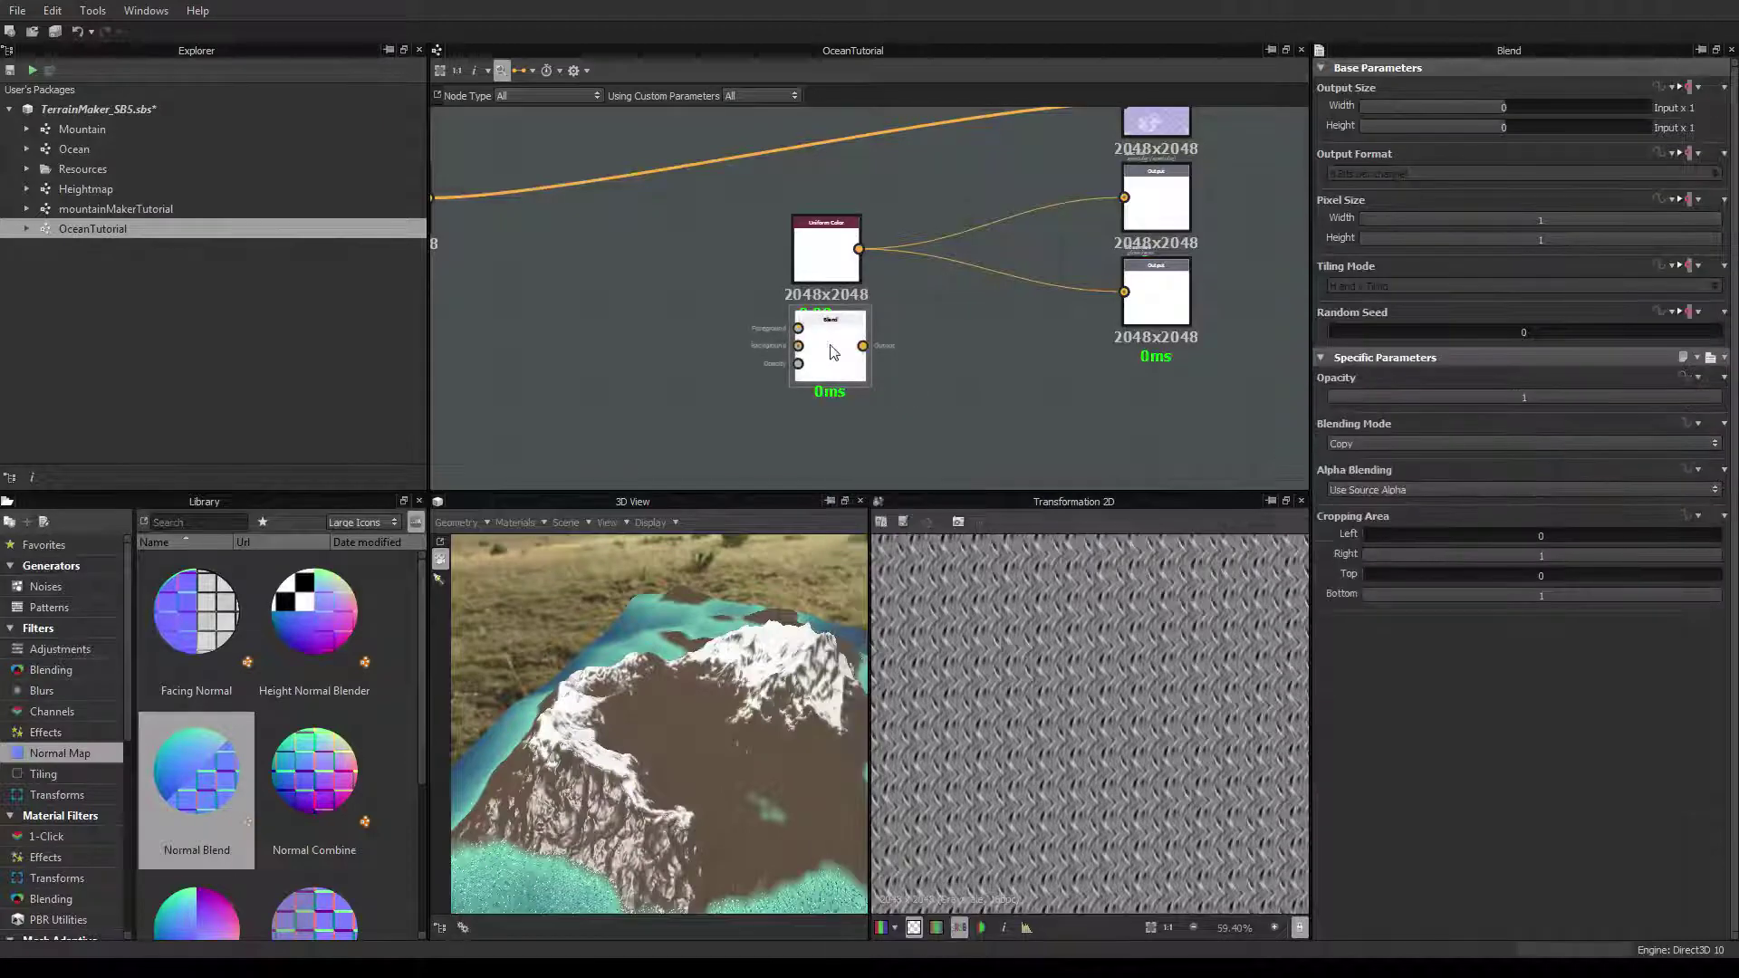
{"action": "left_click_drag", "start_coordinate": [831, 351], "coordinate": [933, 358]}
Connect the Histogram Scan mask to the new Blend's Opacity and the white Uniform Color to its Background, and preview the Blend in 2D
{"action": "scroll", "coordinate": [844, 362], "scroll_direction": "down", "scroll_amount": 3}
{"action": "middle_click_drag", "start_coordinate": [651, 270], "coordinate": [716, 279]}
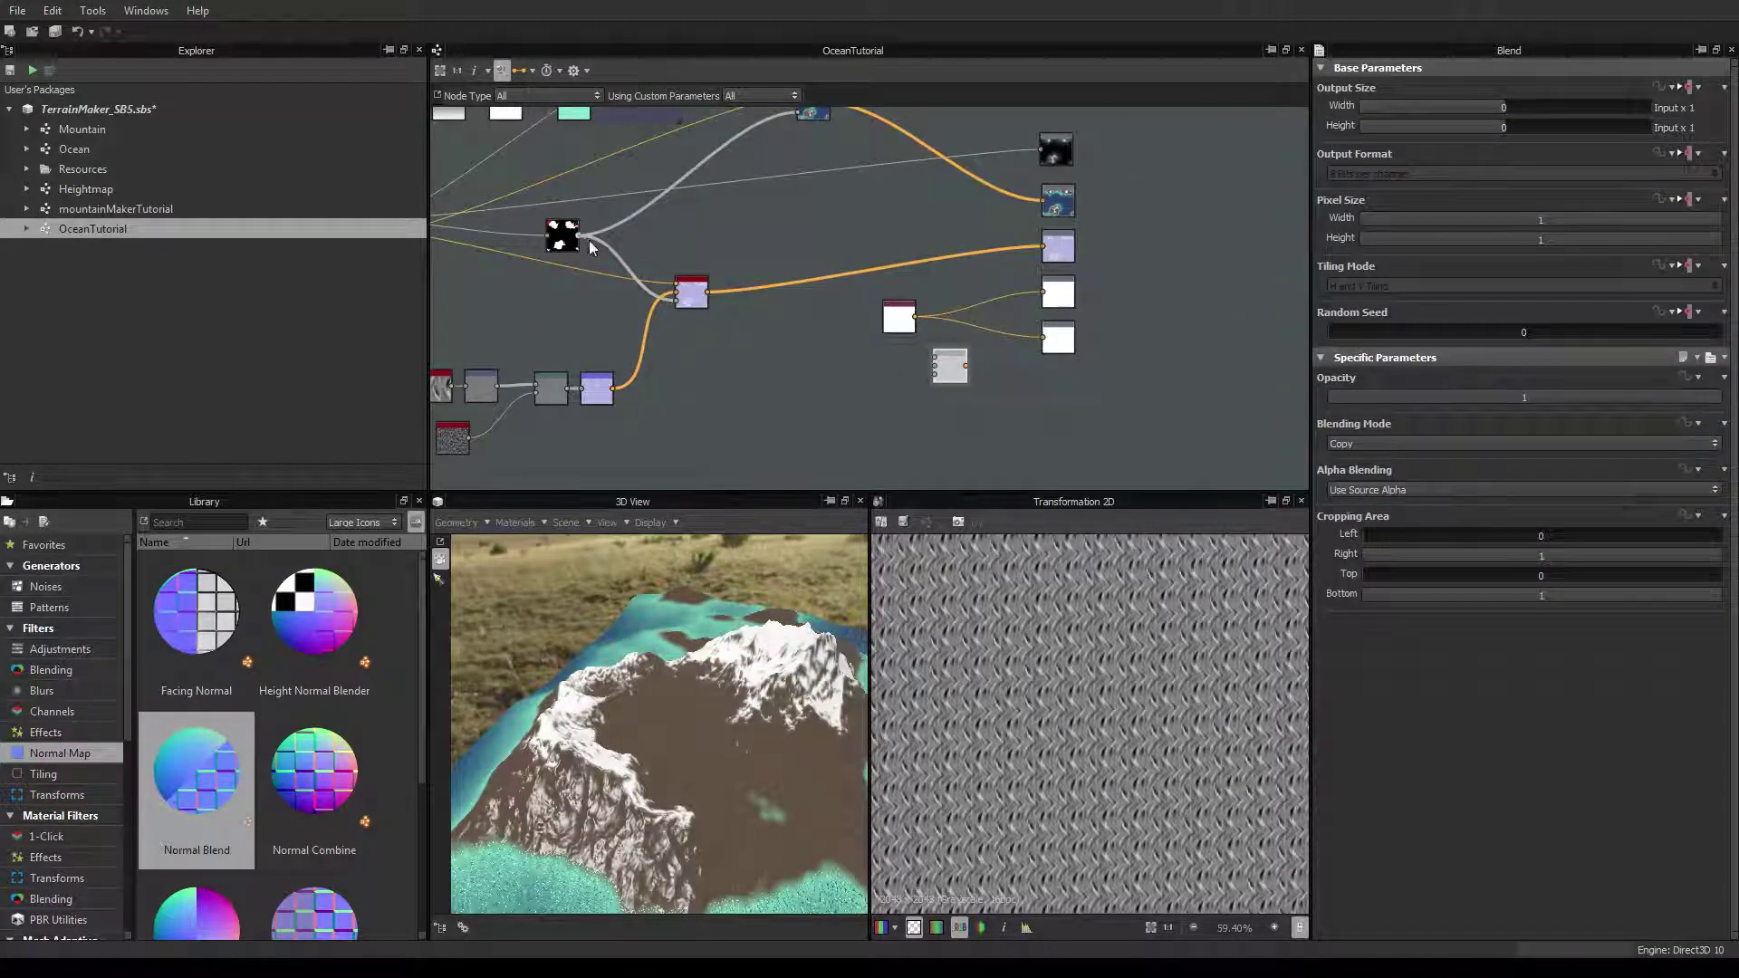
{"action": "left_click_drag", "start_coordinate": [579, 236], "coordinate": [936, 378]}
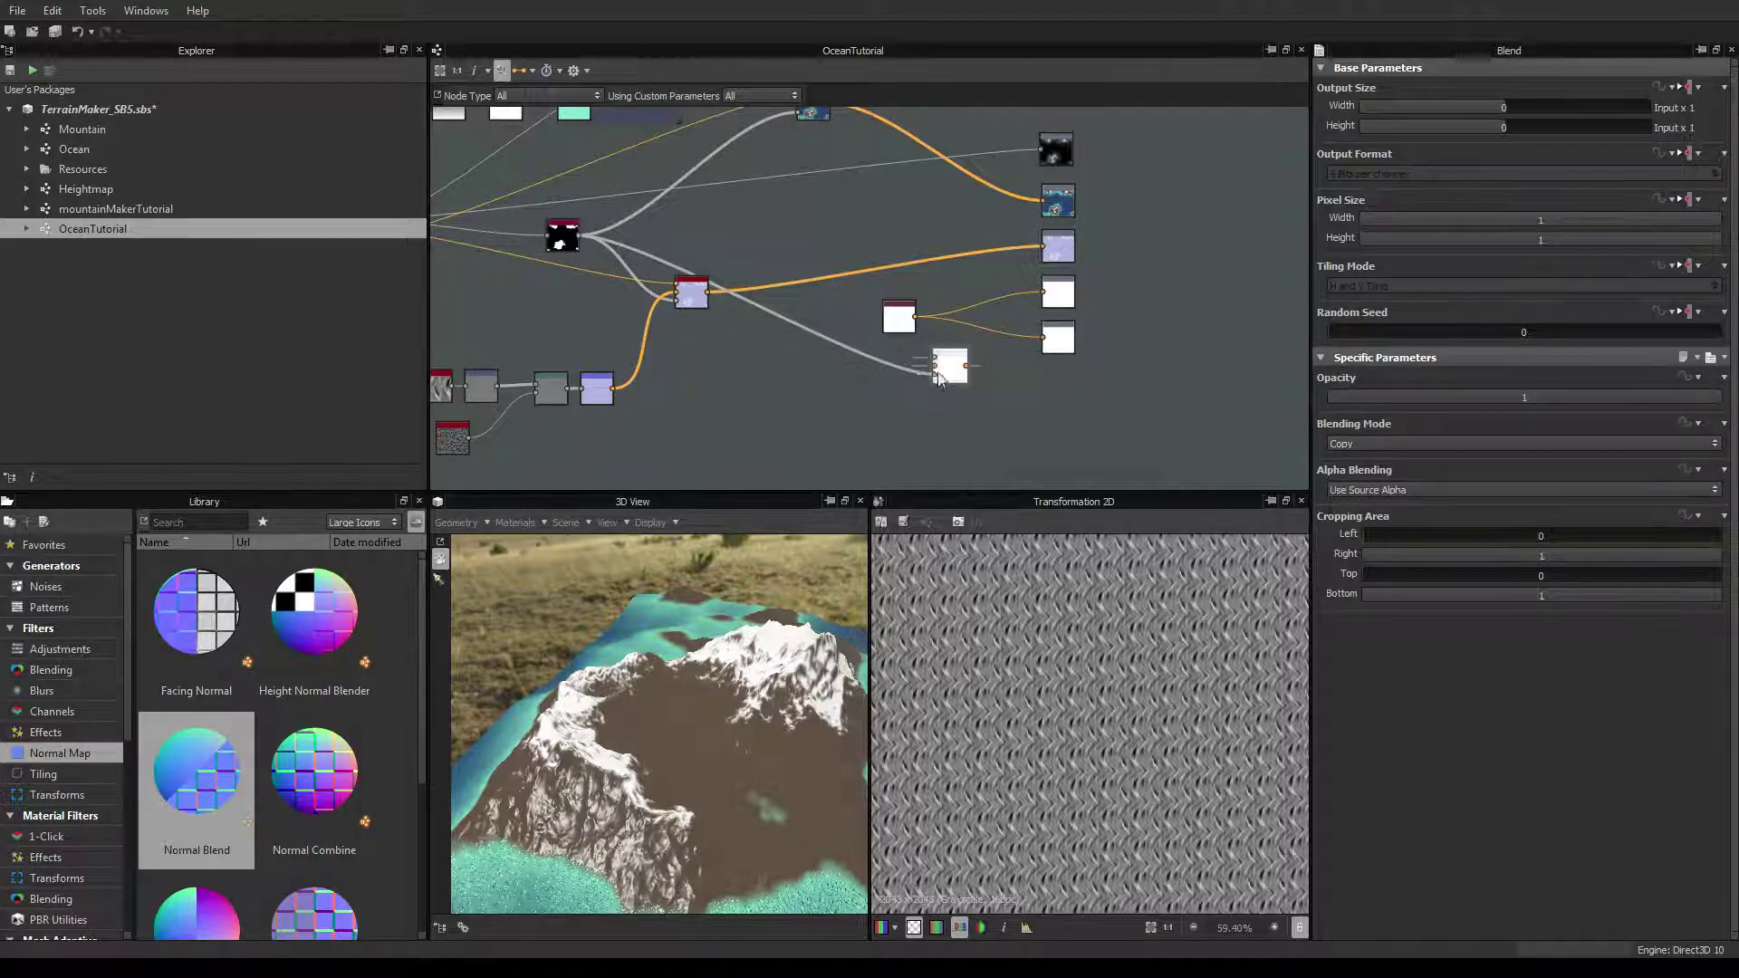
{"action": "scroll", "coordinate": [936, 378], "scroll_direction": "up", "scroll_amount": 3}
{"action": "scroll", "coordinate": [920, 337], "scroll_direction": "up", "scroll_amount": 2}
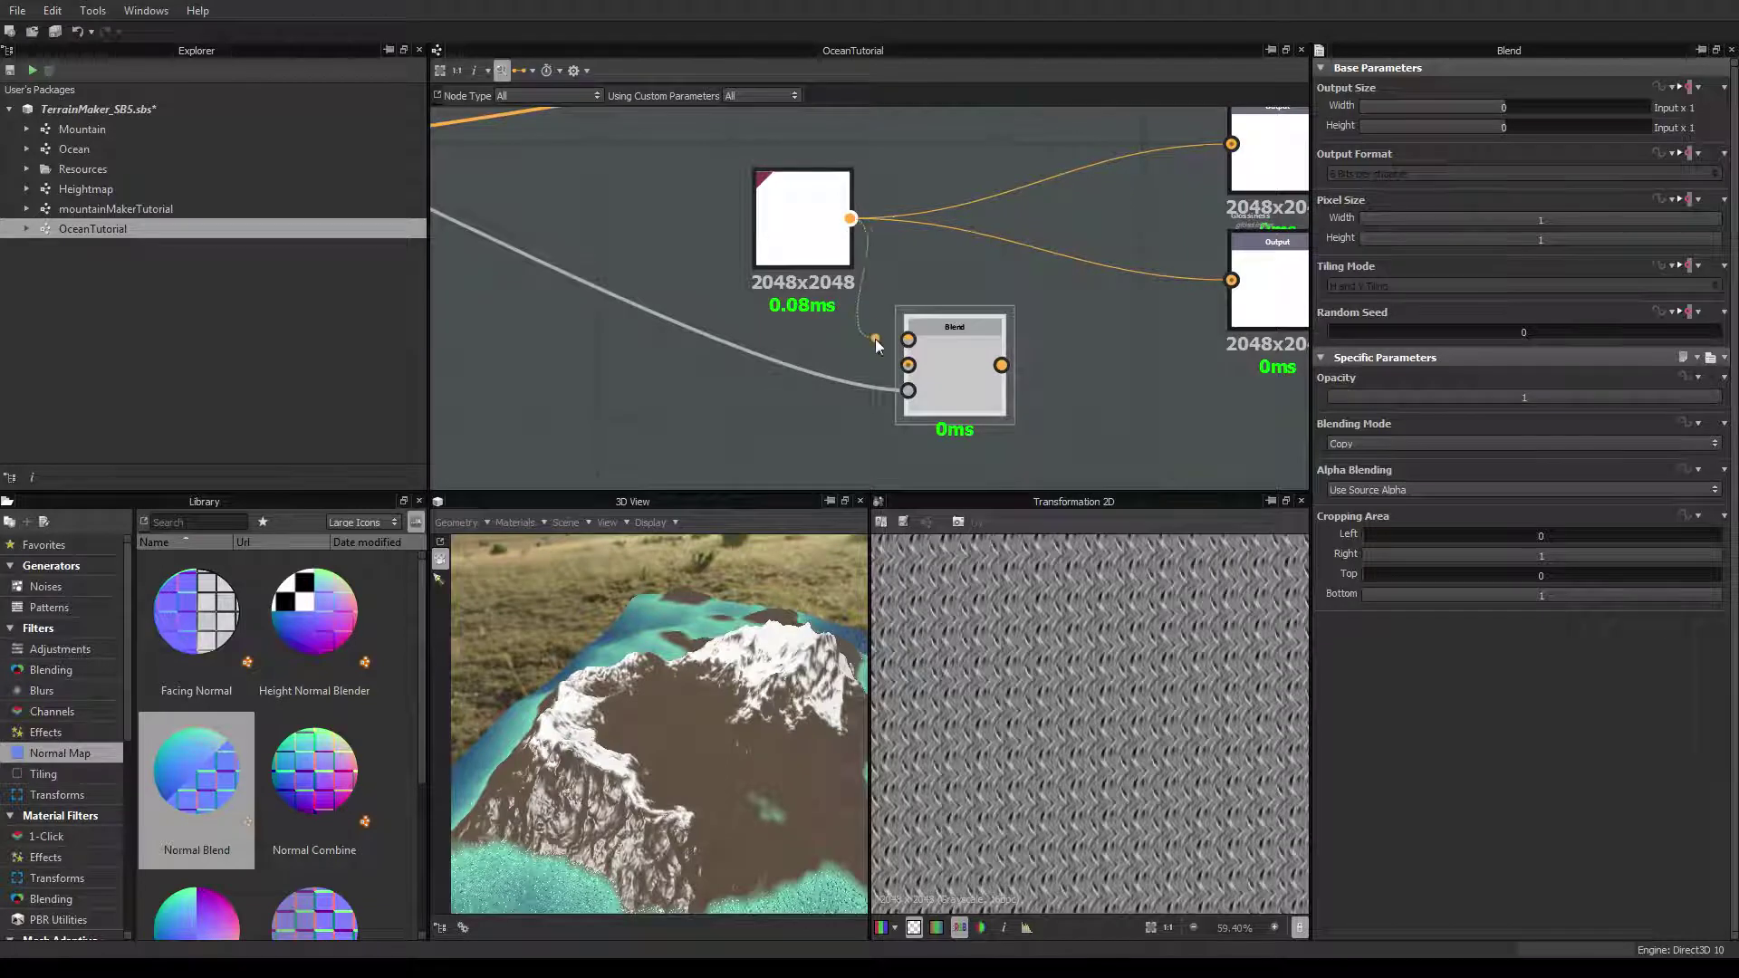
{"action": "left_click_drag", "start_coordinate": [969, 371], "coordinate": [993, 372]}
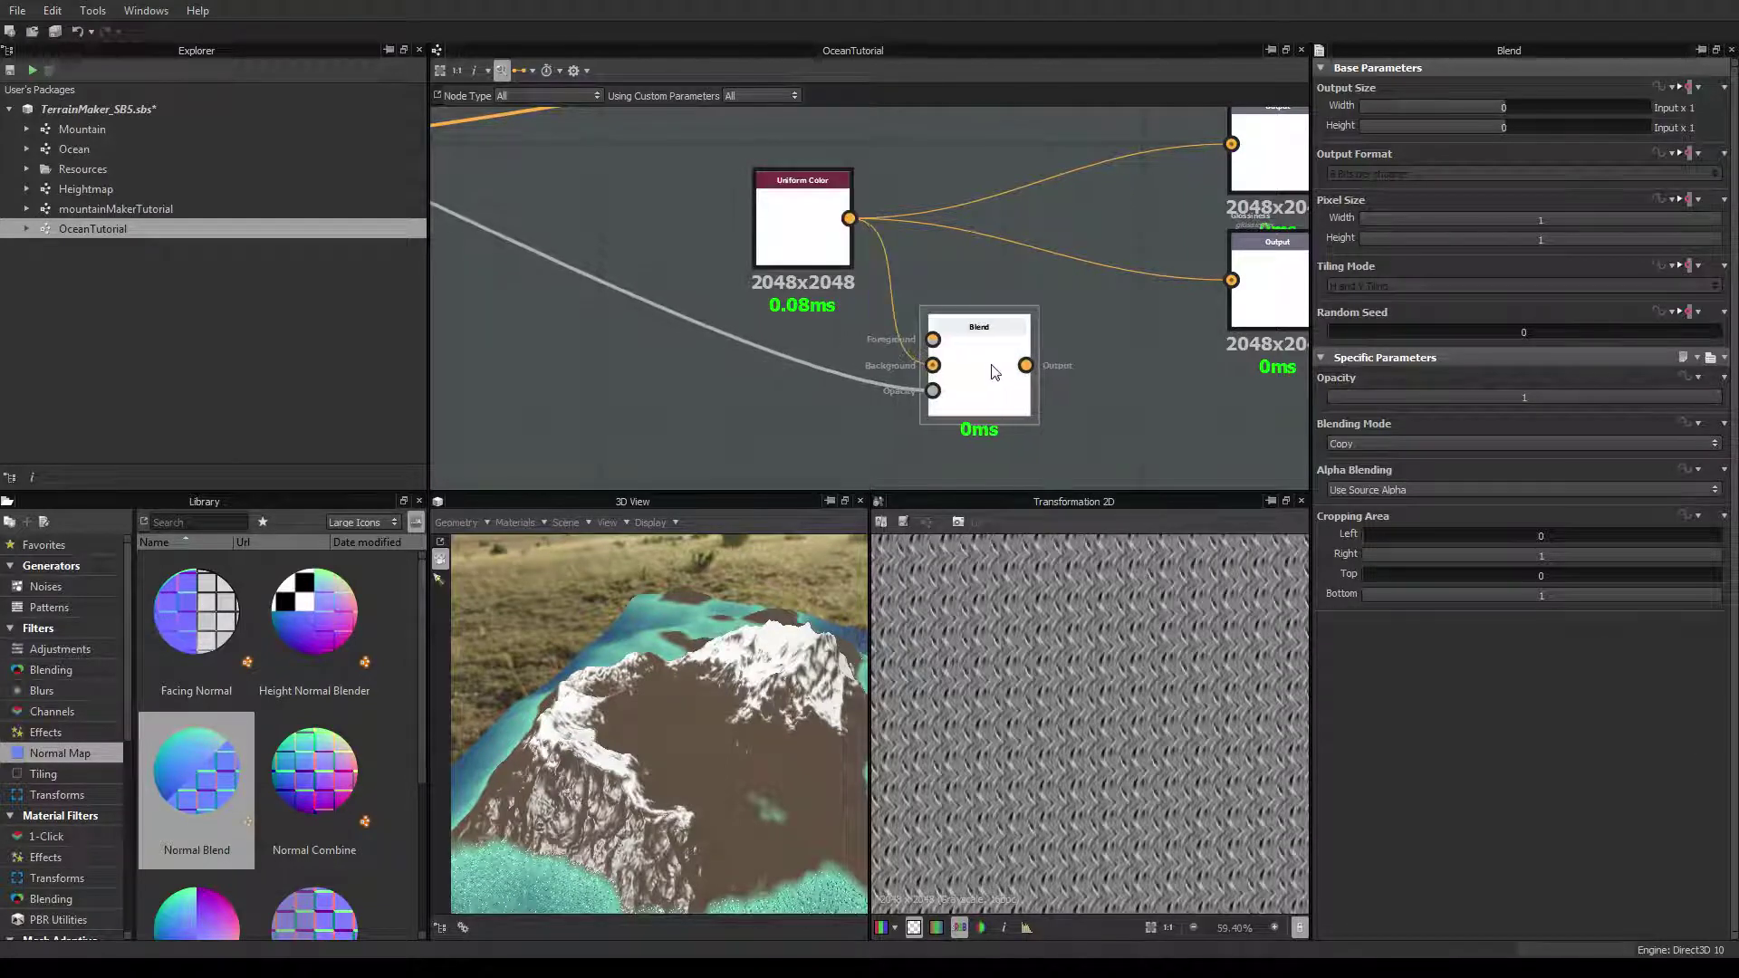
{"action": "double_click", "coordinate": [993, 372]}
Add a black Uniform Color below the white one and connect it to the Blend's Foreground
{"action": "left_click_drag", "start_coordinate": [805, 225], "coordinate": [787, 214]}
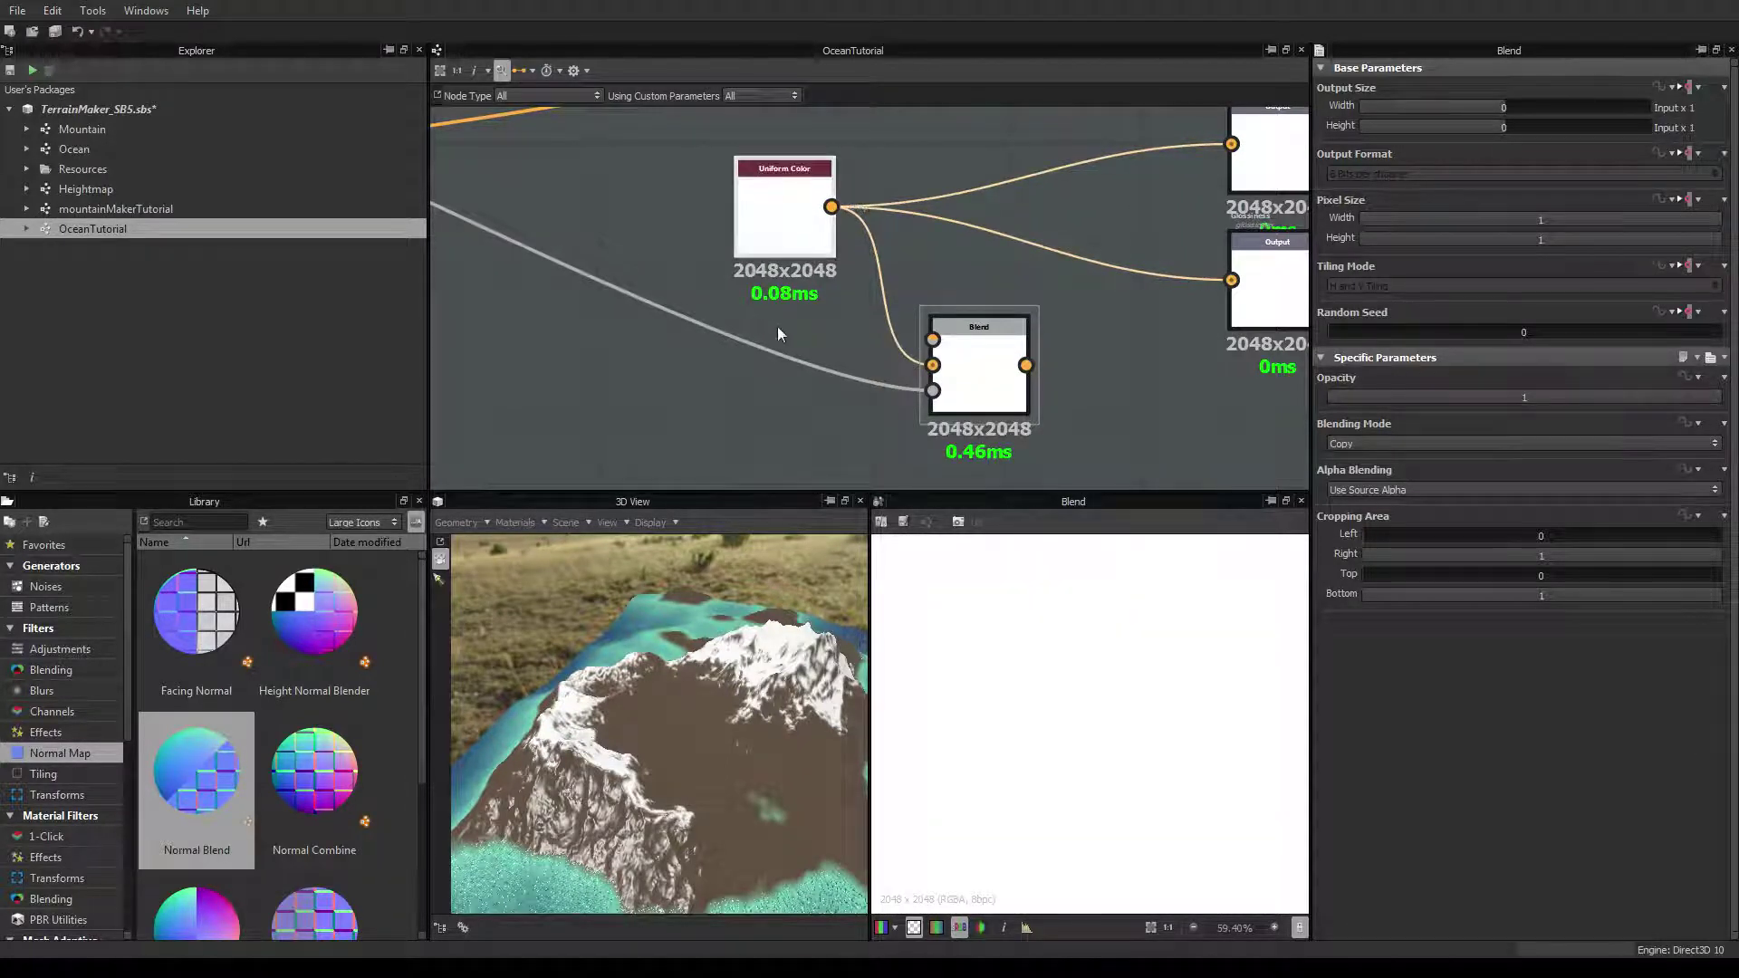
{"action": "right_click", "coordinate": [824, 329]}
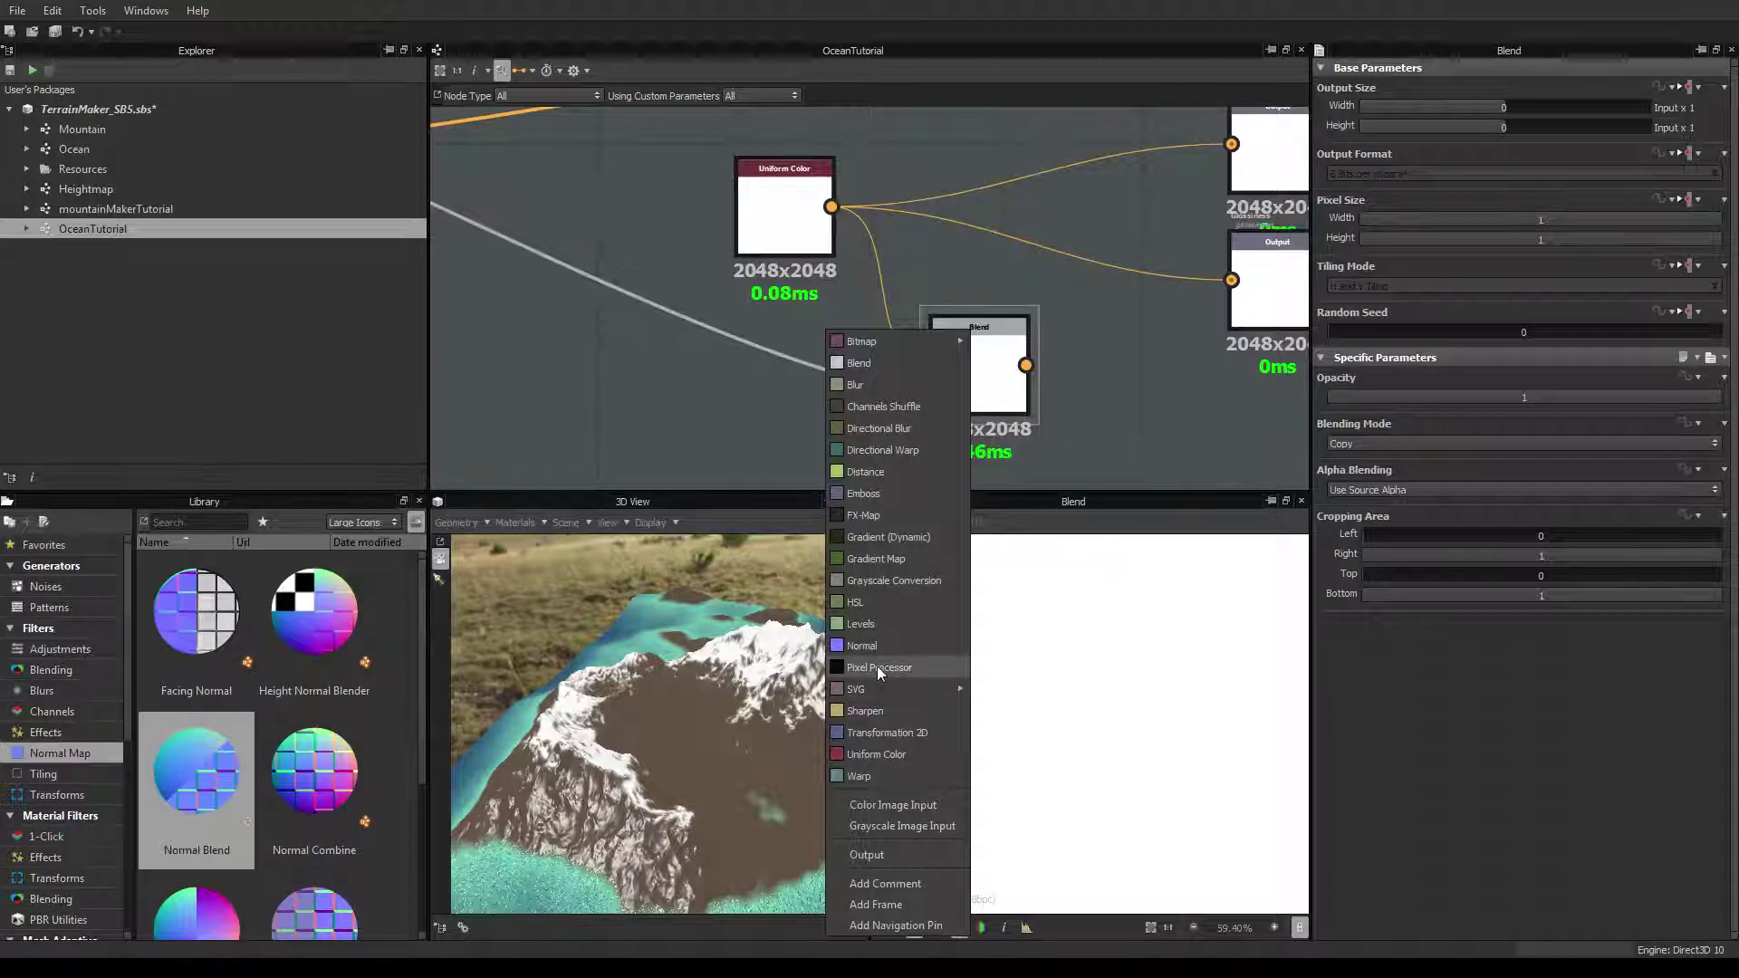
{"action": "left_click", "coordinate": [877, 752]}
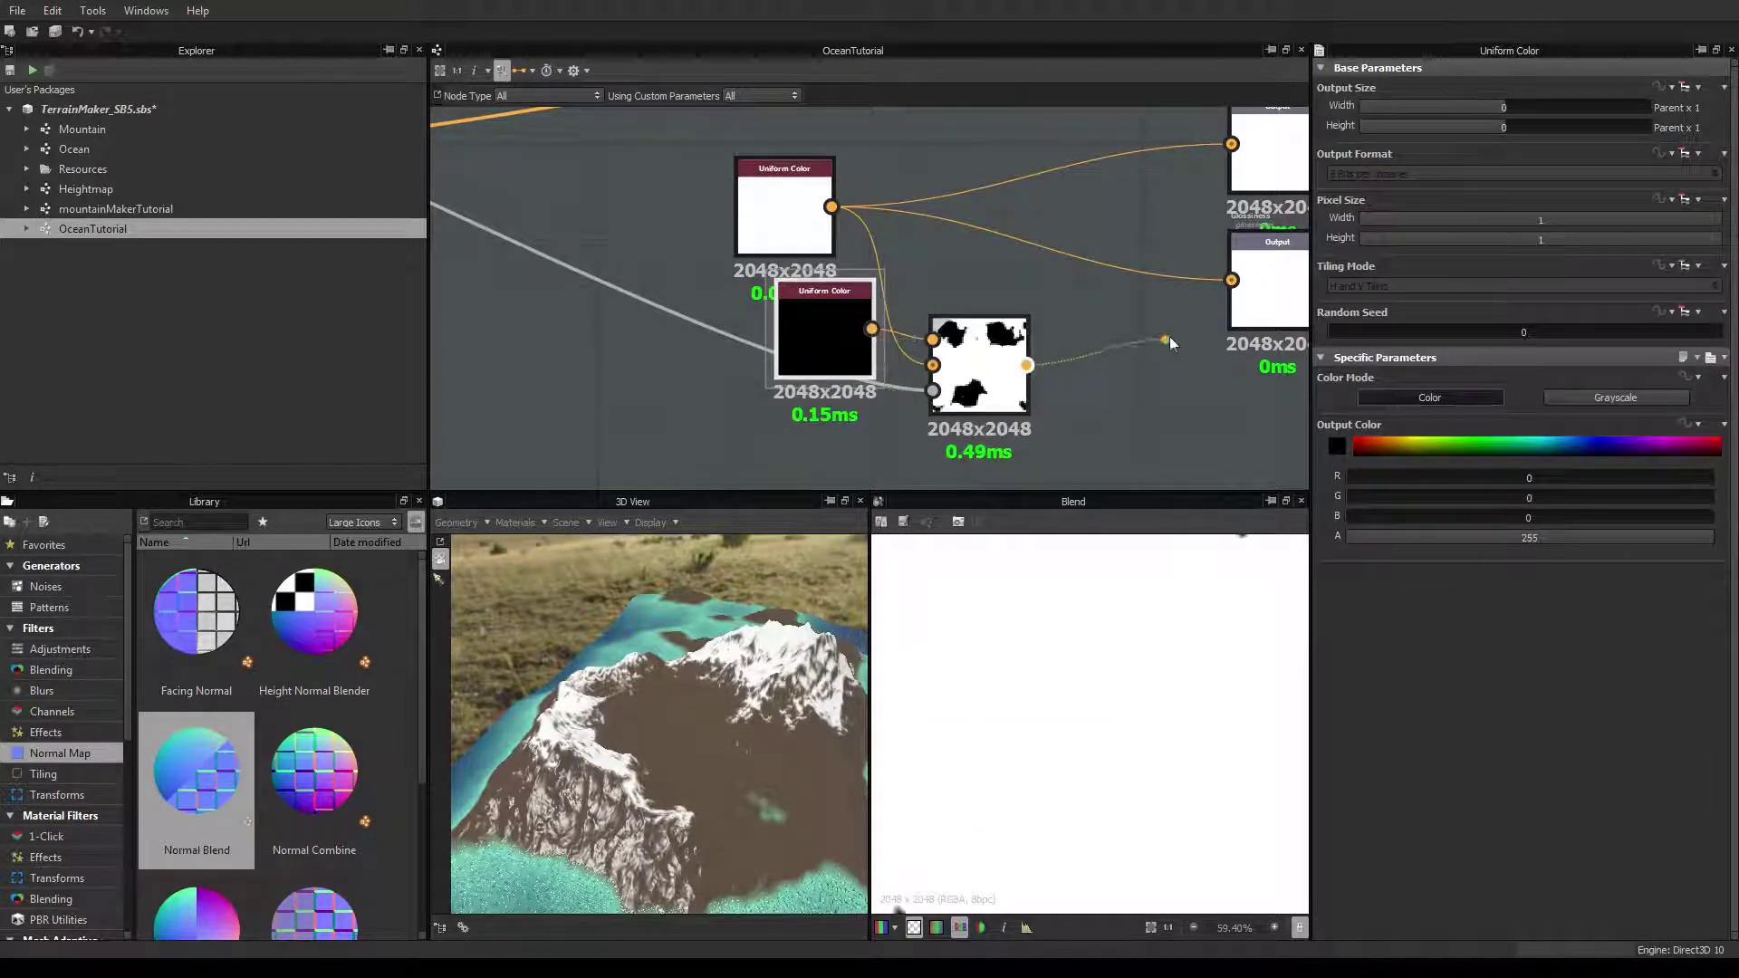
Connect the Blend to the Glossiness output and check the land's shine in 3D
{"action": "left_click_drag", "start_coordinate": [1169, 342], "coordinate": [1232, 279]}
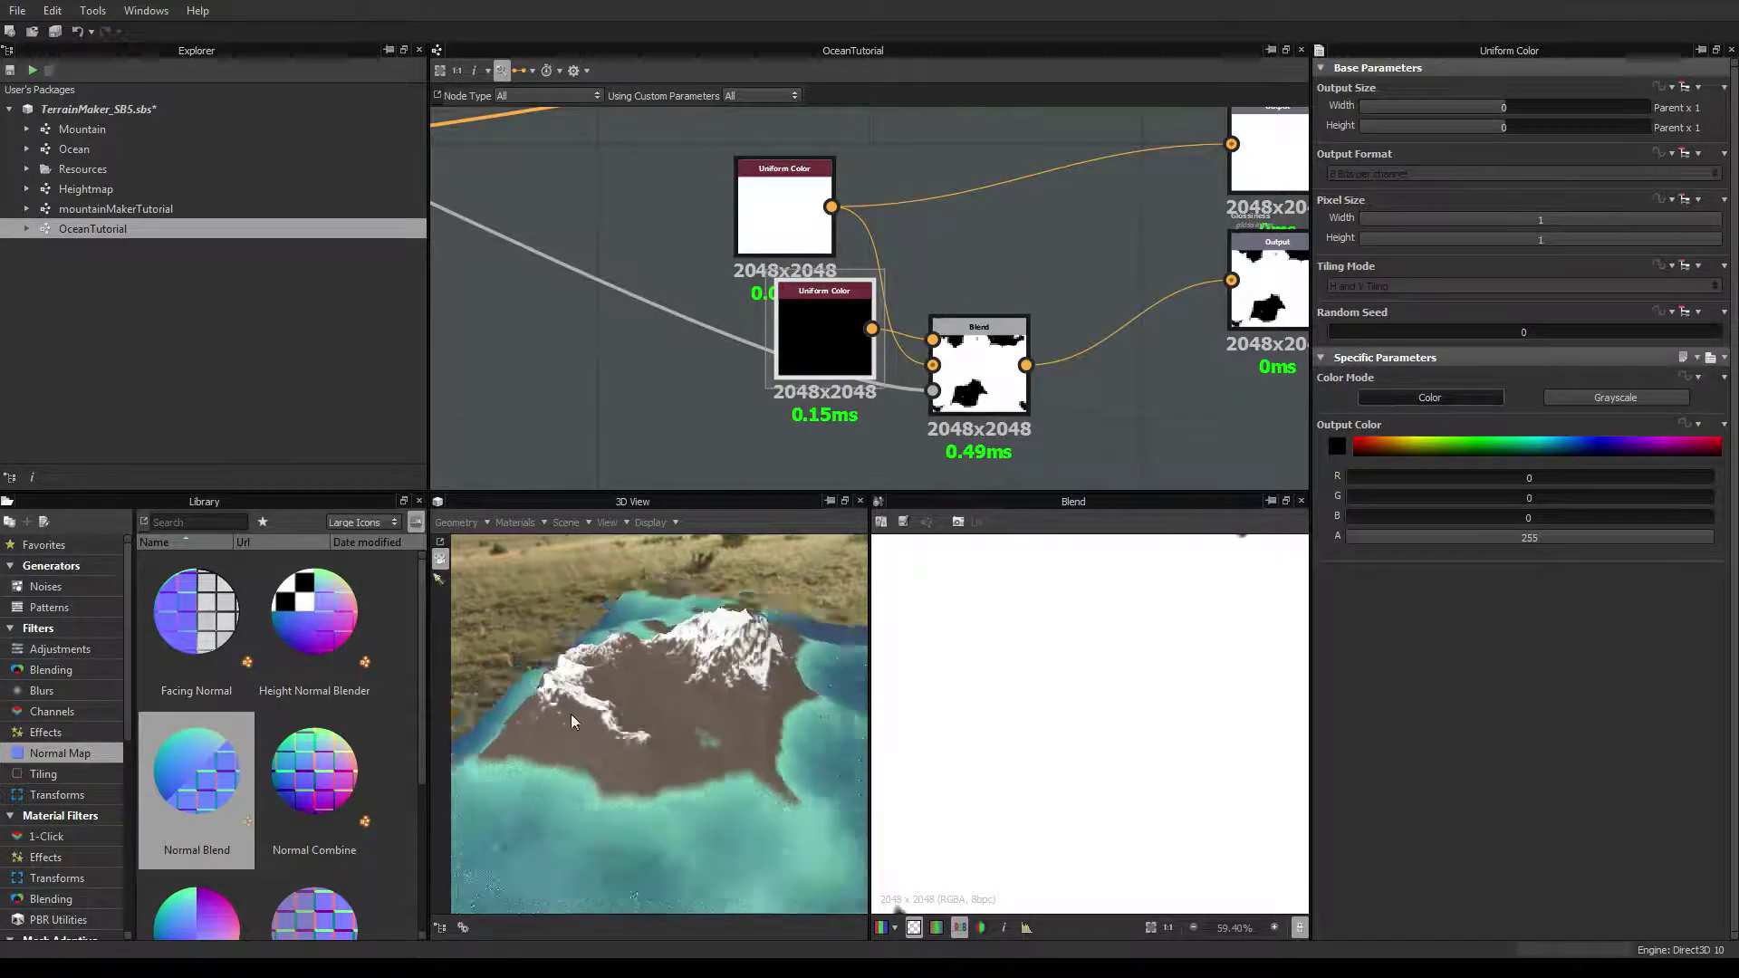
{"action": "scroll", "coordinate": [573, 716], "scroll_direction": "up", "scroll_amount": 3}
{"action": "scroll", "coordinate": [615, 743], "scroll_direction": "up", "scroll_amount": 2}
{"action": "middle_click_drag", "start_coordinate": [617, 744], "coordinate": [629, 746]}
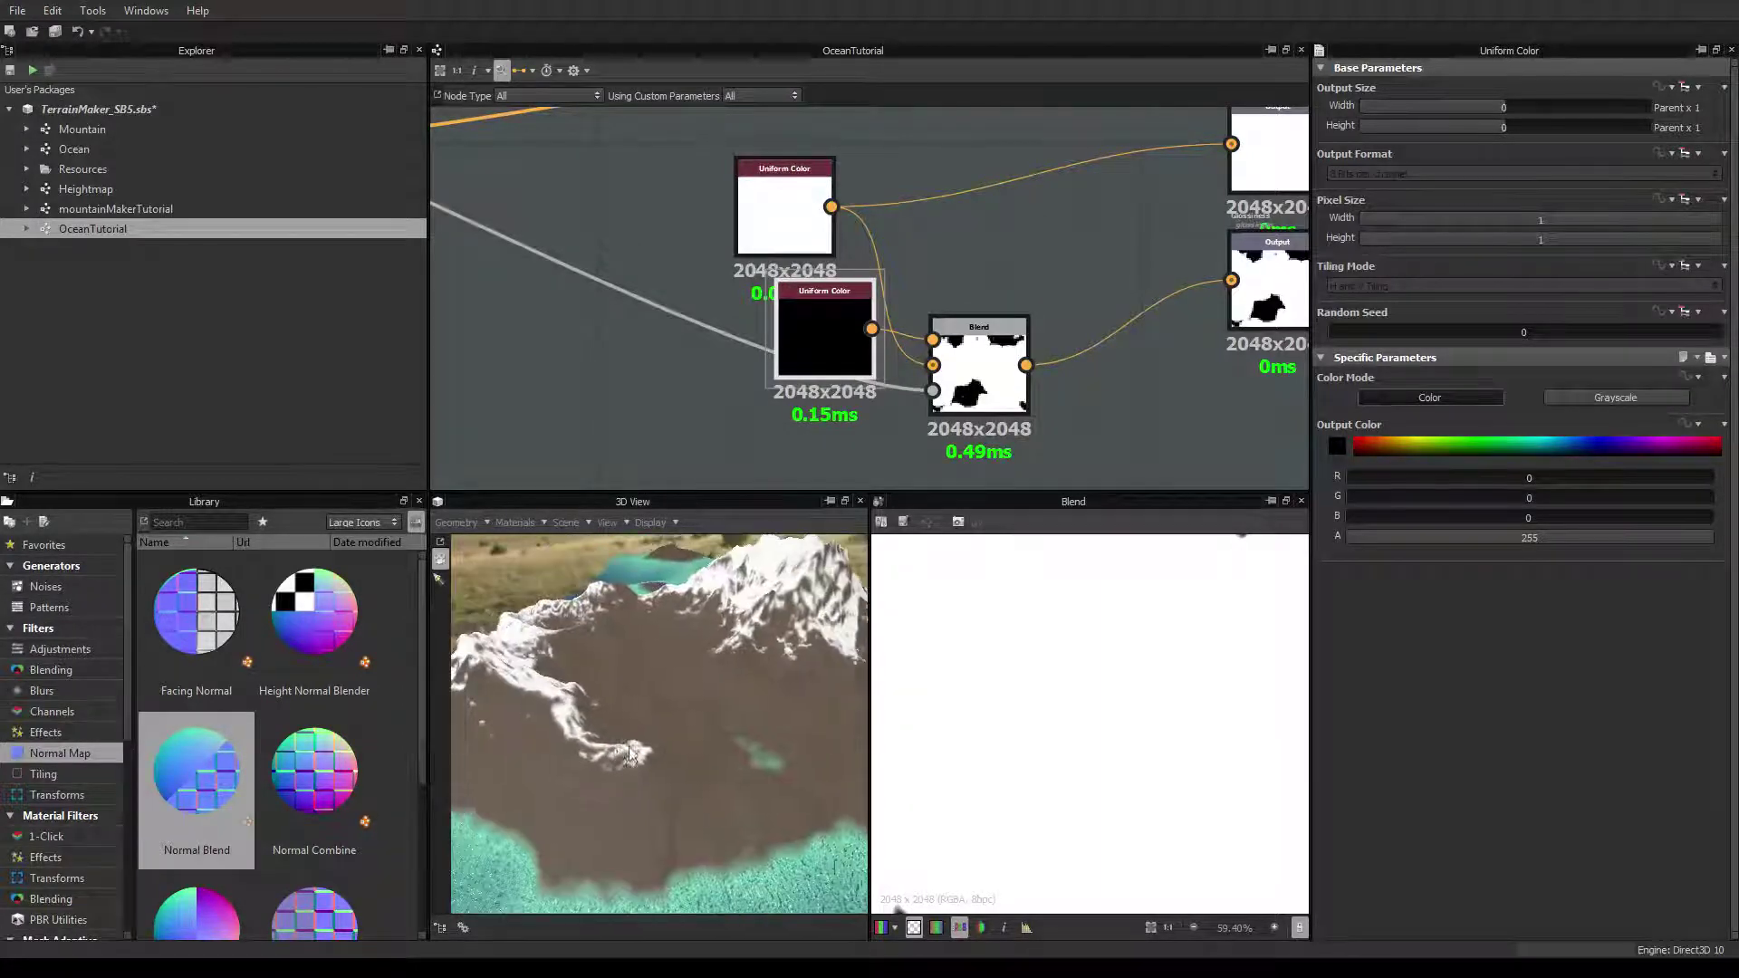
{"action": "left_click_drag", "start_coordinate": [630, 753], "coordinate": [797, 689]}
Move the black Uniform Color left and down, and shift the Specular and Glossiness outputs down together to tidy the graph
{"action": "left_click_drag", "start_coordinate": [817, 343], "coordinate": [697, 399]}
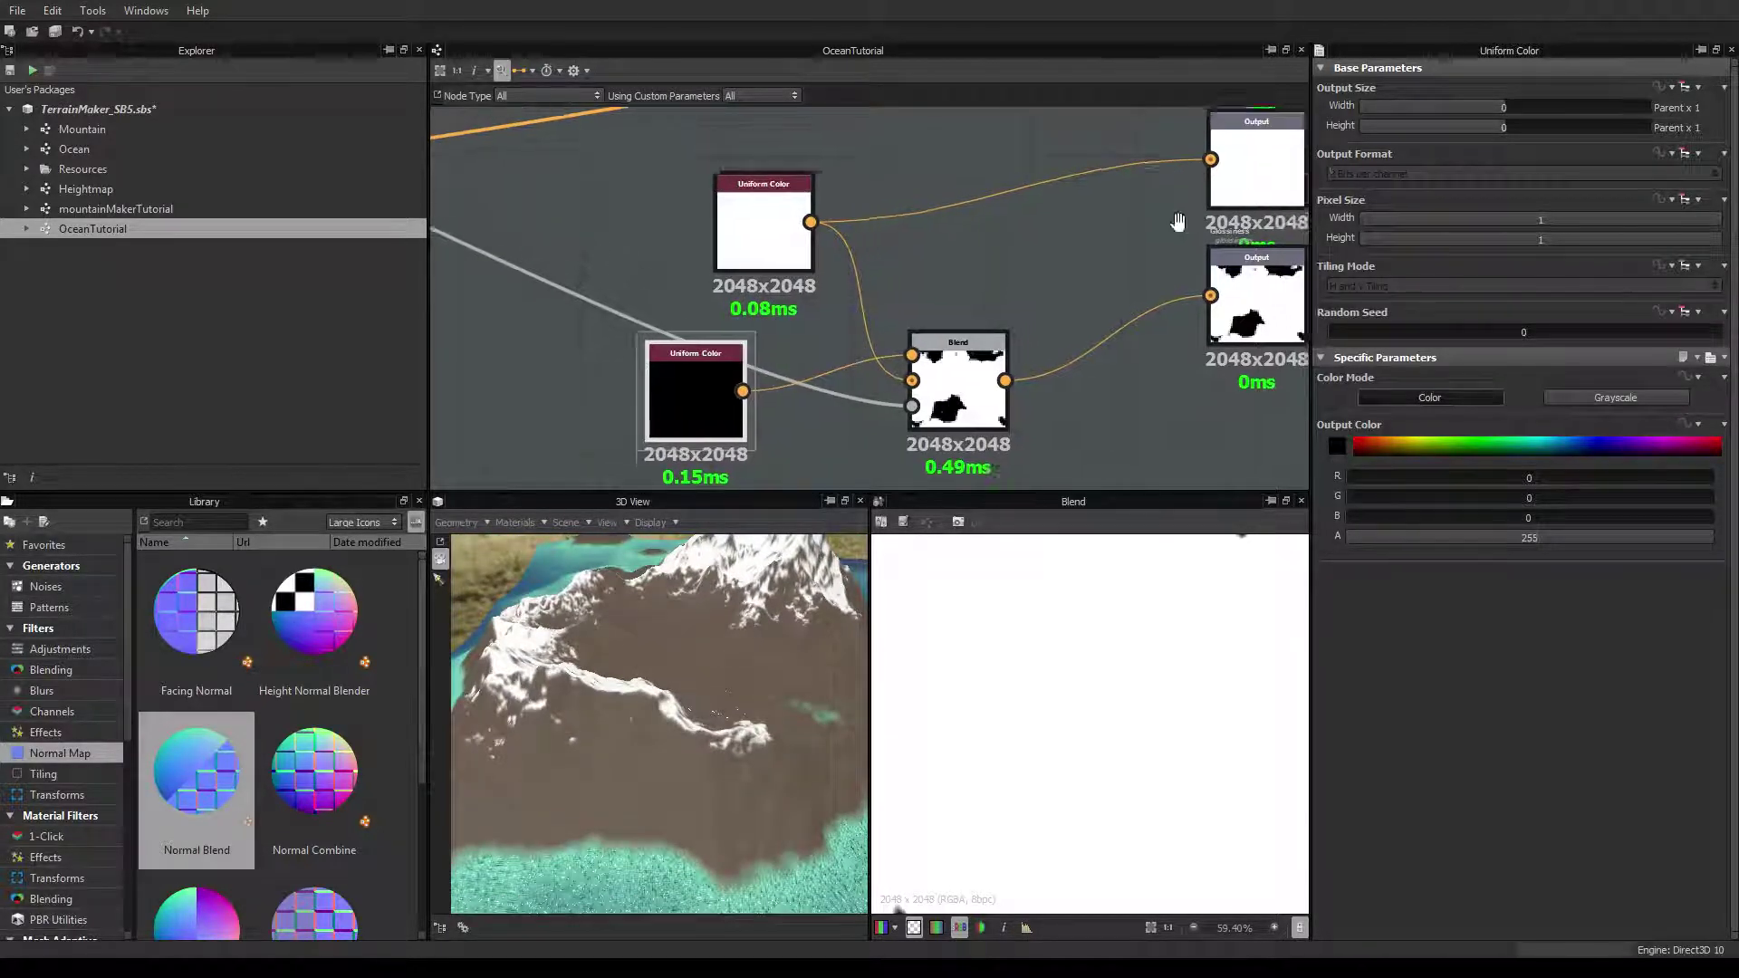
{"action": "scroll", "coordinate": [1084, 247], "scroll_direction": "down", "scroll_amount": 2}
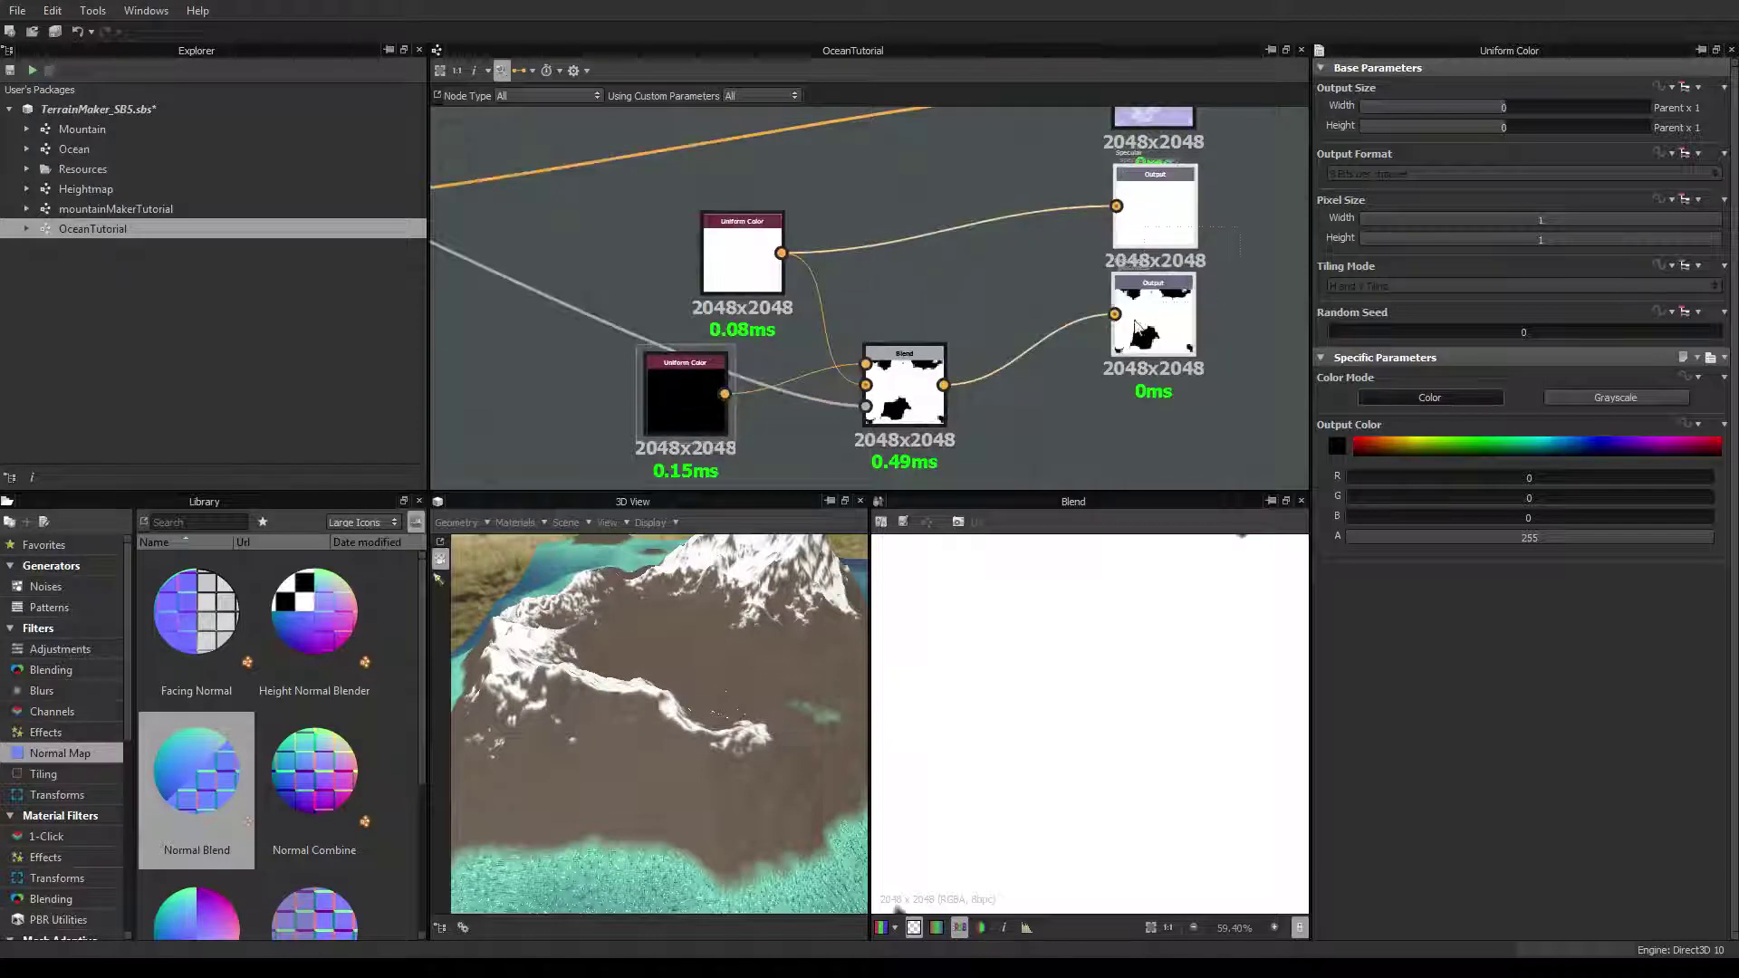
{"action": "left_click_drag", "start_coordinate": [1146, 237], "coordinate": [1153, 329]}
{"action": "scroll", "coordinate": [1023, 328], "scroll_direction": "down", "scroll_amount": 2}
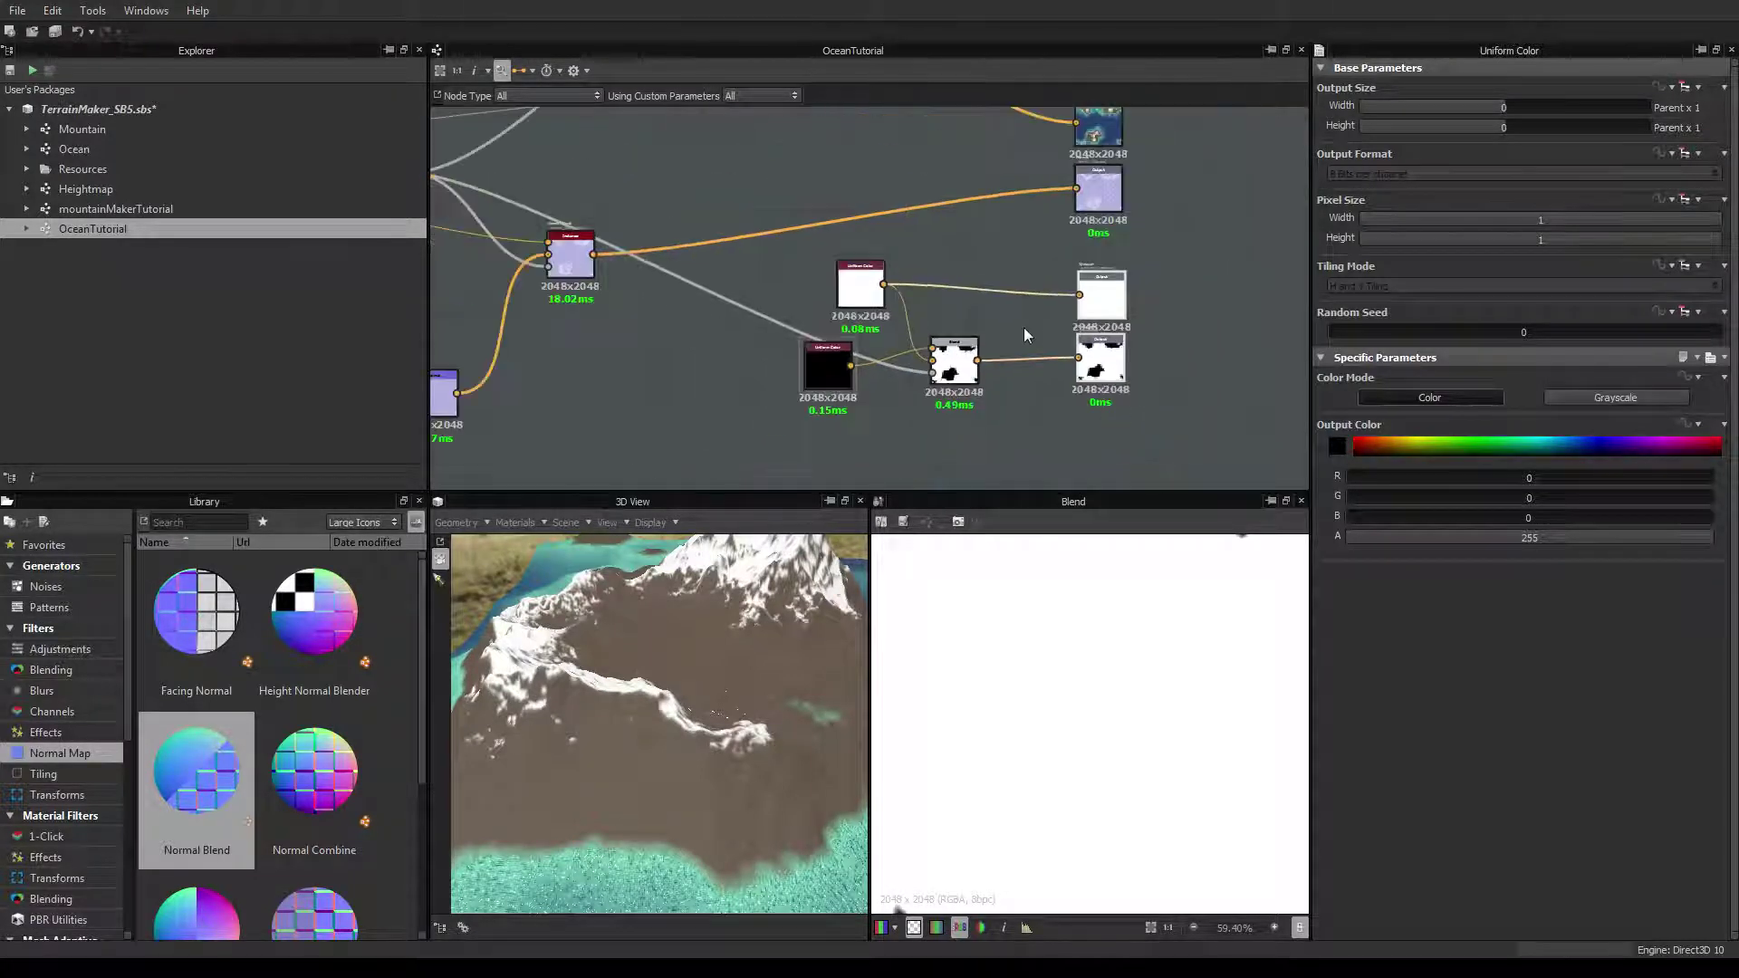
Nudge the Specular and Glossiness outputs slightly up and move the black and white Uniform Color nodes farther left of the Blend
{"action": "scroll", "coordinate": [1020, 328], "scroll_direction": "up", "scroll_amount": 2}
{"action": "scroll", "coordinate": [1019, 327], "scroll_direction": "down", "scroll_amount": 2}
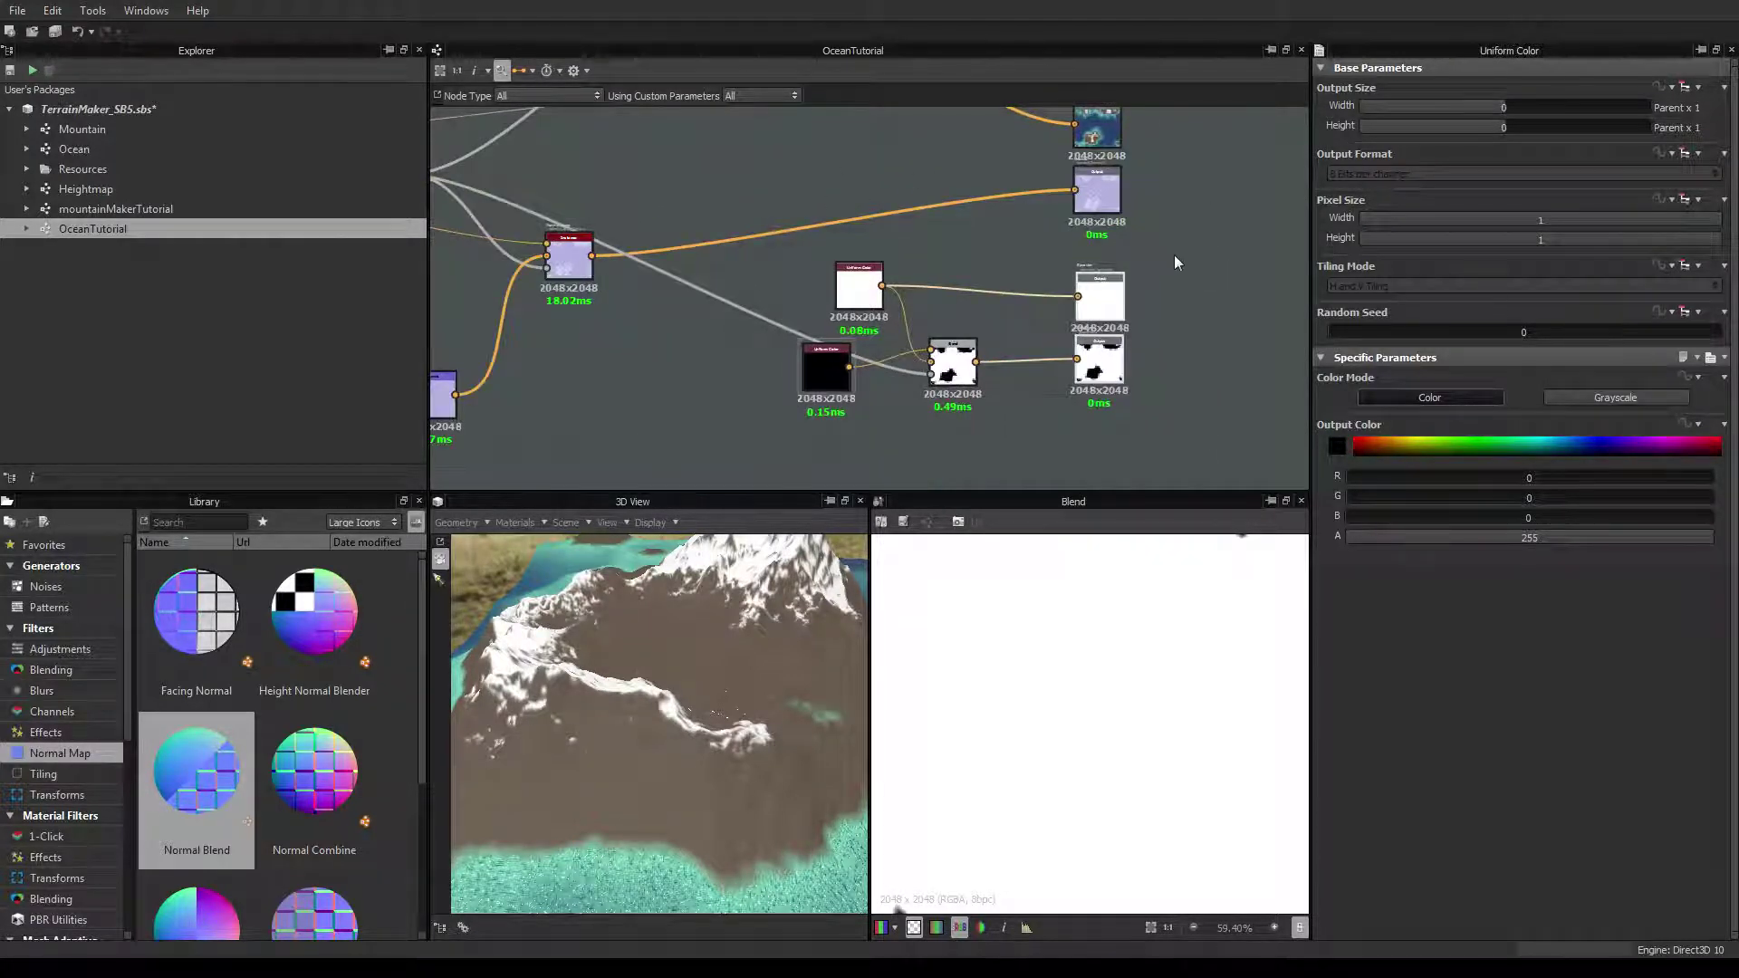
{"action": "left_click_drag", "start_coordinate": [1100, 292], "coordinate": [1105, 284]}
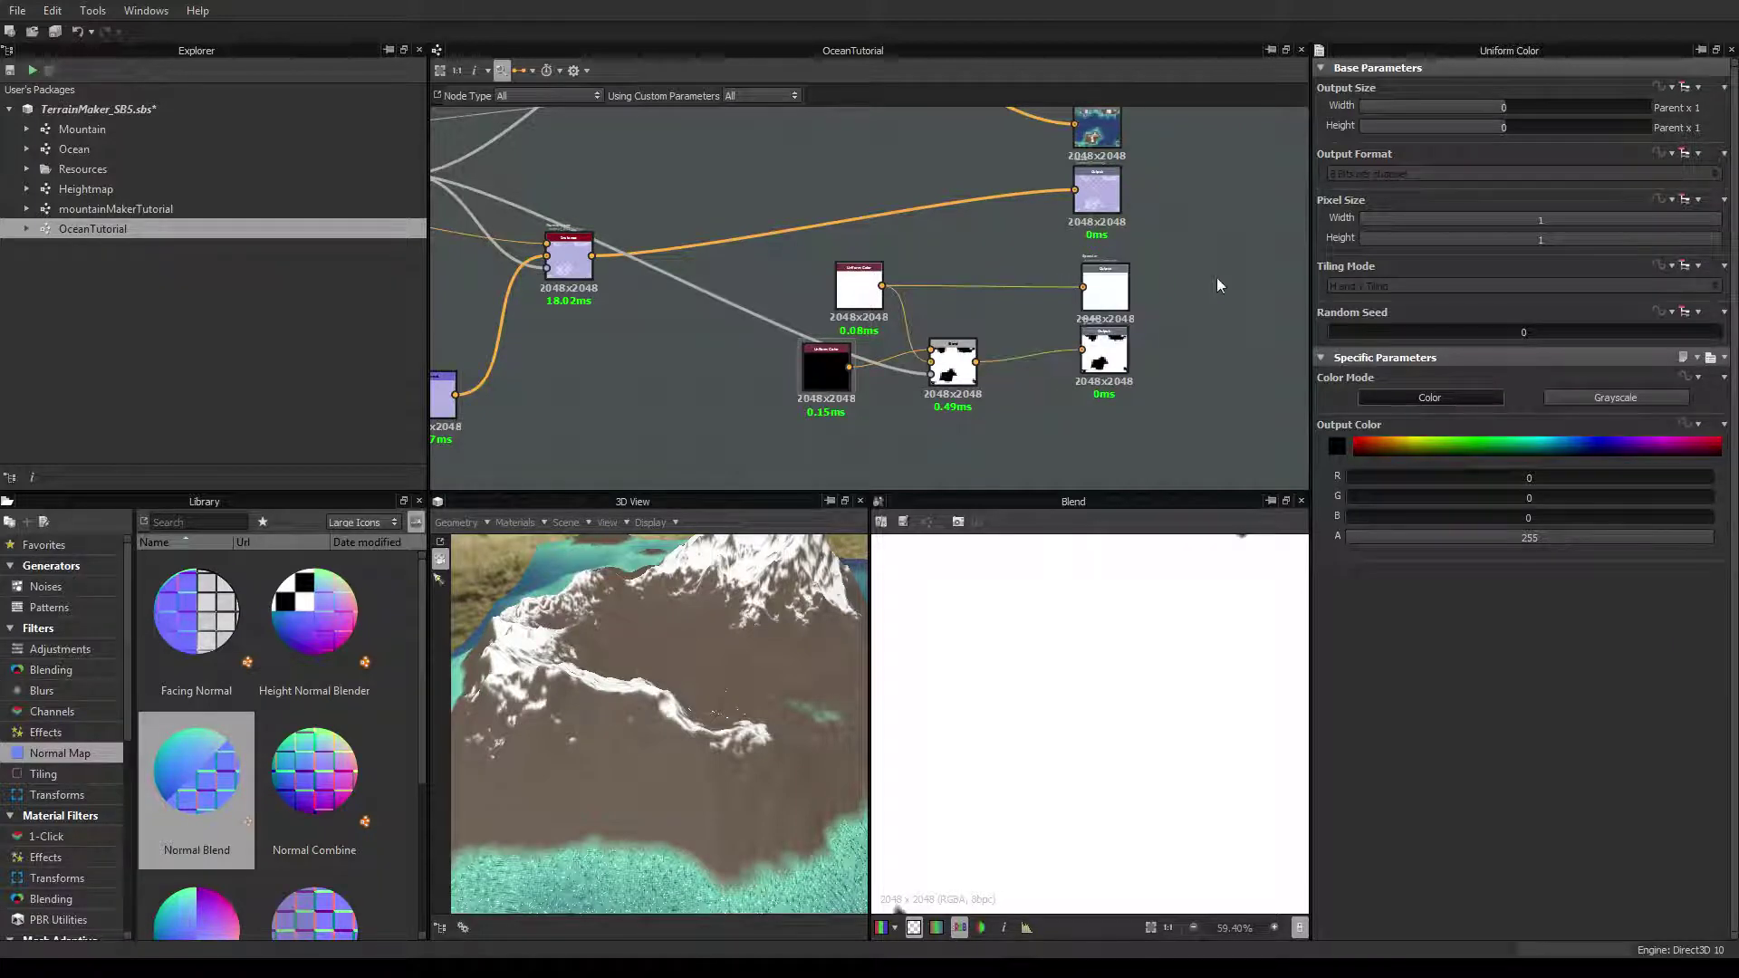
{"action": "left_click_drag", "start_coordinate": [1217, 284], "coordinate": [1121, 324]}
{"action": "left_click_drag", "start_coordinate": [835, 367], "coordinate": [812, 385]}
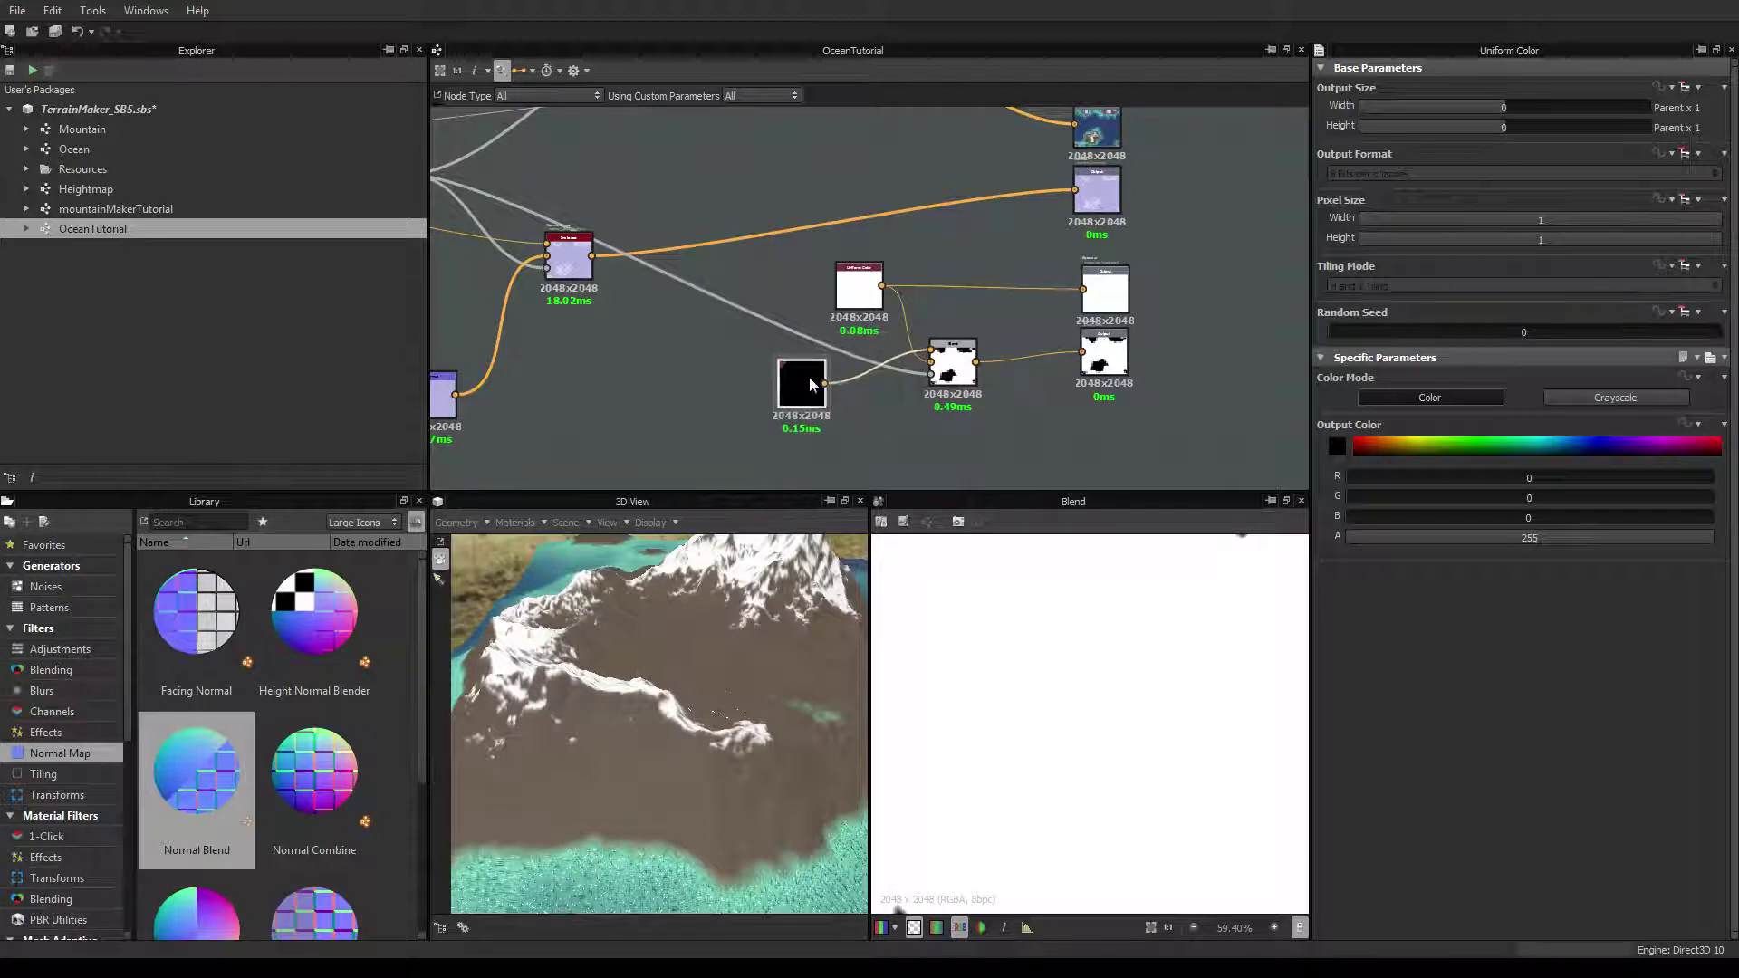
{"action": "left_click_drag", "start_coordinate": [863, 294], "coordinate": [824, 301]}
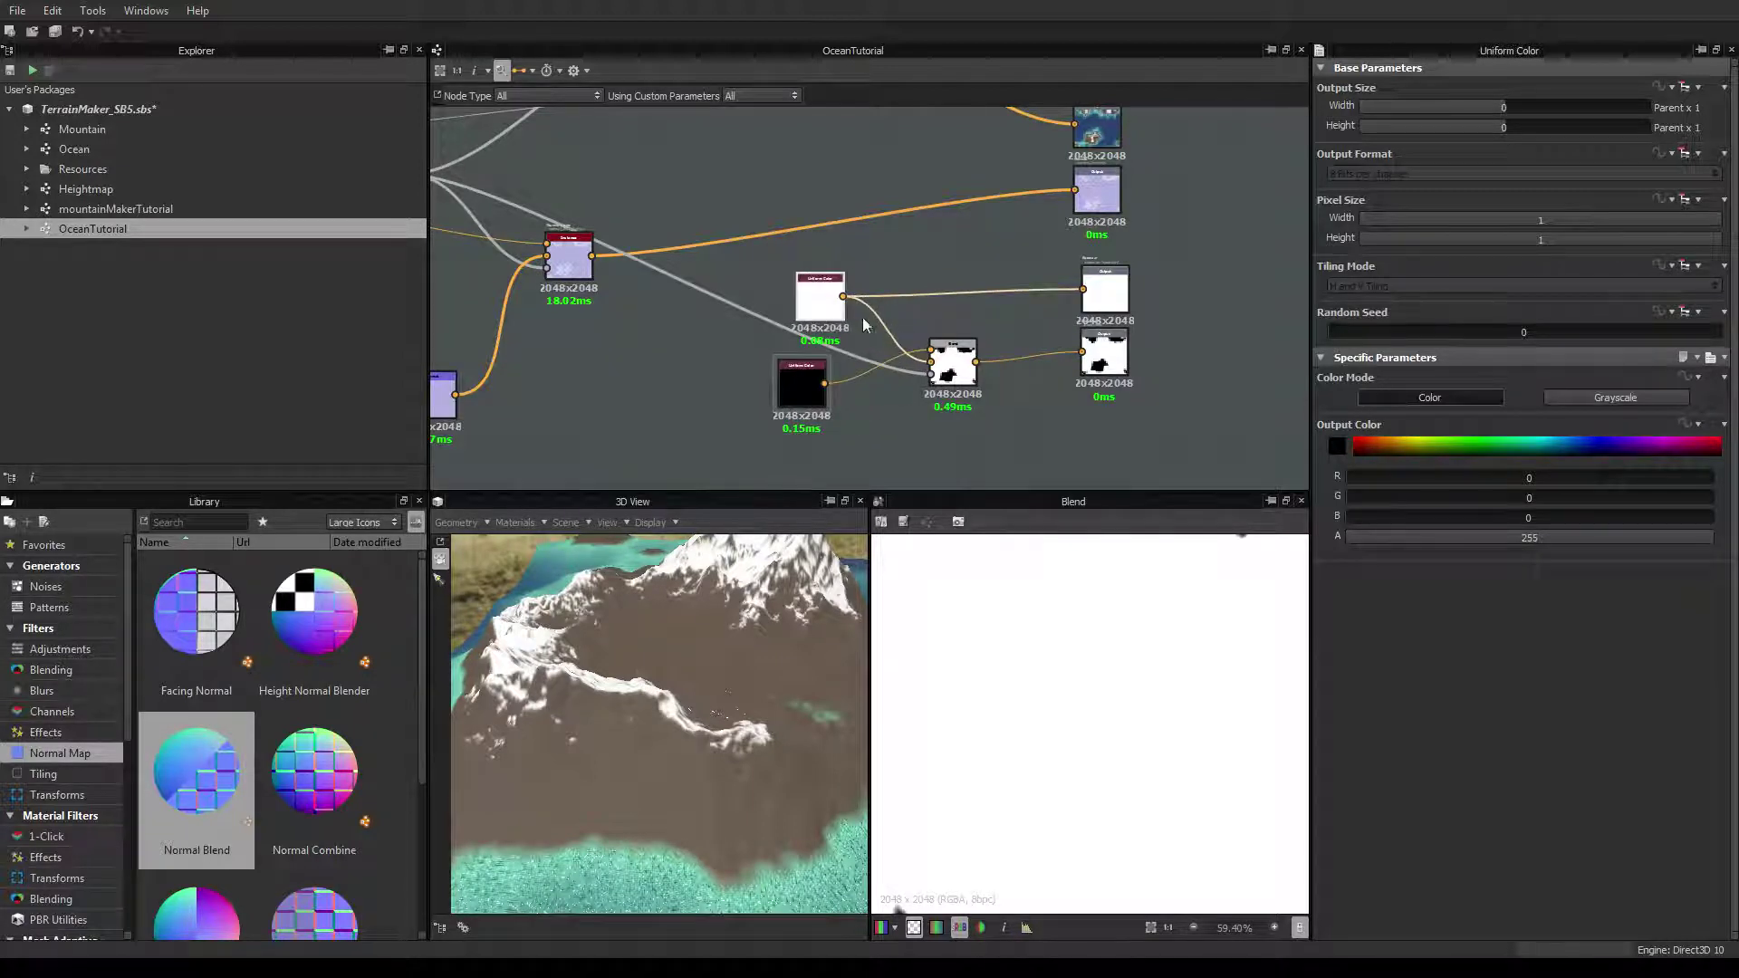
Feed the Specular output from the Blend instead of the white Uniform Color, dock that white node to the Blend and move the black one closer
{"action": "left_click", "coordinate": [913, 293]}
{"action": "key", "text": "Delete"}
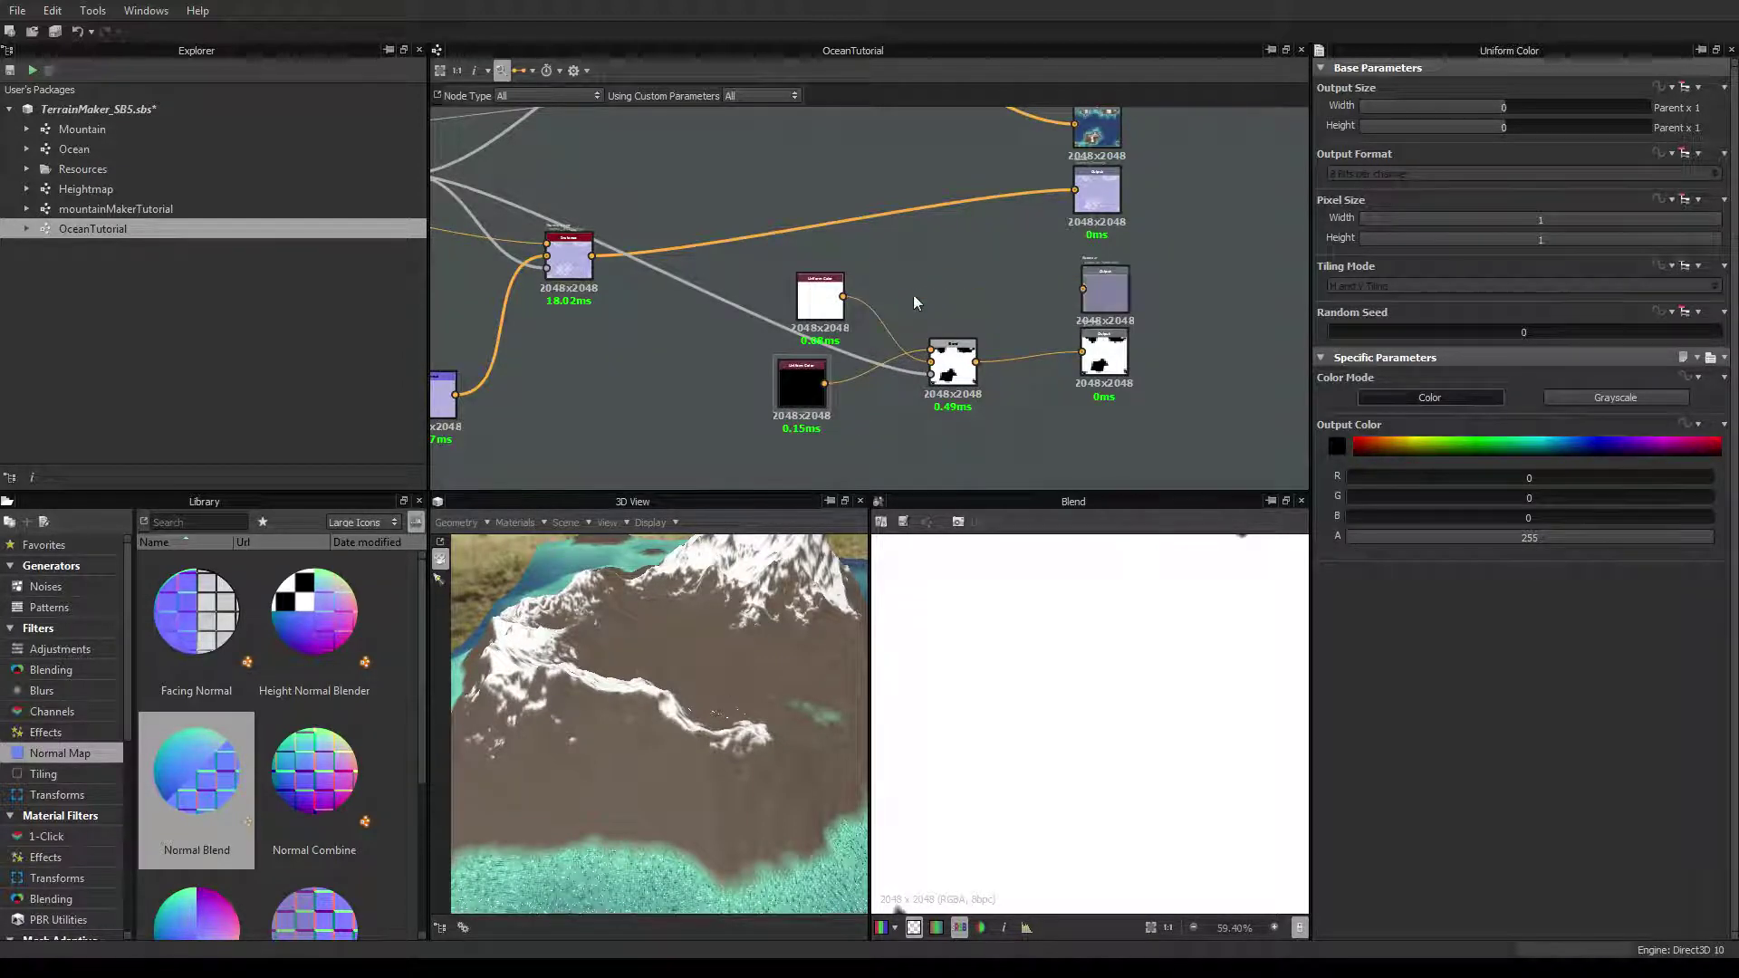
{"action": "left_click_drag", "start_coordinate": [839, 324], "coordinate": [845, 325]}
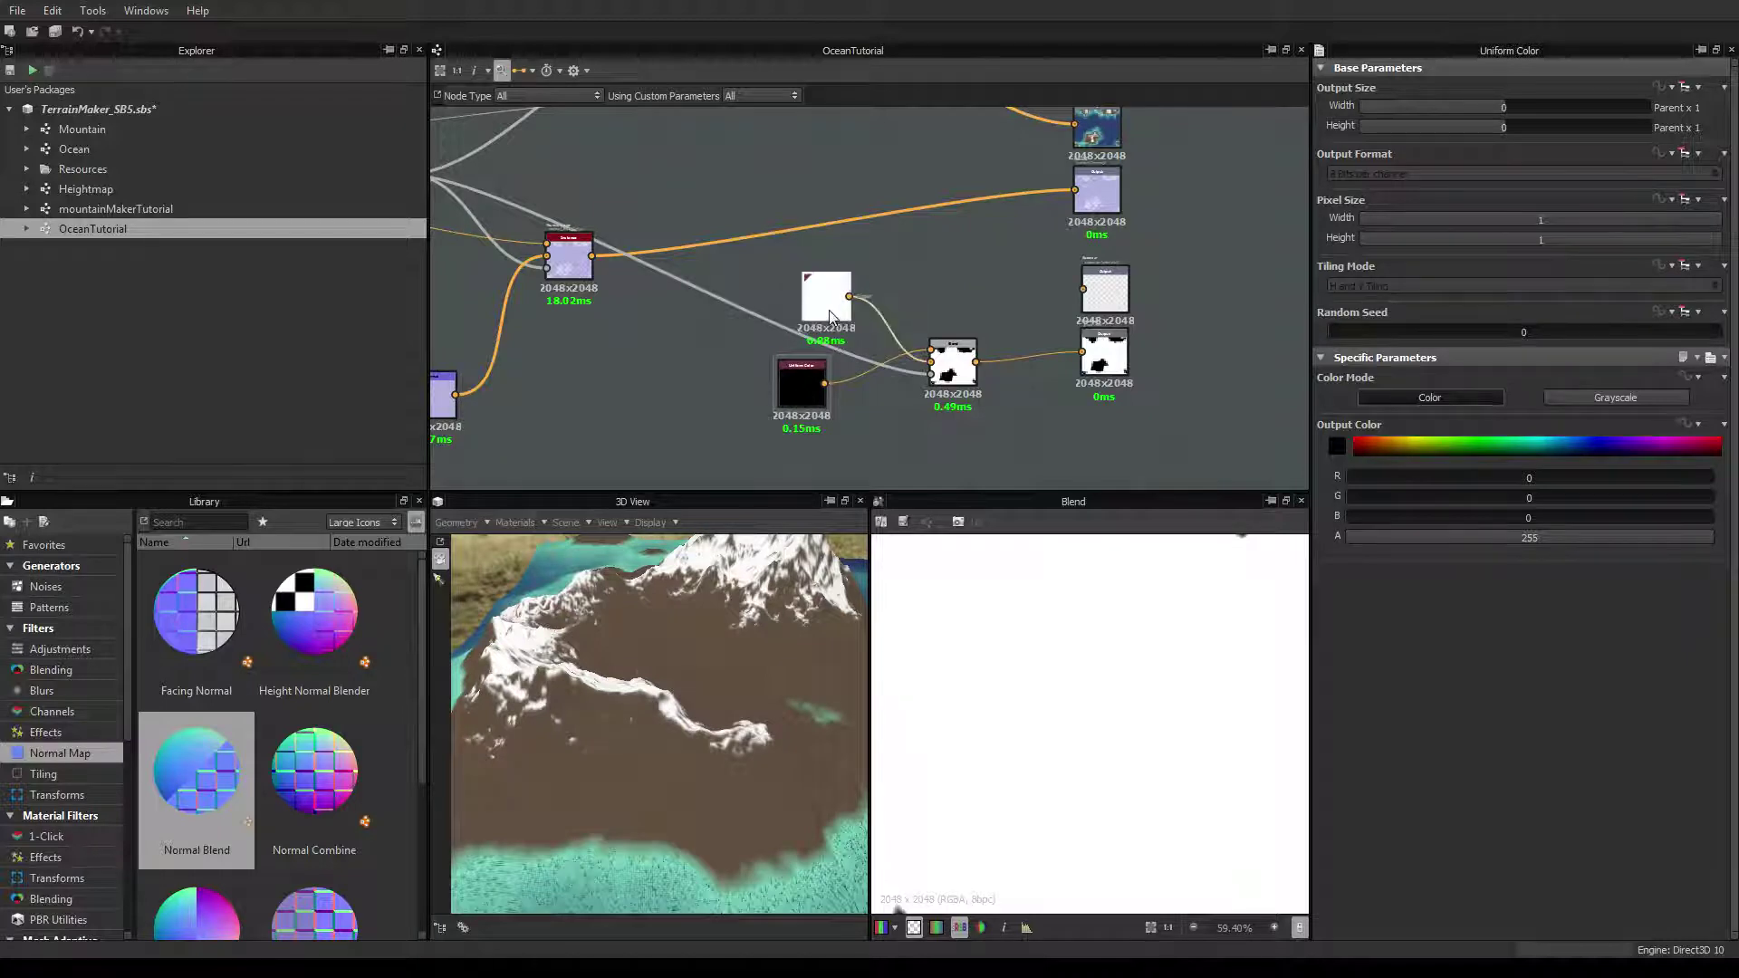
{"action": "key", "text": "Delete"}
{"action": "left_click_drag", "start_coordinate": [803, 384], "coordinate": [842, 342]}
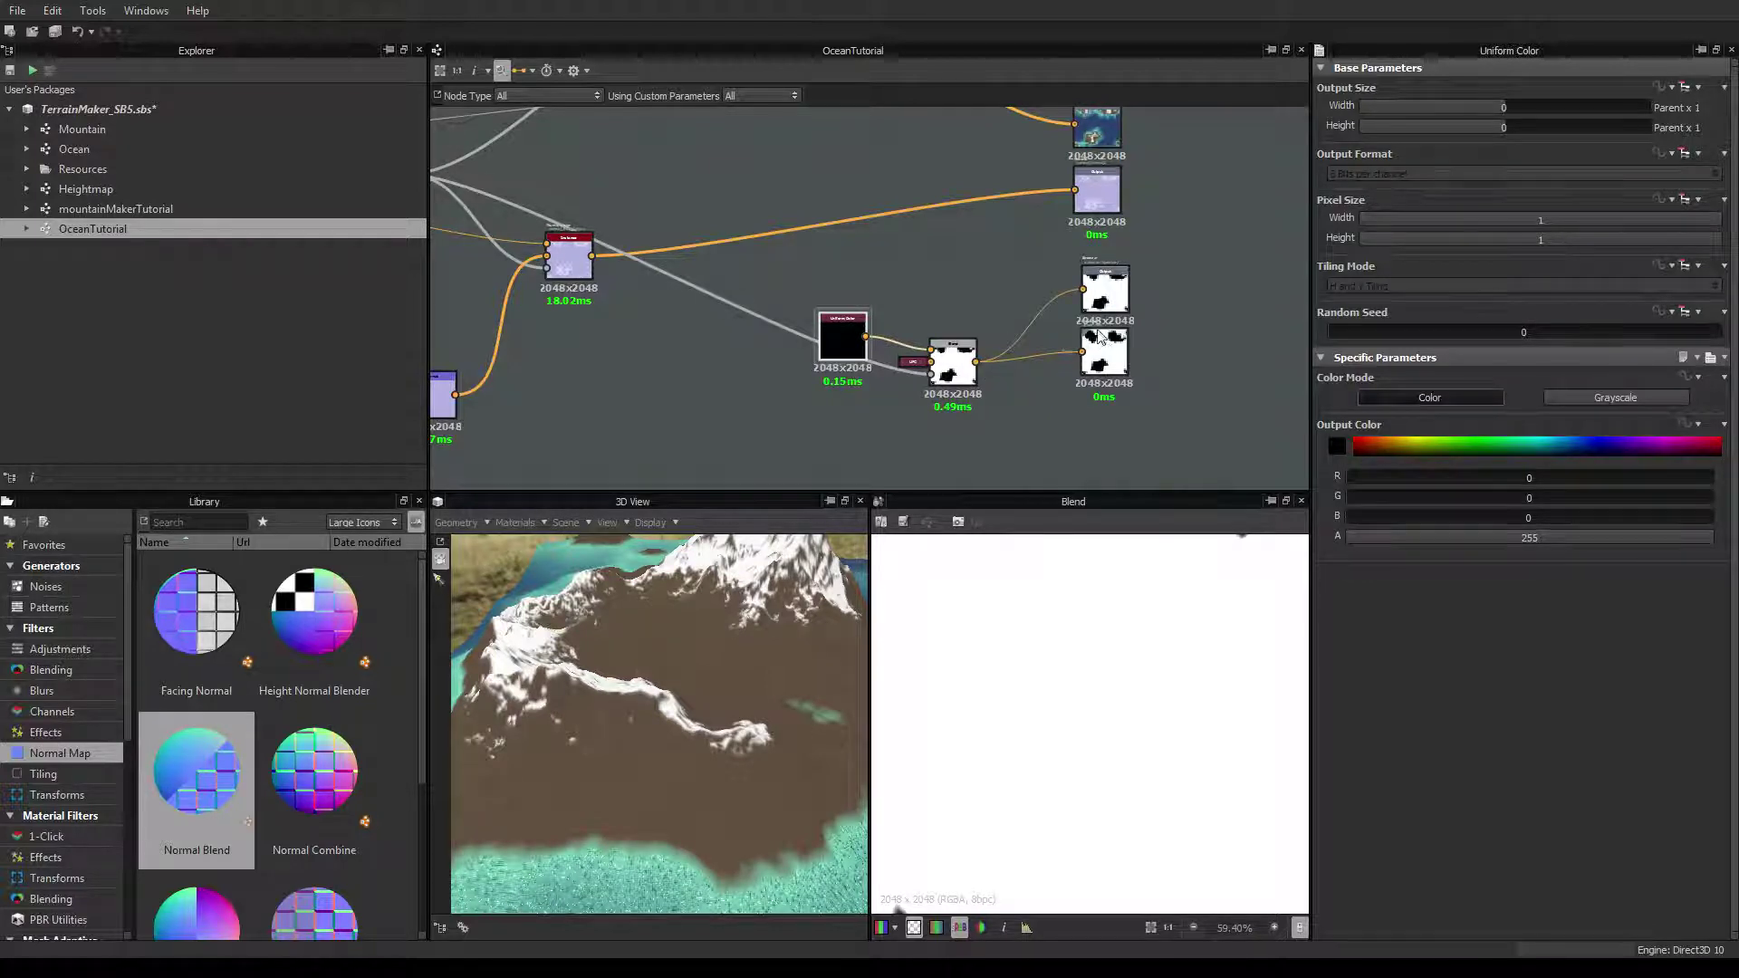
Edit the default 3D material to set its Specular Glossiness to 0.85 and check the highlights on the water
{"action": "left_click_drag", "start_coordinate": [697, 641], "coordinate": [724, 667]}
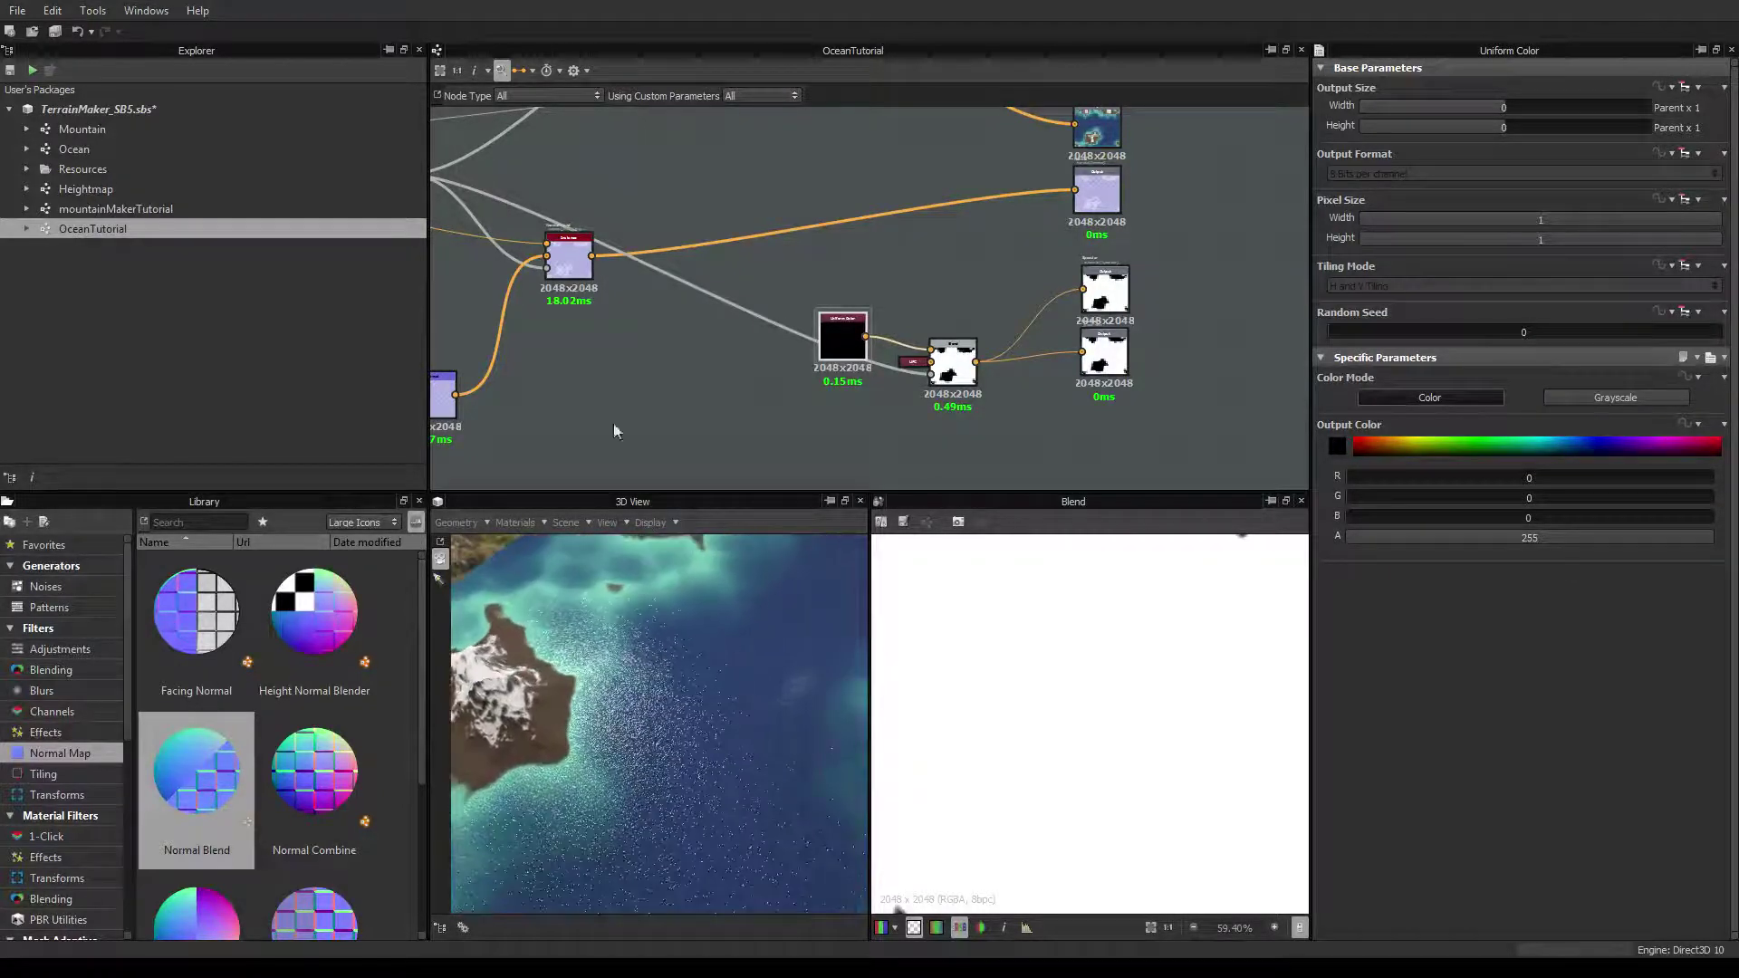
{"action": "left_click", "coordinate": [515, 523]}
{"action": "mouse_move", "coordinate": [541, 546]}
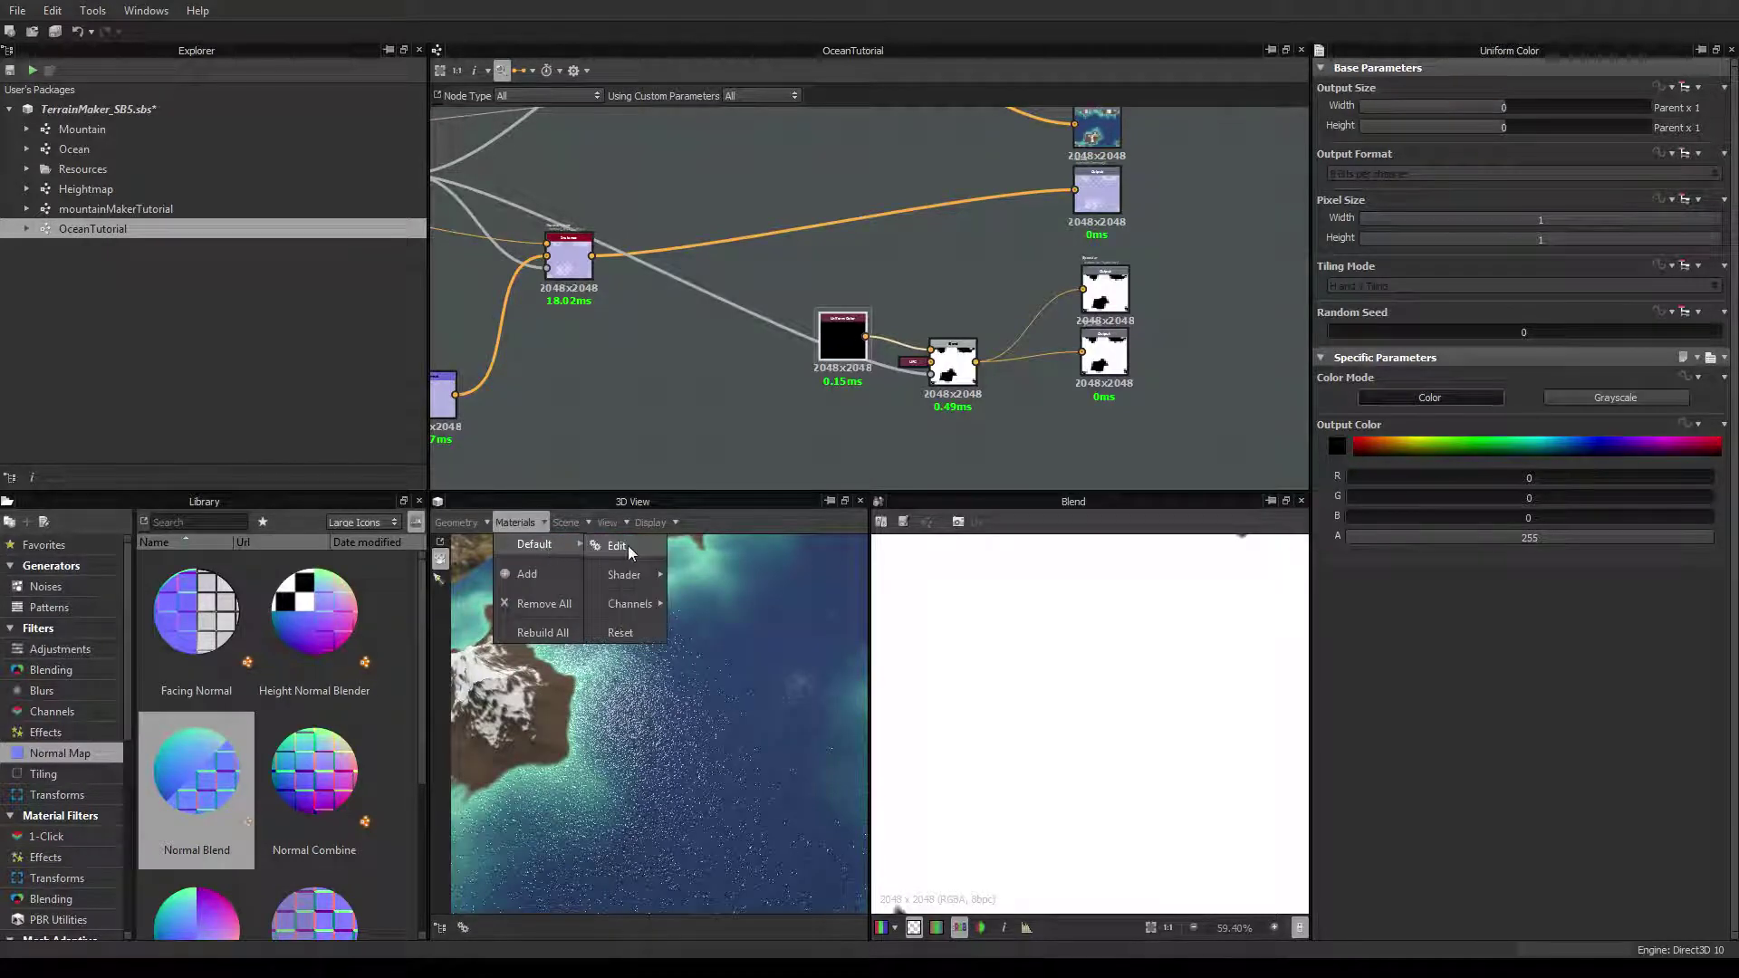
{"action": "left_click", "coordinate": [616, 546]}
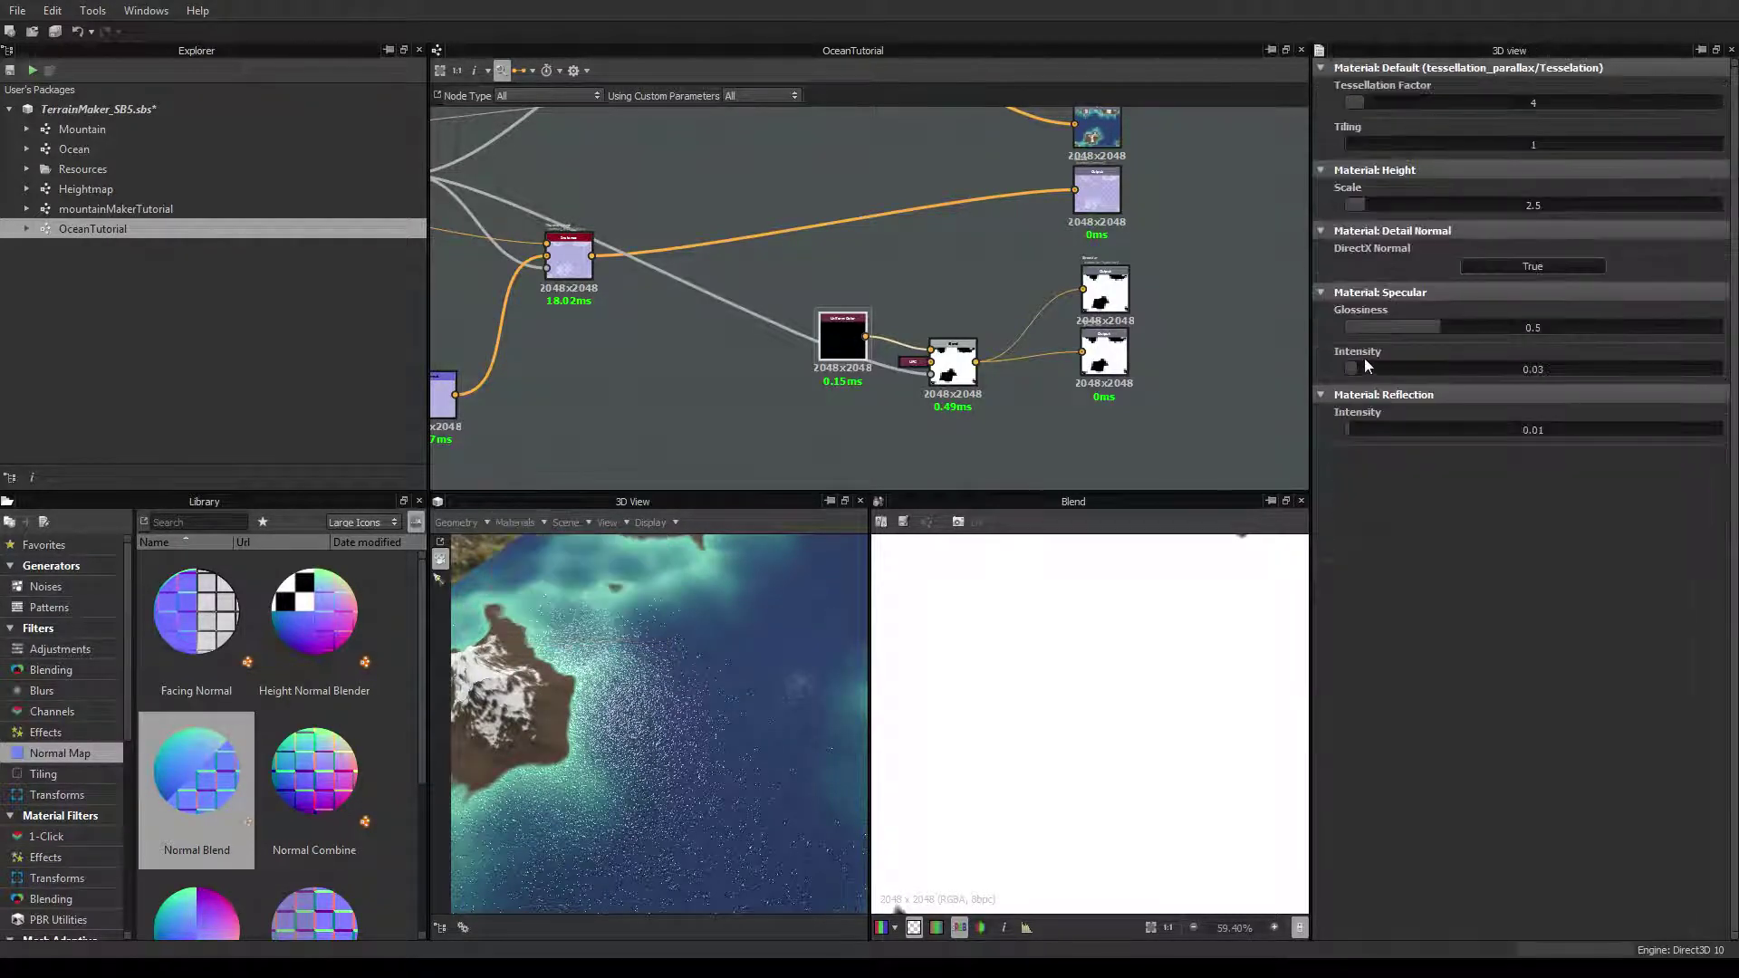
{"action": "mouse_move", "coordinate": [1355, 433]}
{"action": "left_mouse_down"}
{"action": "mouse_move", "coordinate": [1286, 434]}
{"action": "mouse_move", "coordinate": [1349, 427]}
{"action": "left_mouse_up"}
{"action": "left_click_drag", "start_coordinate": [1436, 328], "coordinate": [1502, 333]}
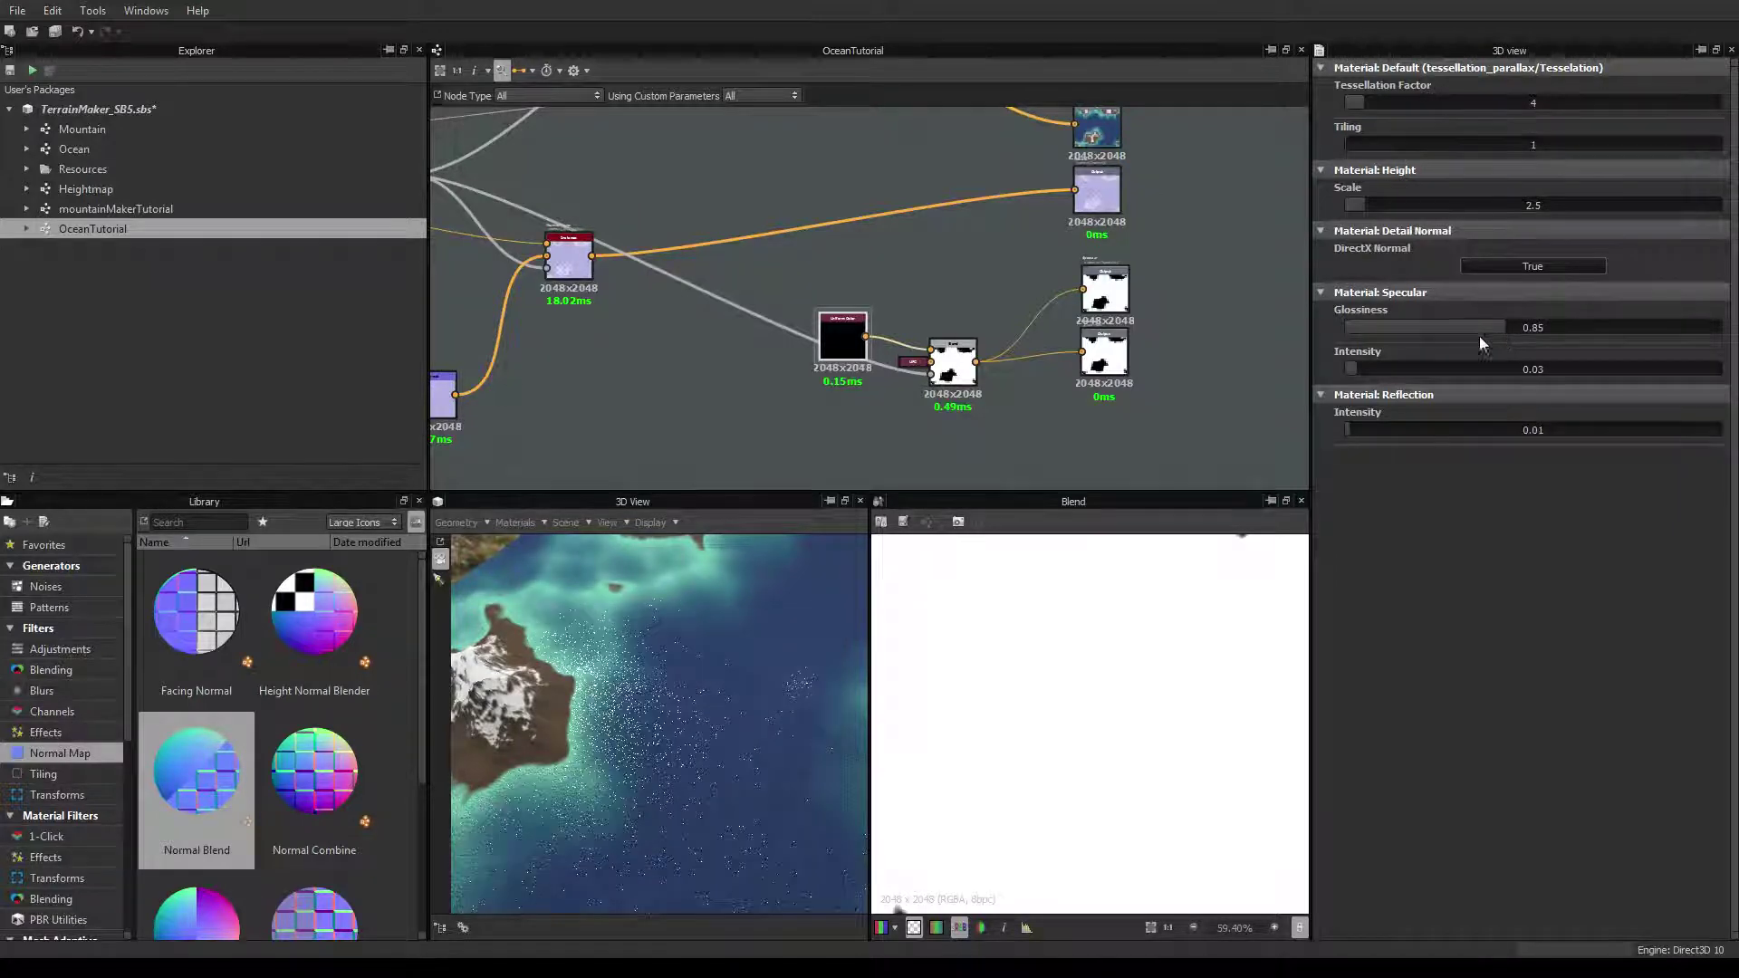
{"action": "left_click_drag", "start_coordinate": [653, 714], "coordinate": [732, 676]}
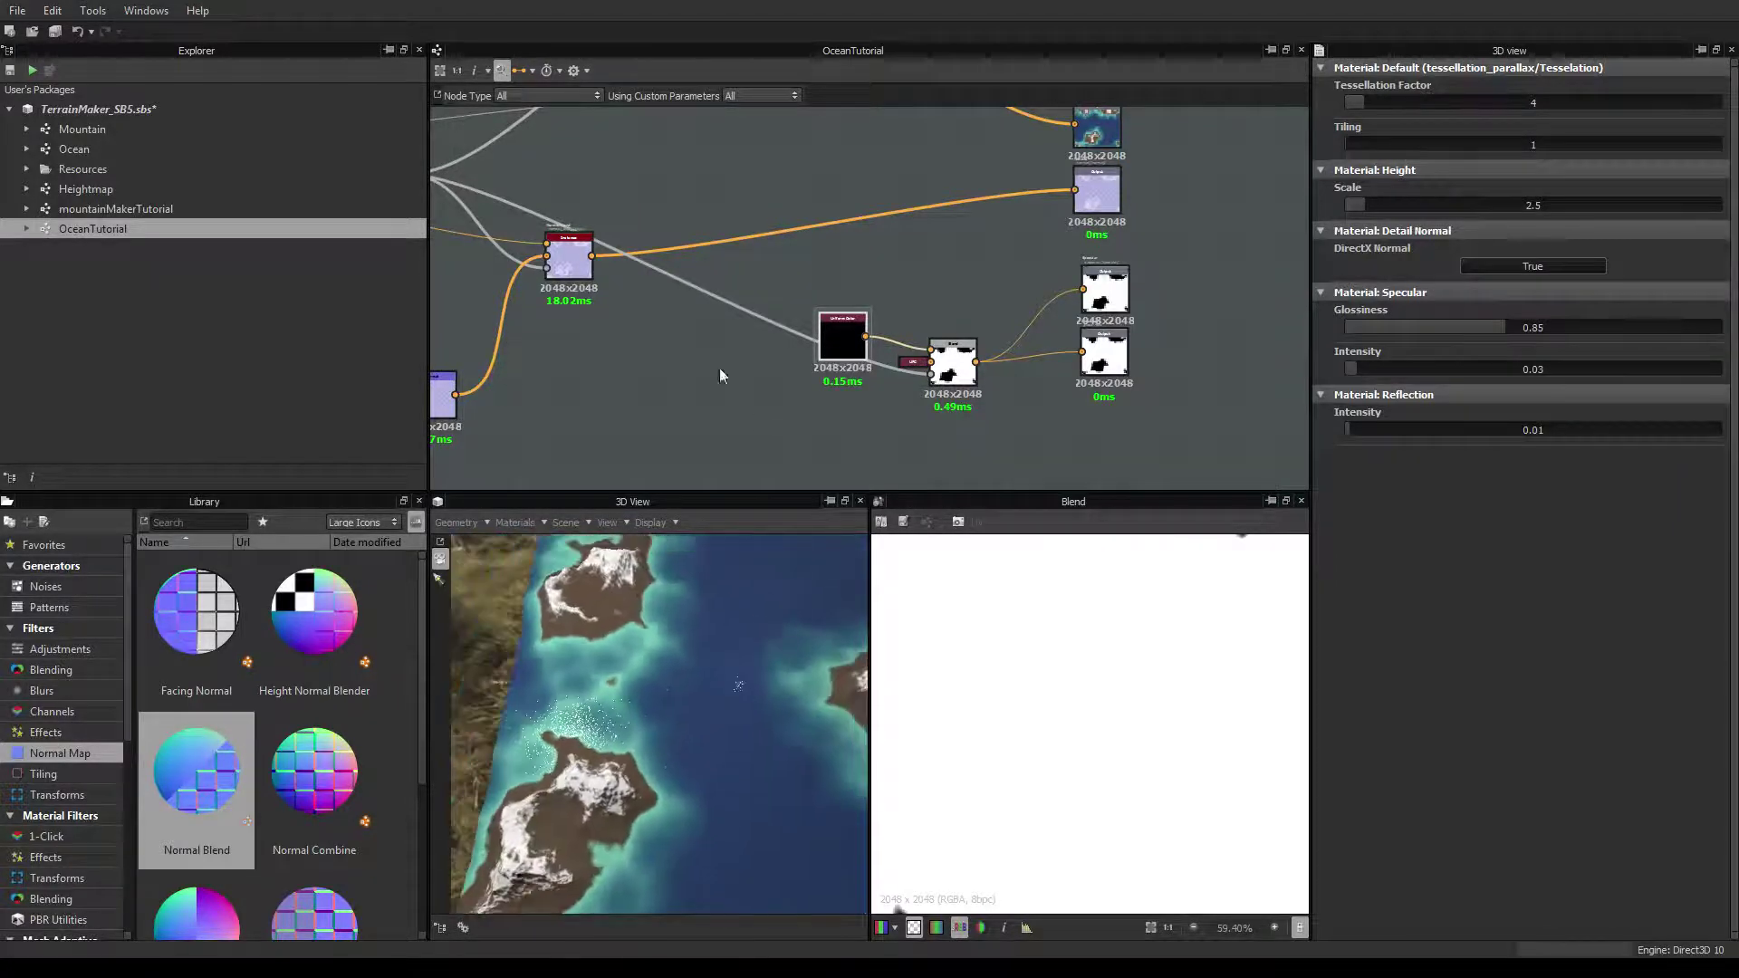
Preview the Normal node after the Warp and lower its Intensity to 0.26 while checking the water's sparkle in 3D
{"action": "middle_click_drag", "start_coordinate": [448, 412], "coordinate": [589, 458]}
{"action": "scroll", "coordinate": [588, 459], "scroll_direction": "up", "scroll_amount": 3}
{"action": "double_click", "coordinate": [587, 458]}
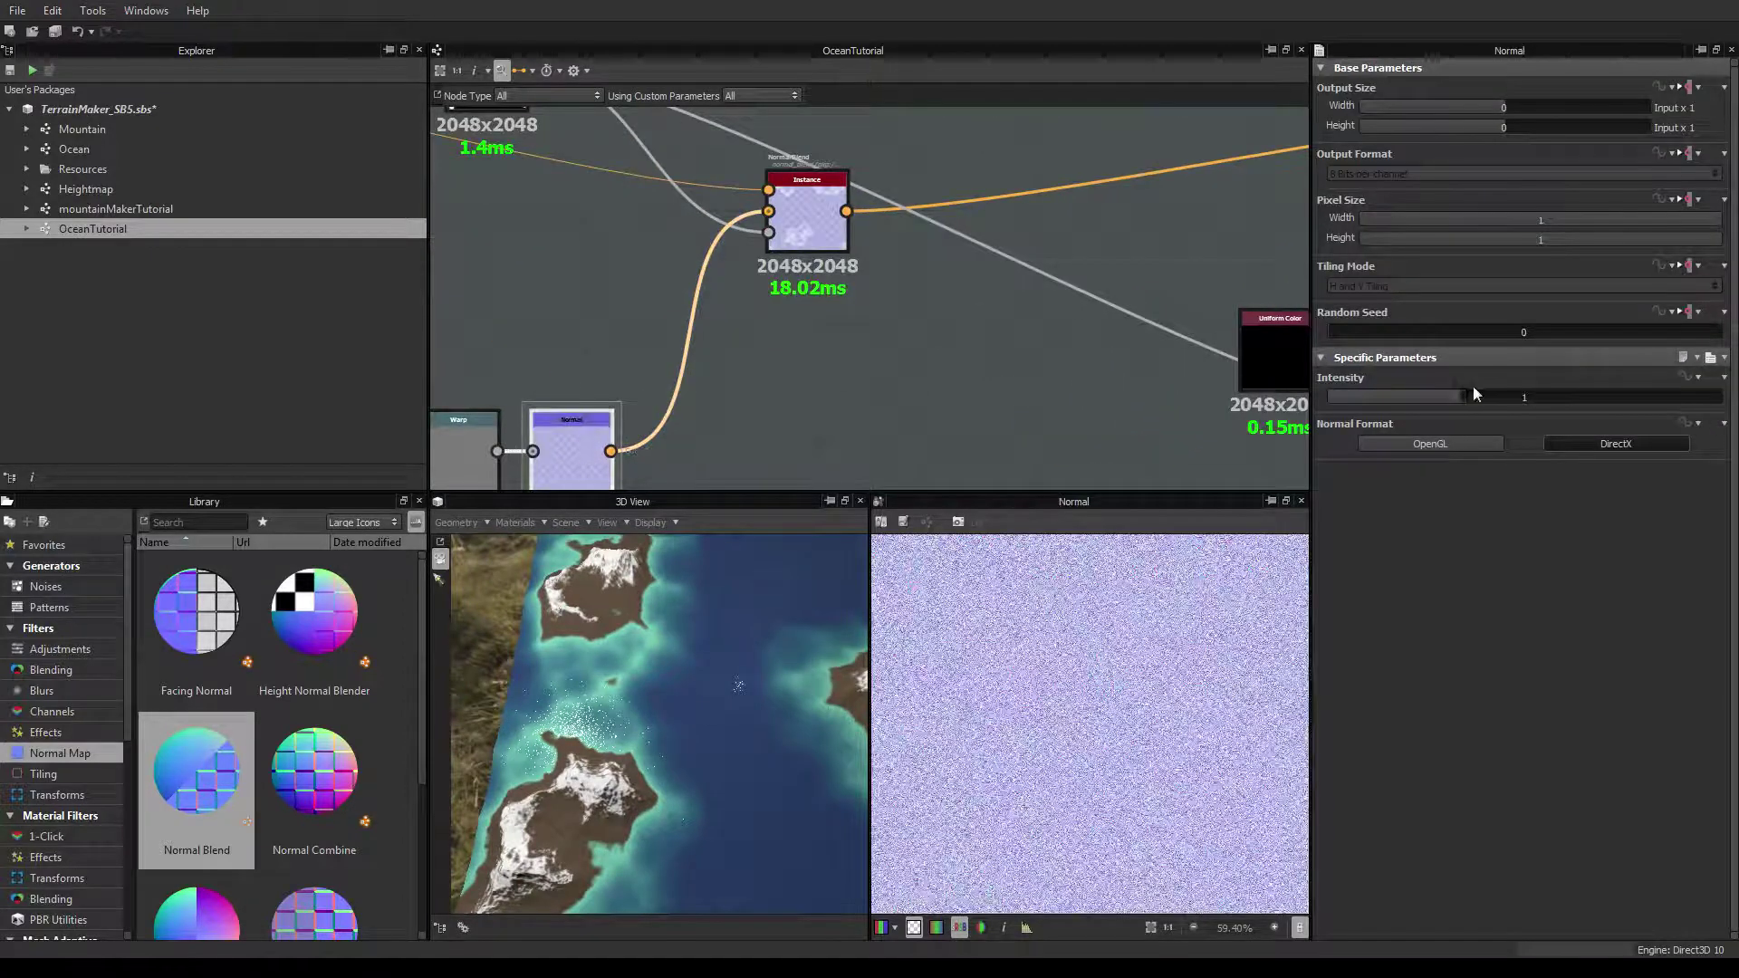
{"action": "left_click_drag", "start_coordinate": [1458, 395], "coordinate": [1413, 398]}
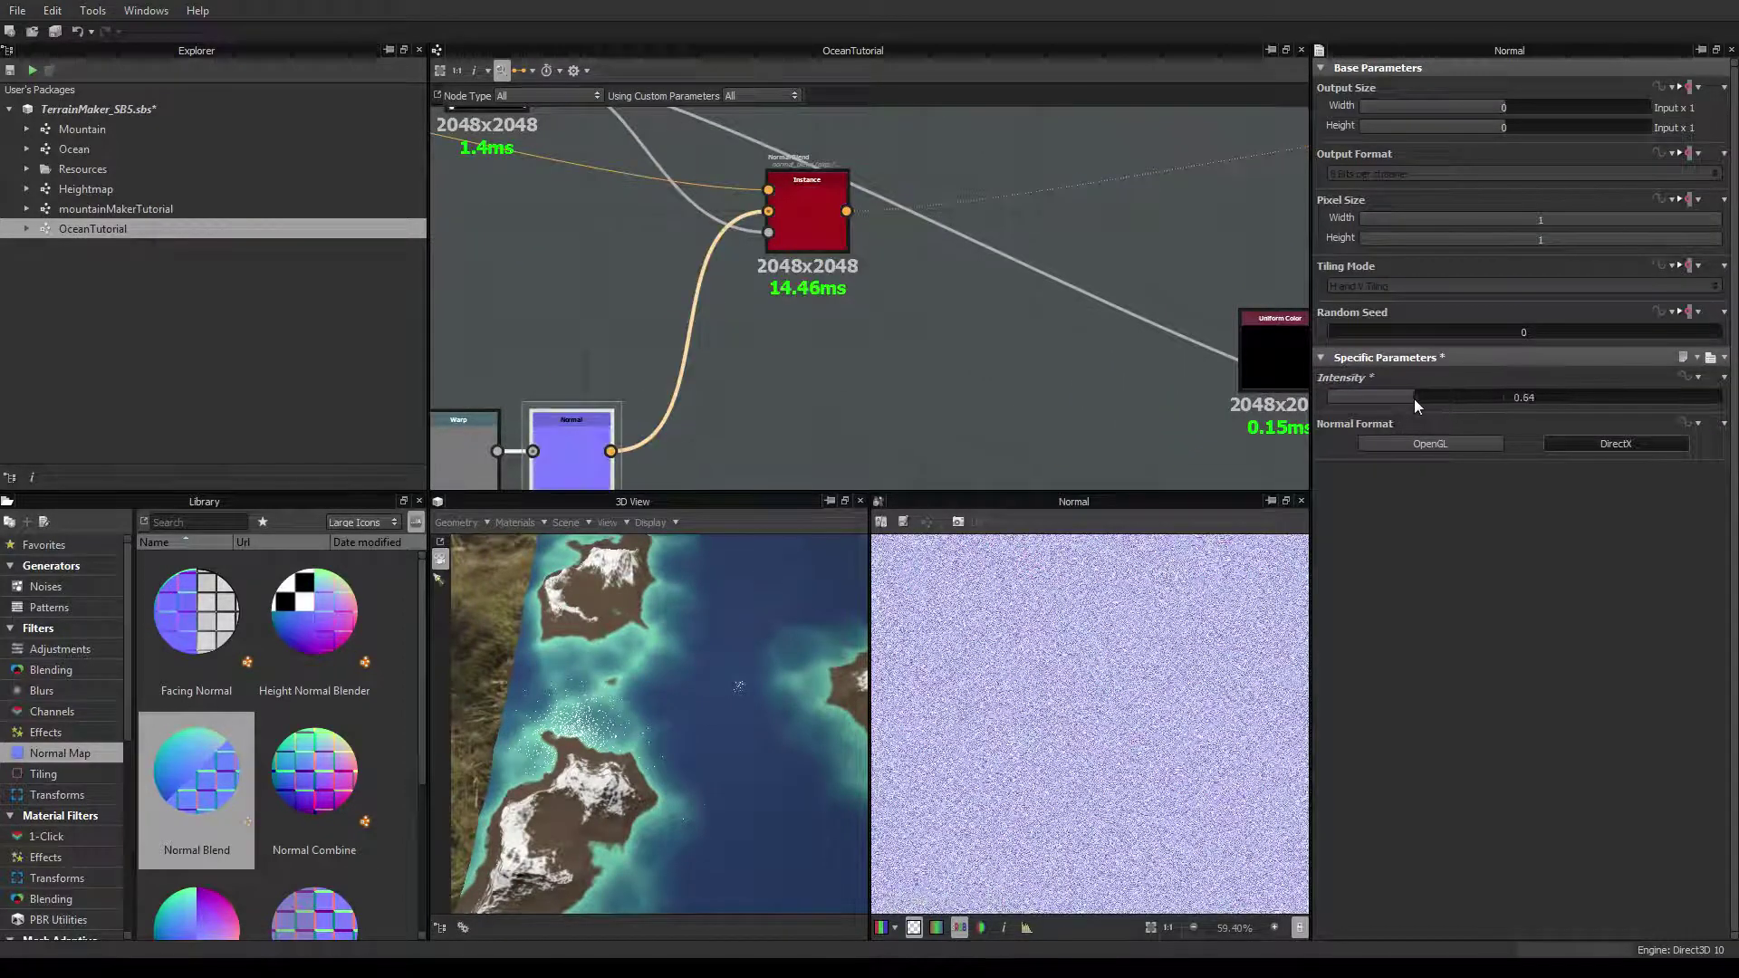
{"action": "mouse_move", "coordinate": [690, 616]}
{"action": "left_mouse_down"}
{"action": "mouse_move", "coordinate": [603, 610]}
{"action": "mouse_move", "coordinate": [683, 655]}
{"action": "mouse_move", "coordinate": [647, 614]}
{"action": "mouse_move", "coordinate": [688, 598]}
{"action": "left_mouse_up"}
{"action": "scroll", "coordinate": [625, 616], "scroll_direction": "up", "scroll_amount": 4}
{"action": "left_click_drag", "start_coordinate": [1410, 398], "coordinate": [1346, 398]}
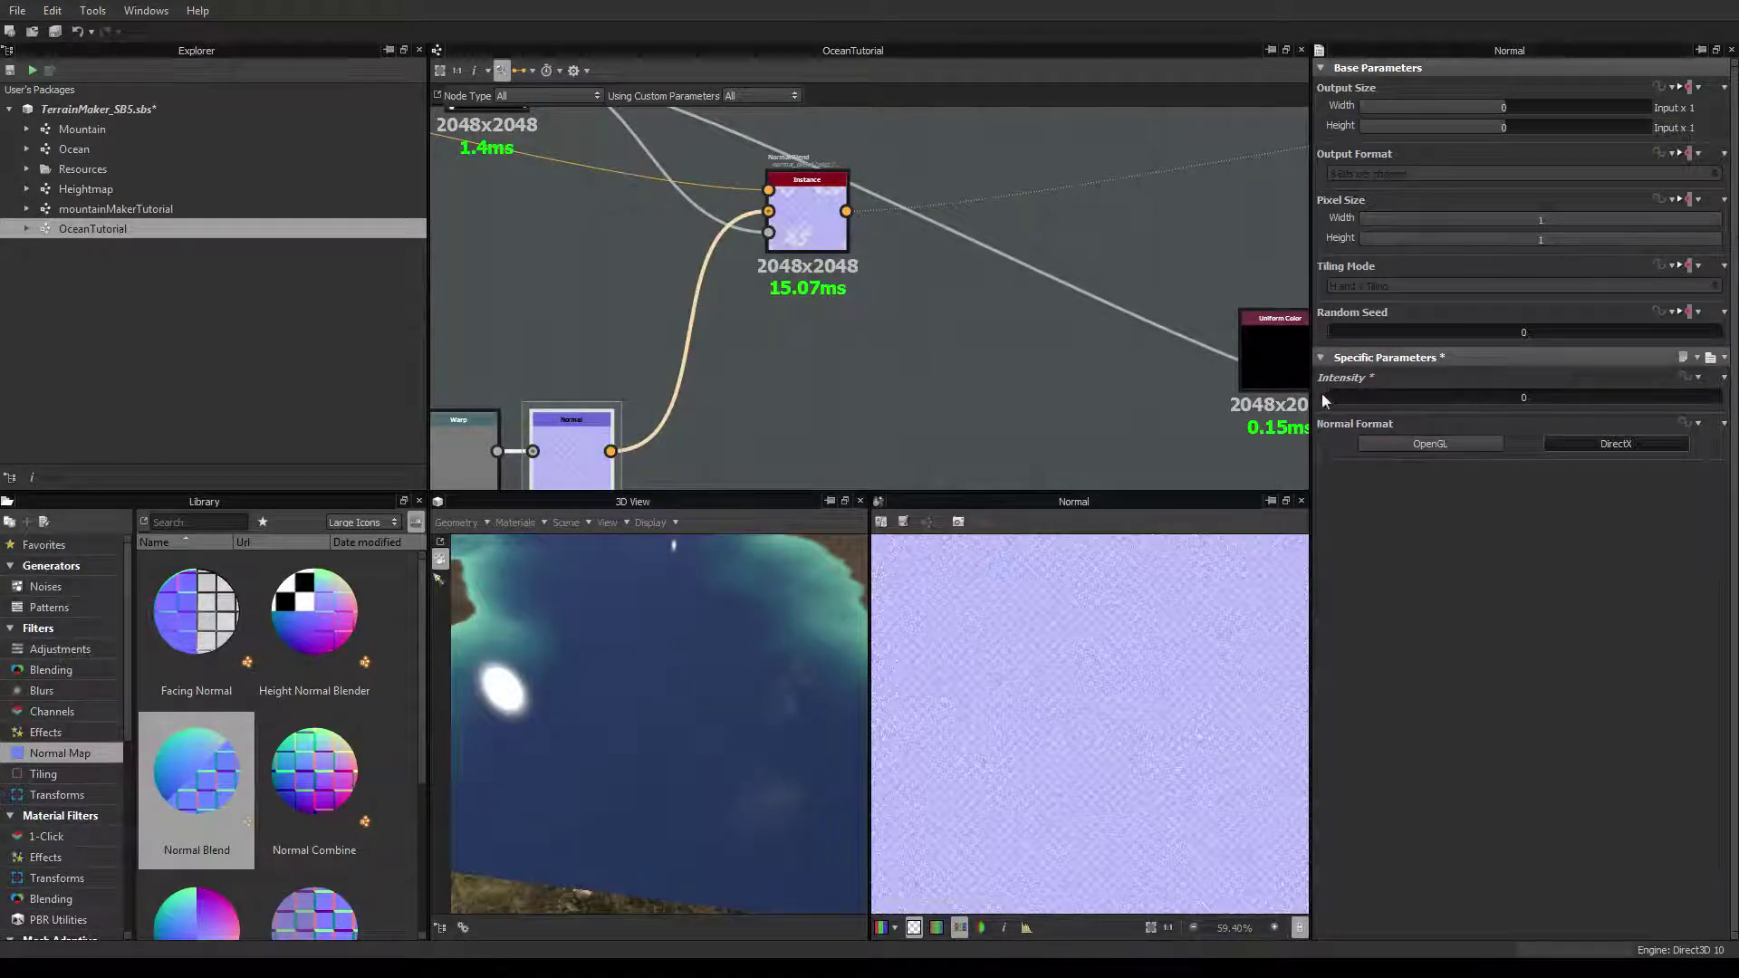
{"action": "left_click_drag", "start_coordinate": [1334, 399], "coordinate": [1356, 397]}
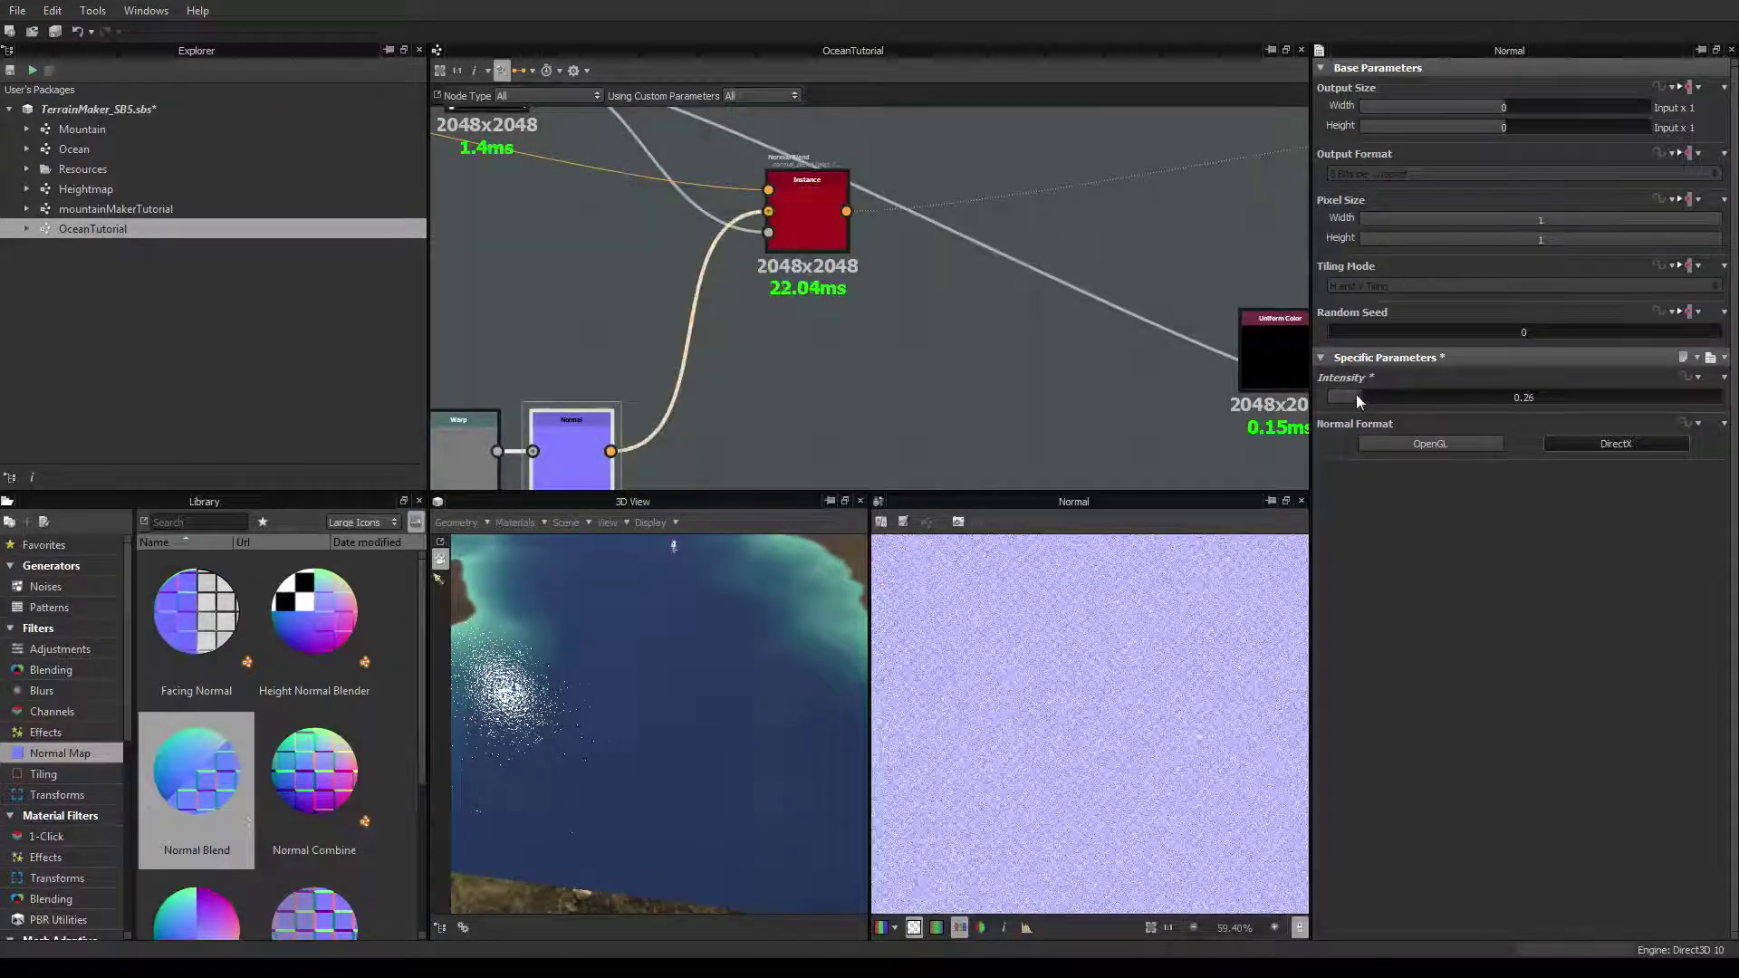
Scale up the wave pattern to about three times its size in the Transformation 2D node and check the waves in 3D
{"action": "middle_click_drag", "start_coordinate": [904, 335], "coordinate": [1044, 319]}
{"action": "scroll", "coordinate": [996, 299], "scroll_direction": "down", "scroll_amount": 3}
{"action": "scroll", "coordinate": [601, 410], "scroll_direction": "up", "scroll_amount": 2}
{"action": "middle_click_drag", "start_coordinate": [601, 410], "coordinate": [617, 384]}
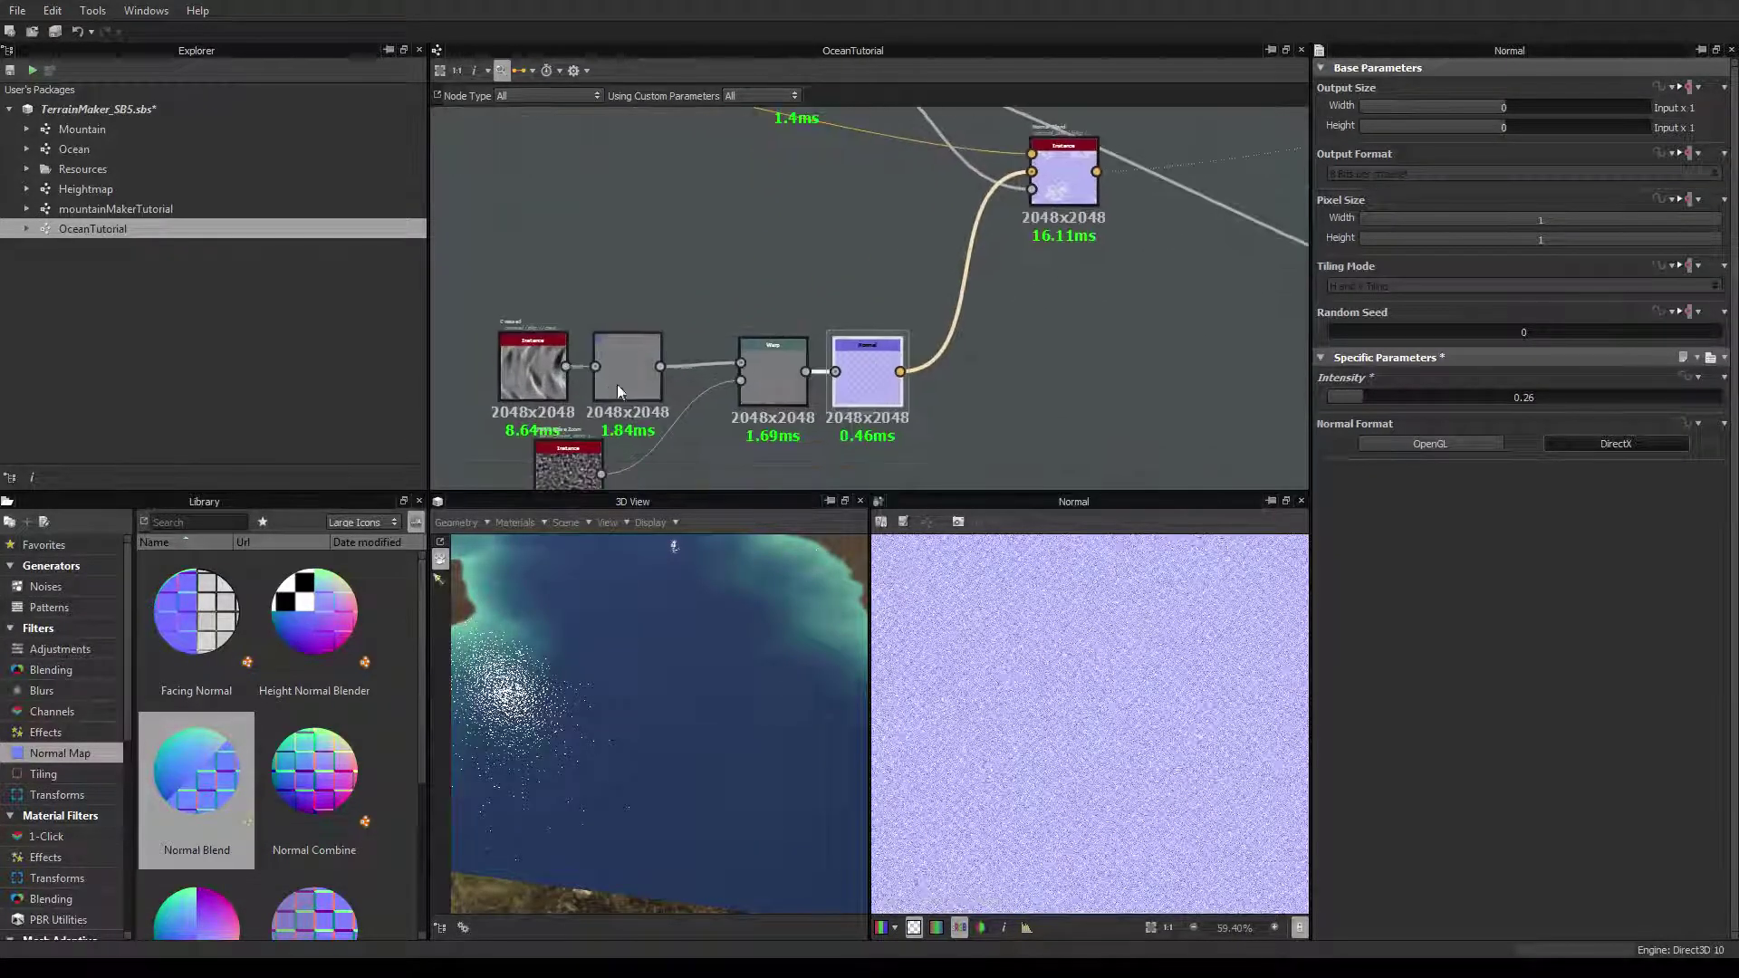
{"action": "left_click", "coordinate": [617, 384]}
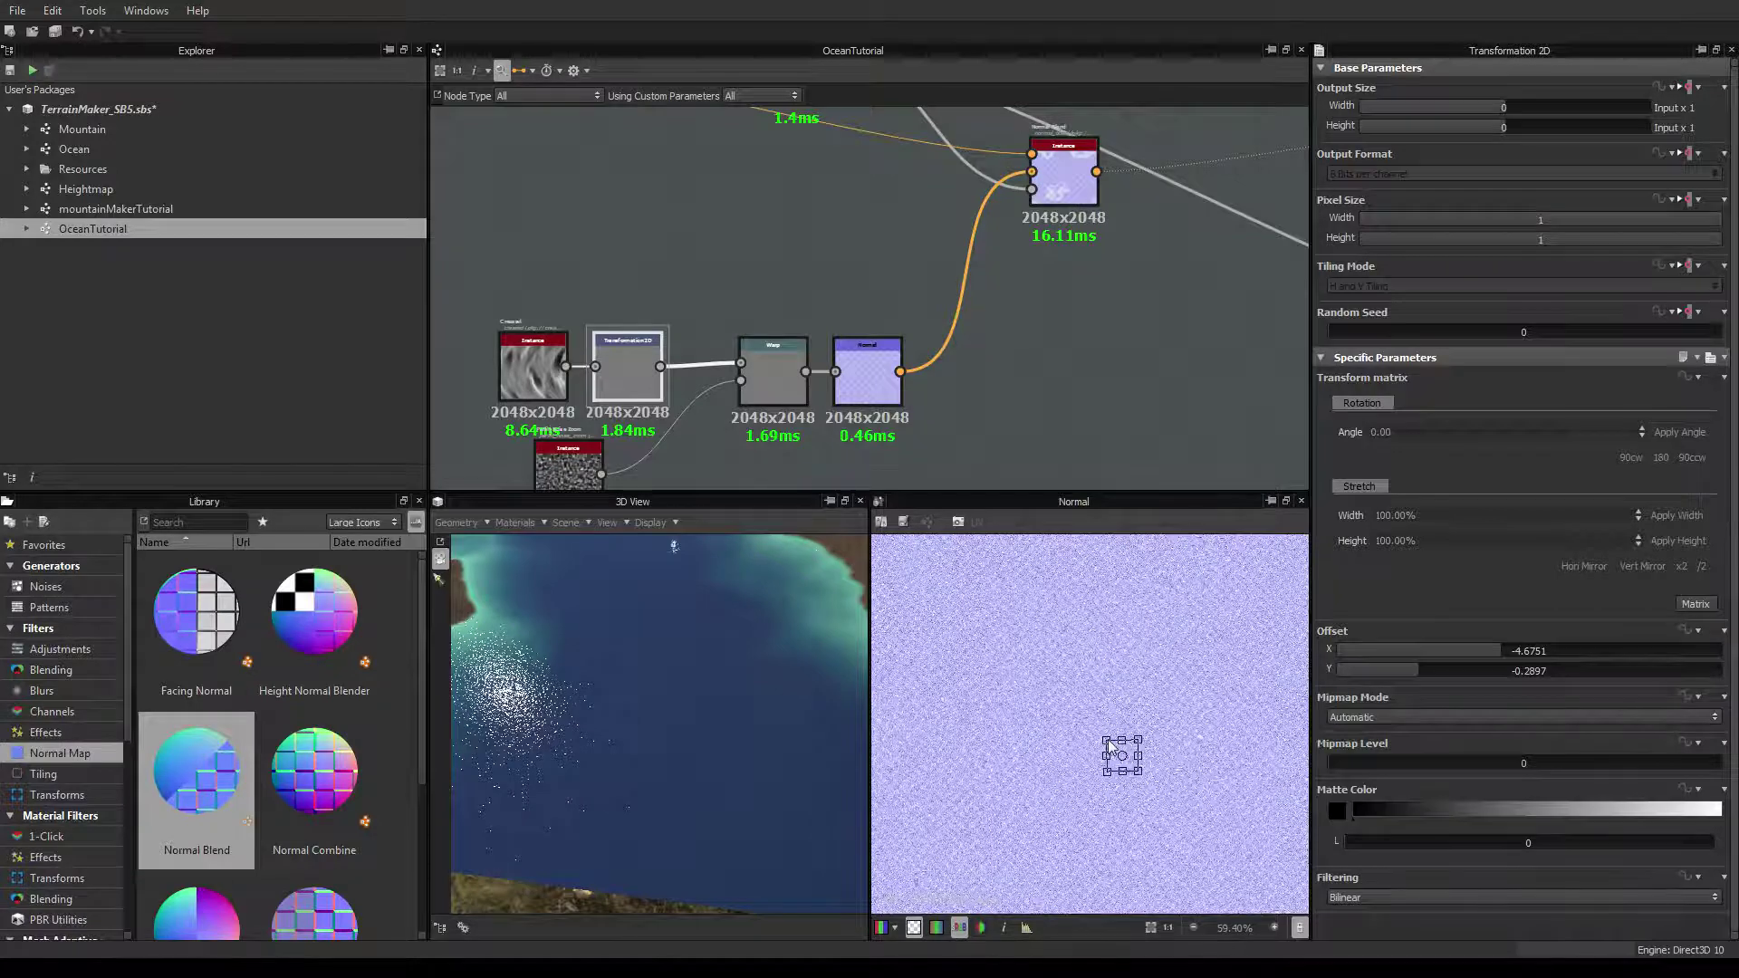
{"action": "left_click_drag", "start_coordinate": [1106, 739], "coordinate": [1073, 707]}
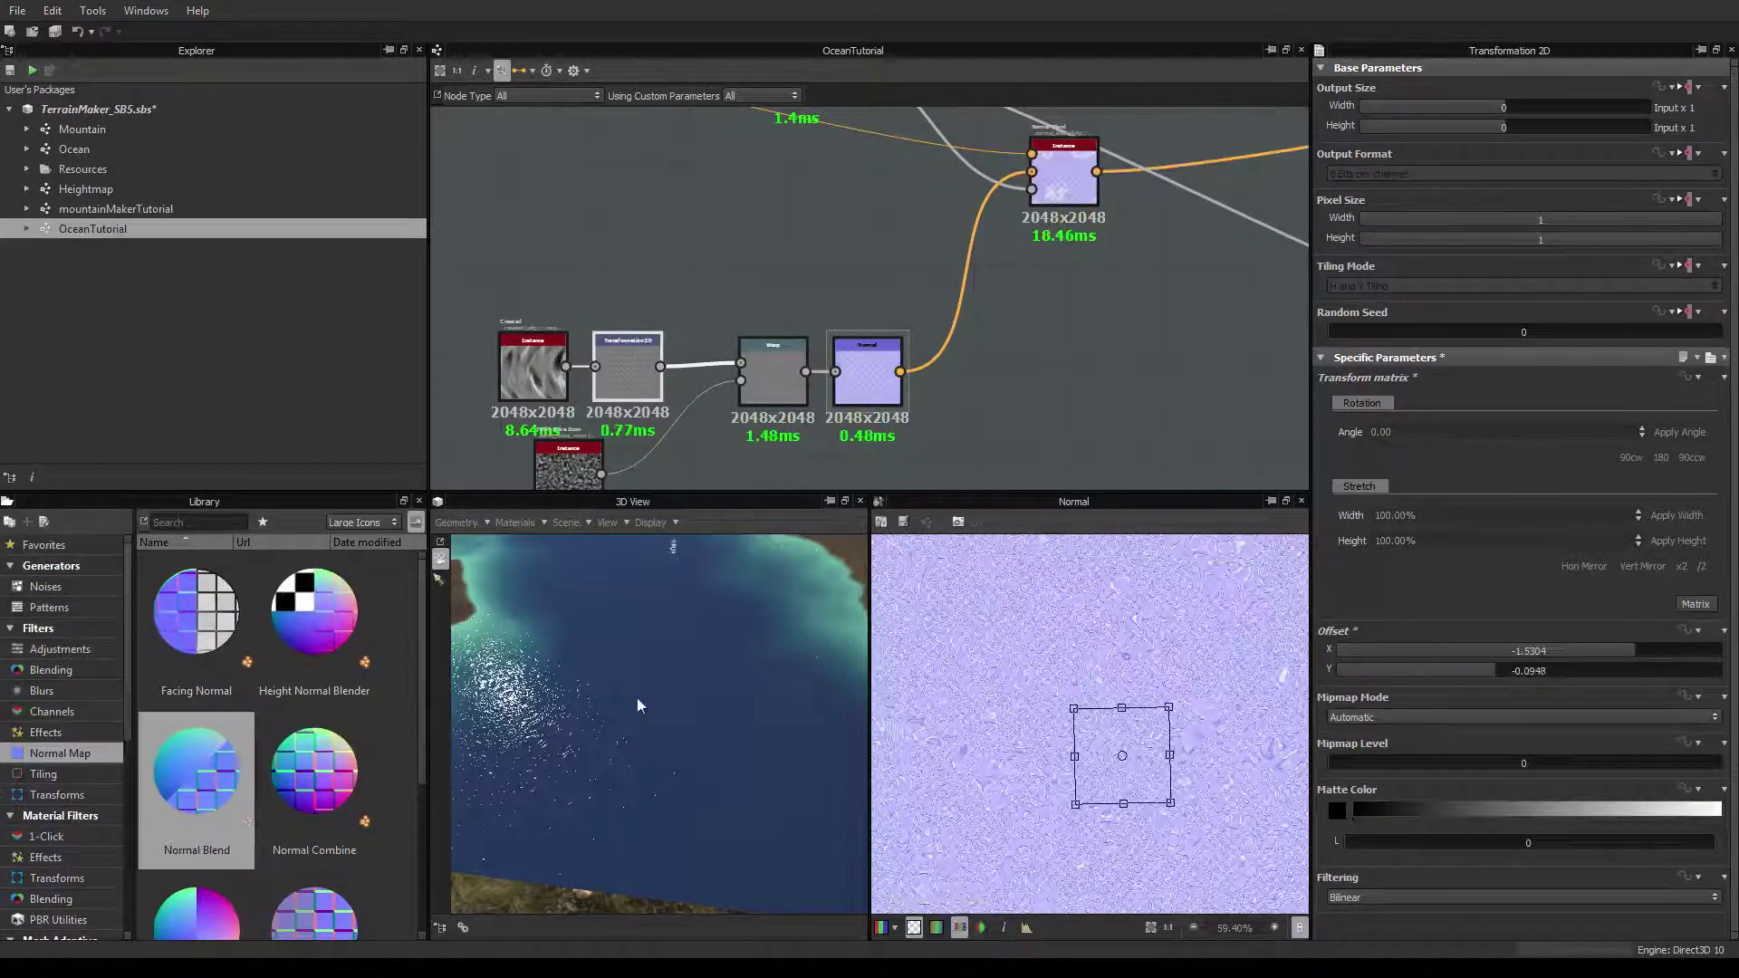
{"action": "mouse_move", "coordinate": [638, 704]}
{"action": "left_mouse_down"}
{"action": "mouse_move", "coordinate": [605, 728]}
{"action": "mouse_move", "coordinate": [627, 672]}
{"action": "mouse_move", "coordinate": [566, 664]}
{"action": "mouse_move", "coordinate": [595, 730]}
{"action": "mouse_move", "coordinate": [607, 693]}
{"action": "left_mouse_up"}
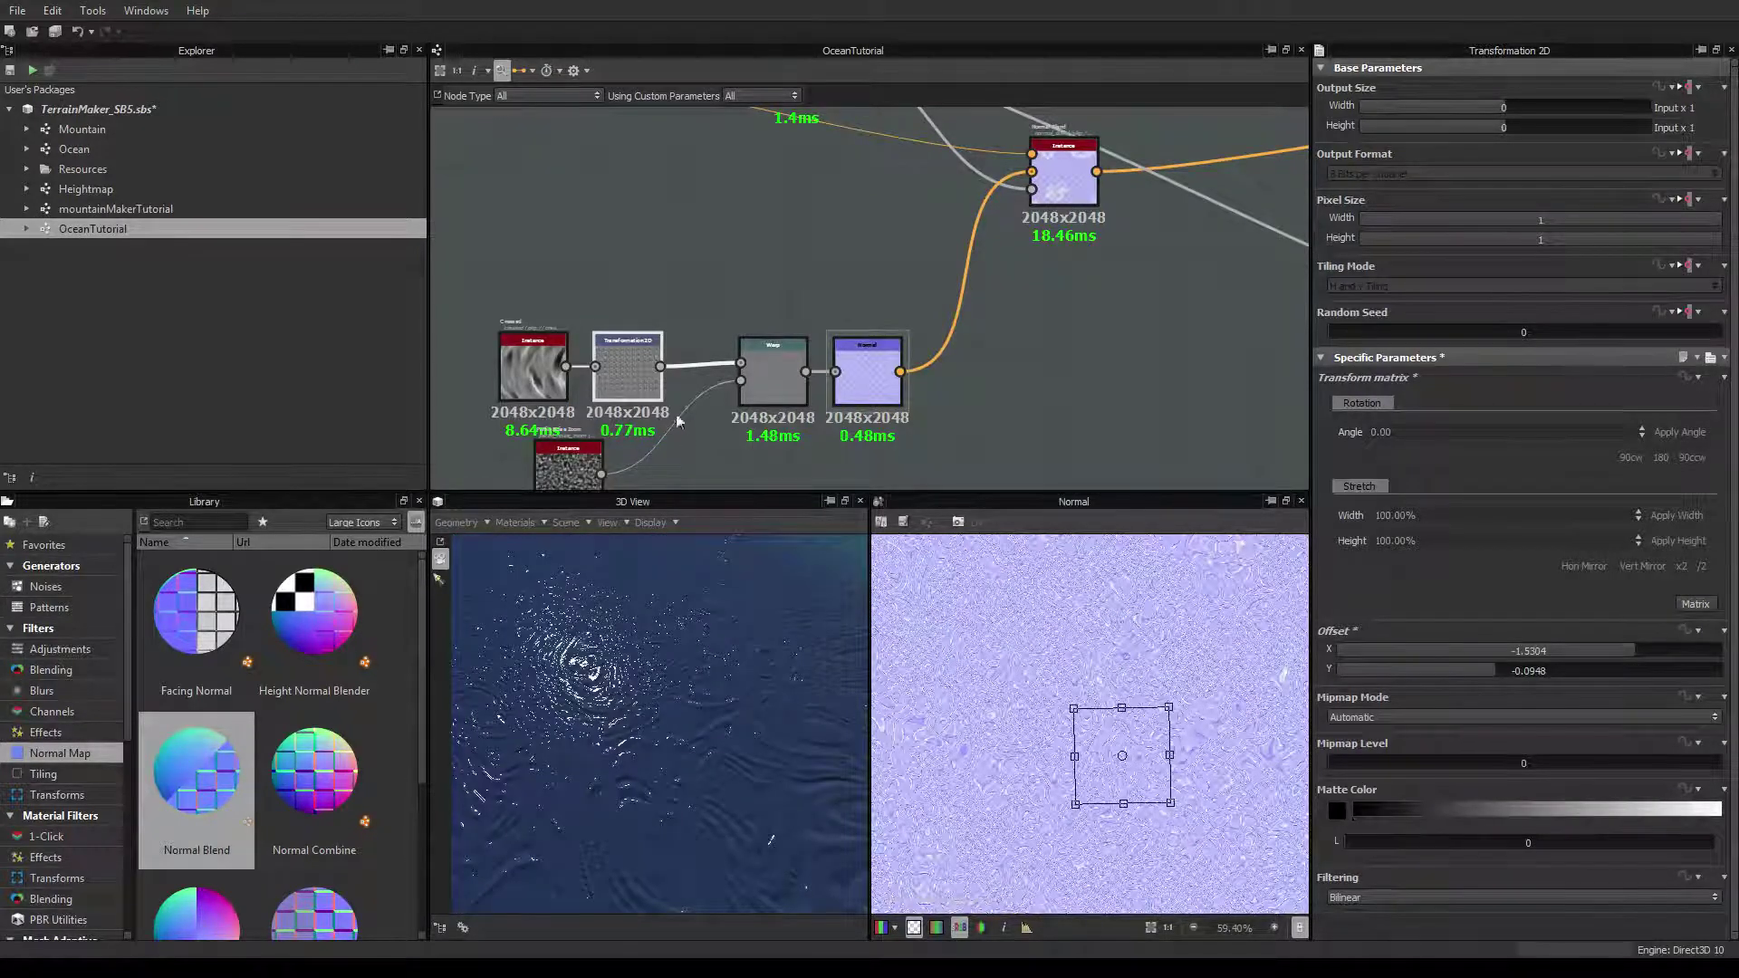
Spread the Warp and Normal nodes apart, insert a Blur between them with Intensity 0.37, and check the water in 3D
{"action": "middle_click_drag", "start_coordinate": [796, 474], "coordinate": [802, 411]}
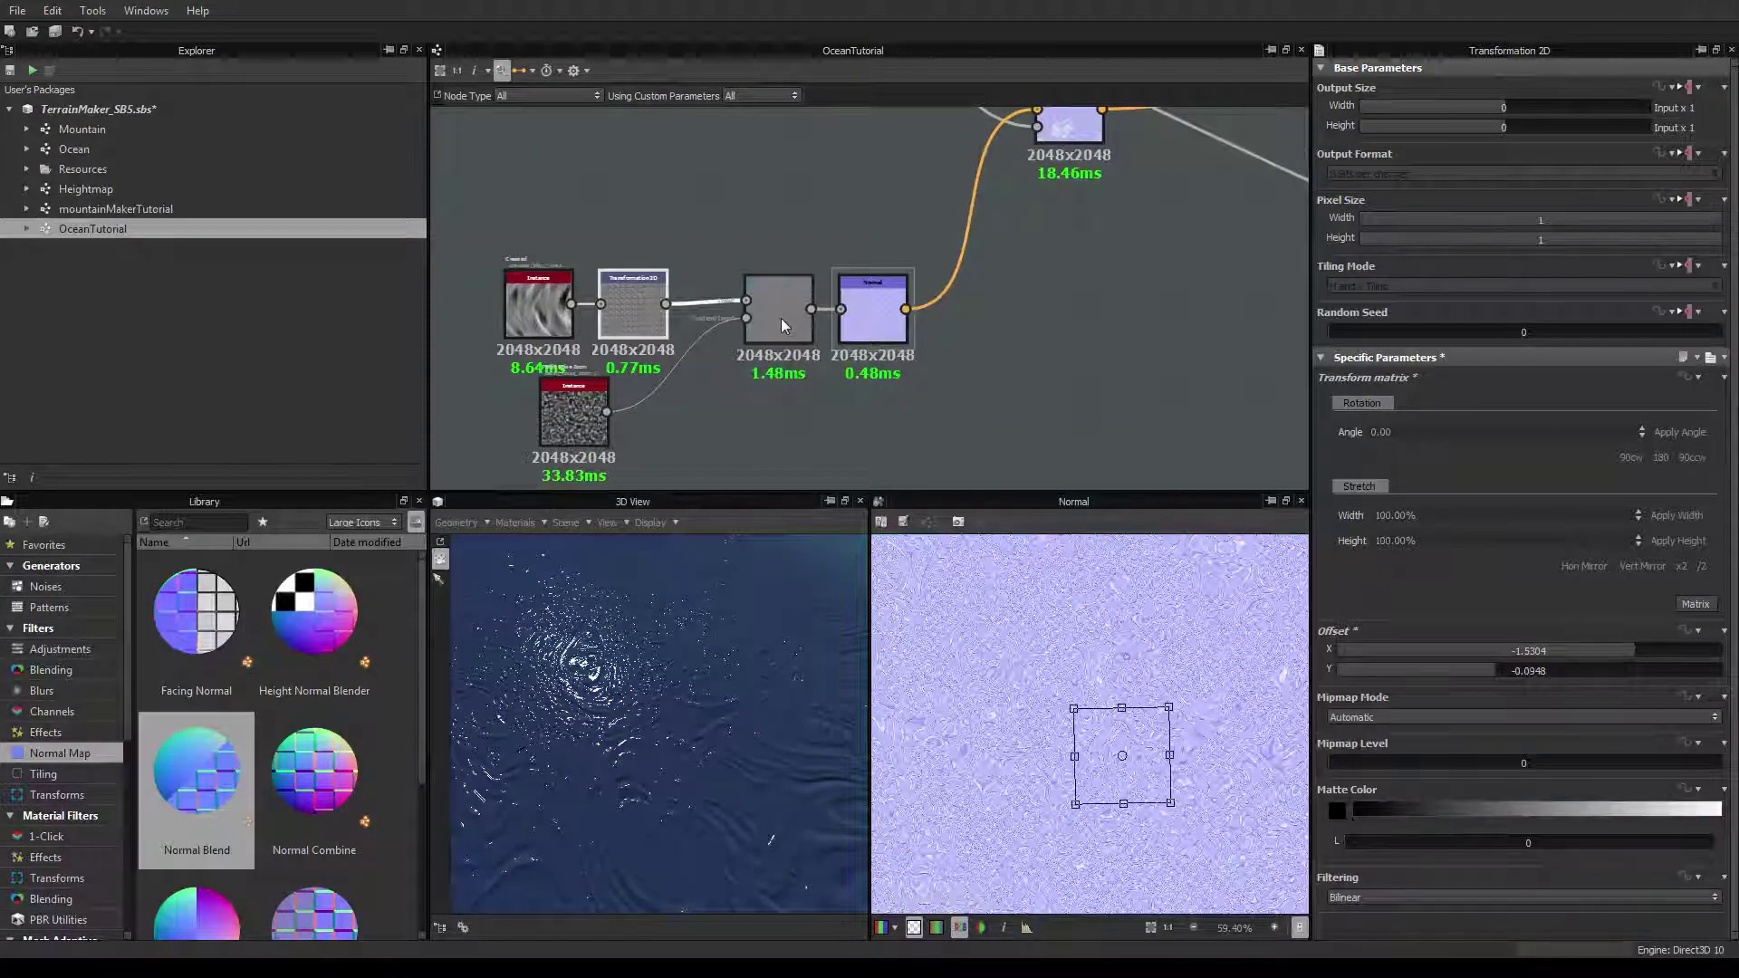
{"action": "left_click_drag", "start_coordinate": [781, 317], "coordinate": [757, 317]}
{"action": "left_click_drag", "start_coordinate": [863, 313], "coordinate": [959, 313]}
{"action": "left_click", "coordinate": [775, 324]}
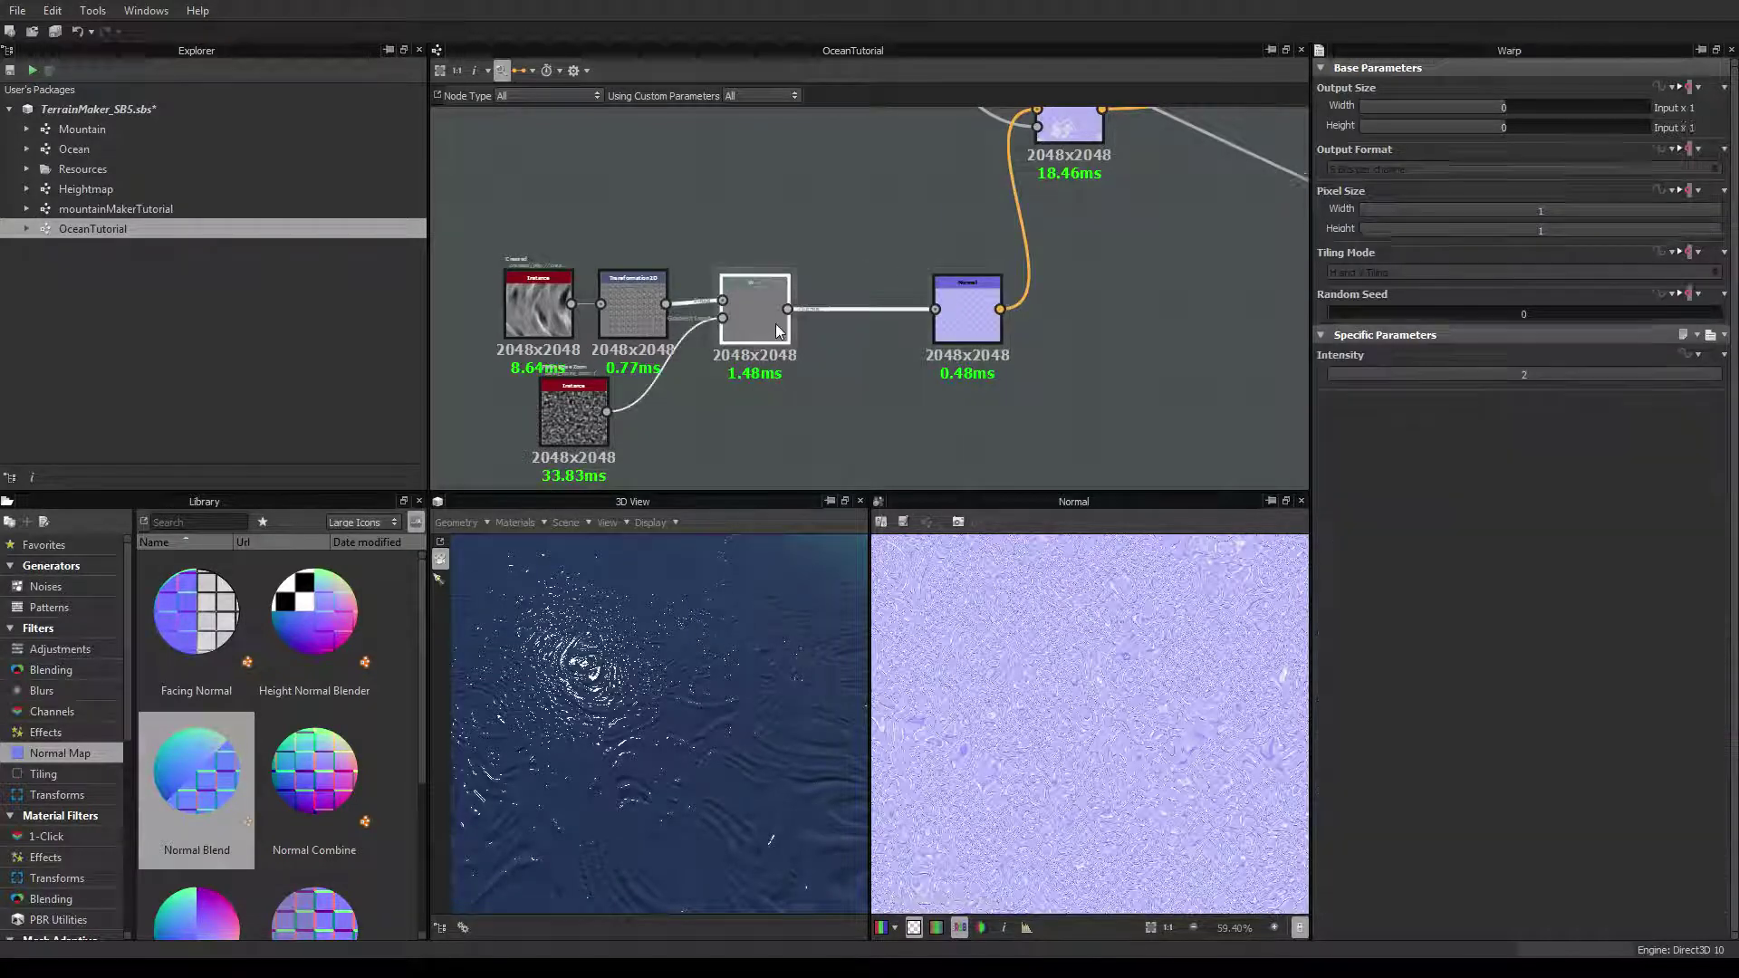
{"action": "right_click", "coordinate": [776, 324]}
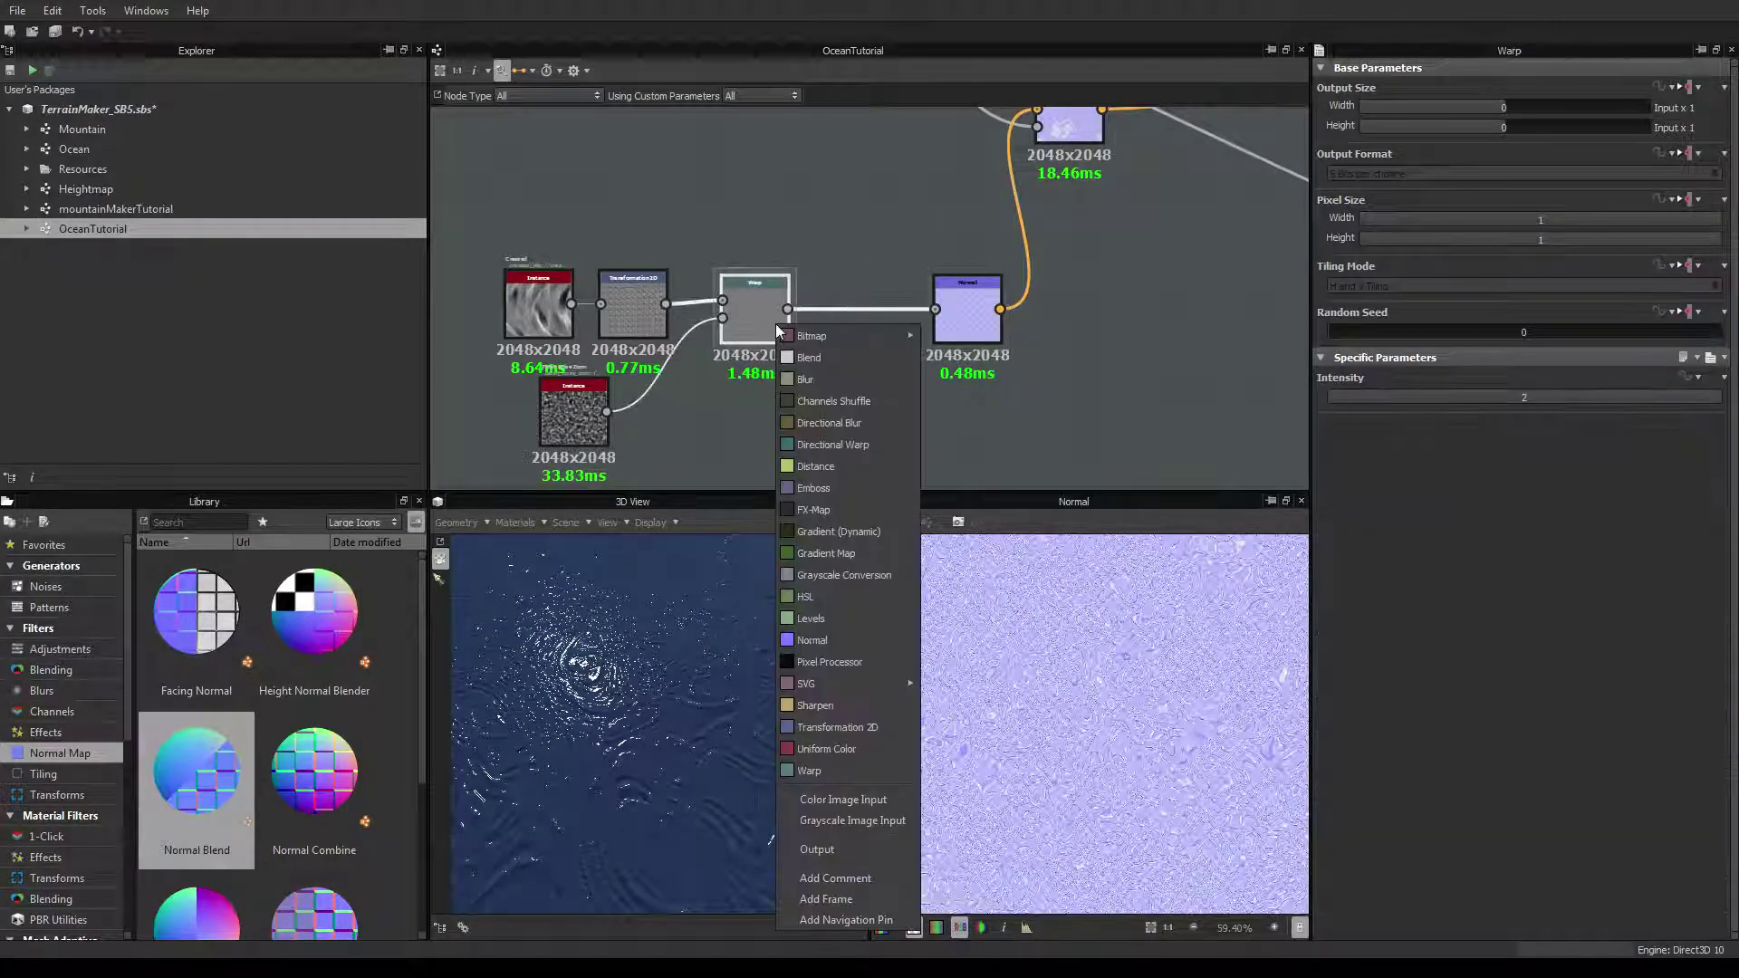
{"action": "left_click", "coordinate": [817, 378]}
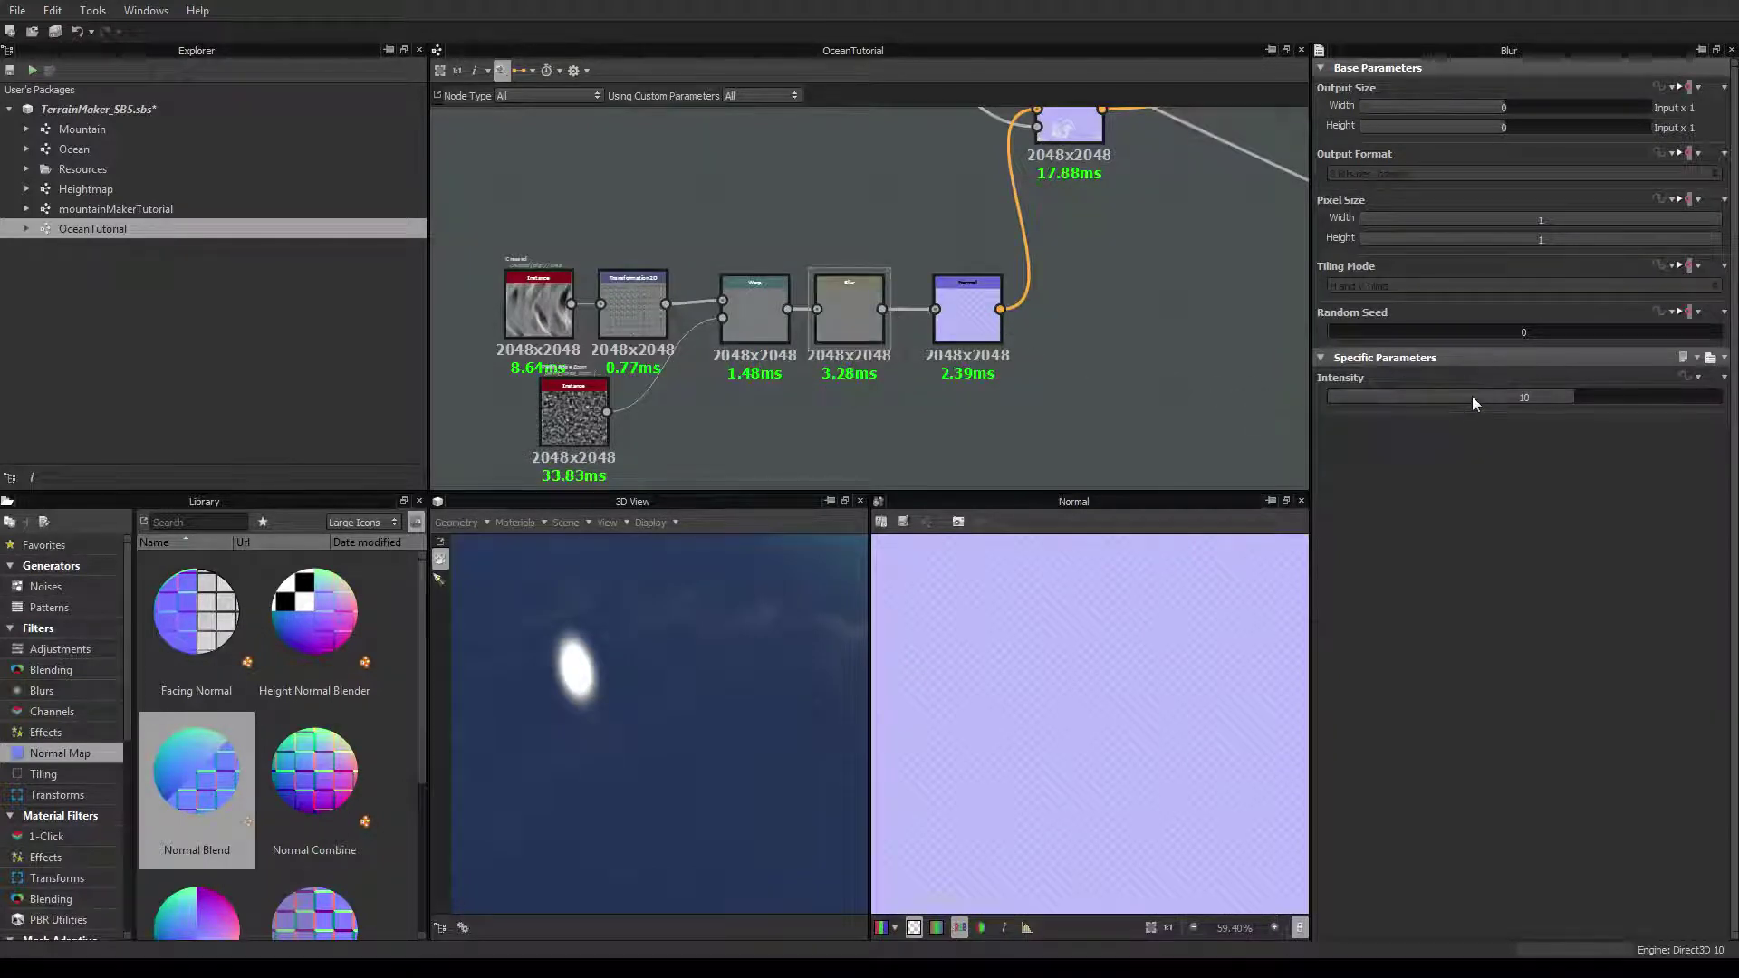
{"action": "left_click_drag", "start_coordinate": [1471, 396], "coordinate": [1337, 400]}
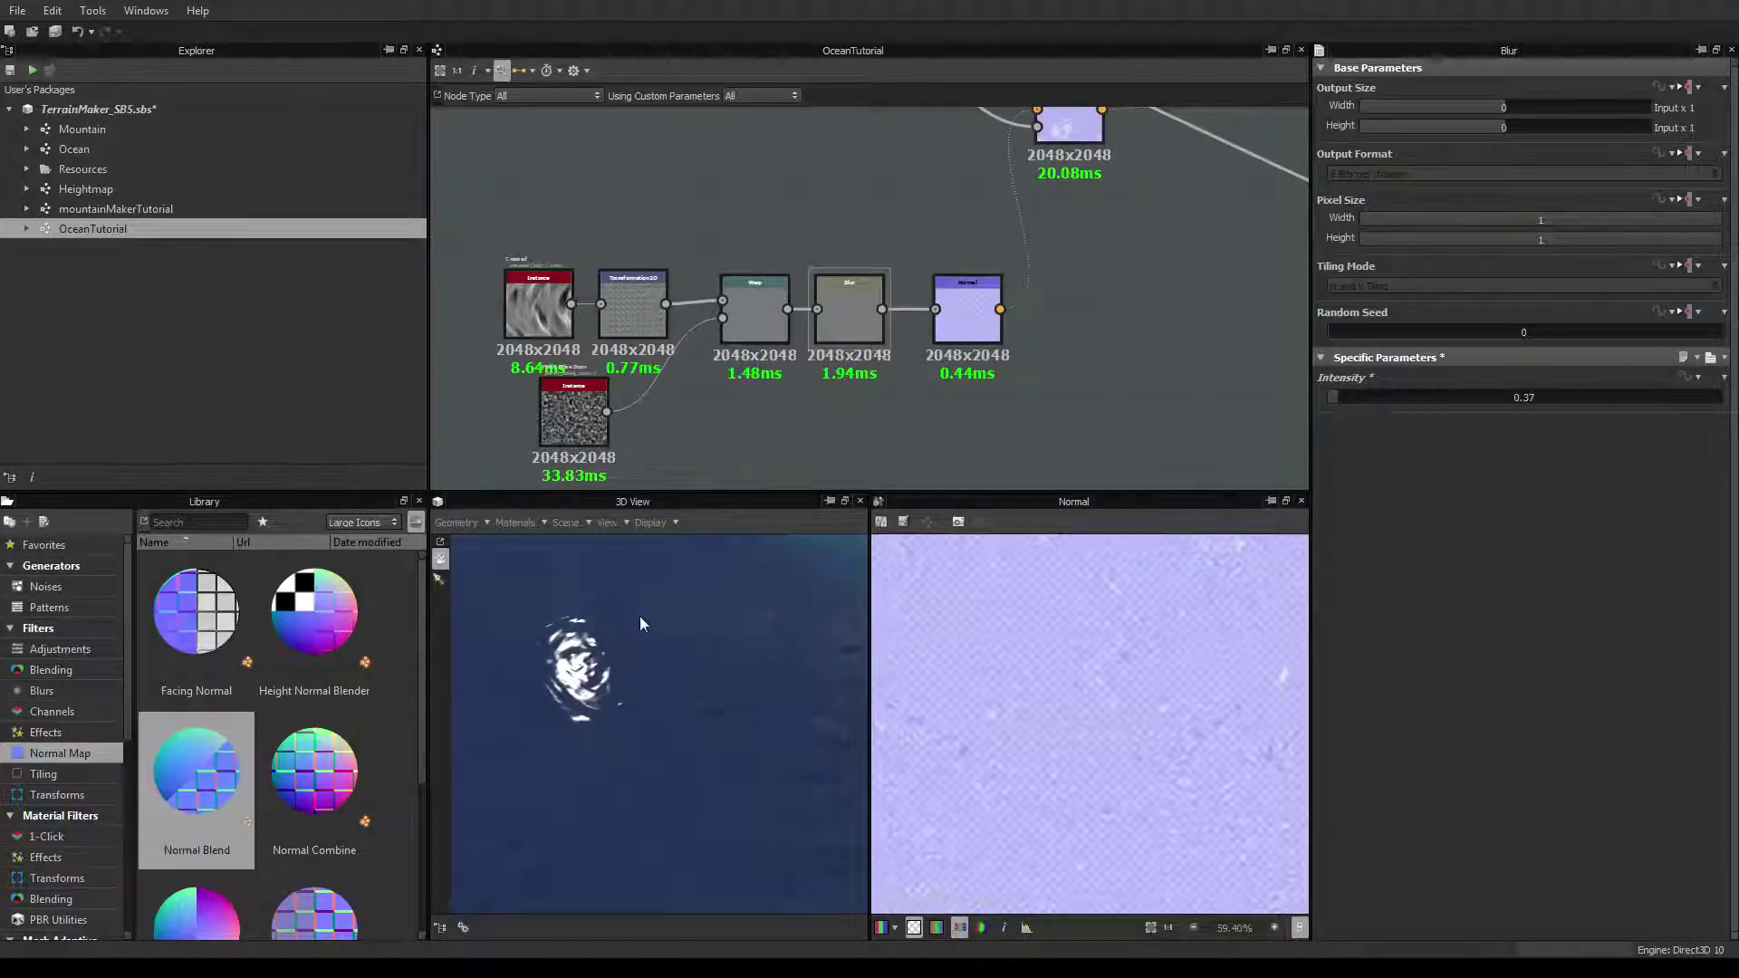
{"action": "left_click_drag", "start_coordinate": [640, 615], "coordinate": [716, 616], "text": "alt"}
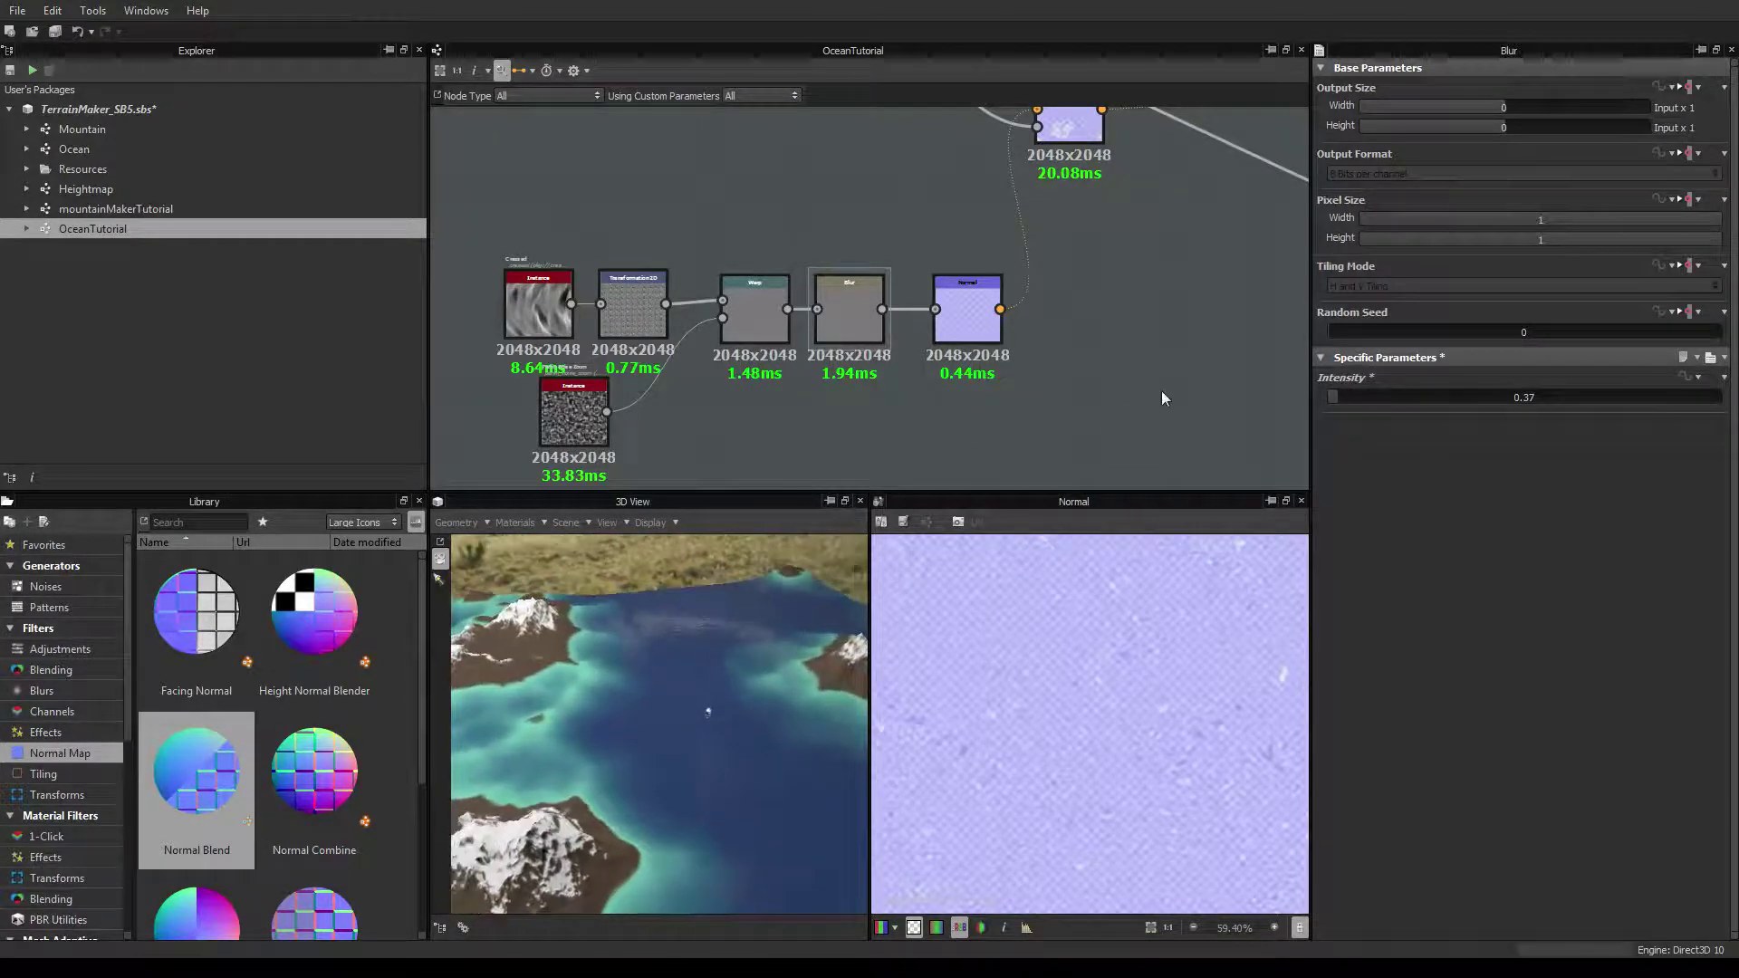
Open the graph's input parameters and set the Water Level default to 0.11 while viewing the islands in 3D
{"action": "left_click", "coordinate": [1125, 391]}
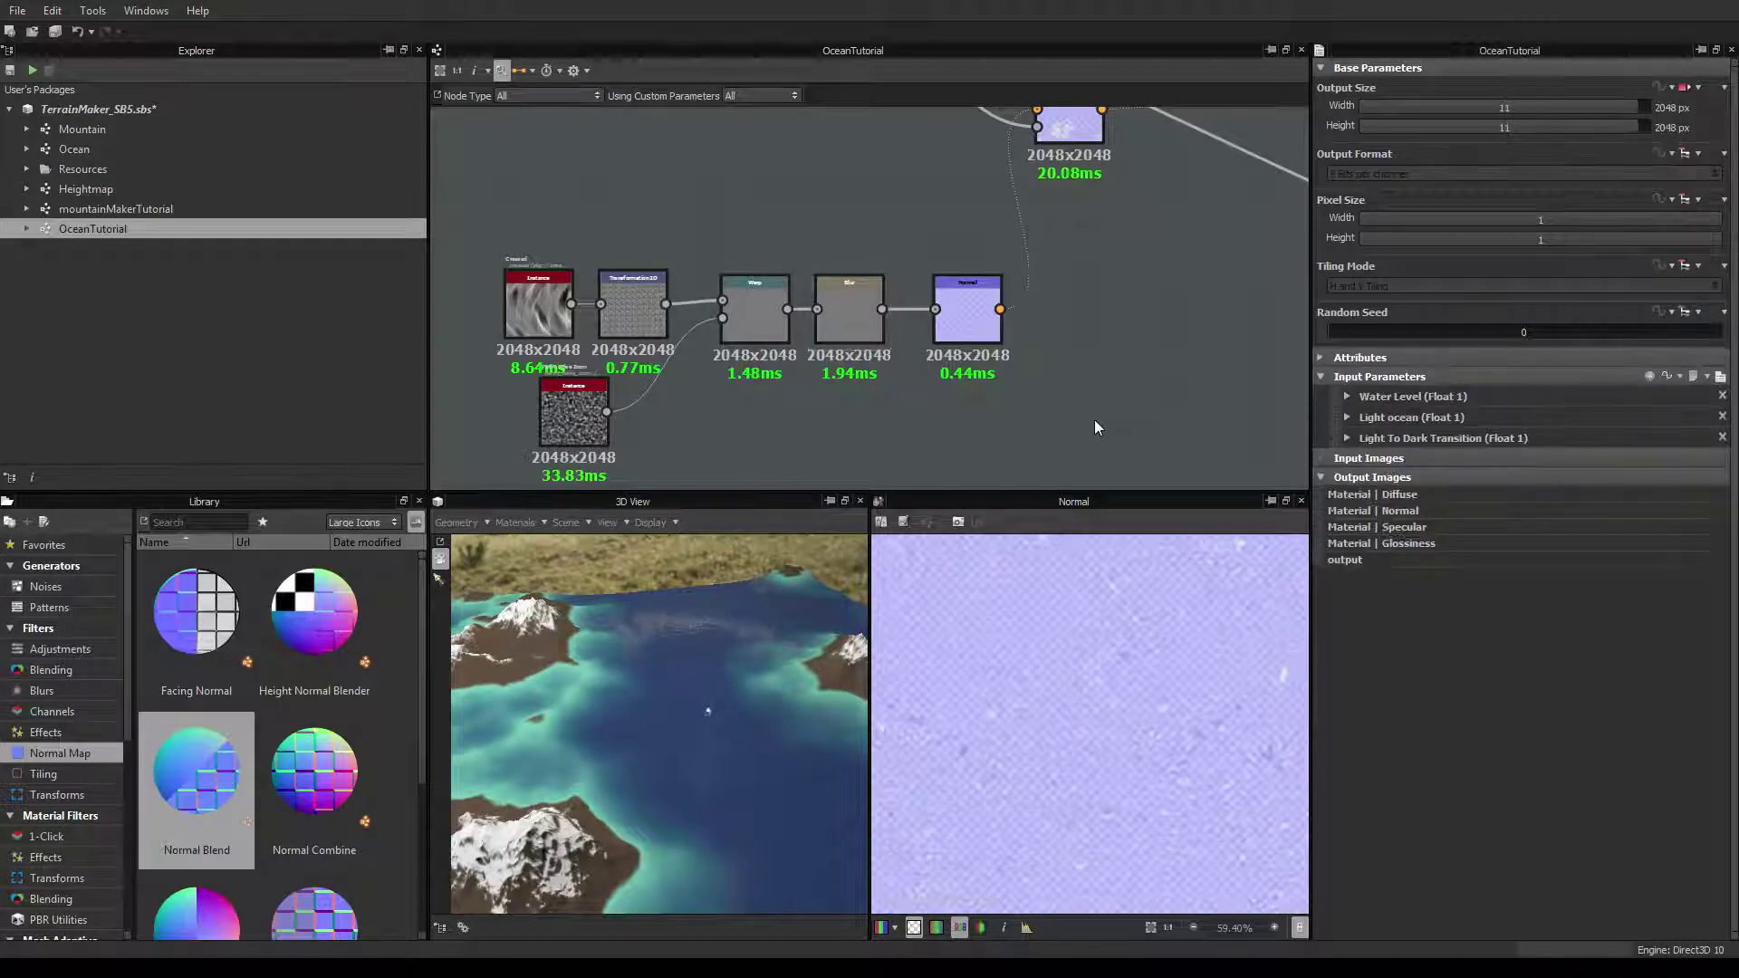
{"action": "mouse_move", "coordinate": [639, 668]}
{"action": "left_mouse_down", "text": "alt"}
{"action": "mouse_move", "coordinate": [616, 677]}
{"action": "mouse_move", "coordinate": [642, 634]}
{"action": "left_mouse_up", "text": "alt"}
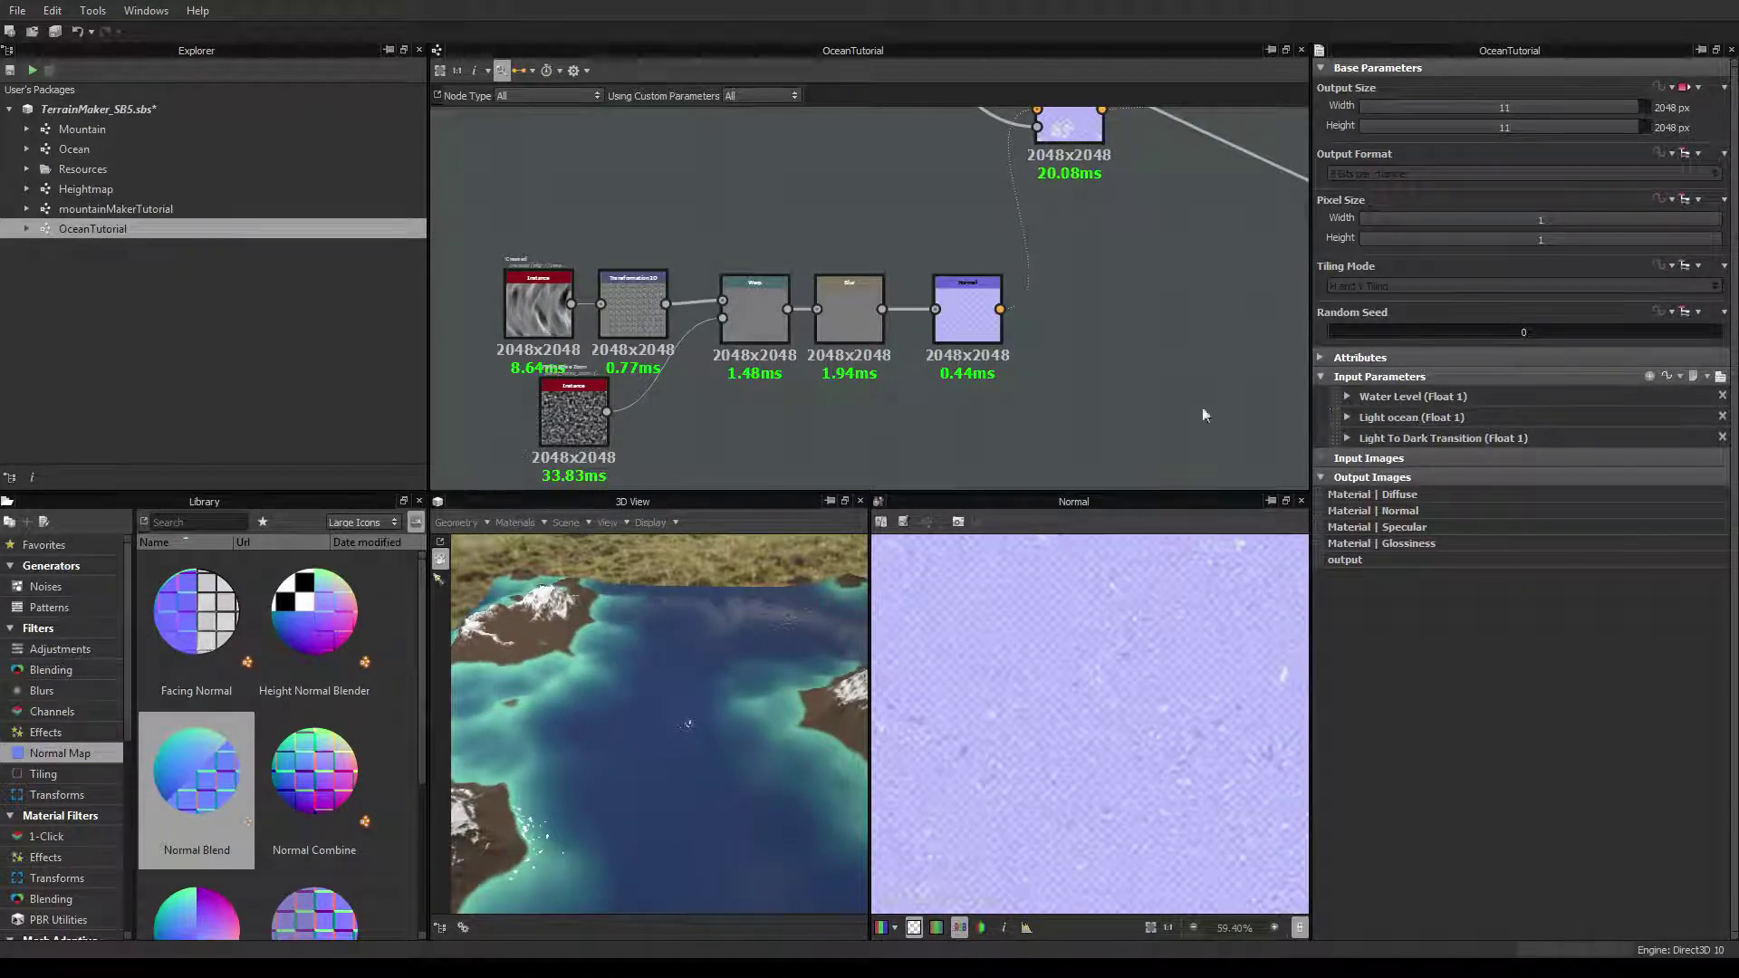
{"action": "left_click", "coordinate": [1347, 398]}
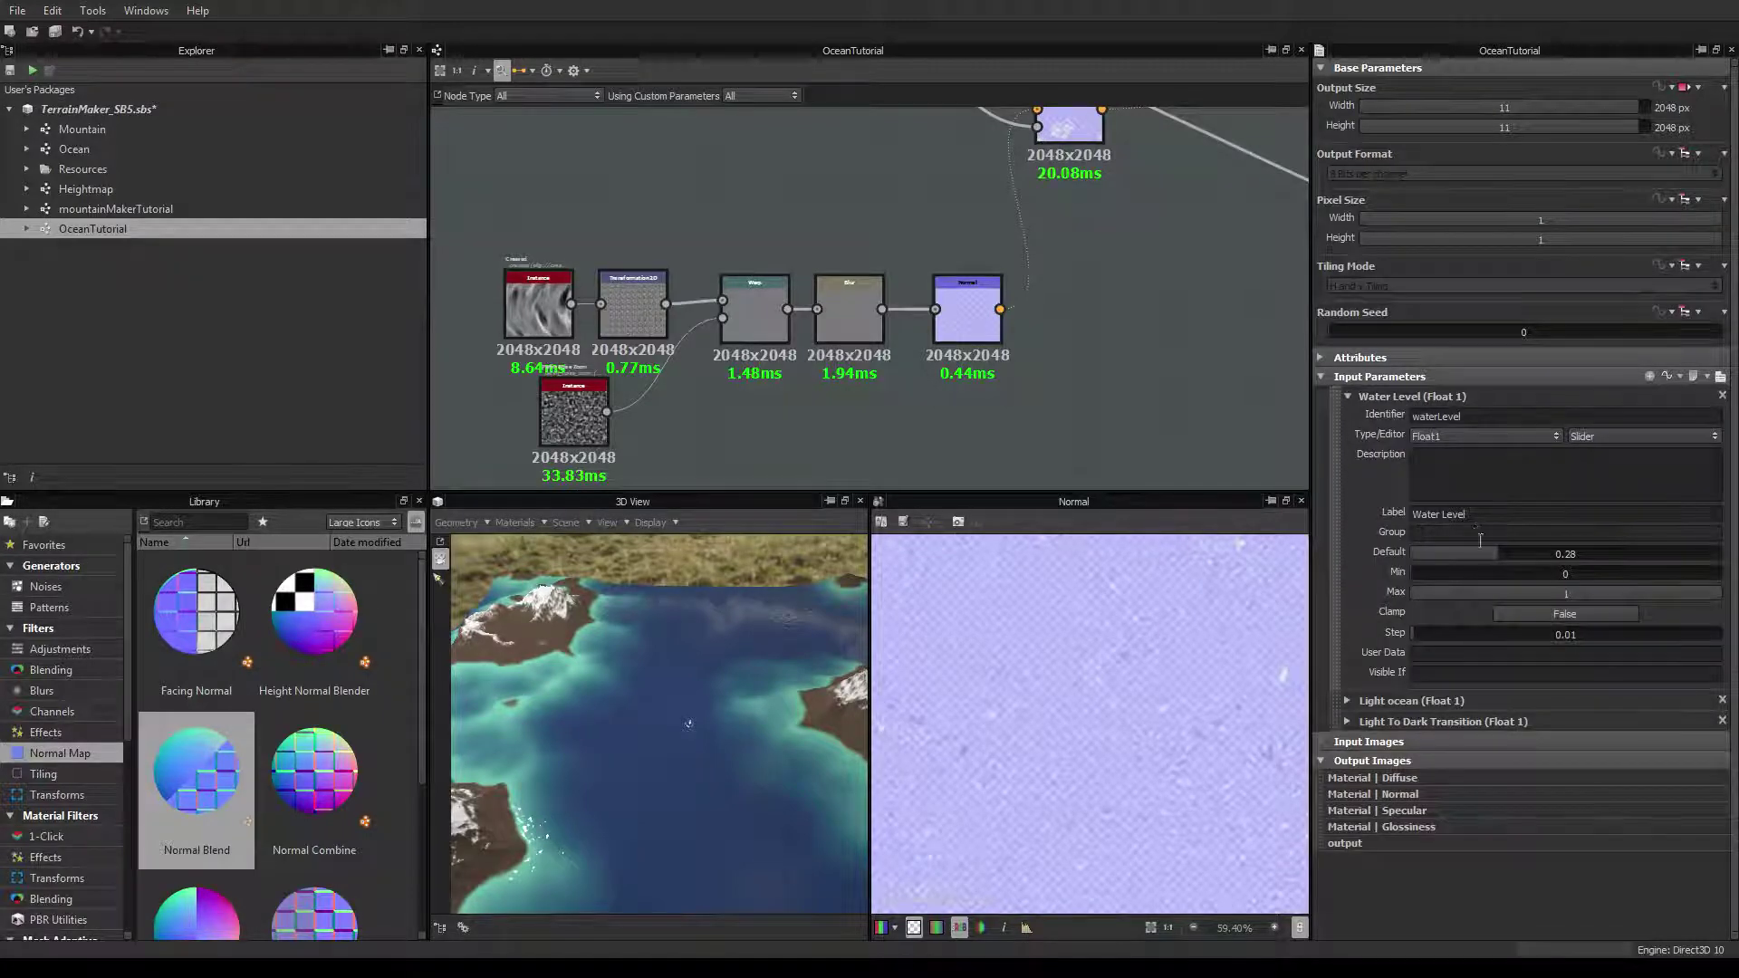
{"action": "left_click_drag", "start_coordinate": [702, 657], "coordinate": [683, 666], "text": "alt"}
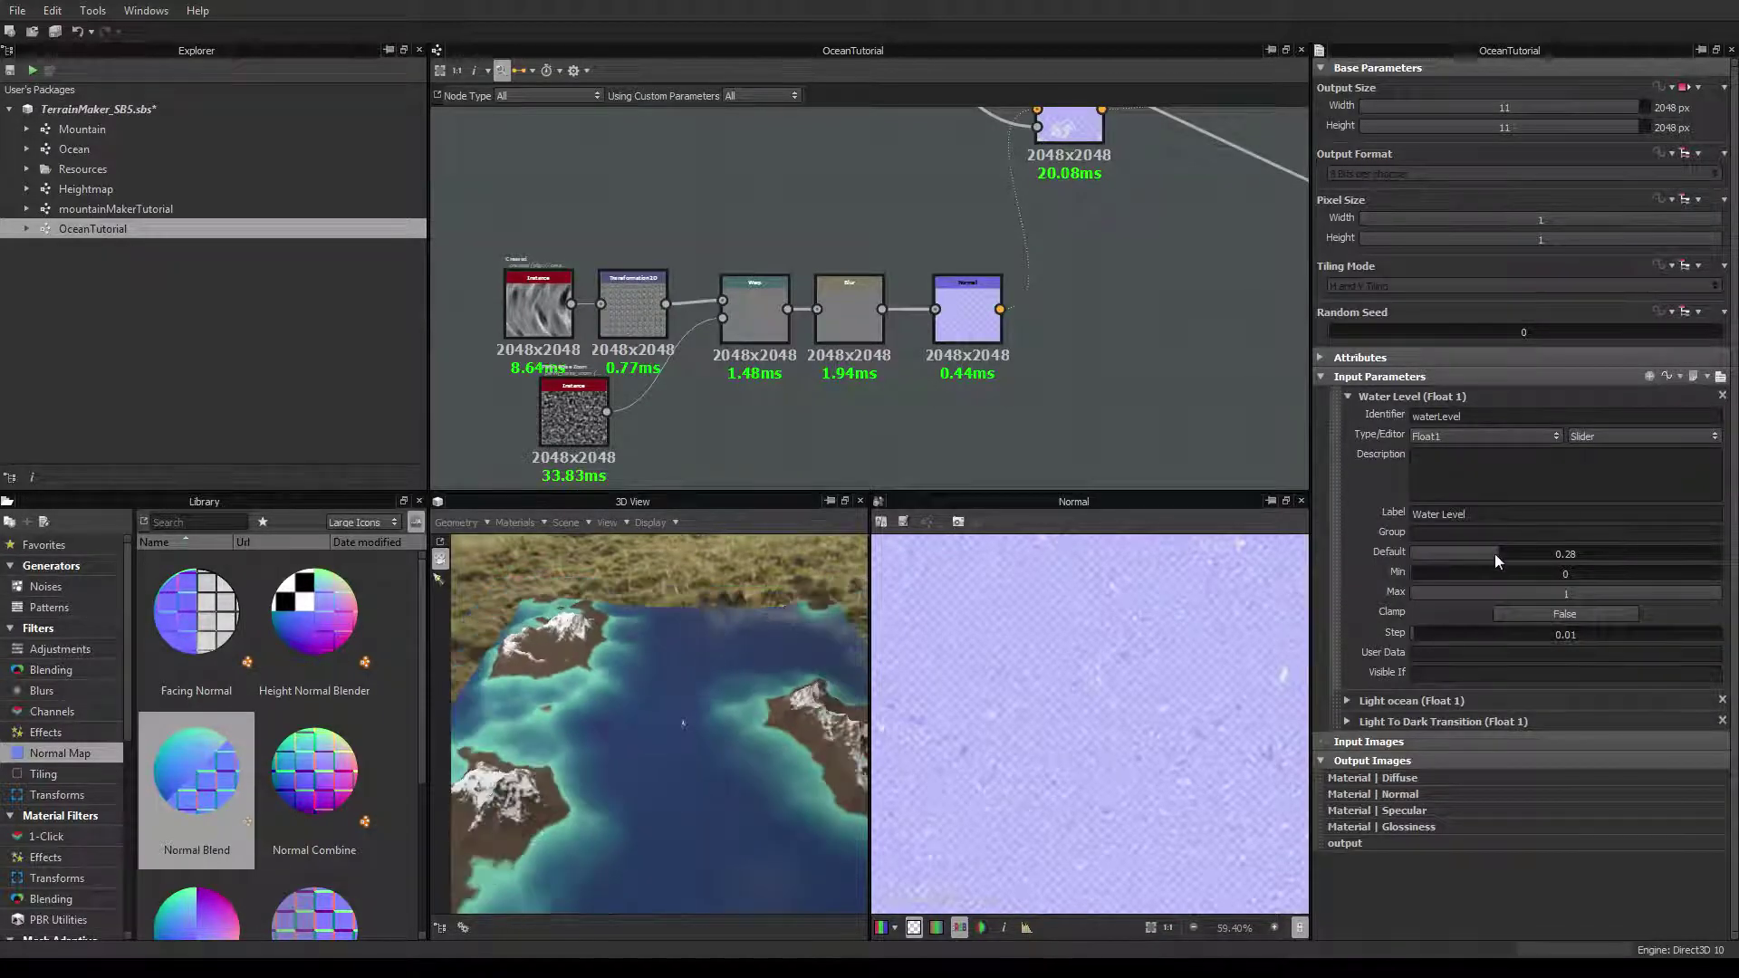
{"action": "left_click_drag", "start_coordinate": [1496, 552], "coordinate": [1444, 552]}
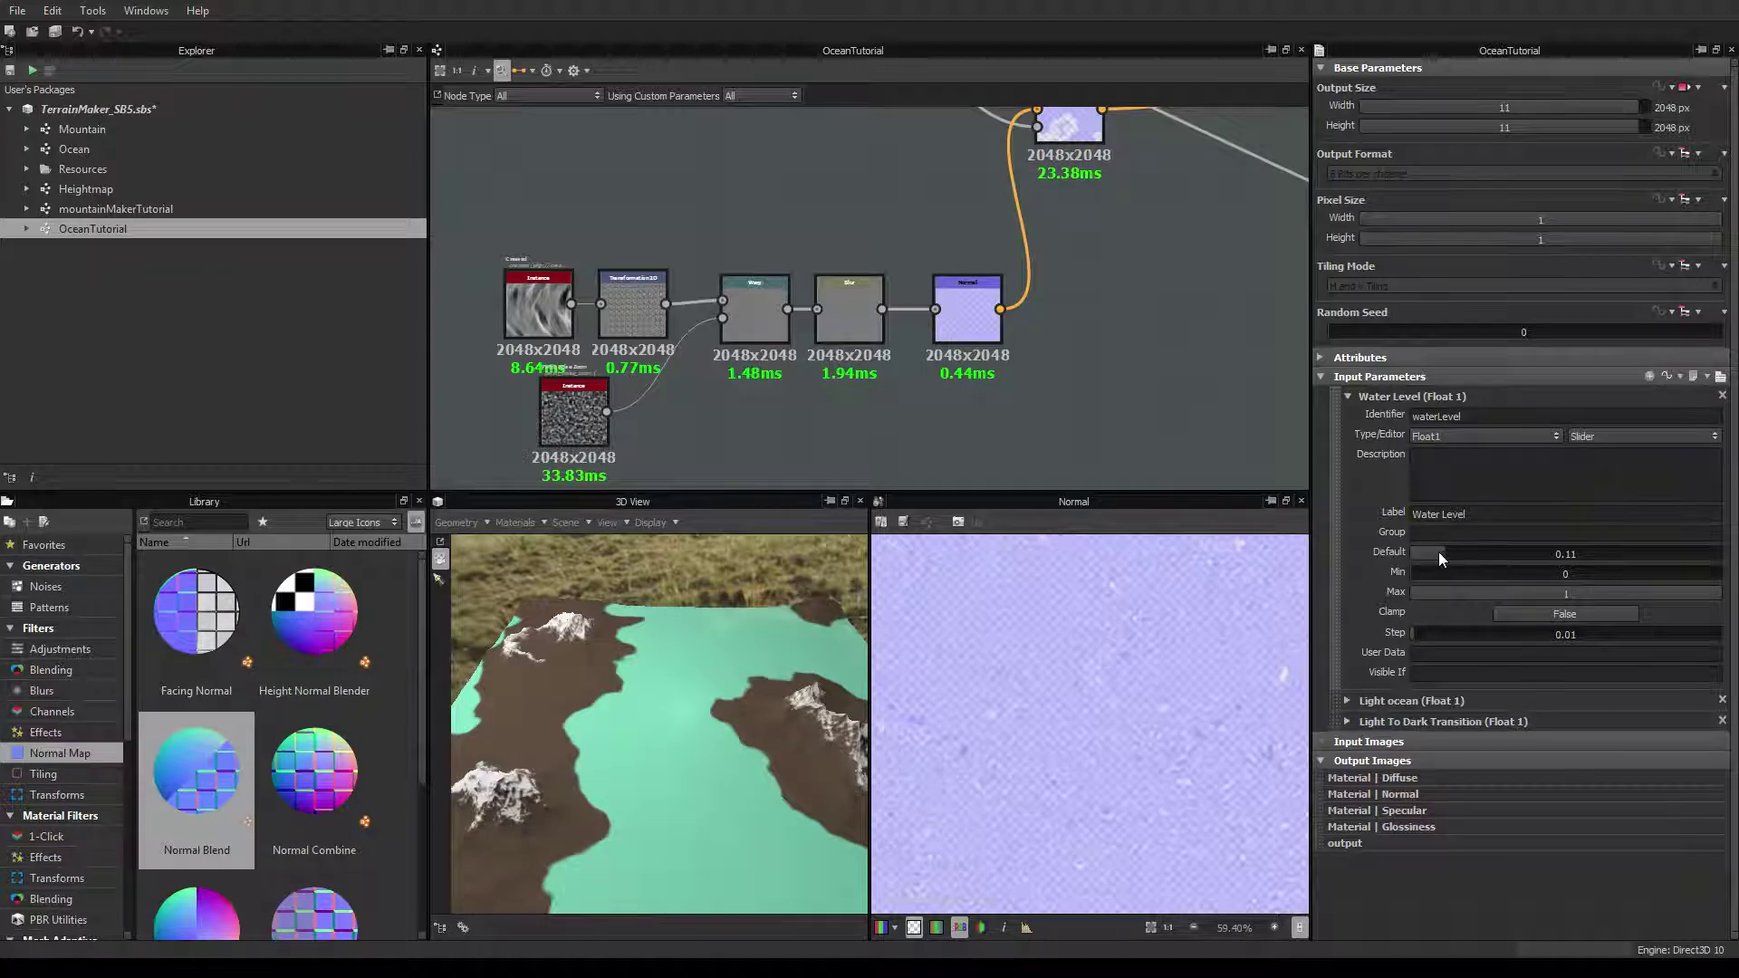
Expand the Light ocean and Light To Dark Transition parameters and set the Light ocean default to 0
{"action": "left_click", "coordinate": [1347, 700]}
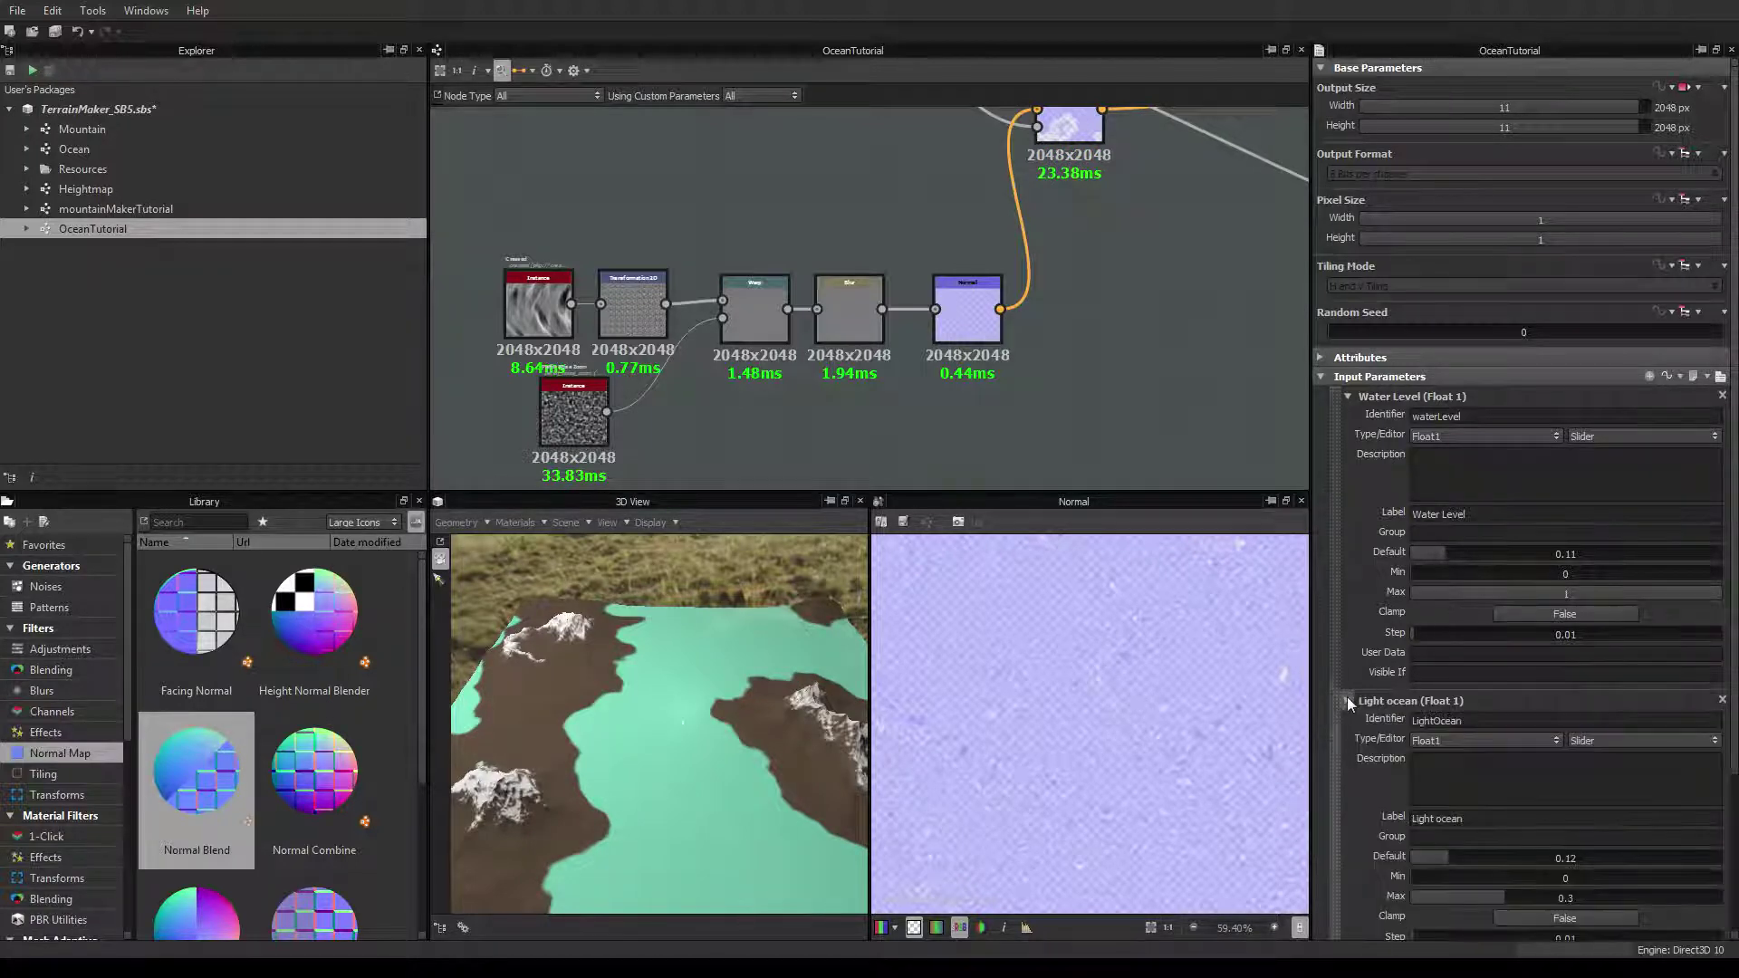
{"action": "scroll", "coordinate": [1347, 788], "scroll_direction": "down", "scroll_amount": 3}
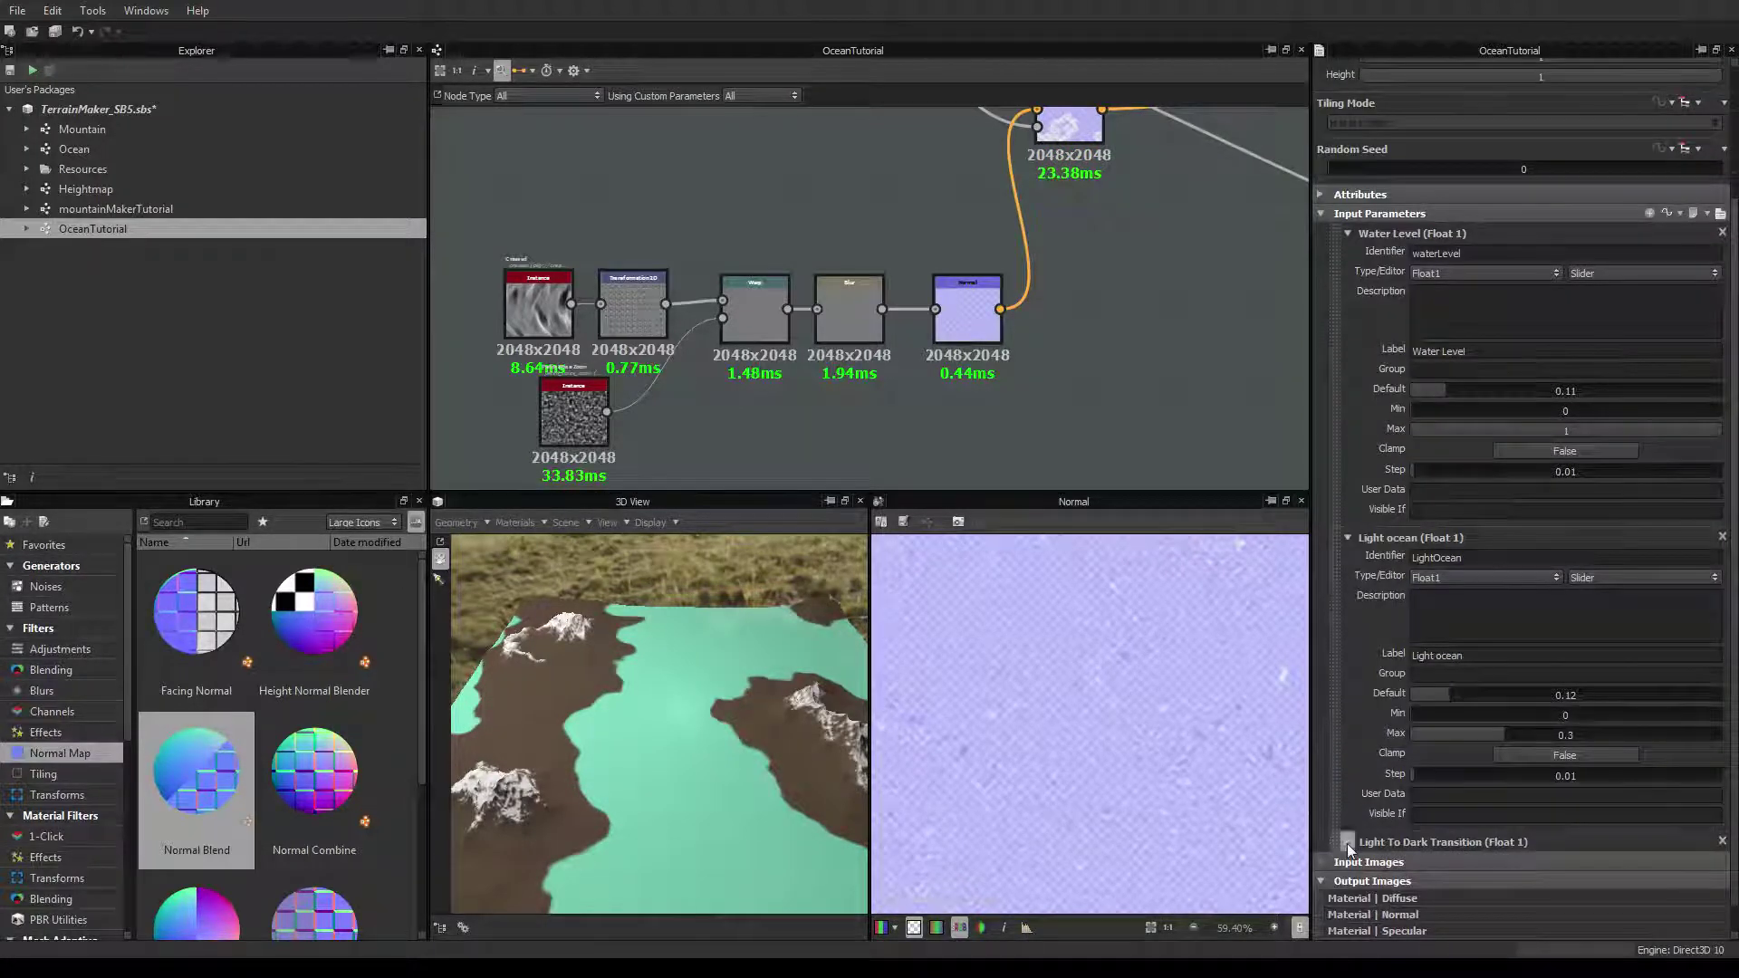
{"action": "left_click", "coordinate": [1347, 843]}
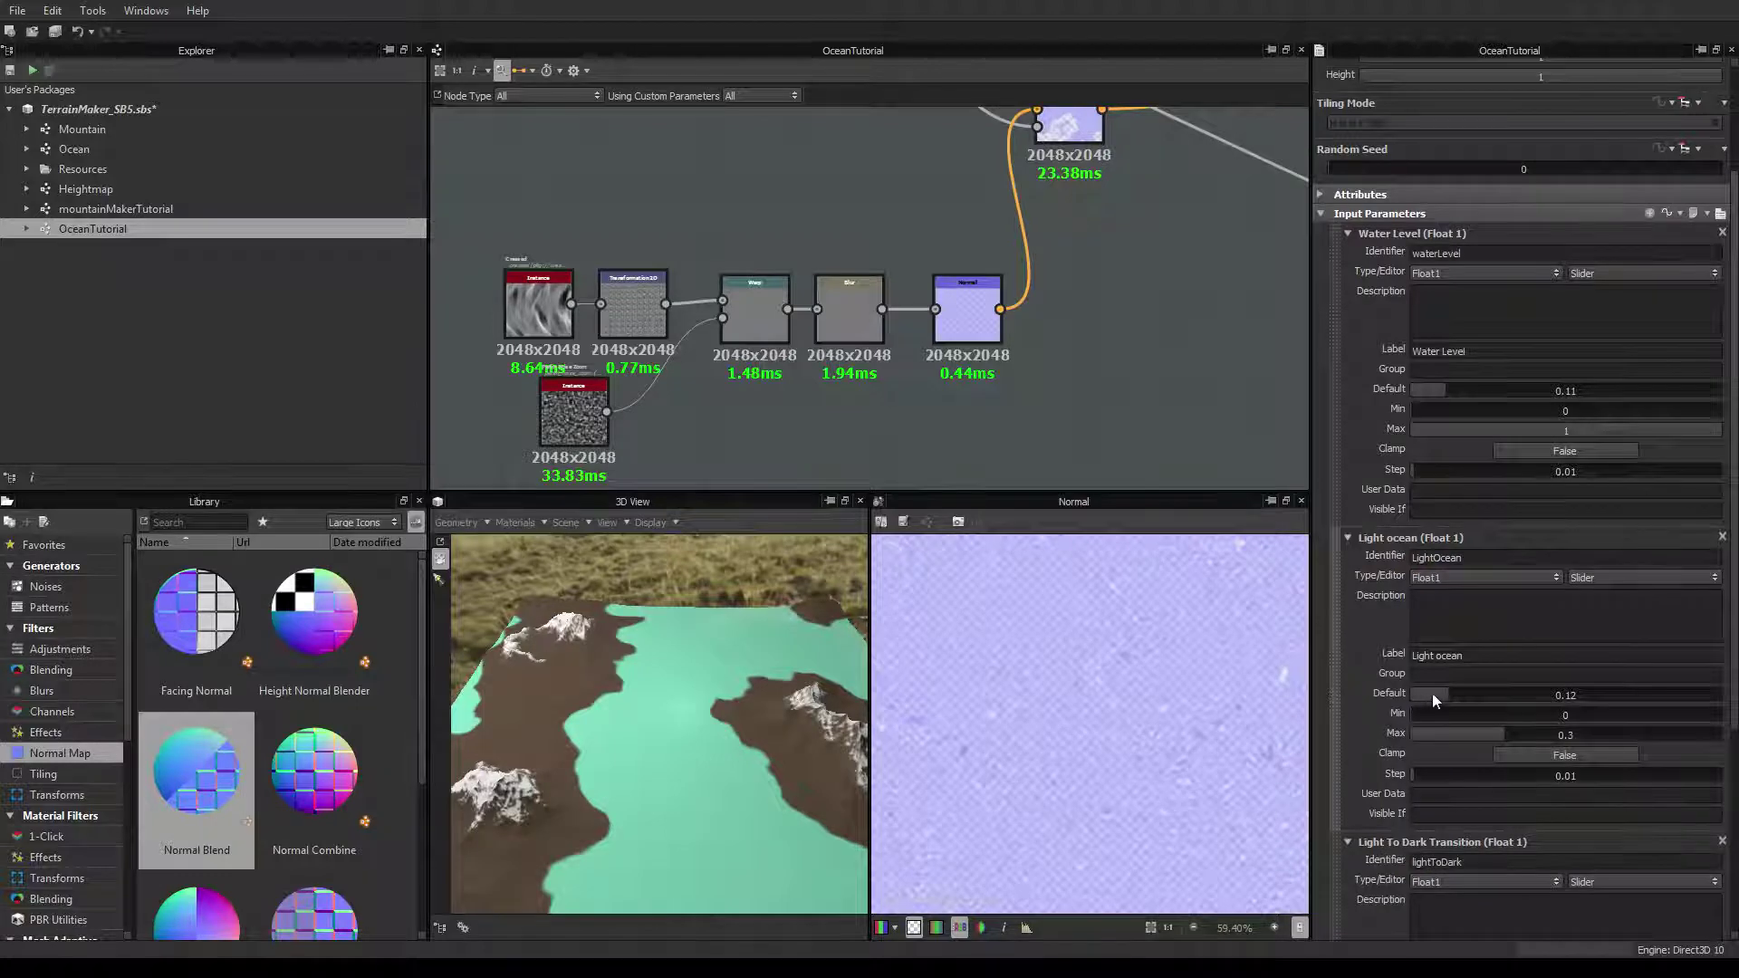
{"action": "mouse_move", "coordinate": [1417, 693]}
{"action": "left_mouse_down"}
{"action": "mouse_move", "coordinate": [1356, 692]}
{"action": "mouse_move", "coordinate": [1422, 697]}
{"action": "mouse_move", "coordinate": [1395, 698]}
{"action": "left_mouse_up"}
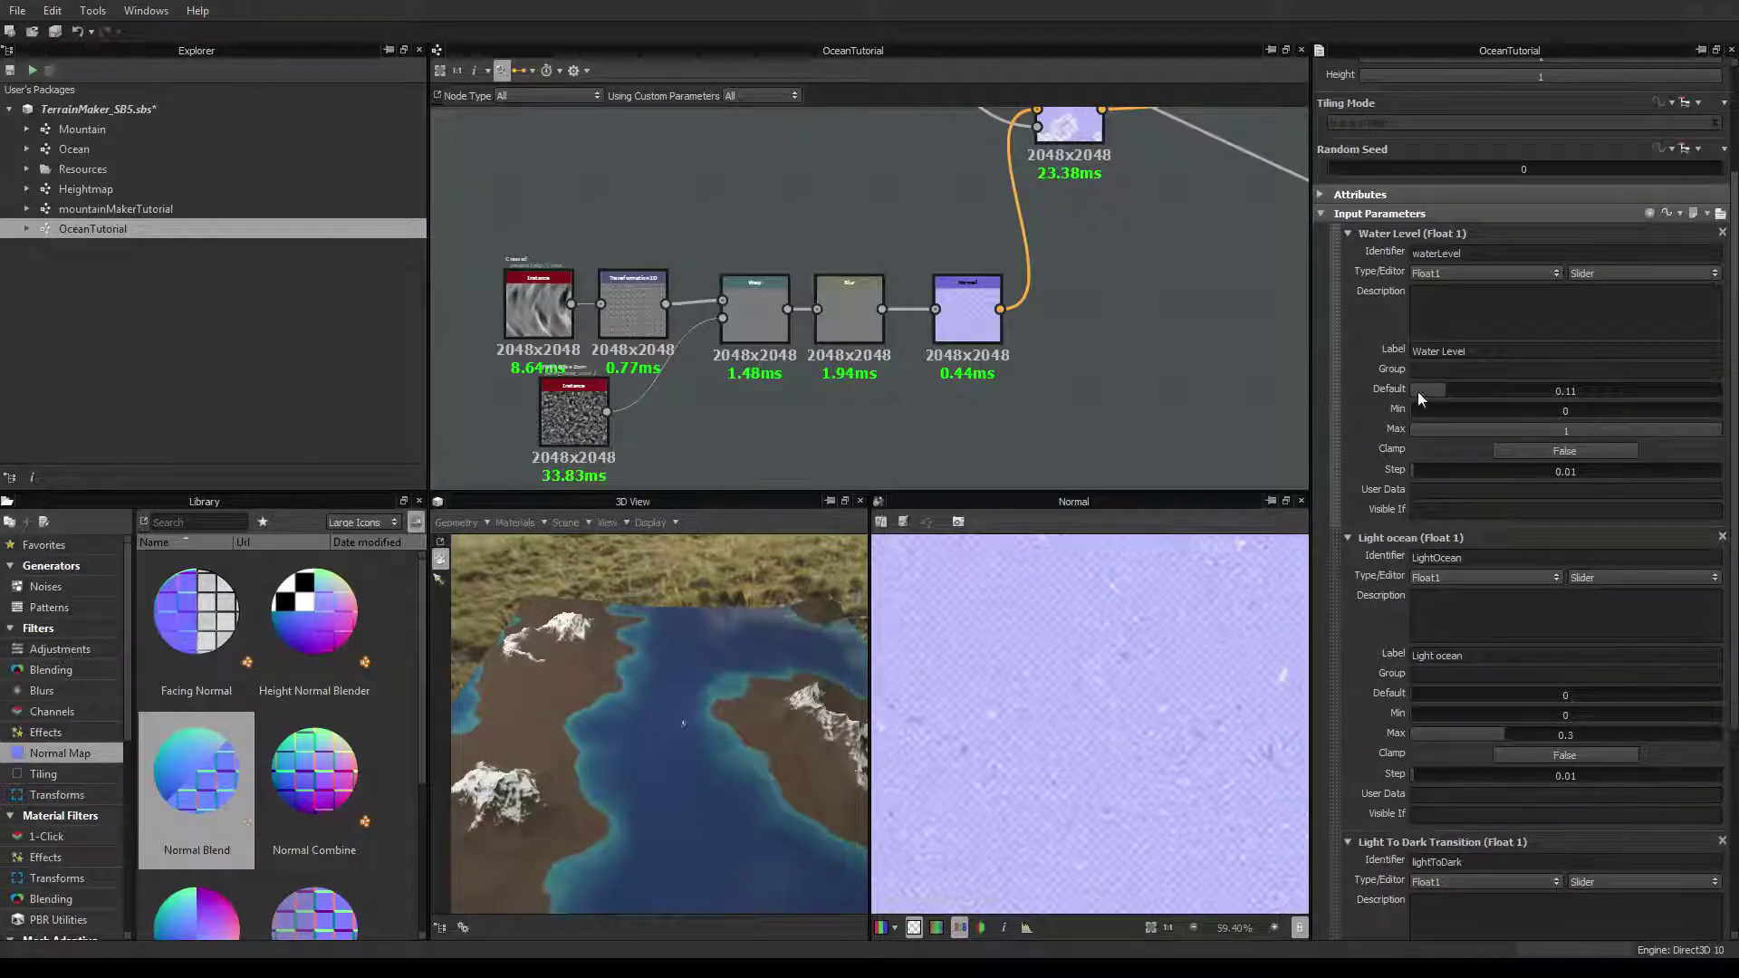
Lower the Water Level parameter's default to 0.01 and set its minimum to 0.01
{"action": "left_click_drag", "start_coordinate": [1440, 391], "coordinate": [1413, 394]}
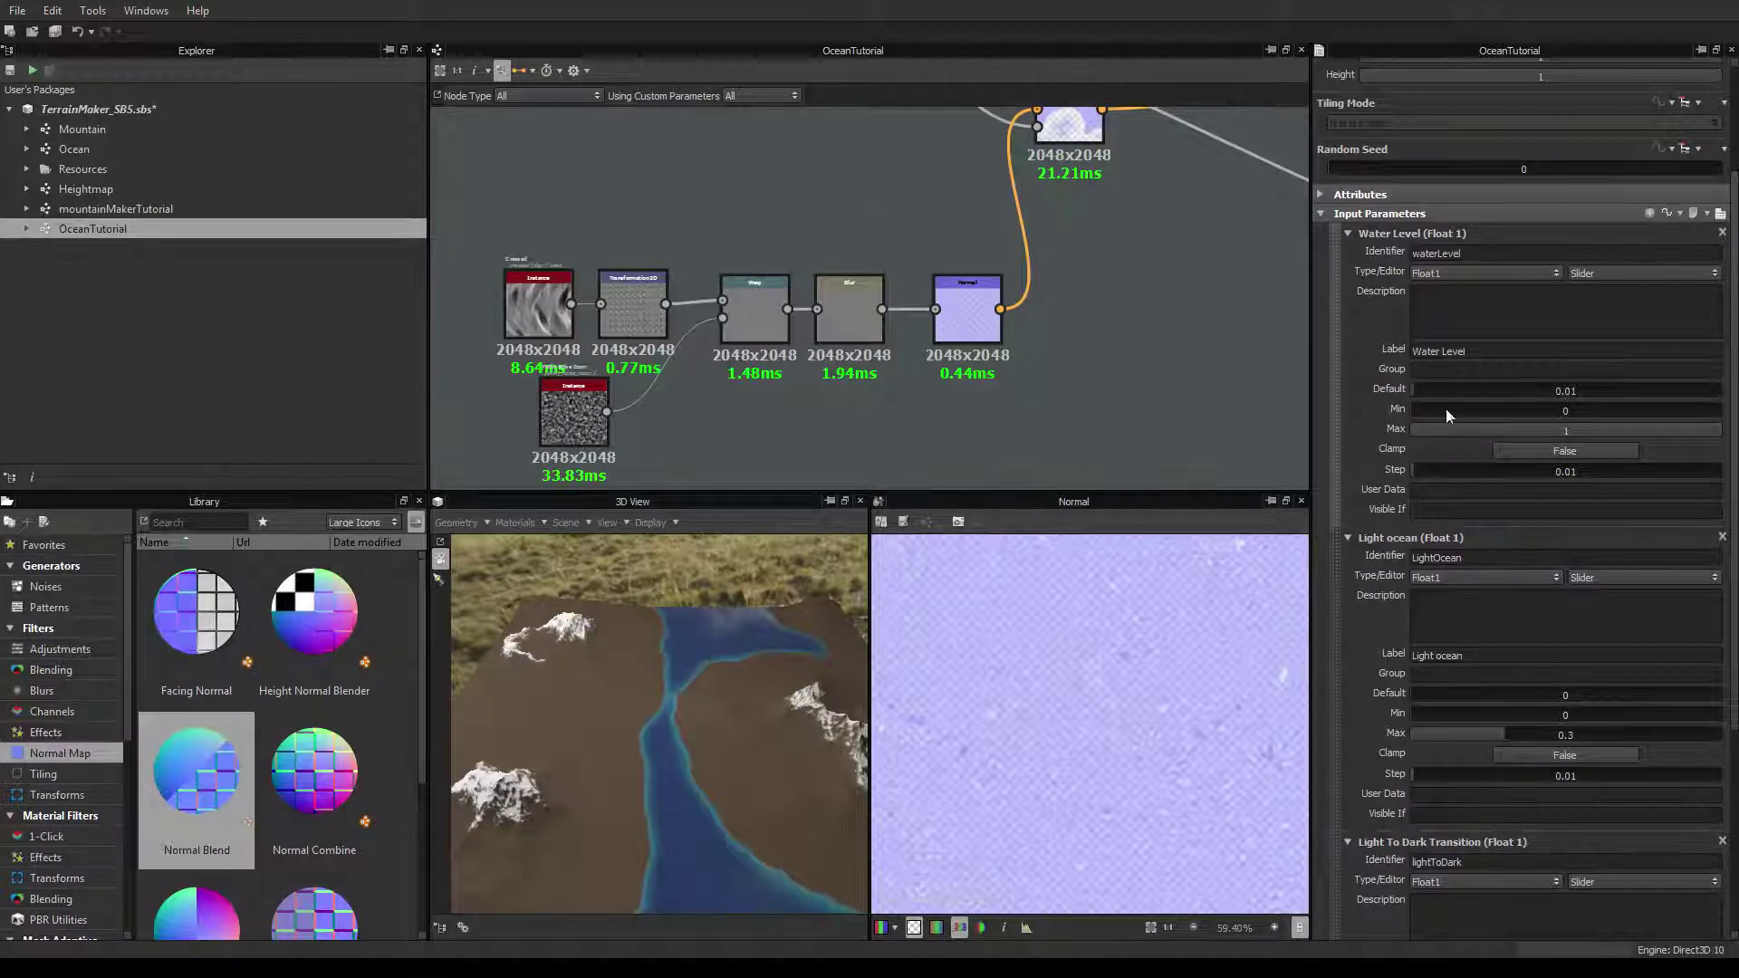
{"action": "double_click", "coordinate": [1421, 409]}
{"action": "type", "text": "0.01"}
{"action": "key", "text": "Return"}
Test the Water Level default at 1, 0.76 and 0.5 while inspecting the islands in 3D
{"action": "left_click_drag", "start_coordinate": [1417, 388], "coordinate": [1735, 407]}
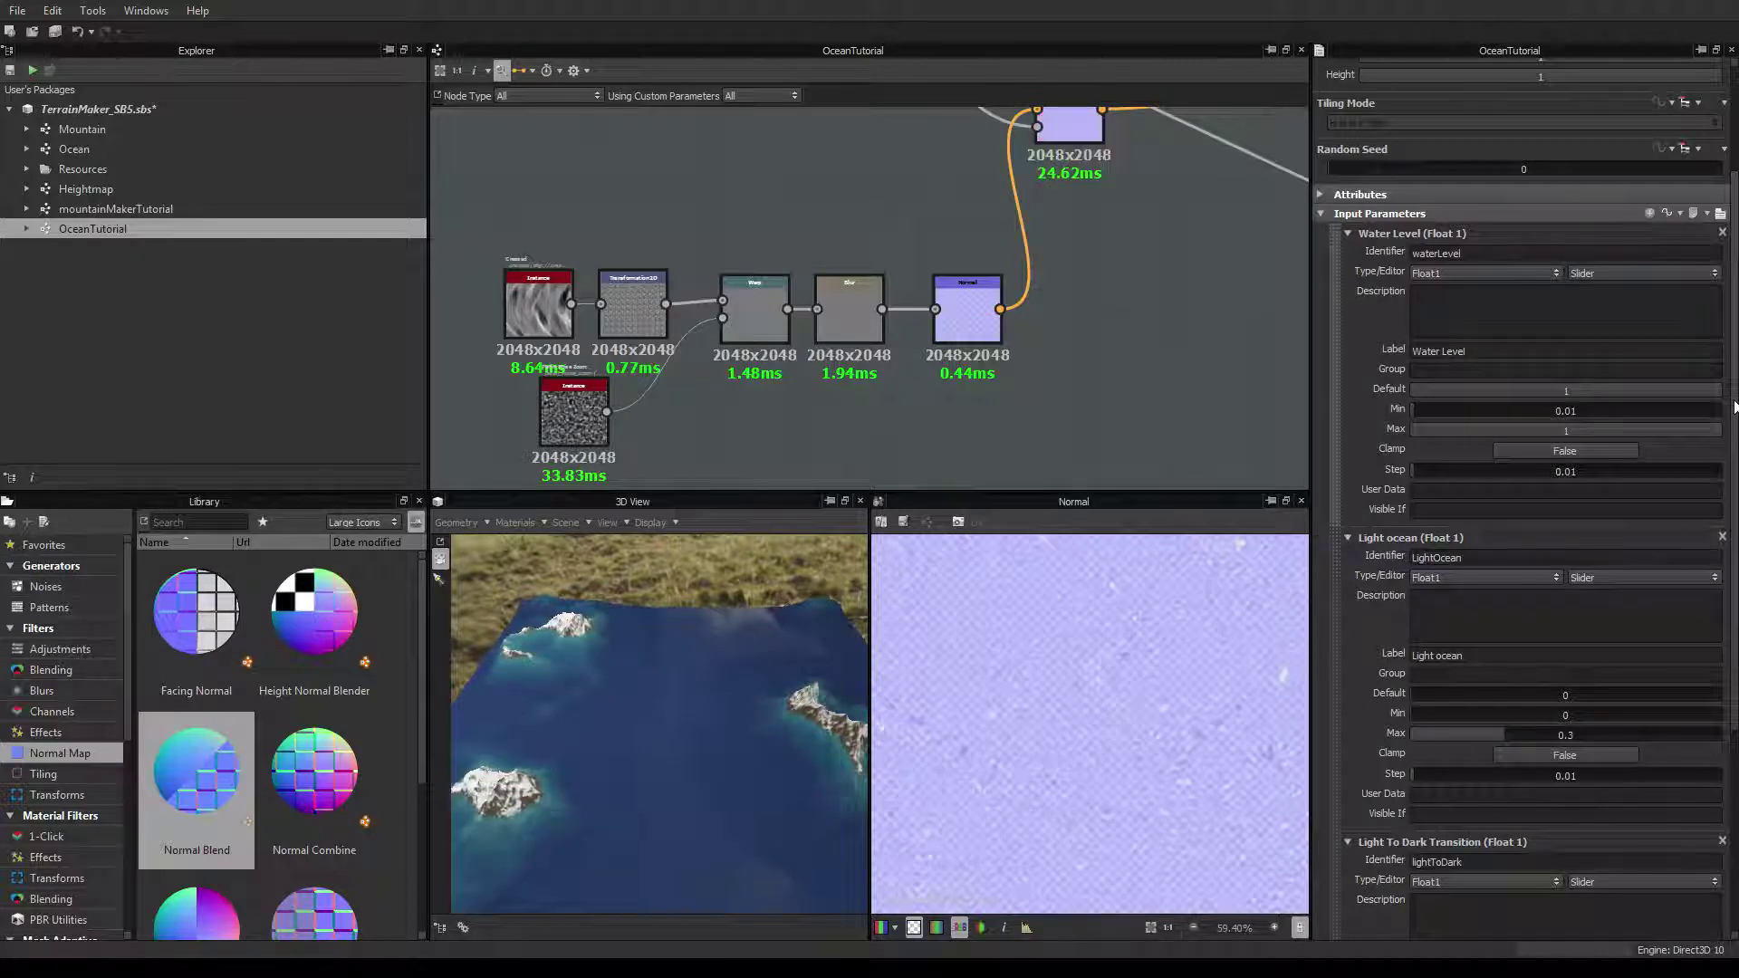
{"action": "left_click_drag", "start_coordinate": [1735, 407], "coordinate": [1649, 404]}
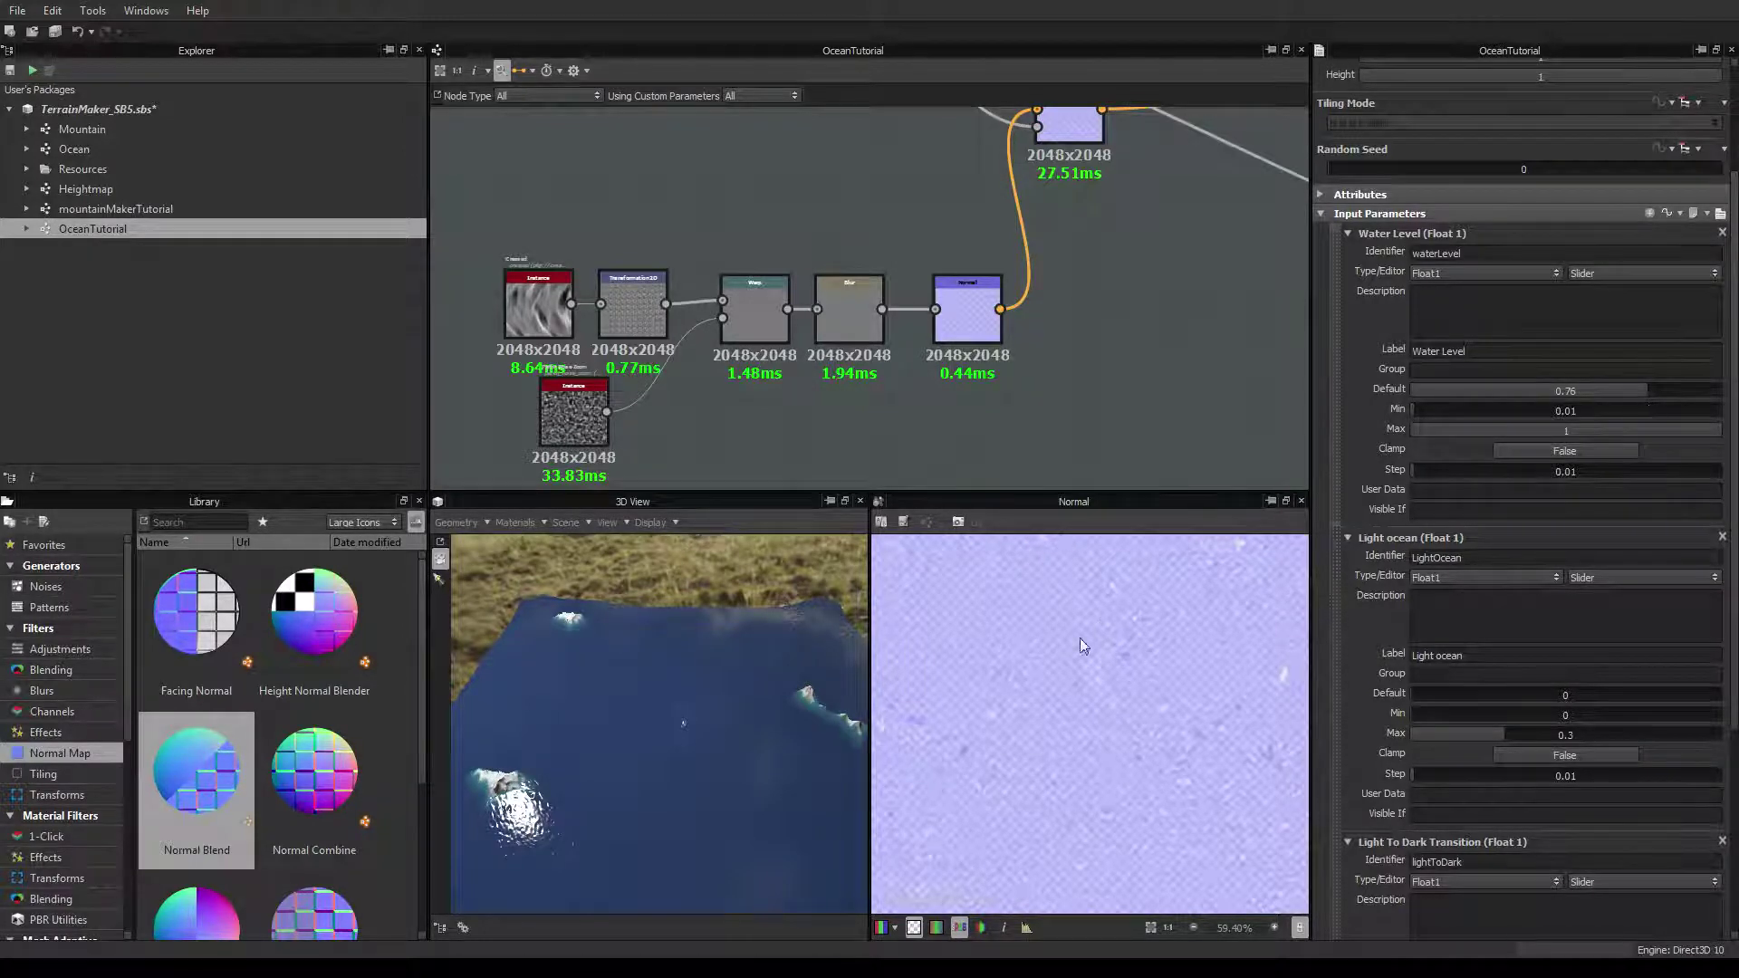
{"action": "left_click_drag", "start_coordinate": [779, 692], "coordinate": [688, 752]}
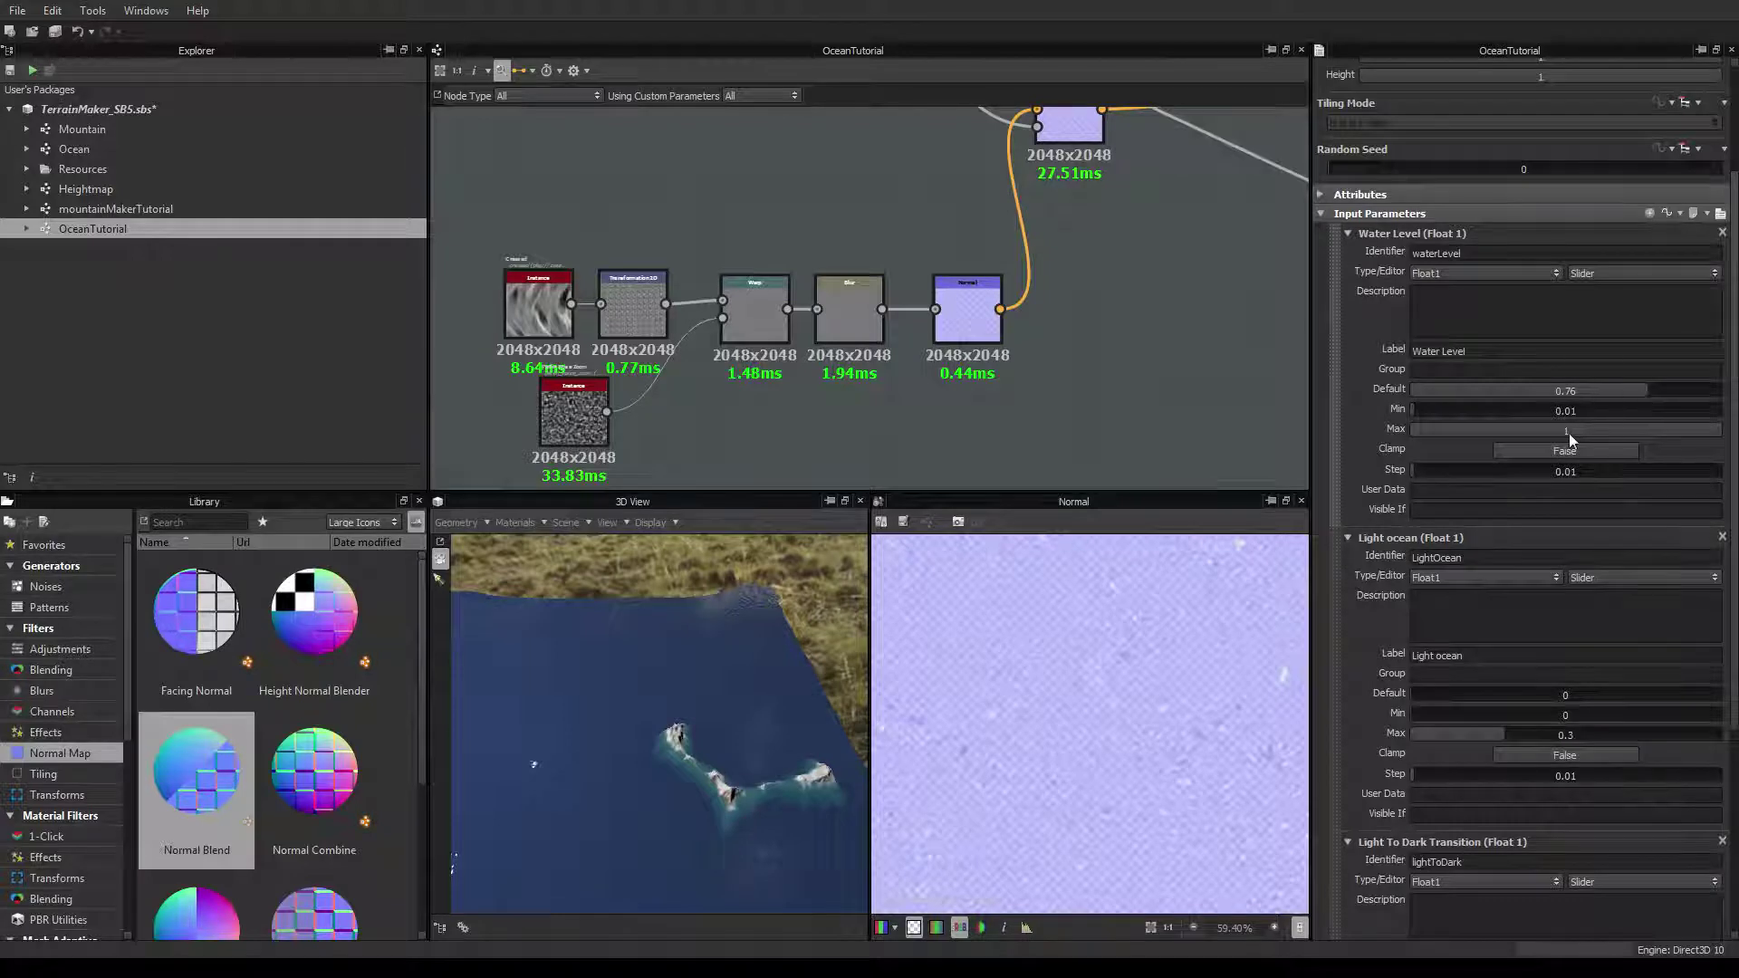
{"action": "left_click_drag", "start_coordinate": [1644, 394], "coordinate": [1567, 395]}
{"action": "double_click", "coordinate": [1569, 396]}
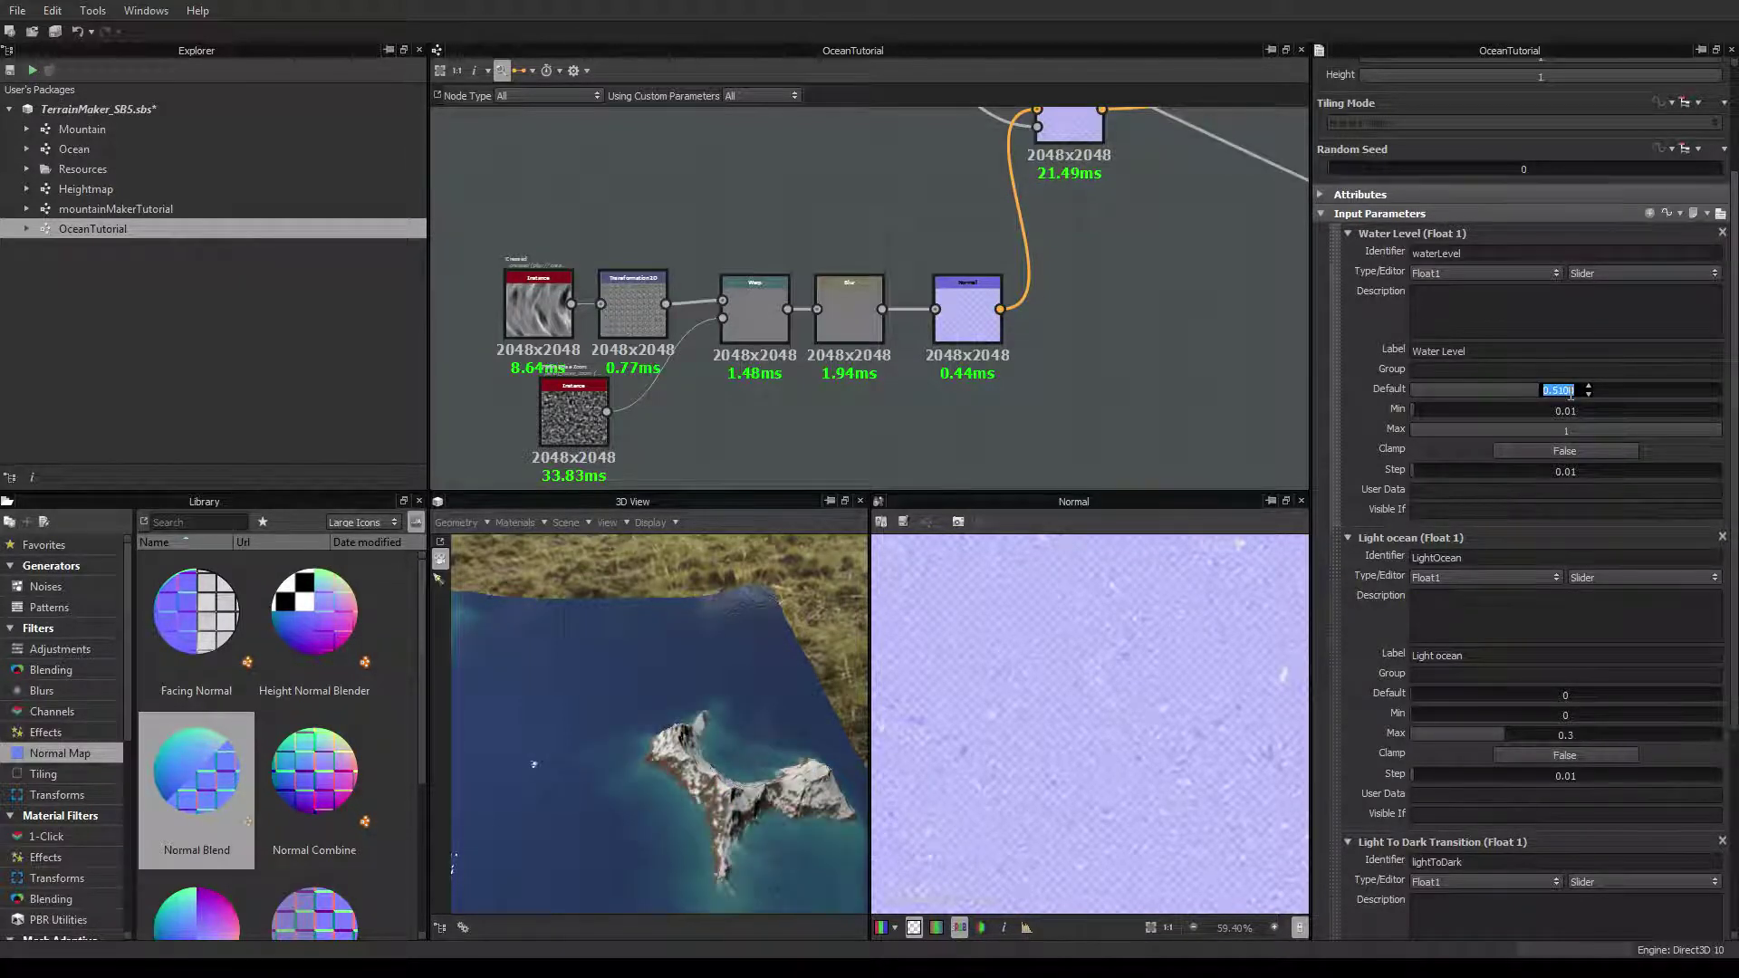
{"action": "type", "text": "0.5"}
{"action": "key", "text": "Return"}
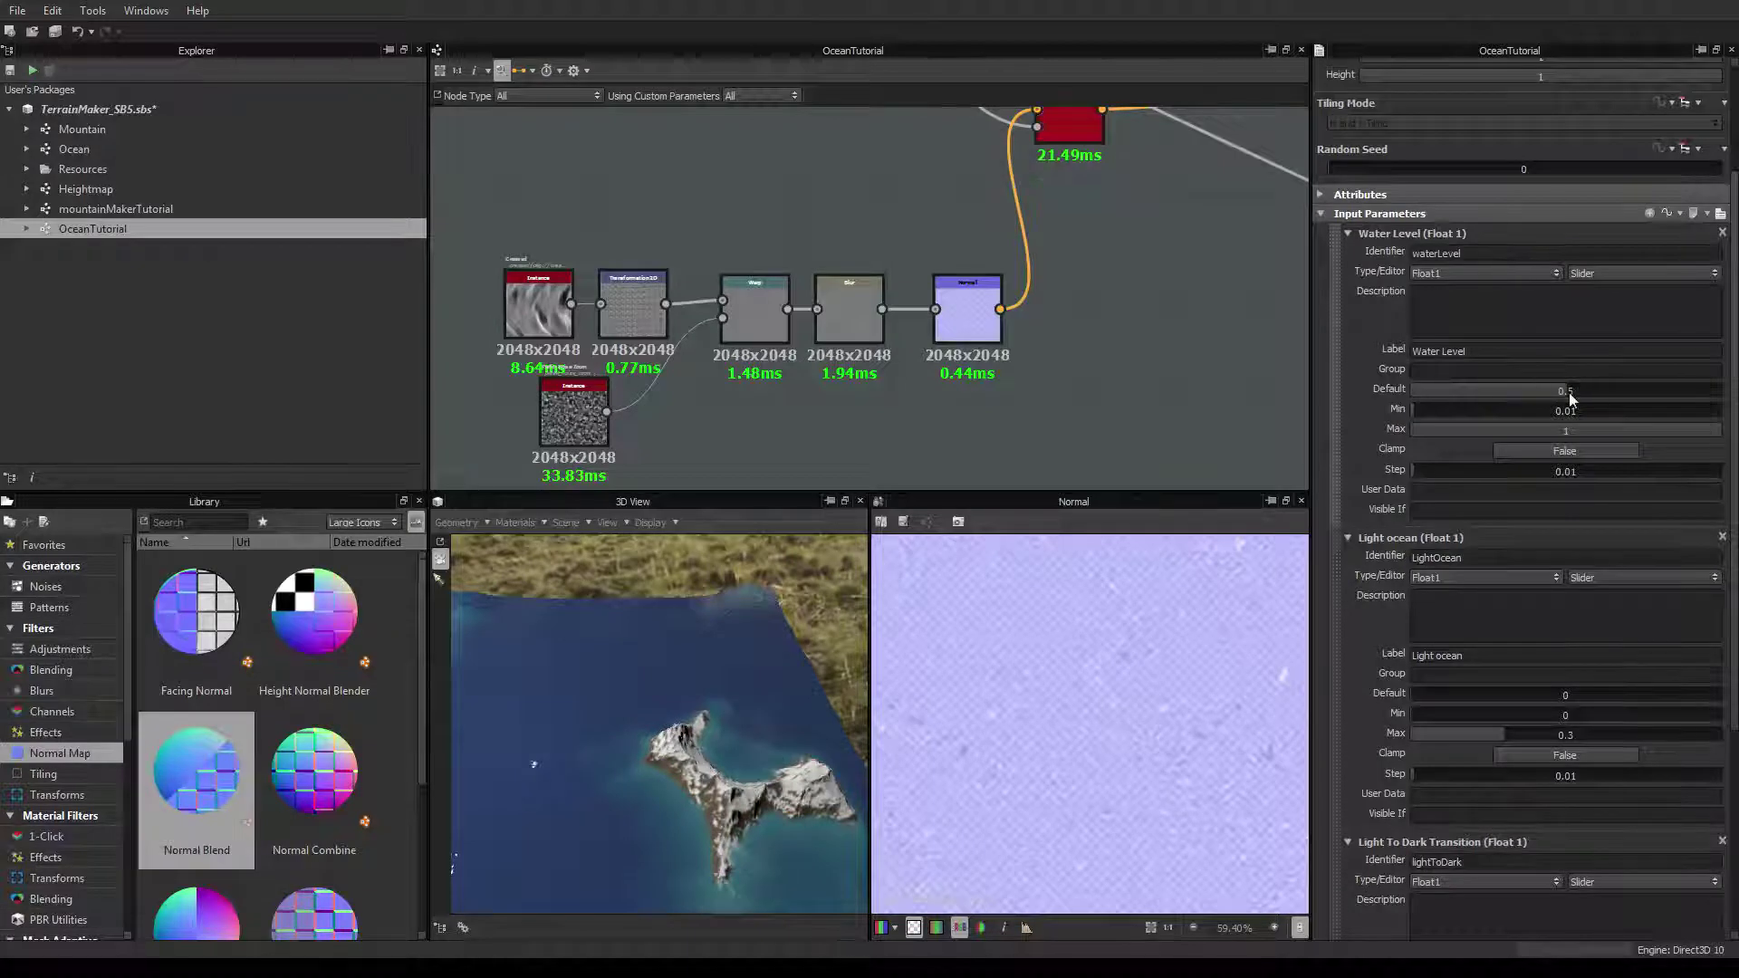
Set the Water Level default to 0.2, check the coastline in 3D and collapse the parameter
{"action": "double_click", "coordinate": [1566, 395]}
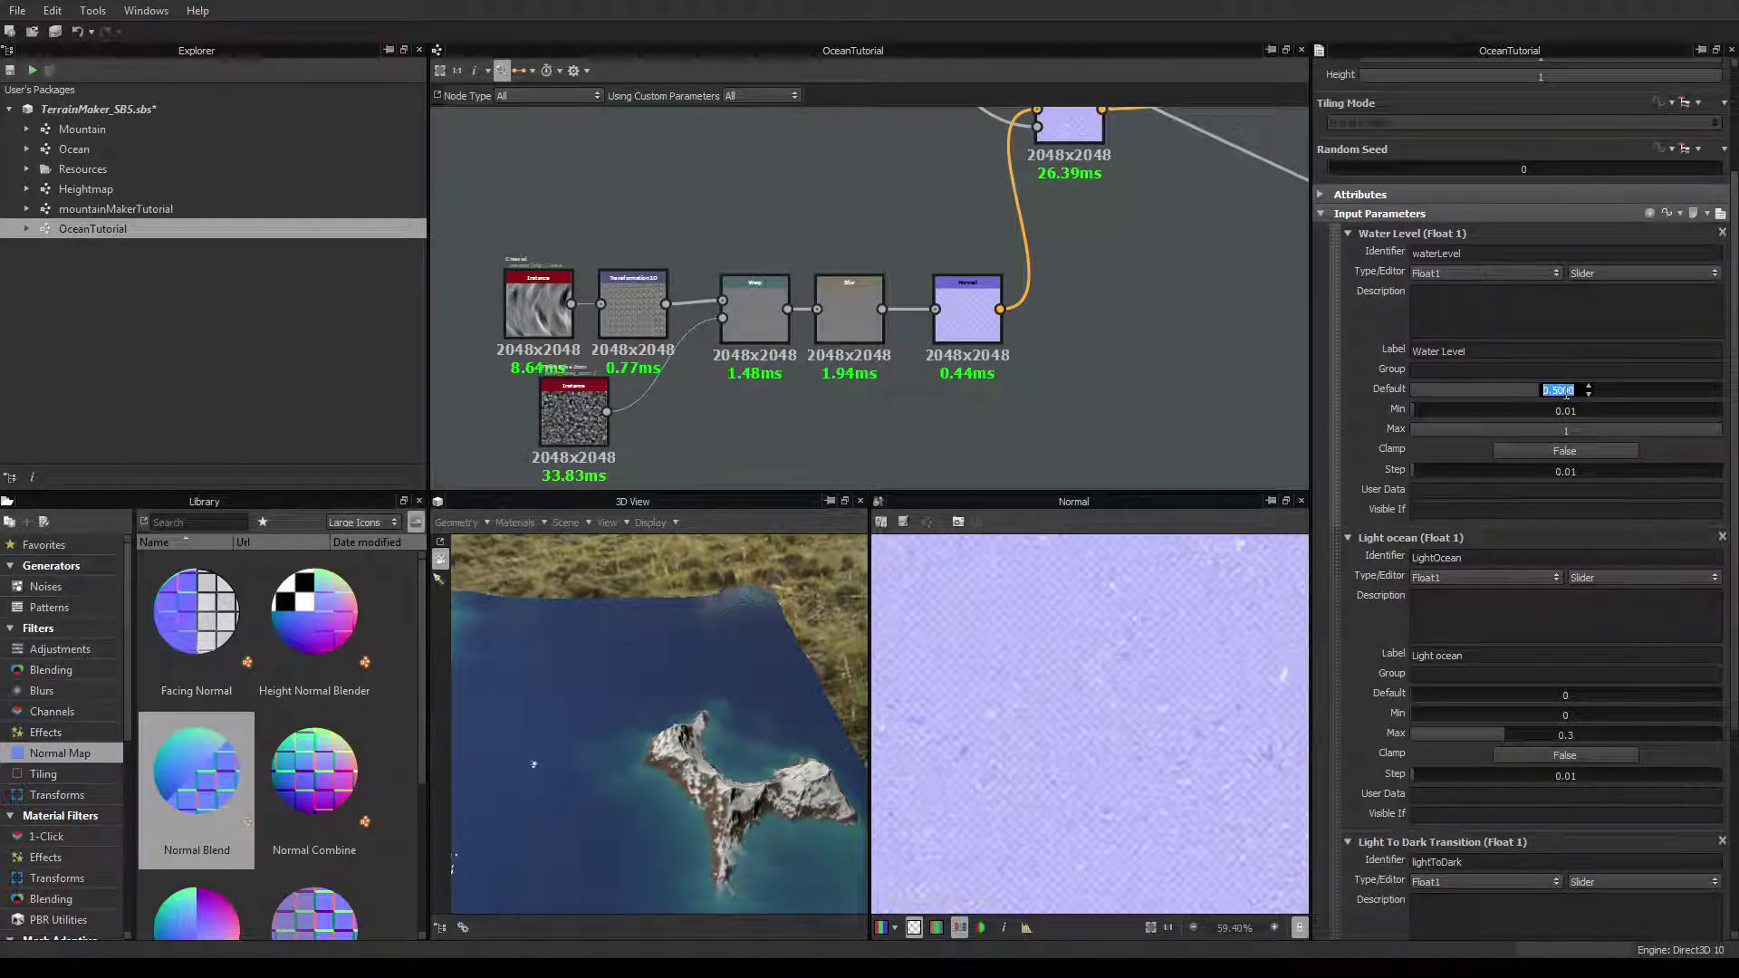
{"action": "type", "text": "0.2"}
{"action": "key", "text": "Return"}
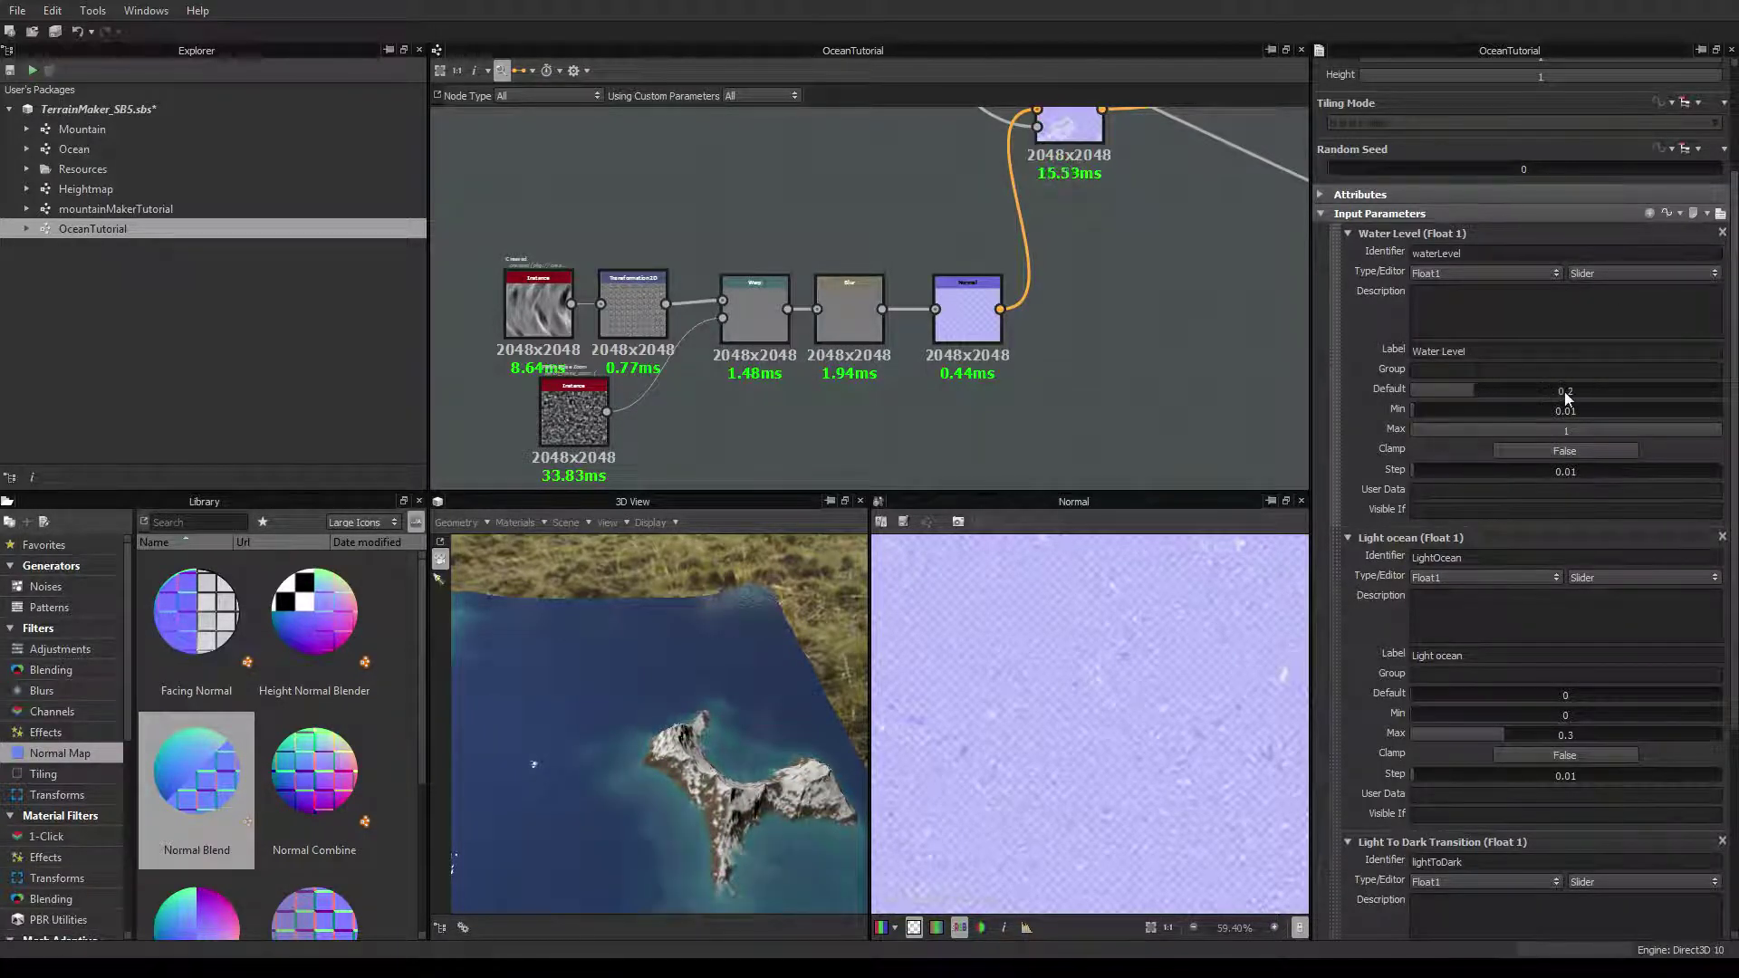
{"action": "left_click_drag", "start_coordinate": [556, 702], "coordinate": [636, 638]}
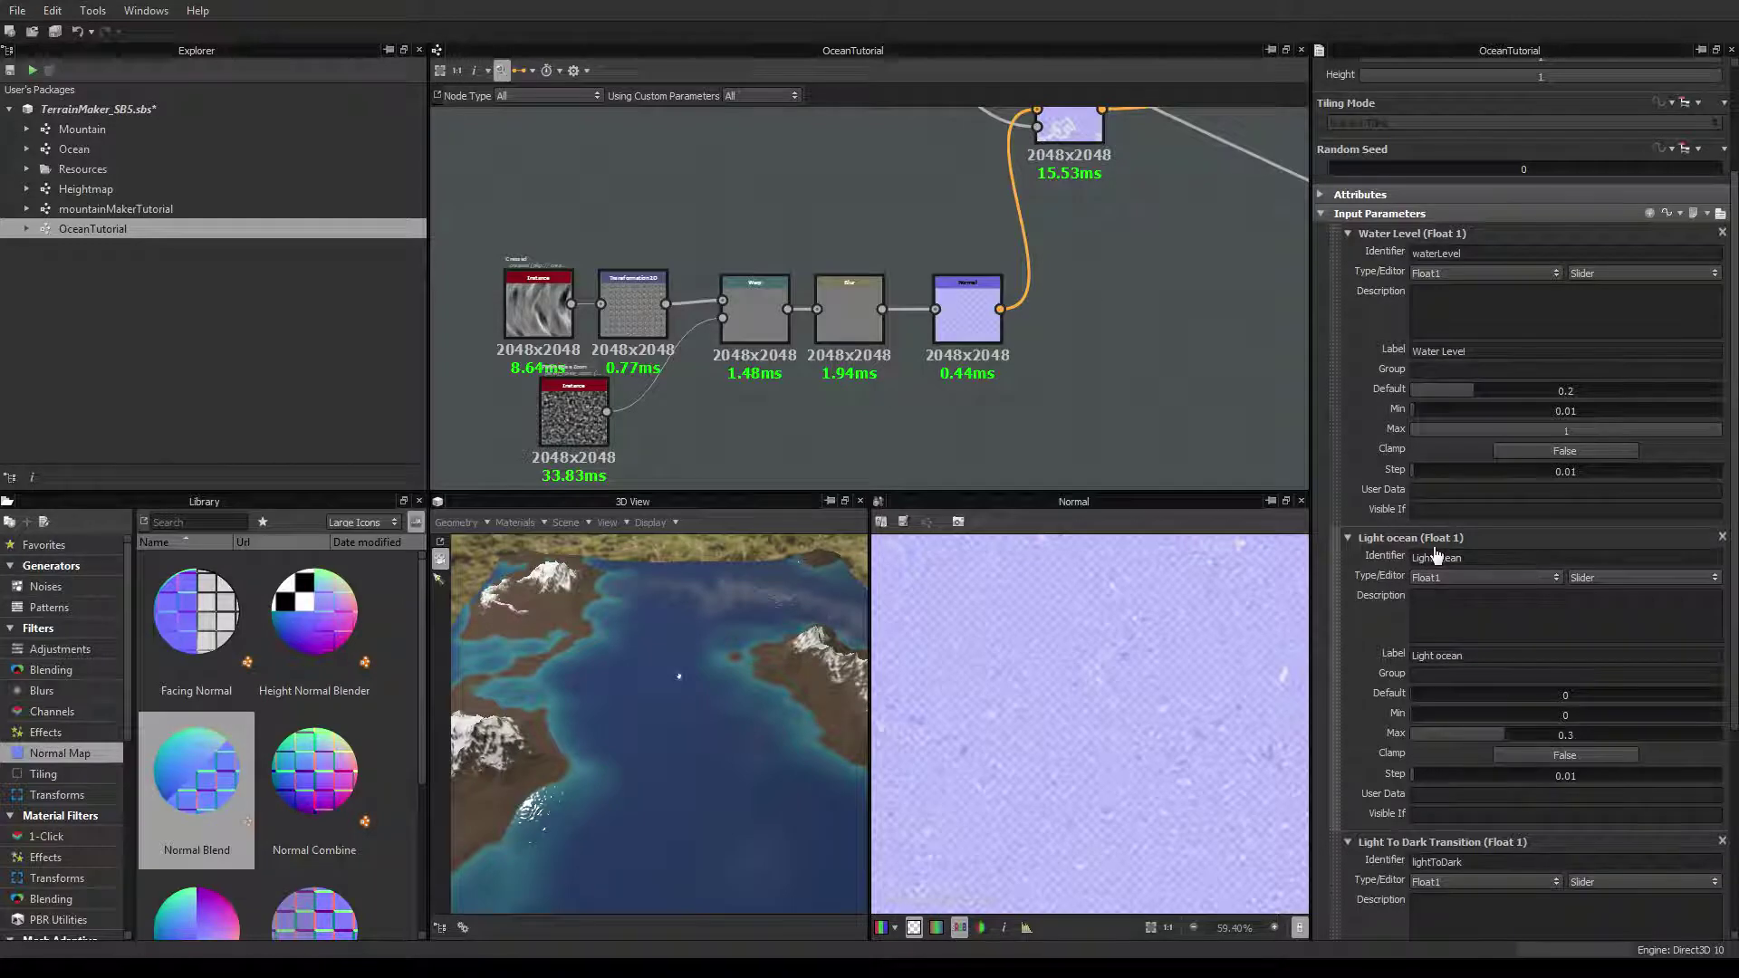
{"action": "left_click", "coordinate": [1347, 233]}
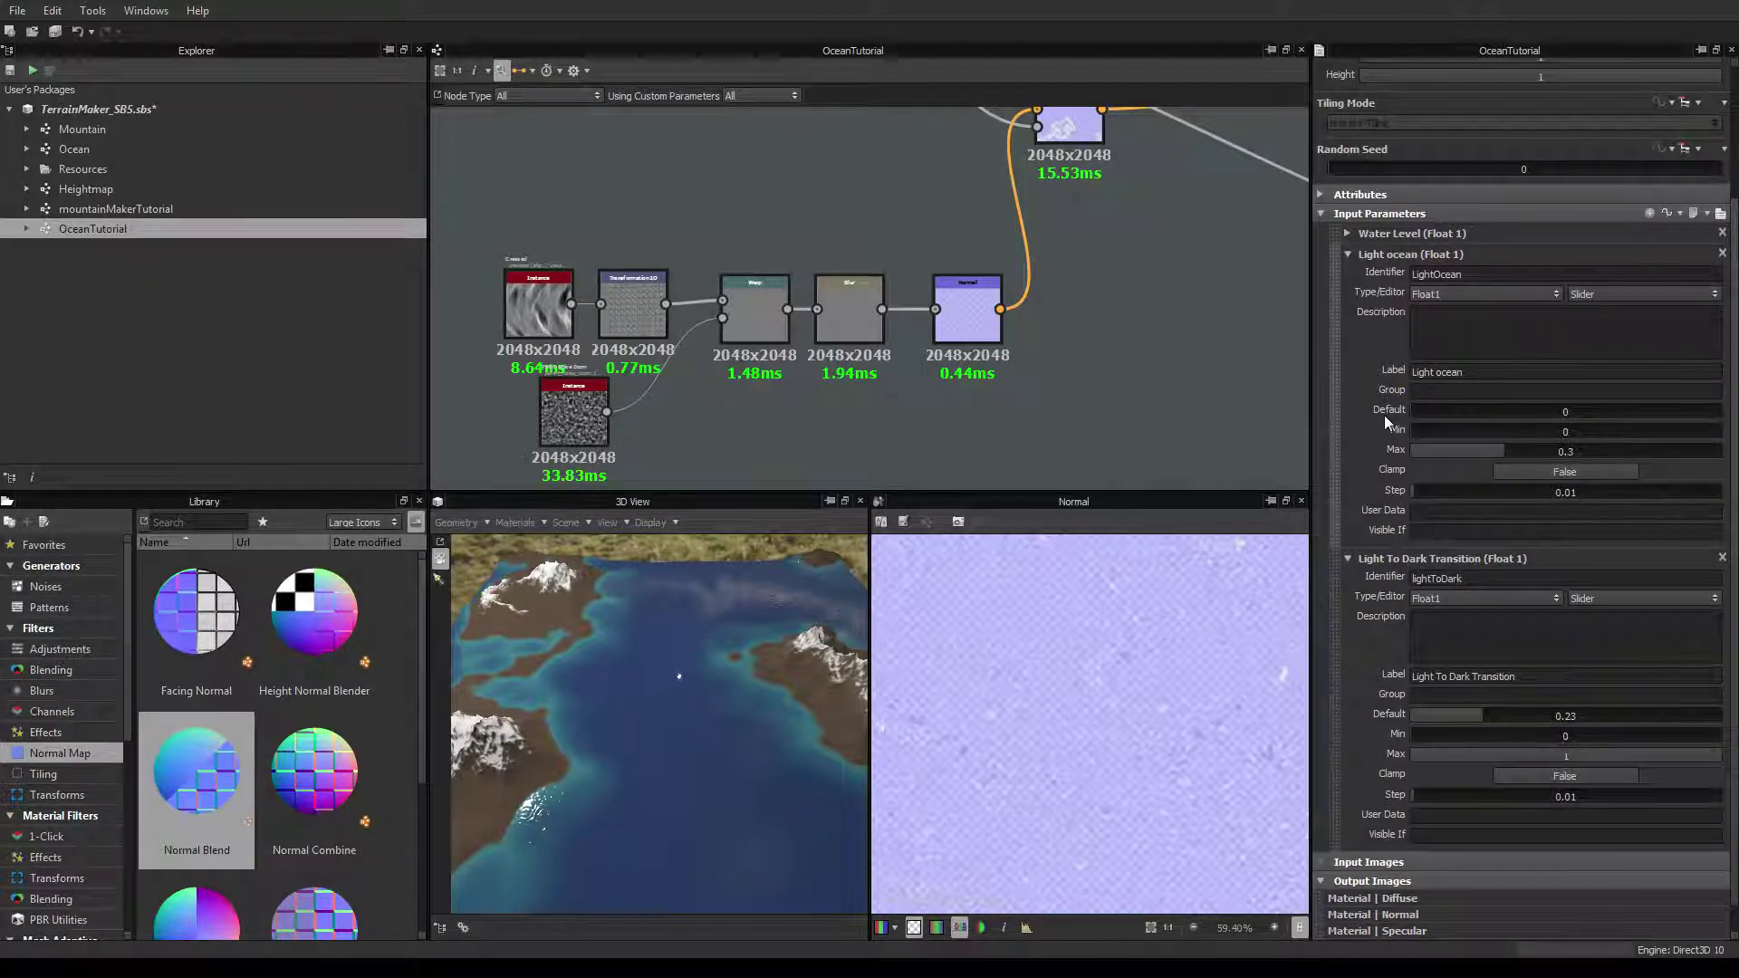
Test the Light ocean default at 1 and 0.28, then set both its default and maximum to 0.2
{"action": "double_click", "coordinate": [1422, 412]}
{"action": "type", "text": "1"}
{"action": "key", "text": "Return"}
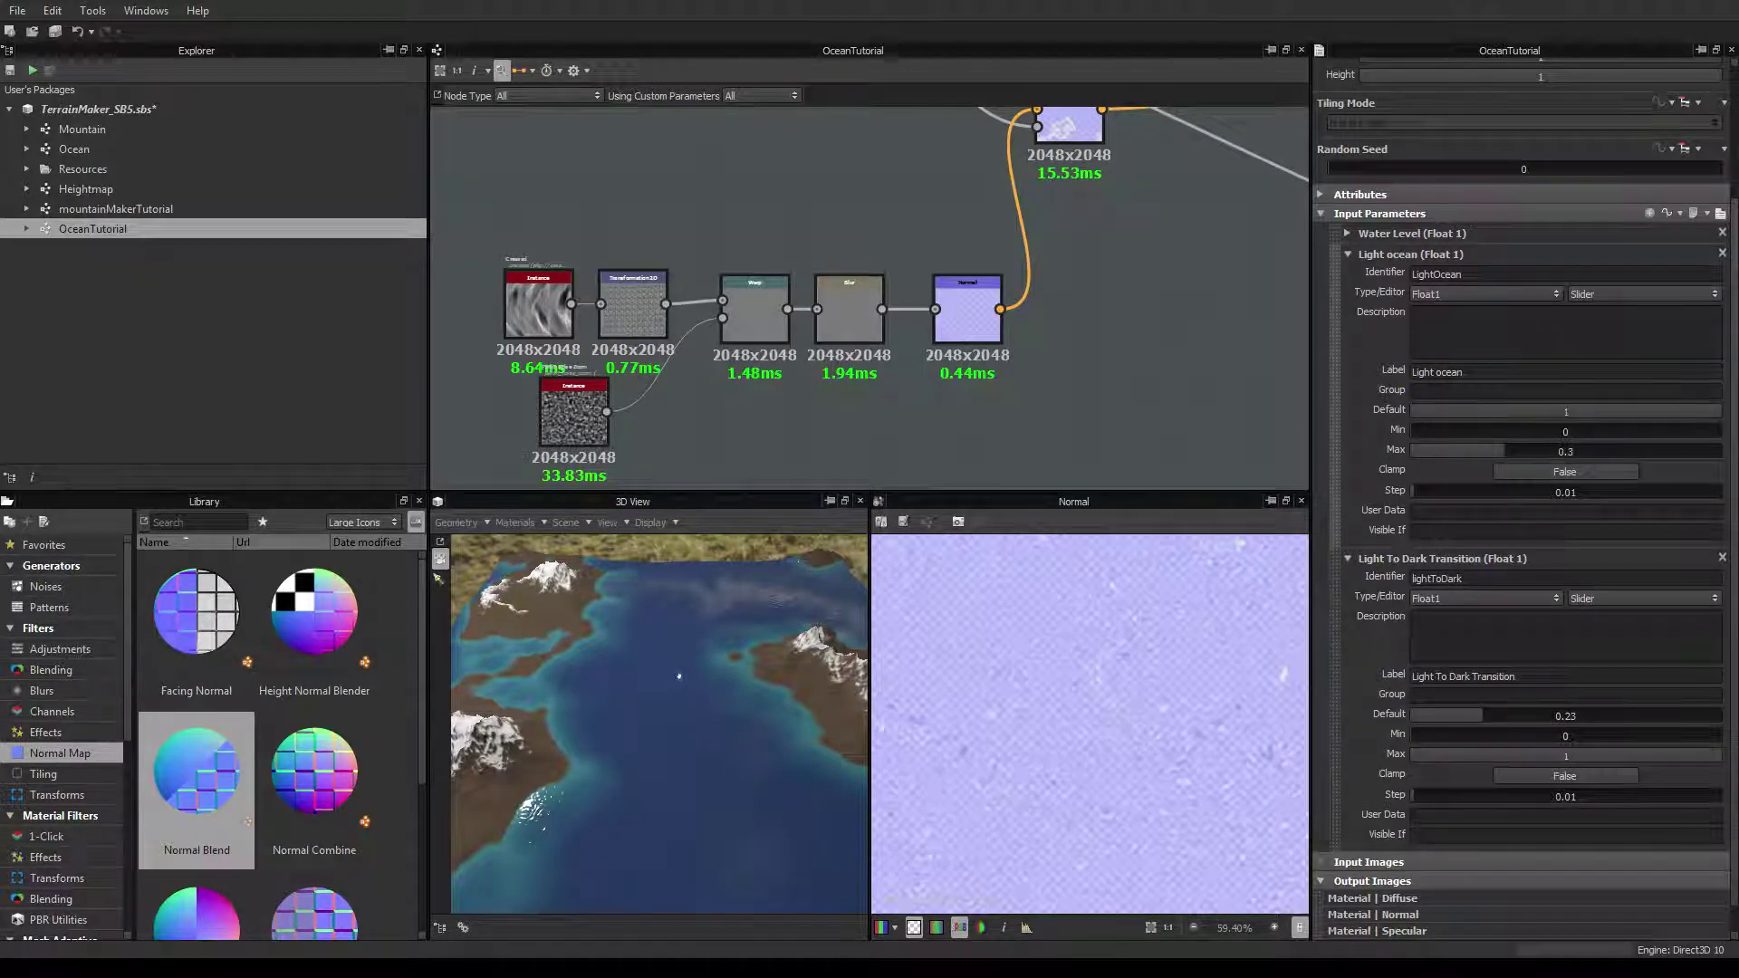
{"action": "left_click_drag", "start_coordinate": [1728, 407], "coordinate": [1518, 411]}
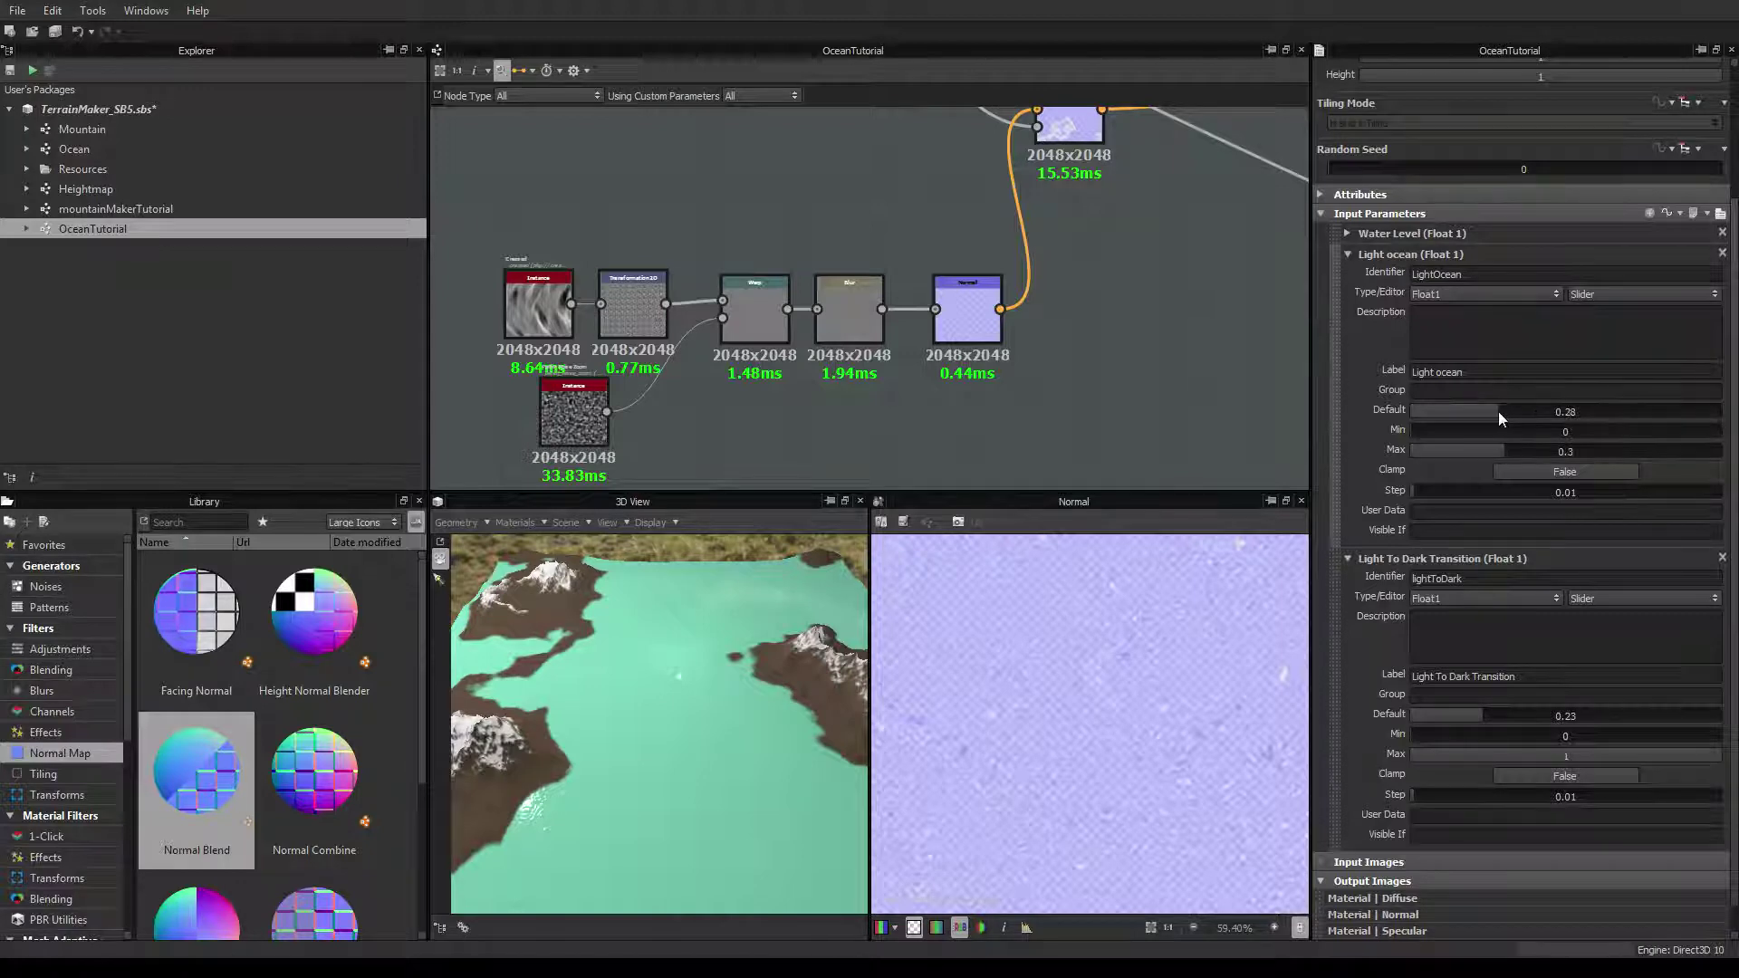
{"action": "left_click_drag", "start_coordinate": [1498, 412], "coordinate": [1475, 413]}
{"action": "left_click_drag", "start_coordinate": [1493, 412], "coordinate": [1471, 416]}
{"action": "double_click", "coordinate": [1567, 450]}
{"action": "type", "text": "0.2"}
{"action": "key", "text": "Return"}
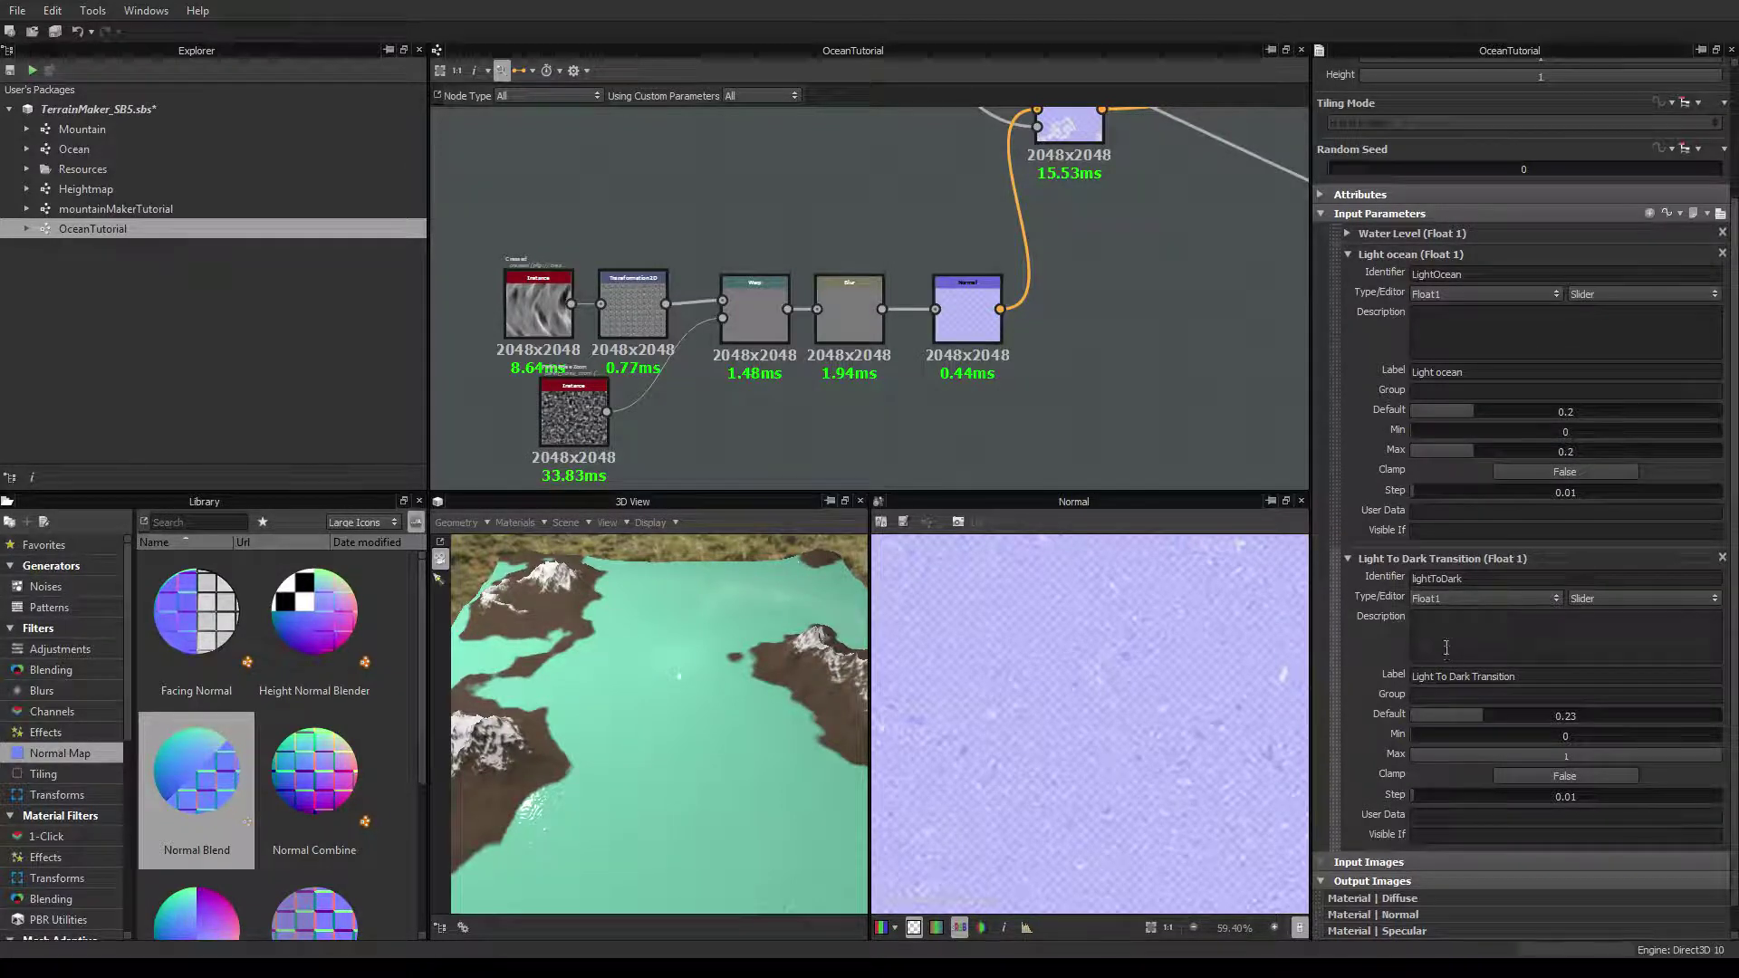
Reduce the Light ocean default to 0.1
{"action": "left_click", "coordinate": [1449, 411]}
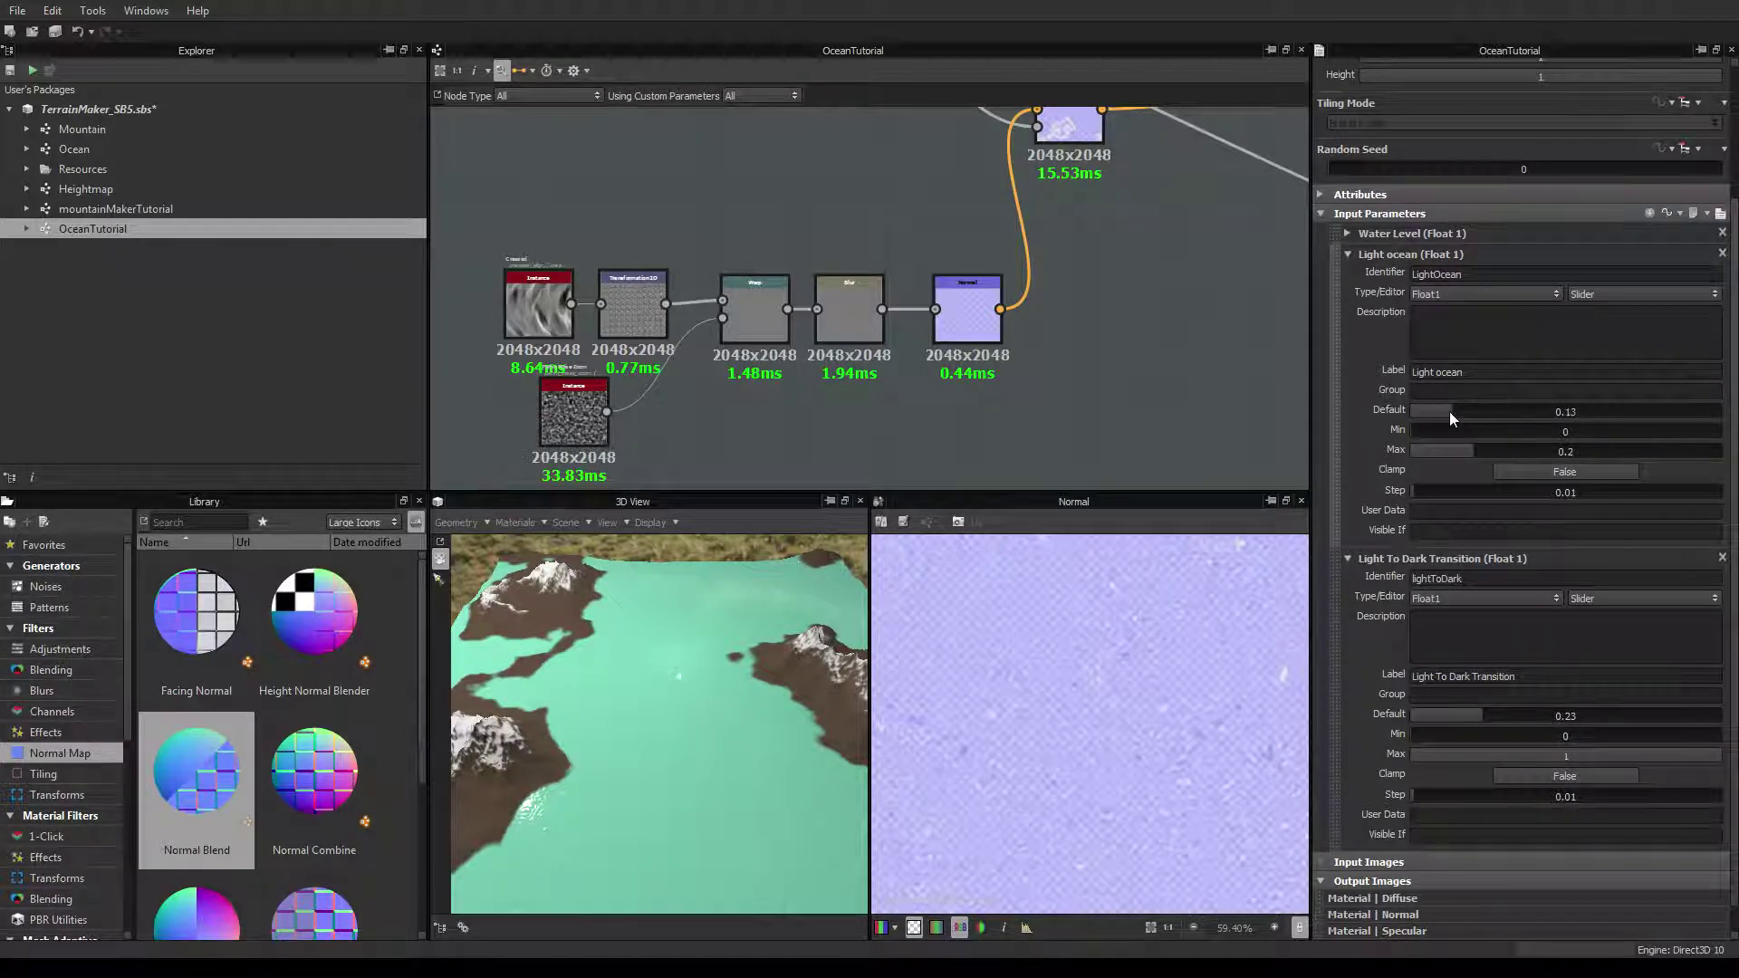
{"action": "double_click", "coordinate": [1572, 413]}
{"action": "type", "text": "0.1"}
{"action": "key", "text": "Return"}
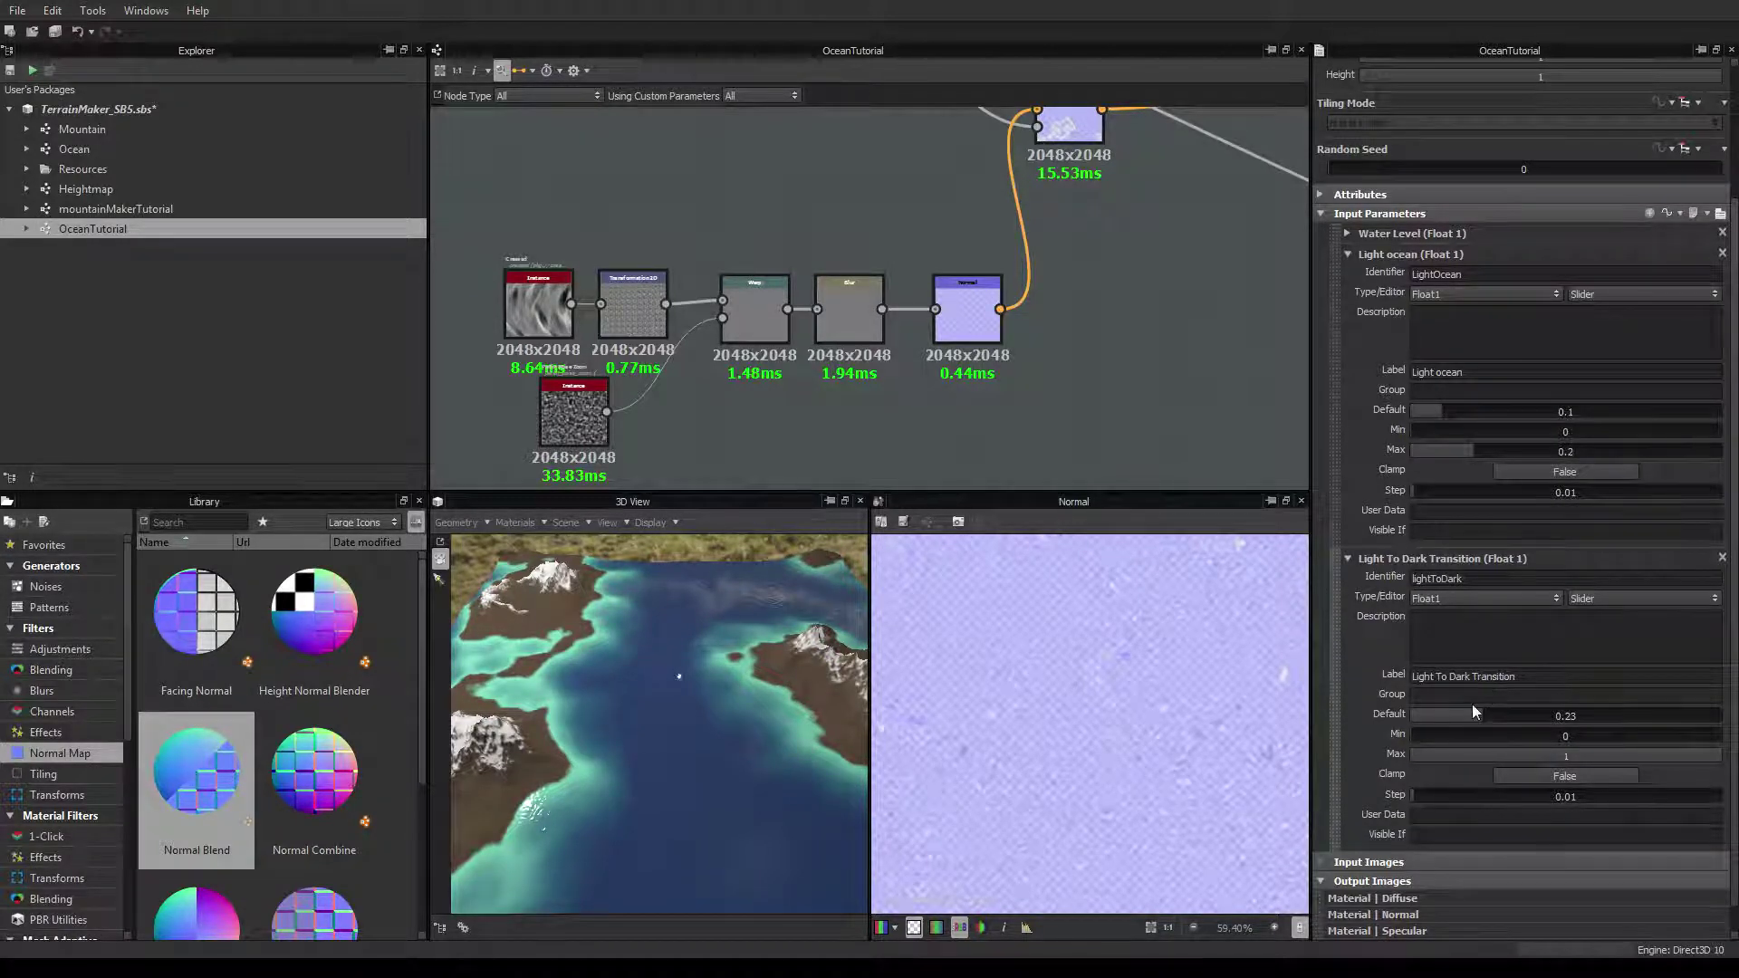
Raise the Light To Dark Transition default to 1, inspect the coastline up close in 3D, and lower the default to 0.85
{"action": "scroll", "coordinate": [1471, 704], "scroll_direction": "down", "scroll_amount": 1}
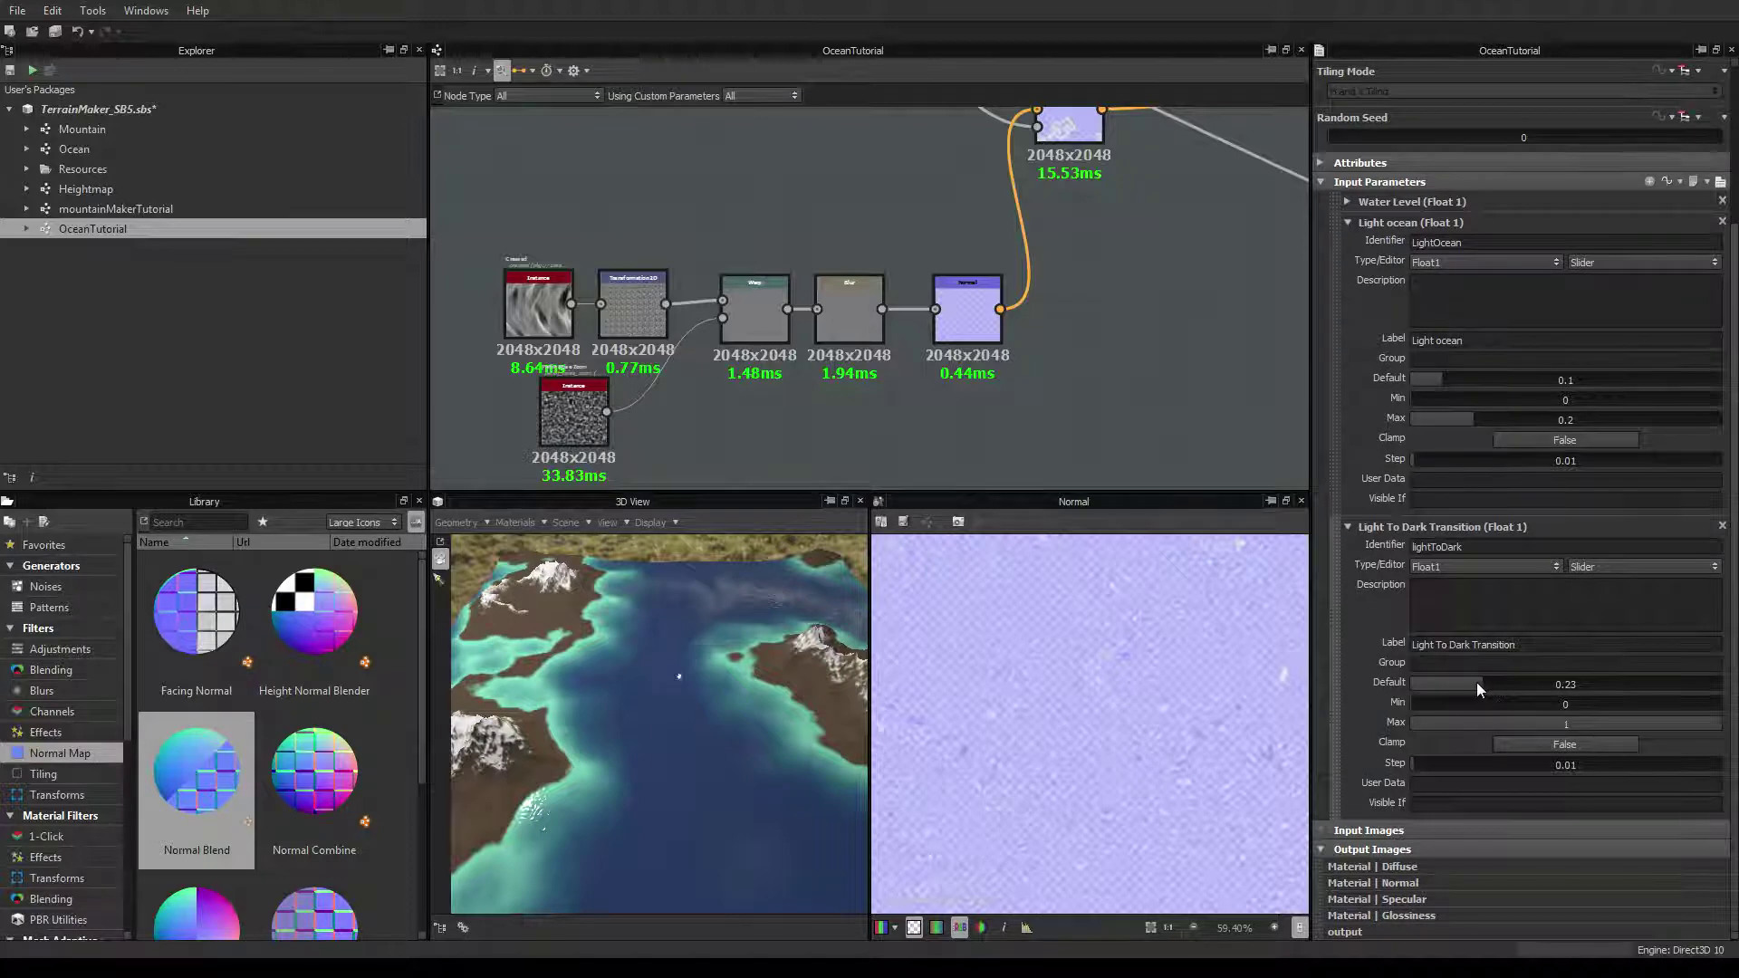
{"action": "left_click_drag", "start_coordinate": [1481, 682], "coordinate": [1722, 685]}
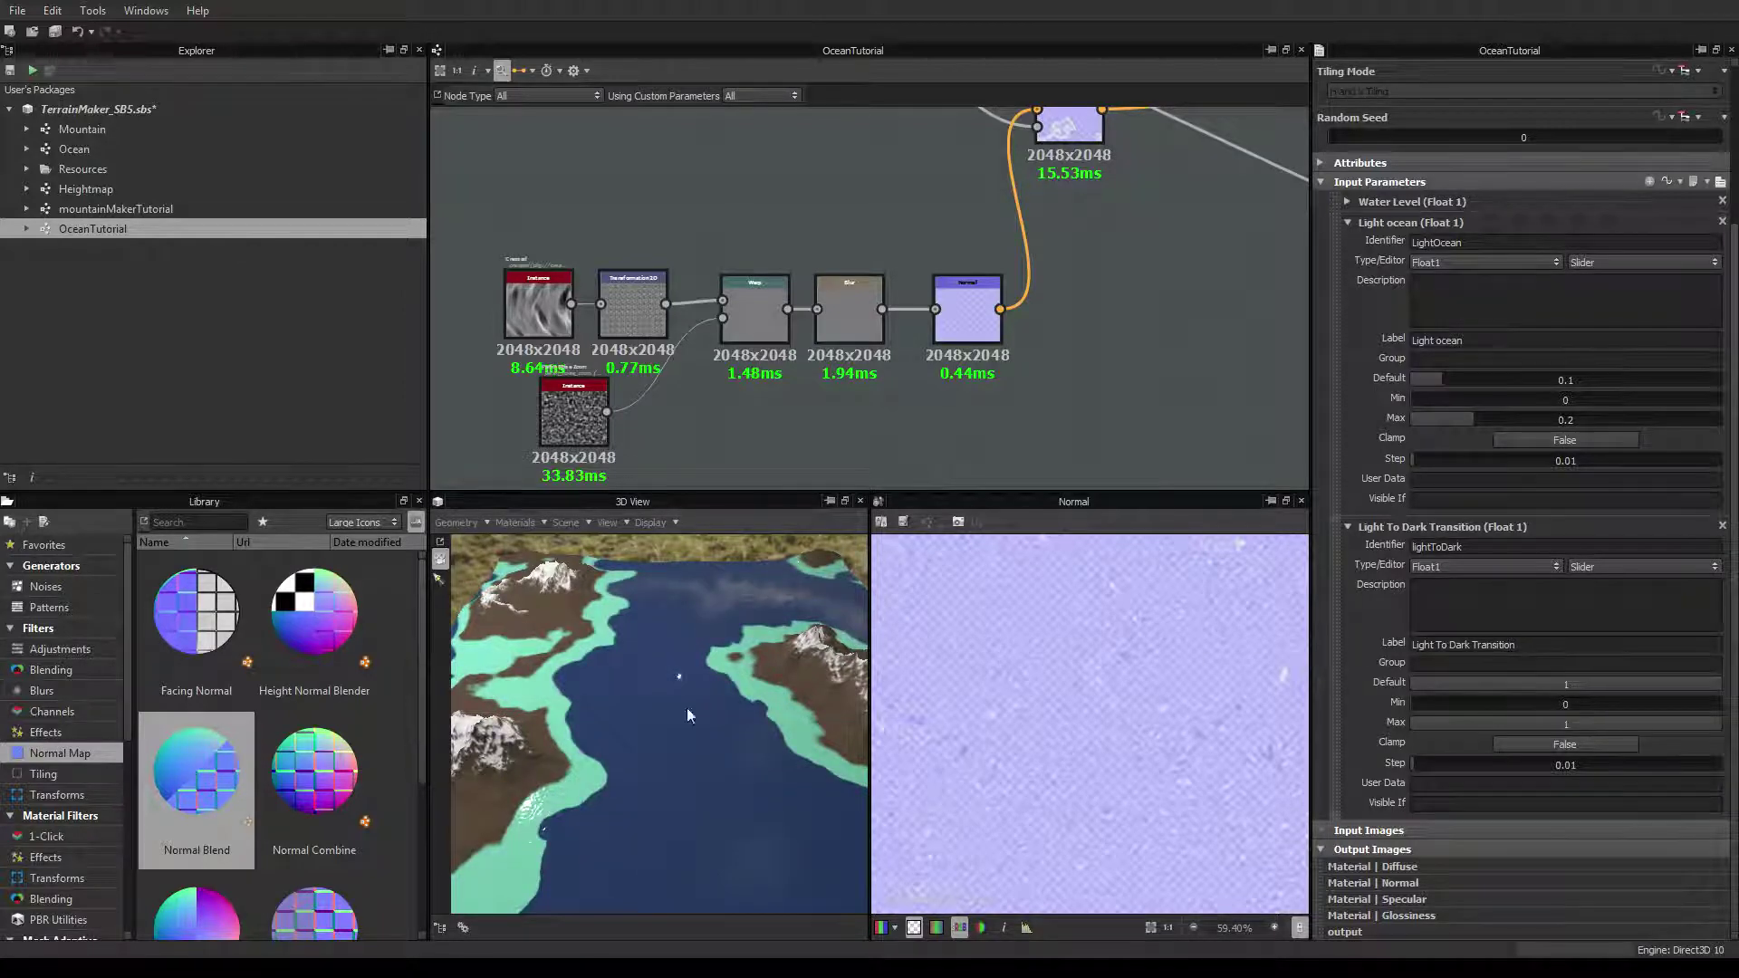
{"action": "left_click_drag", "start_coordinate": [687, 709], "coordinate": [843, 647]}
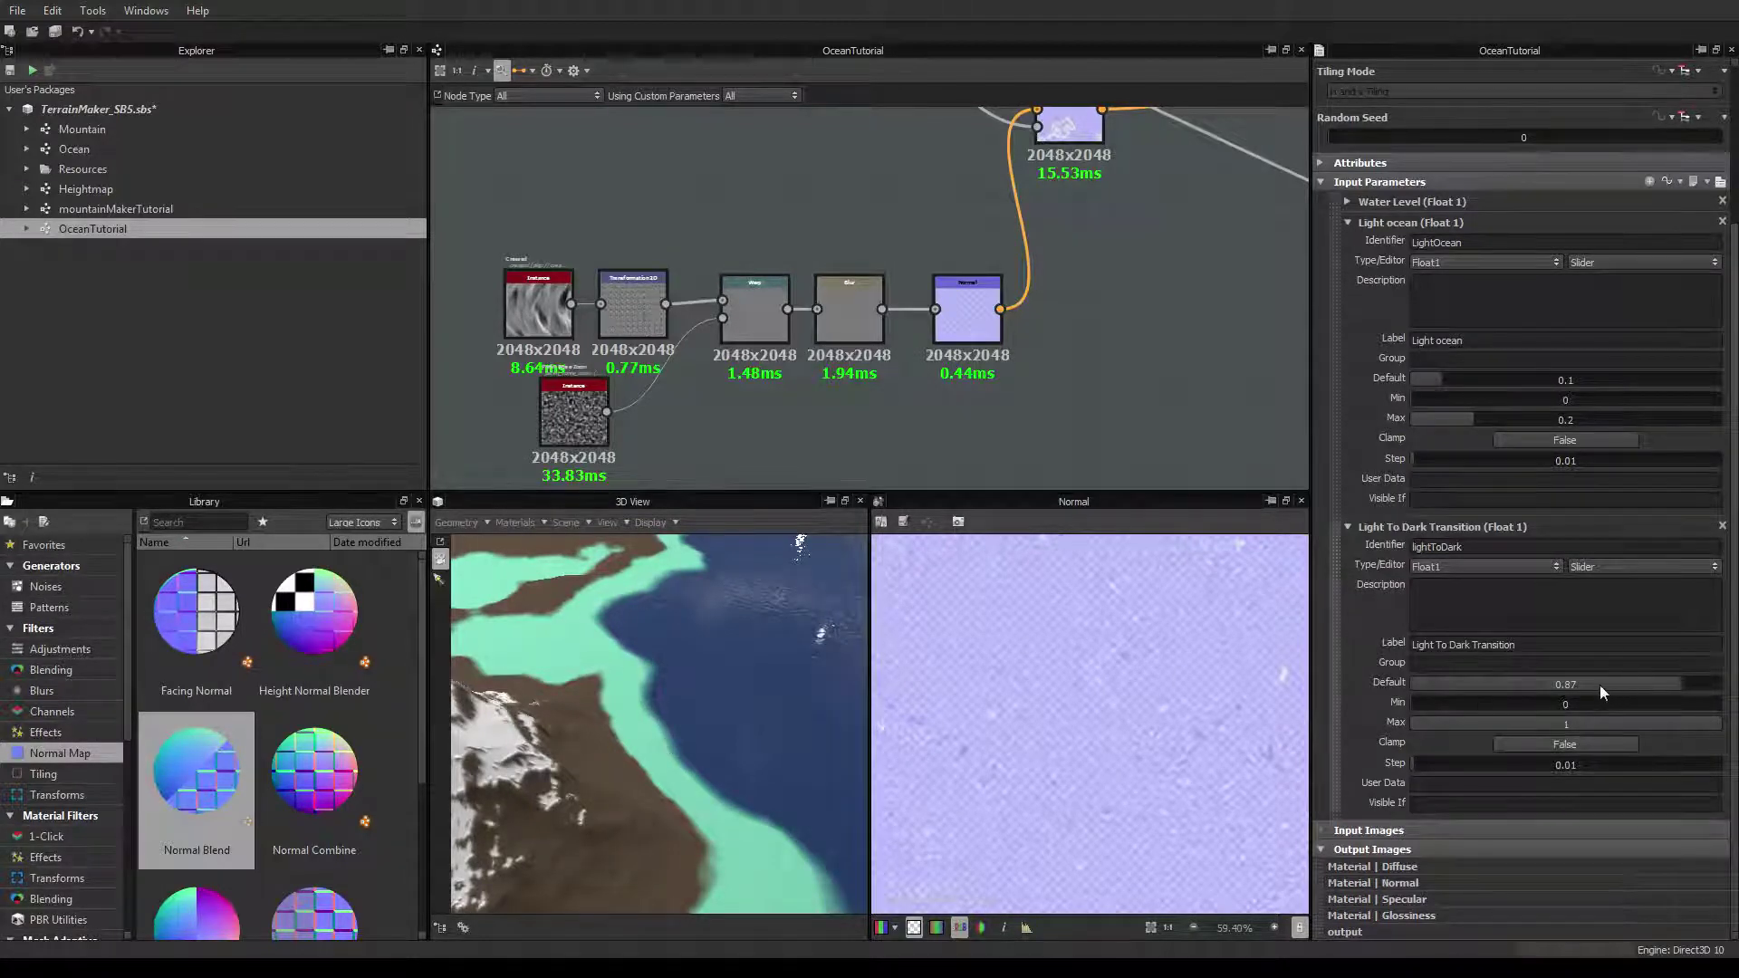
{"action": "double_click", "coordinate": [1563, 683]}
{"action": "type", "text": "0"}
{"action": "key", "text": "Return"}
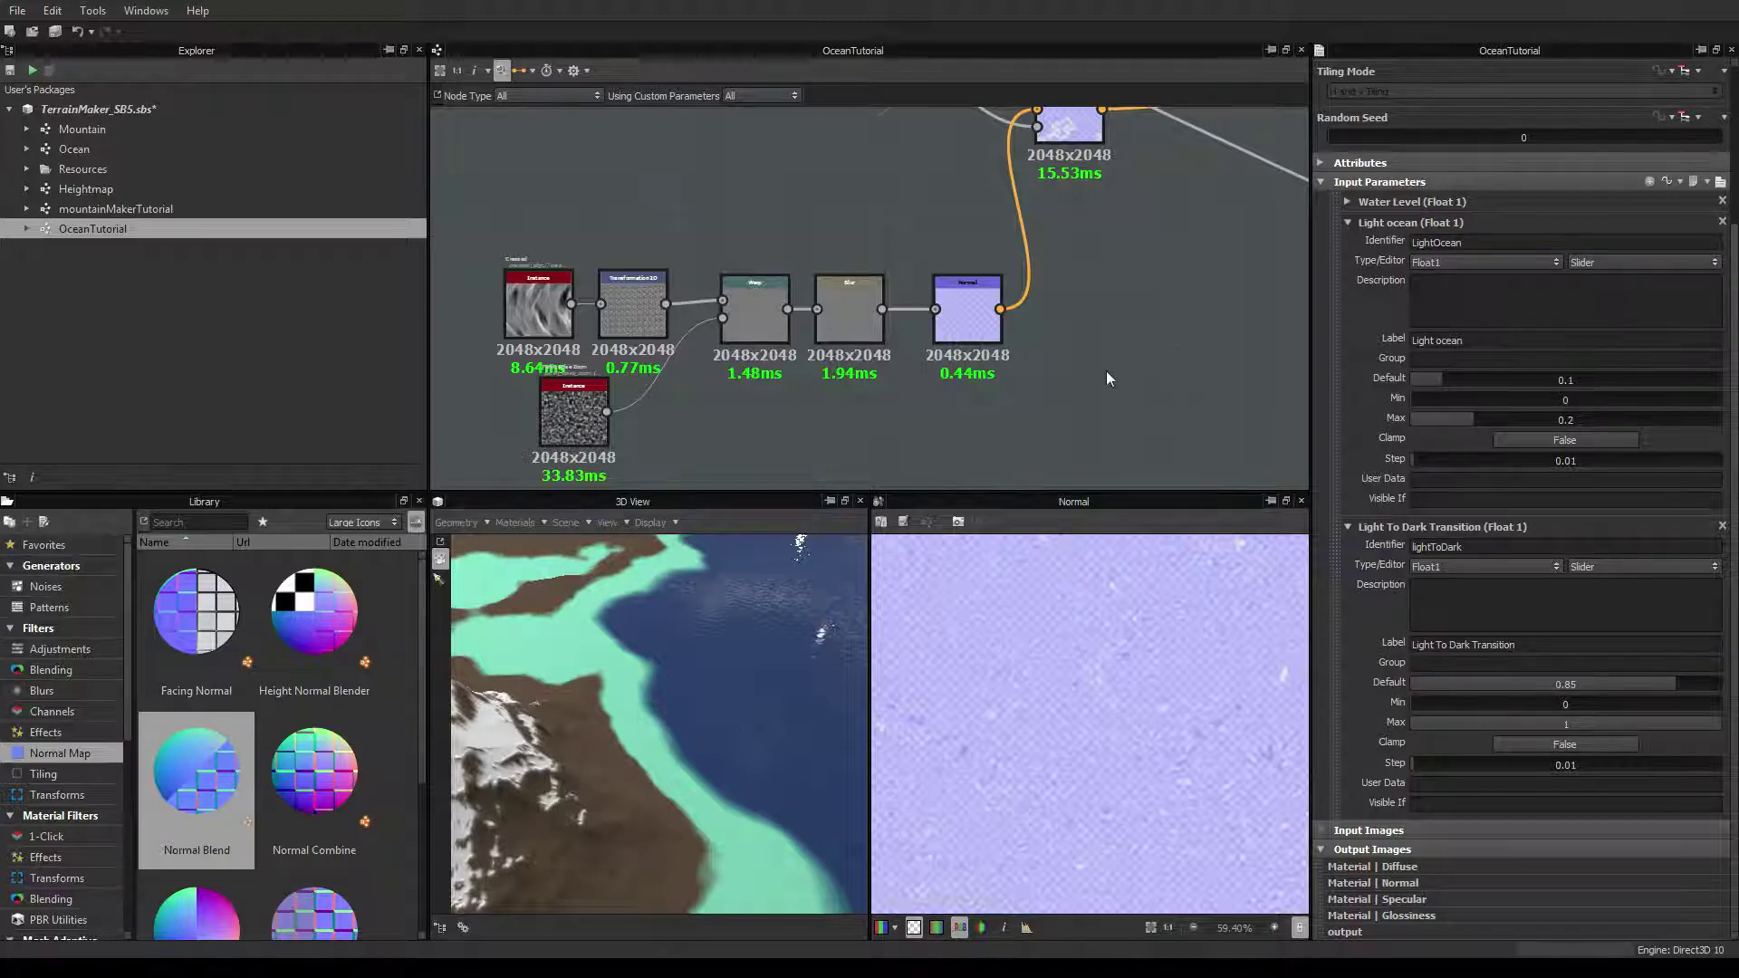
Inspect the shallow water edge in 3D and set the Light To Dark Transition maximum to 0.85
{"action": "scroll", "coordinate": [1106, 376], "scroll_direction": "down", "scroll_amount": 3}
{"action": "scroll", "coordinate": [644, 635], "scroll_direction": "down", "scroll_amount": 6}
{"action": "middle_click_drag", "start_coordinate": [752, 648], "coordinate": [801, 632]}
{"action": "left_click_drag", "start_coordinate": [800, 632], "coordinate": [637, 615]}
{"action": "scroll", "coordinate": [693, 623], "scroll_direction": "up", "scroll_amount": 5}
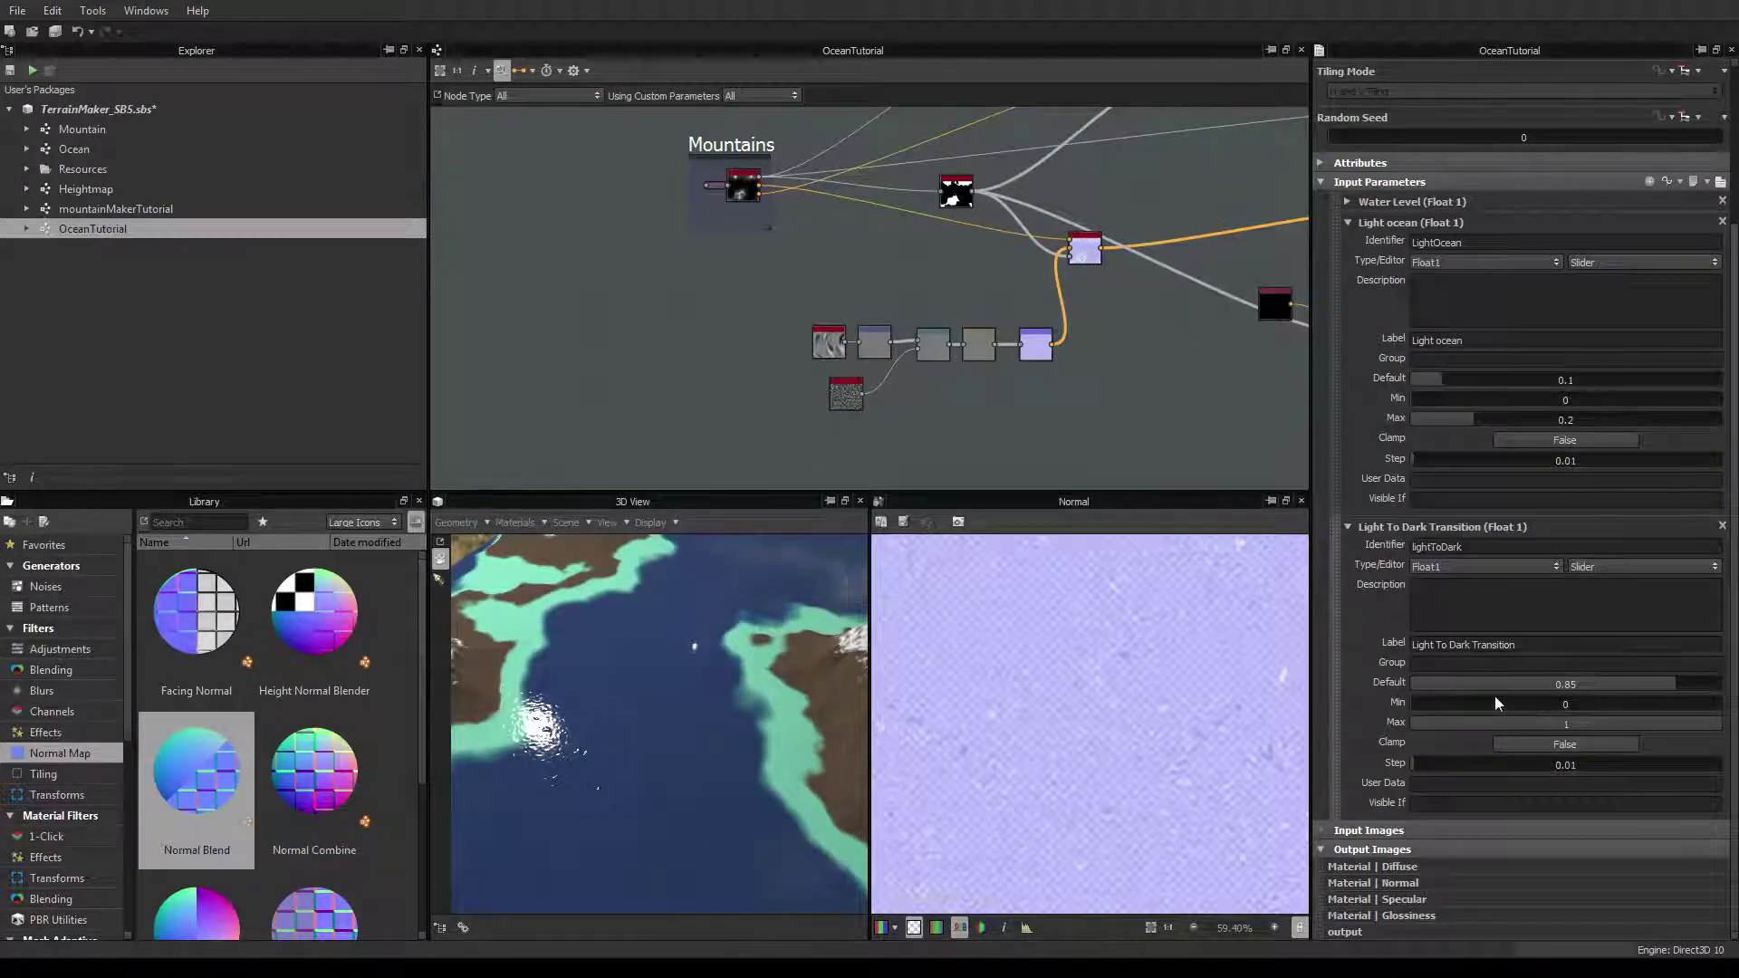
{"action": "double_click", "coordinate": [1570, 725]}
{"action": "key", "text": "Return"}
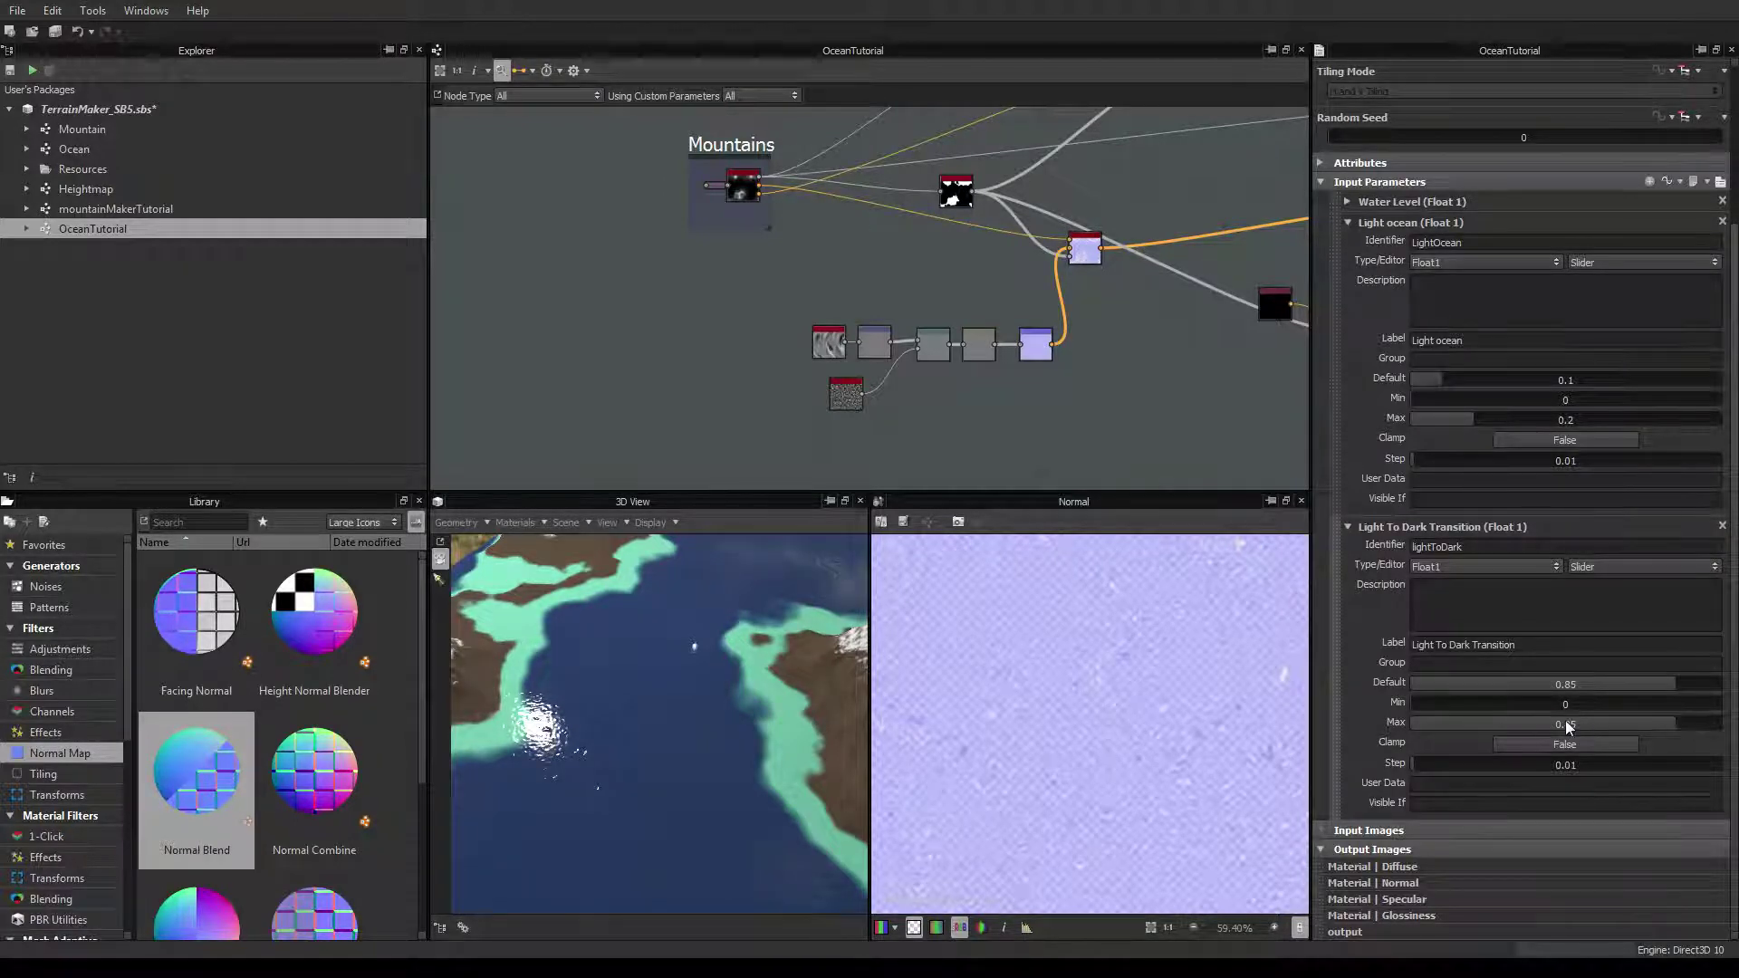
Set the Light To Dark Transition default to 0 and check the colour blend along the coast in 3D
{"action": "double_click", "coordinate": [1545, 685]}
{"action": "type", "text": "0"}
{"action": "key", "text": "Return"}
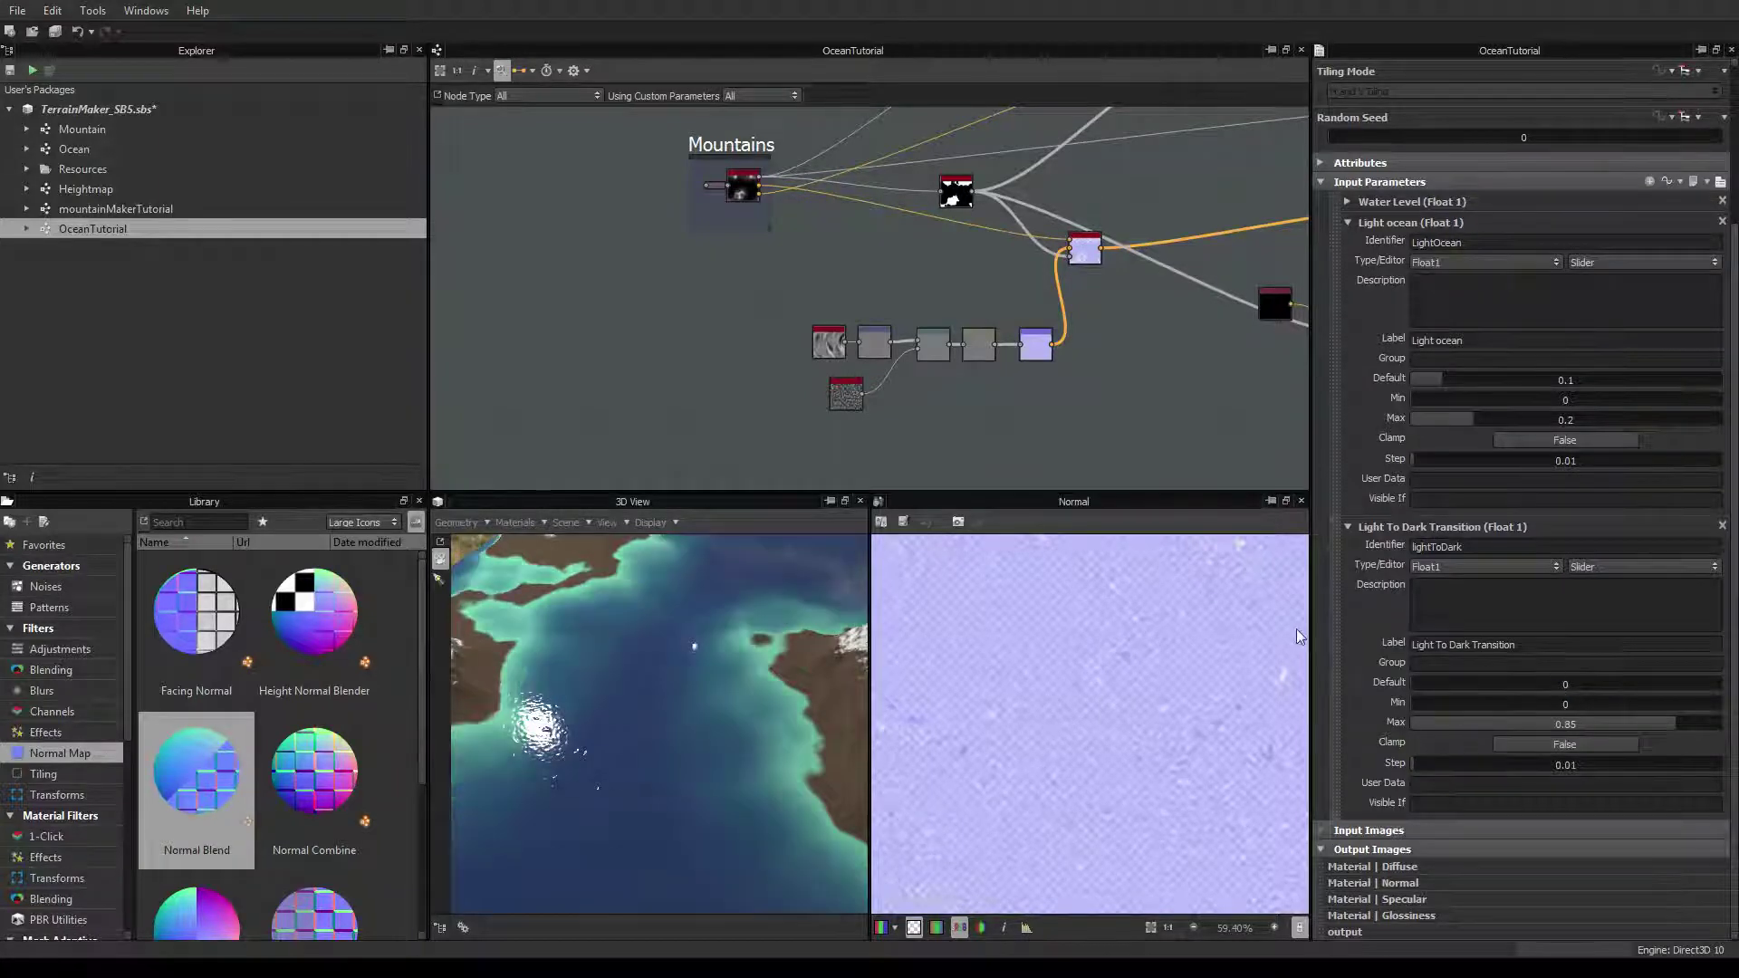
{"action": "scroll", "coordinate": [686, 695], "scroll_direction": "down", "scroll_amount": 5}
{"action": "scroll", "coordinate": [687, 701], "scroll_direction": "up", "scroll_amount": 6}
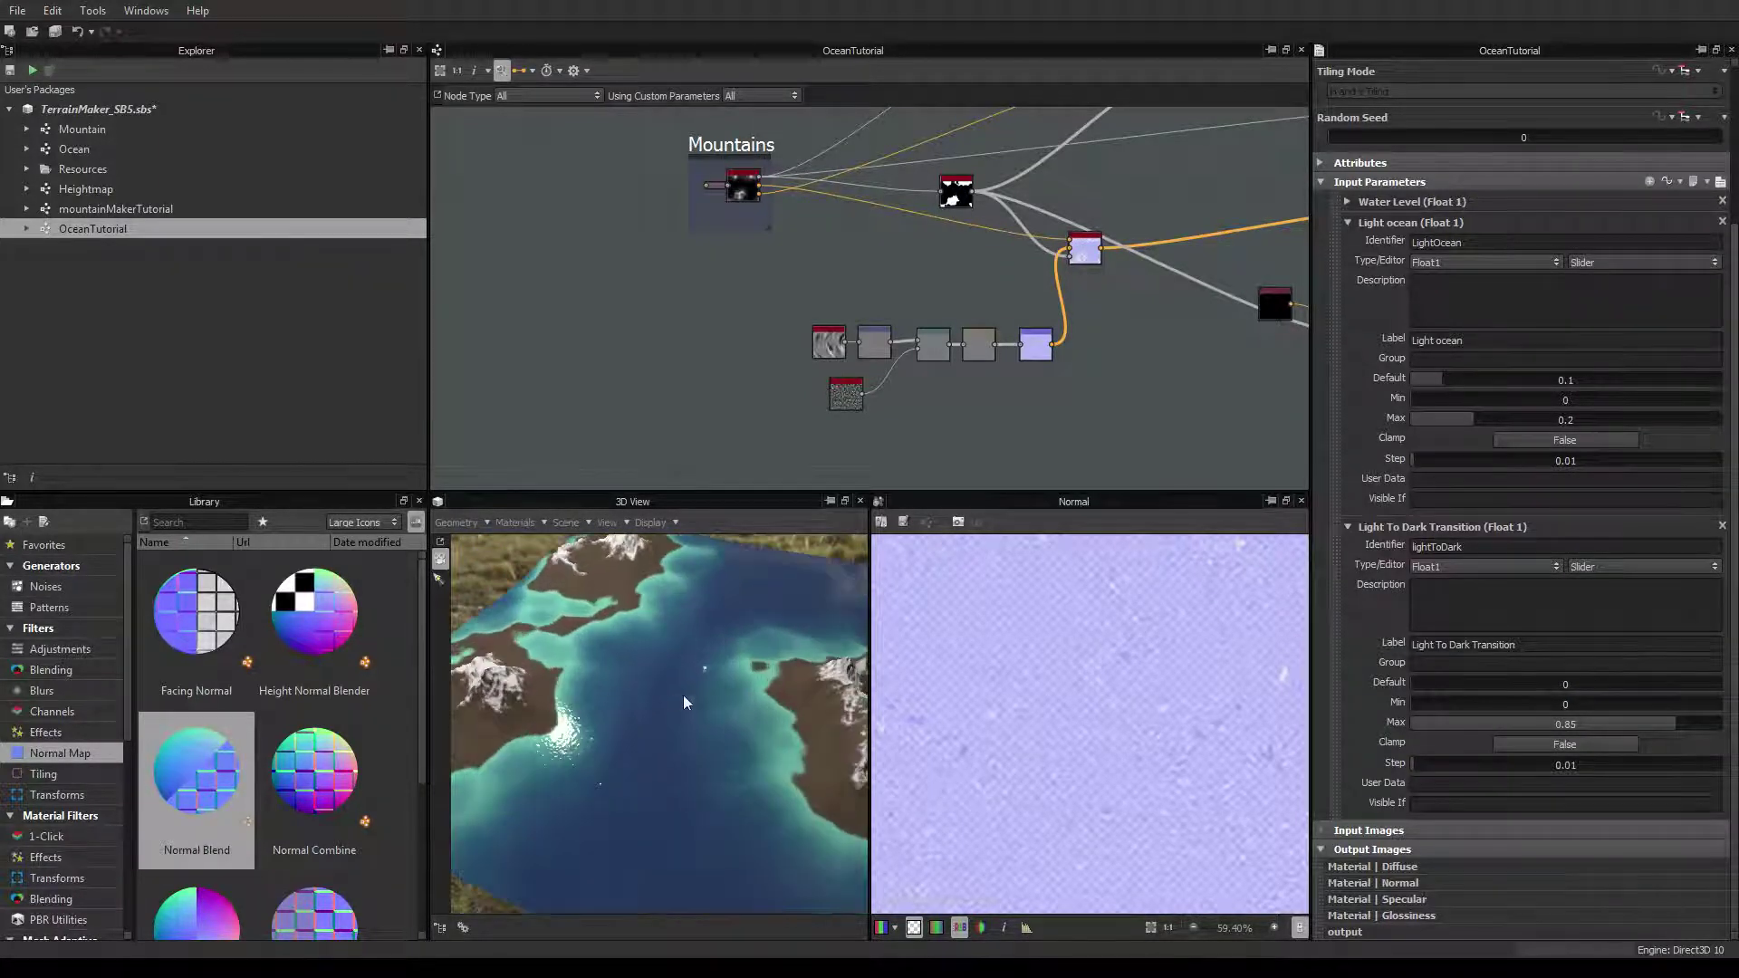
{"action": "left_click_drag", "start_coordinate": [577, 678], "coordinate": [688, 703]}
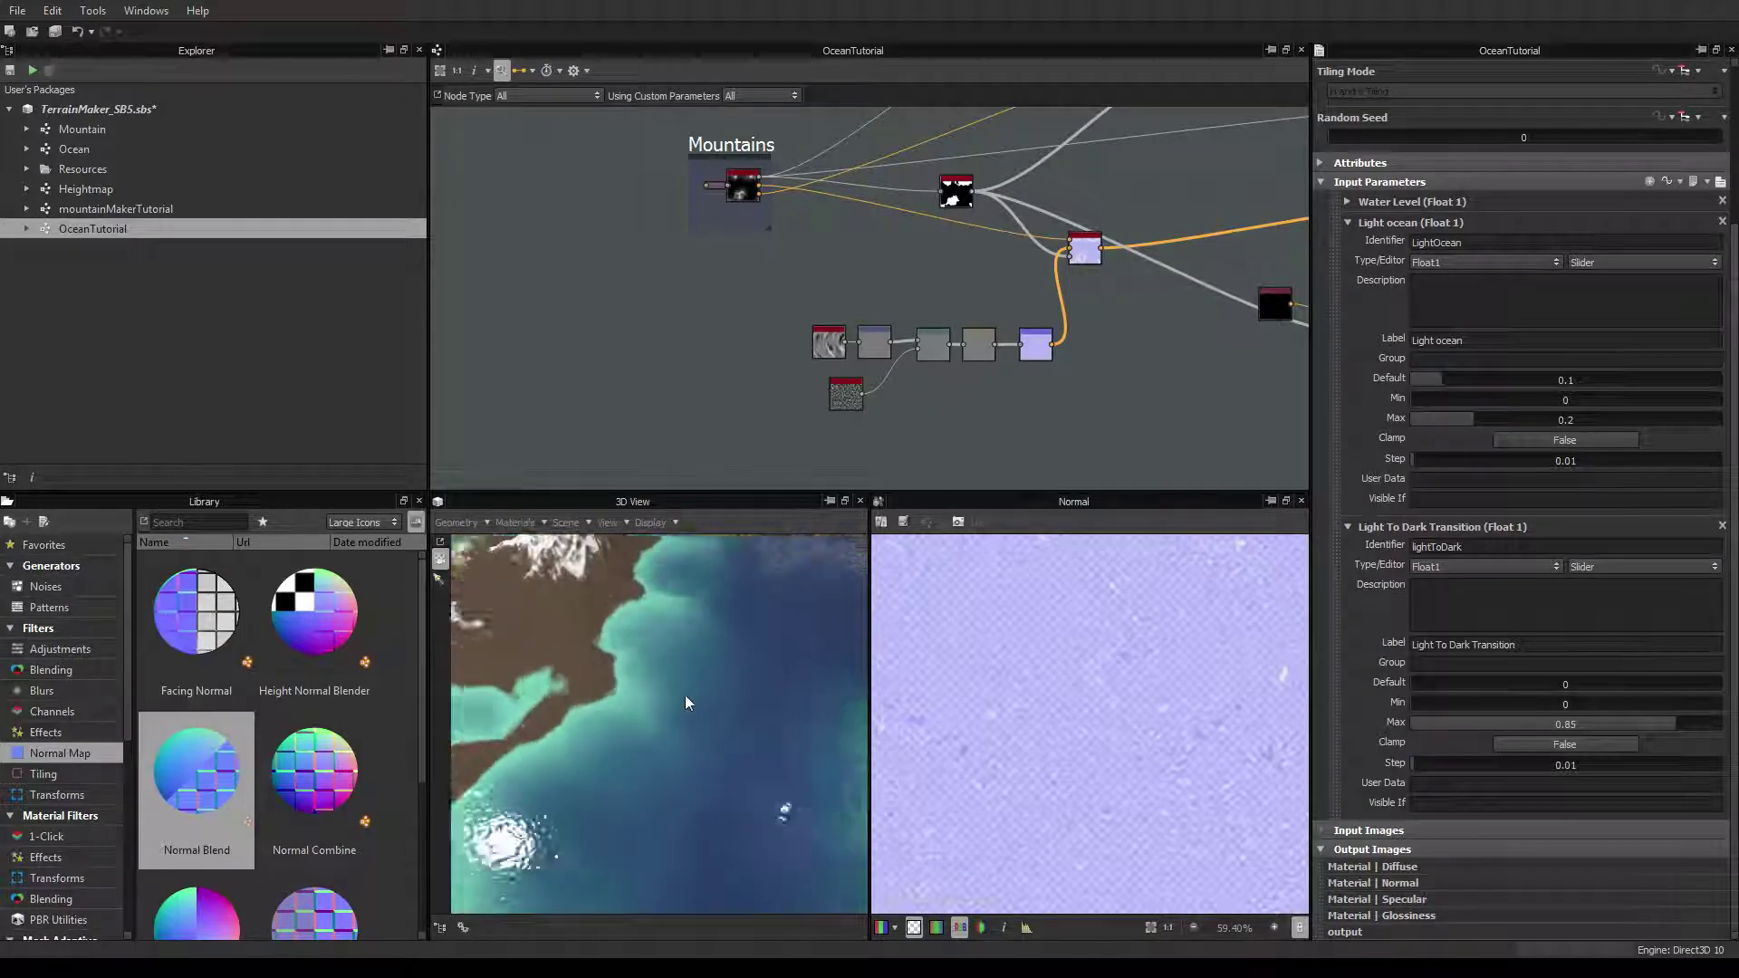
Preview the input parameters with Water Level 0.08 and Light ocean 0, and apply the preview values to the defaults
{"action": "left_click", "coordinate": [1721, 183]}
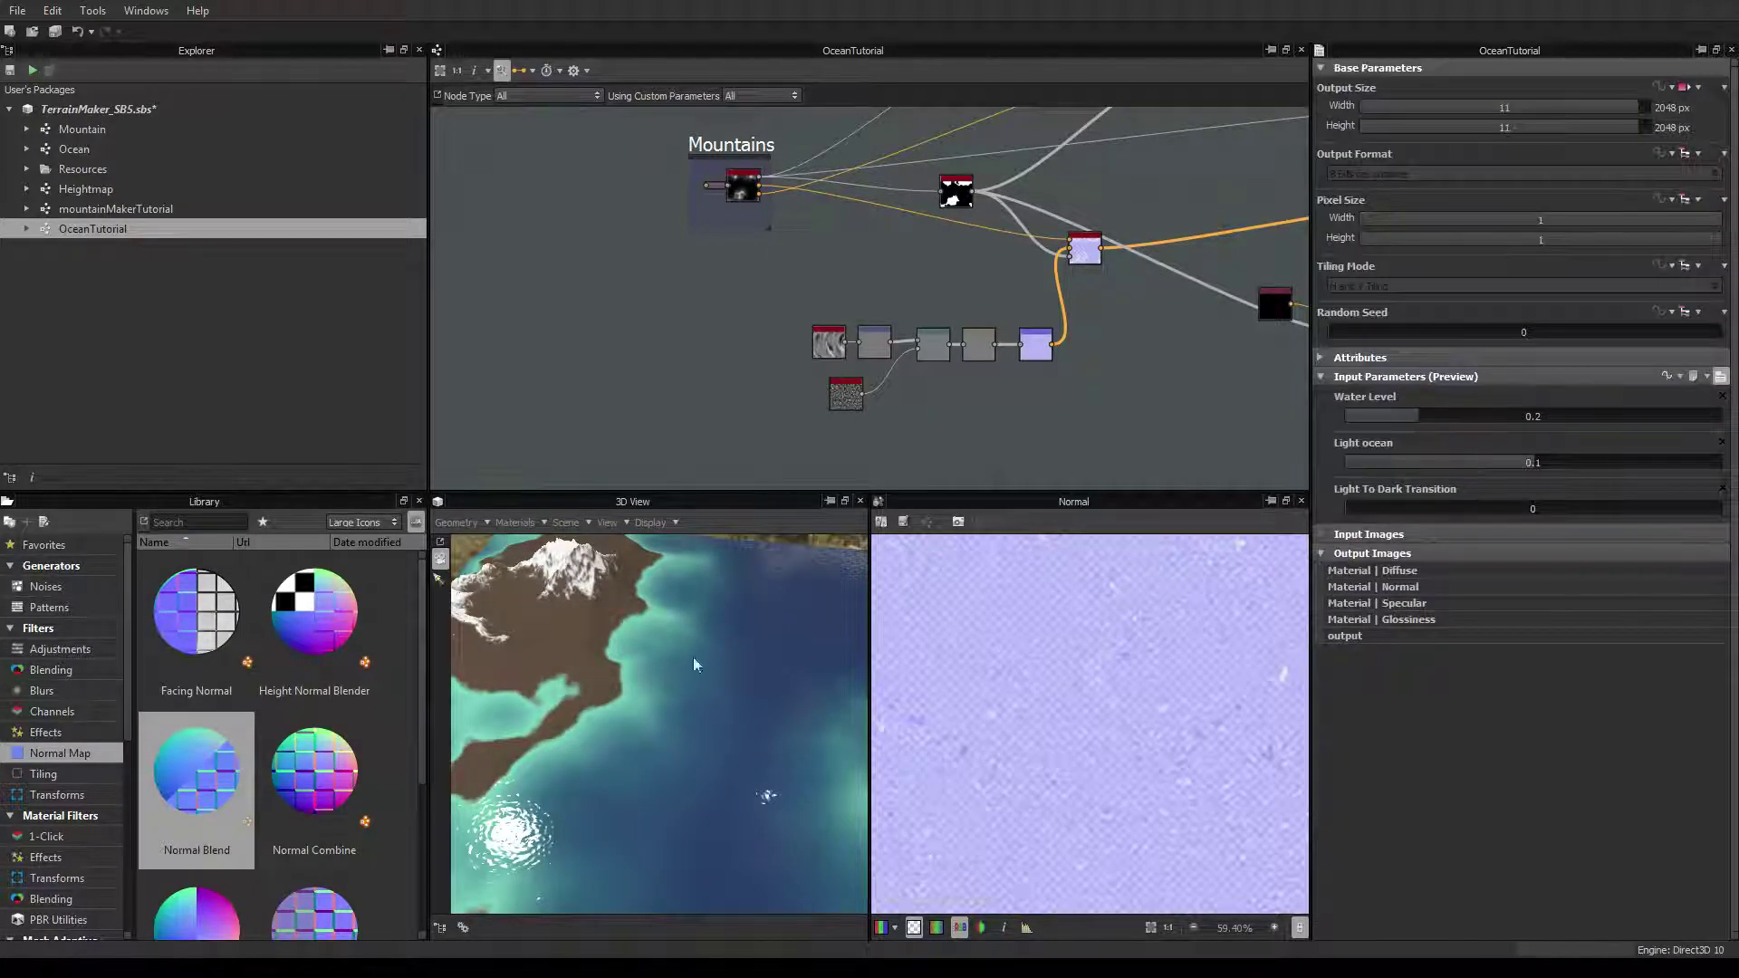
{"action": "left_click_drag", "start_coordinate": [1420, 416], "coordinate": [1376, 420]}
{"action": "left_click_drag", "start_coordinate": [1540, 461], "coordinate": [1305, 459]}
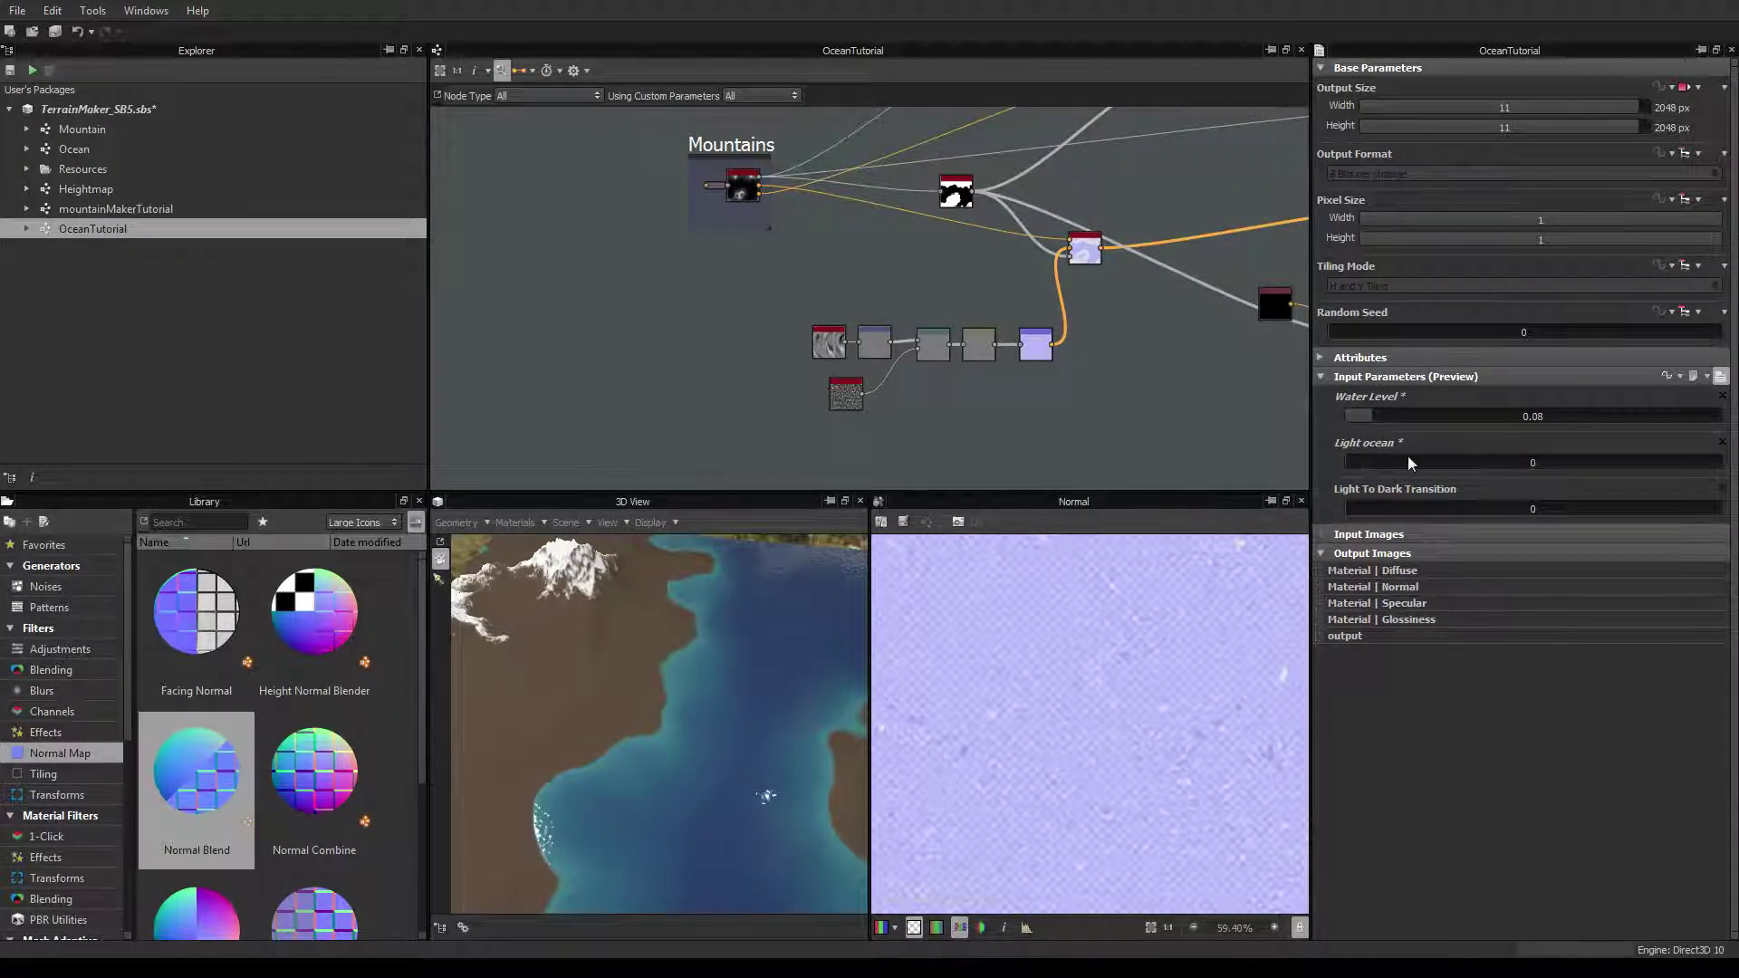
{"action": "left_click", "coordinate": [1720, 377]}
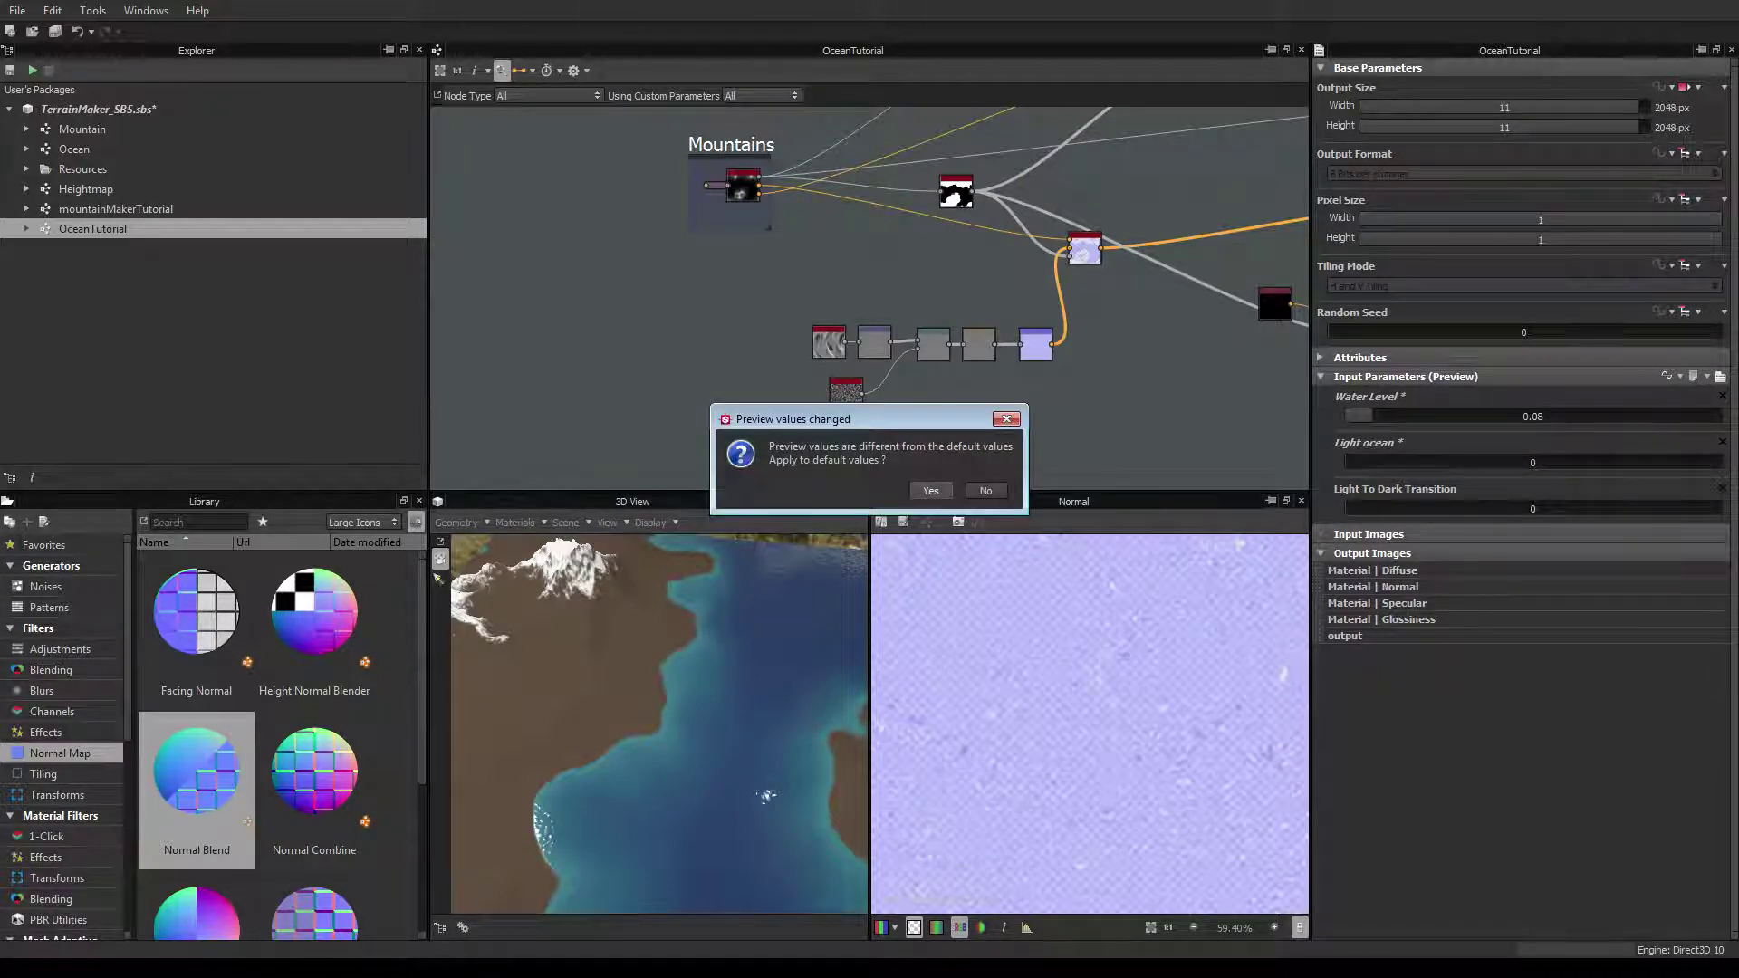
{"action": "left_click", "coordinate": [931, 490]}
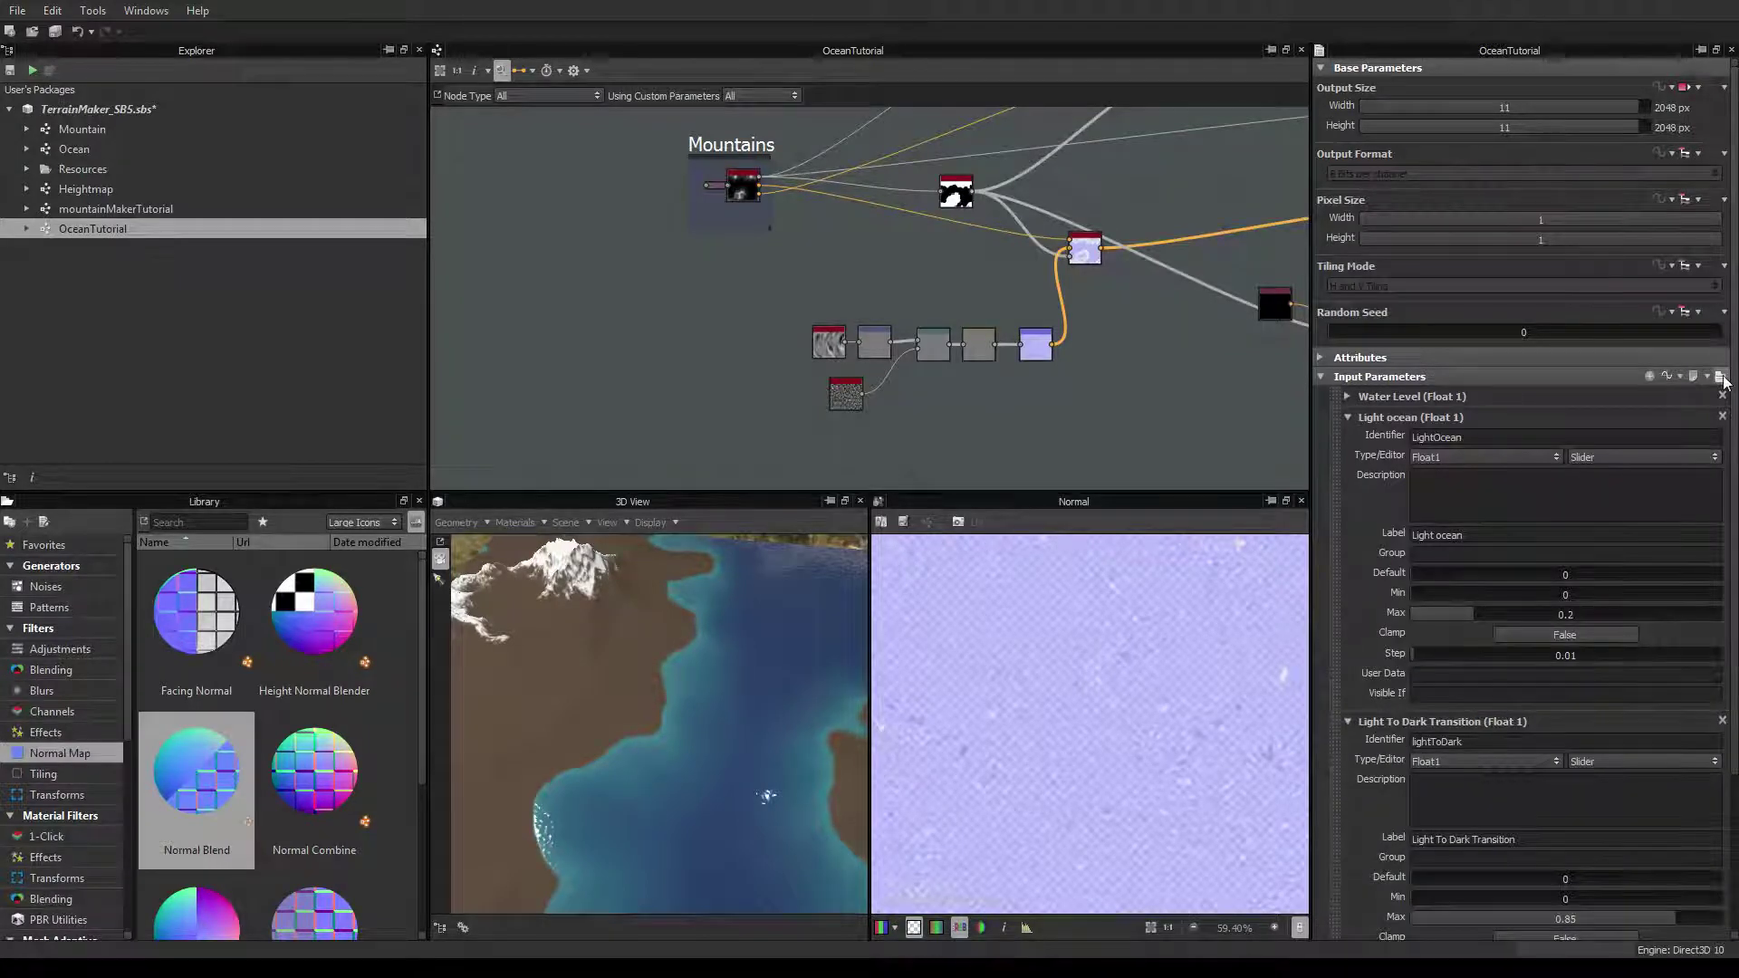
Preview the parameters again with Water Level 0.55 and Light To Dark Transition 0.02, viewing the islands in 3D
{"action": "left_click", "coordinate": [1720, 377]}
{"action": "left_click", "coordinate": [1354, 417]}
{"action": "left_click_drag", "start_coordinate": [1354, 417], "coordinate": [1583, 427]}
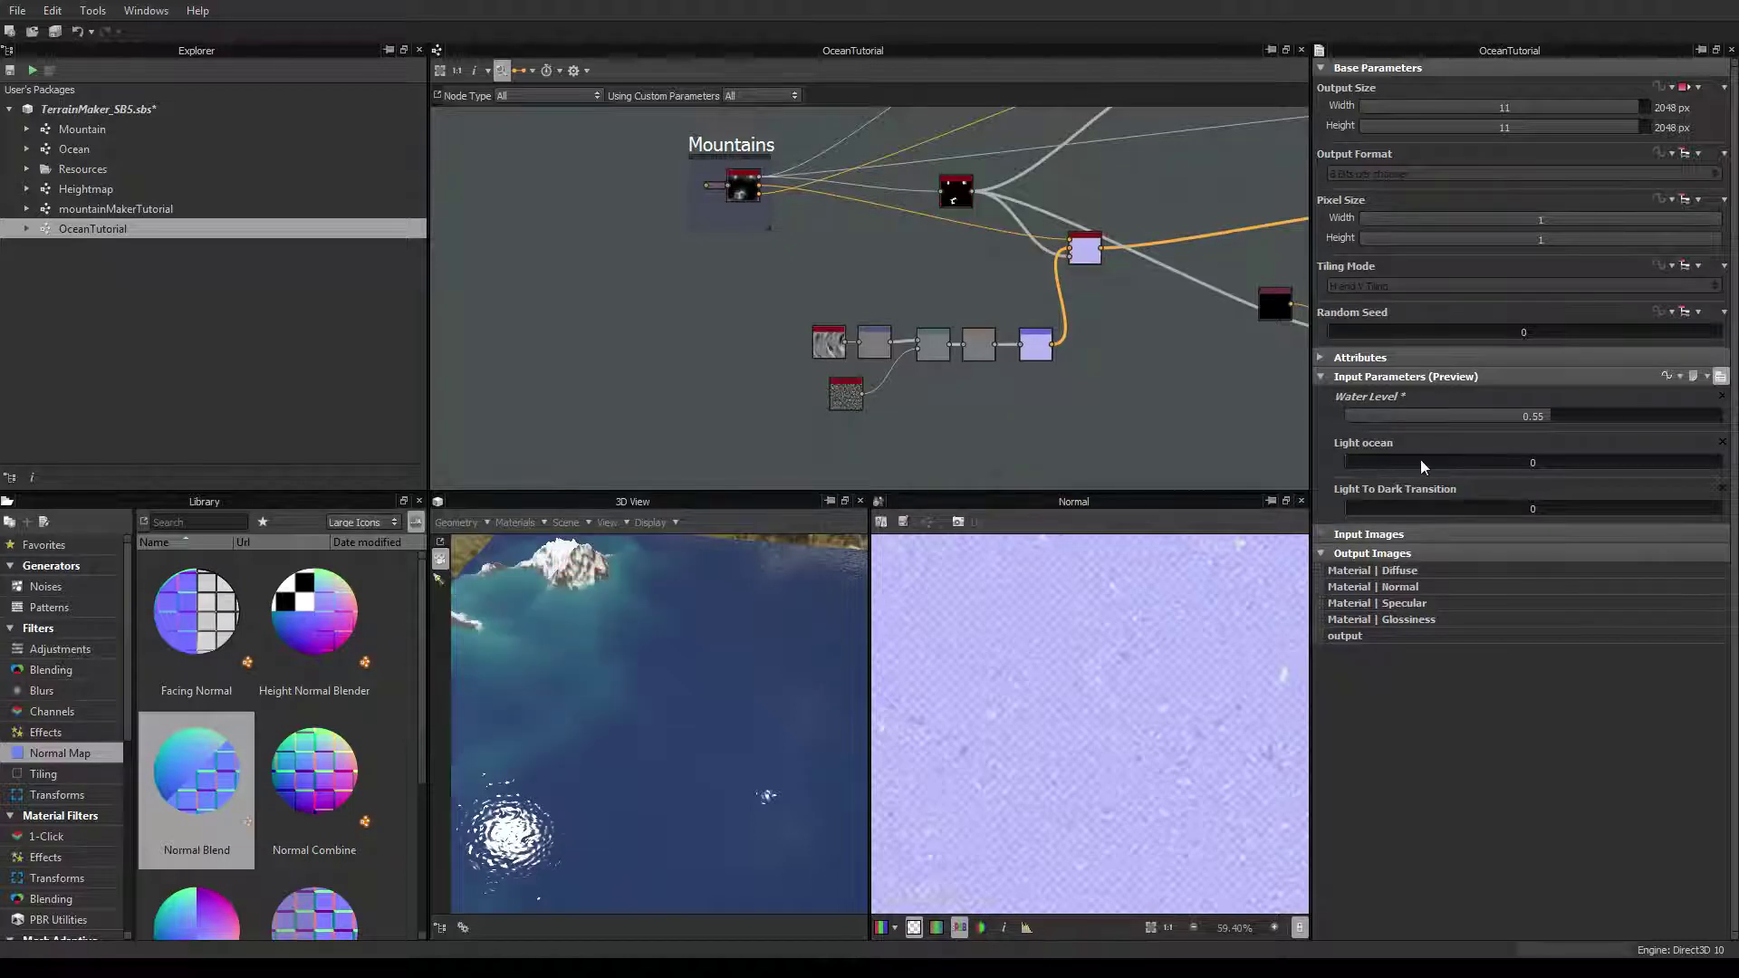
{"action": "mouse_move", "coordinate": [1390, 509]}
{"action": "left_mouse_down"}
{"action": "mouse_move", "coordinate": [1372, 509]}
{"action": "mouse_move", "coordinate": [1716, 516]}
{"action": "mouse_move", "coordinate": [1356, 509]}
{"action": "left_mouse_up"}
{"action": "left_click_drag", "start_coordinate": [595, 633], "coordinate": [664, 614]}
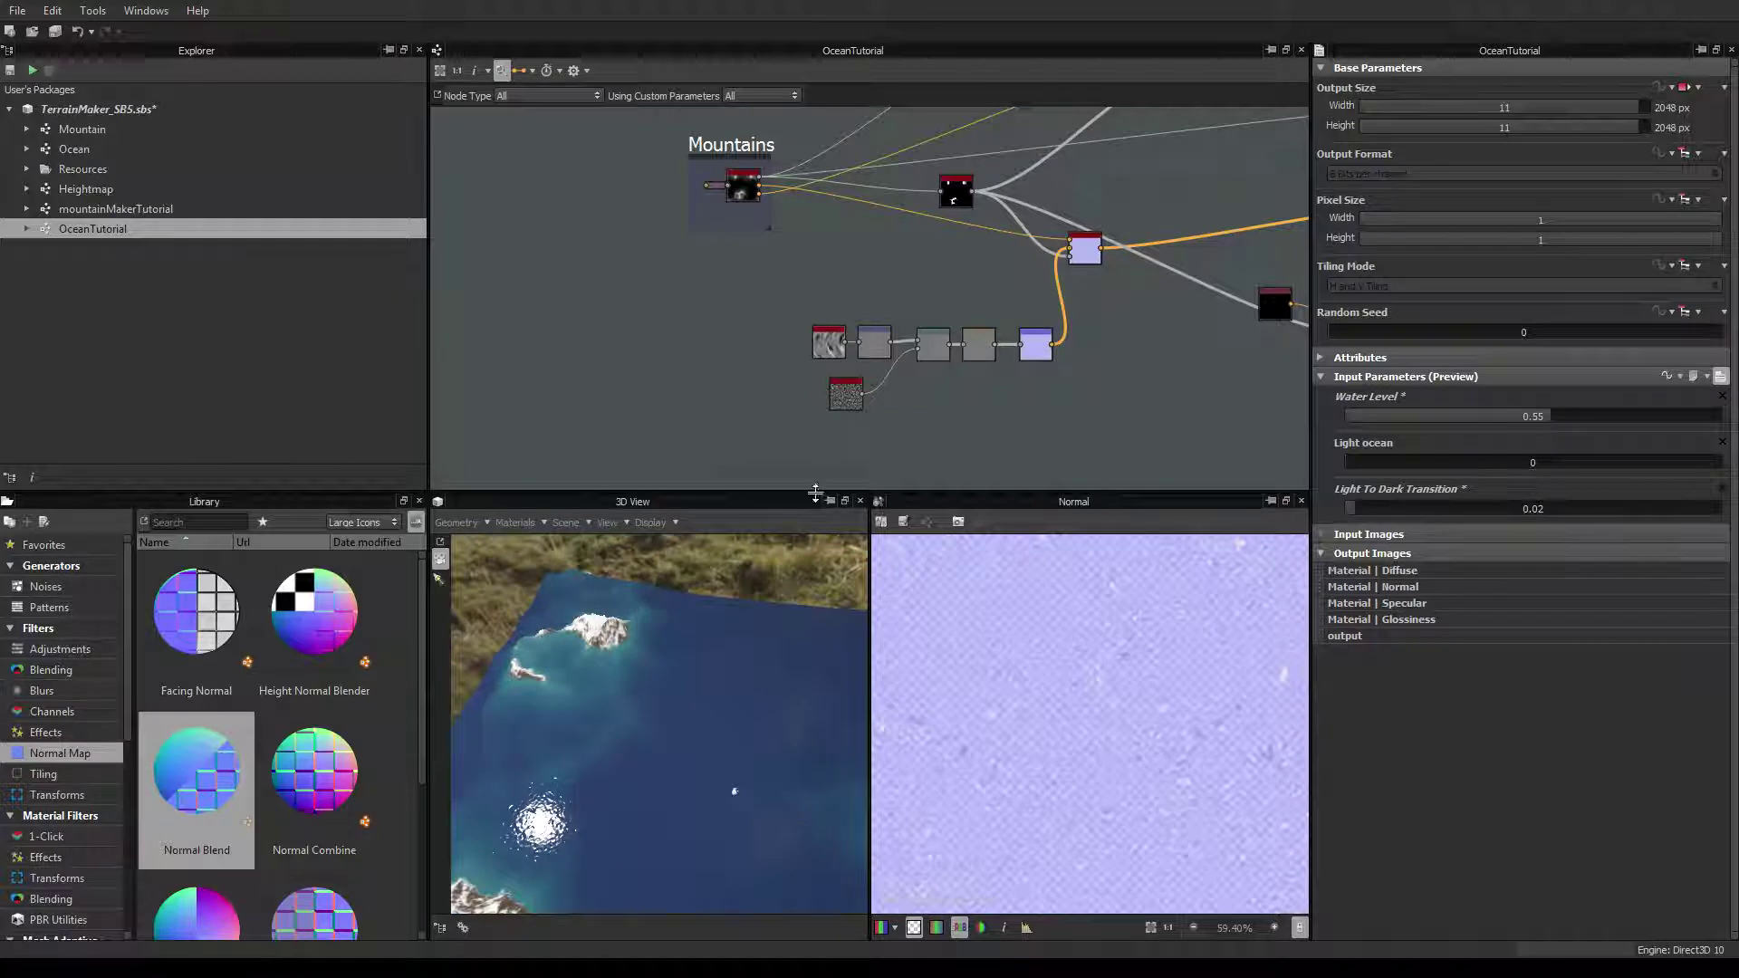
Maximize the 3D view and examine the finished ocean and islands from several angles
{"action": "left_click", "coordinate": [845, 502]}
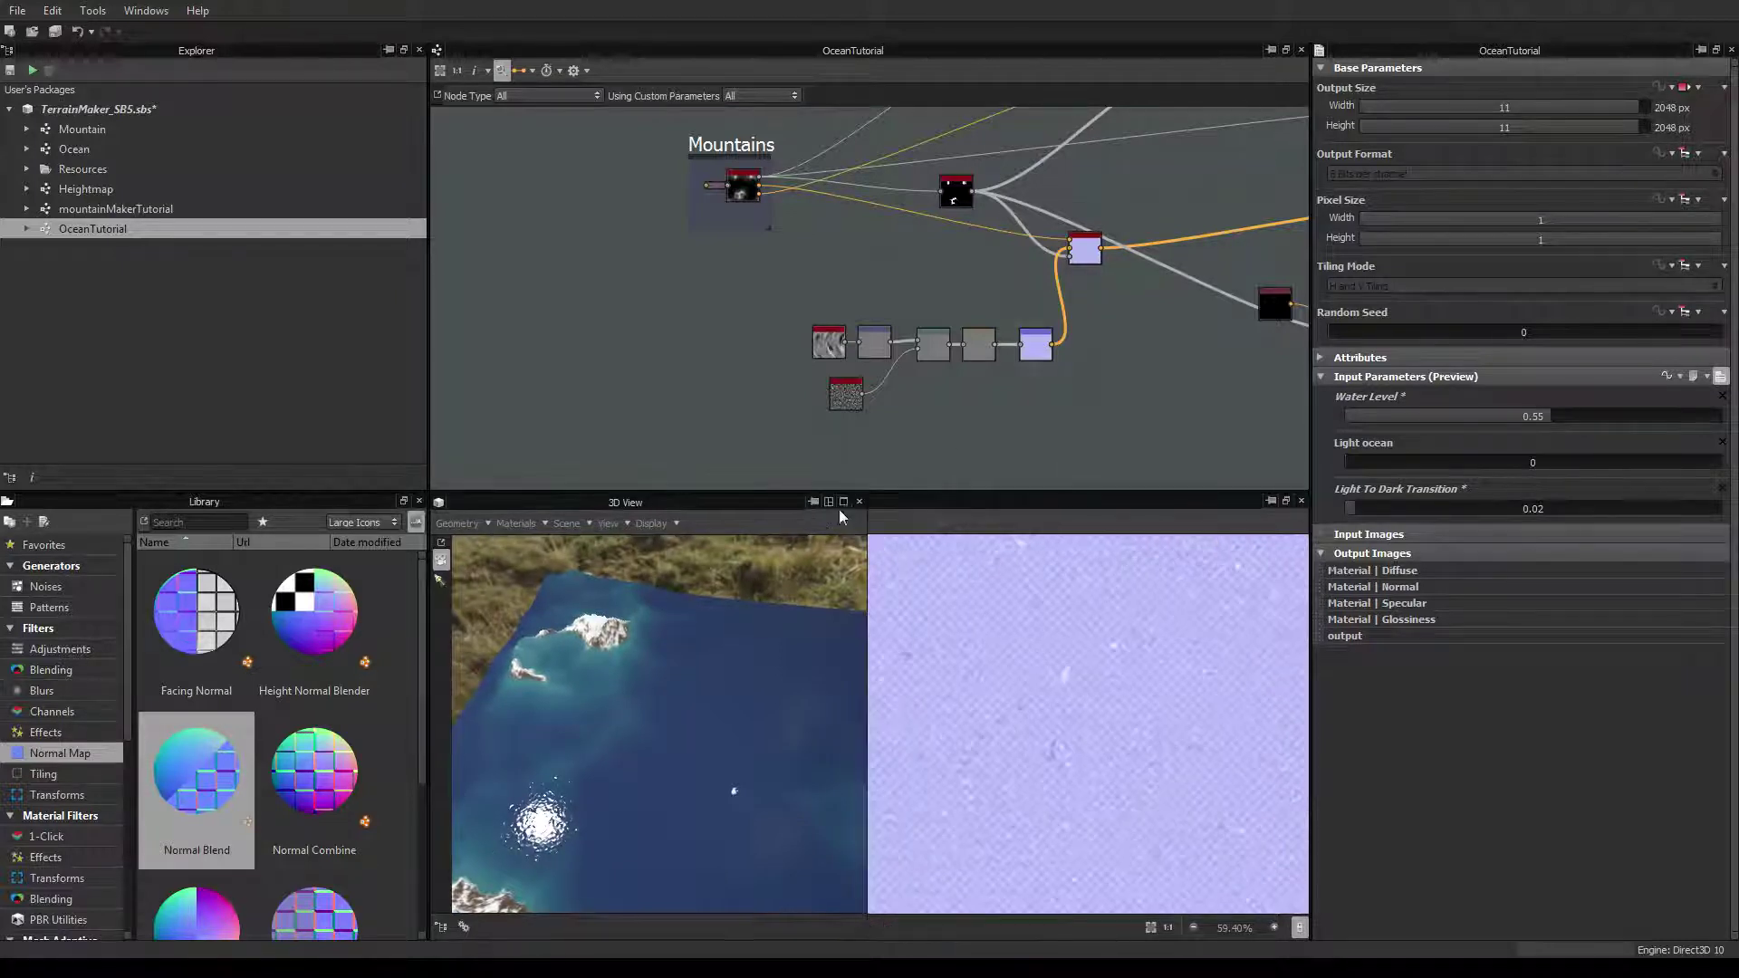
{"action": "left_click", "coordinate": [844, 505]}
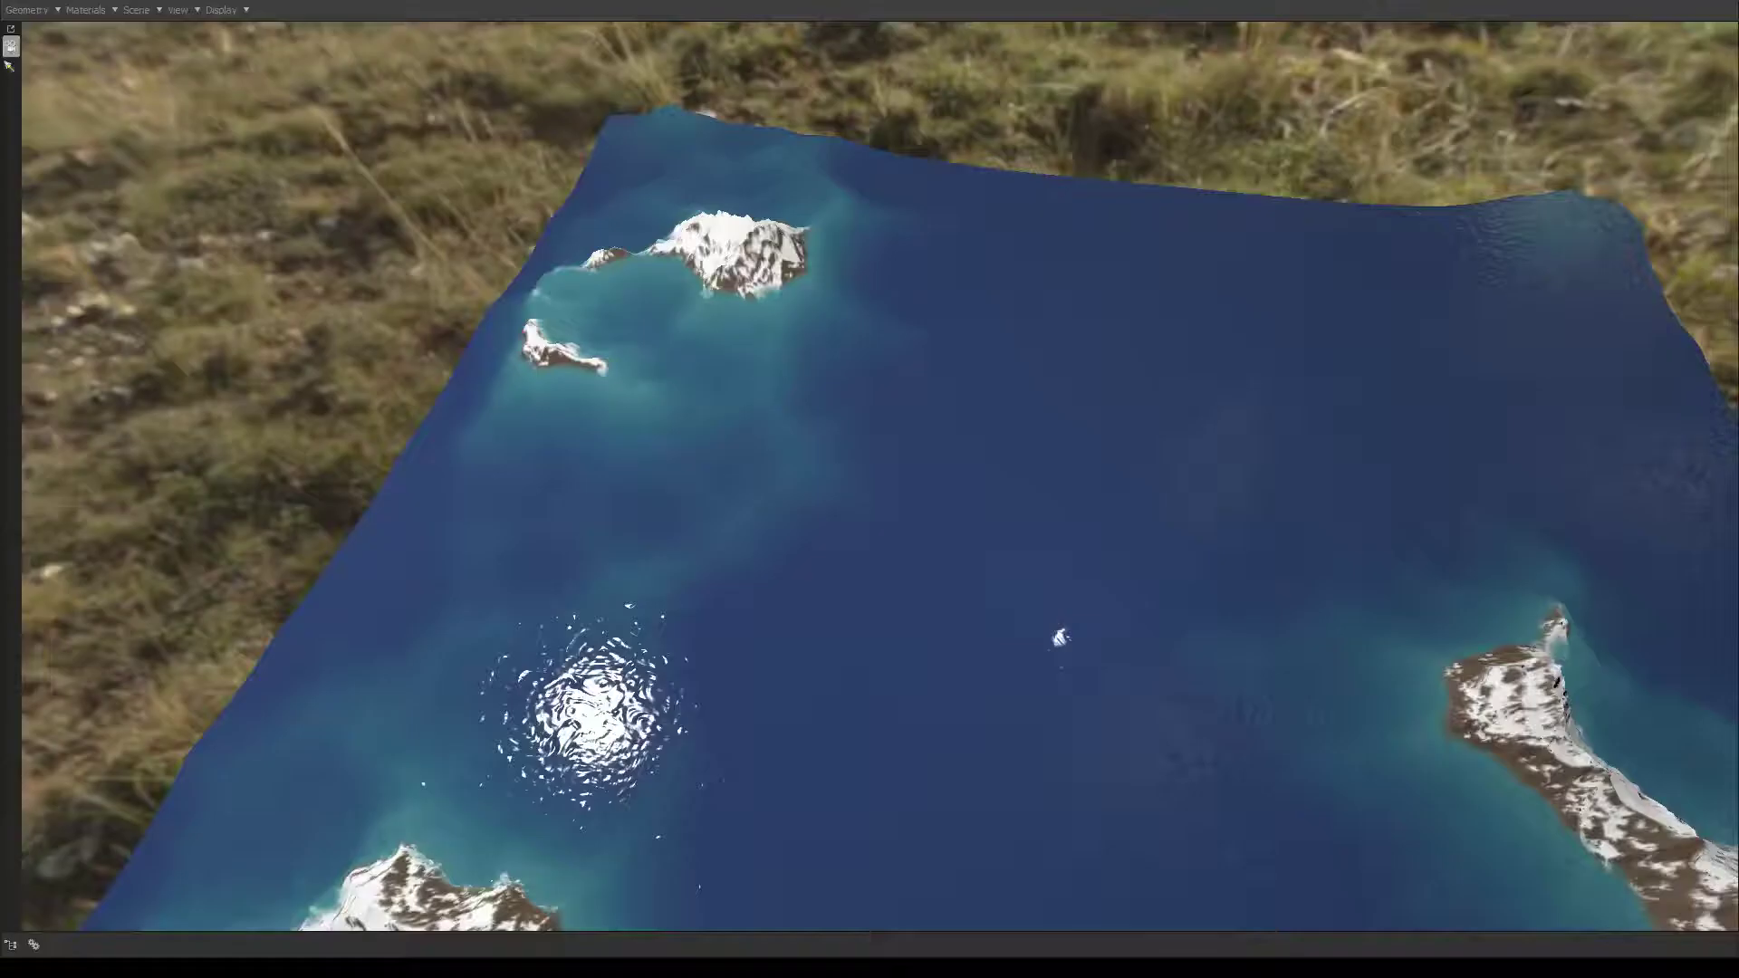
{"action": "middle_click_drag", "start_coordinate": [724, 724], "coordinate": [549, 579]}
{"action": "mouse_move", "coordinate": [548, 580]}
{"action": "right_mouse_down"}
{"action": "mouse_move", "coordinate": [550, 623]}
{"action": "mouse_move", "coordinate": [566, 562]}
{"action": "right_mouse_up"}
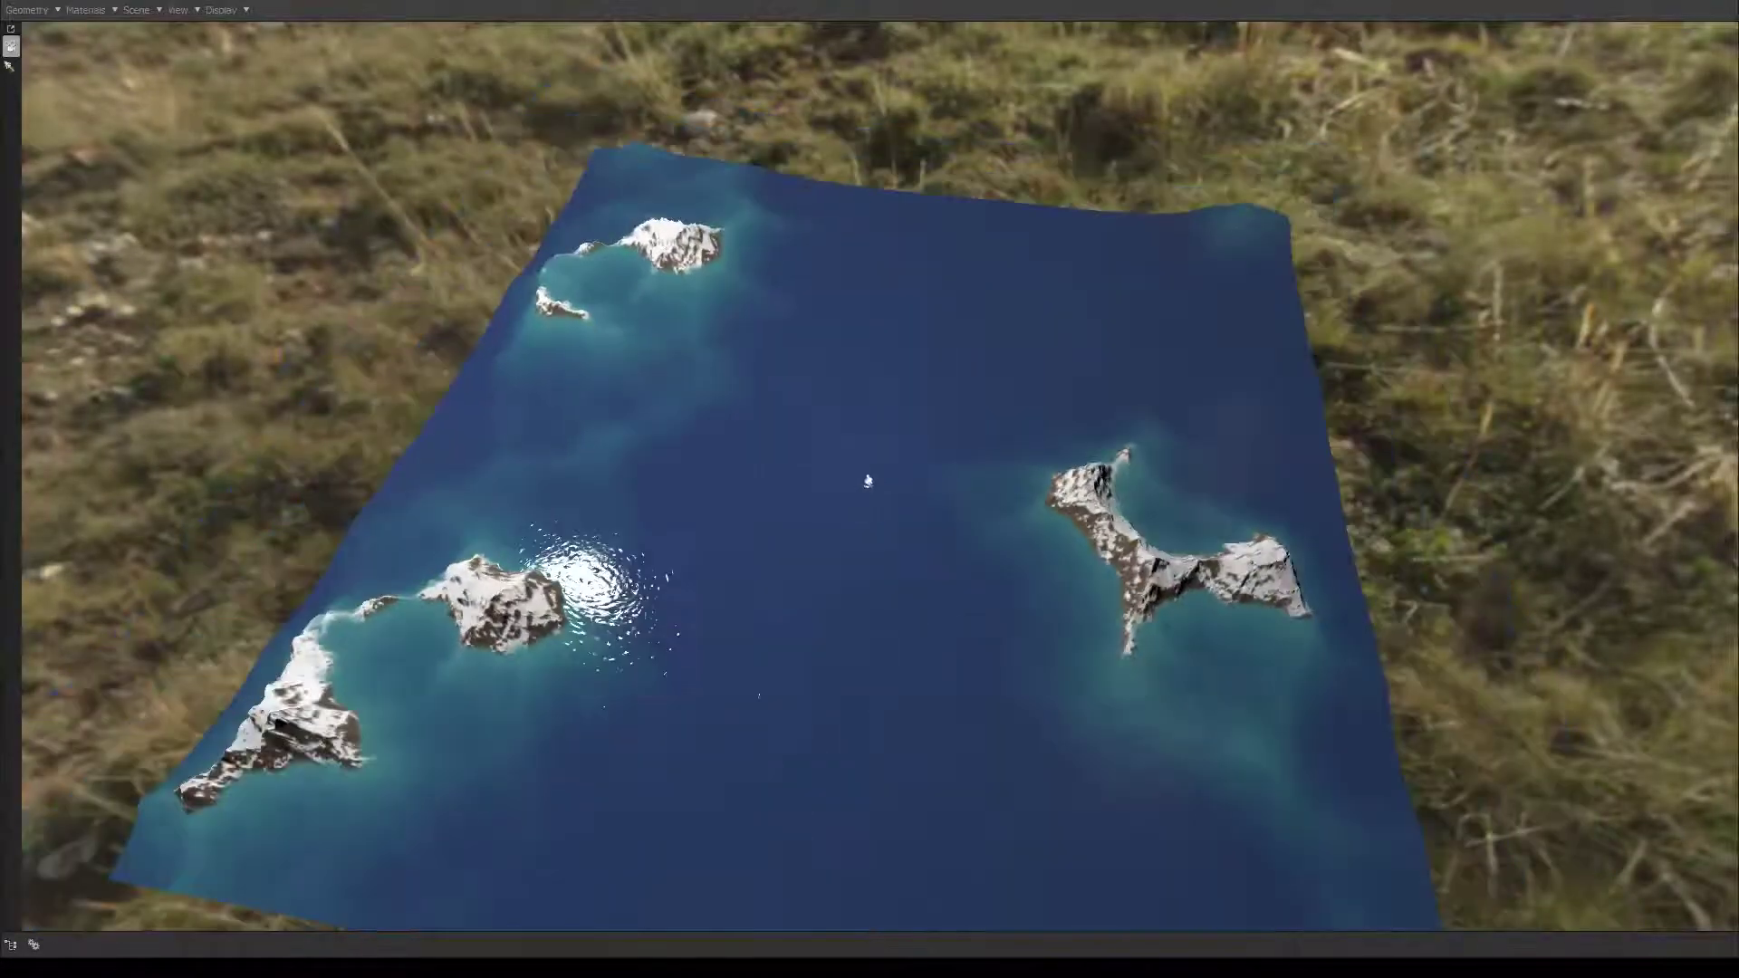
{"action": "mouse_move", "coordinate": [616, 553]}
{"action": "left_mouse_down"}
{"action": "mouse_move", "coordinate": [711, 611]}
{"action": "mouse_move", "coordinate": [646, 587]}
{"action": "mouse_move", "coordinate": [689, 562]}
{"action": "mouse_move", "coordinate": [634, 580]}
{"action": "mouse_move", "coordinate": [598, 543]}
{"action": "mouse_move", "coordinate": [634, 571]}
{"action": "left_mouse_up"}
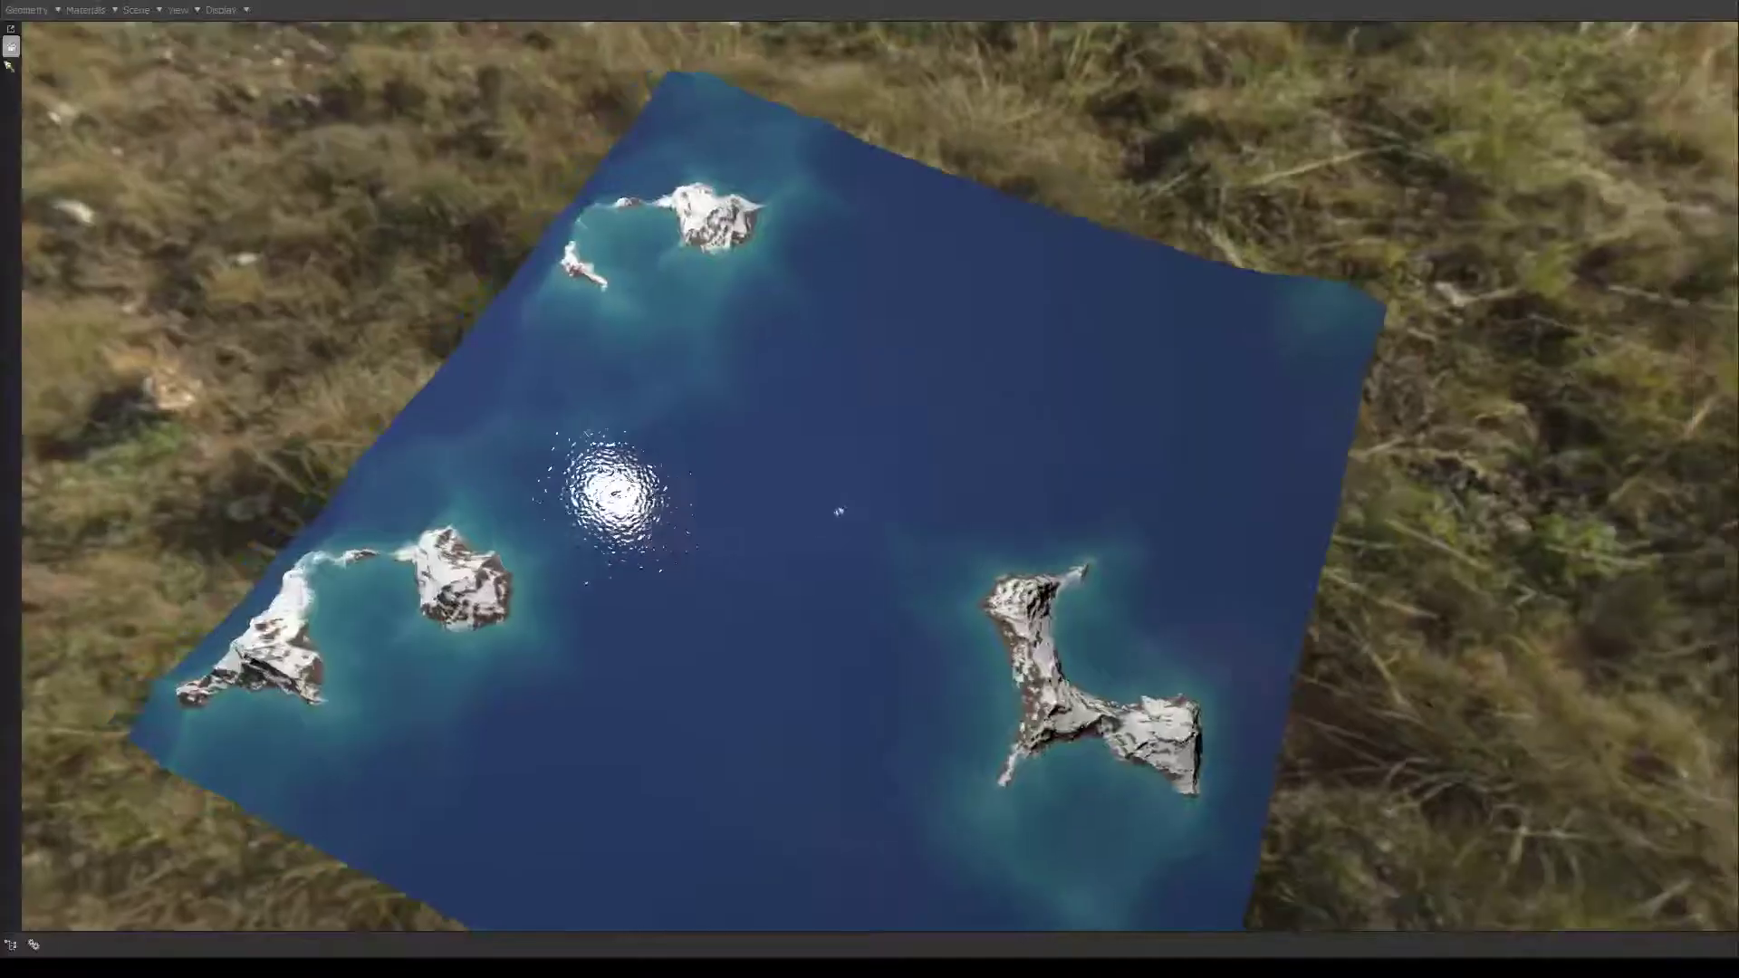
{"action": "left_click_drag", "start_coordinate": [840, 511], "coordinate": [595, 501]}
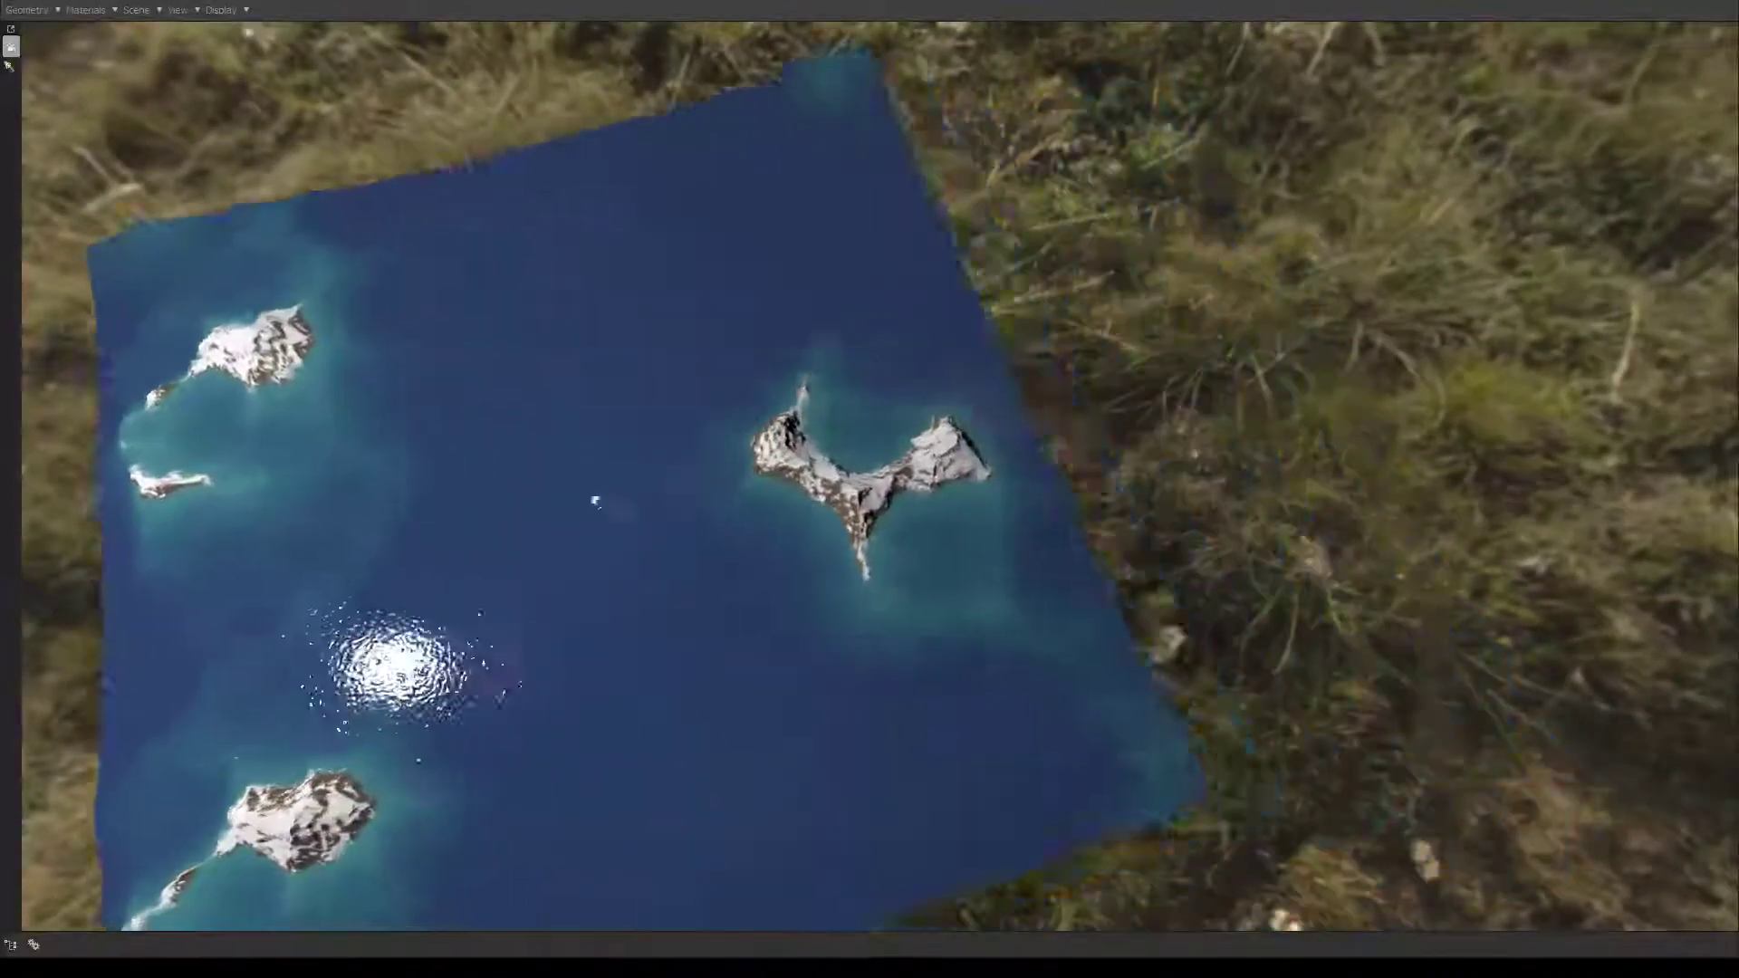
Restore the 3D view to its normal size and set the Water Level preview value to 0.18
{"action": "middle_click_drag", "start_coordinate": [595, 501], "coordinate": [846, 498]}
{"action": "right_click_drag", "start_coordinate": [846, 498], "coordinate": [845, 499]}
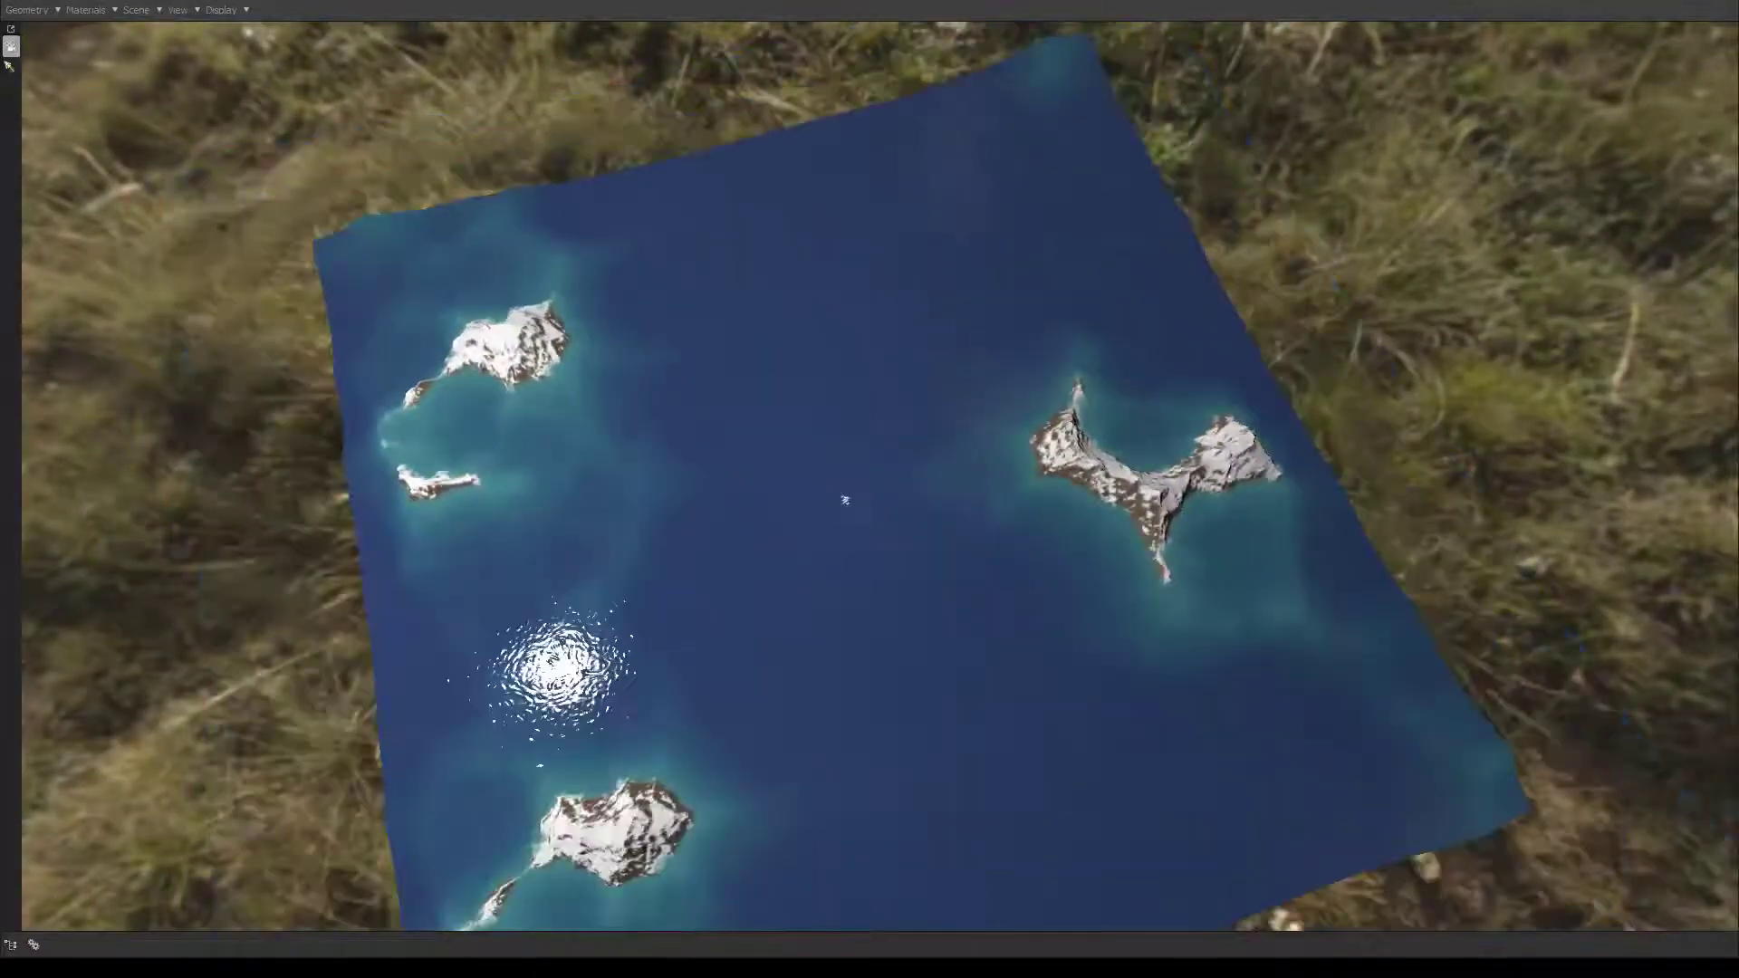
{"action": "key", "text": "Escape"}
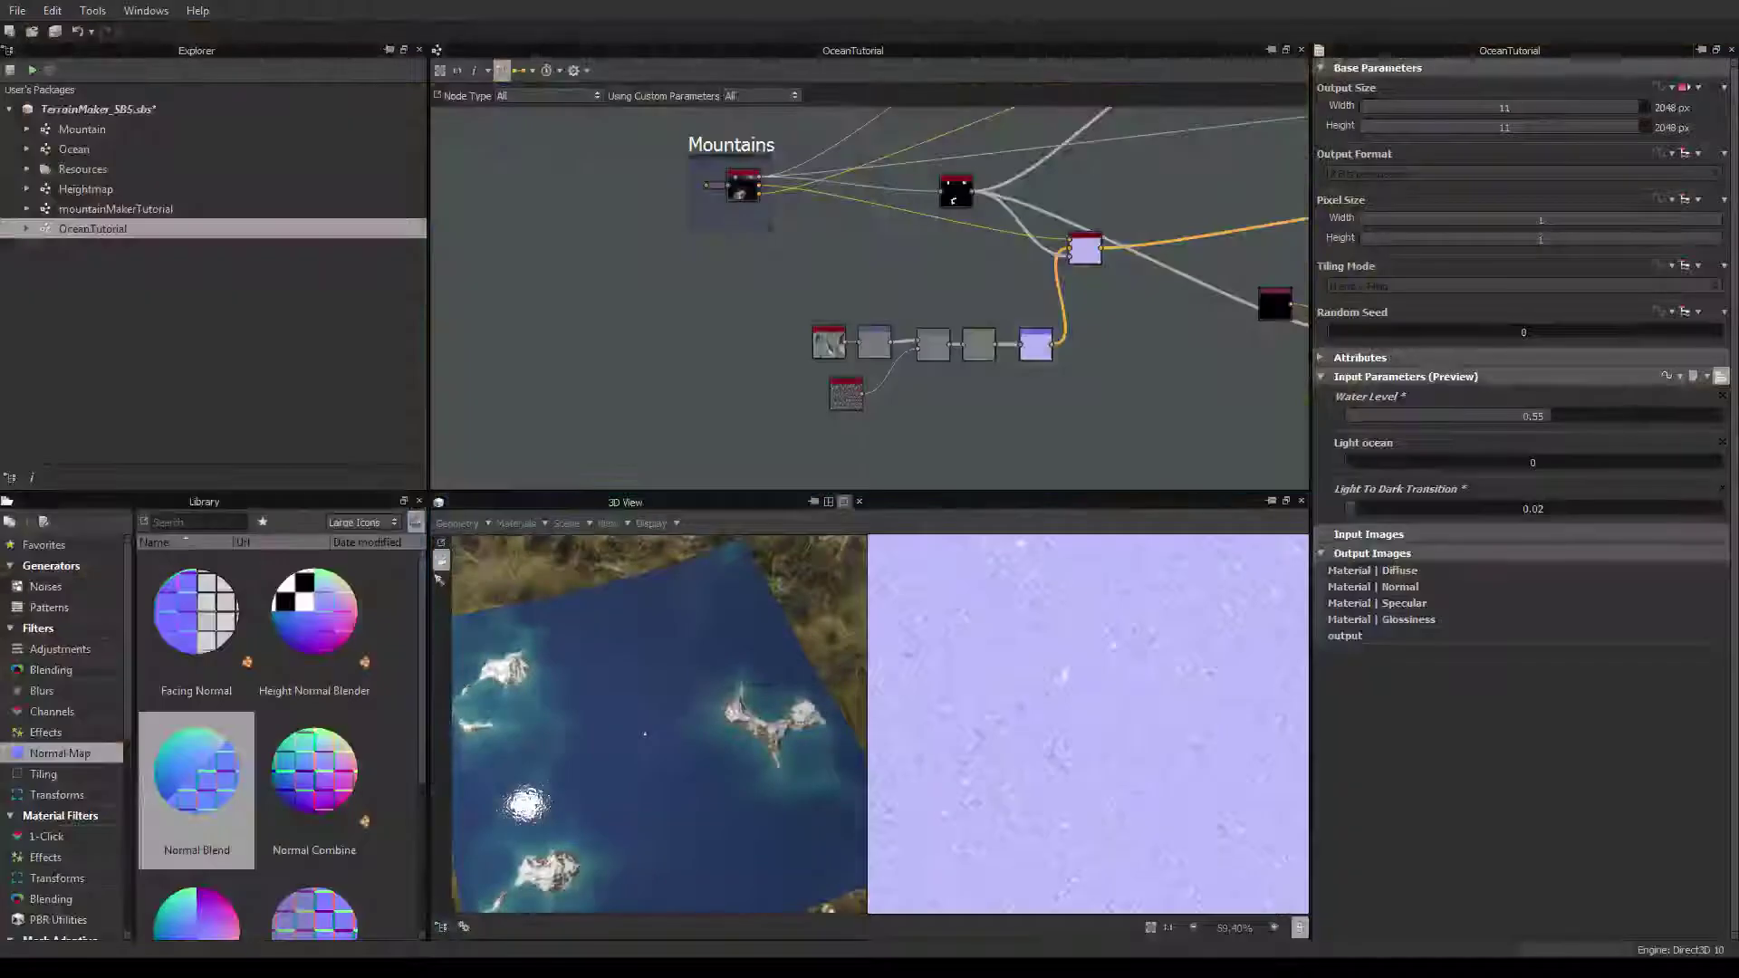
{"action": "left_click_drag", "start_coordinate": [1550, 416], "coordinate": [1428, 424]}
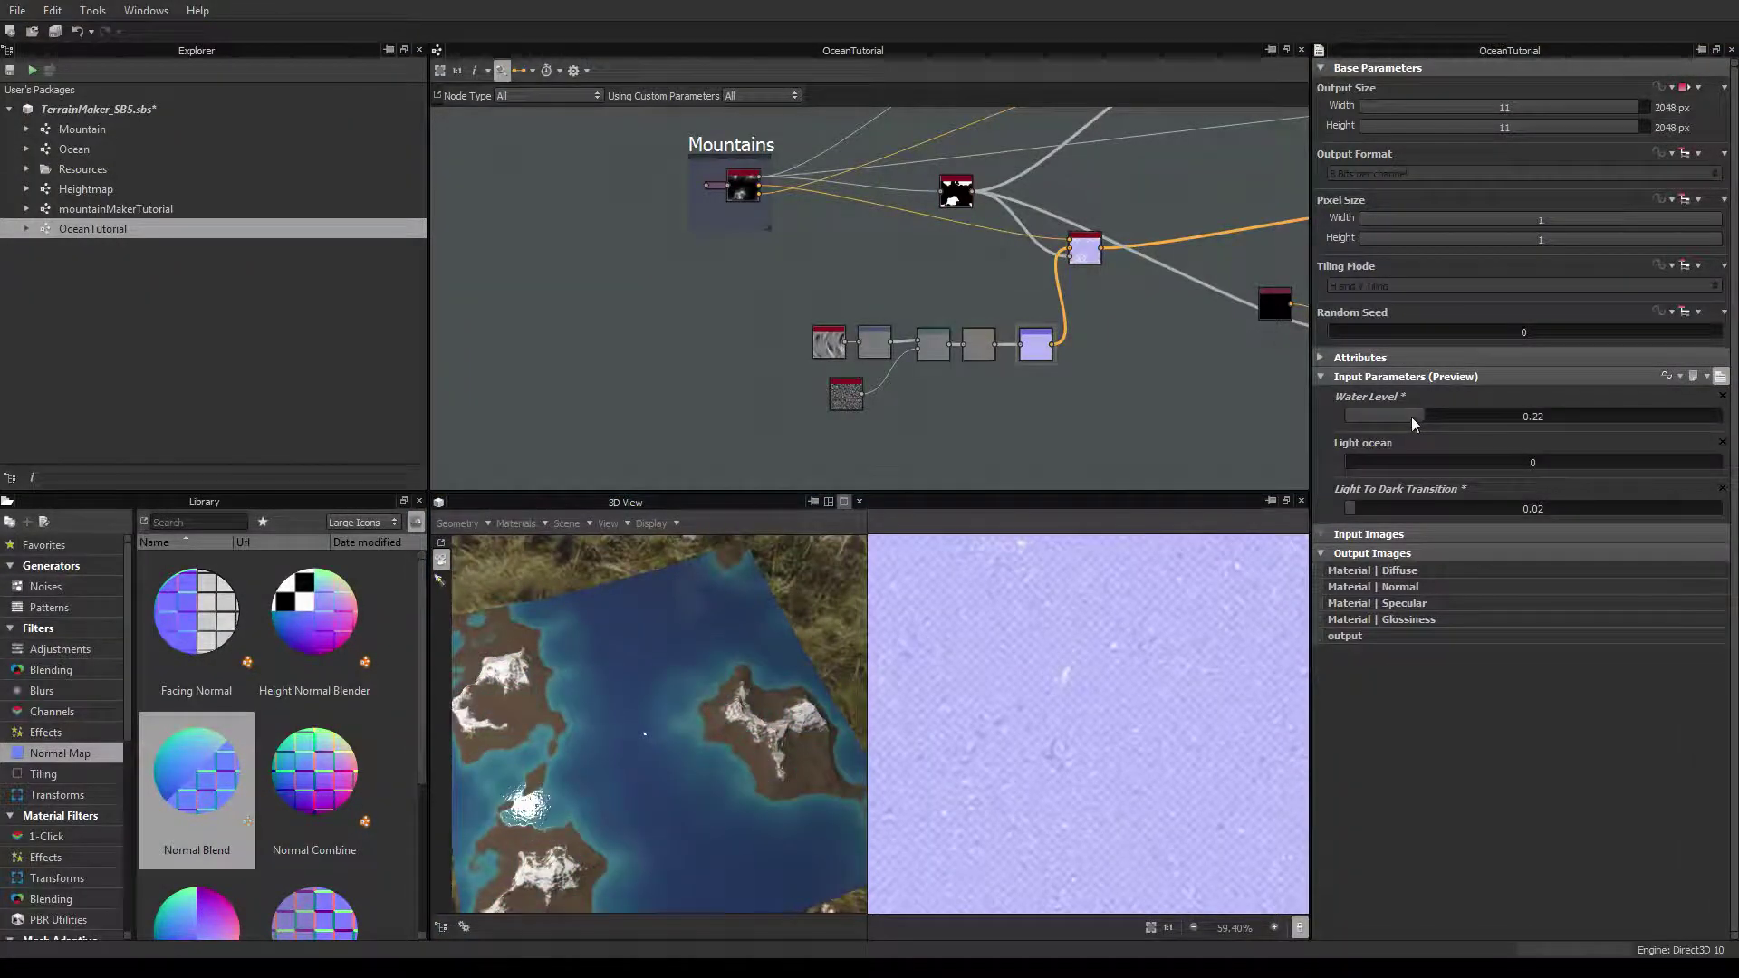
{"action": "left_click_drag", "start_coordinate": [1412, 424], "coordinate": [1399, 424]}
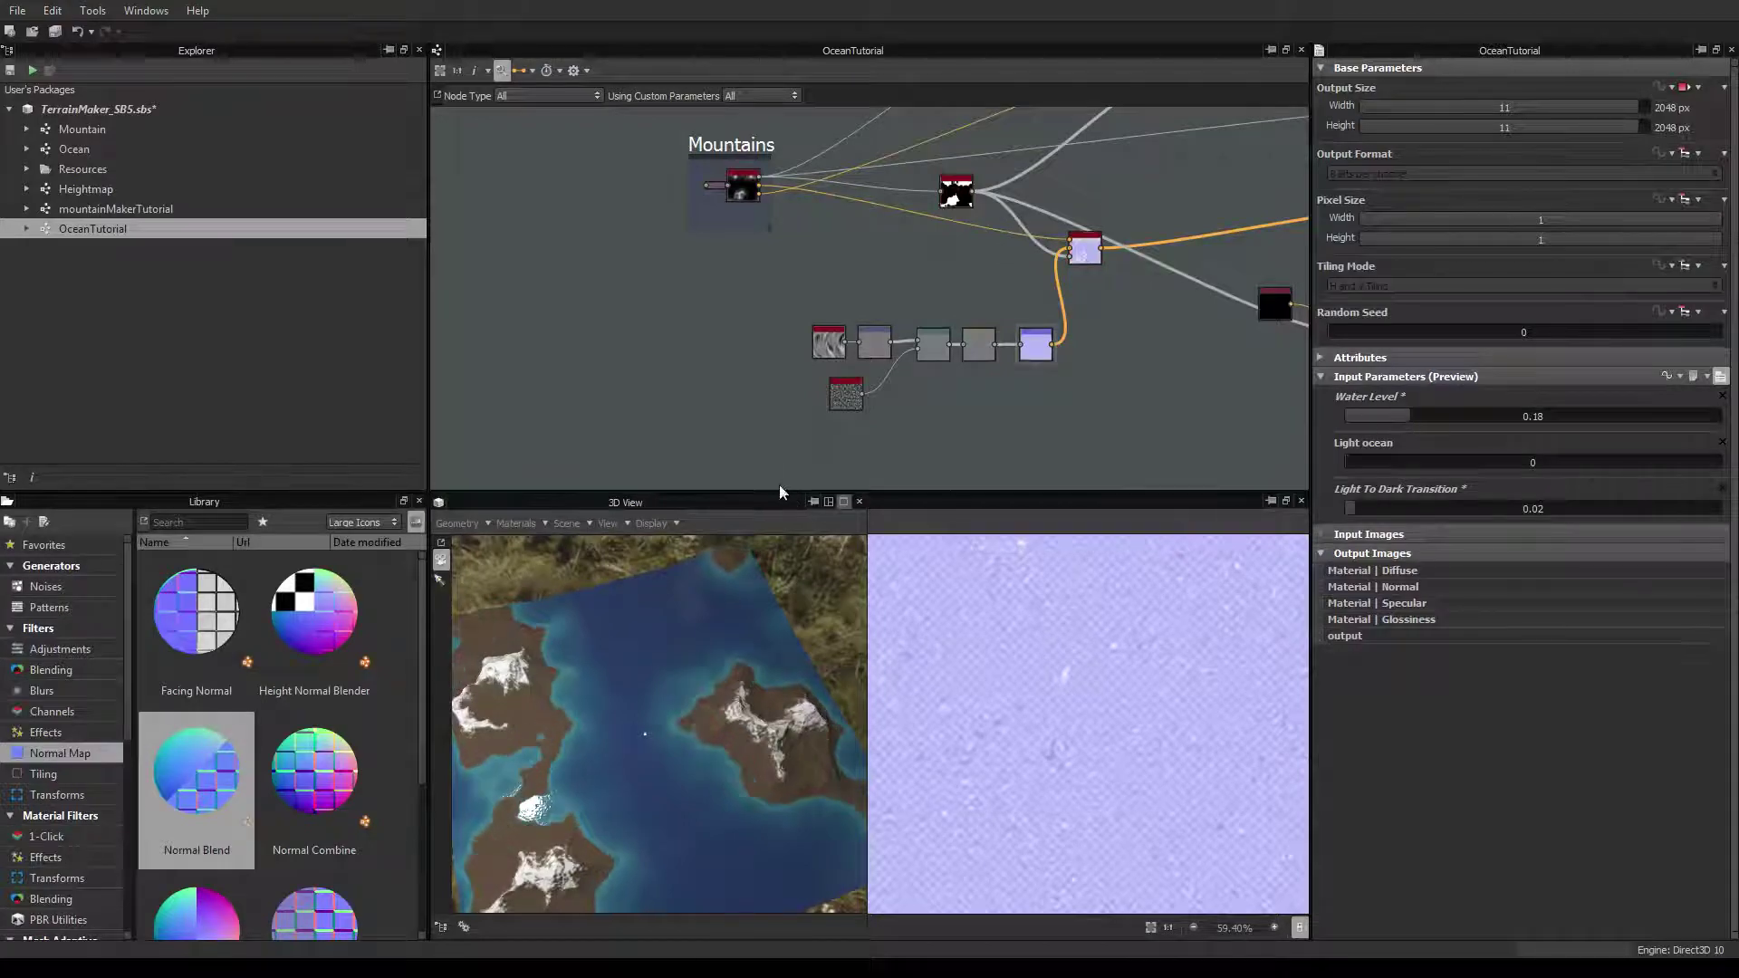
Maximize the 3D view and examine the coastlines and shallow-to-deep water blending at the lowered water level
{"action": "left_click", "coordinate": [845, 502]}
{"action": "middle_click_drag", "start_coordinate": [869, 489], "coordinate": [1077, 417]}
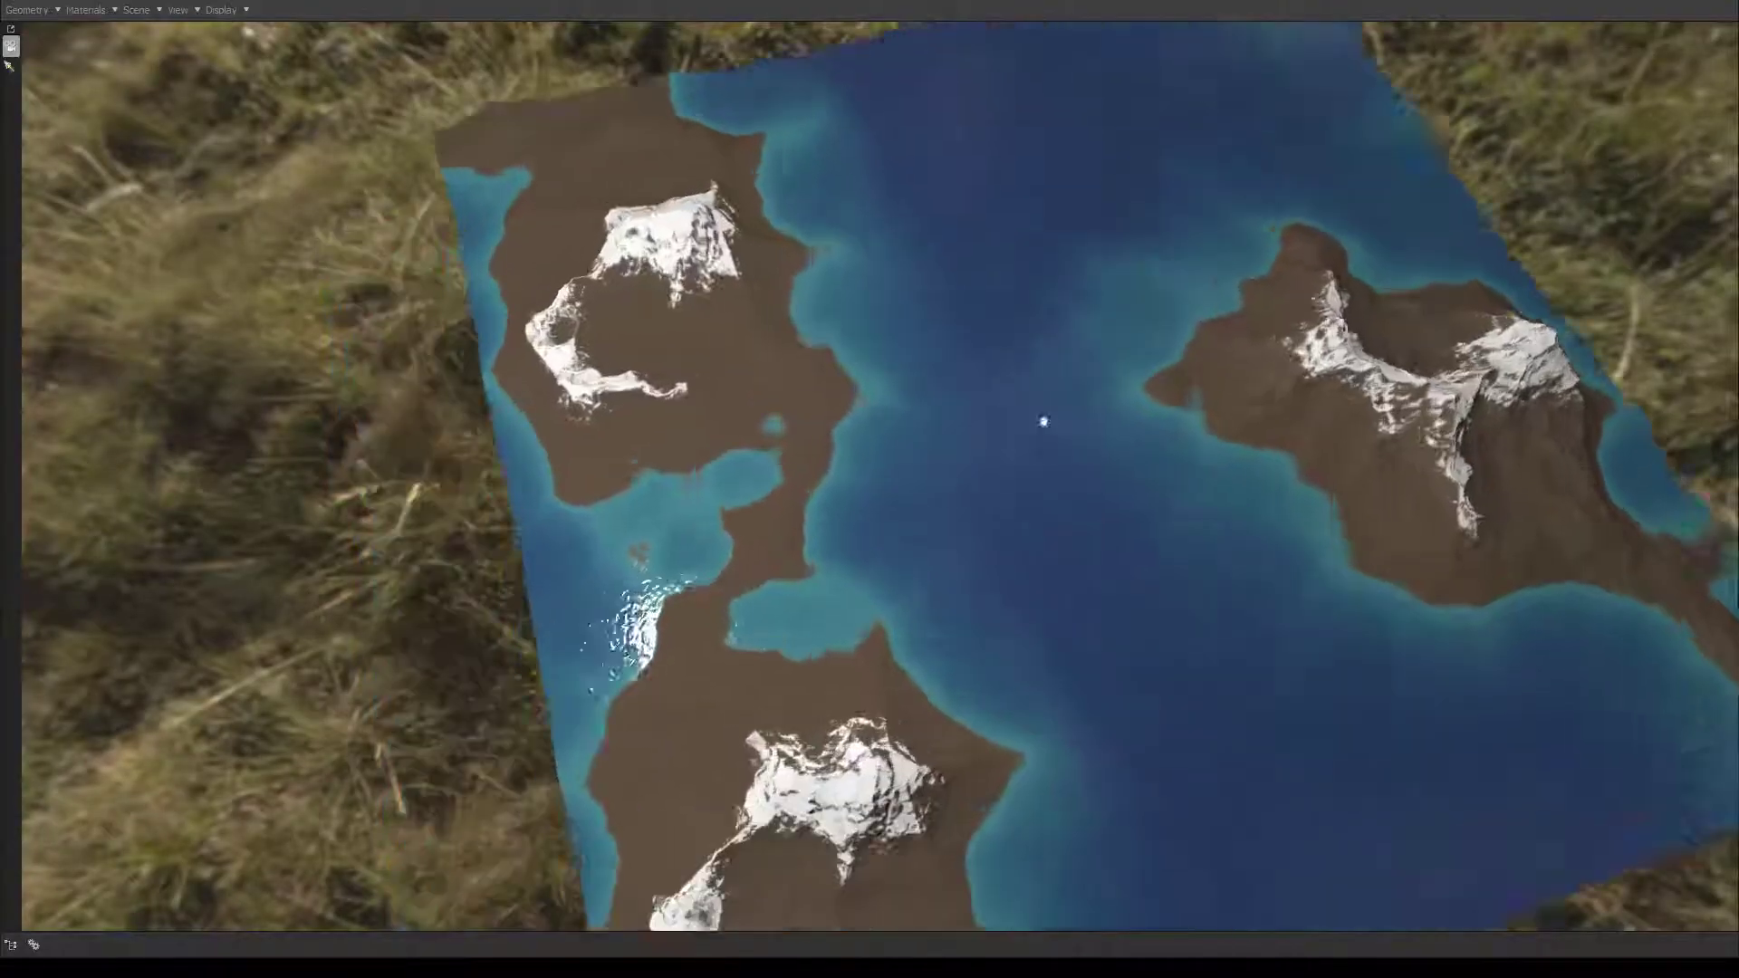
{"action": "scroll", "coordinate": [870, 489], "scroll_direction": "up", "scroll_amount": 3}
{"action": "left_click_drag", "start_coordinate": [1078, 417], "coordinate": [863, 587]}
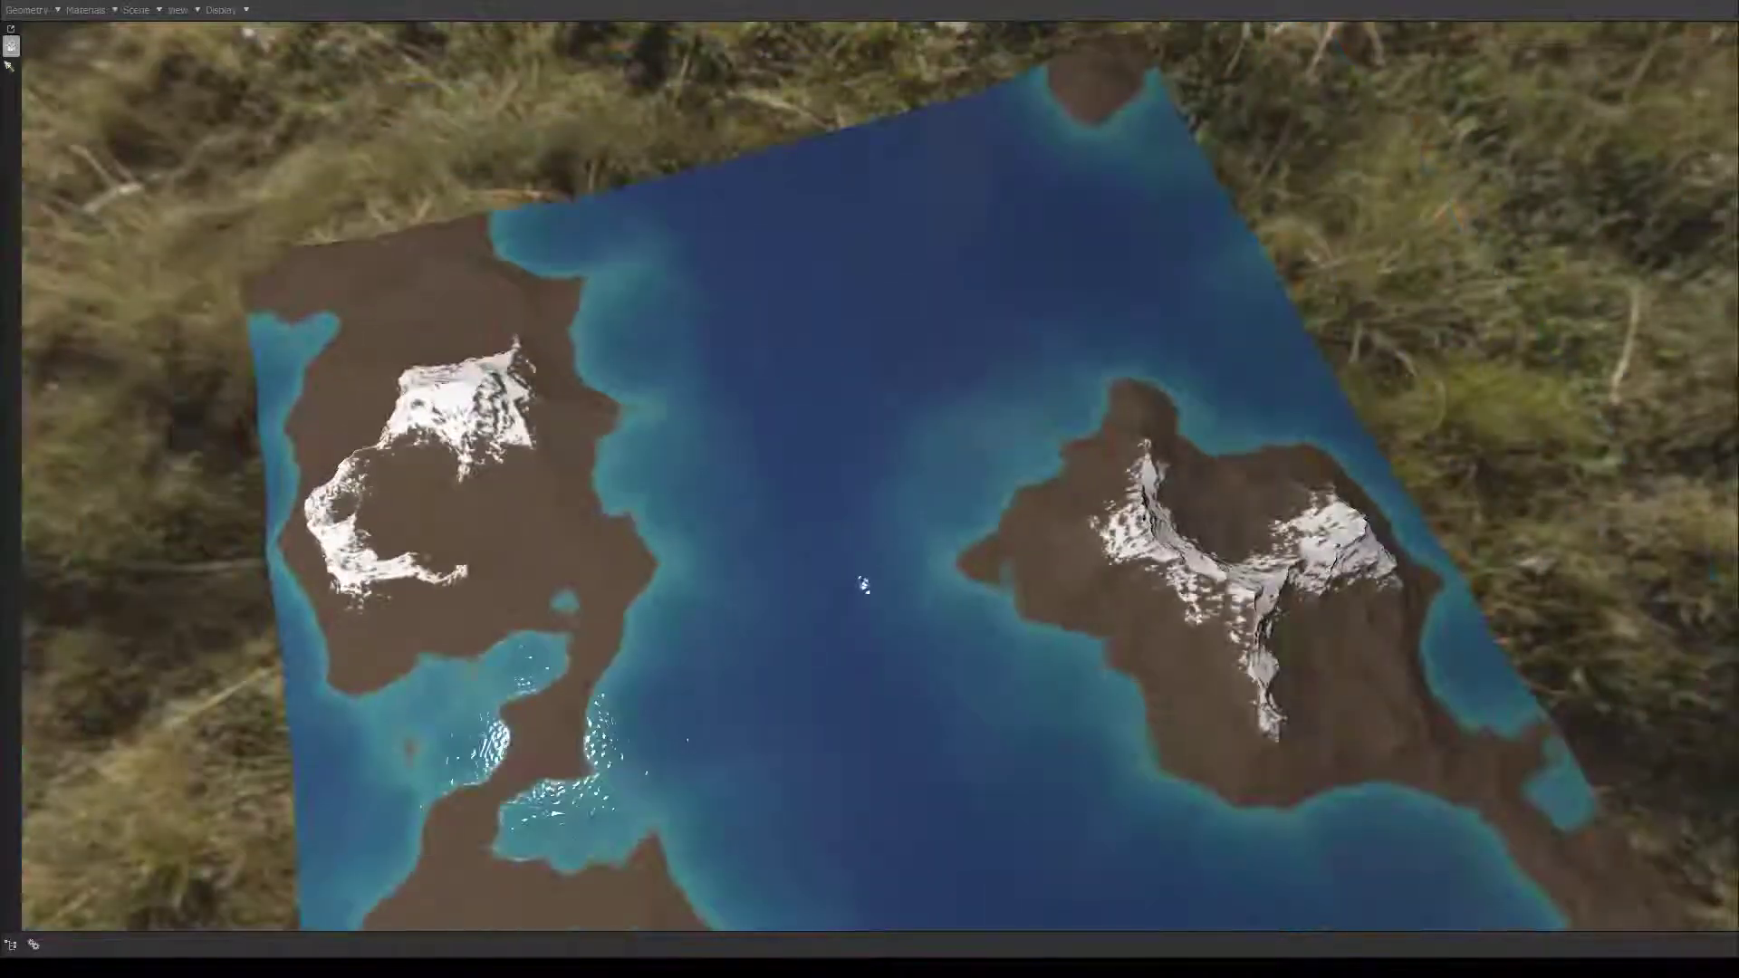
{"action": "scroll", "coordinate": [870, 489], "scroll_direction": "up", "scroll_amount": 3}
{"action": "middle_click_drag", "start_coordinate": [869, 489], "coordinate": [986, 496]}
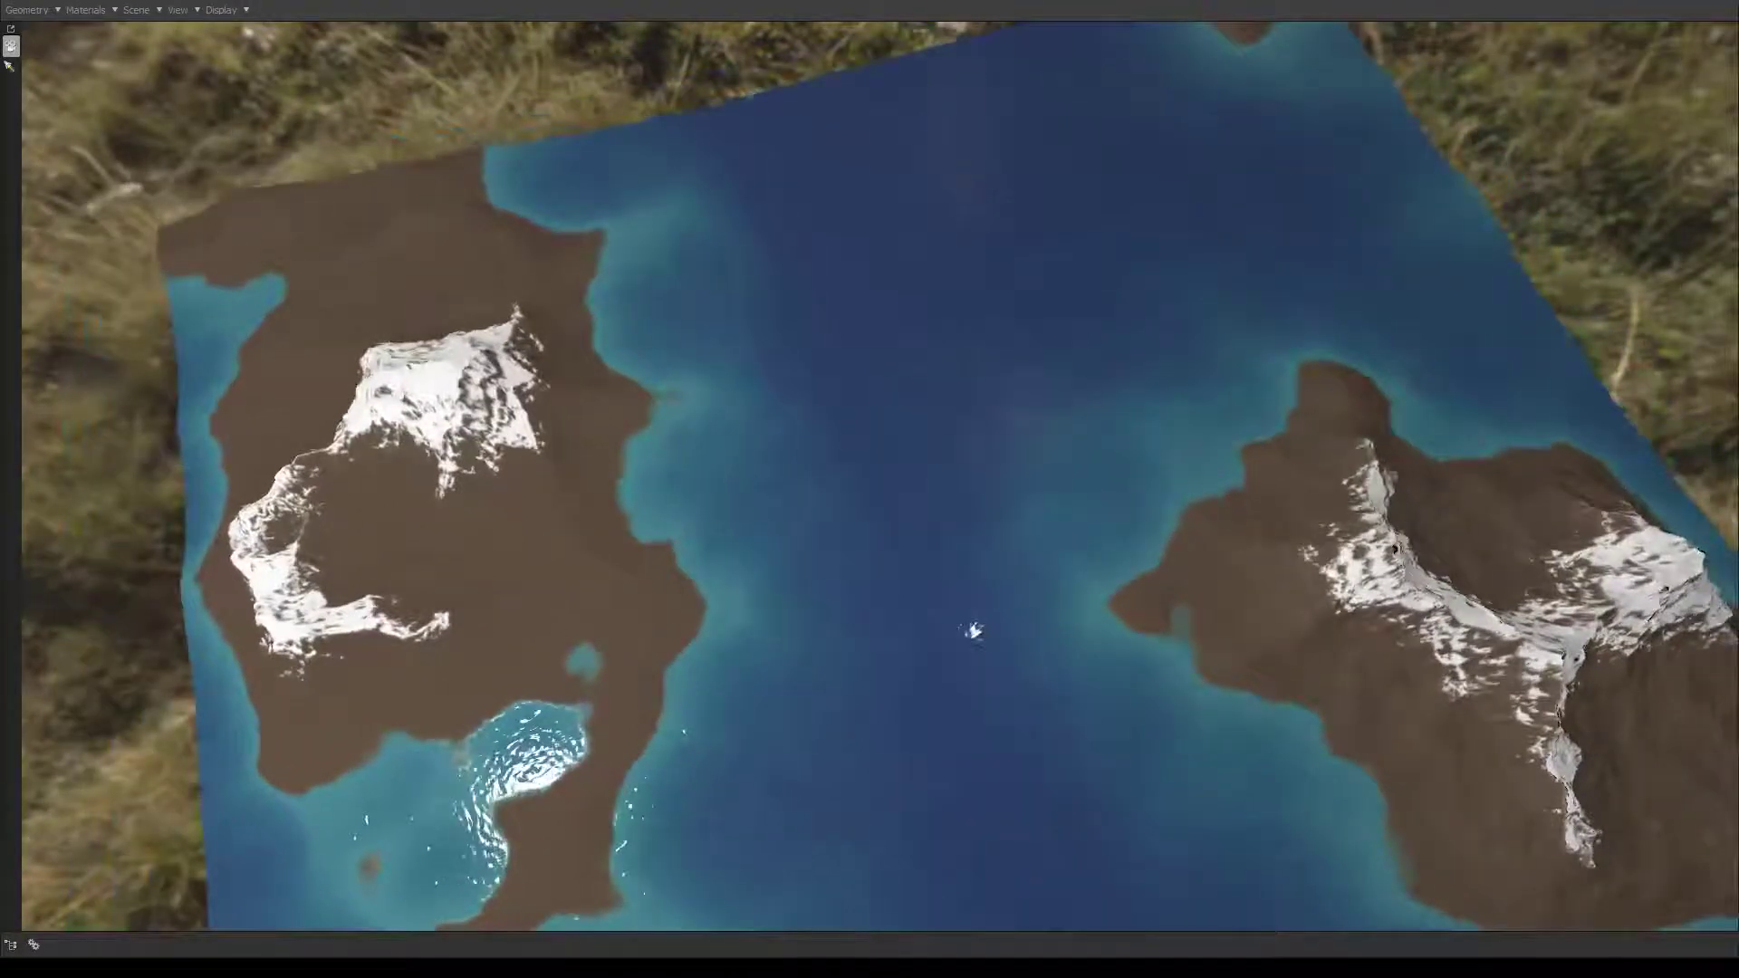
{"action": "middle_click_drag", "start_coordinate": [974, 632], "coordinate": [932, 691]}
{"action": "left_click_drag", "start_coordinate": [932, 691], "coordinate": [598, 561]}
{"action": "scroll", "coordinate": [761, 454], "scroll_direction": "down", "scroll_amount": 2}
{"action": "scroll", "coordinate": [761, 455], "scroll_direction": "up", "scroll_amount": 4}
{"action": "scroll", "coordinate": [761, 454], "scroll_direction": "down", "scroll_amount": 5}
{"action": "scroll", "coordinate": [870, 476], "scroll_direction": "down", "scroll_amount": 6}
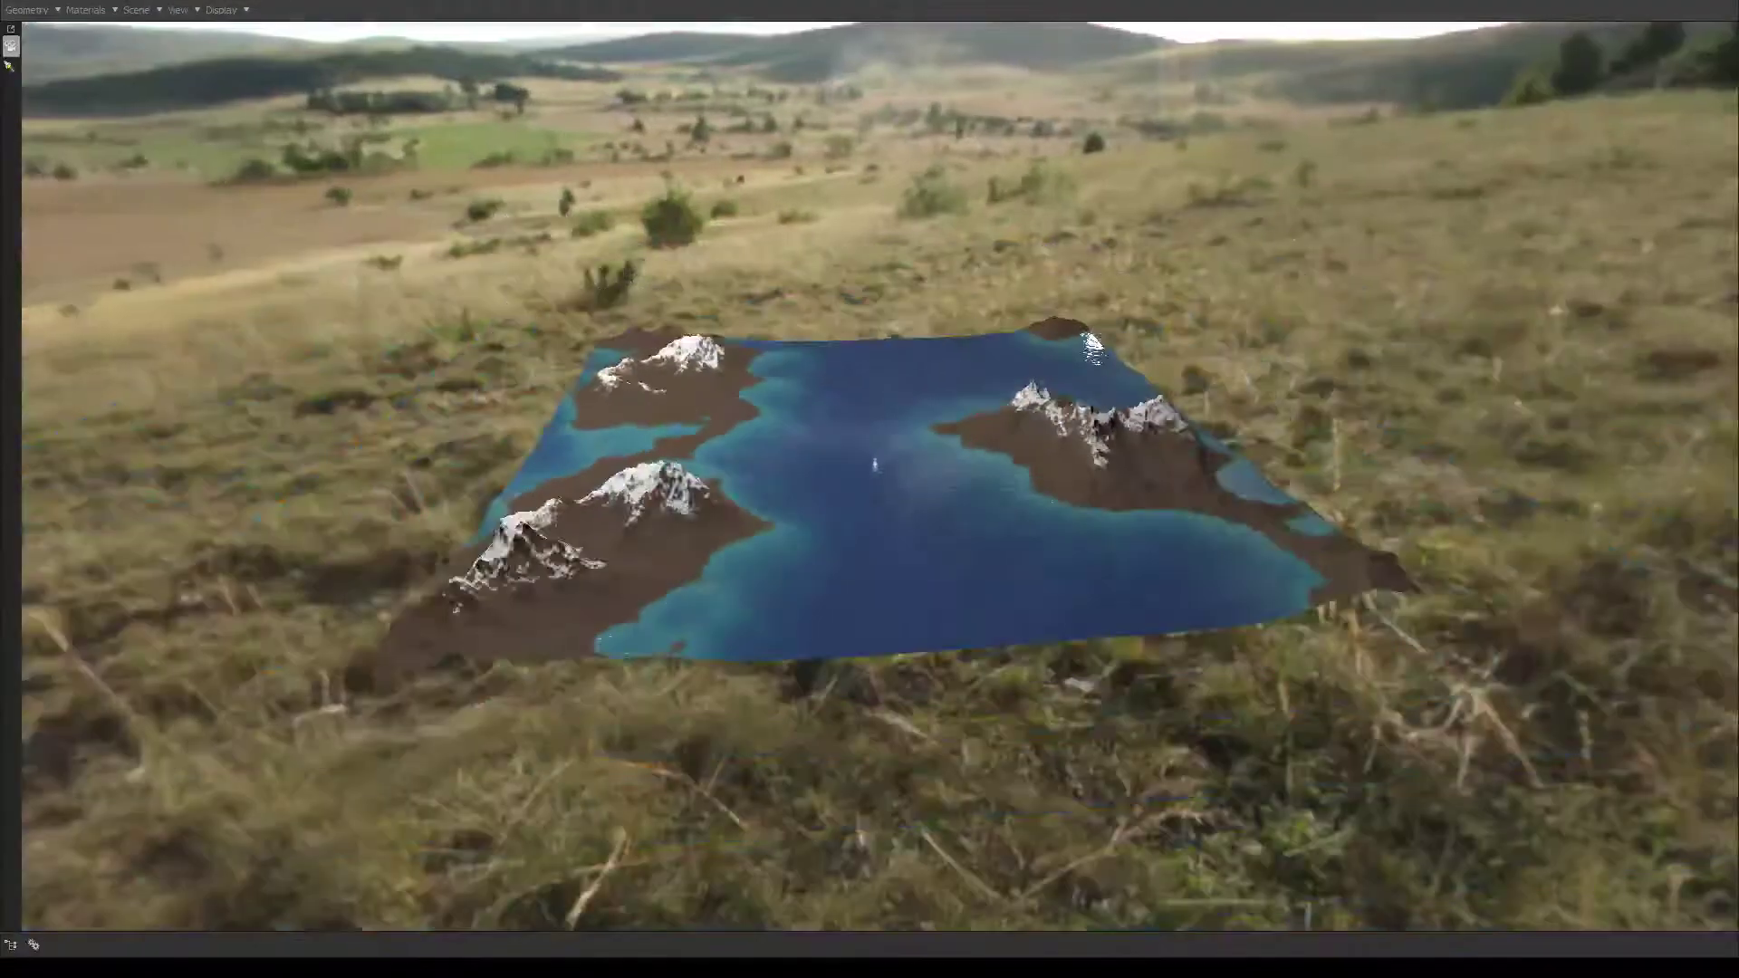
Inspect the snowy mountains, shoreline and light reflections on the ocean from lower angles in 3D
{"action": "scroll", "coordinate": [870, 475], "scroll_direction": "up", "scroll_amount": 6}
{"action": "scroll", "coordinate": [866, 451], "scroll_direction": "down", "scroll_amount": 3}
{"action": "left_click_drag", "start_coordinate": [861, 458], "coordinate": [909, 476]}
{"action": "scroll", "coordinate": [872, 574], "scroll_direction": "up", "scroll_amount": 3}
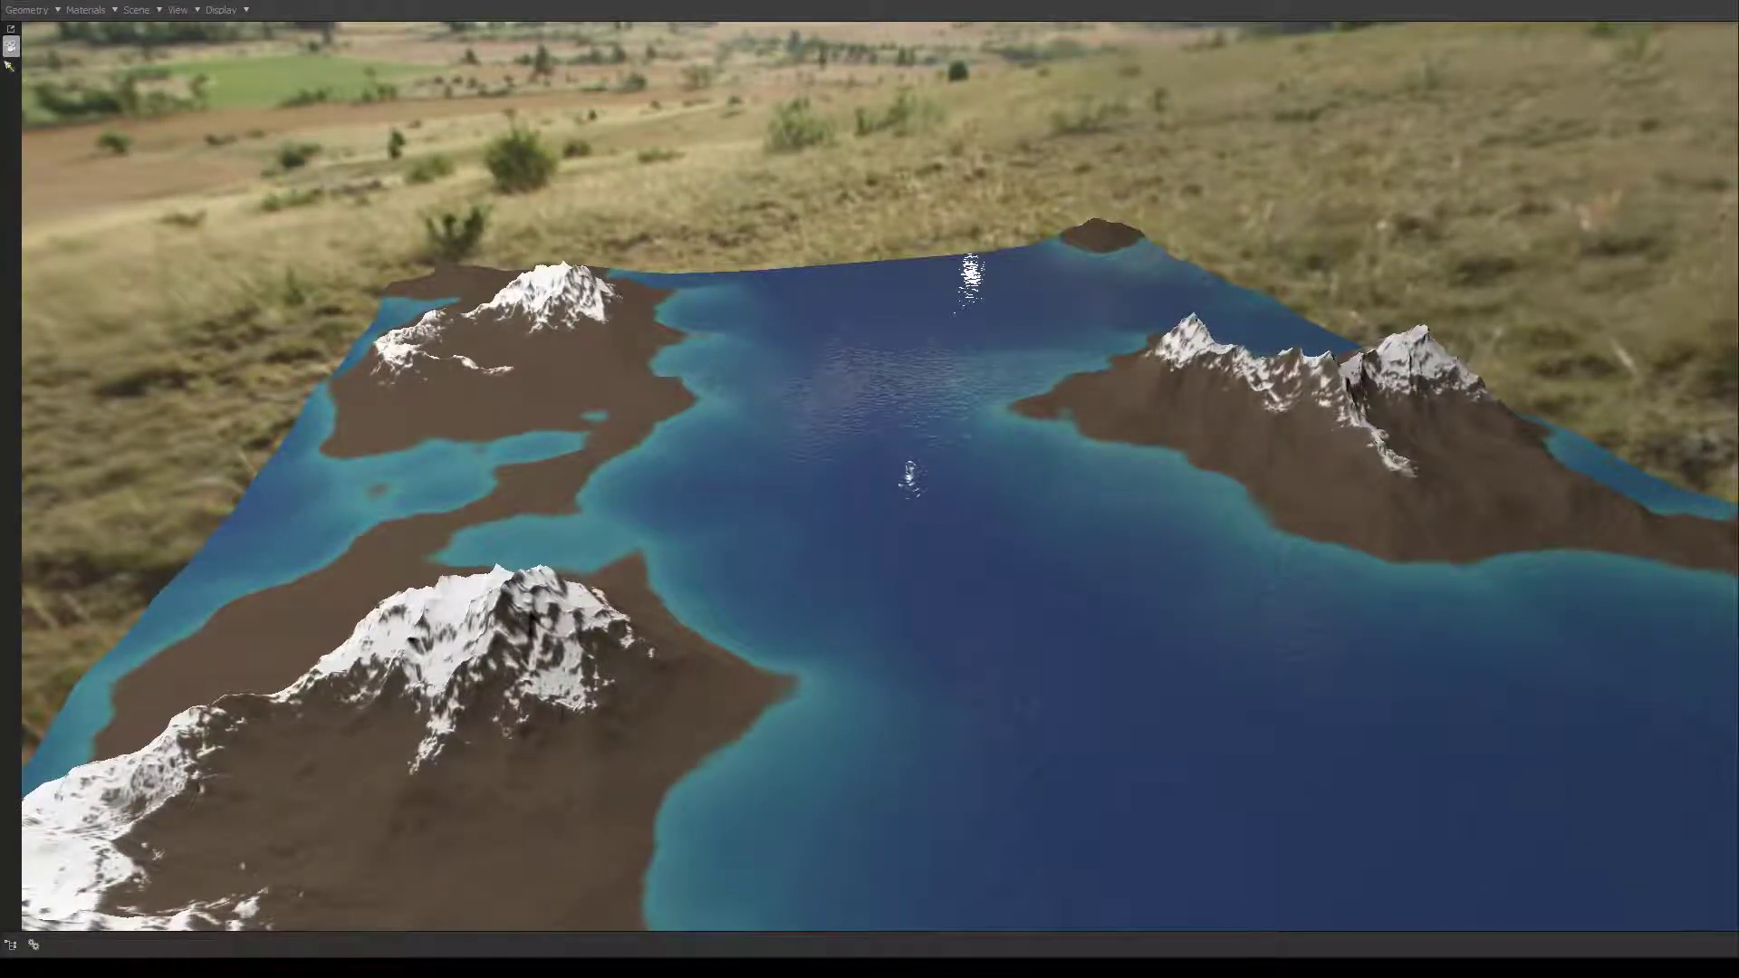
{"action": "left_click_drag", "start_coordinate": [909, 477], "coordinate": [730, 496]}
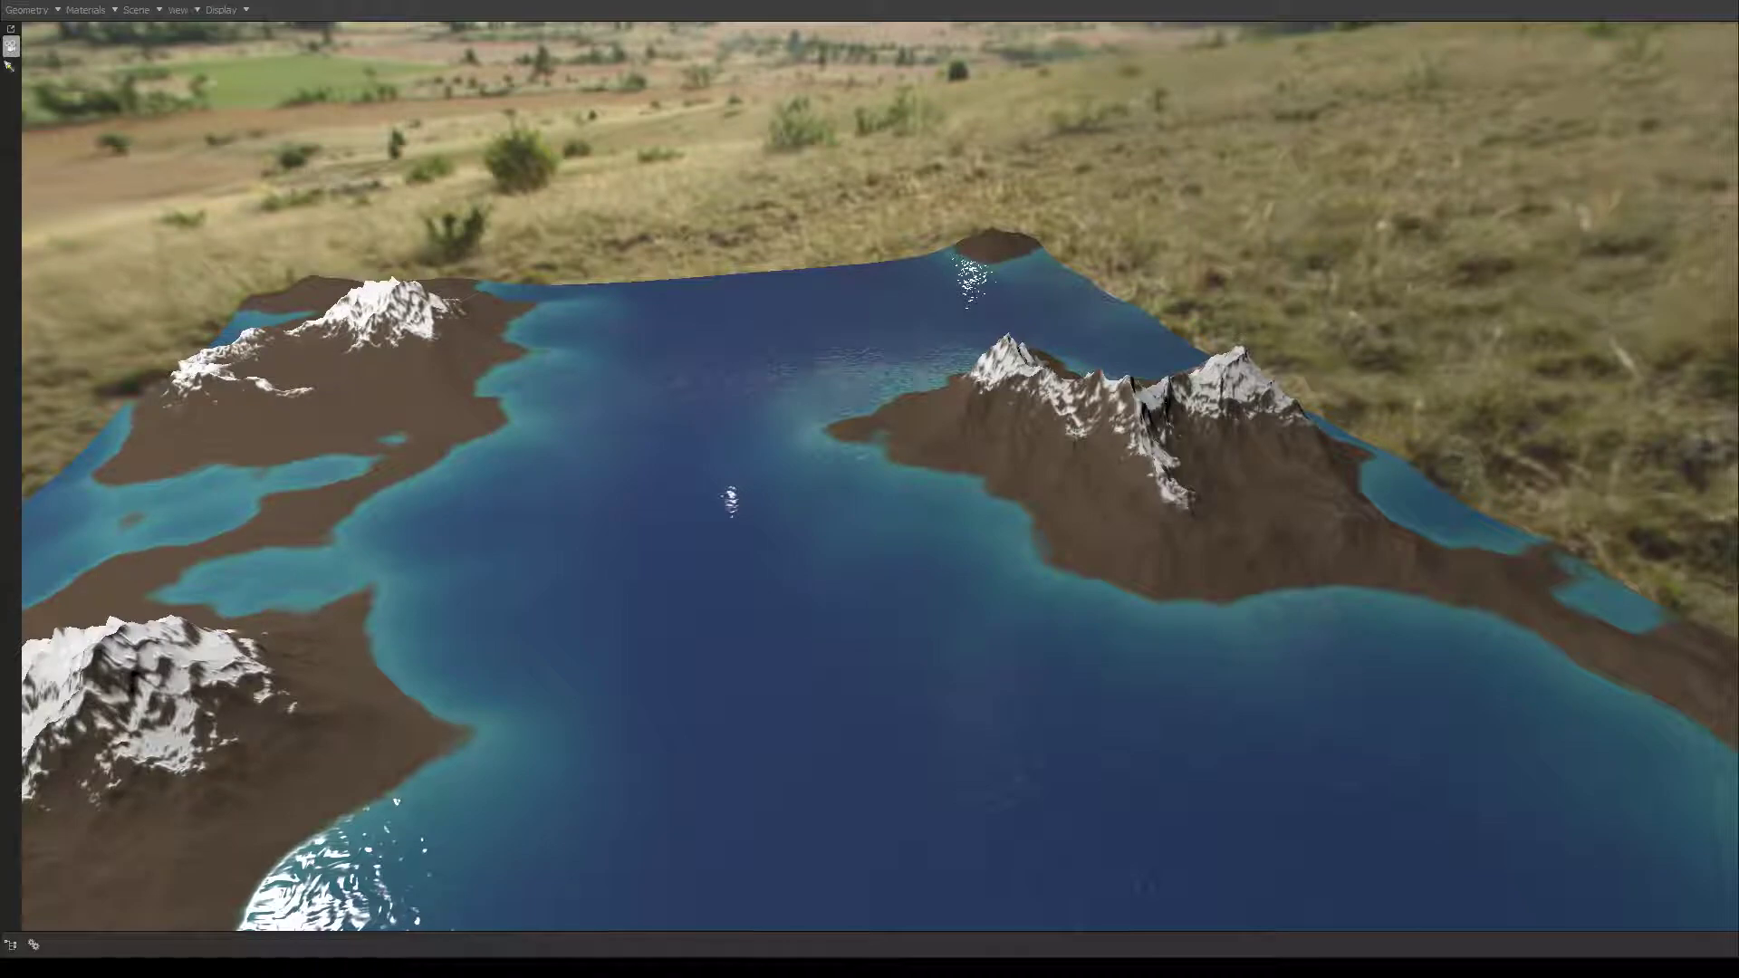
{"action": "left_click_drag", "start_coordinate": [730, 499], "coordinate": [1000, 453]}
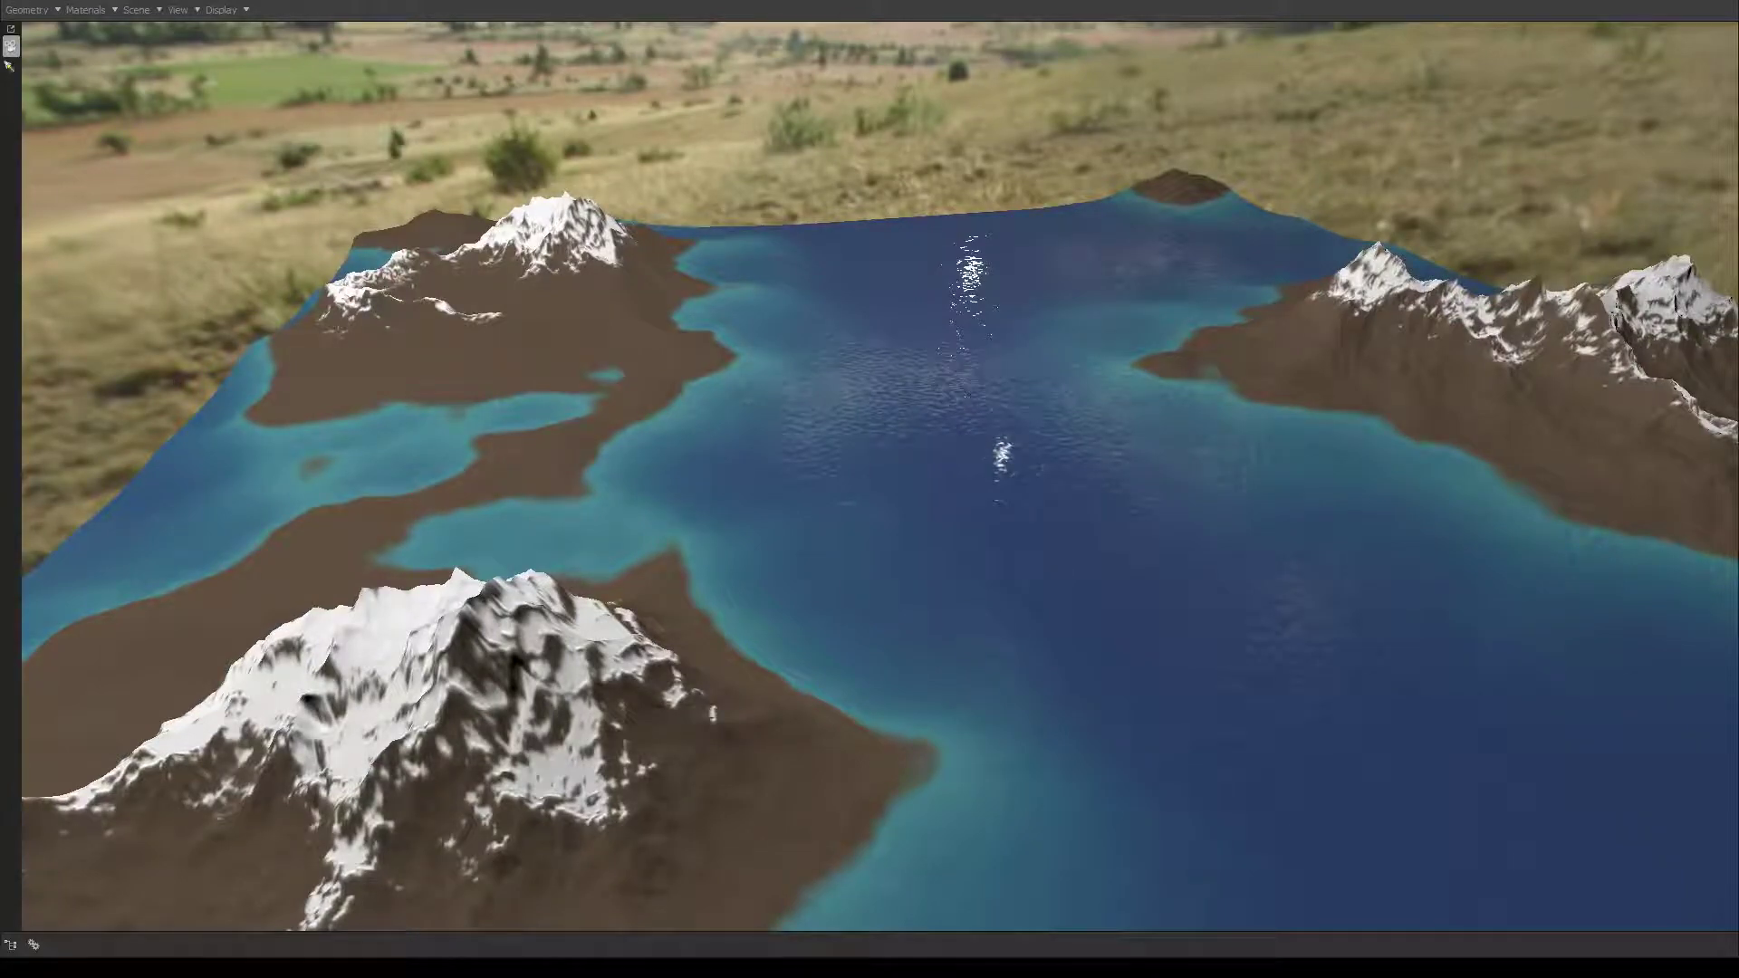
{"action": "left_click_drag", "start_coordinate": [1001, 452], "coordinate": [888, 465]}
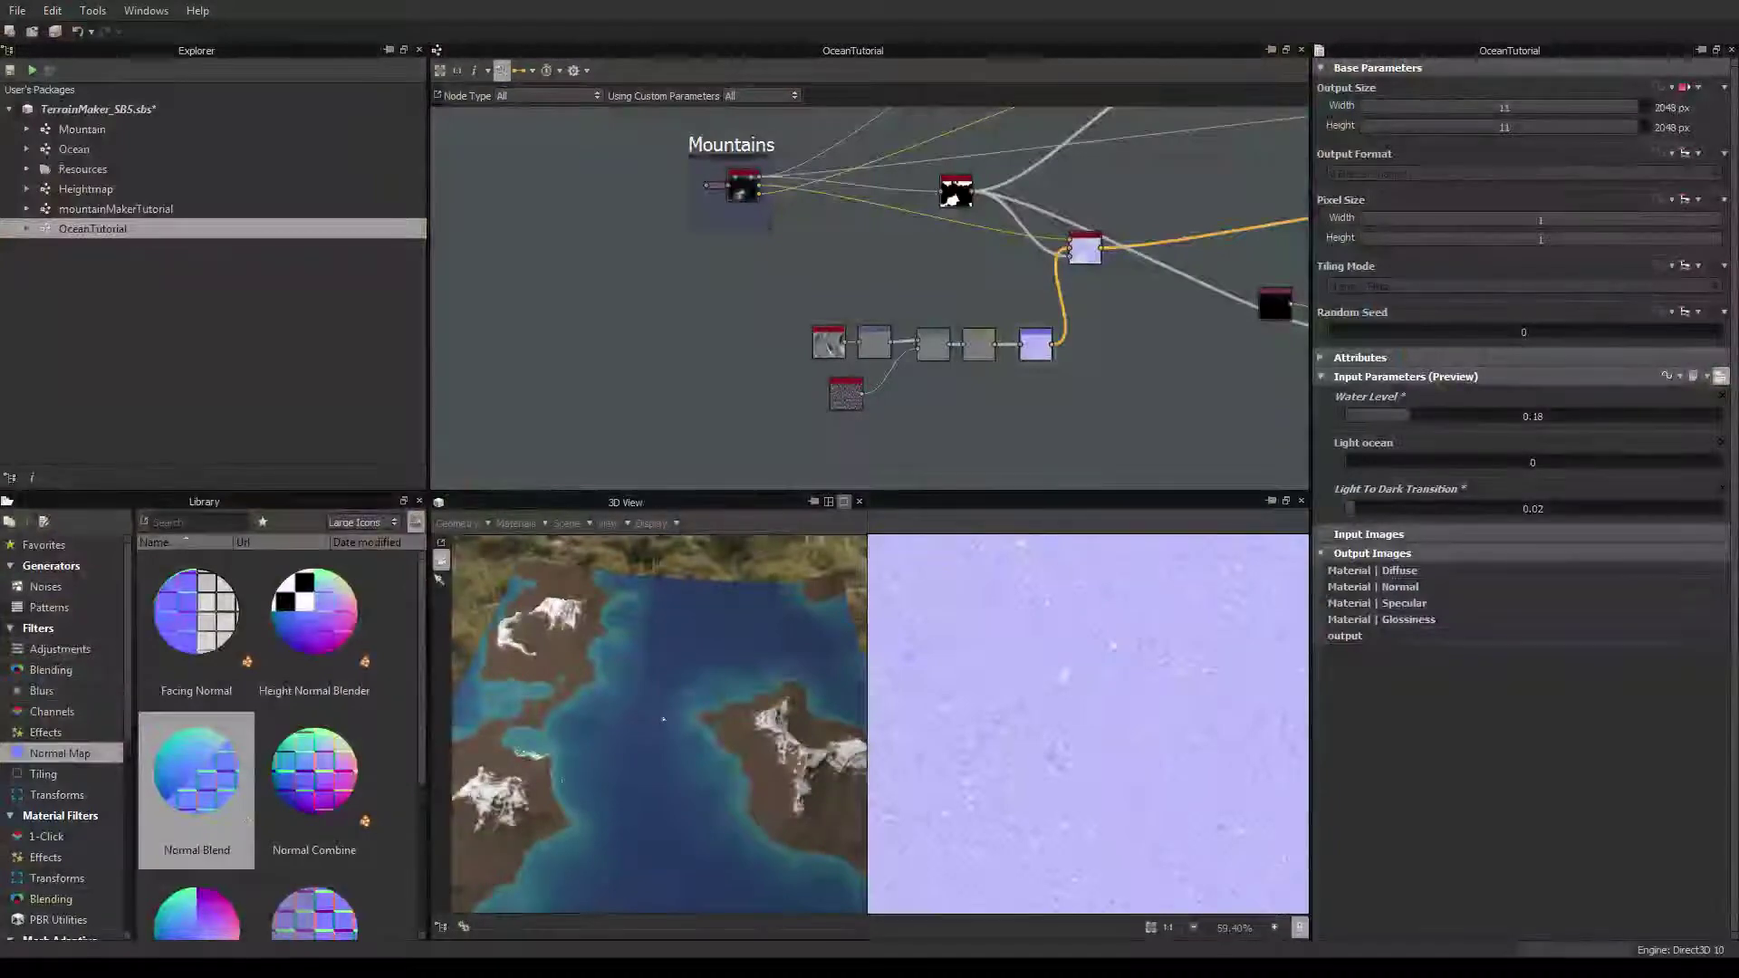
Undock the SVG node from the mountain generator instance in the Mountains frame
{"action": "middle_click_drag", "start_coordinate": [813, 309], "coordinate": [826, 330]}
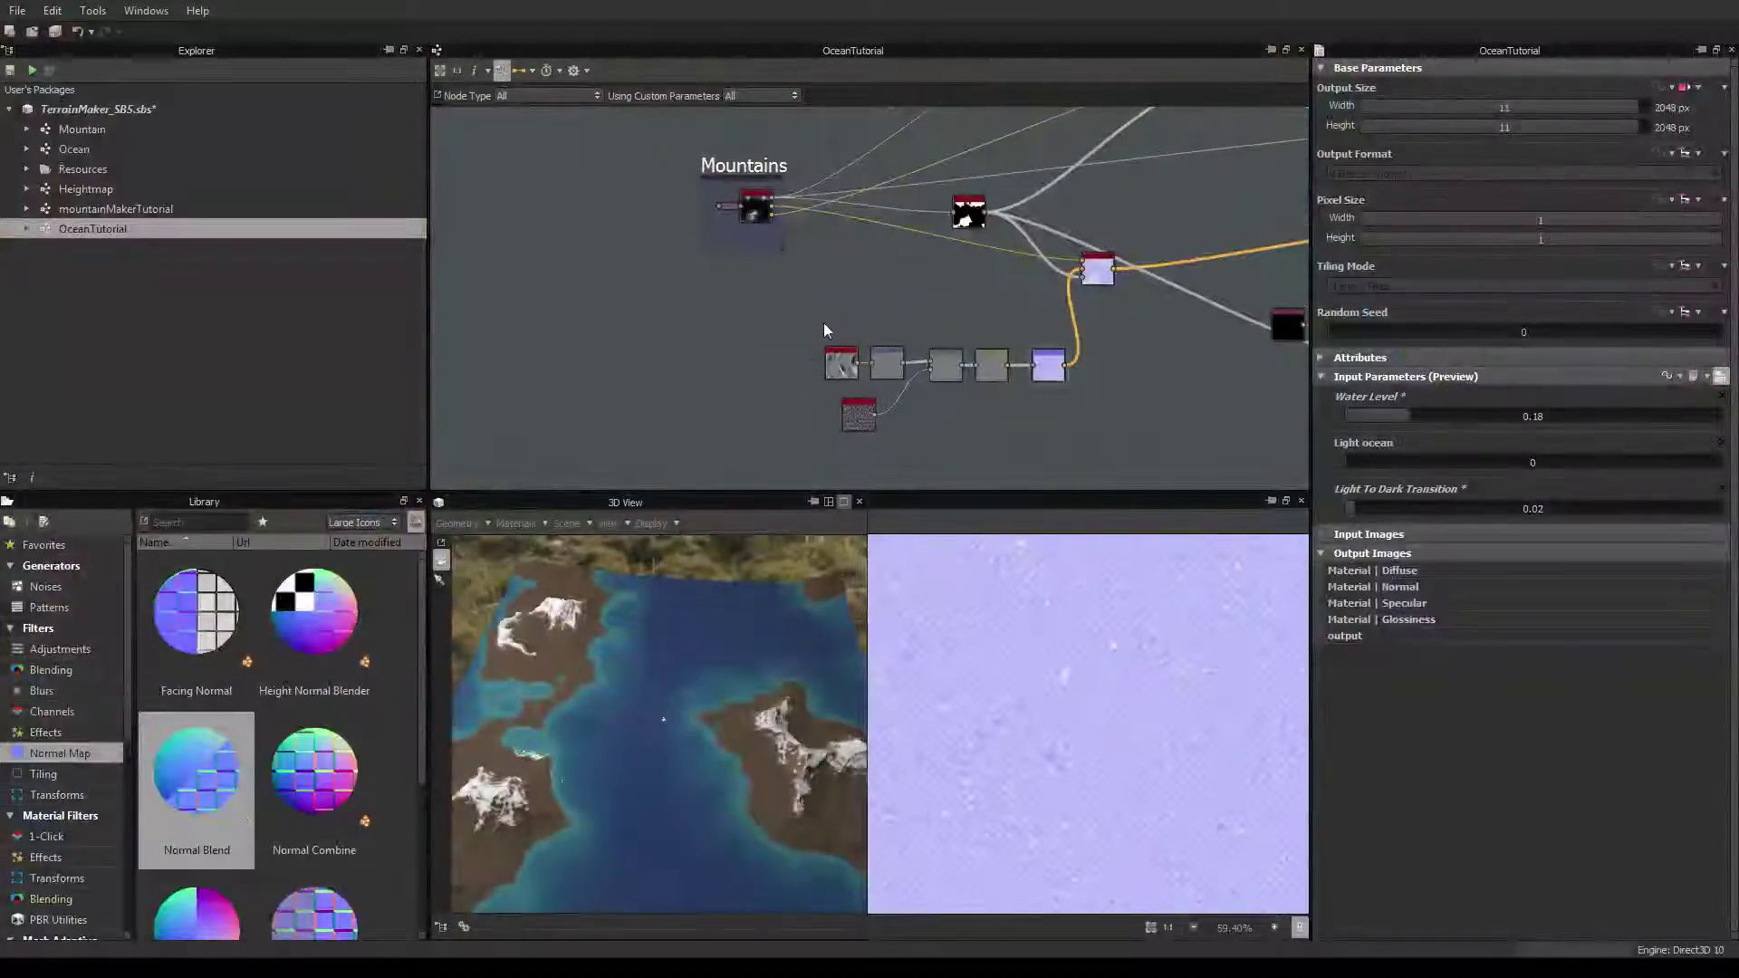
{"action": "left_click", "coordinate": [730, 204]}
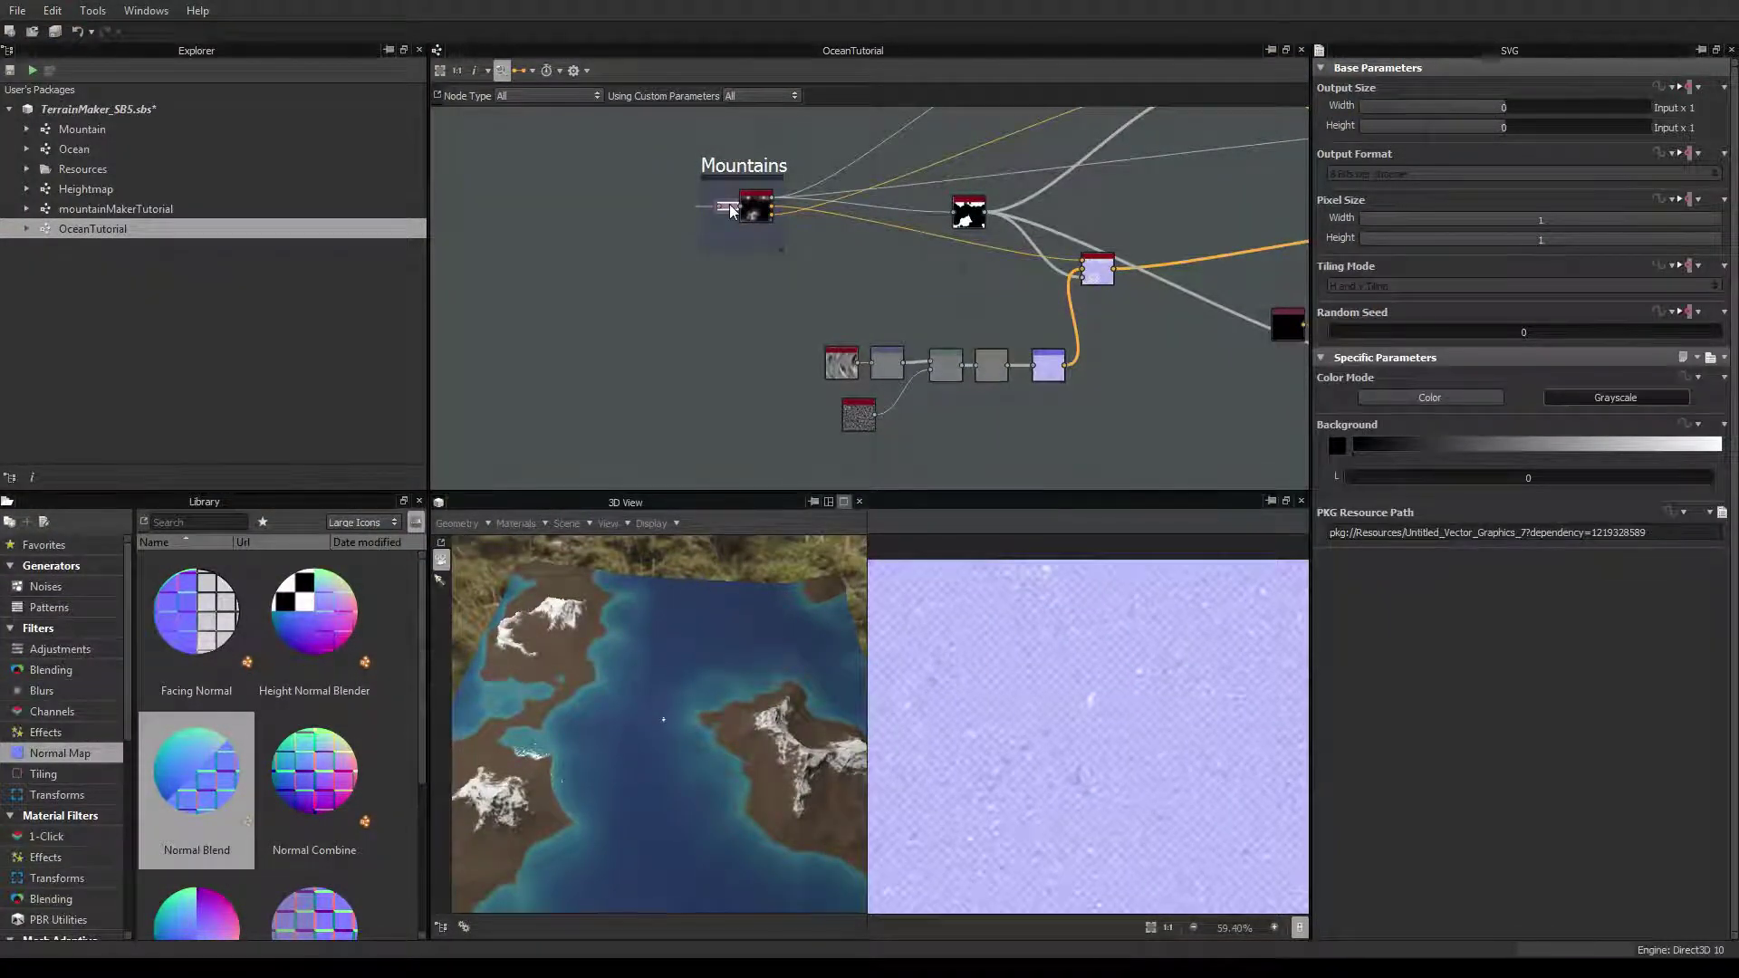
{"action": "scroll", "coordinate": [730, 204], "scroll_direction": "up", "scroll_amount": 2}
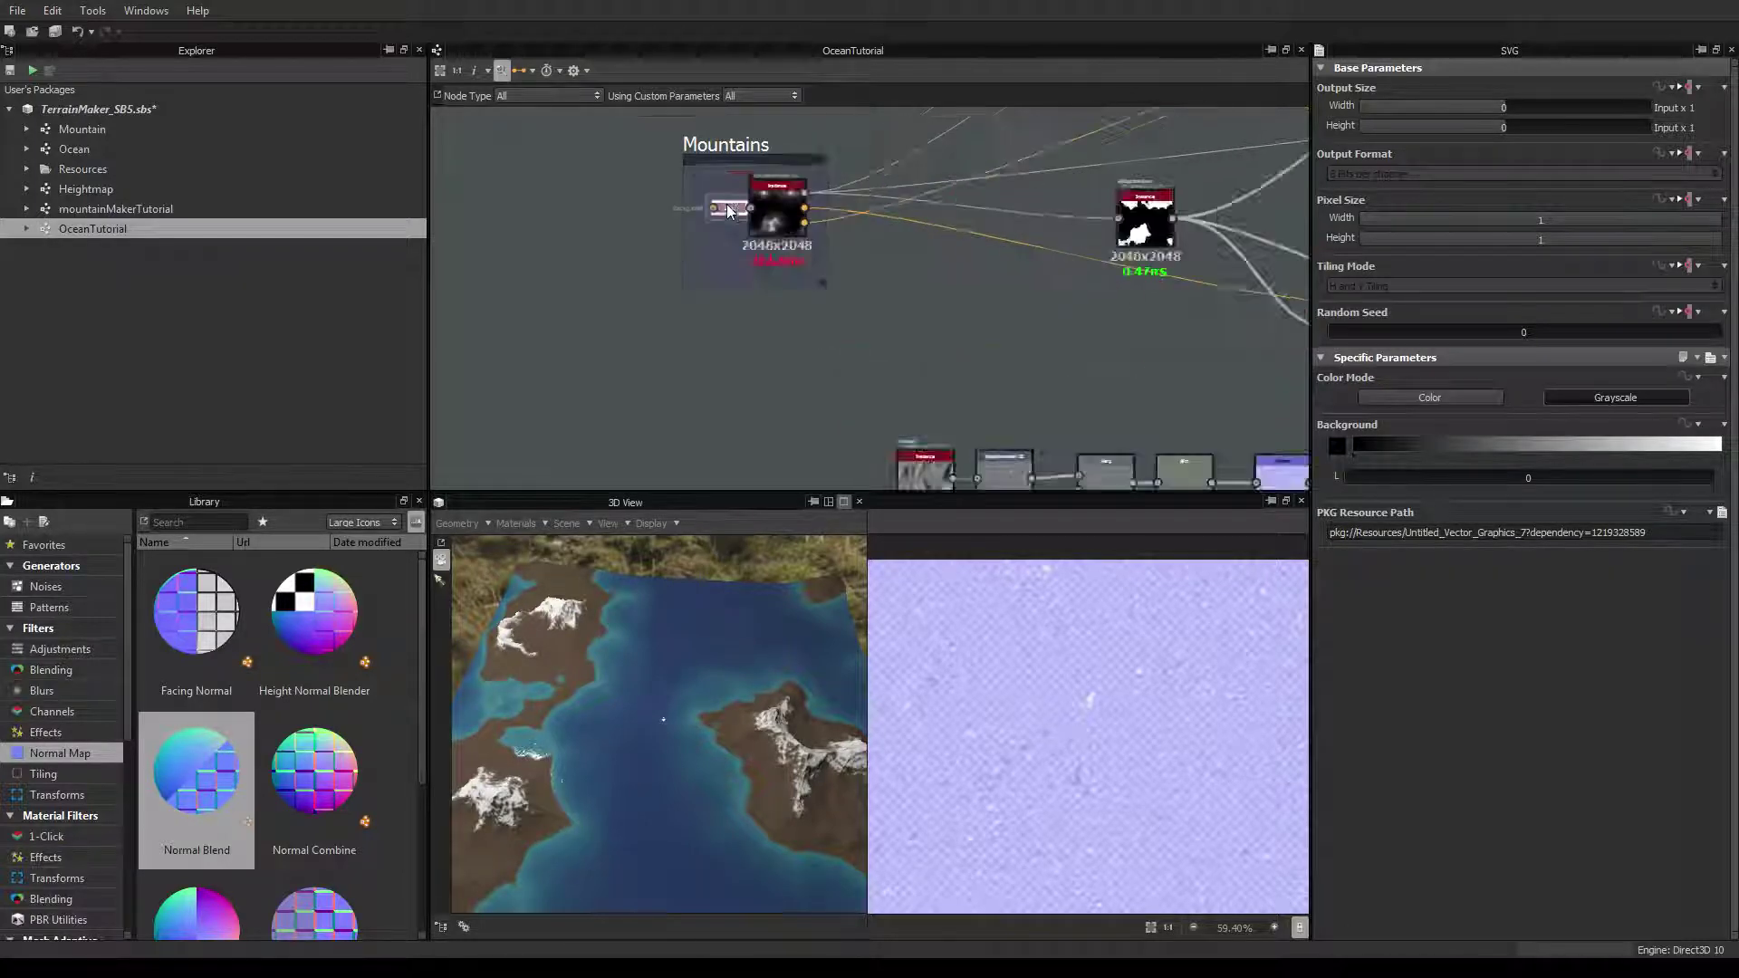
{"action": "scroll", "coordinate": [727, 204], "scroll_direction": "up", "scroll_amount": 3}
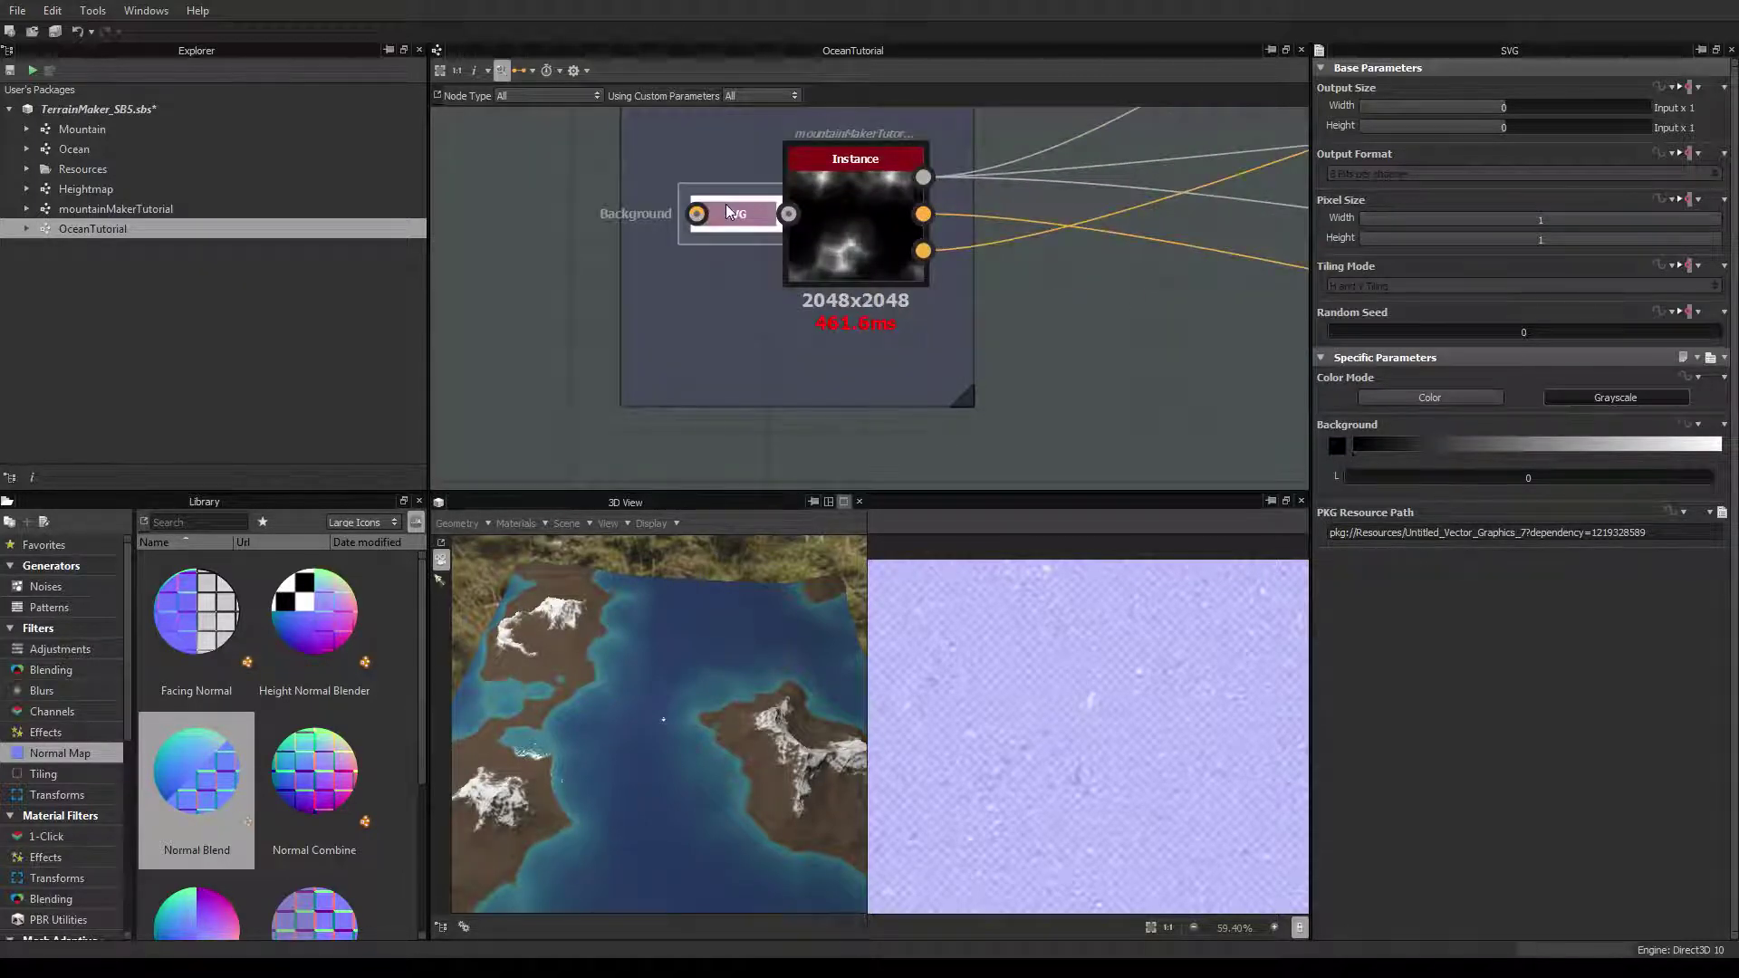
{"action": "key", "text": "d"}
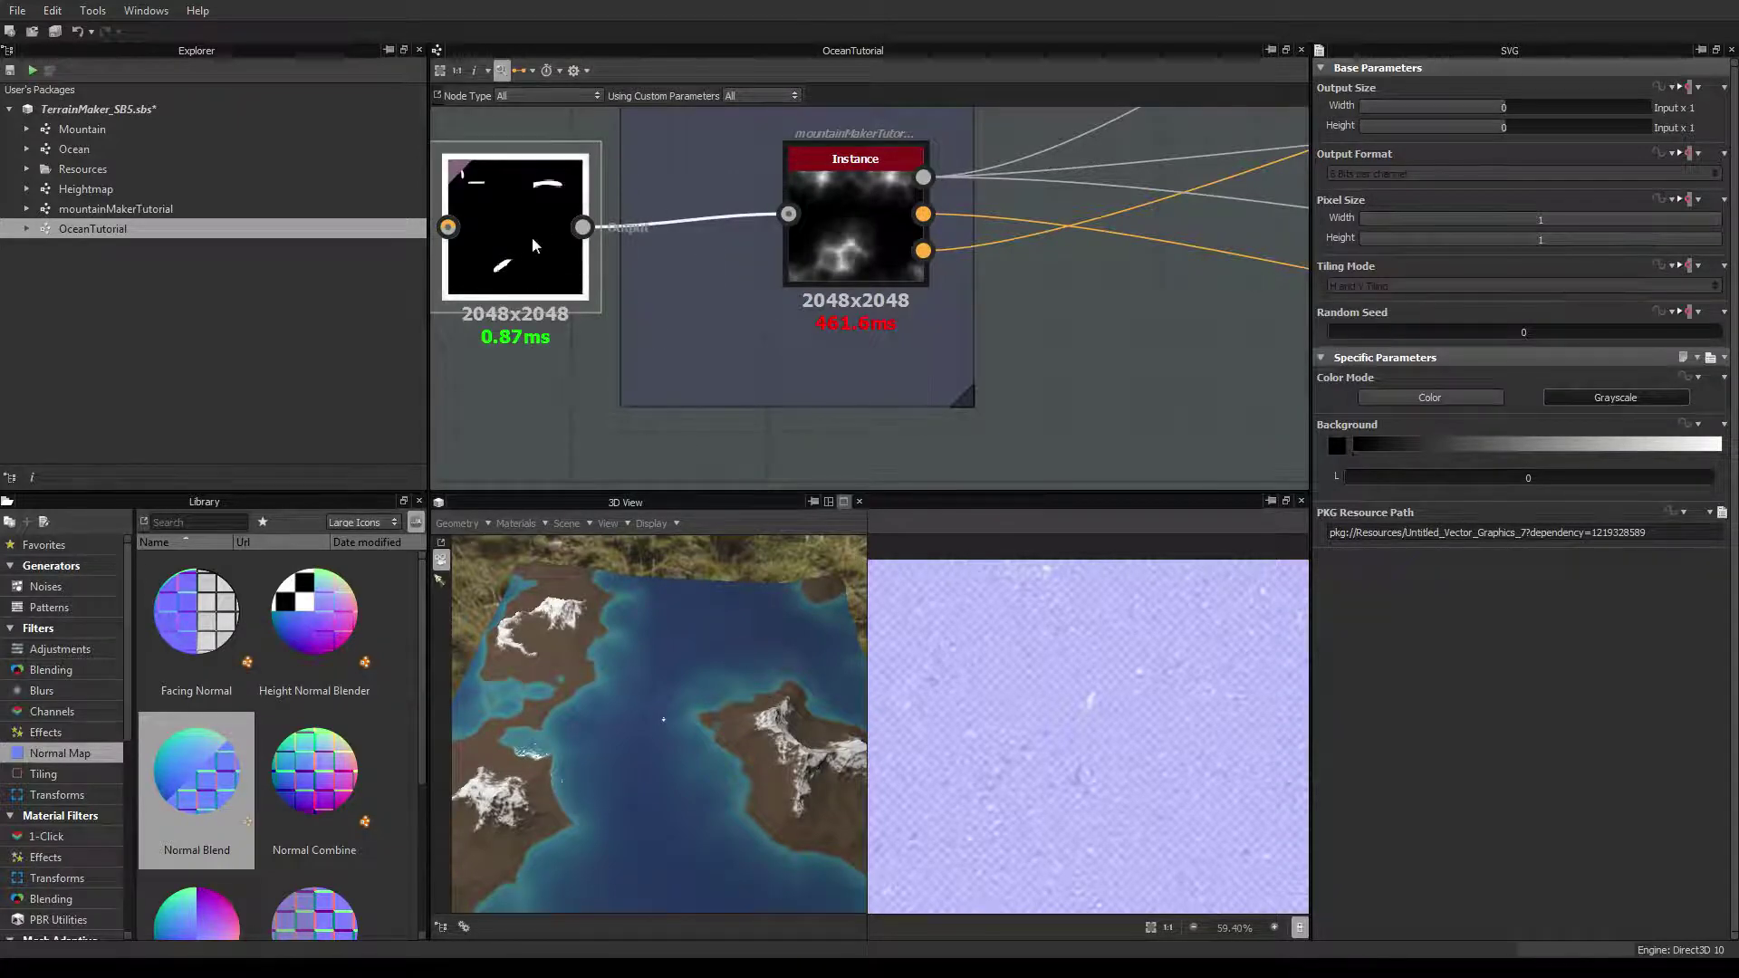
Draw two rectangles over the SVG node's mask in the 2D view to reshape the mountains
{"action": "left_click", "coordinate": [1150, 928]}
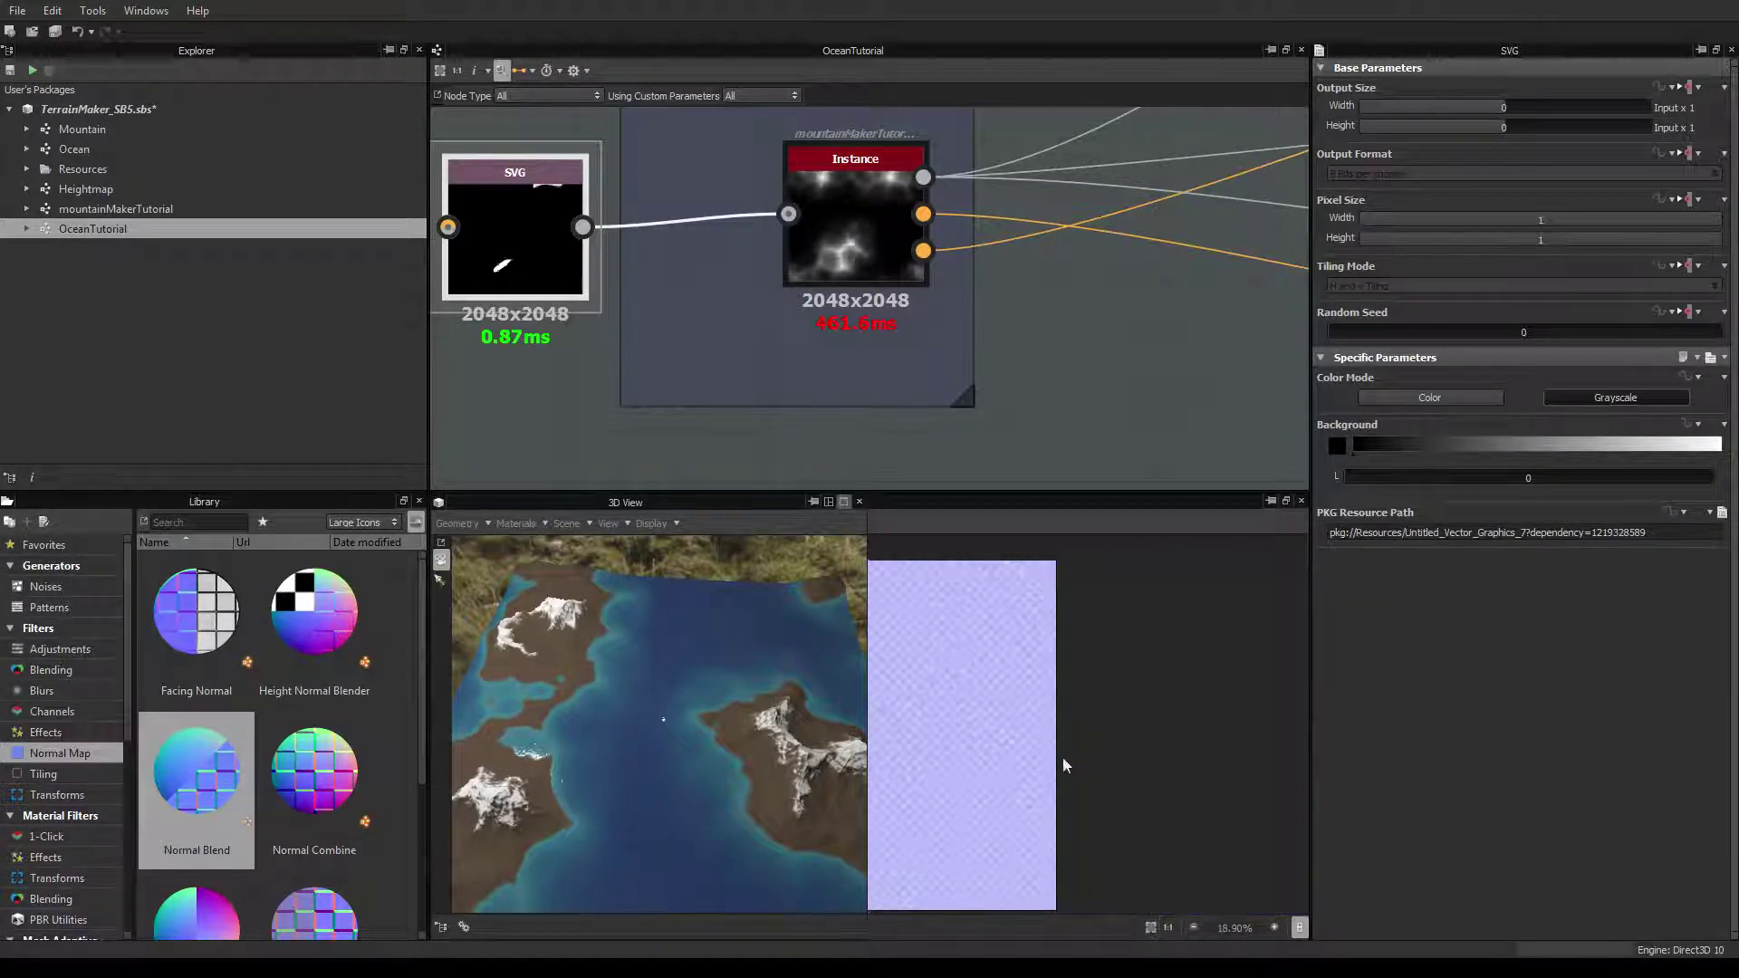
{"action": "scroll", "coordinate": [987, 720], "scroll_direction": "down", "scroll_amount": 4}
{"action": "scroll", "coordinate": [954, 712], "scroll_direction": "up", "scroll_amount": 2}
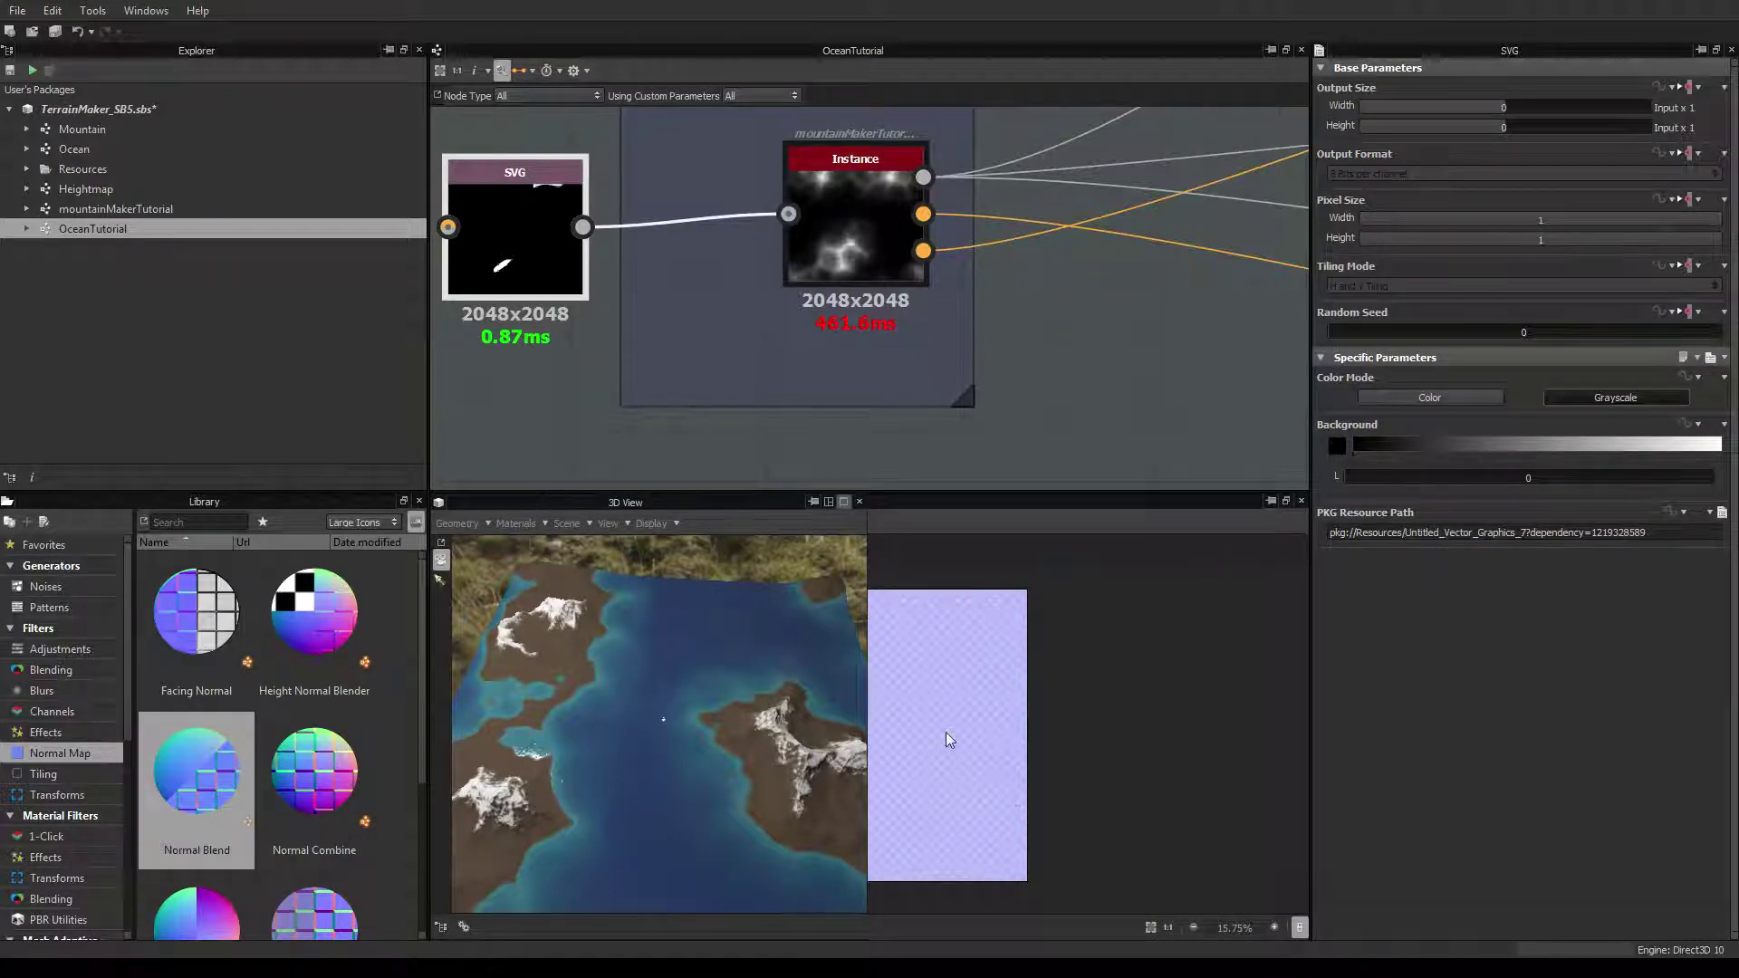
{"action": "left_click", "coordinate": [1150, 927]}
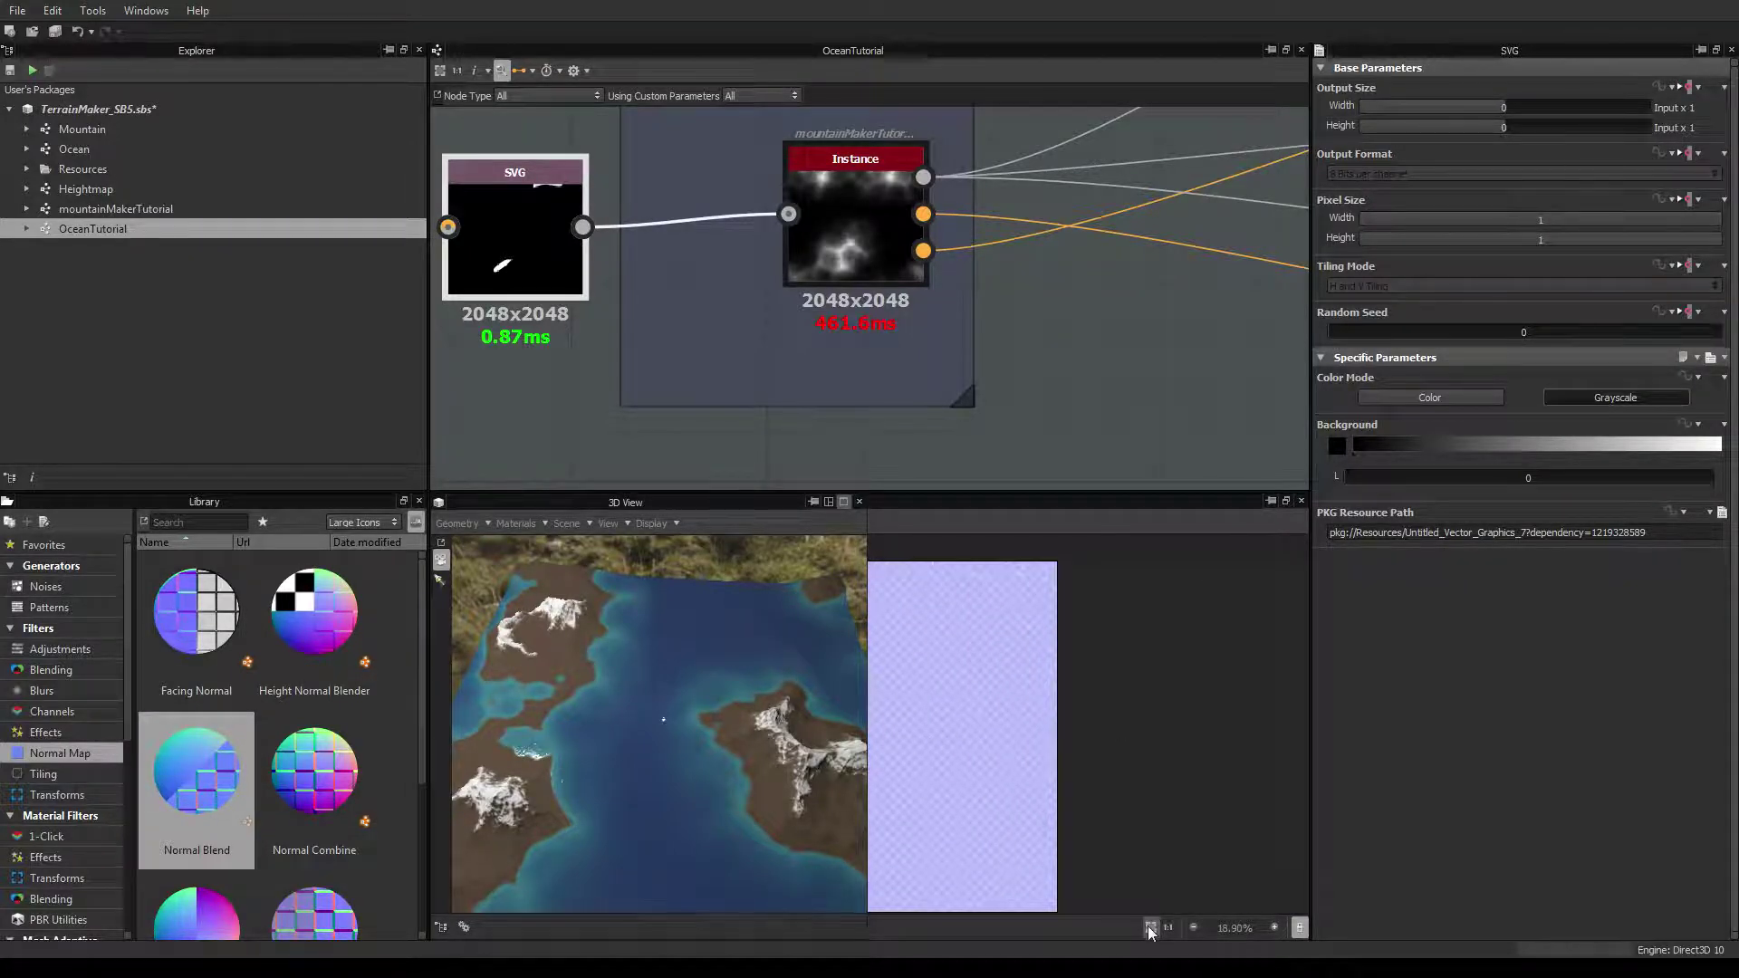
{"action": "left_click", "coordinate": [1168, 927]}
{"action": "left_click", "coordinate": [1149, 927]}
{"action": "left_click", "coordinate": [993, 725]}
{"action": "left_click_drag", "start_coordinate": [935, 610], "coordinate": [999, 696]}
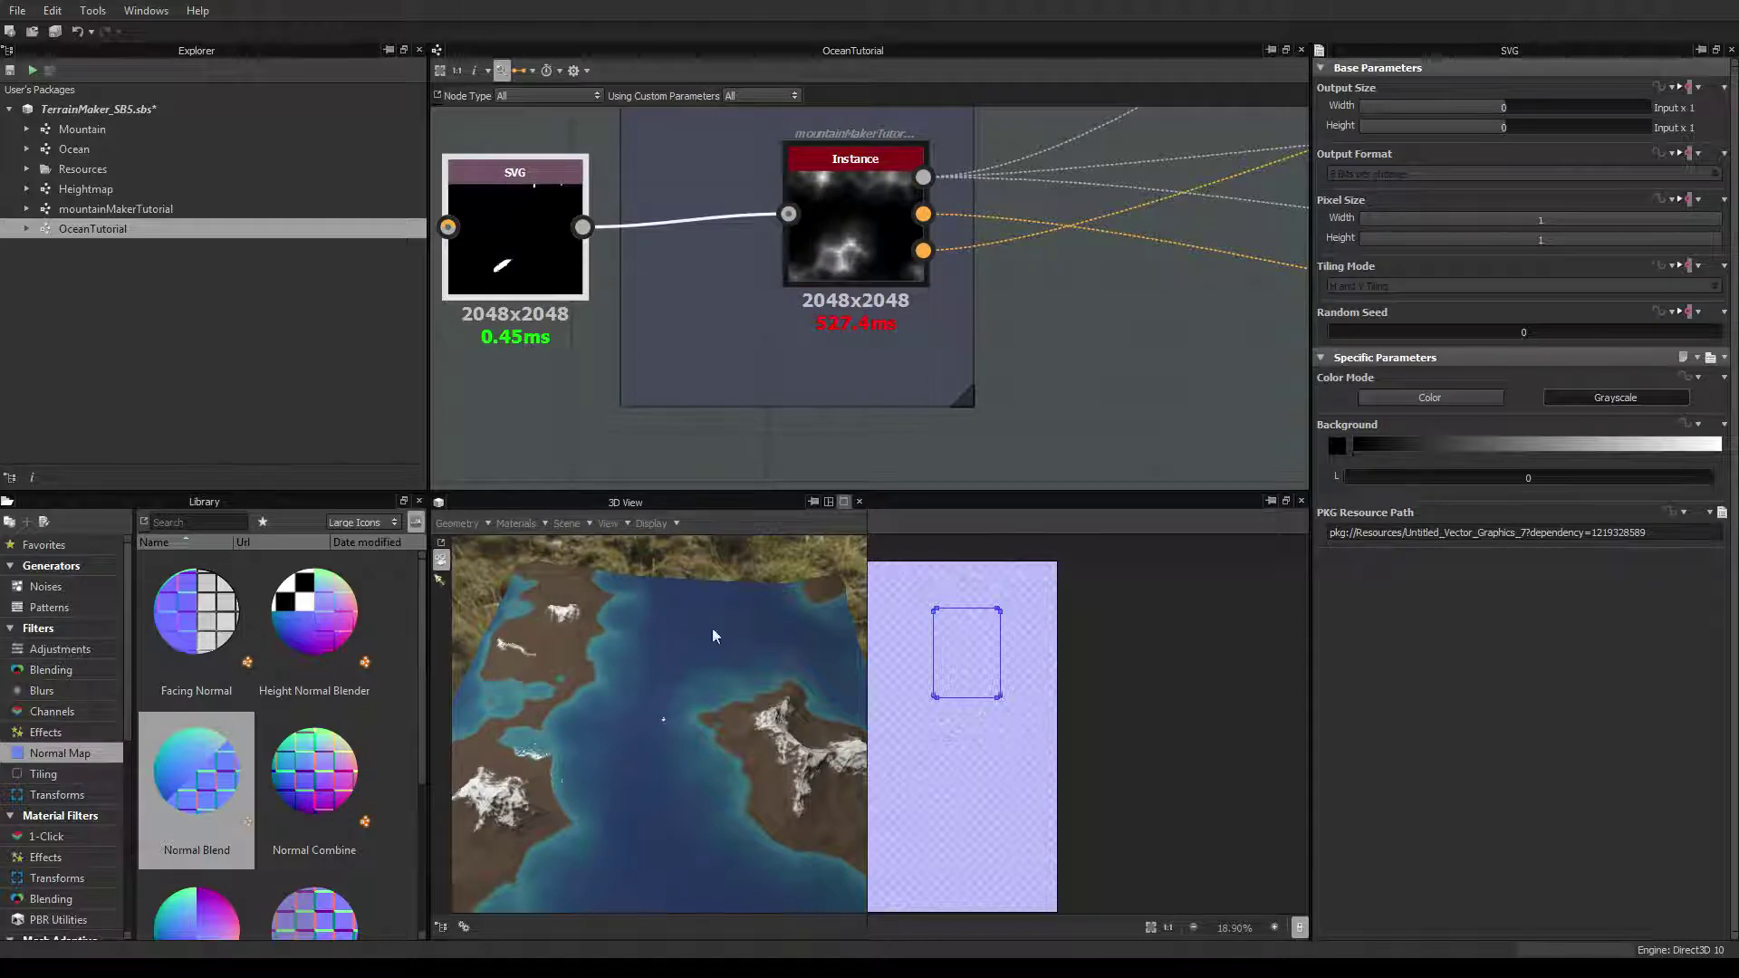
{"action": "scroll", "coordinate": [928, 743], "scroll_direction": "down", "scroll_amount": 4}
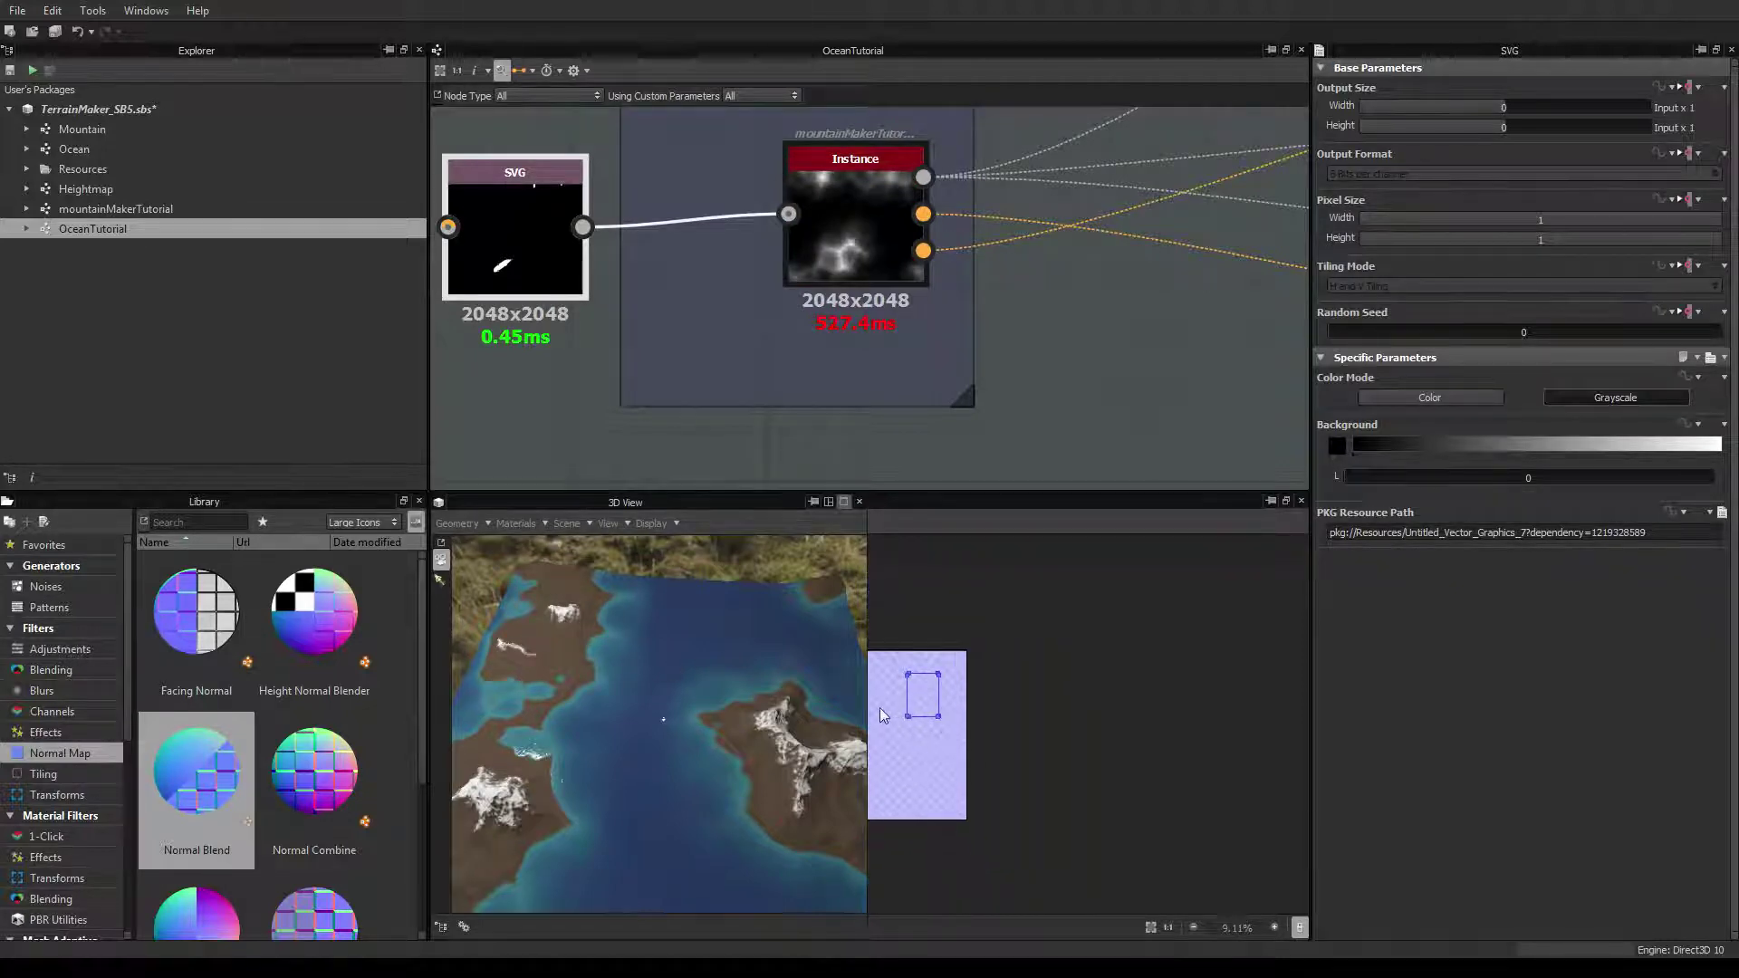
{"action": "left_click_drag", "start_coordinate": [879, 708], "coordinate": [862, 783]}
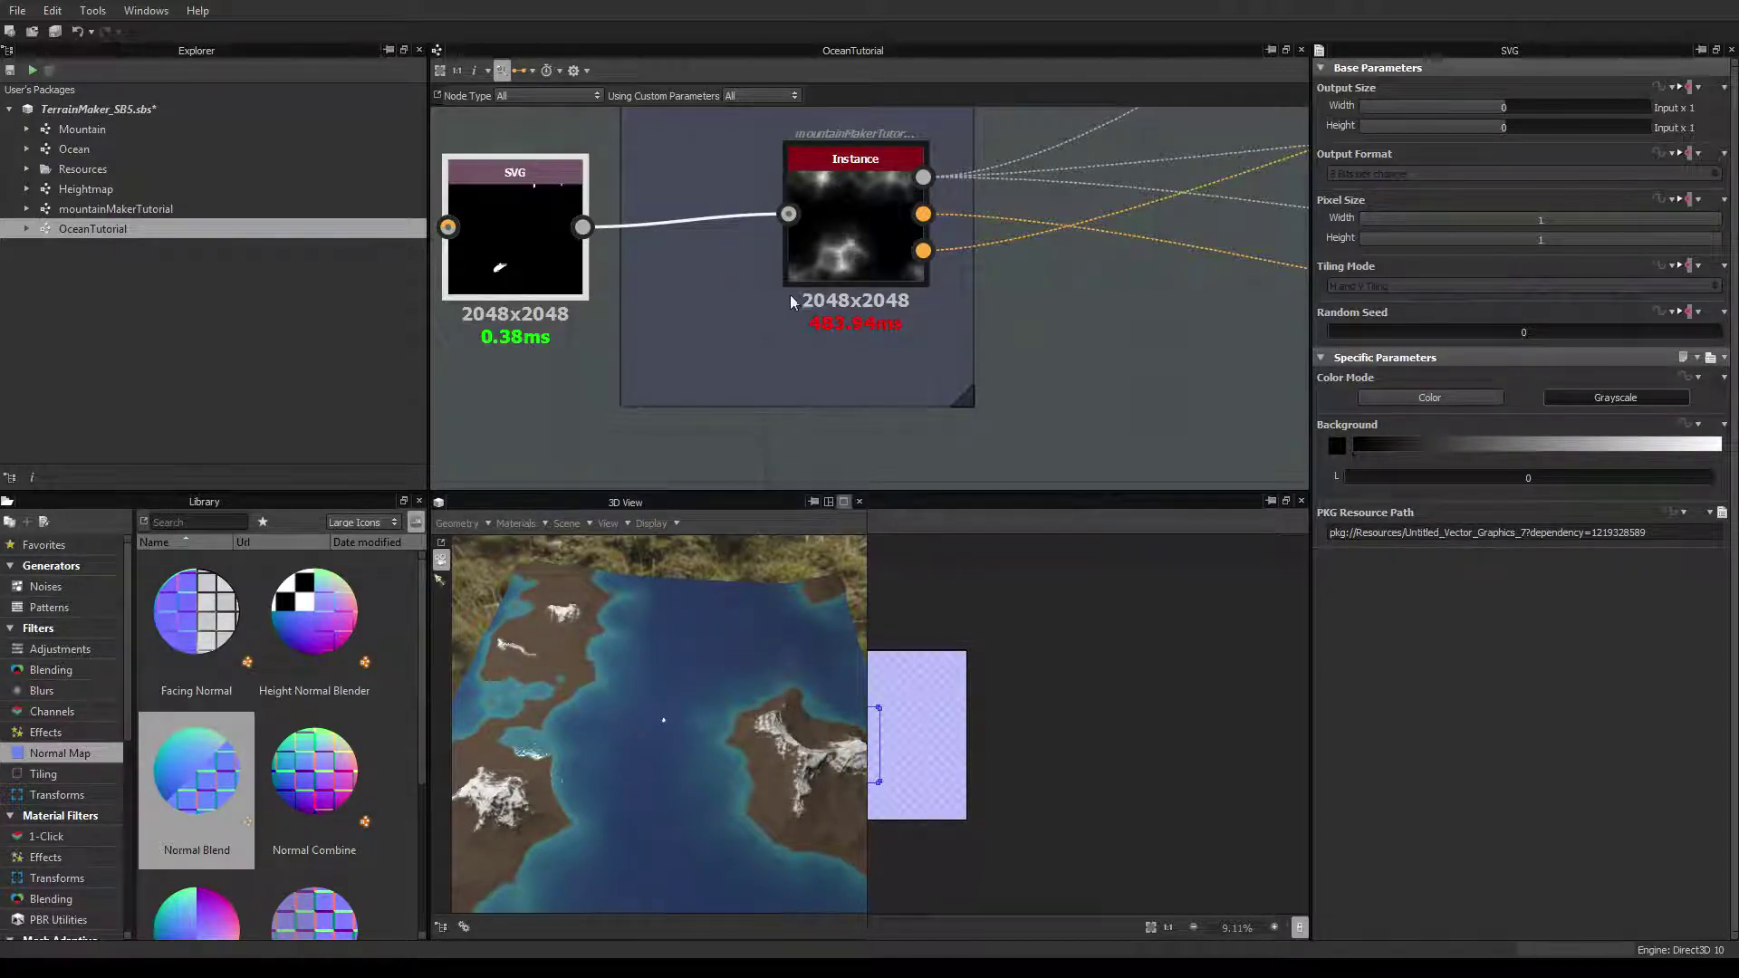
Examine the reshaped mountains and coast in 3D, along with the graph nodes around the Mountains frame
{"action": "scroll", "coordinate": [671, 704], "scroll_direction": "up", "scroll_amount": 5}
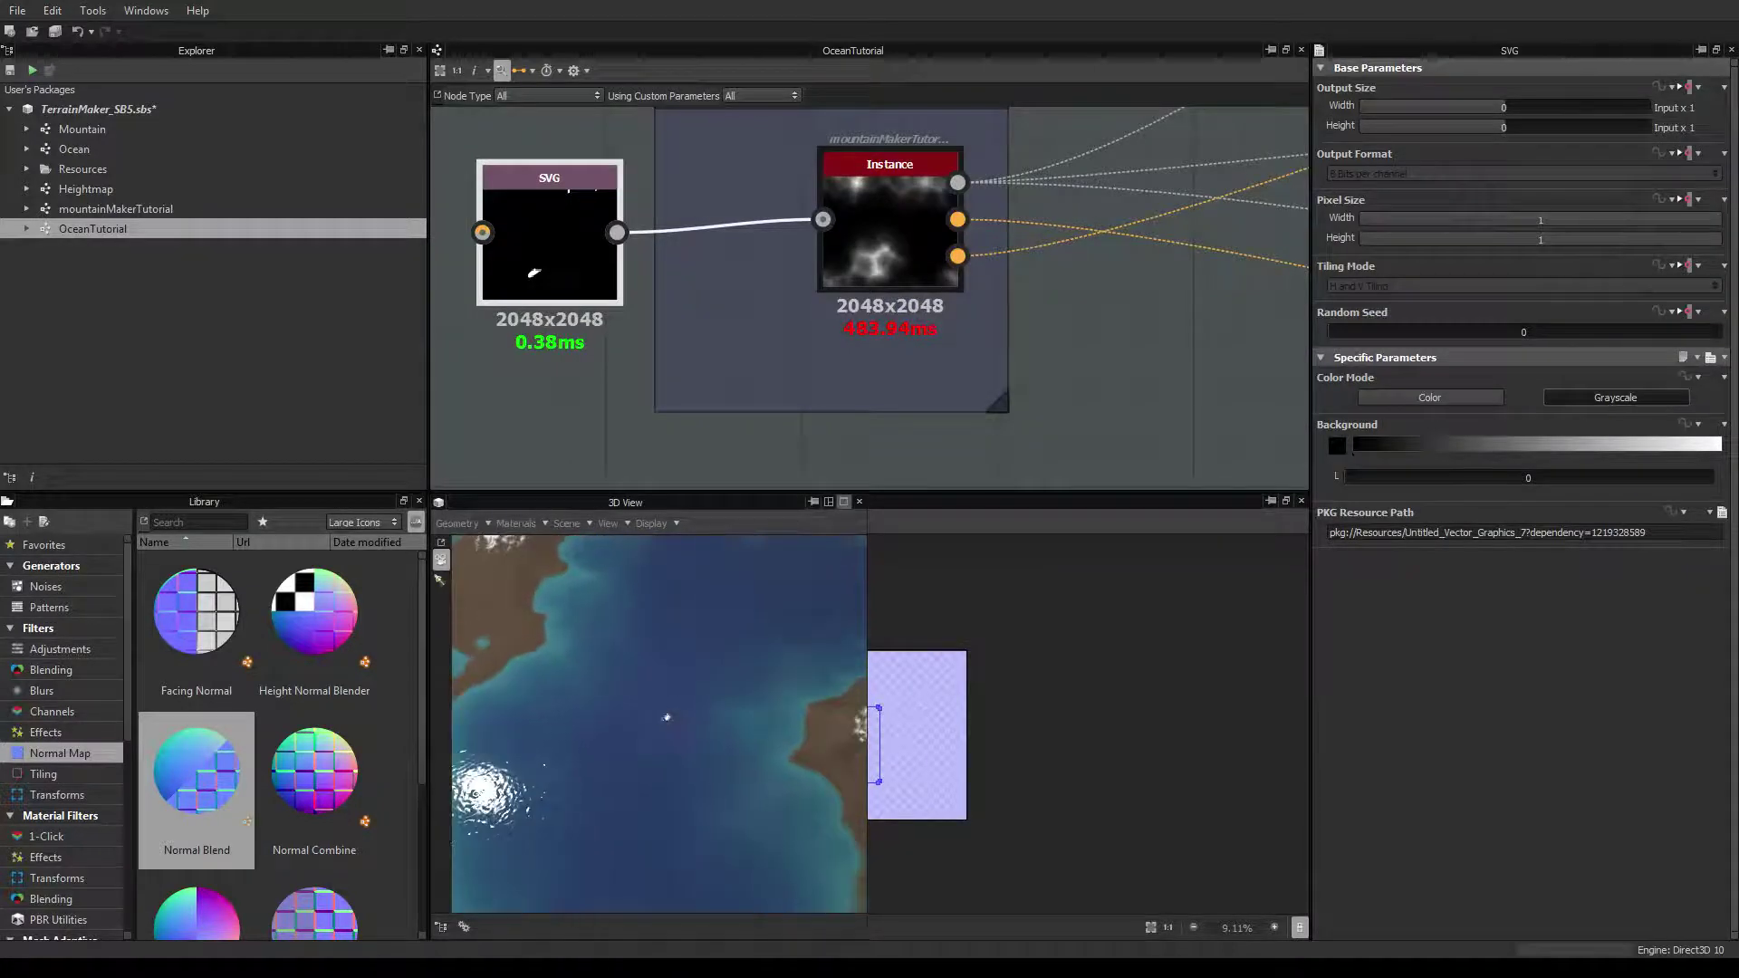
{"action": "left_click_drag", "start_coordinate": [667, 718], "coordinate": [621, 647]}
{"action": "left_click_drag", "start_coordinate": [856, 753], "coordinate": [631, 633]}
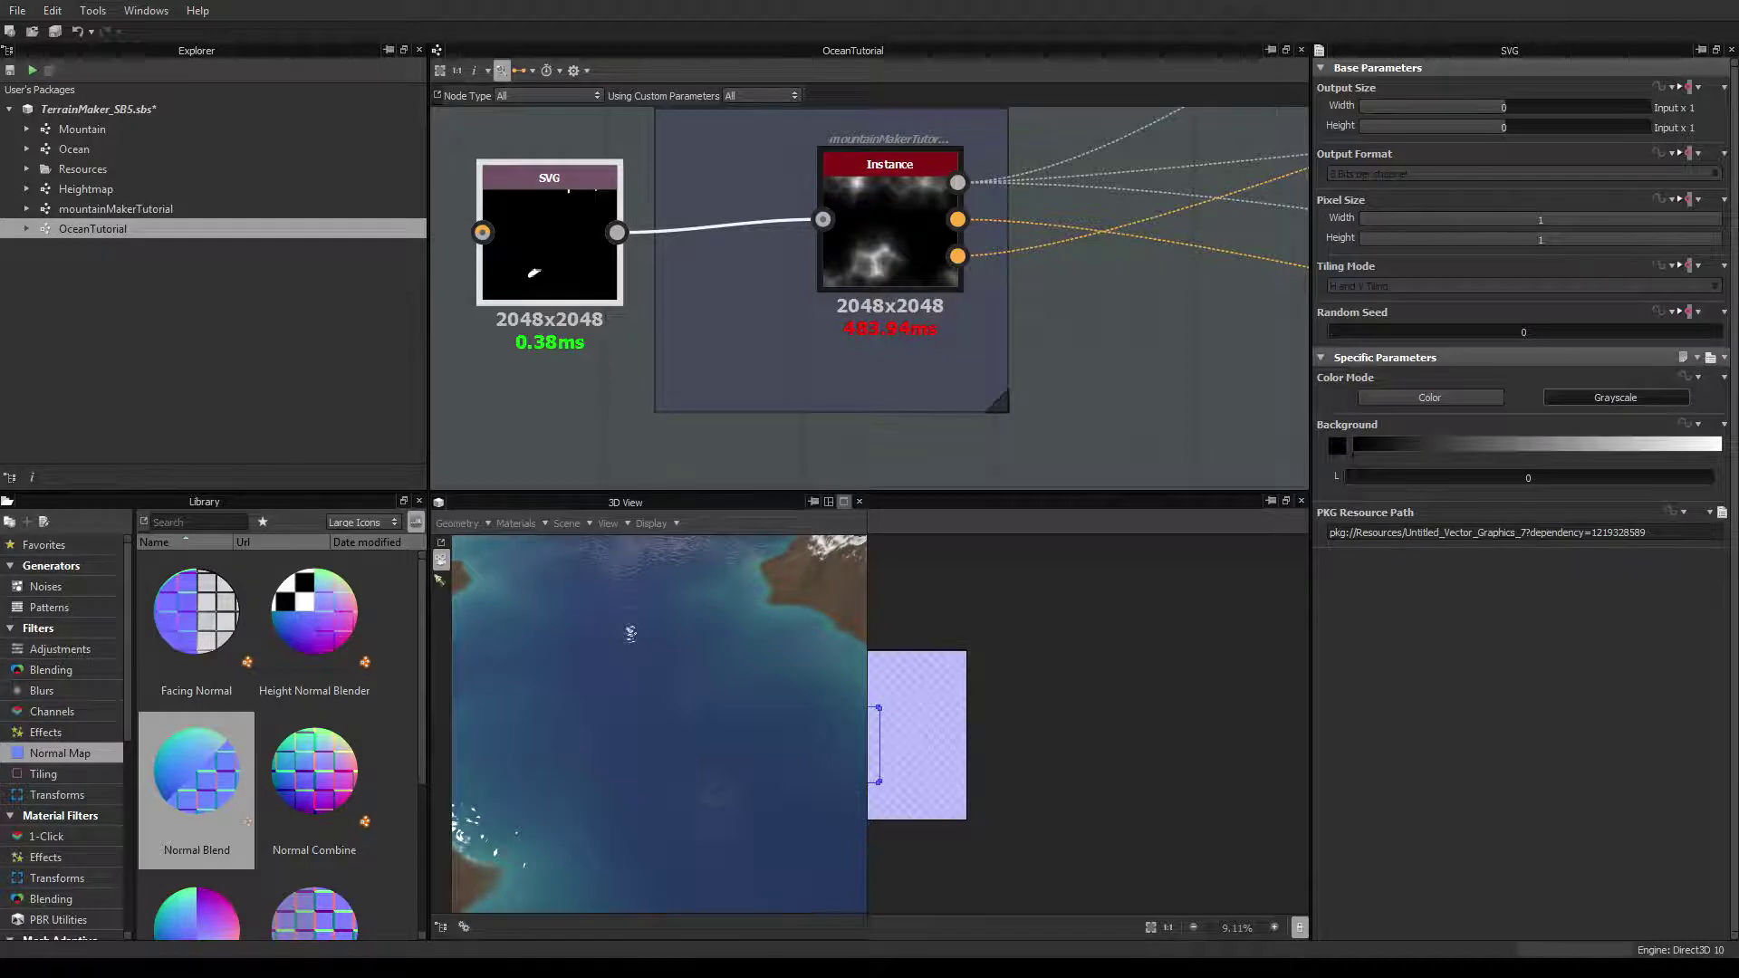
{"action": "scroll", "coordinate": [659, 725], "scroll_direction": "down", "scroll_amount": 4}
{"action": "middle_click_drag", "start_coordinate": [643, 706], "coordinate": [745, 729]}
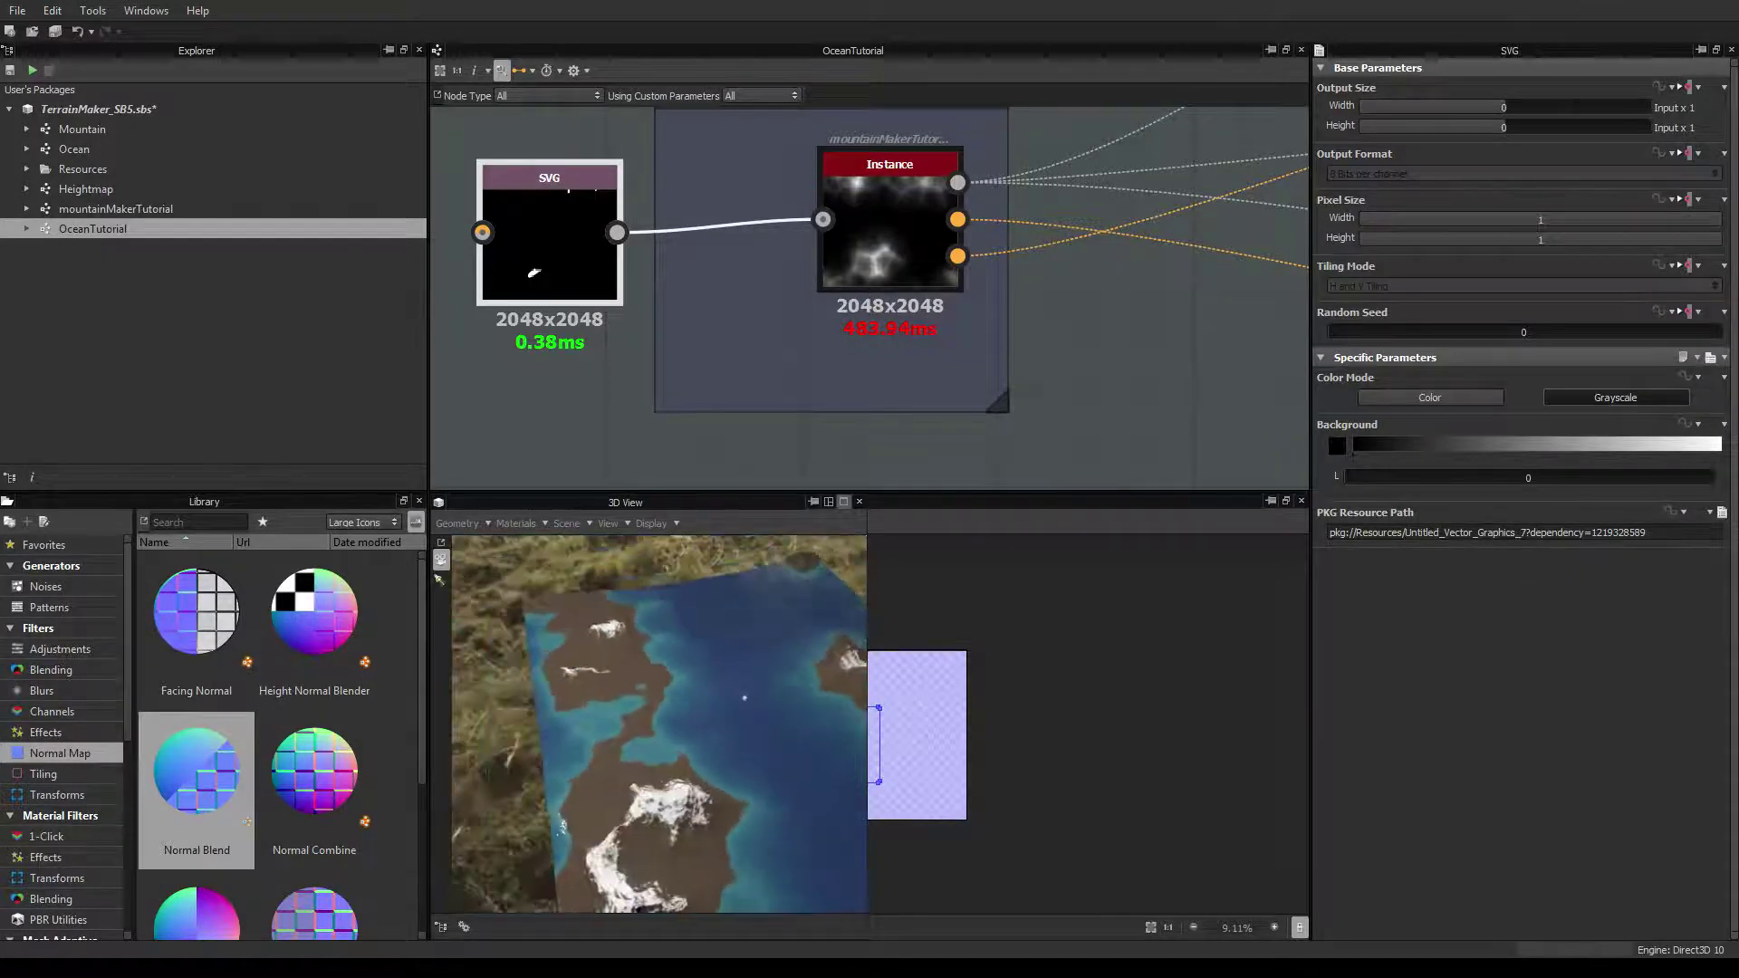
{"action": "scroll", "coordinate": [1096, 331], "scroll_direction": "down", "scroll_amount": 5}
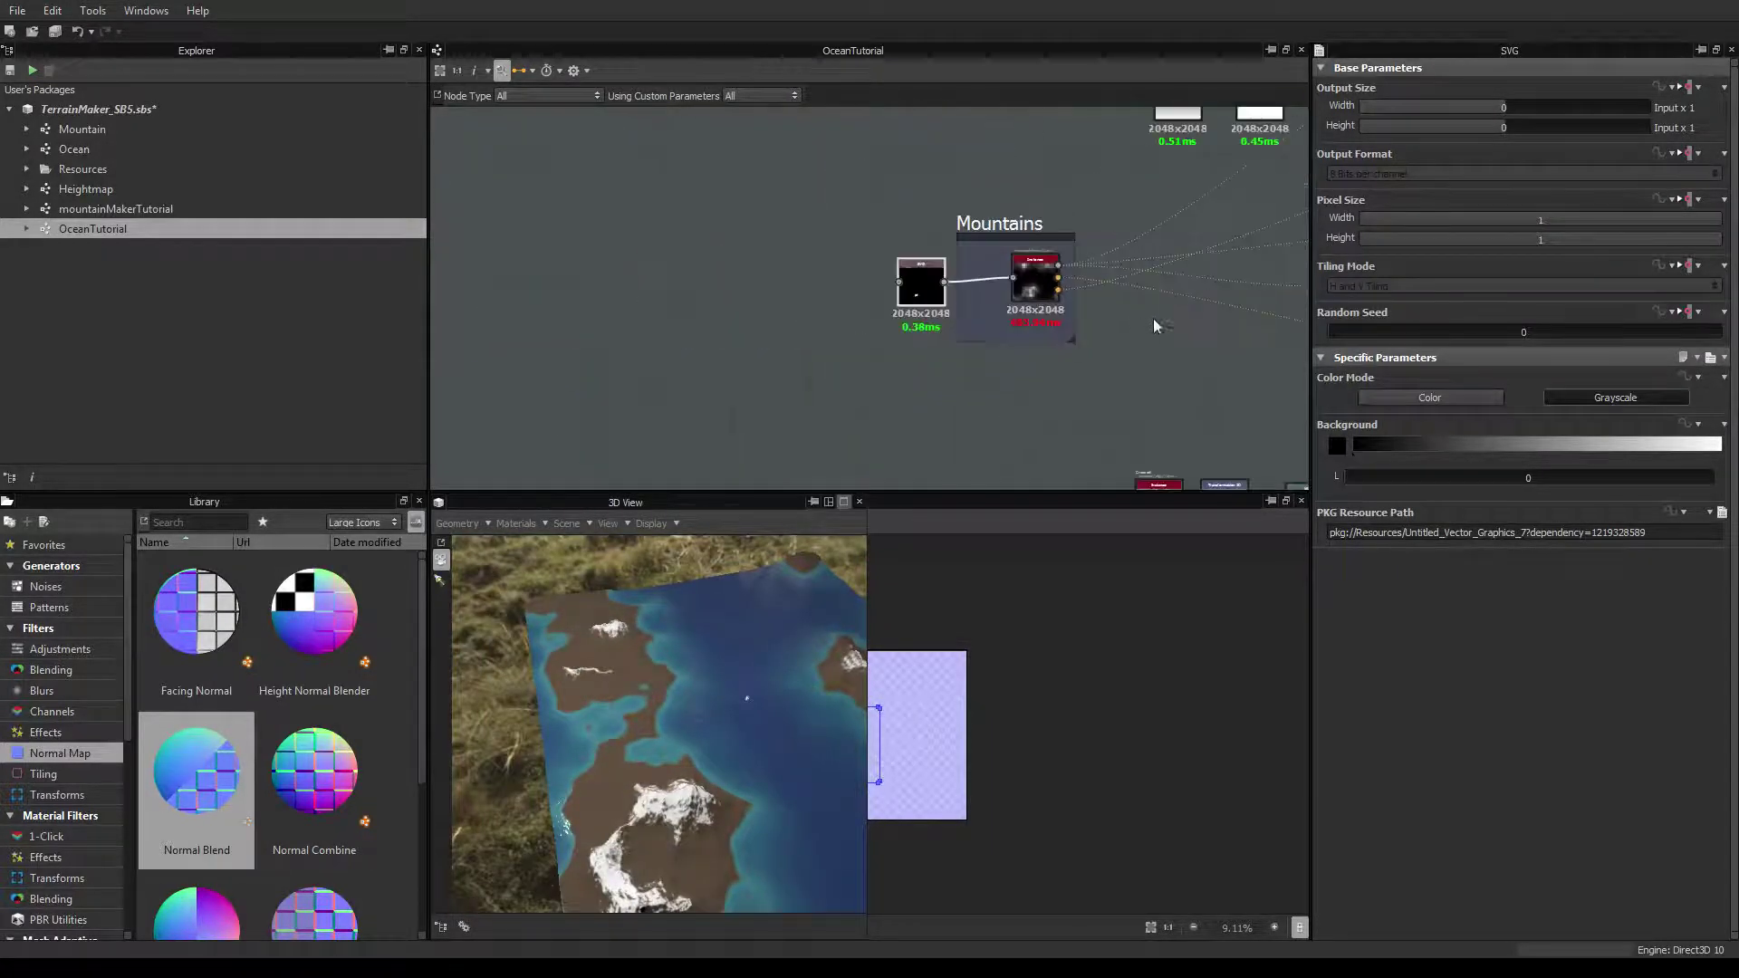
{"action": "middle_click_drag", "start_coordinate": [1154, 318], "coordinate": [769, 289]}
{"action": "scroll", "coordinate": [735, 303], "scroll_direction": "up", "scroll_amount": 3}
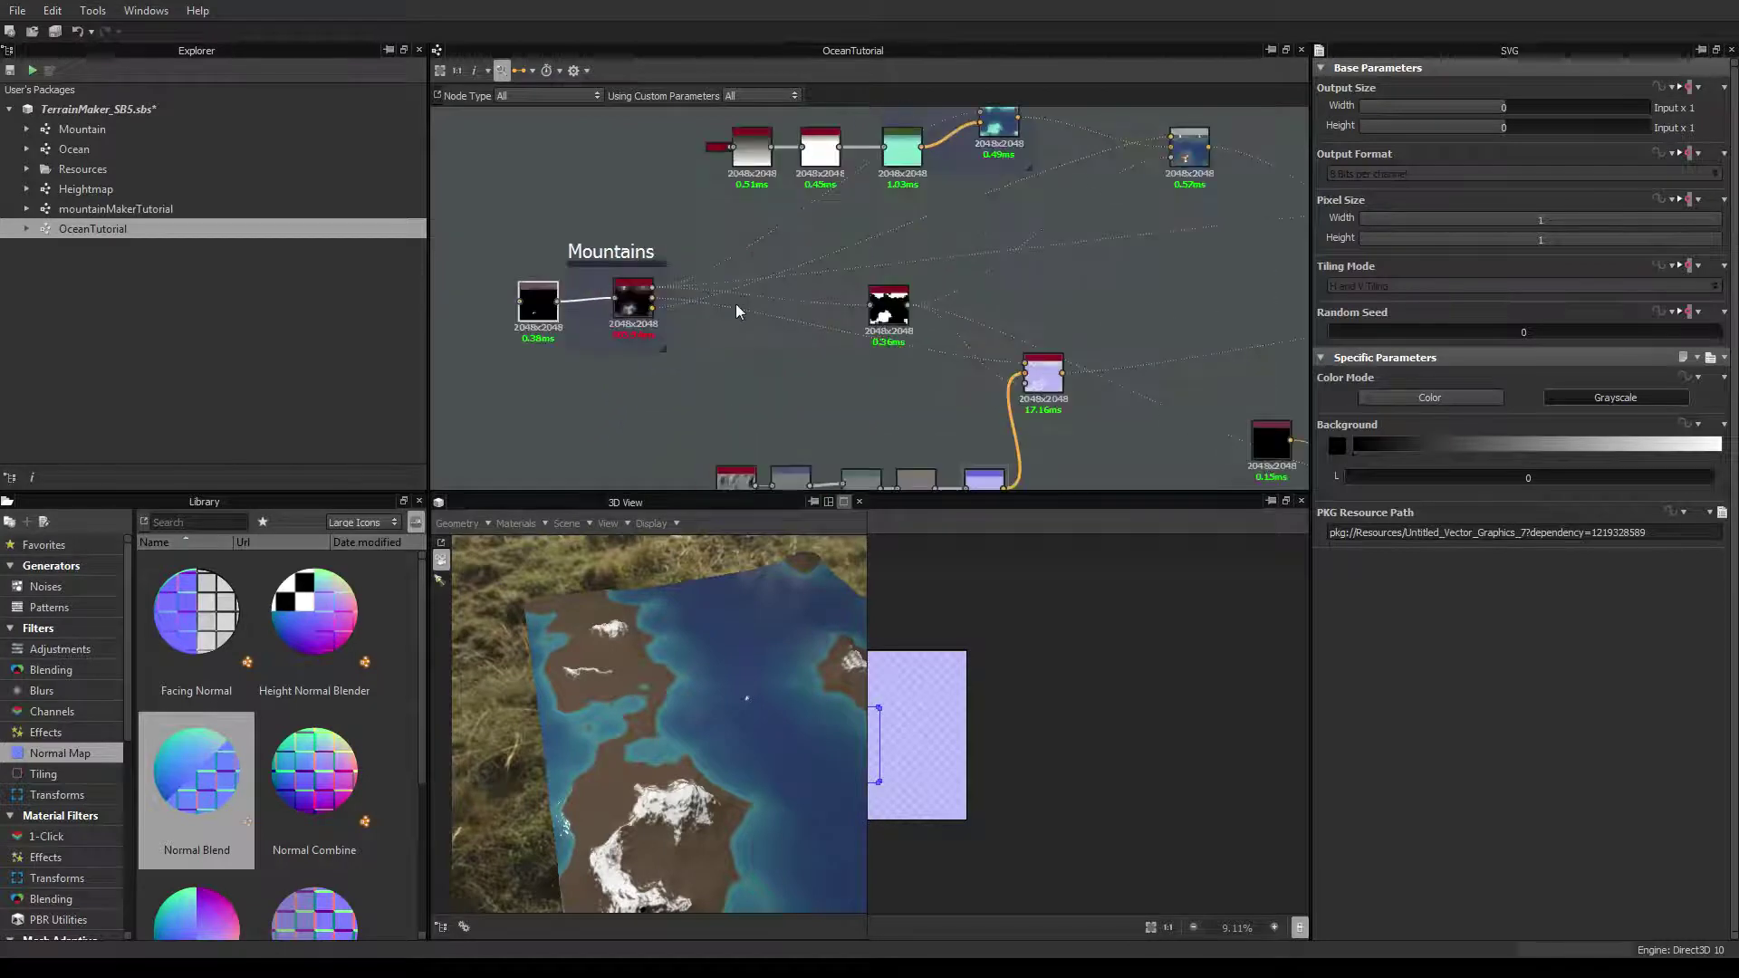